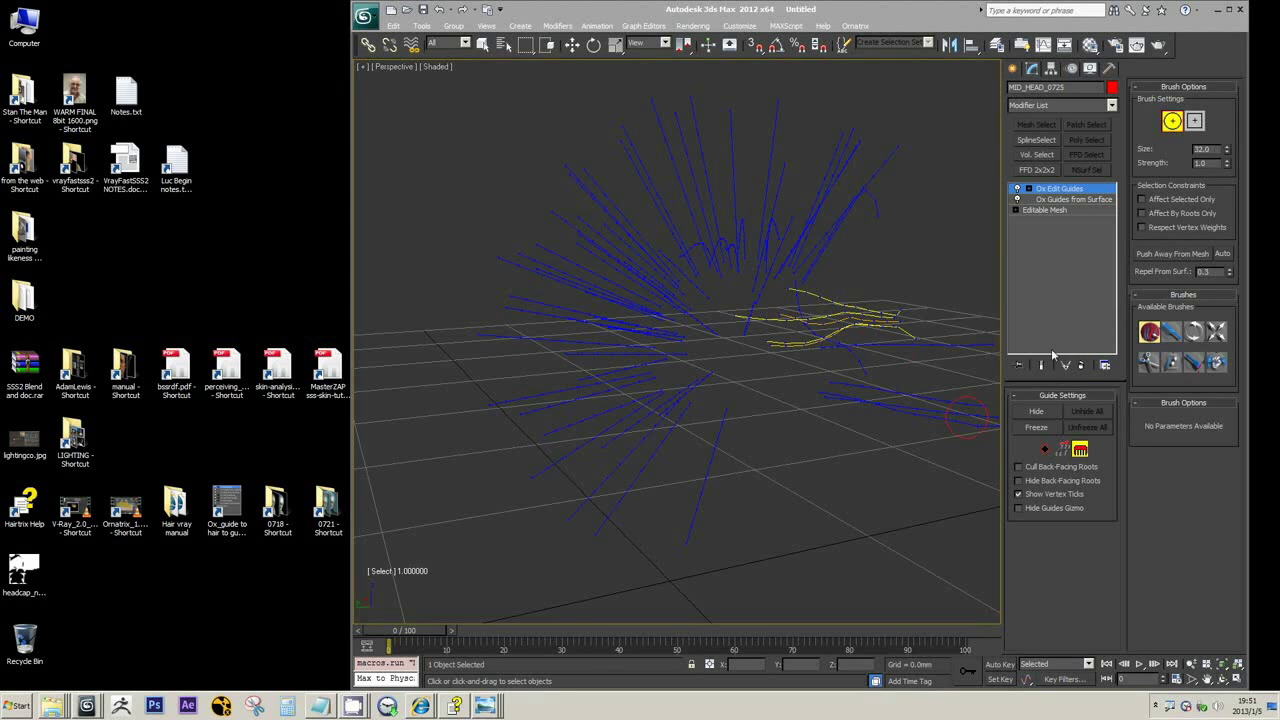
- Leave guide brushing on the head mesh and add an Ox Guides from Shape modifier above Ox Edit Guides
mouse_move(935, 292)
middle_mouse_down()
mouse_move(872, 263)
mouse_move(912, 252)
middle_mouse_up()
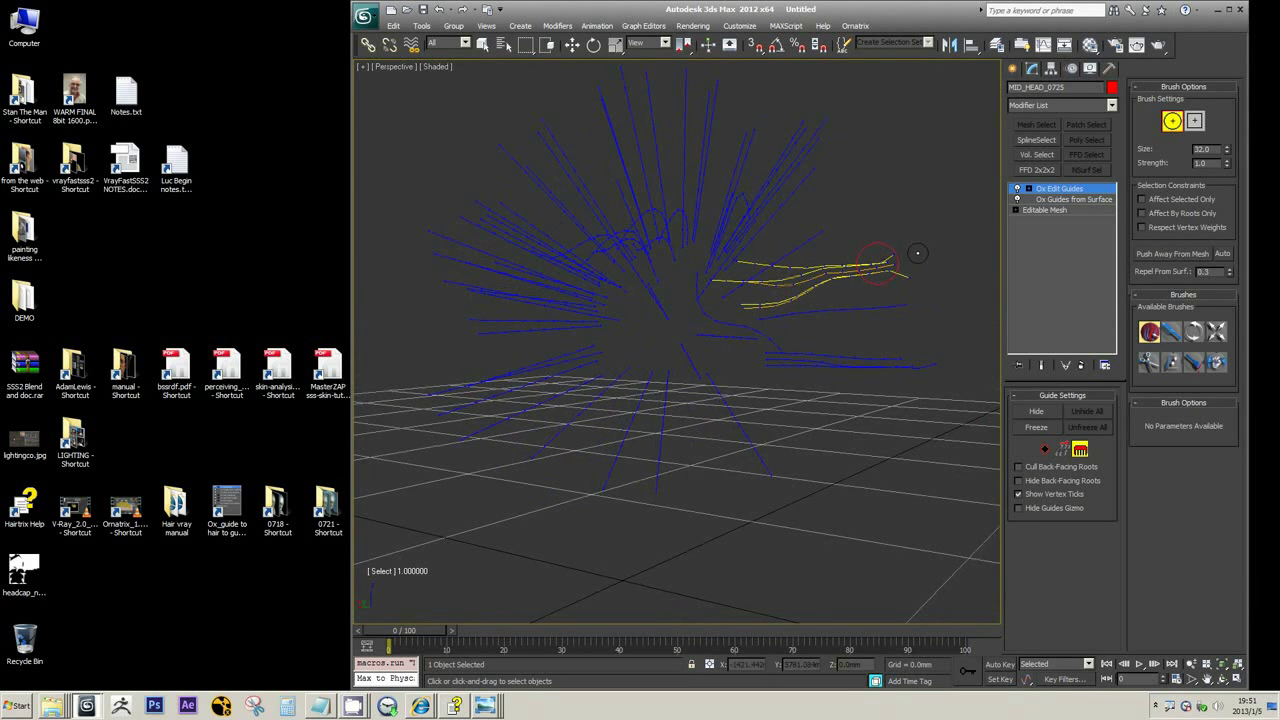
left_click(1071, 191)
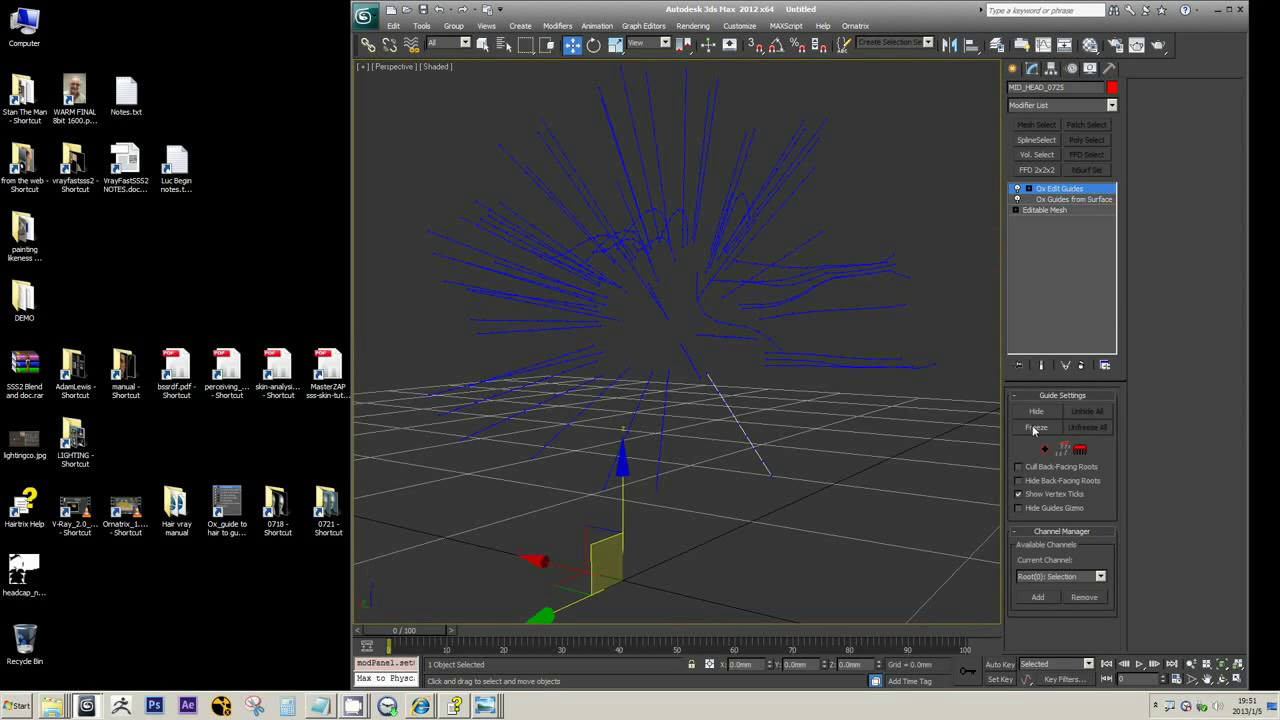
middle_click_drag(845, 386, 816, 321, "alt")
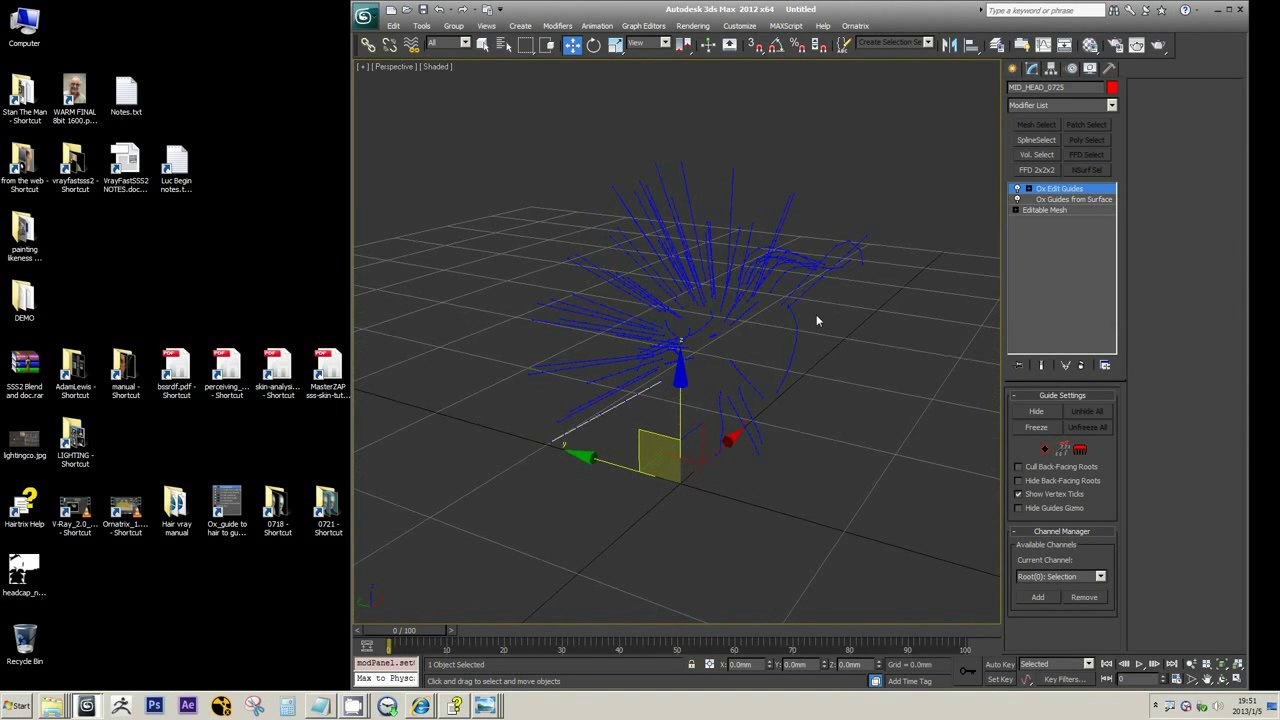
left_click(1112, 105)
left_click_drag(1116, 204, 1123, 328)
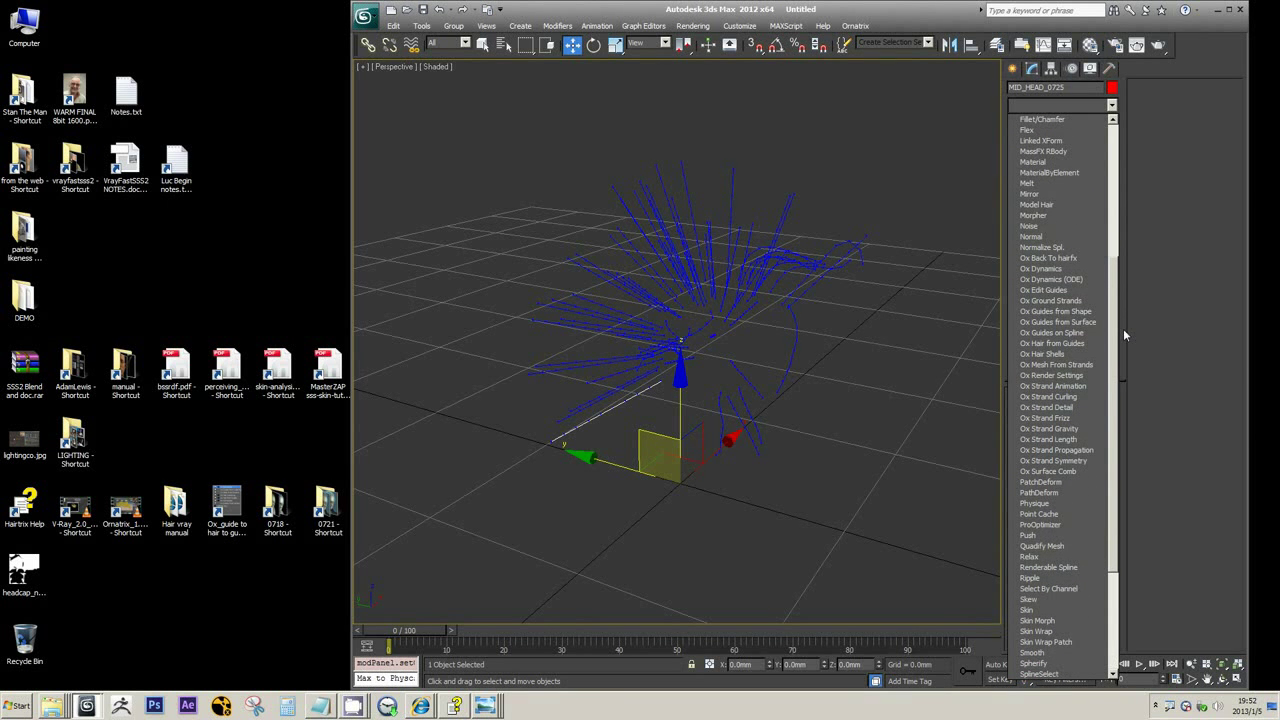
left_click(1052, 312)
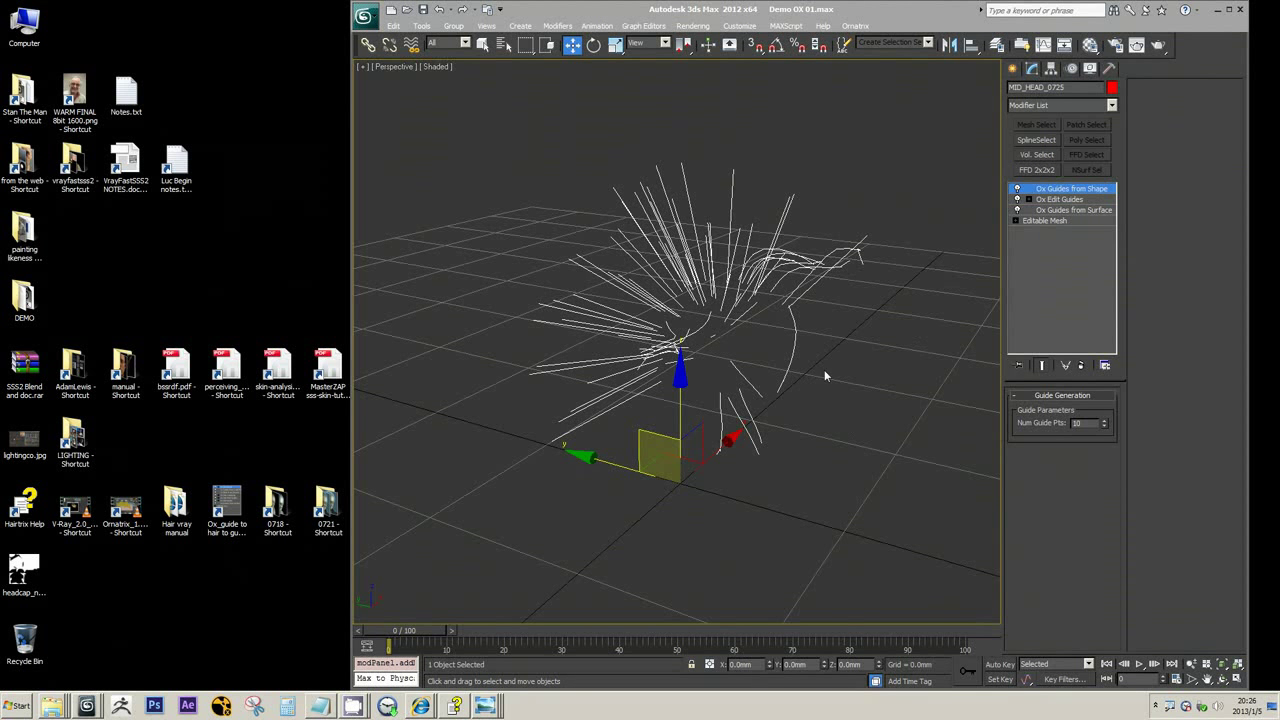
- Remove the Ox Guides from Shape modifier from the head mesh and return to the top level of Ox Edit Guides
middle_click_drag(872, 371, 808, 369)
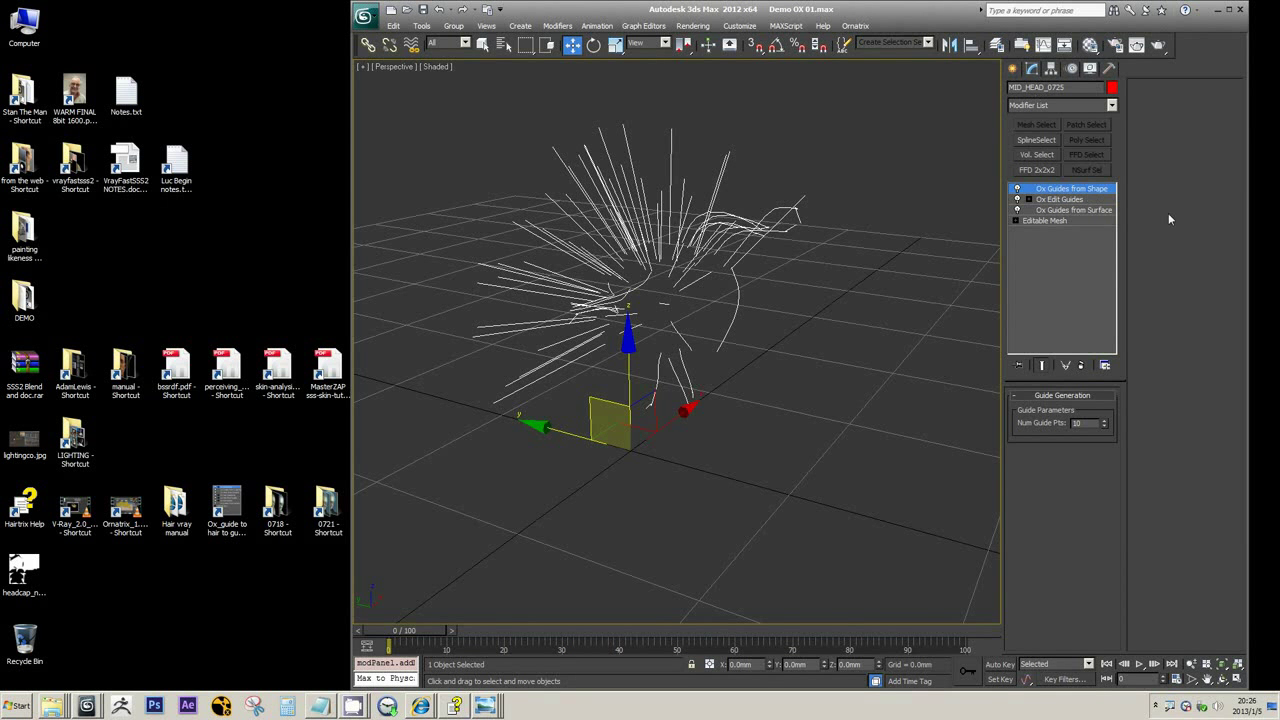
left_click(1081, 366)
middle_click_drag(768, 360, 817, 355, "alt")
left_click(1054, 188)
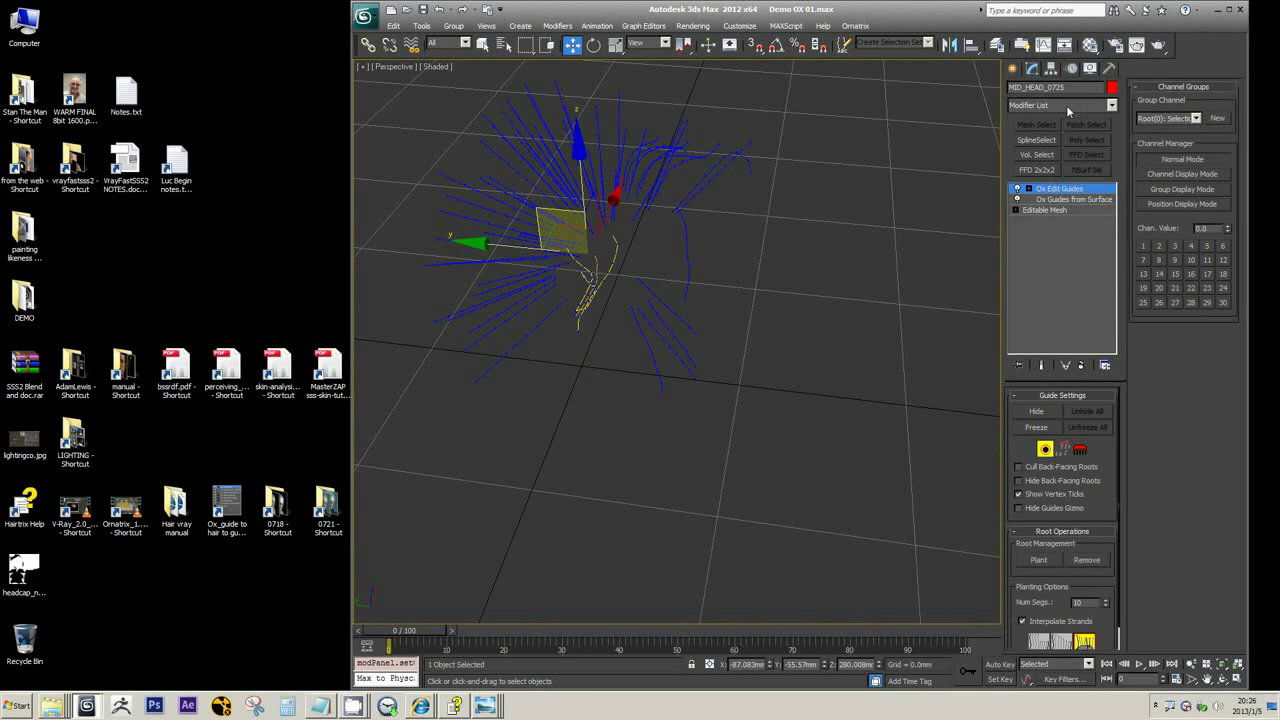
left_click(1058, 189)
- Draw a wavy open line with four Bezier-shaped points on the empty grid beside the hair guides
left_click(1013, 68)
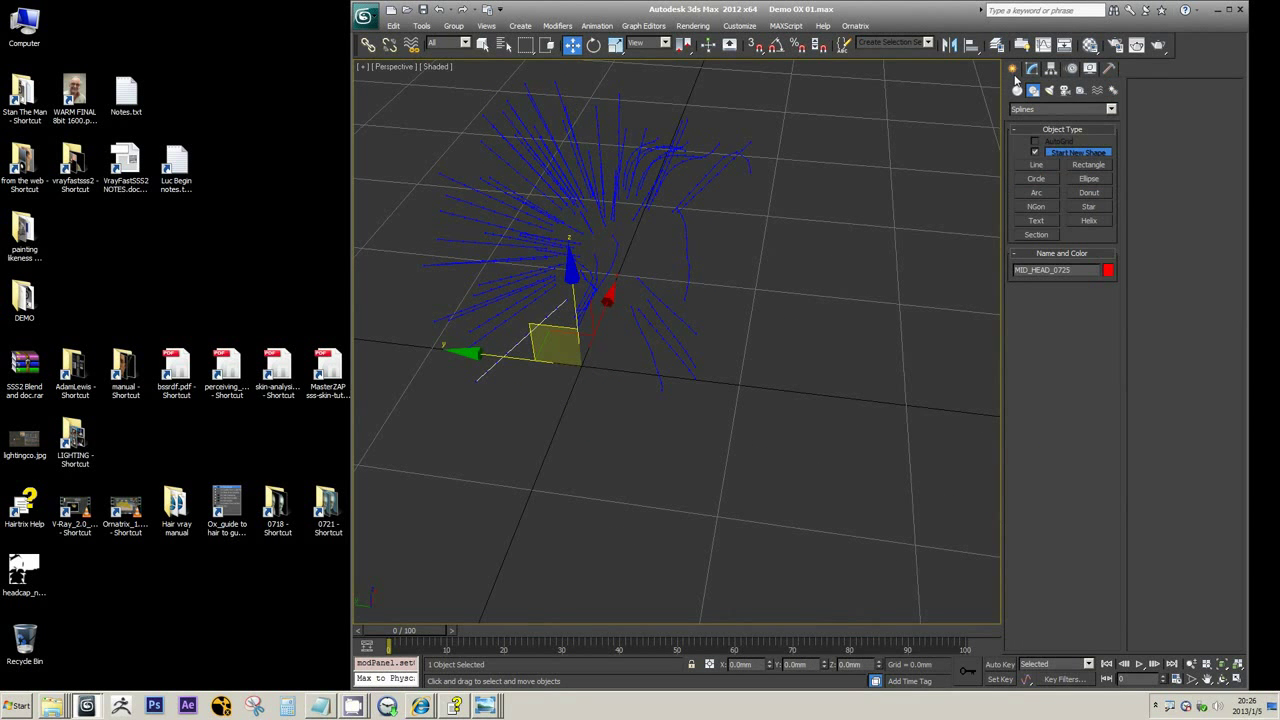
left_click(1038, 169)
middle_click_drag(846, 370, 795, 335)
left_click(719, 389)
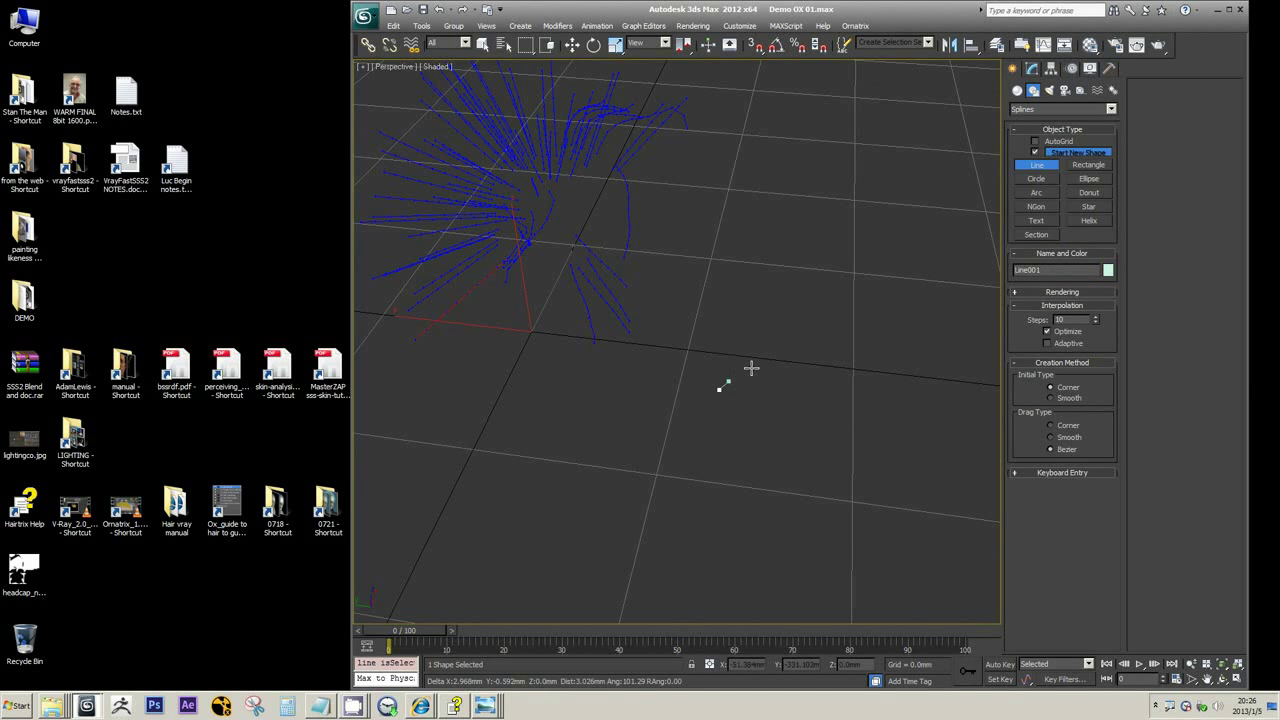
left_click_drag(860, 306, 906, 298)
left_click_drag(943, 346, 964, 330)
left_click_drag(988, 259, 974, 234)
right_click(940, 246)
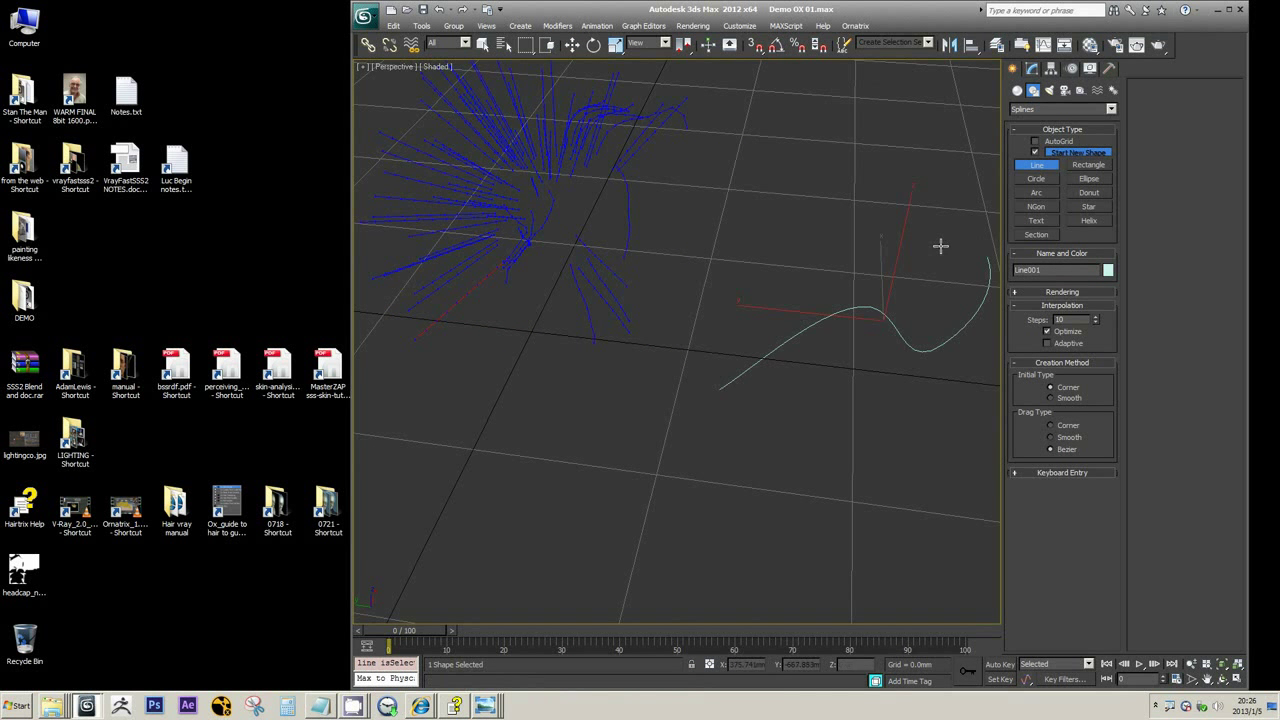
- Copy the line's spline three times at spline level, placing the copies side by side as parallel strands
key("w")
middle_click_drag(927, 312, 889, 320)
left_click(1031, 73)
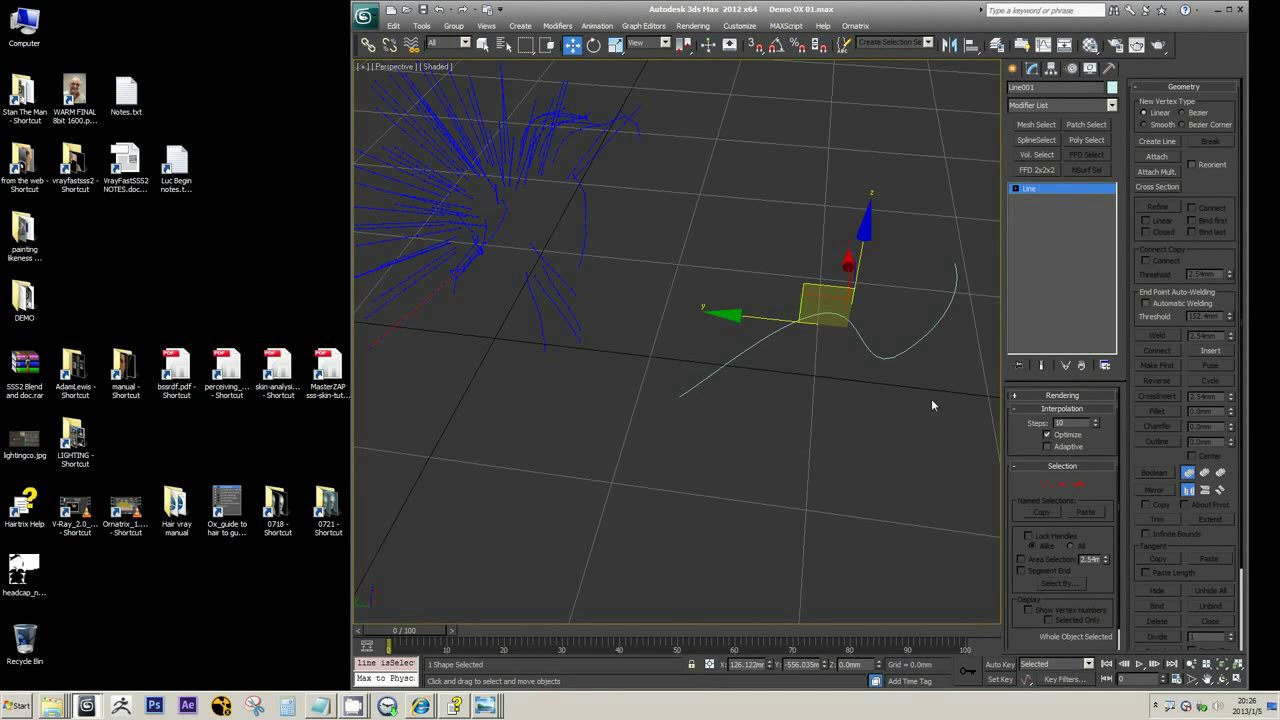
key("3")
left_click_drag(890, 443, 849, 349)
middle_click_drag(844, 352, 806, 372)
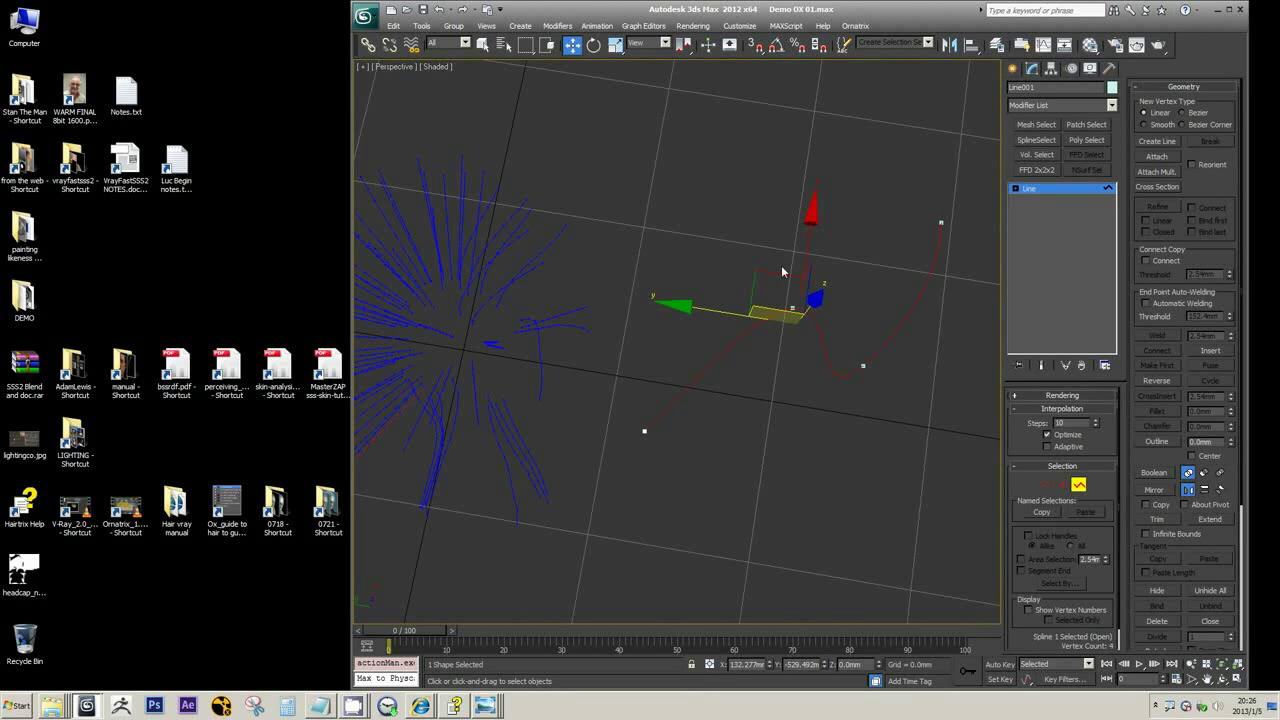
left_click_drag(784, 291, 776, 340, "shift")
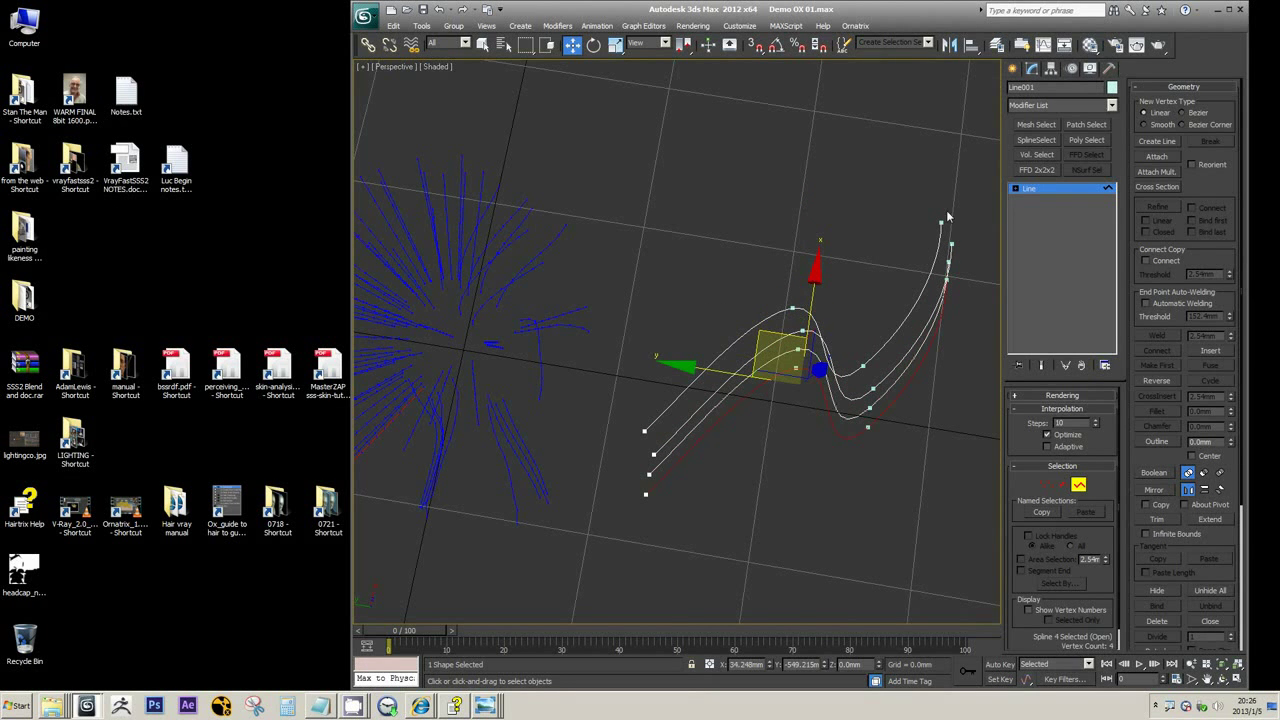
left_click(1035, 188)
- Add an Ox Guides from Shape modifier to the line to convert its splines into guides
left_click(1110, 105)
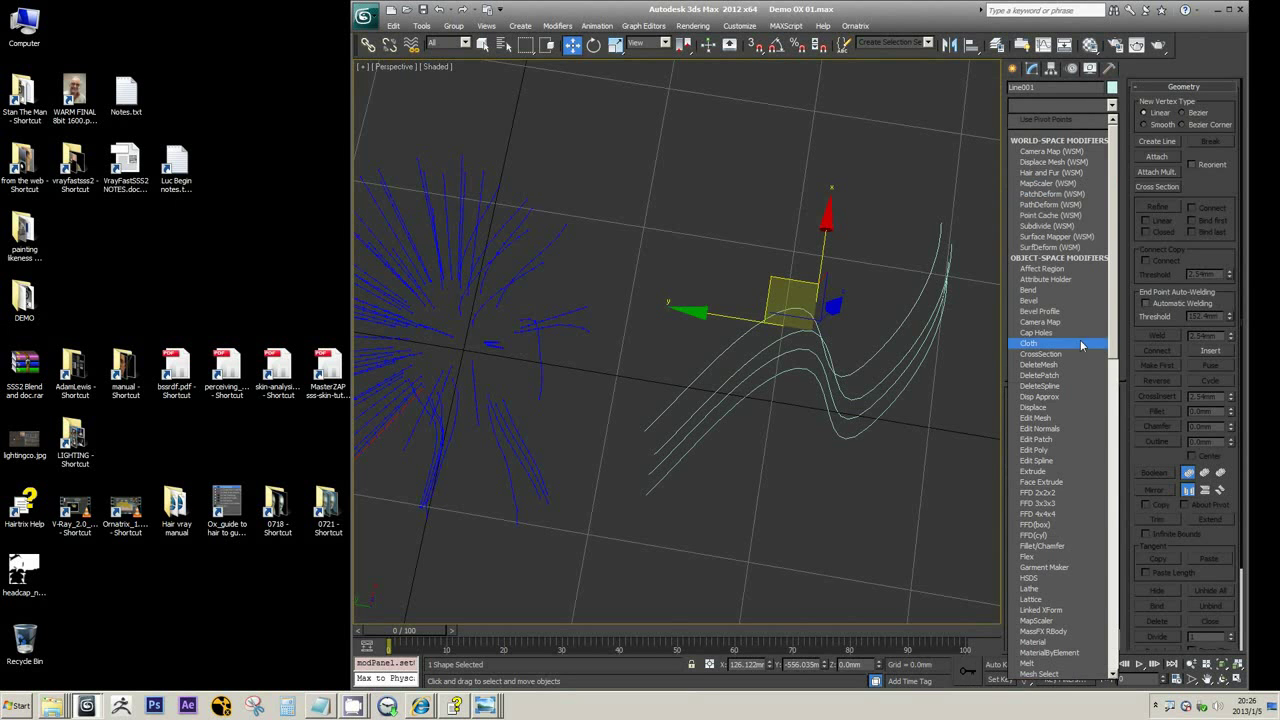
left_click_drag(1113, 337, 1113, 474)
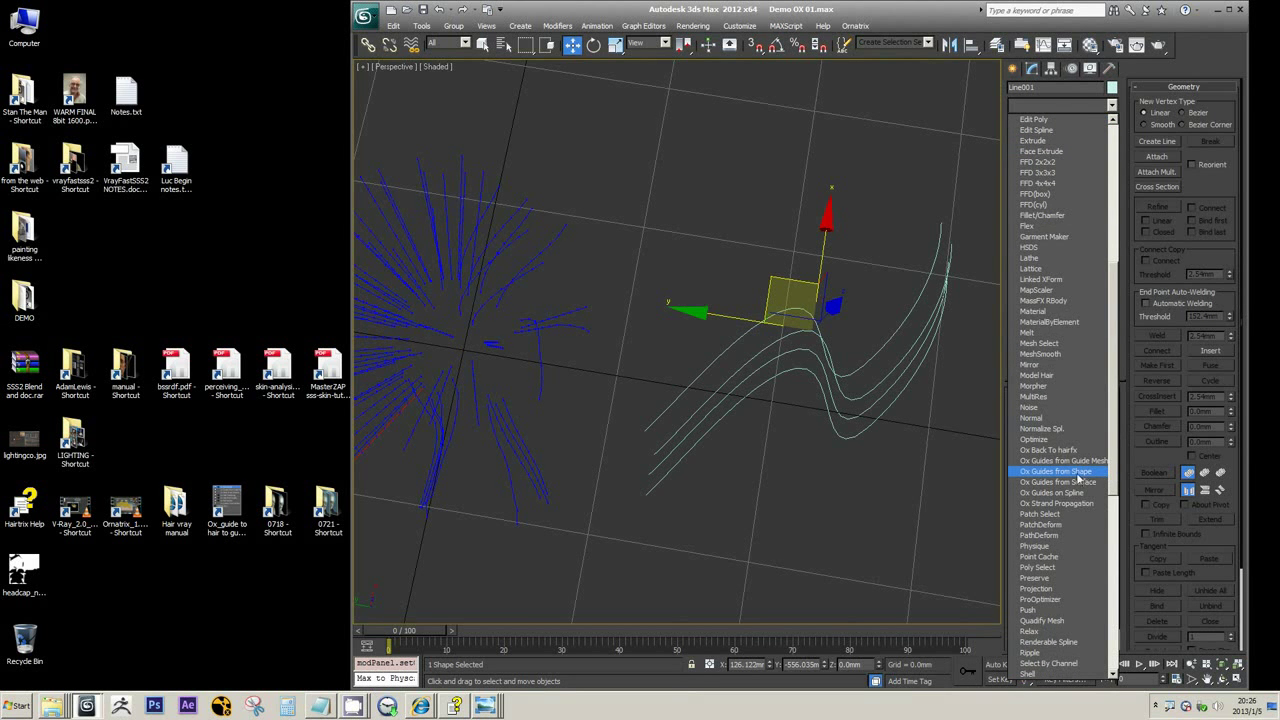
left_click(1076, 474)
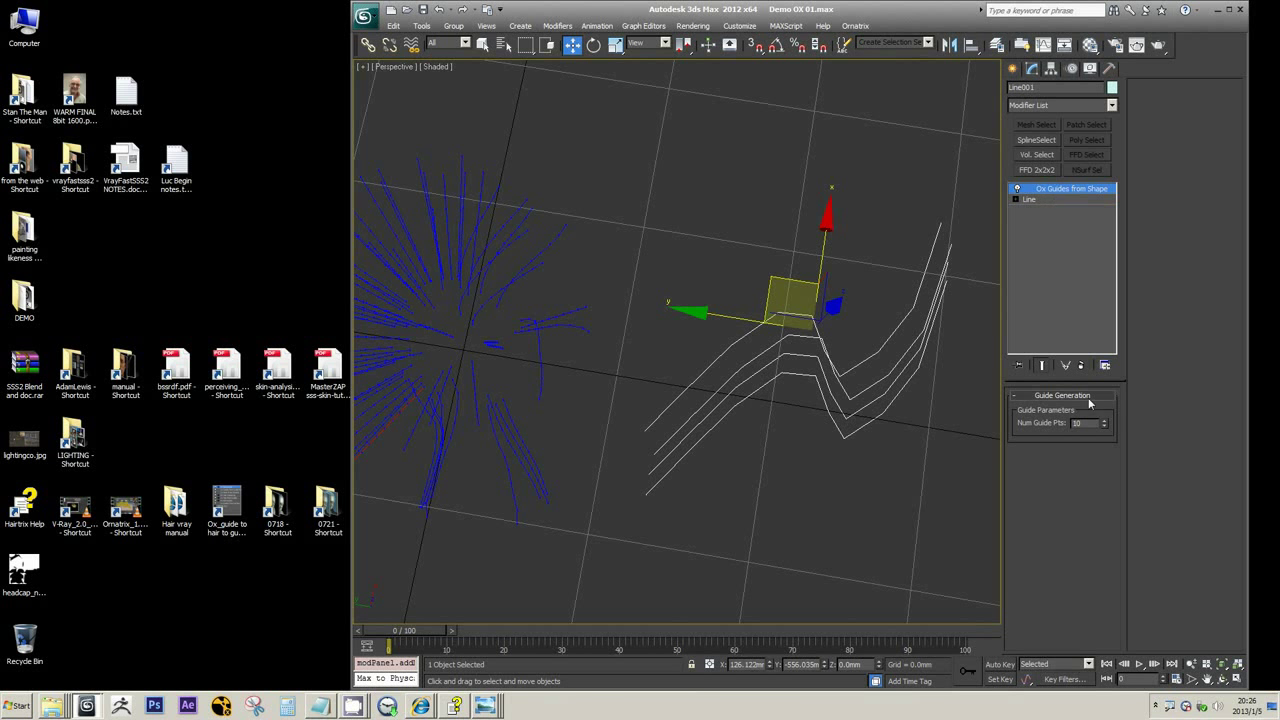
- Try the Ox Edit Guides modifier's Move brush on the line's guides and remove that modifier again
left_click(1104, 106)
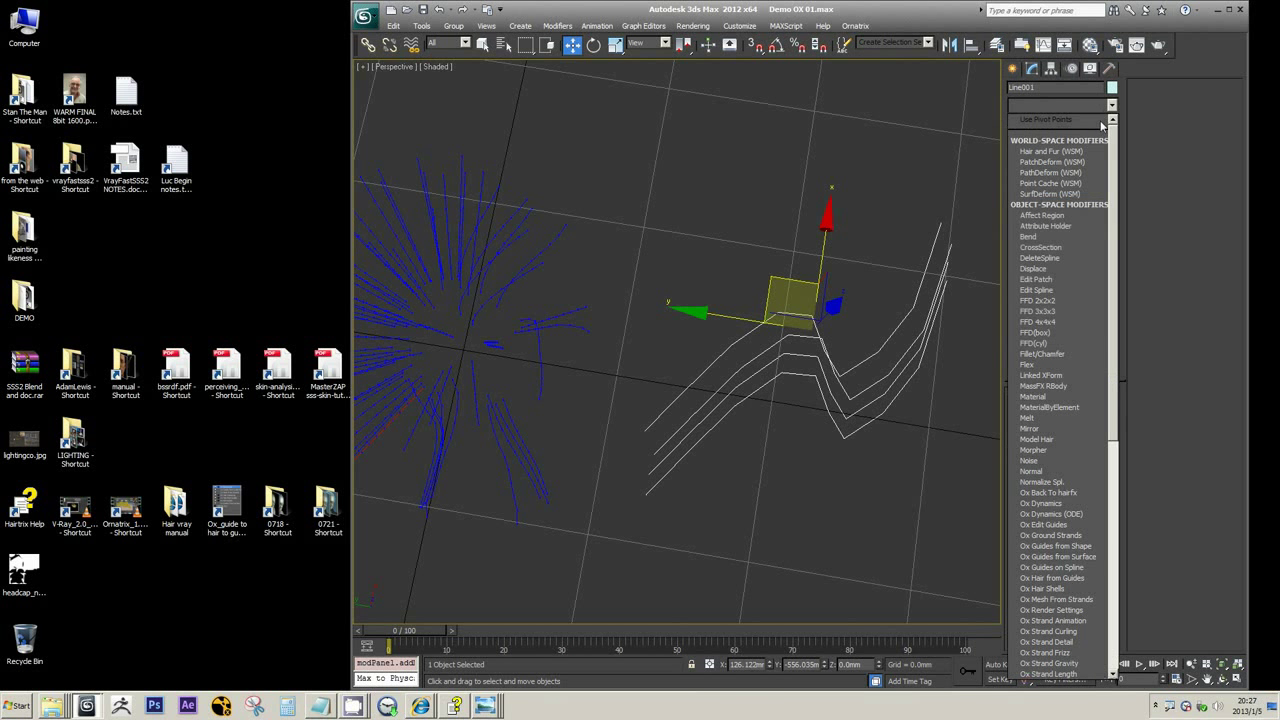
left_click(1046, 527)
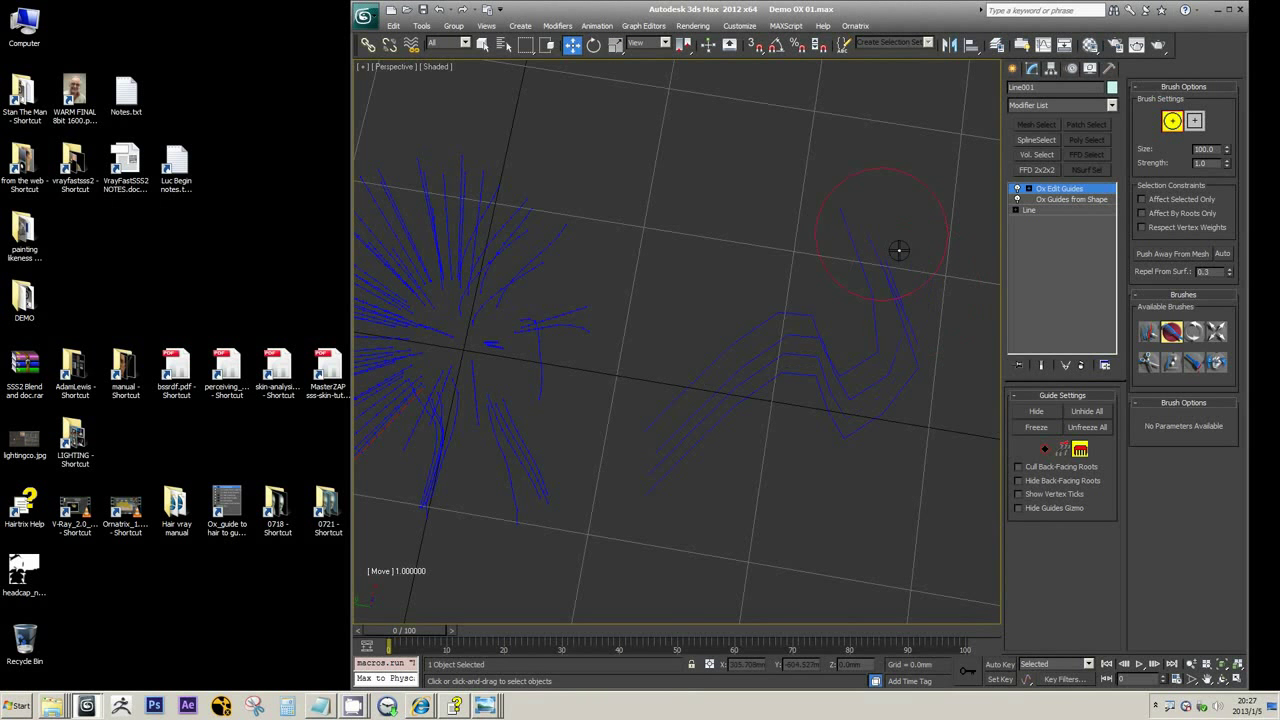
left_click(1080, 365)
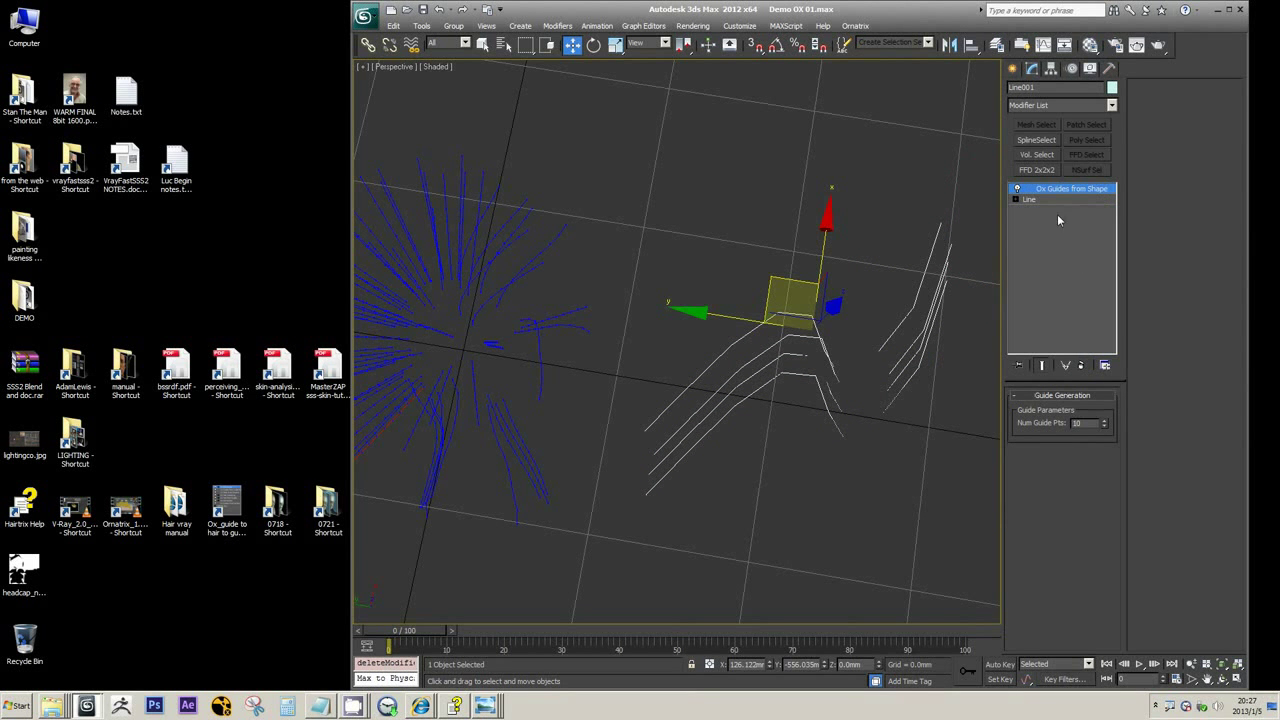
- Reduce the number of guide points on the line's Ox Guides from Shape modifier to 3
left_click(1105, 427)
left_click(1105, 427)
left_click(1105, 427)
left_click(1105, 427)
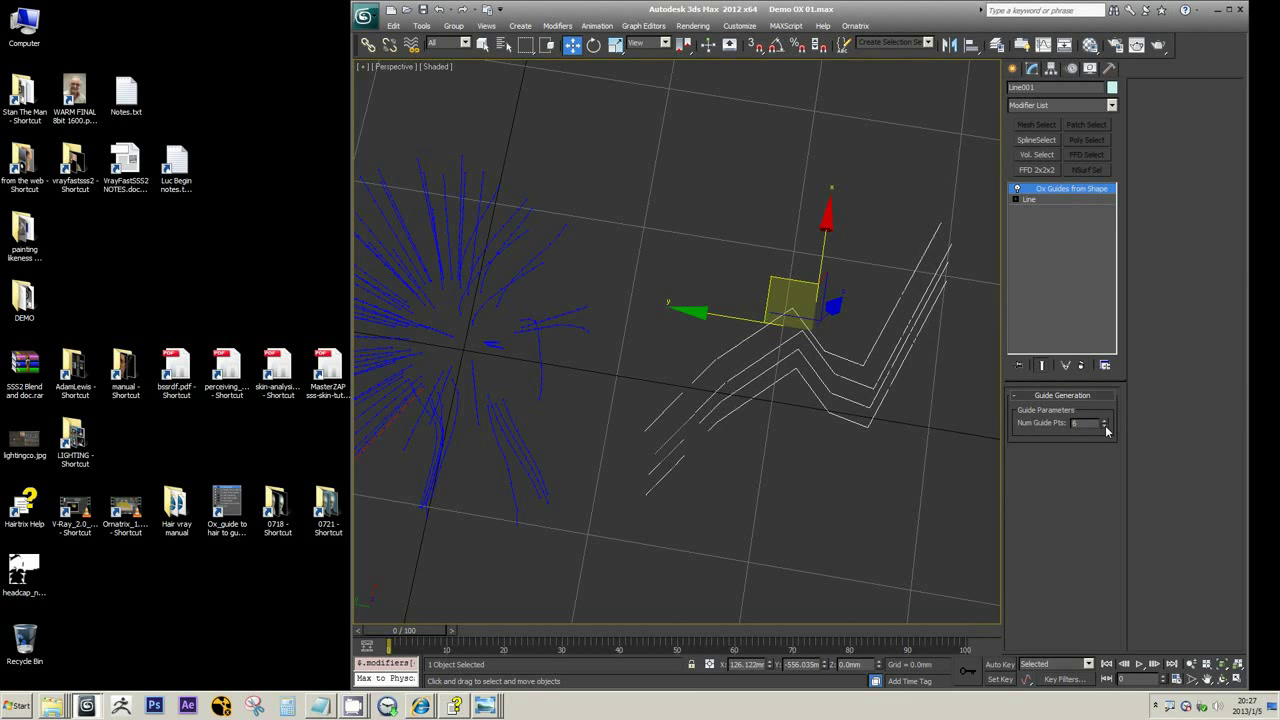
left_click(1105, 427)
left_click(1105, 427)
left_click(1105, 427)
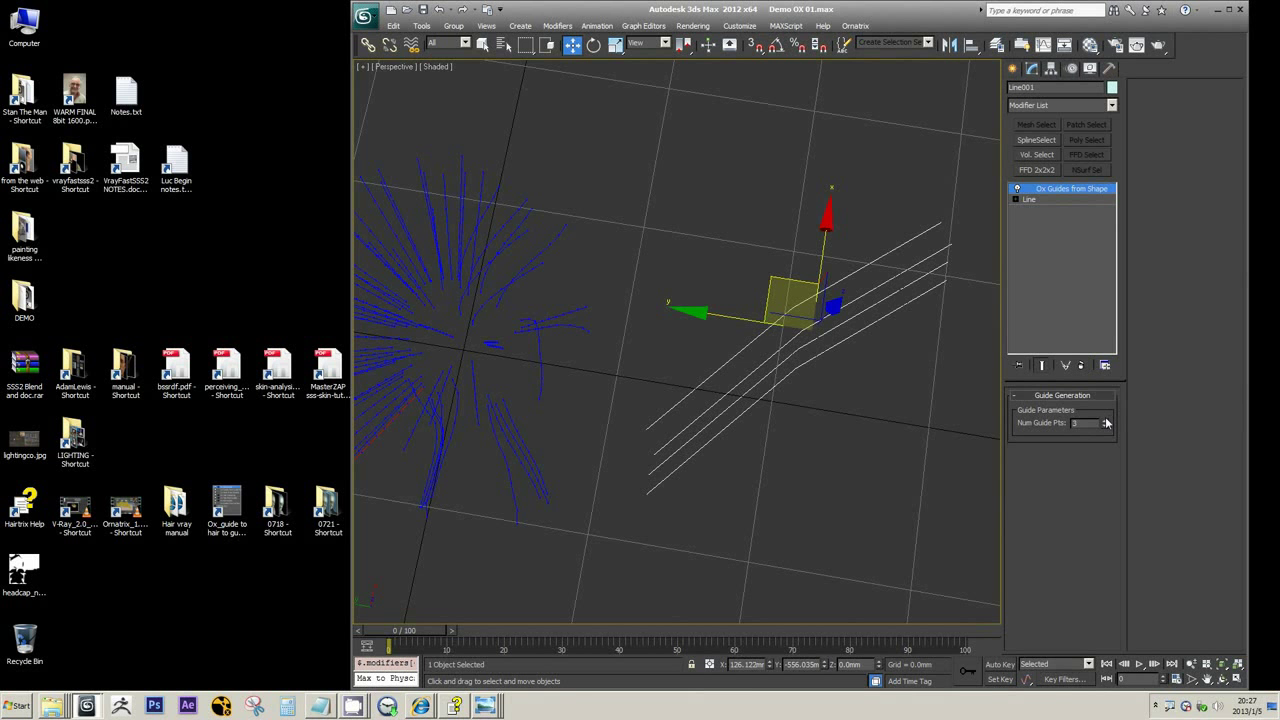
- Raise the number of guide points on the line's Ox Guides from Shape modifier to 10
left_click(1105, 420)
left_click(1105, 420)
left_click(1105, 420)
left_click(1105, 420)
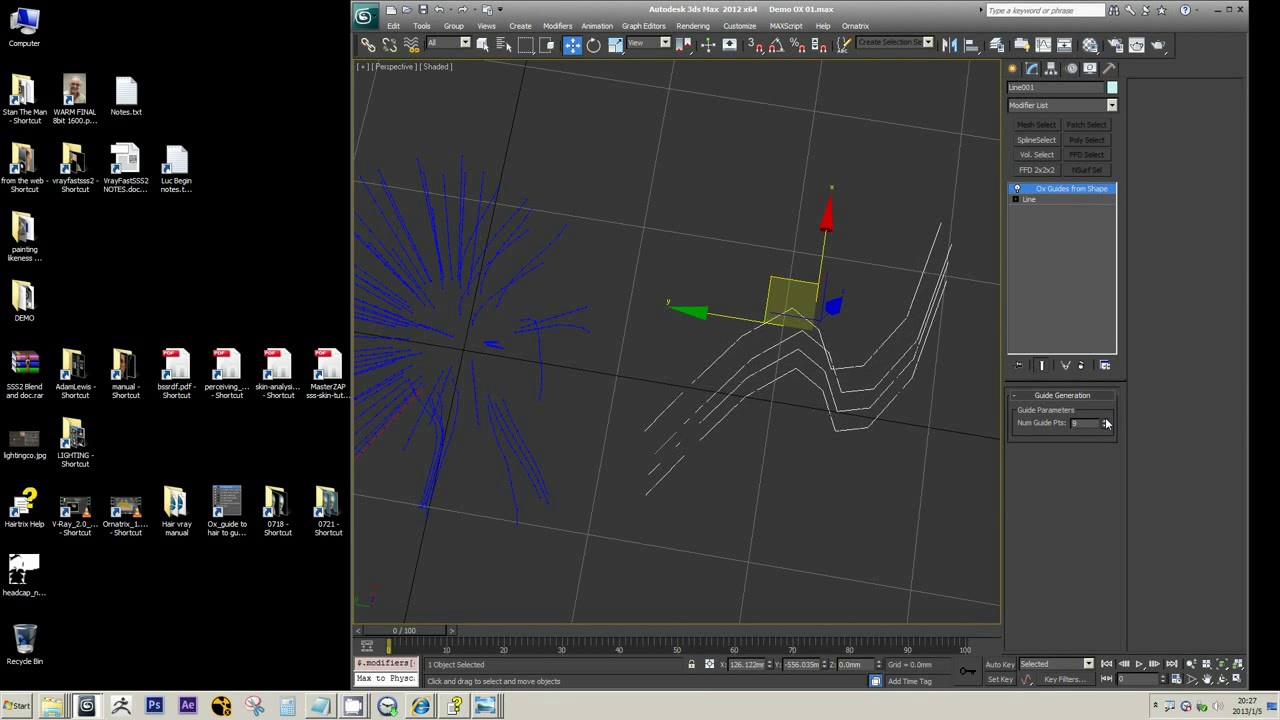
left_click(1105, 420)
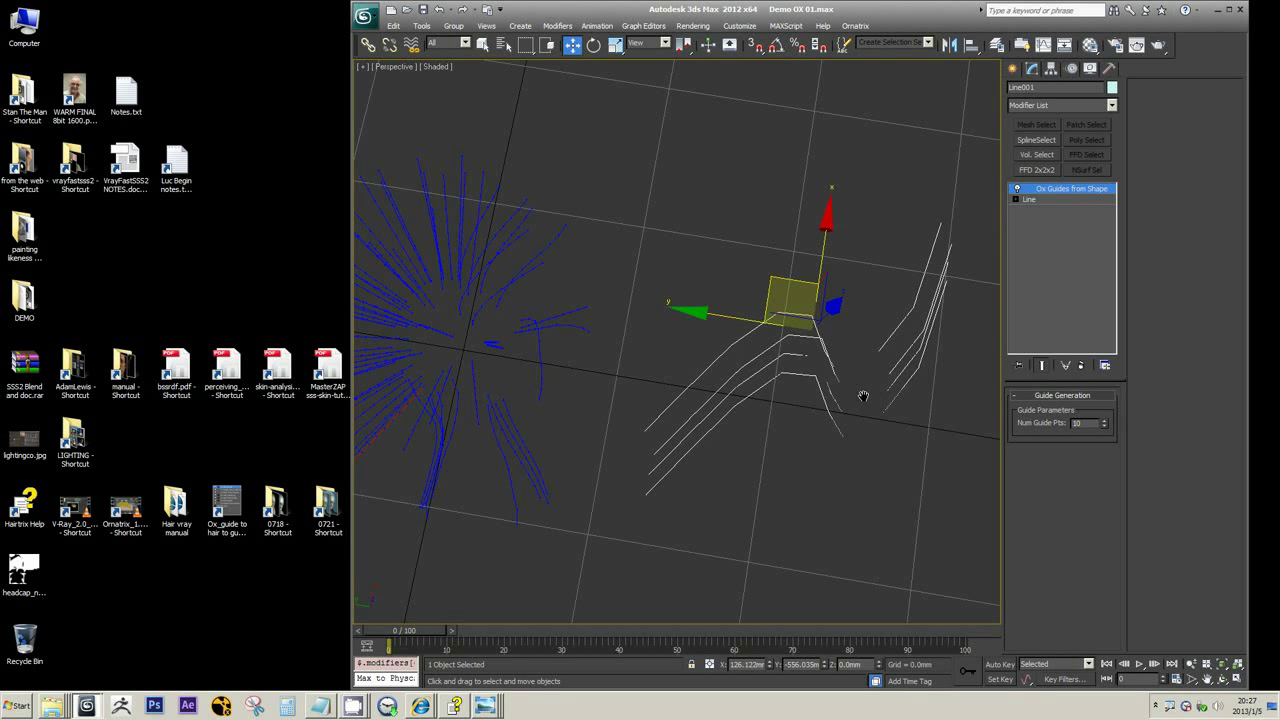
middle_click_drag(863, 396, 822, 374)
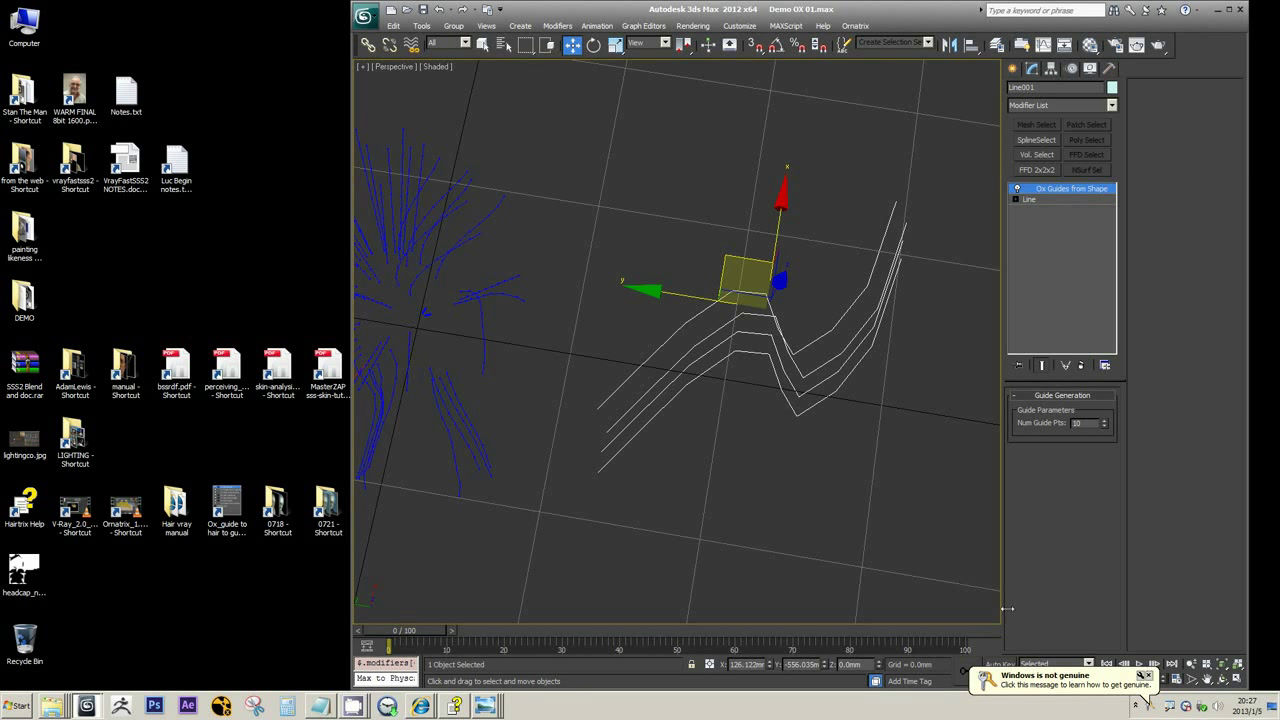
left_click(1147, 676)
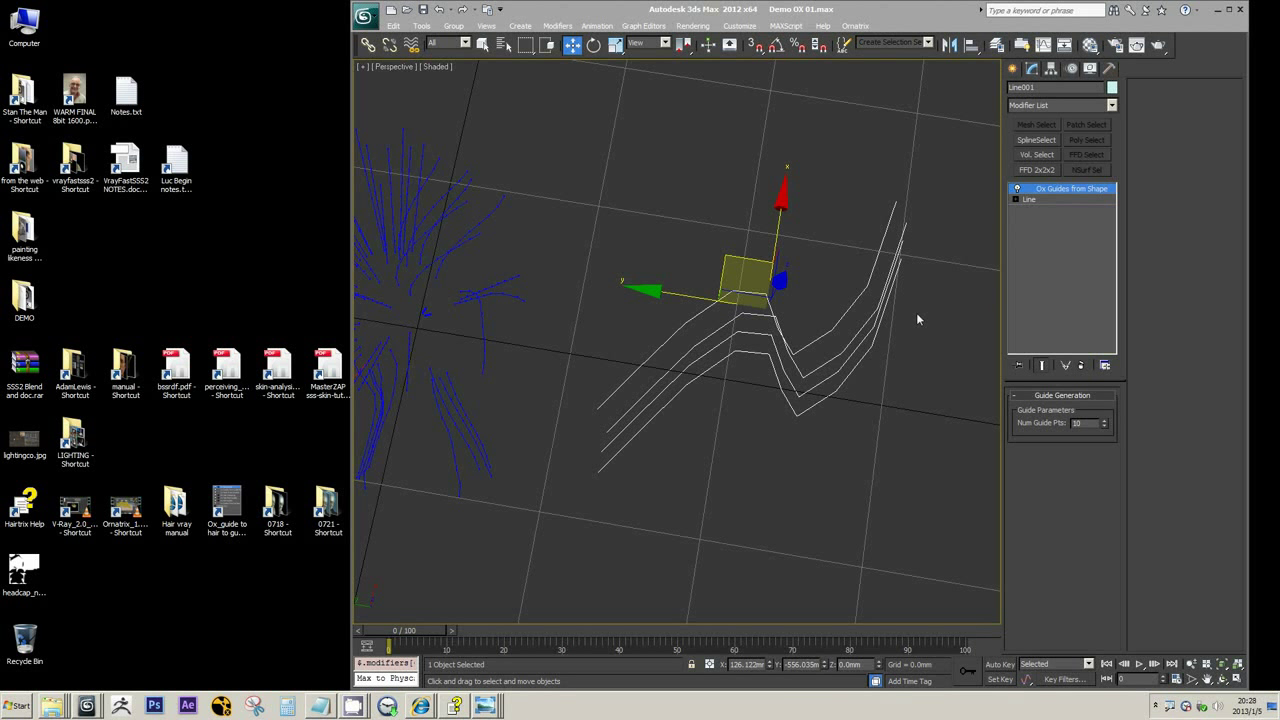
left_click(1012, 68)
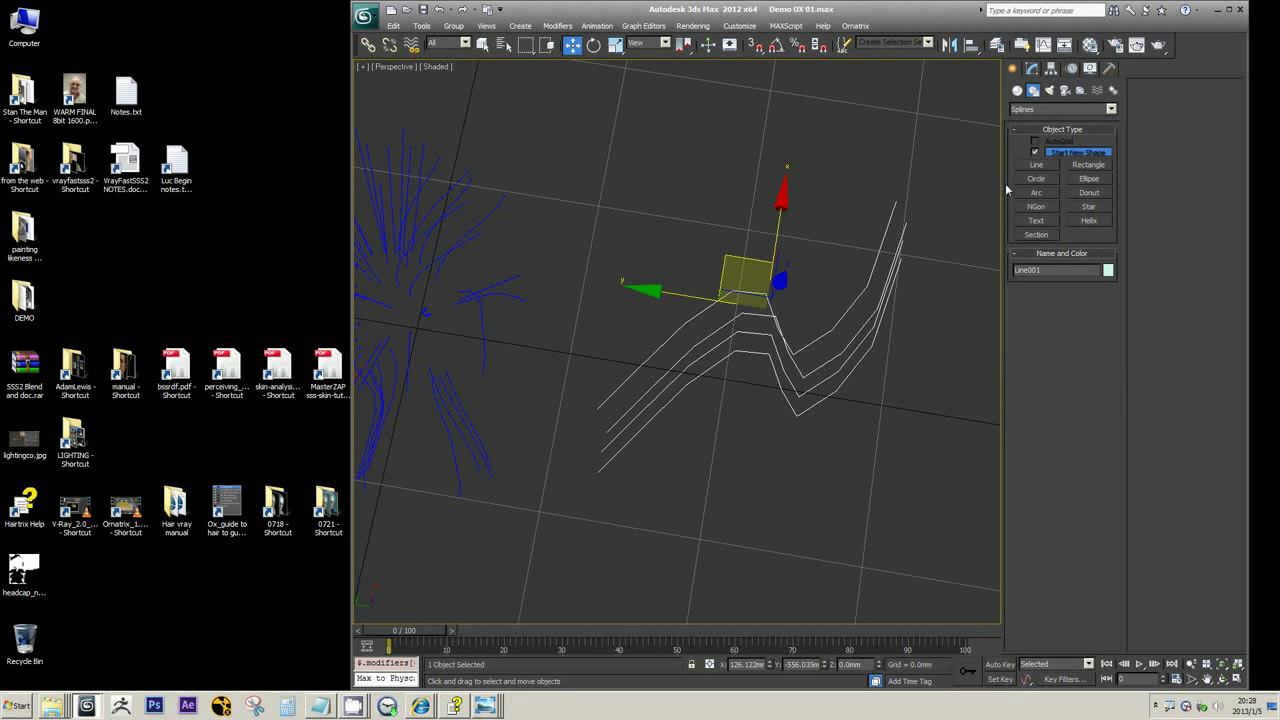
left_click(1036, 164)
right_click(930, 280)
left_click(1032, 68)
middle_click_drag(757, 286, 822, 232, "alt")
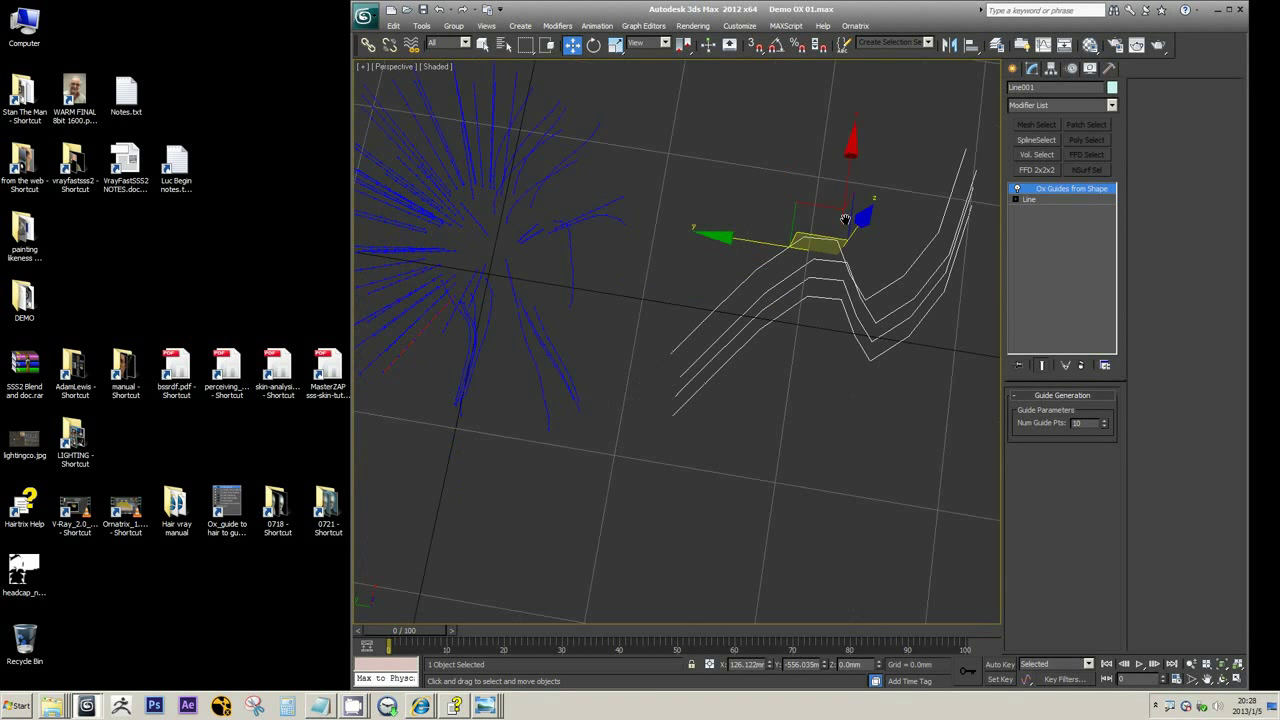
middle_click_drag(852, 275, 893, 342, "alt")
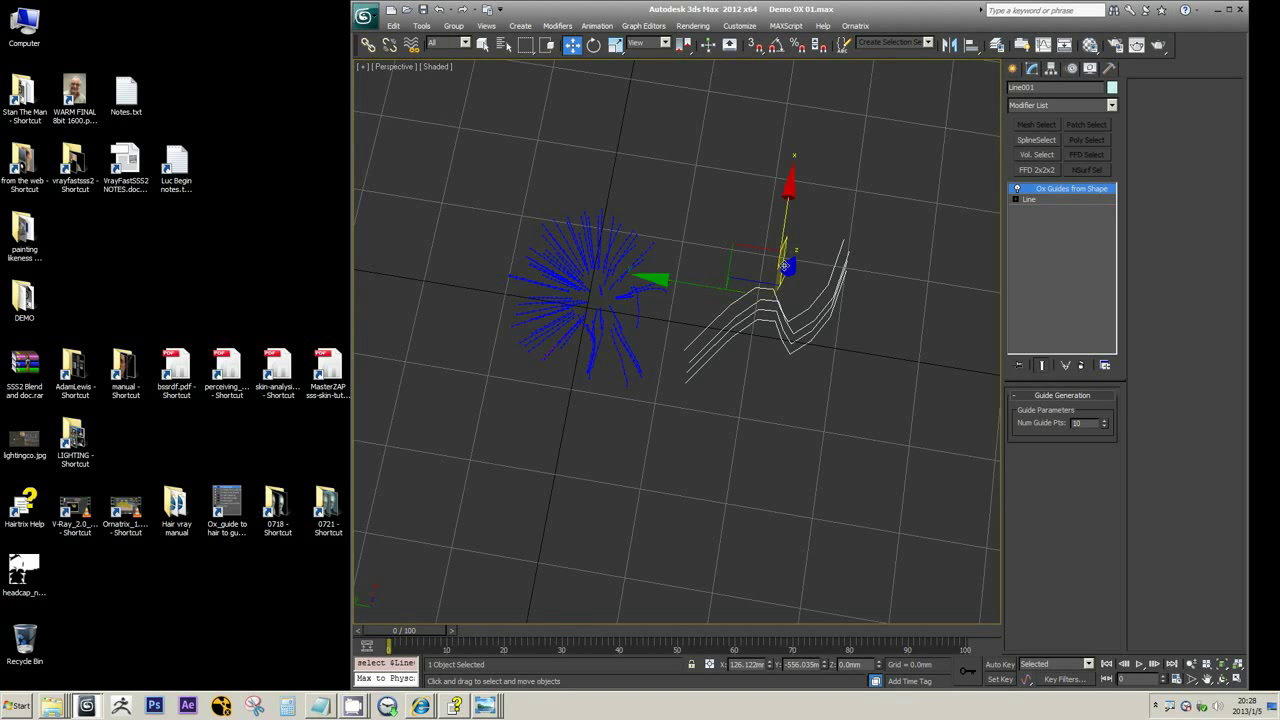
- Check the list of scene objects and keep the line as the selected object
right_click(812, 266)
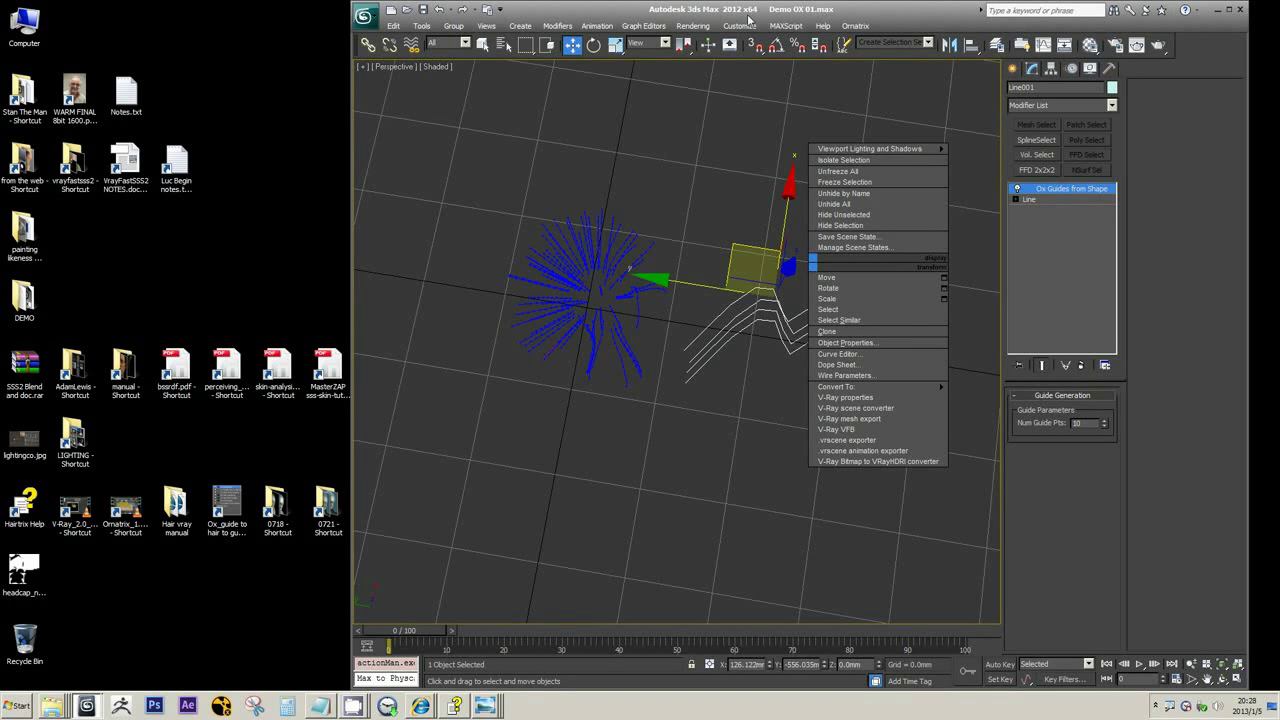
left_click(504, 44)
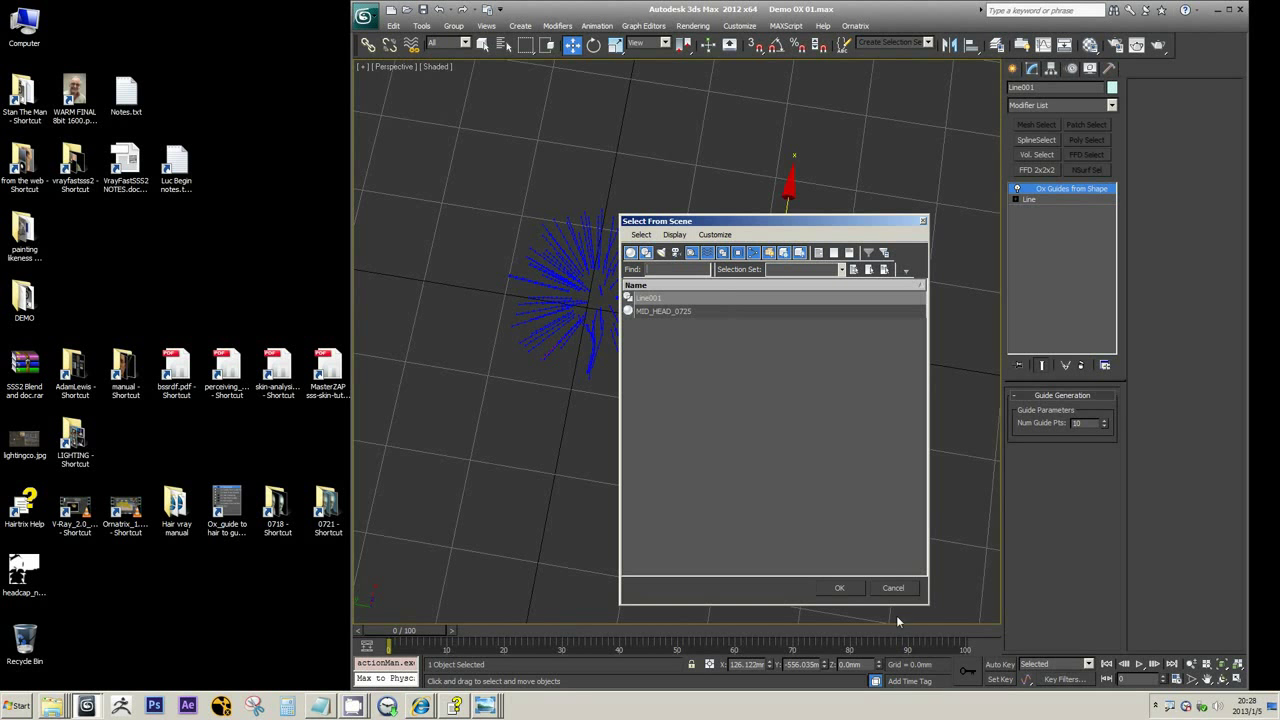
left_click(850, 590)
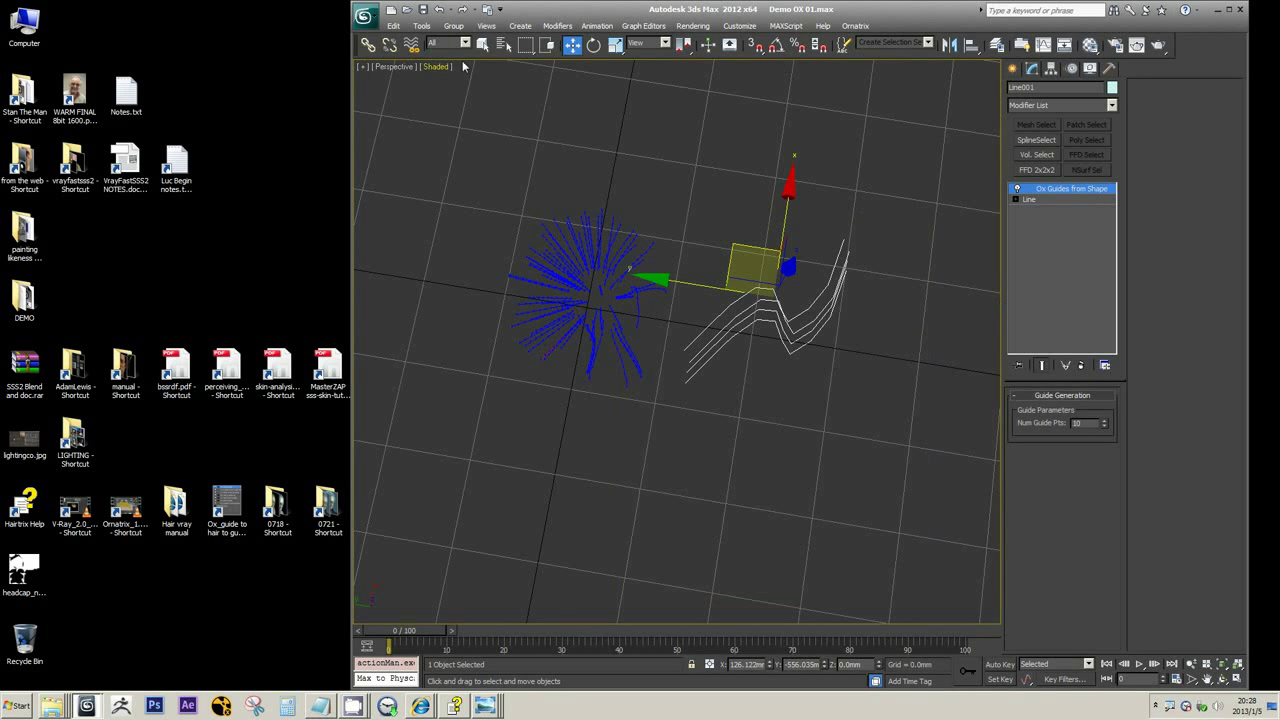
- Remove the Ox Guides from Shape modifier from the line and stay at the line's top level
left_click(1081, 365)
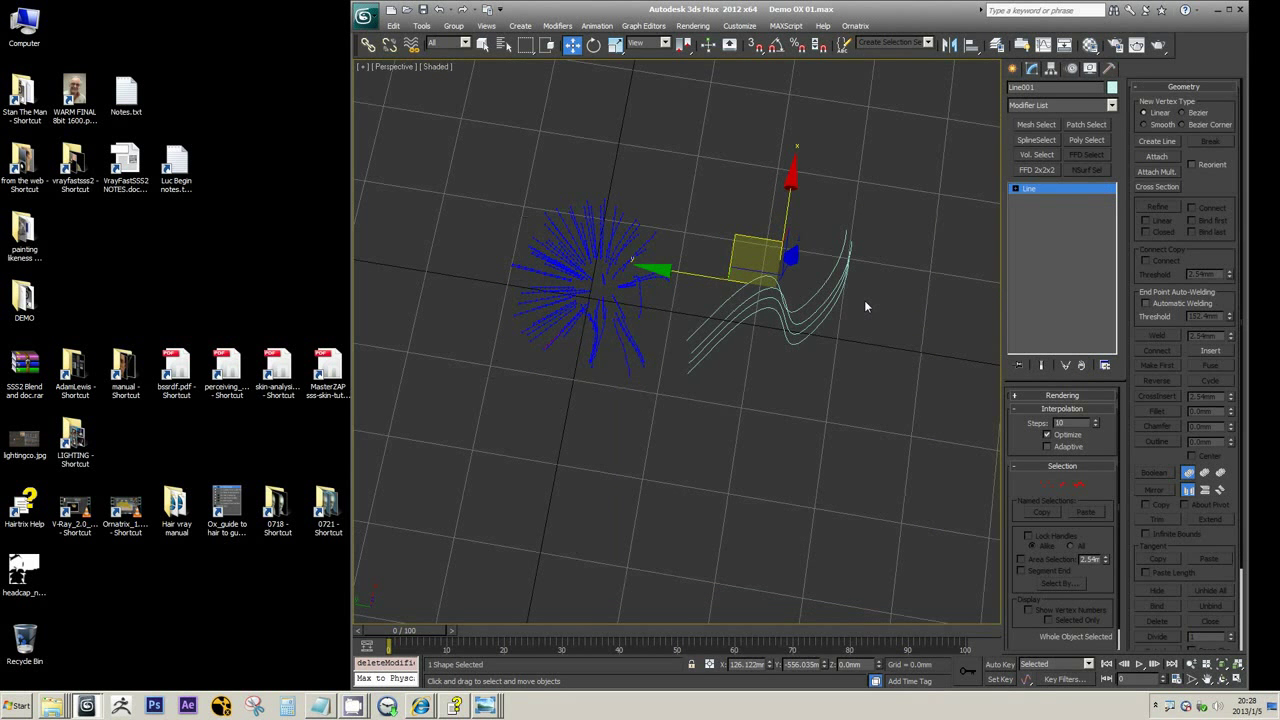
right_click(789, 281)
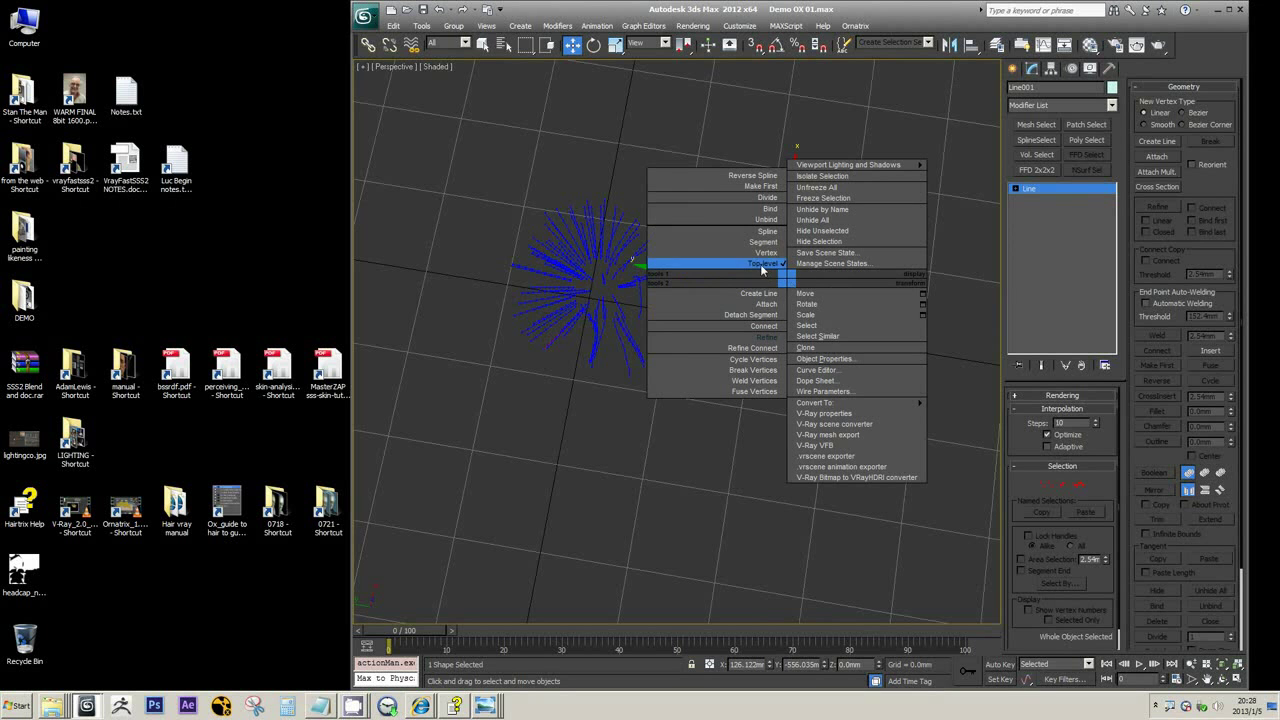
left_click(761, 267)
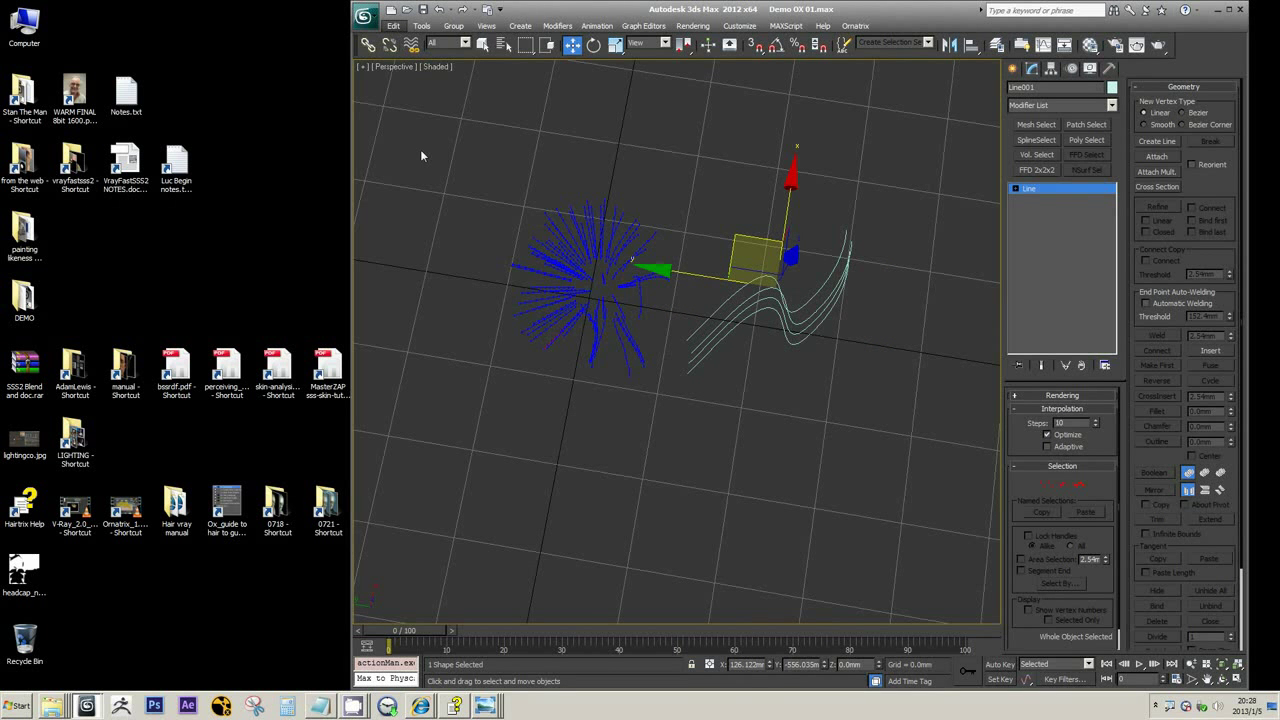
- Deselect the line so that nothing in the scene is selected
left_click(432, 106)
right_click(654, 165)
left_click(659, 166)
left_click(777, 200)
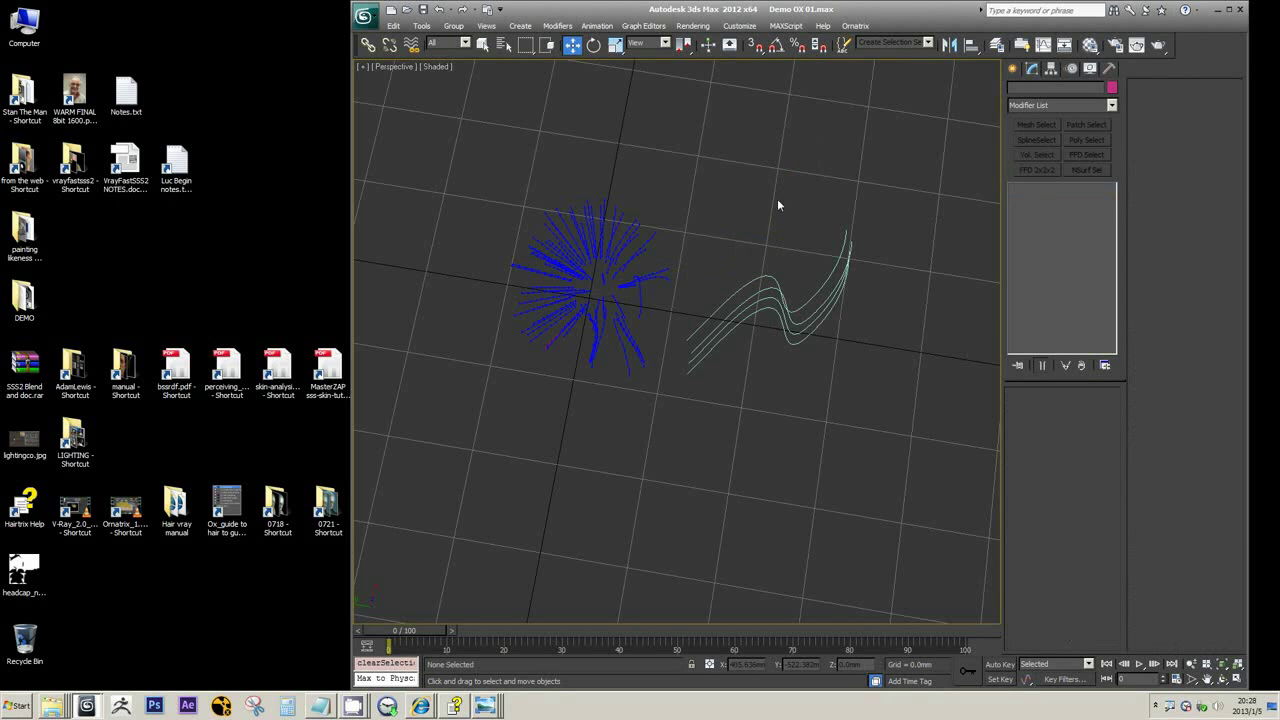
- Select the wavy line shape and hide it in the scene
left_click_drag(763, 216, 845, 428)
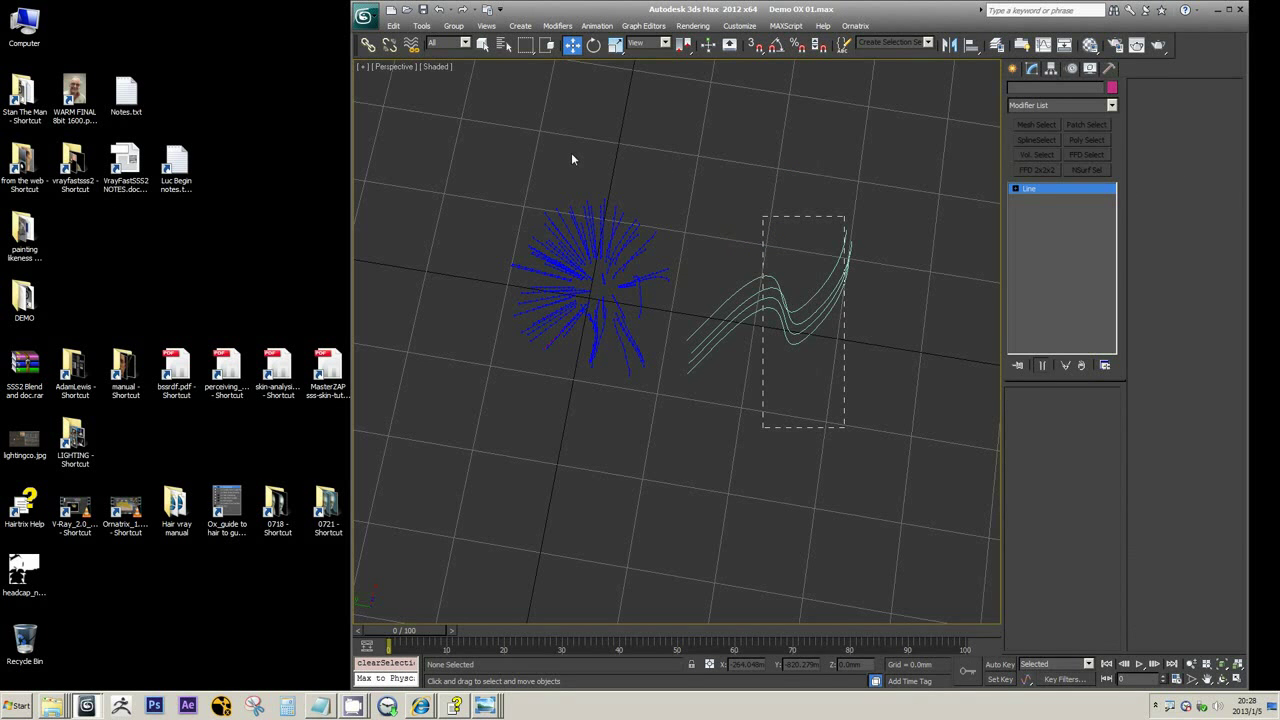
left_click(393, 25)
left_click(392, 27)
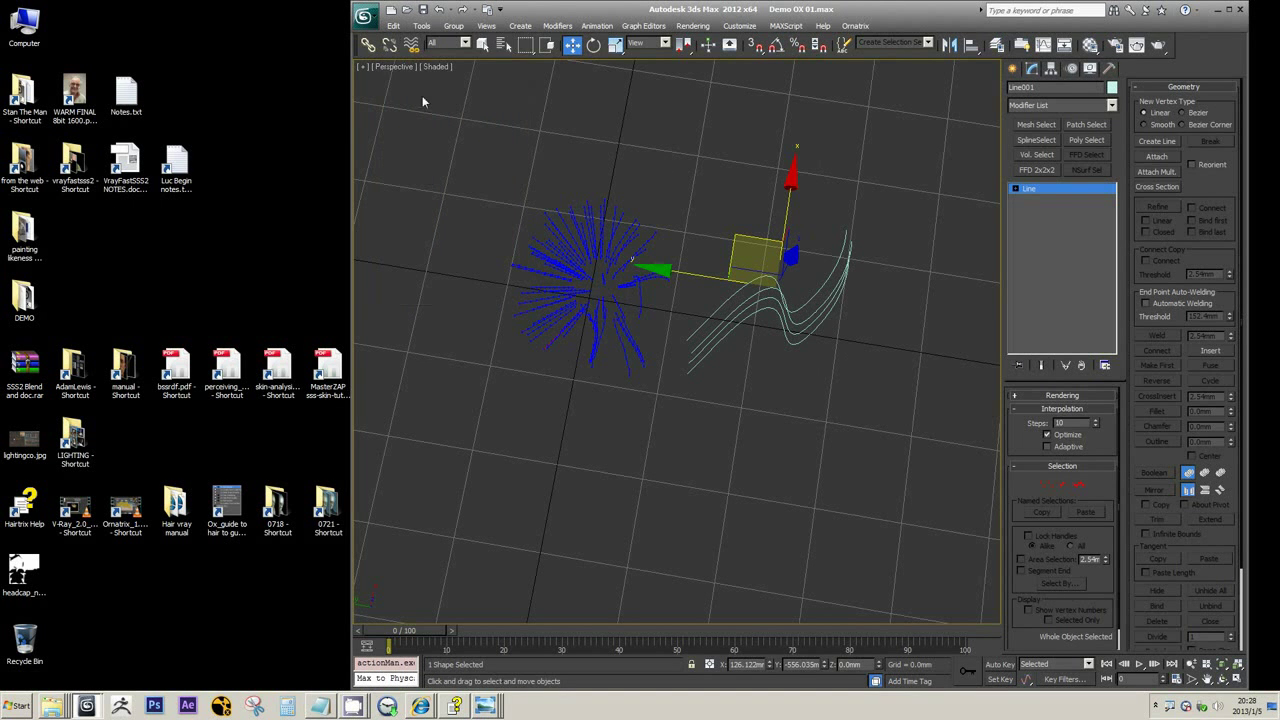
left_click(388, 29)
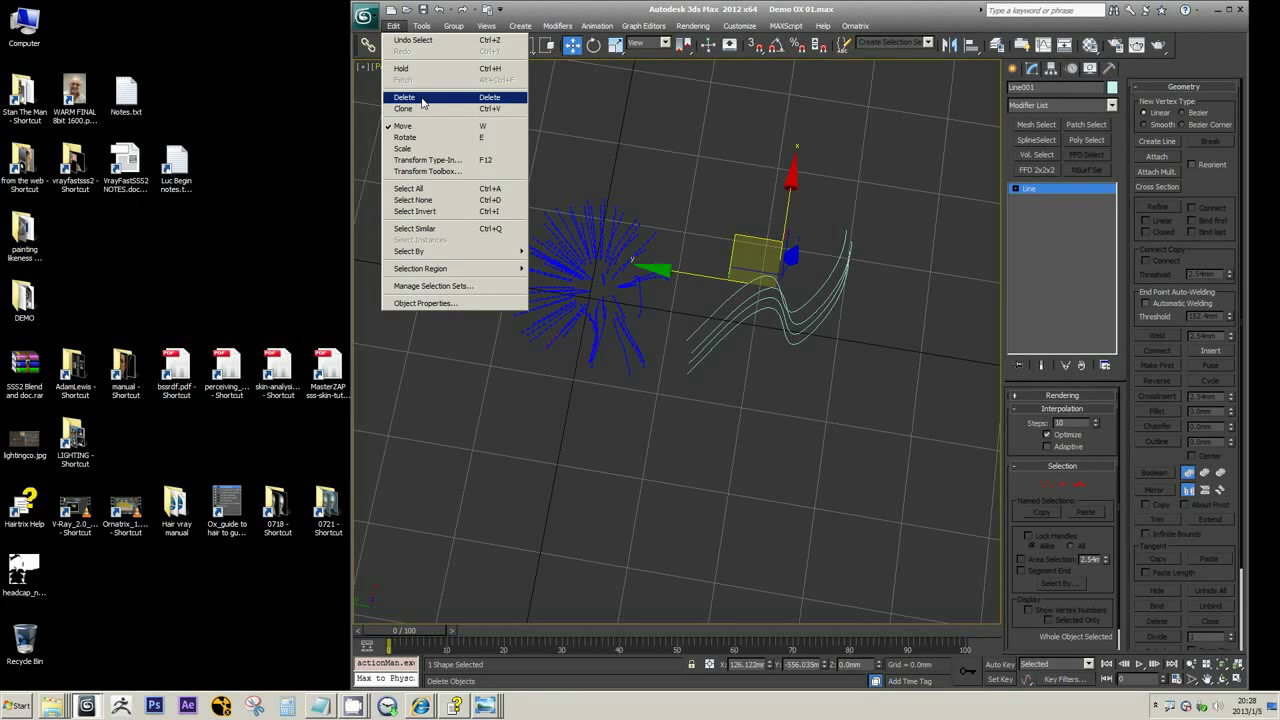
left_click(793, 16)
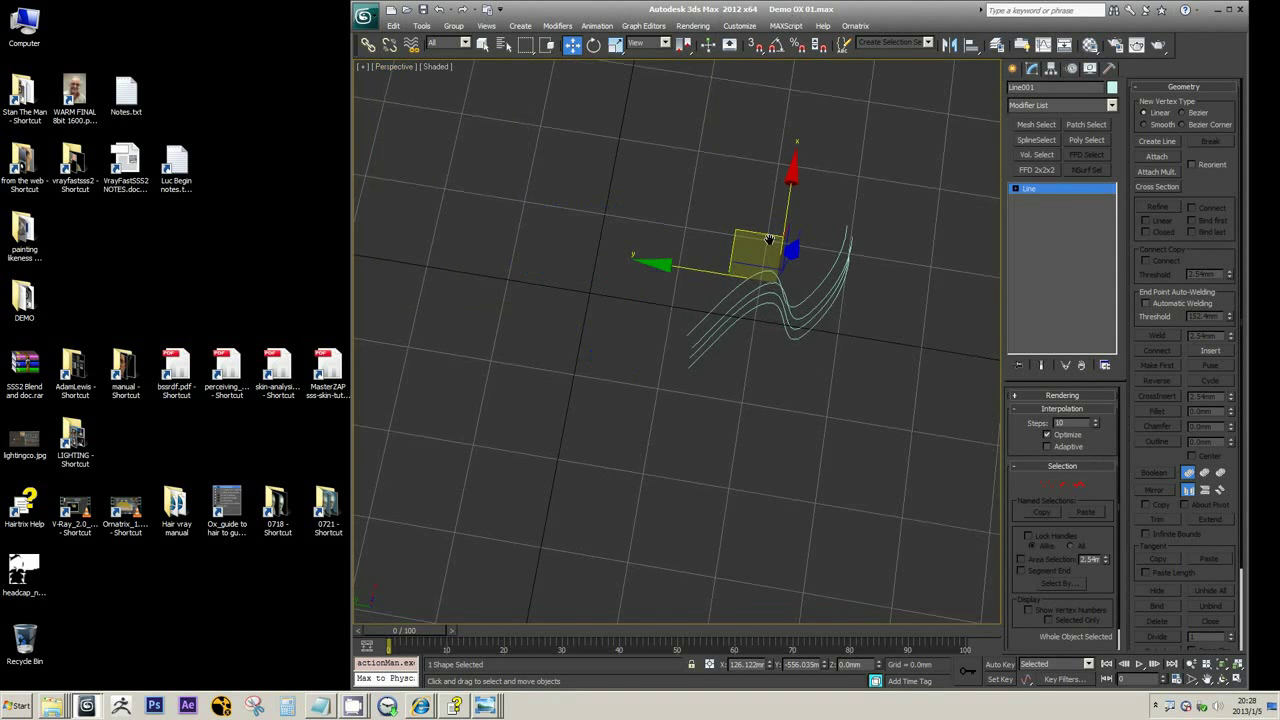
scroll(761, 264, "up", 3)
mouse_move(758, 268)
middle_mouse_down("alt")
mouse_move(747, 241)
mouse_move(741, 273)
middle_mouse_up("alt")
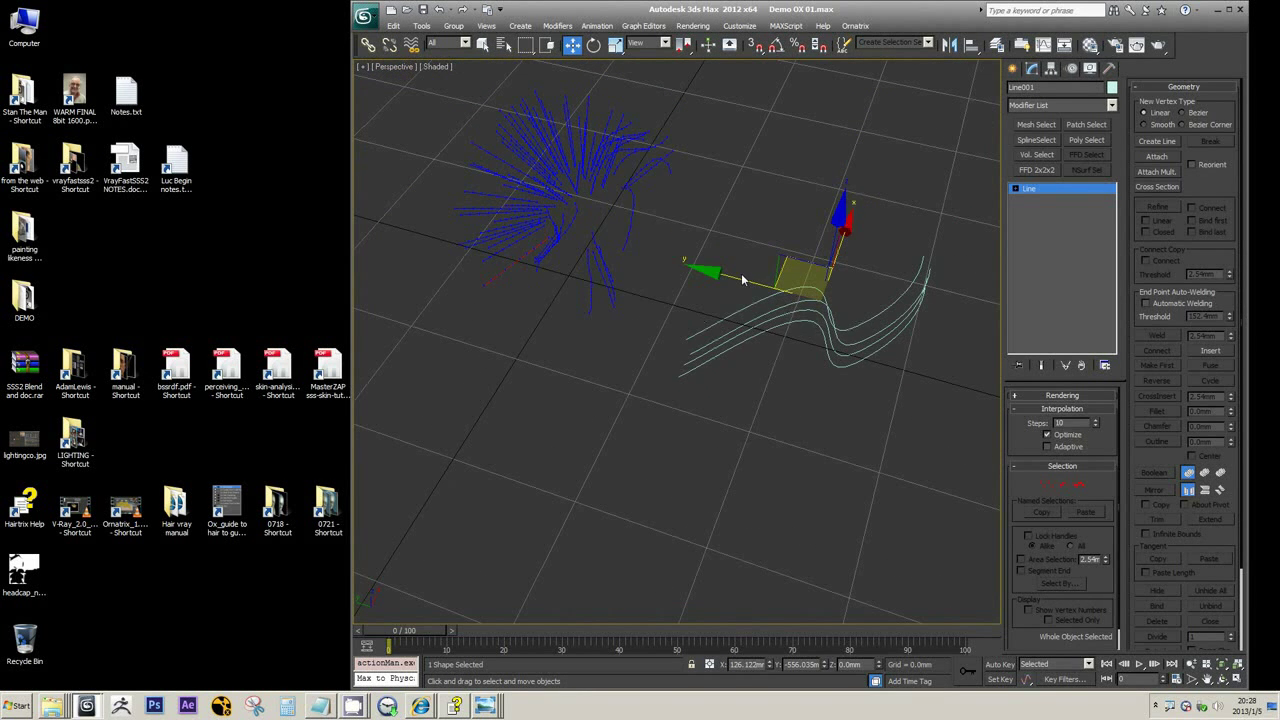
right_click(741, 273)
left_click(760, 231)
- Select the head object with the blue hair guides and save the scene
middle_click_drag(617, 231, 714, 326)
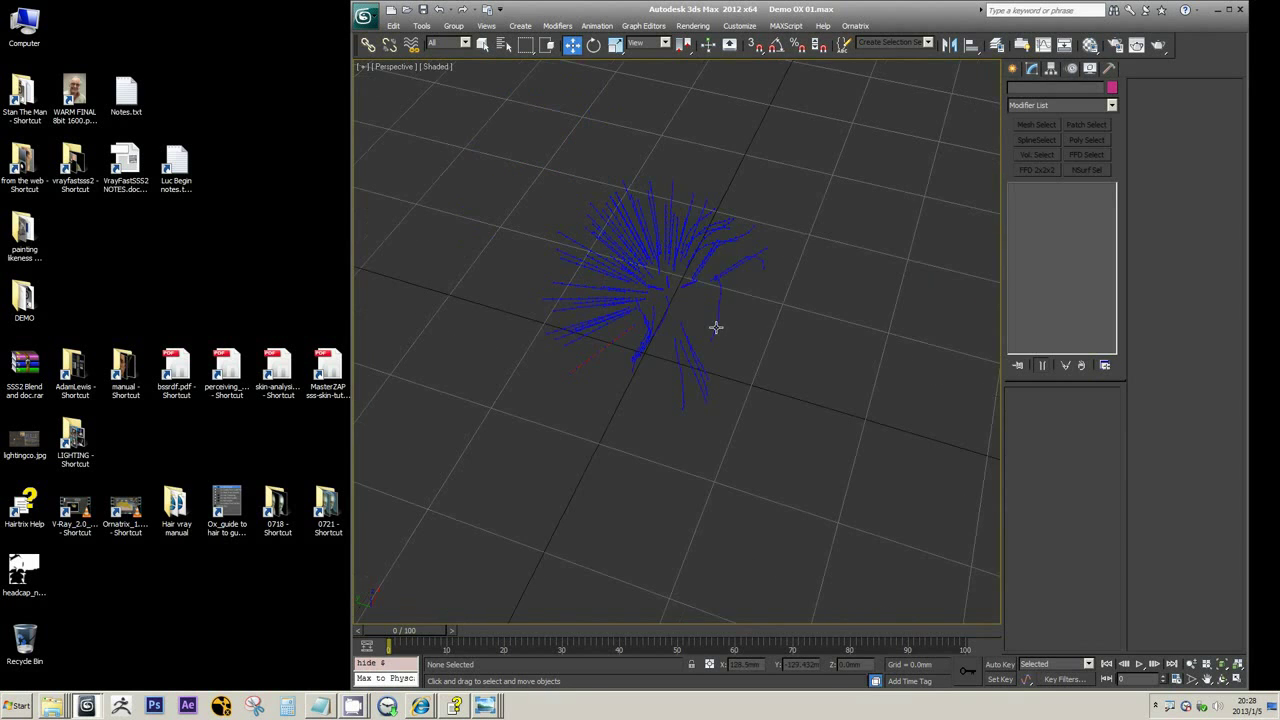
scroll(671, 341, "up", 2)
left_click(604, 311)
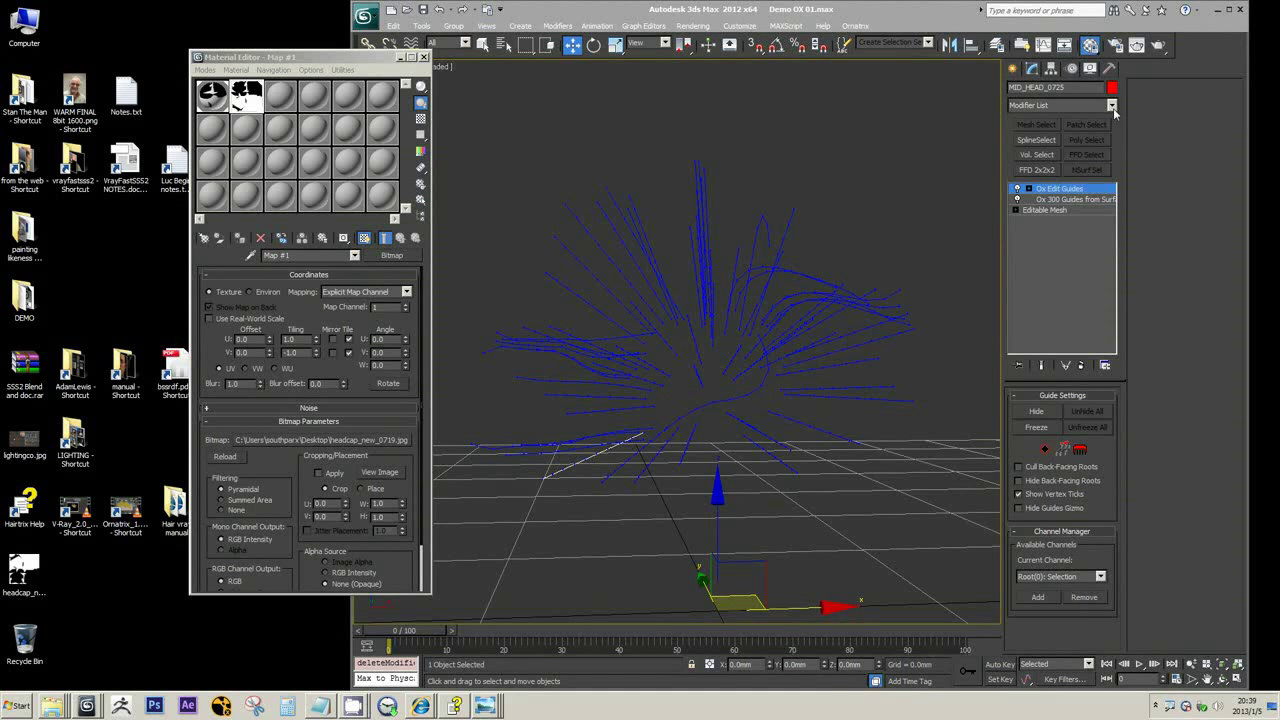
key("ctrl+s")
- Try the Ox Guides on Spline modifier on top of the head's Ox Edit Guides and remove it again
left_click(1113, 108)
left_click_drag(1117, 168, 1118, 365)
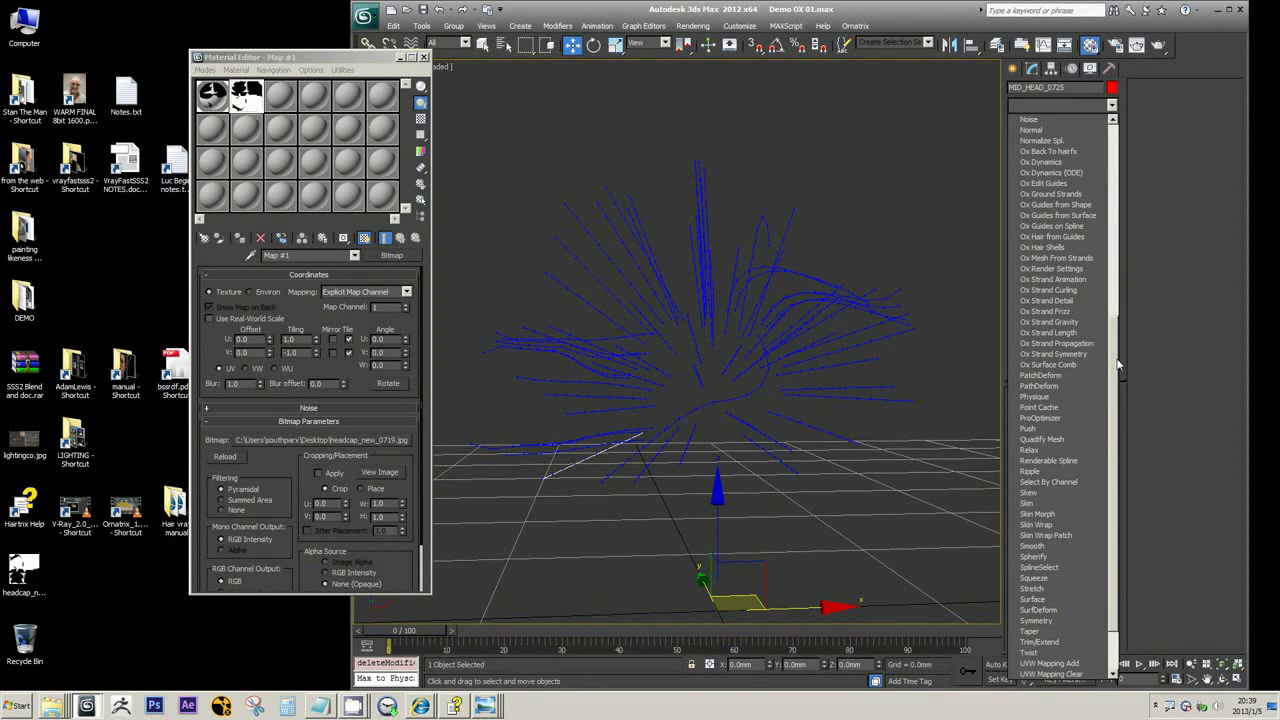
left_click(1039, 228)
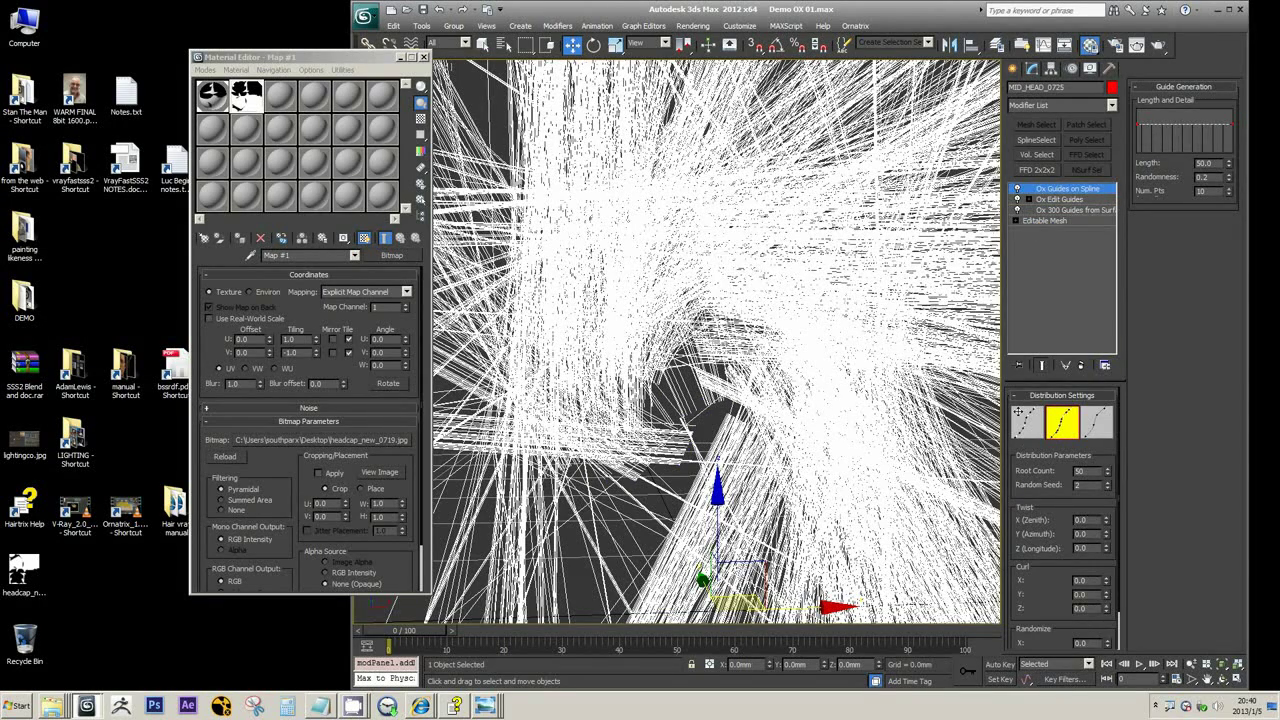
scroll(795, 388, "down", 5)
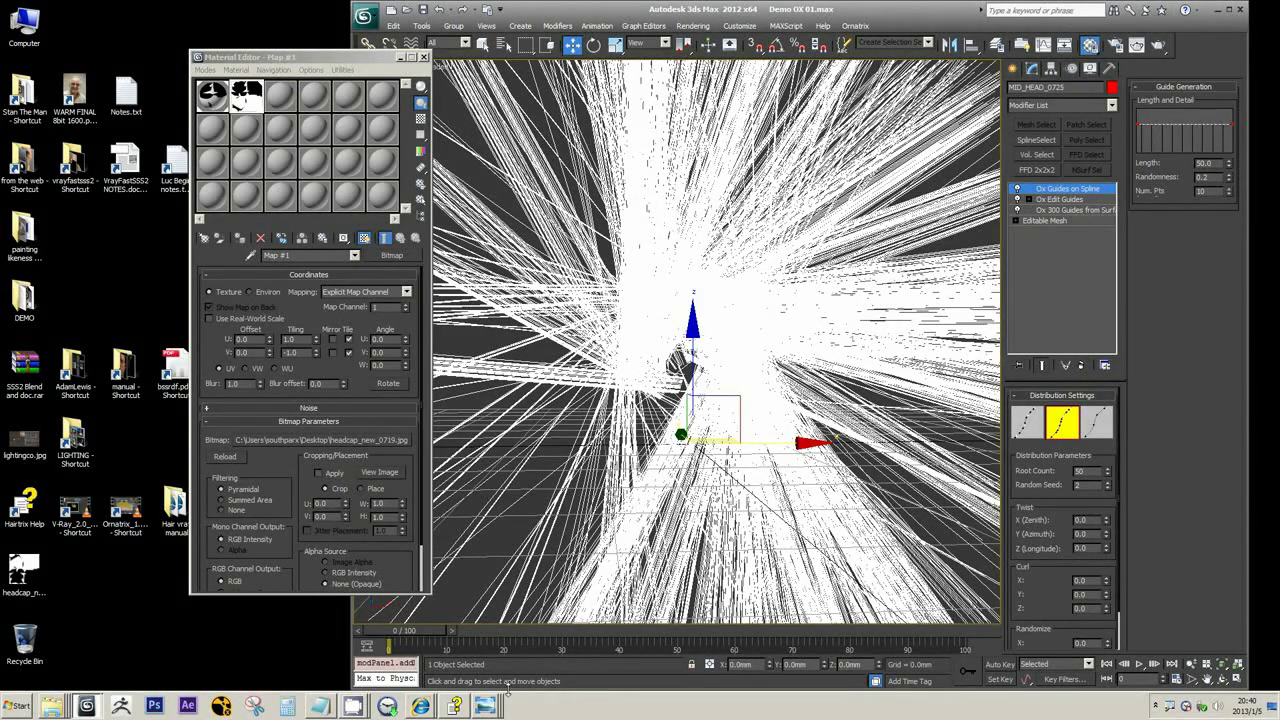
left_click(1080, 365)
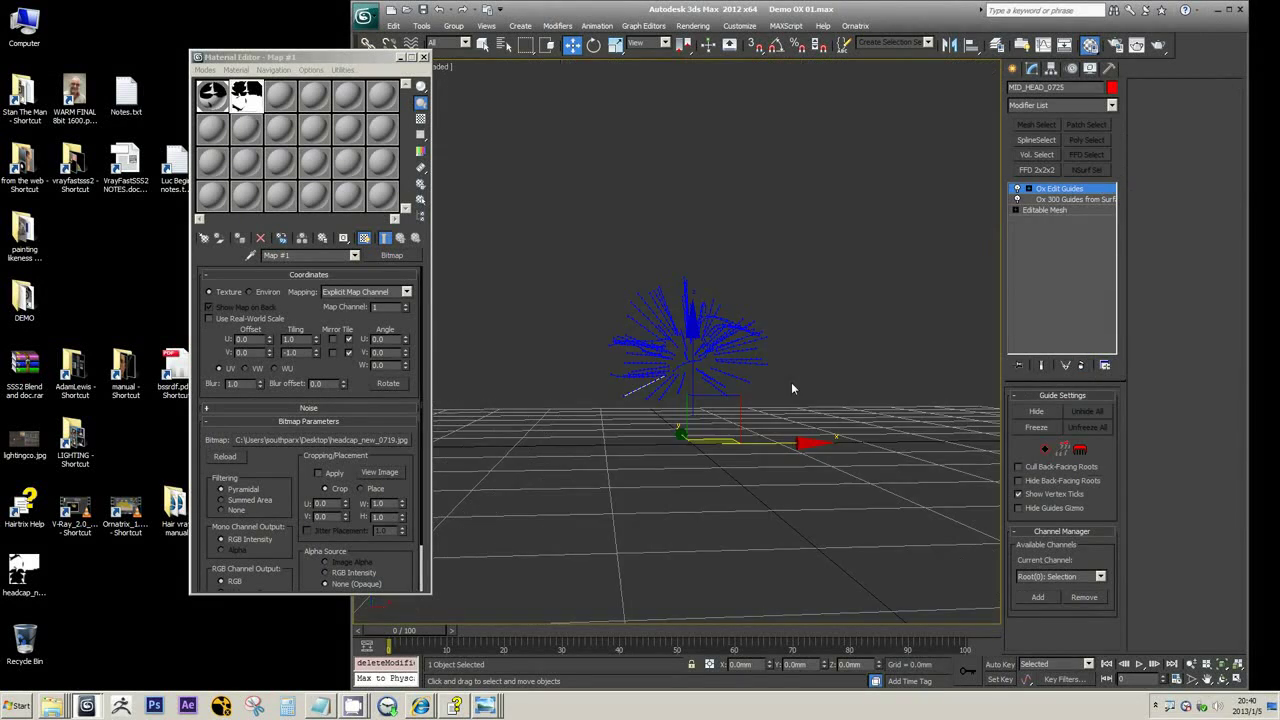
- Add the Ox Hair from Guides modifier on top of the head's Ox Edit Guides
scroll(793, 354, "up", 2)
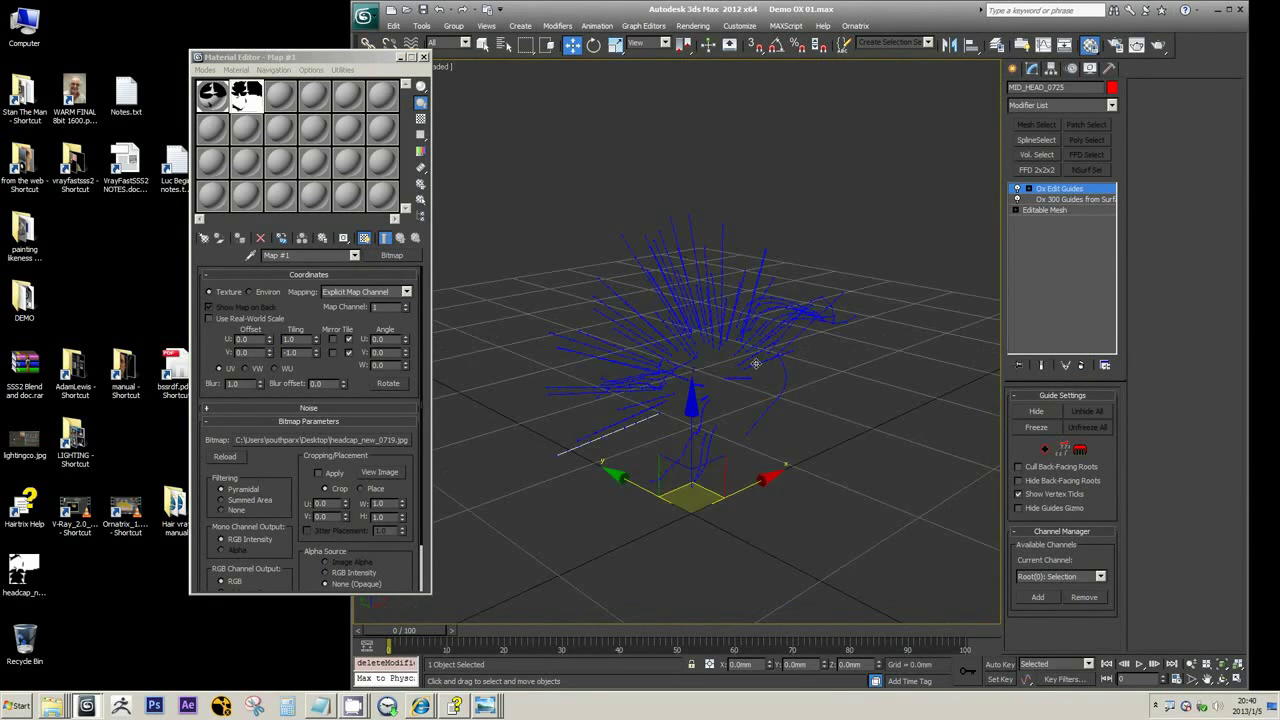
scroll(760, 363, "up", 3)
left_click(1111, 105)
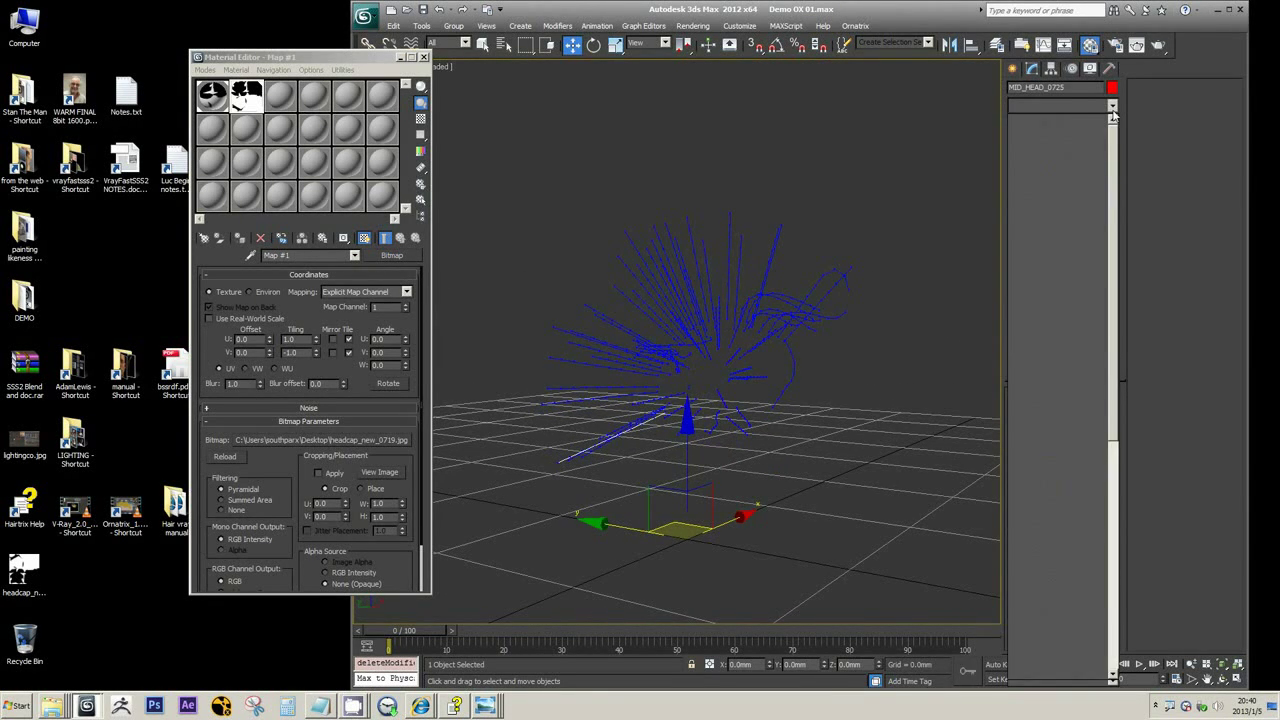
left_click_drag(1113, 200, 1117, 330)
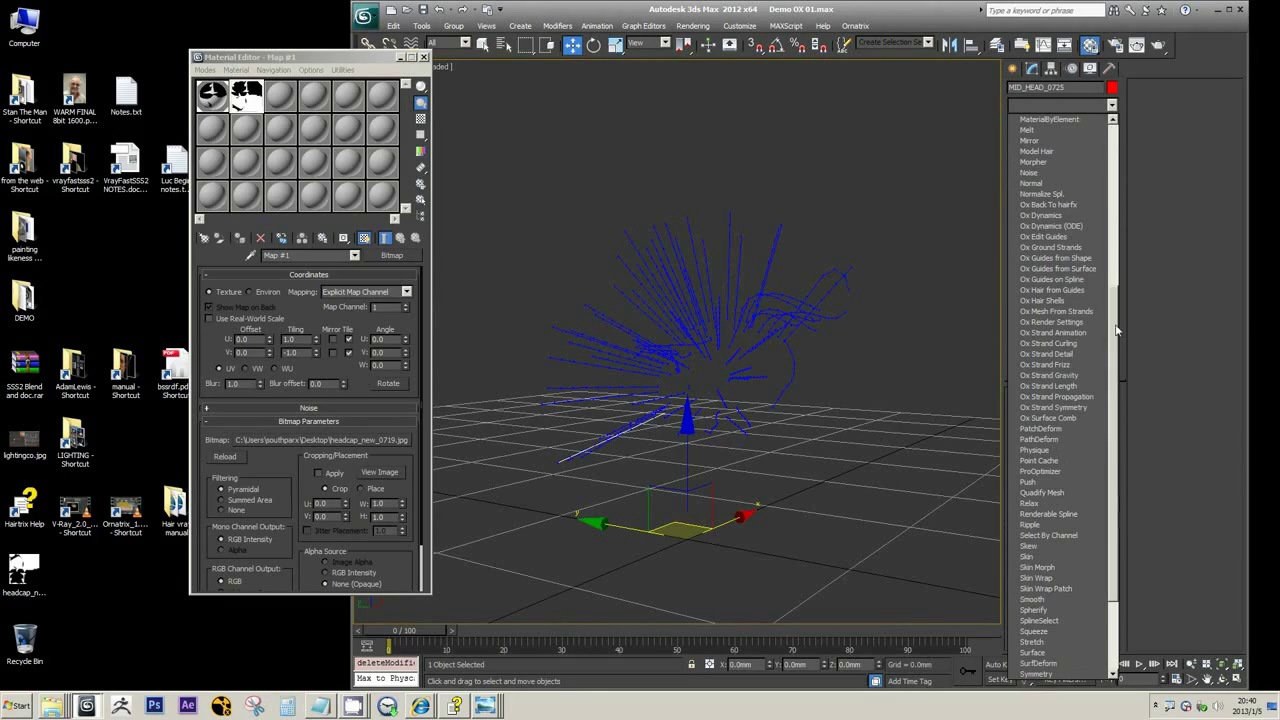
left_click(1061, 291)
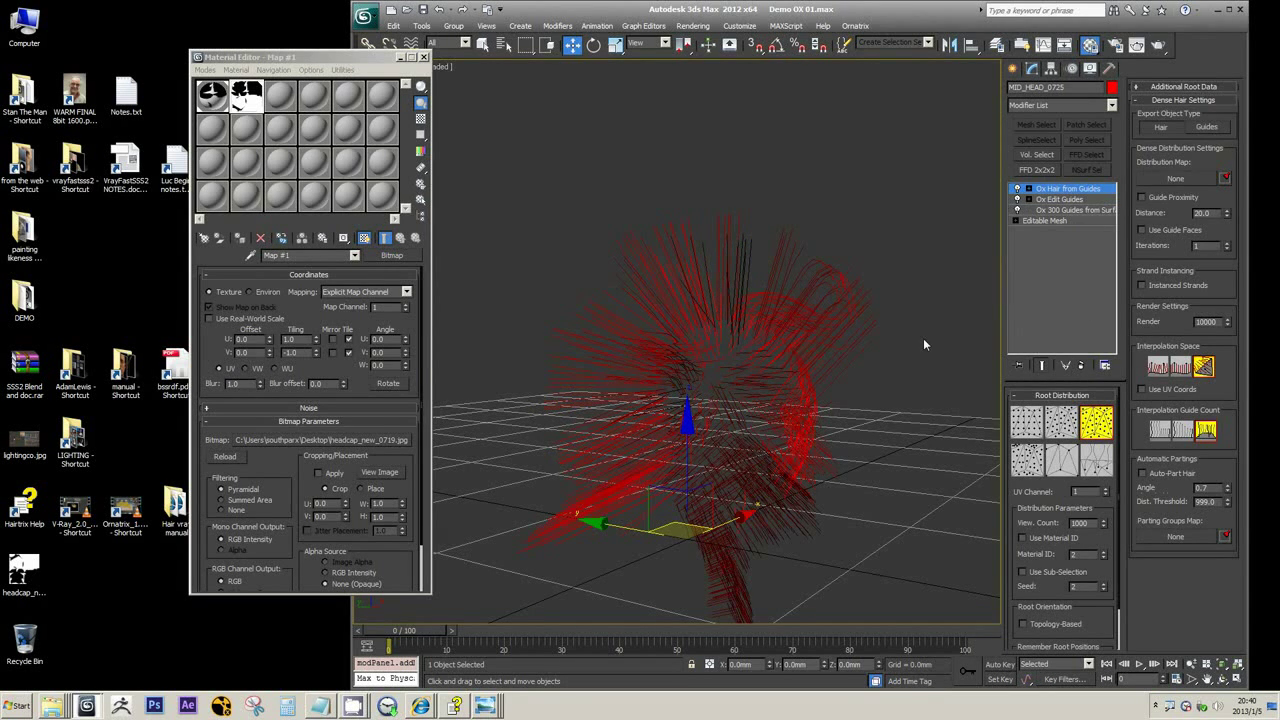
- Assign the headcap_new_0719.jpg map as an instance to the distribution map of the Ox Hair from Guides modifier
middle_click_drag(905, 355, 896, 322)
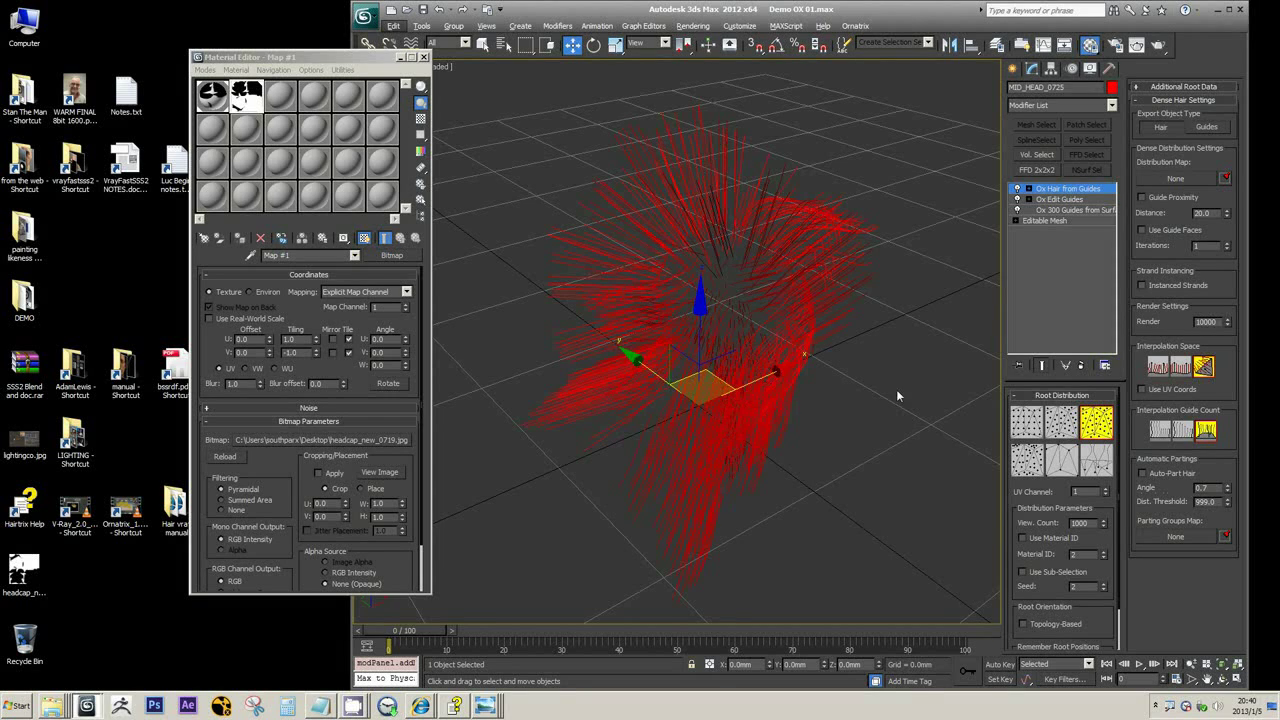
middle_click_drag(922, 272, 900, 255, "alt")
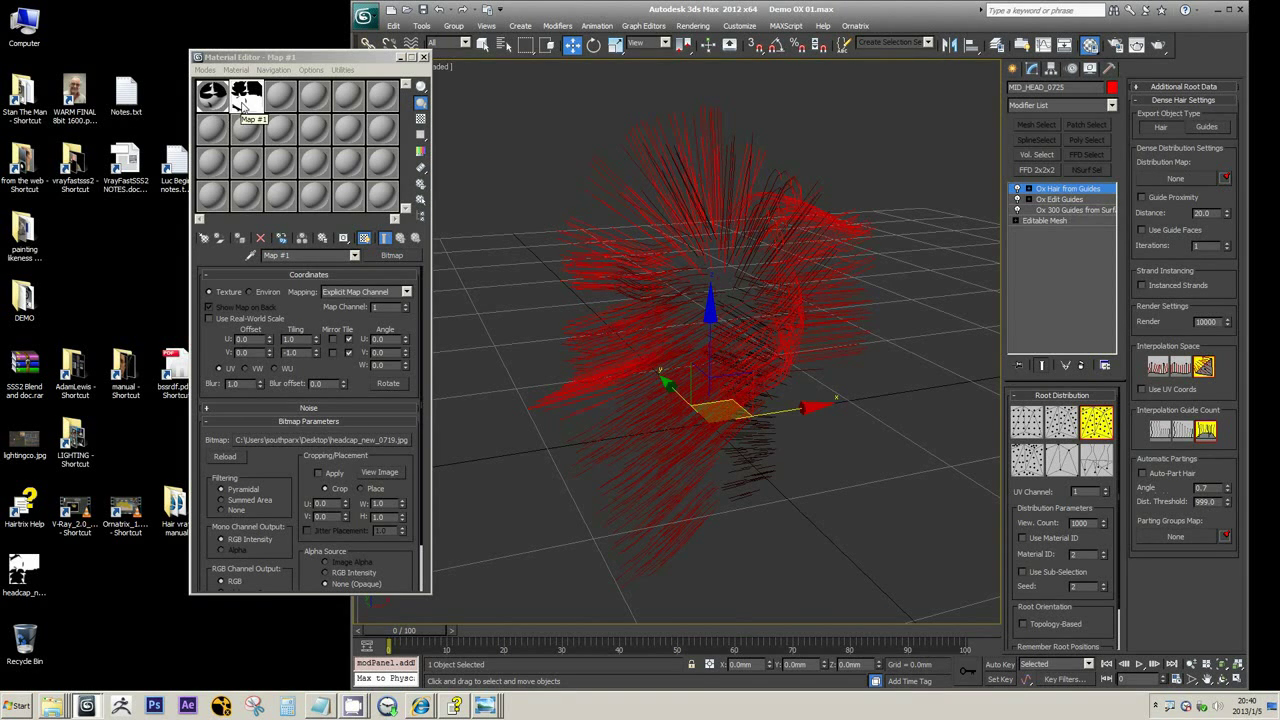
middle_click_drag(791, 394, 776, 340)
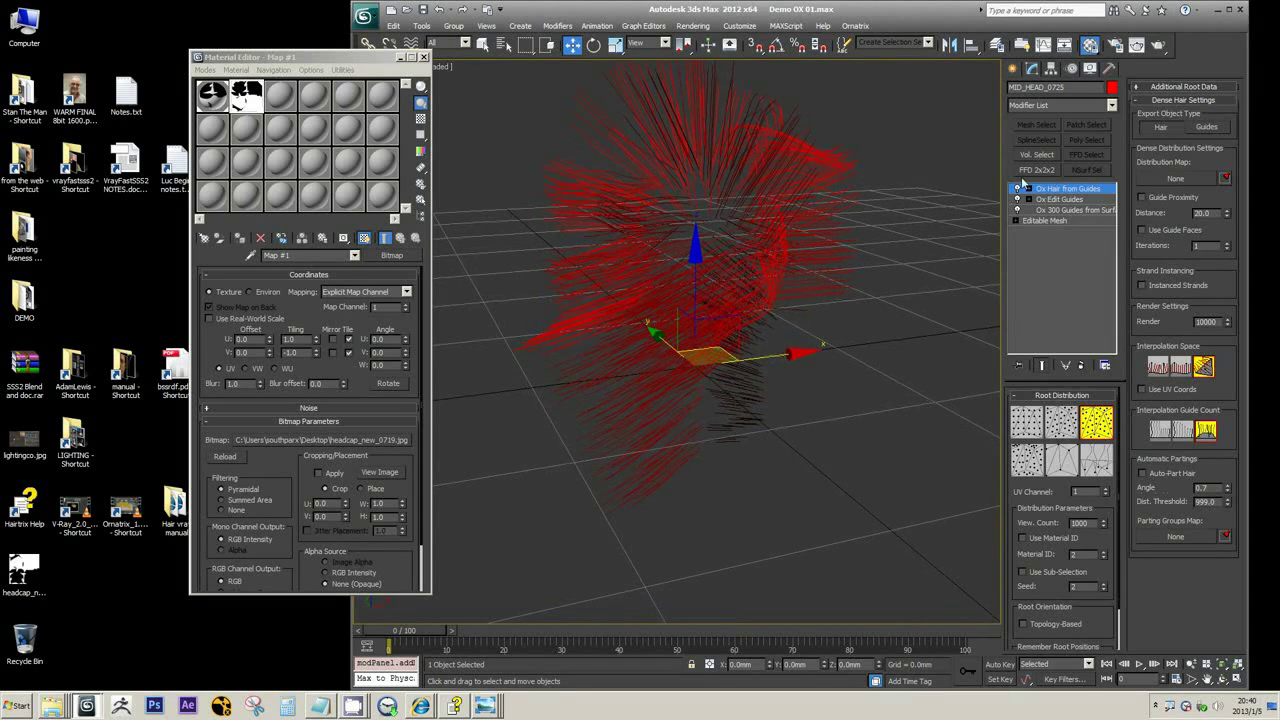
left_click(1053, 201)
left_click(1060, 210)
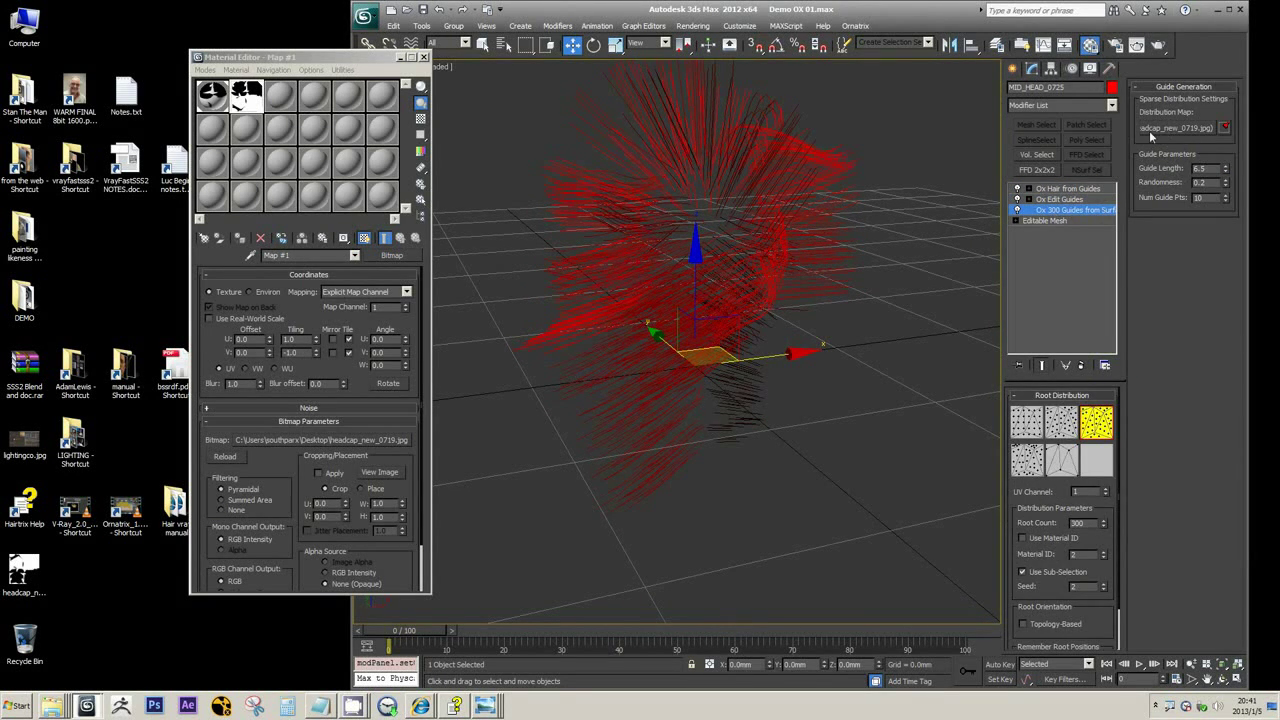
left_click(1060, 188)
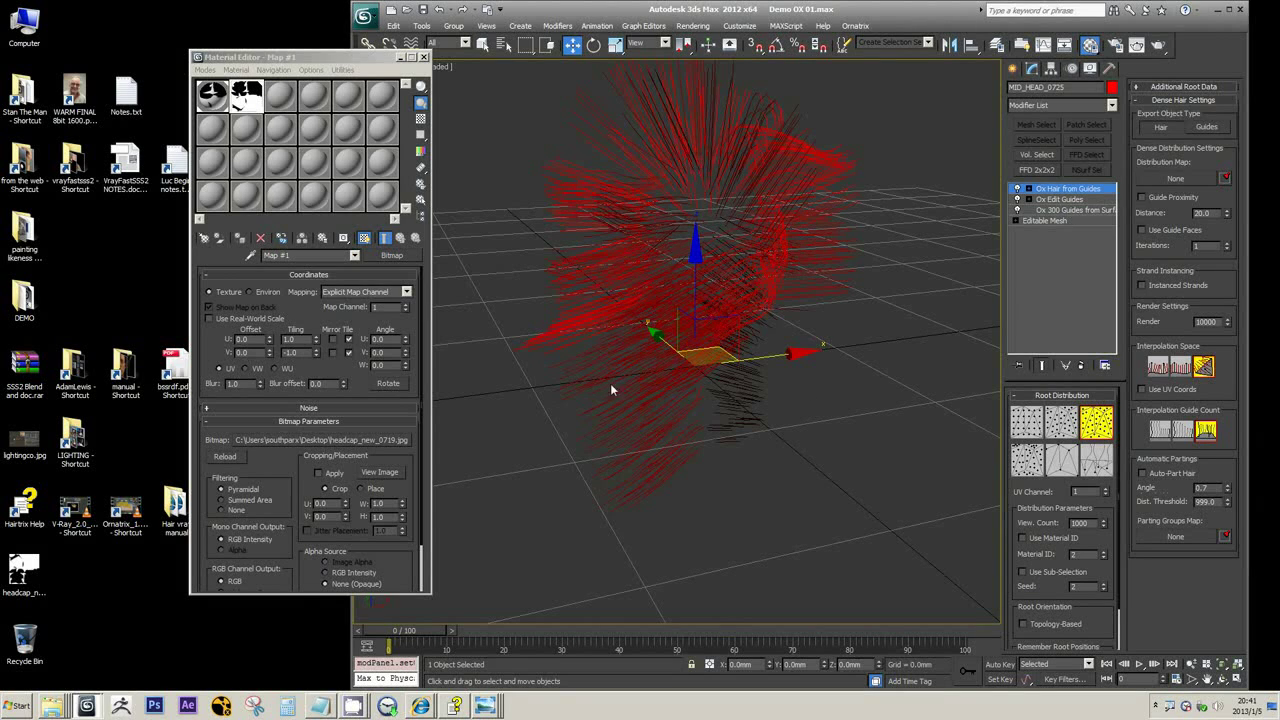
left_click_drag(1138, 140, 1165, 180)
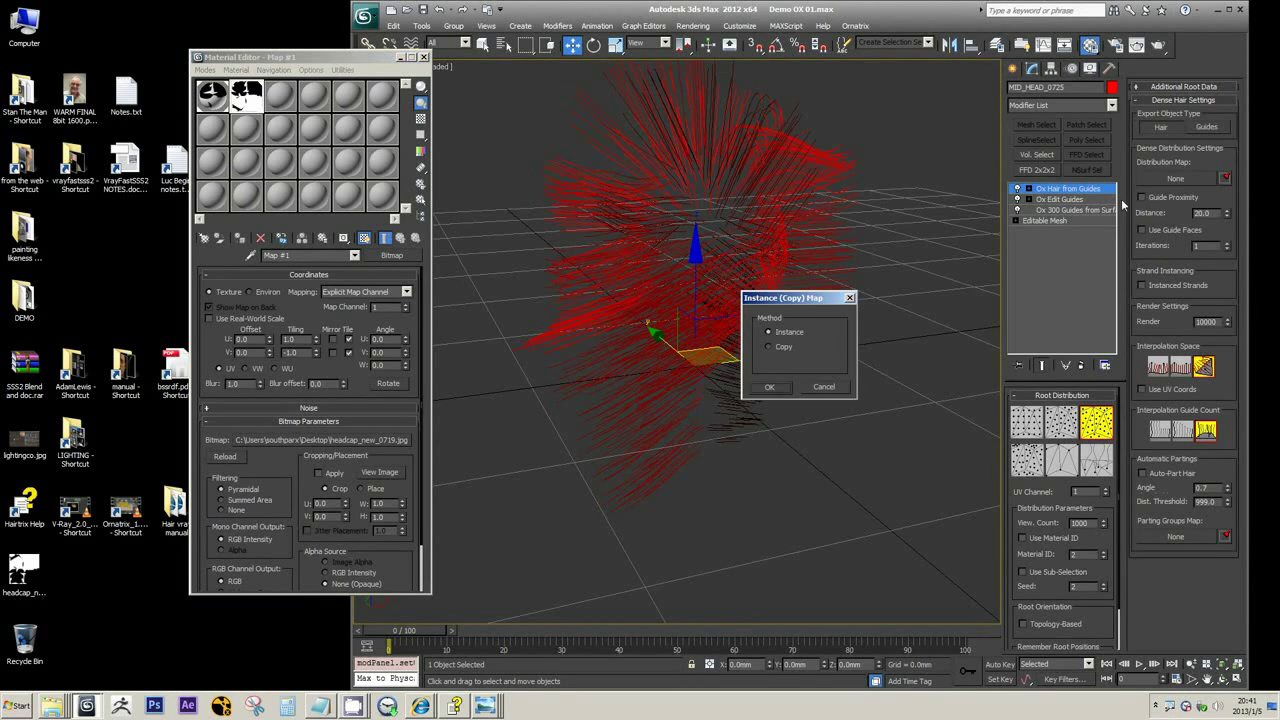
left_click(770, 386)
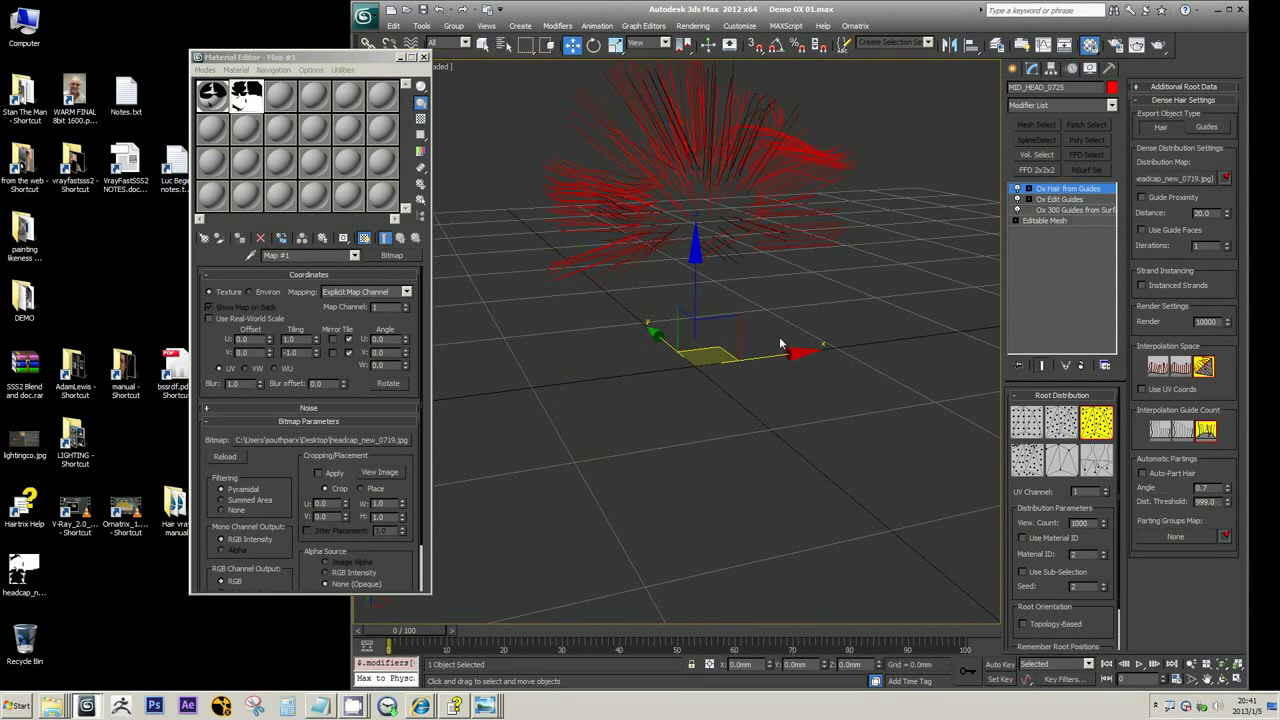
- Go to the Ox 300 Guides from Surface level and turn off the display of the stack's end result
middle_click_drag(780, 345, 730, 335, "alt")
left_click(1058, 211)
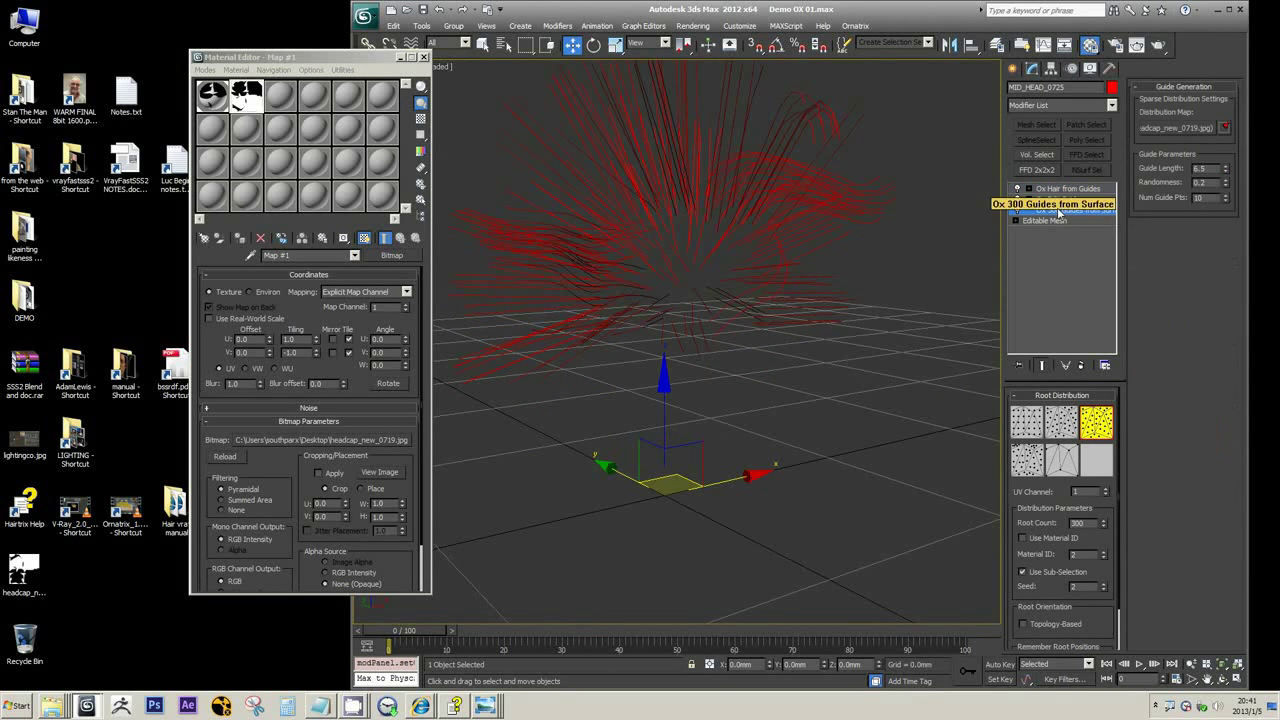
middle_click_drag(843, 274, 887, 245, "alt")
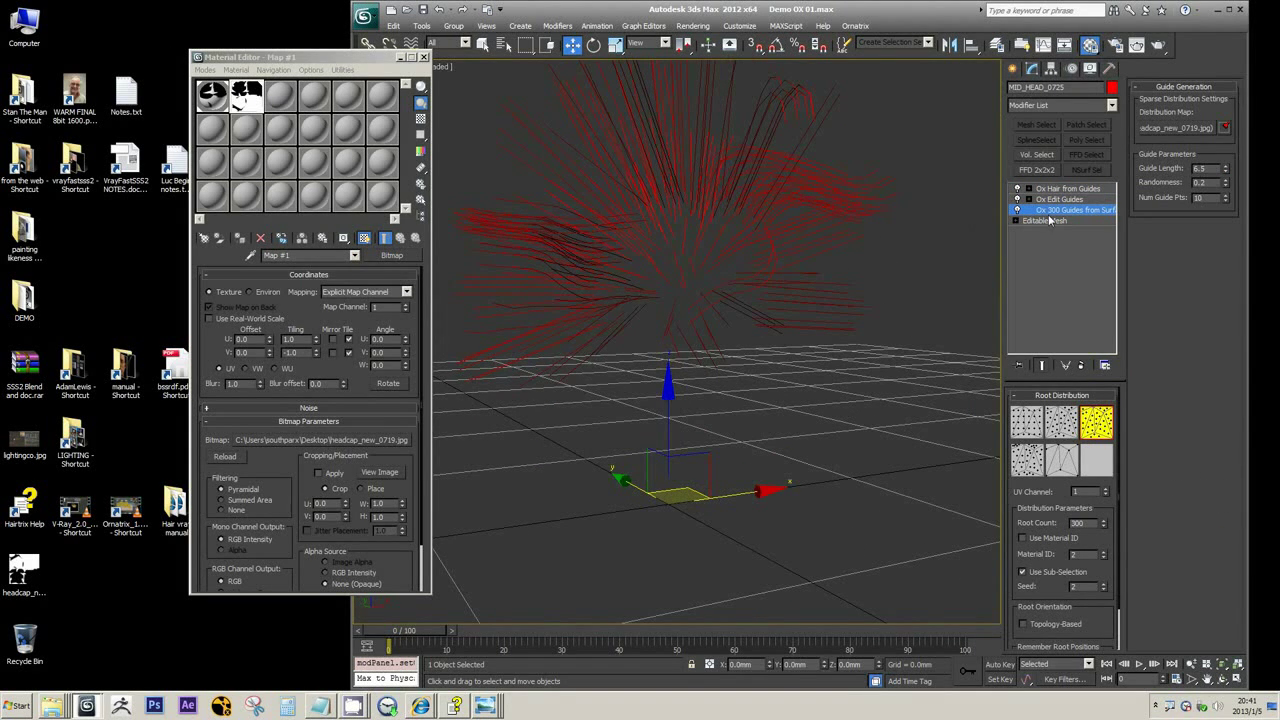
left_click(1043, 366)
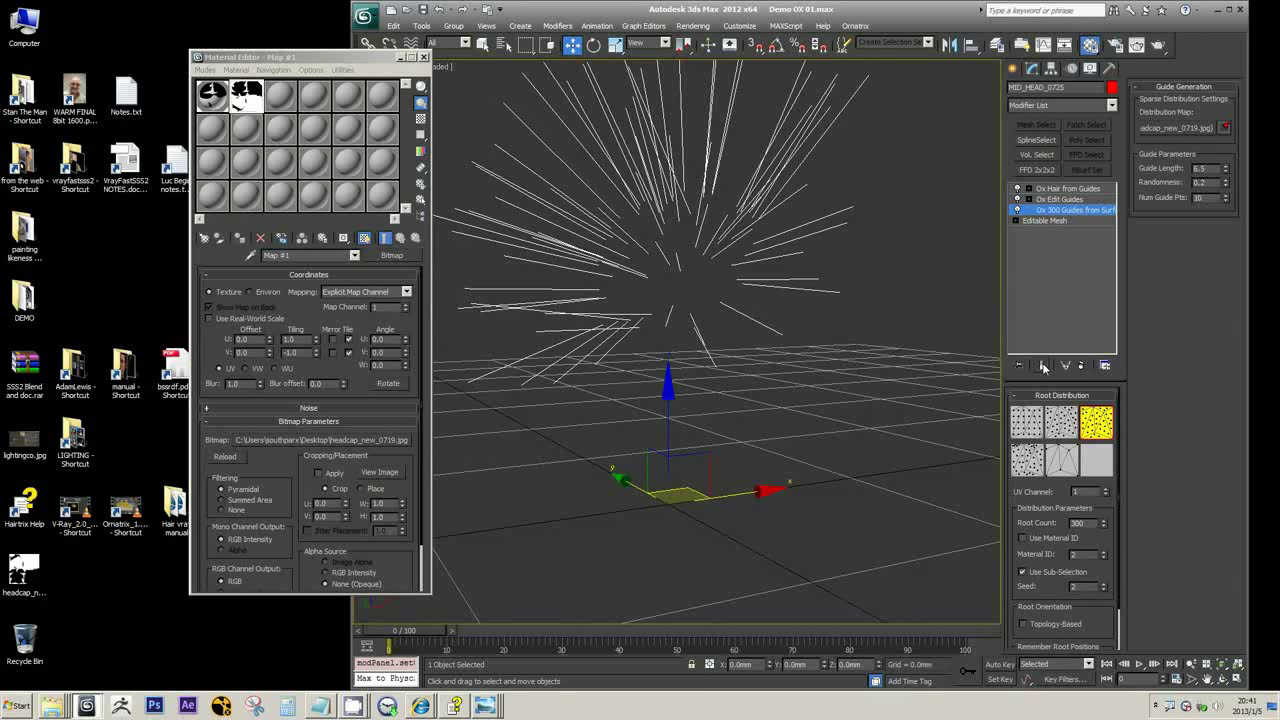
- Compare the edited guides at the Ox Edit Guides level with the hair at the Ox Hair from Guides level
left_click(1067, 200)
middle_click_drag(987, 230, 903, 231, "alt")
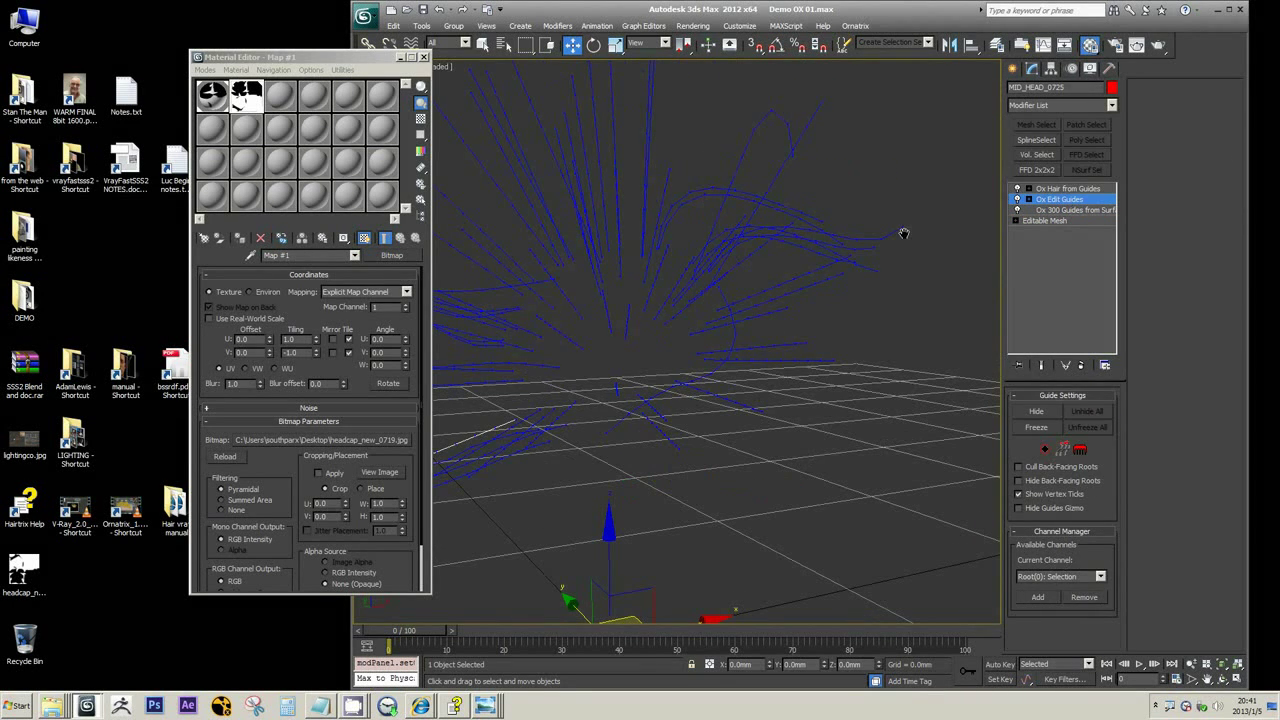
left_click(1090, 189)
left_click(1080, 201)
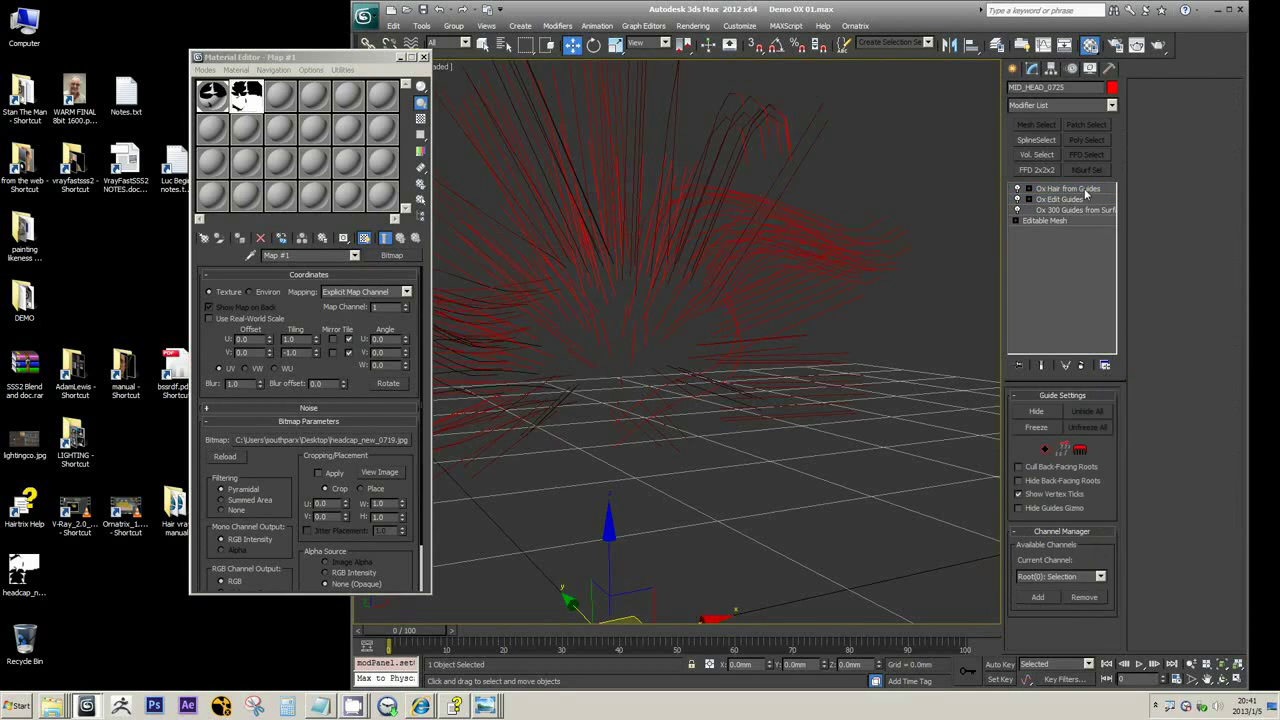
left_click(1087, 190)
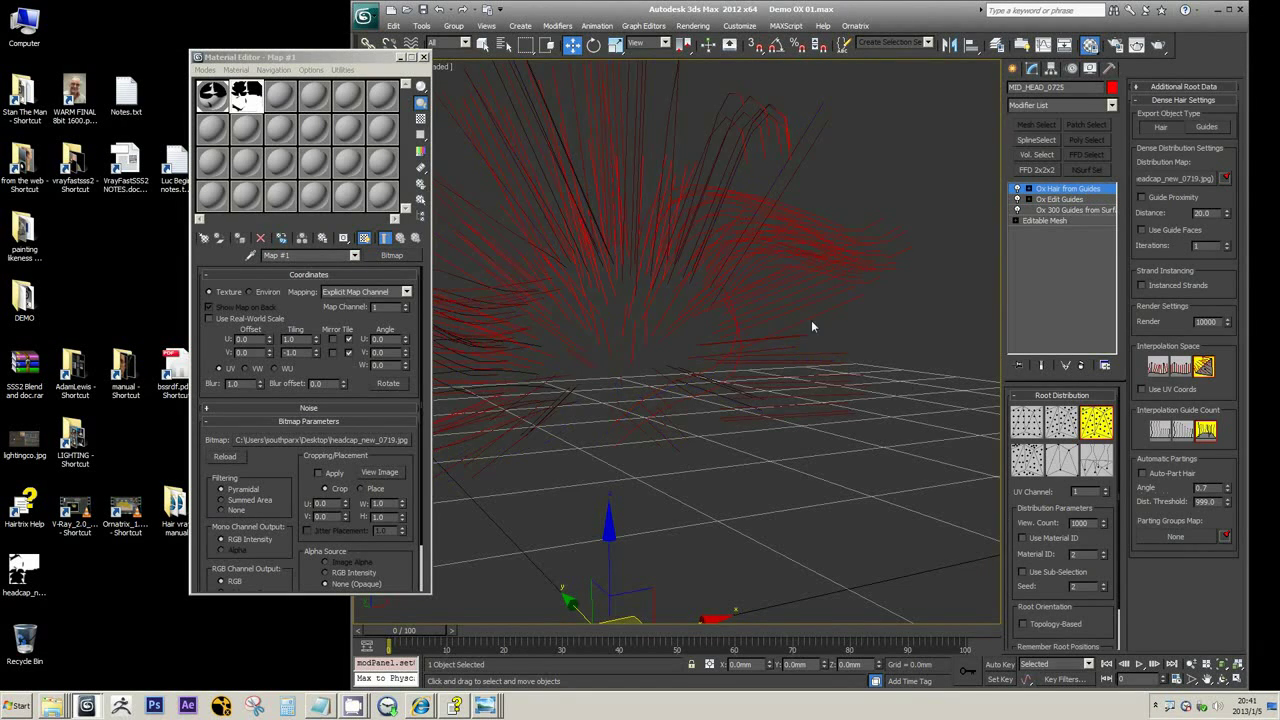
scroll(809, 319, "down", 4)
middle_click_drag(774, 320, 846, 336, "alt")
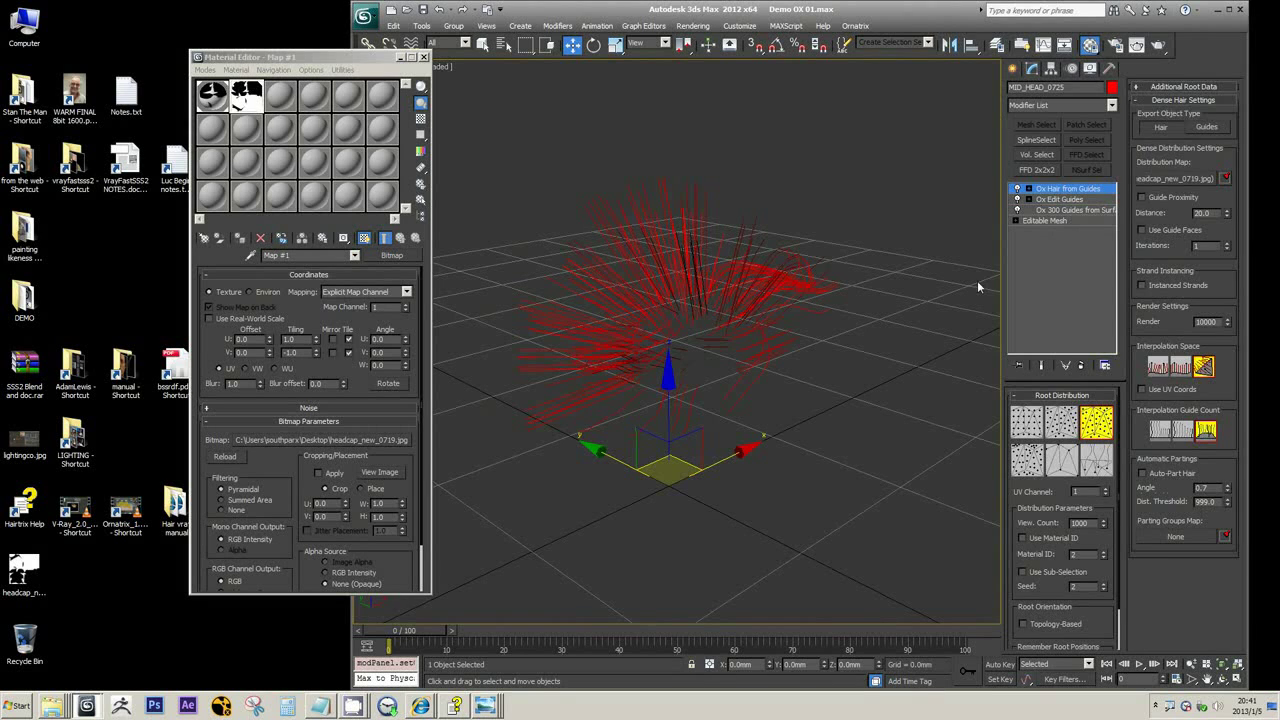
- Check the root count of the Ox 300 Guides from Surface modifier without changing it
left_click(1052, 212)
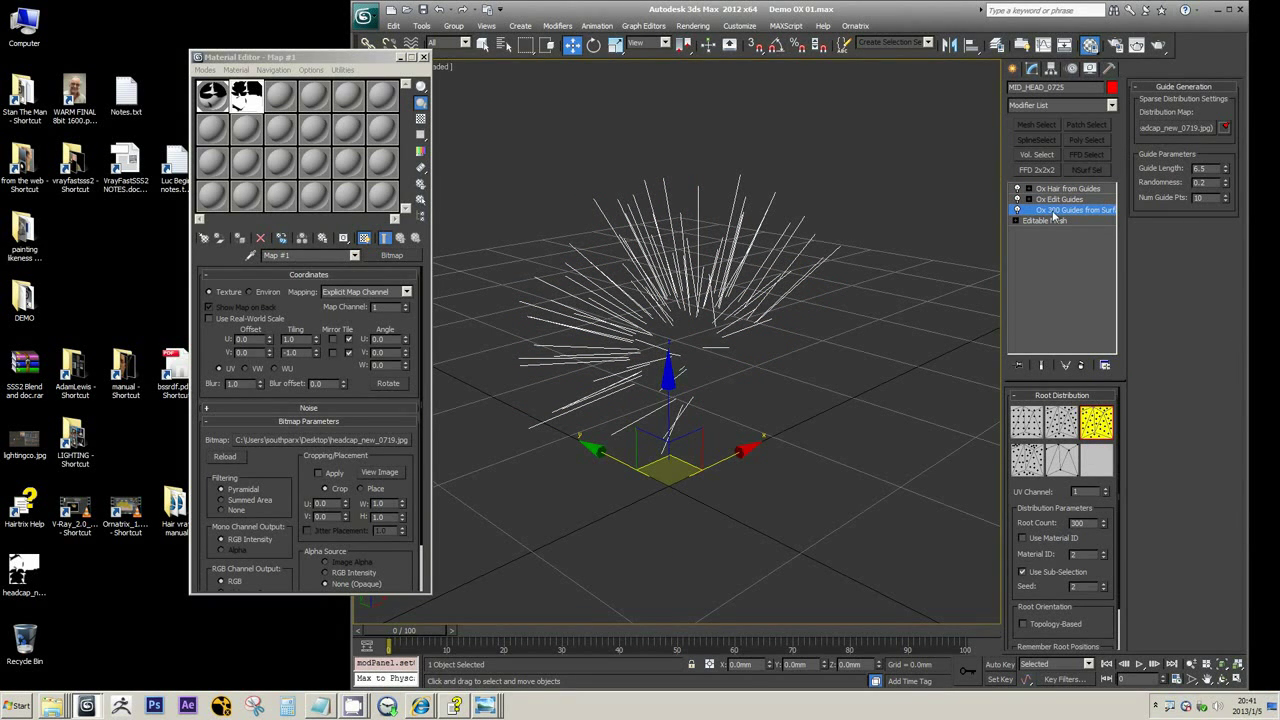
right_click(1056, 214)
left_click(1066, 216)
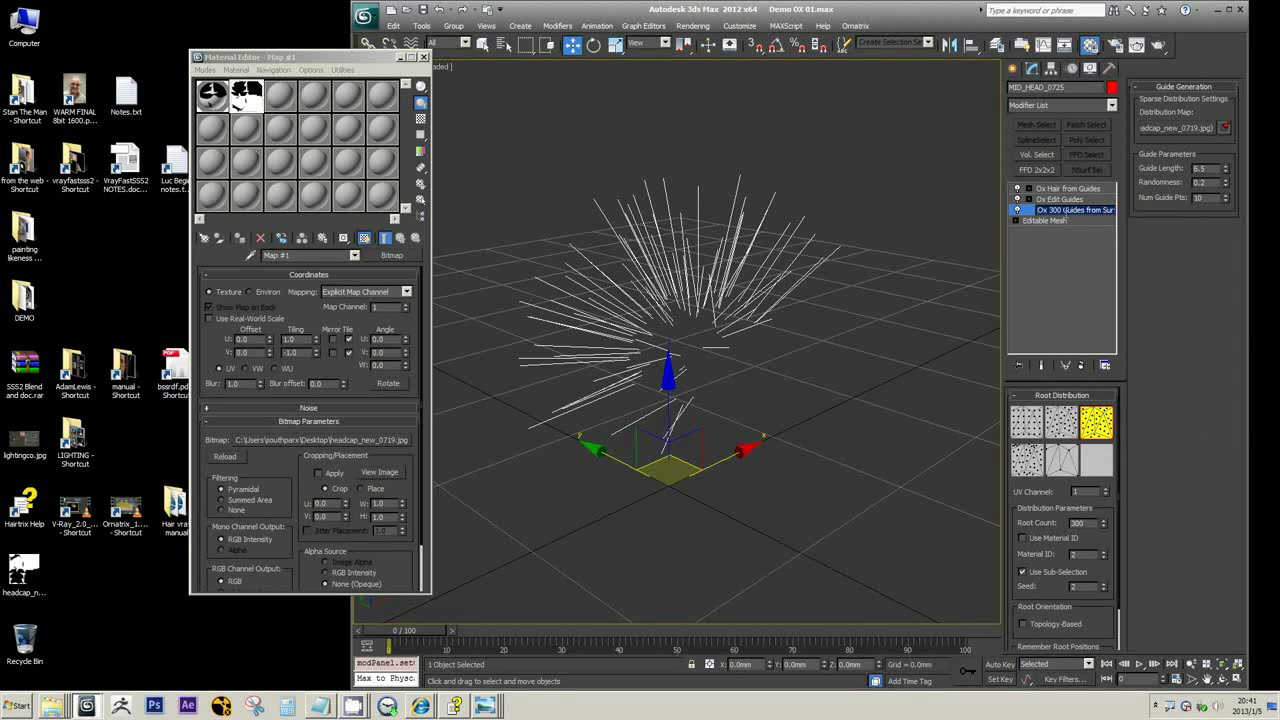
double_click(1054, 211)
left_click_drag(1087, 523, 1068, 523)
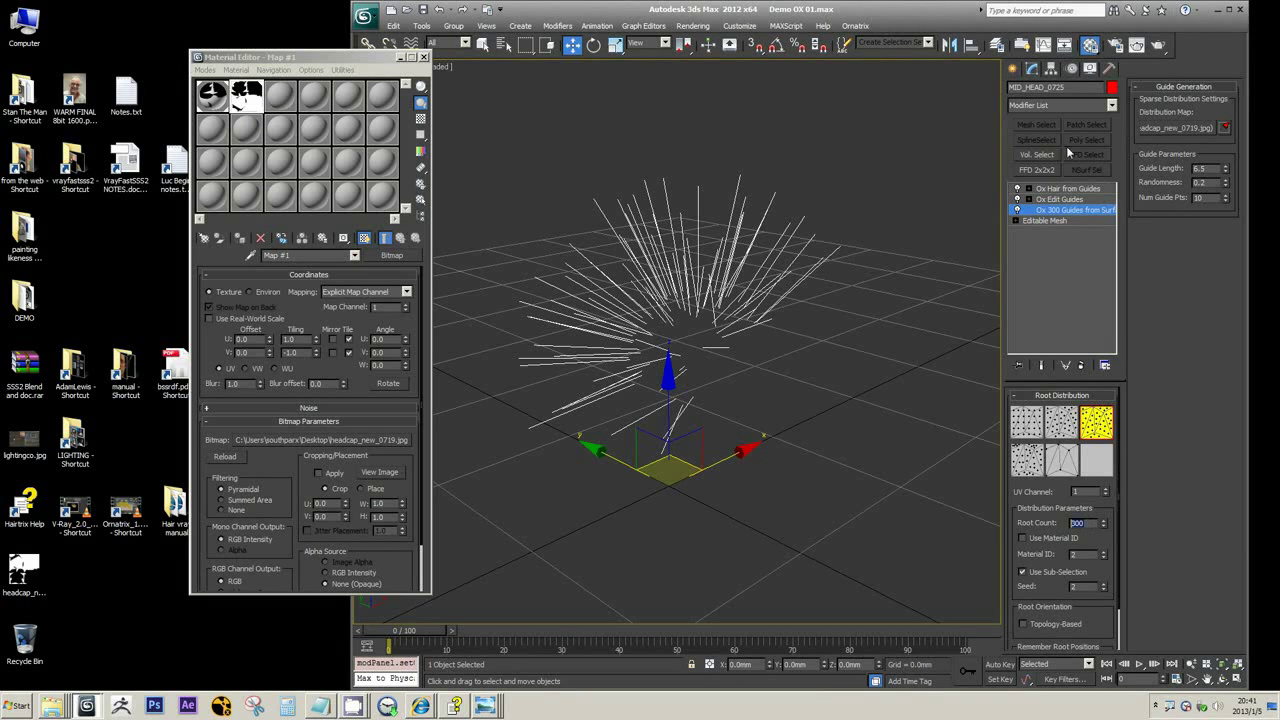
- Return to the Ox Hair from Guides level and examine the generated hair from several angles
left_click(1068, 189)
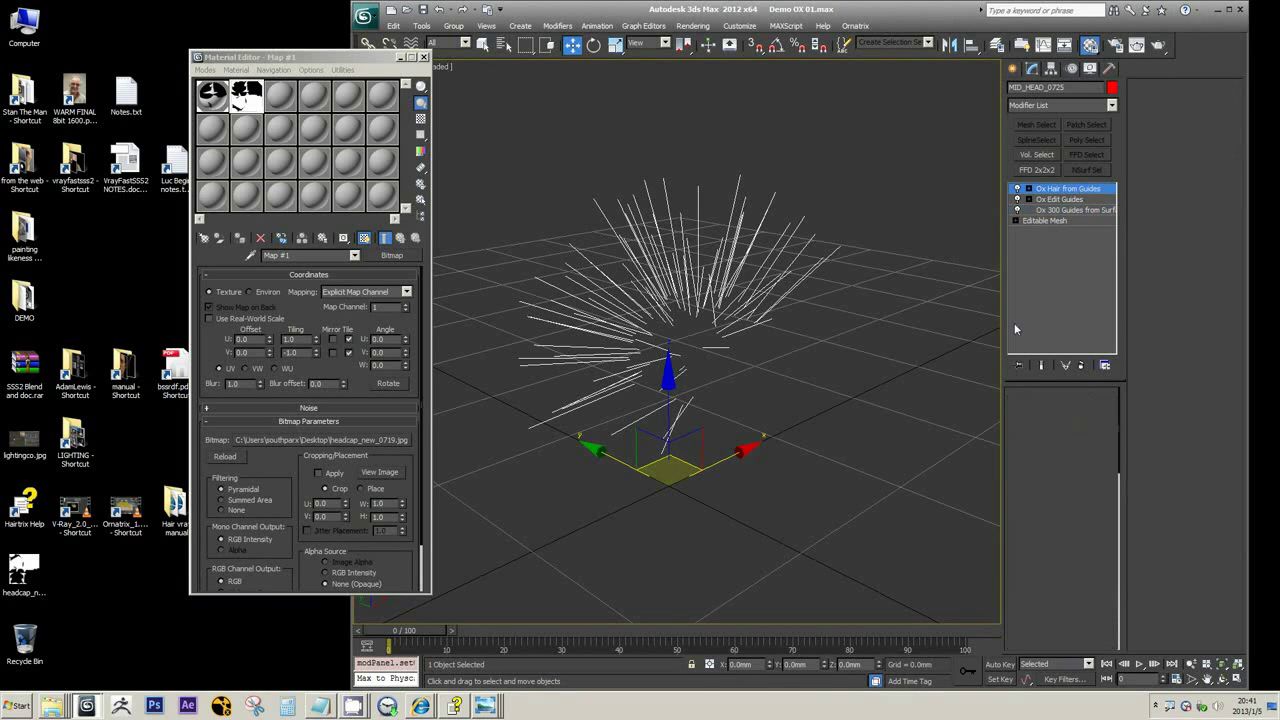
scroll(727, 407, "up", 2)
middle_click_drag(727, 409, 691, 388, "alt")
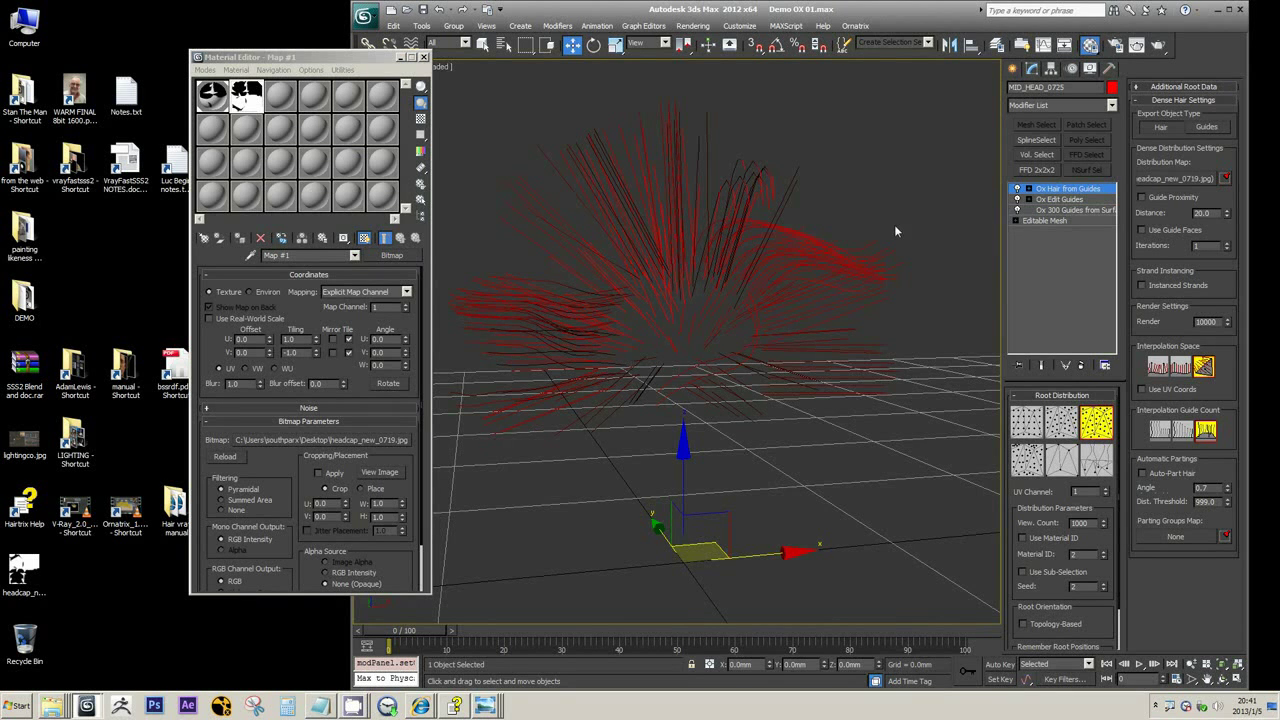
middle_click_drag(846, 249, 855, 283, "alt")
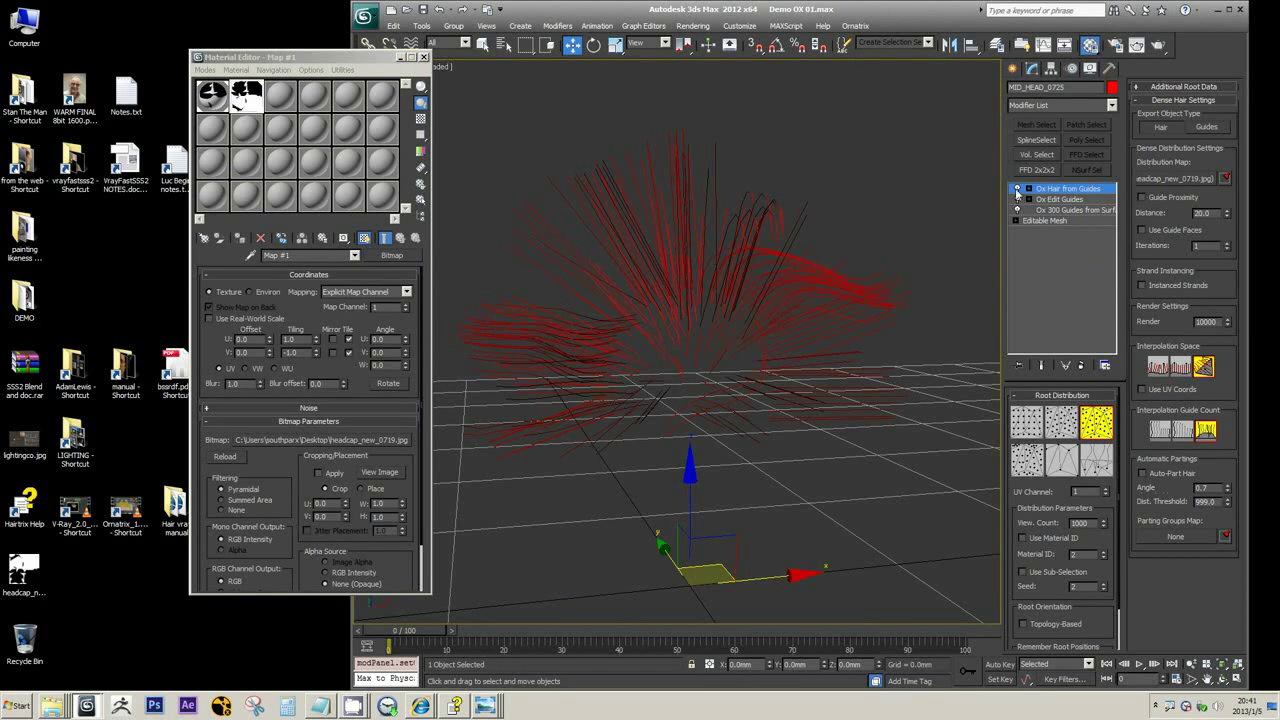
- Compare the edited guides at the Ox Edit Guides level with the generated hair, and turn the Ox Hair from Guides modifier on again
left_click(1056, 200)
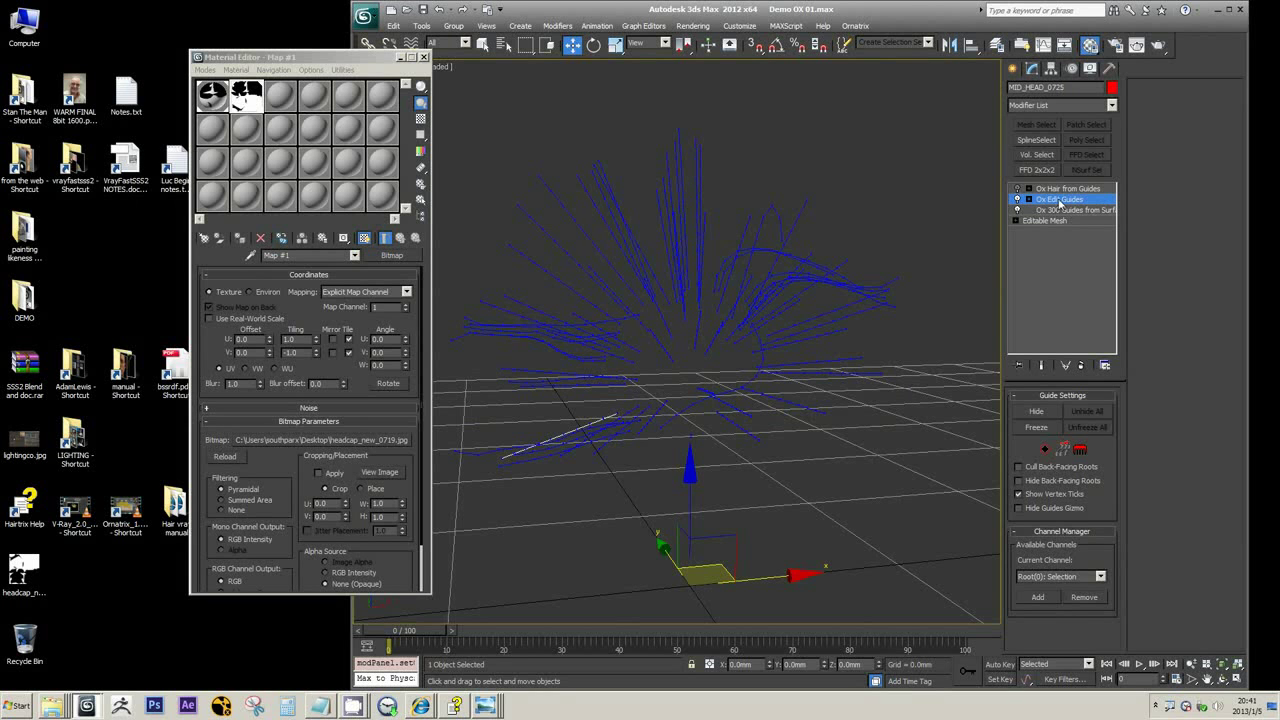
left_click(1067, 189)
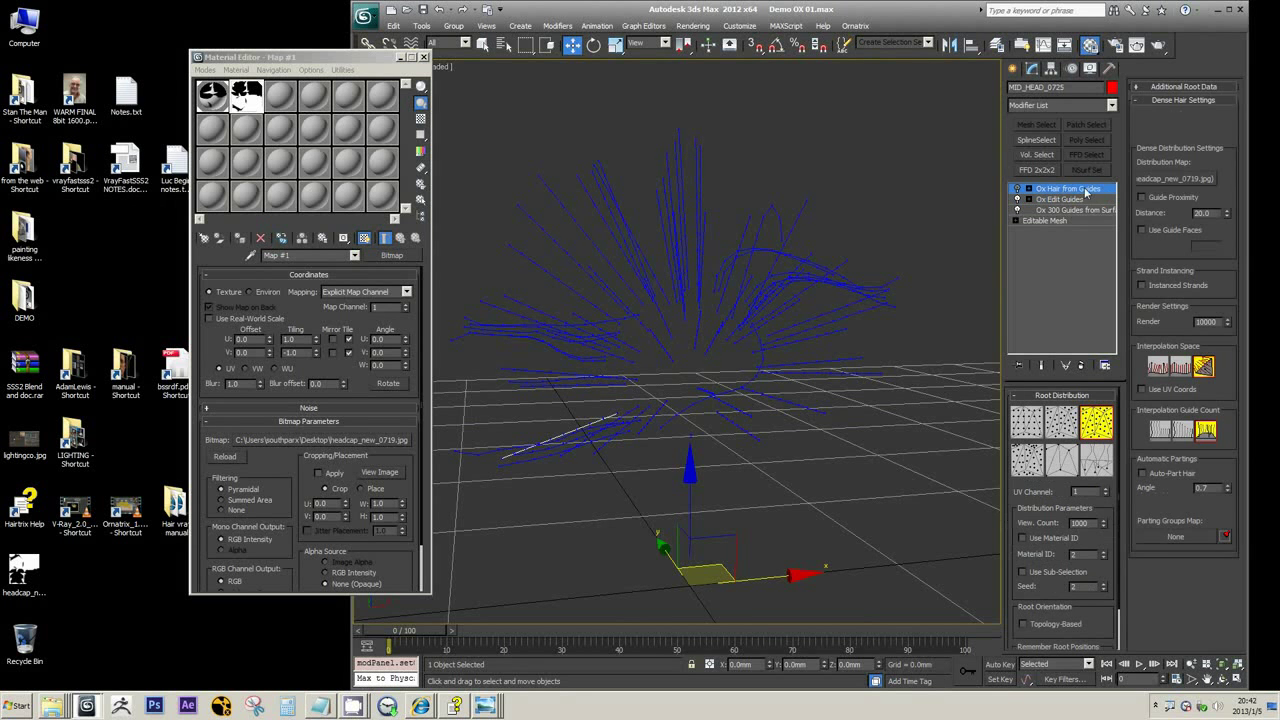
left_click(1017, 190)
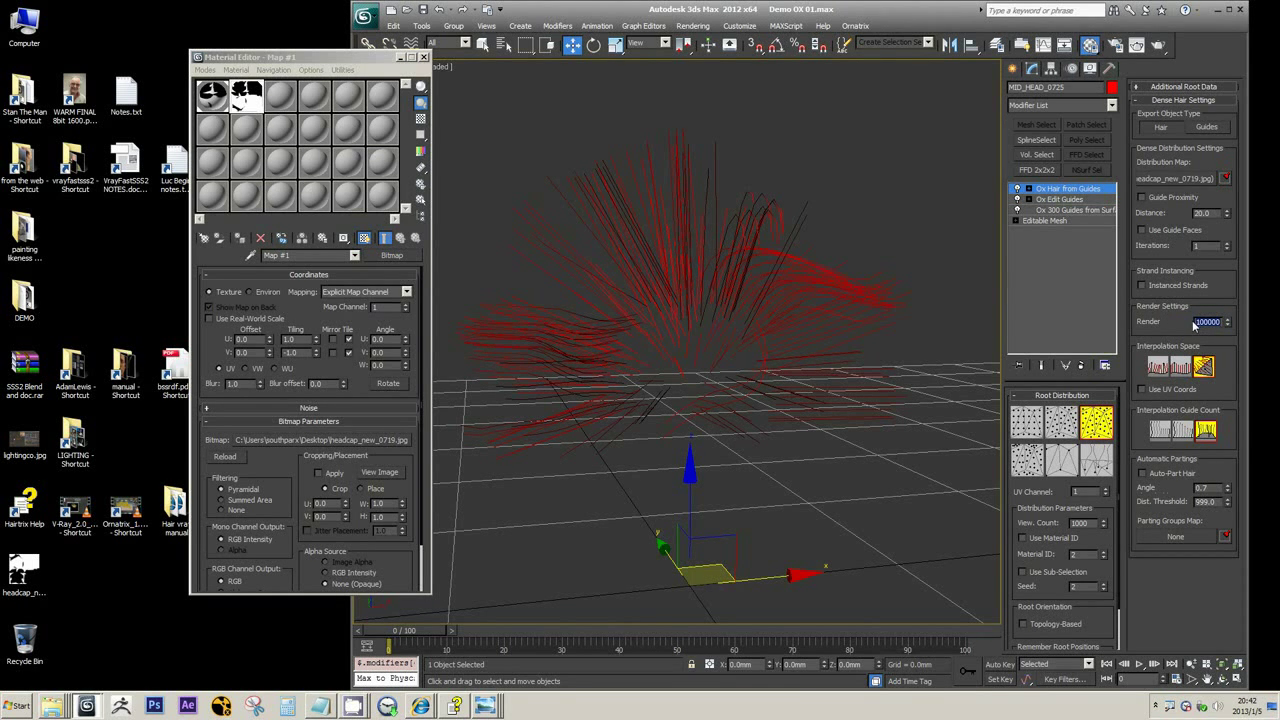
- Set the hair's render count to 100000 and viewport count to 3000, and examine the denser hair from other angles
left_click(1074, 523)
key("Return")
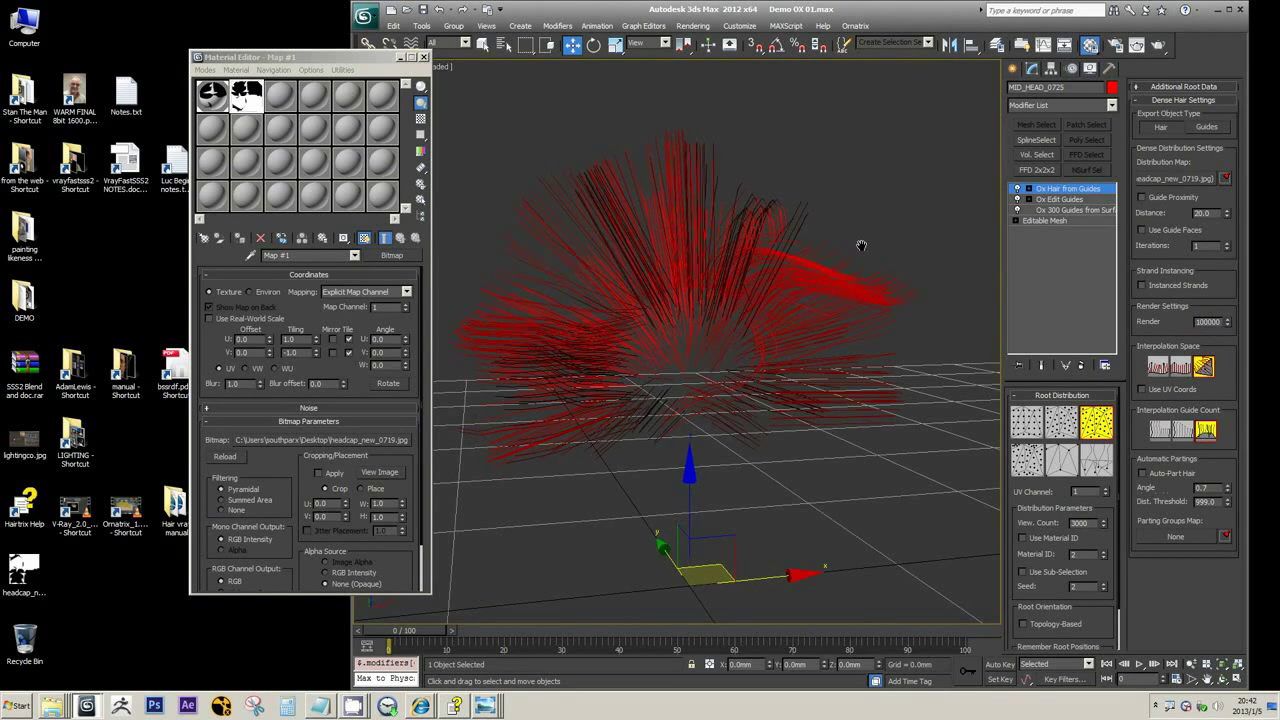
middle_click_drag(857, 243, 891, 232, "alt")
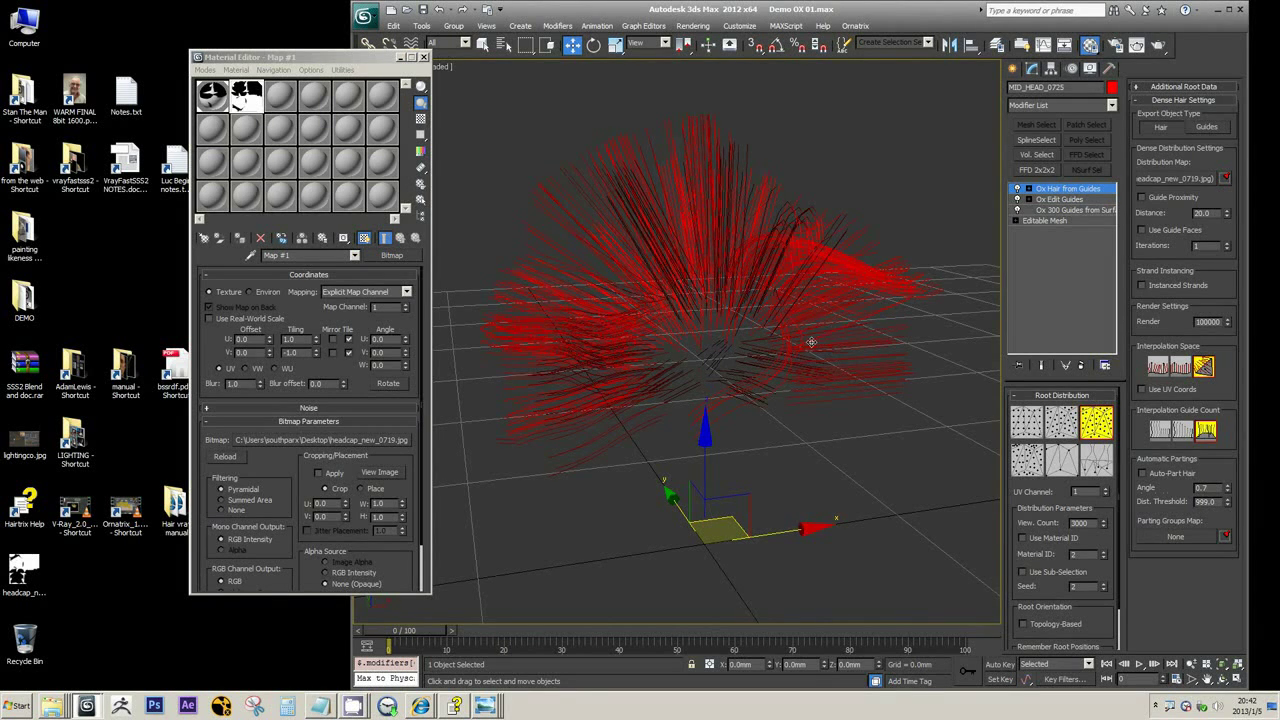
mouse_move(812, 344)
middle_mouse_down("alt")
mouse_move(816, 360)
mouse_move(838, 335)
mouse_move(817, 329)
middle_mouse_up("alt")
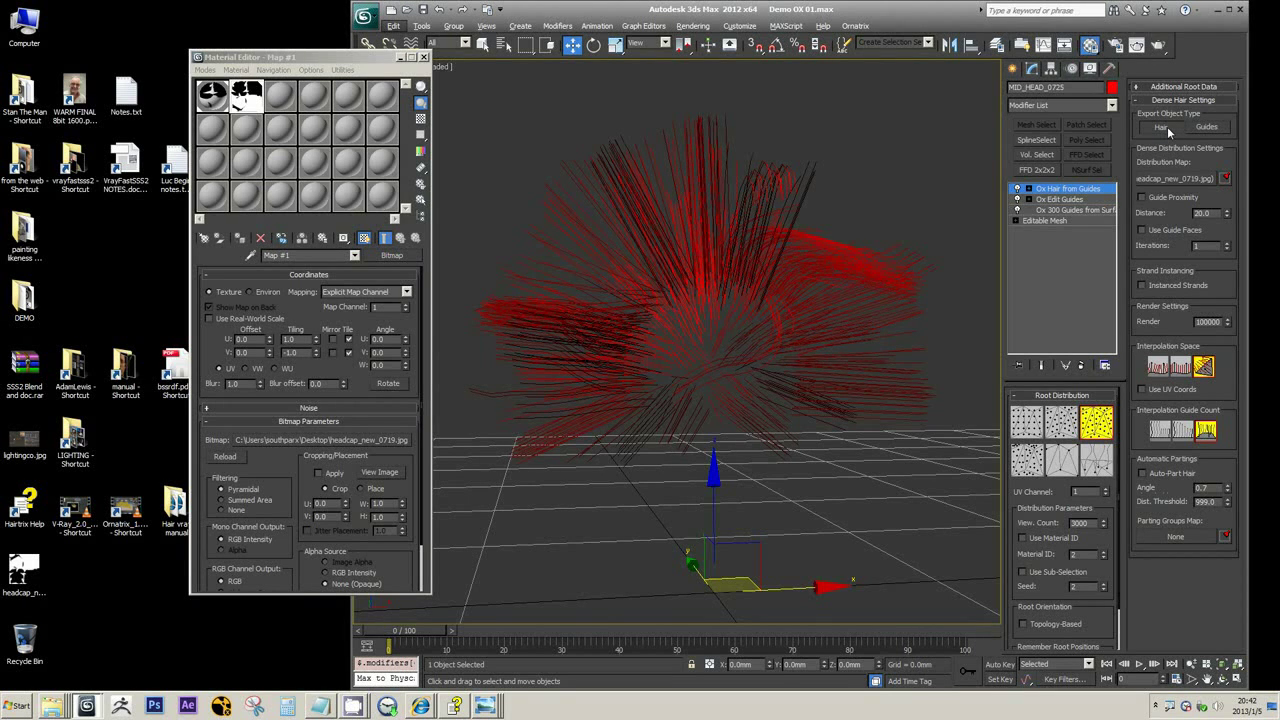
- Export the hair as Guides, add an Ox Edit Guides modifier on top, and comb a patch of strands at the side of the head
left_click(1196, 129)
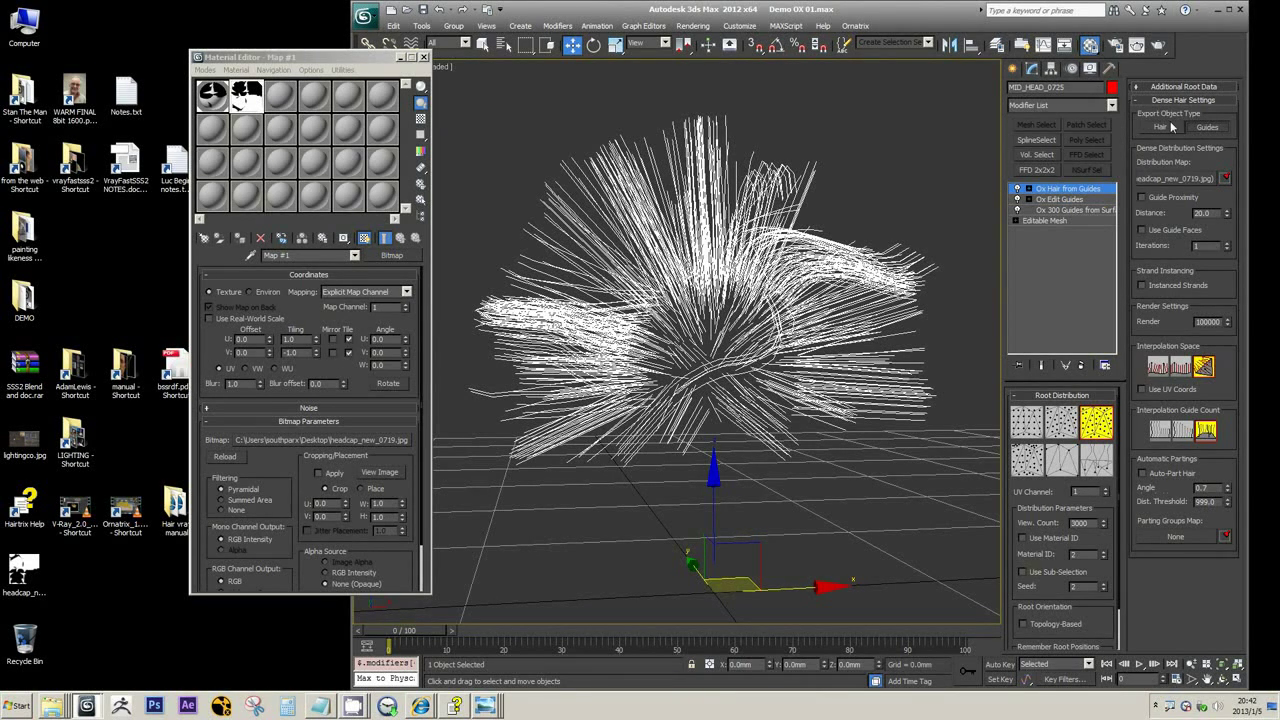
left_click(1110, 104)
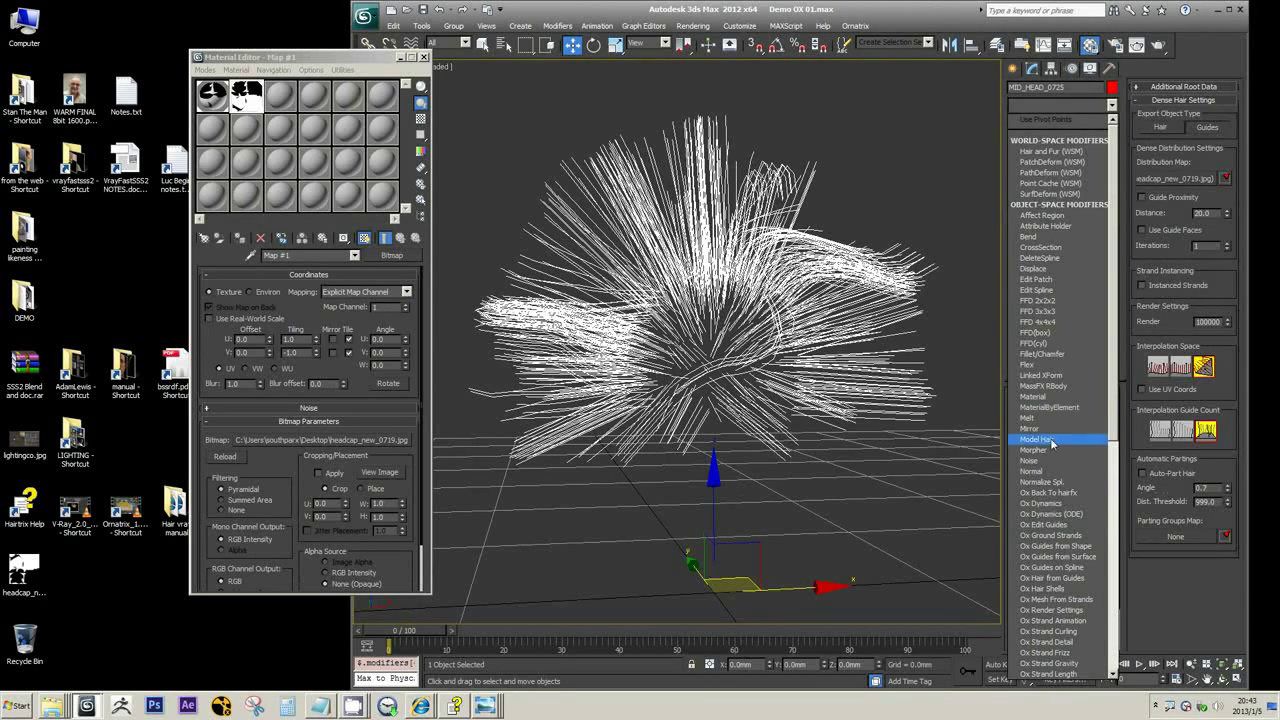
left_click(1042, 525)
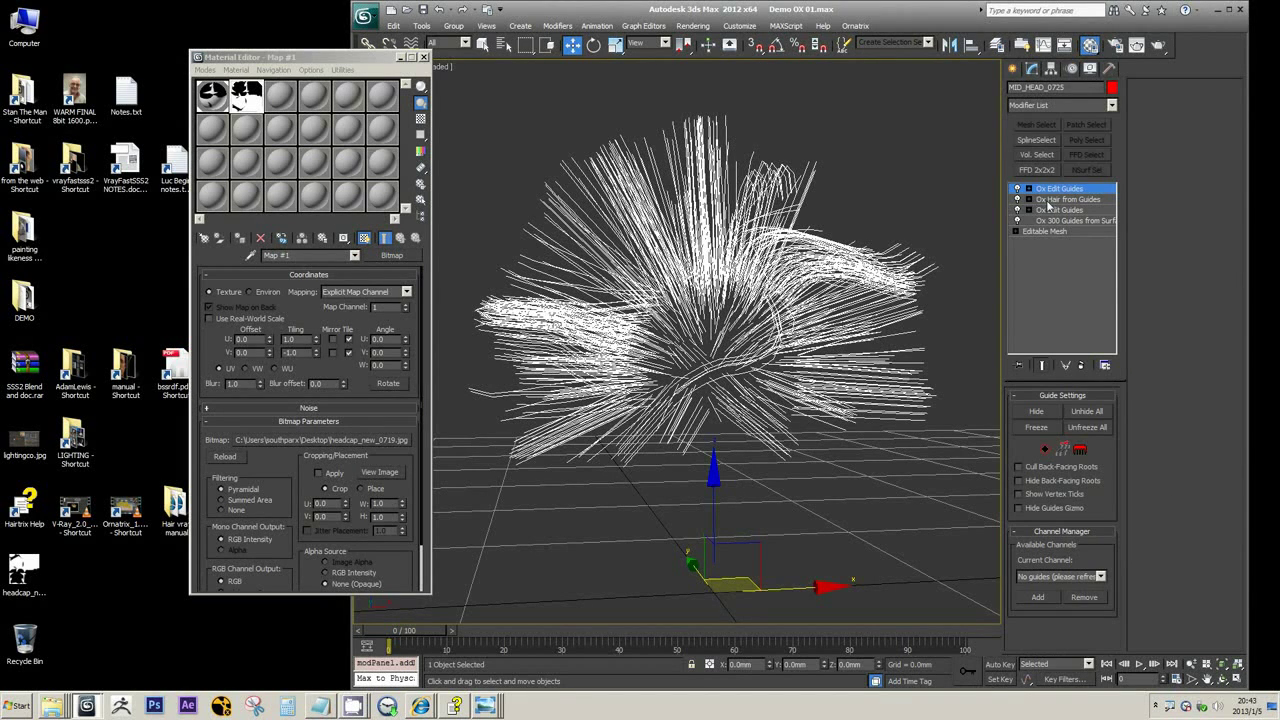
key("3")
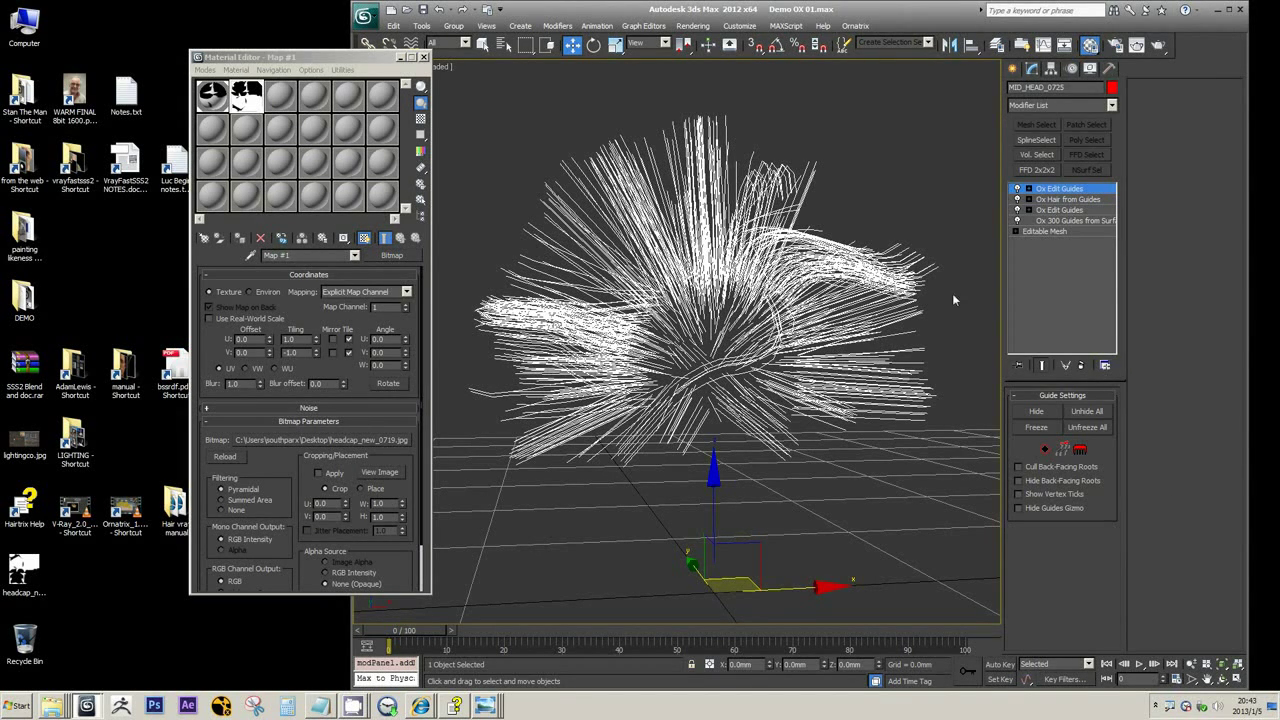
mouse_move(890, 279)
left_mouse_down()
mouse_move(883, 315)
mouse_move(880, 294)
left_mouse_up()
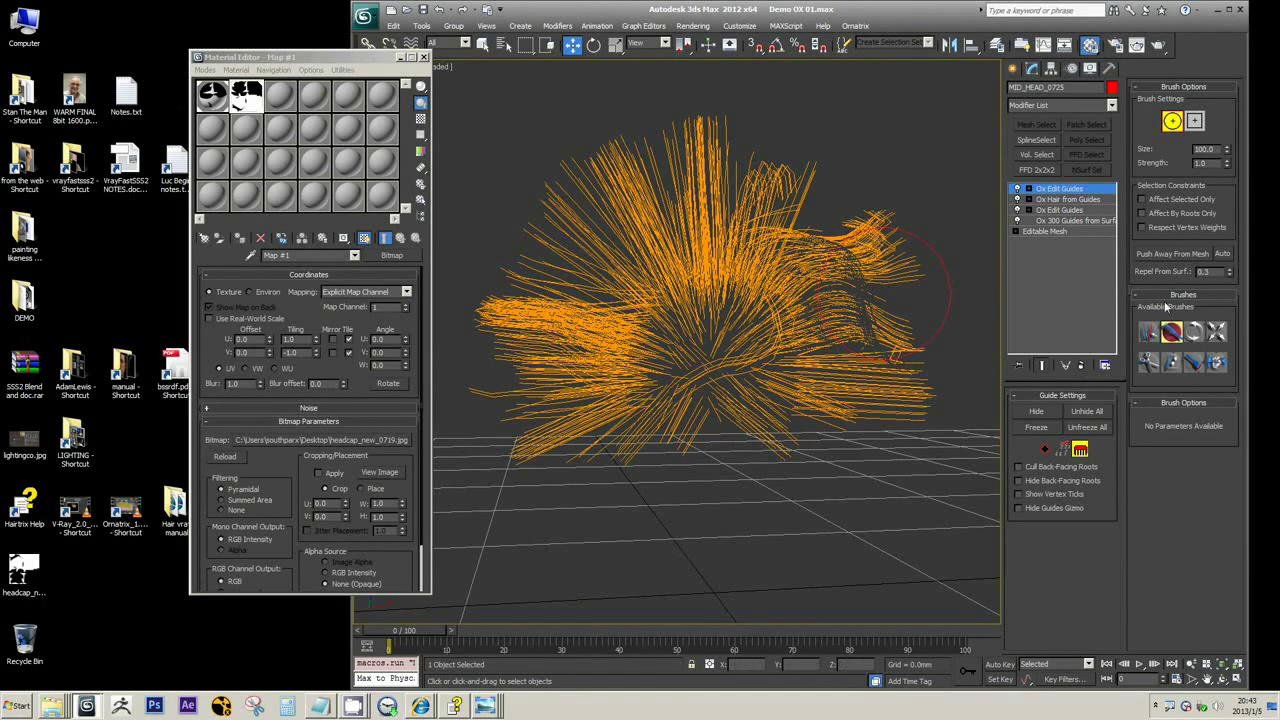
- Set the export object type of Ox Hair from Guides back to Hair and remove the upper Ox Edit Guides modifier
left_click(1077, 198)
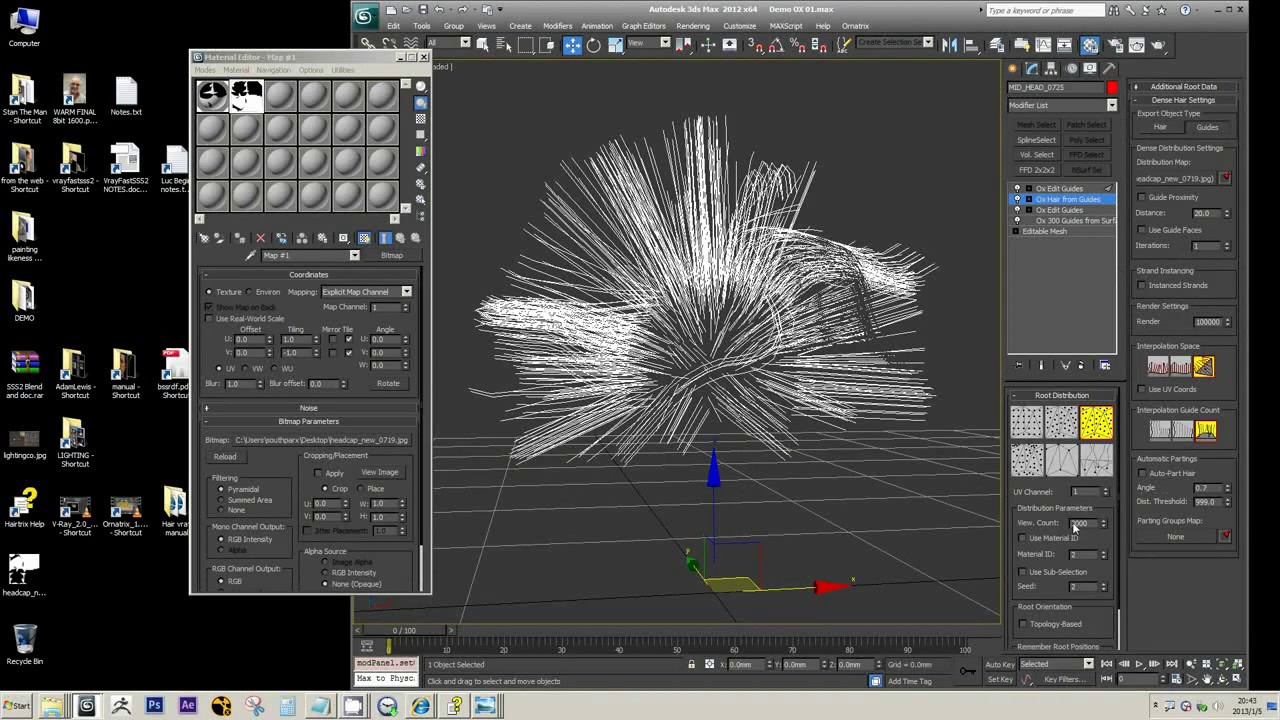
left_click(1060, 189)
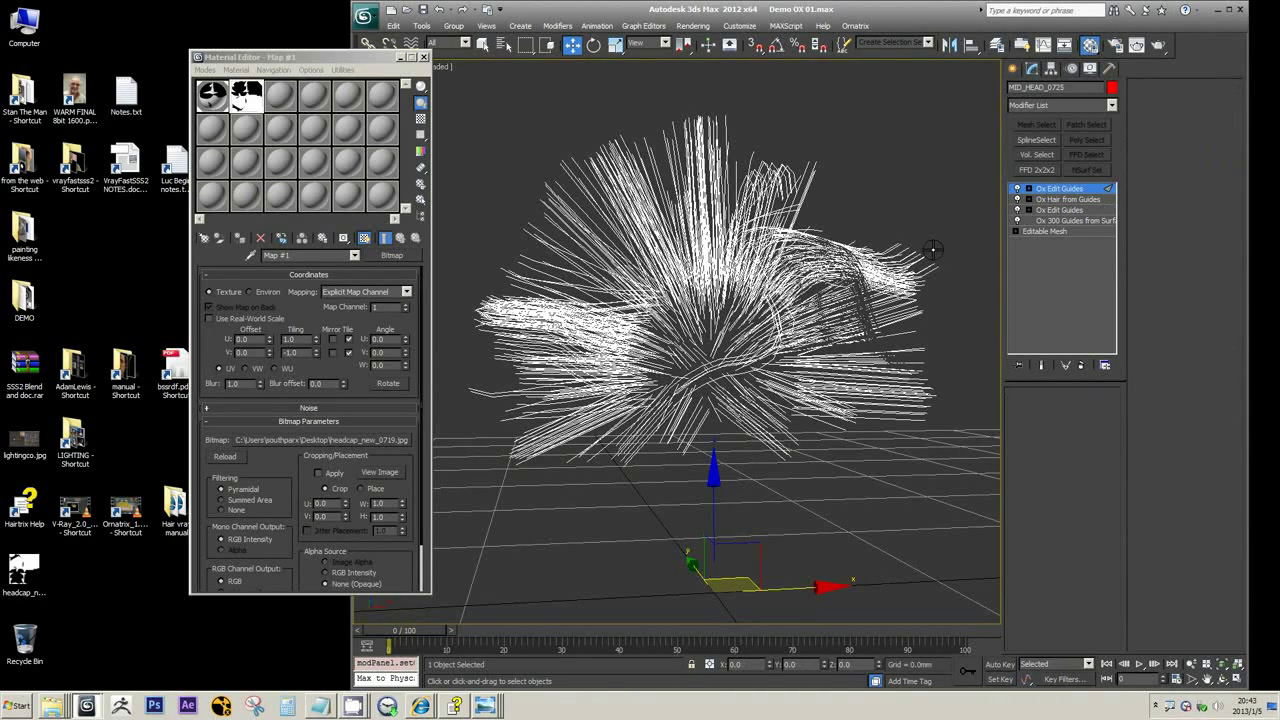
left_click(1056, 200)
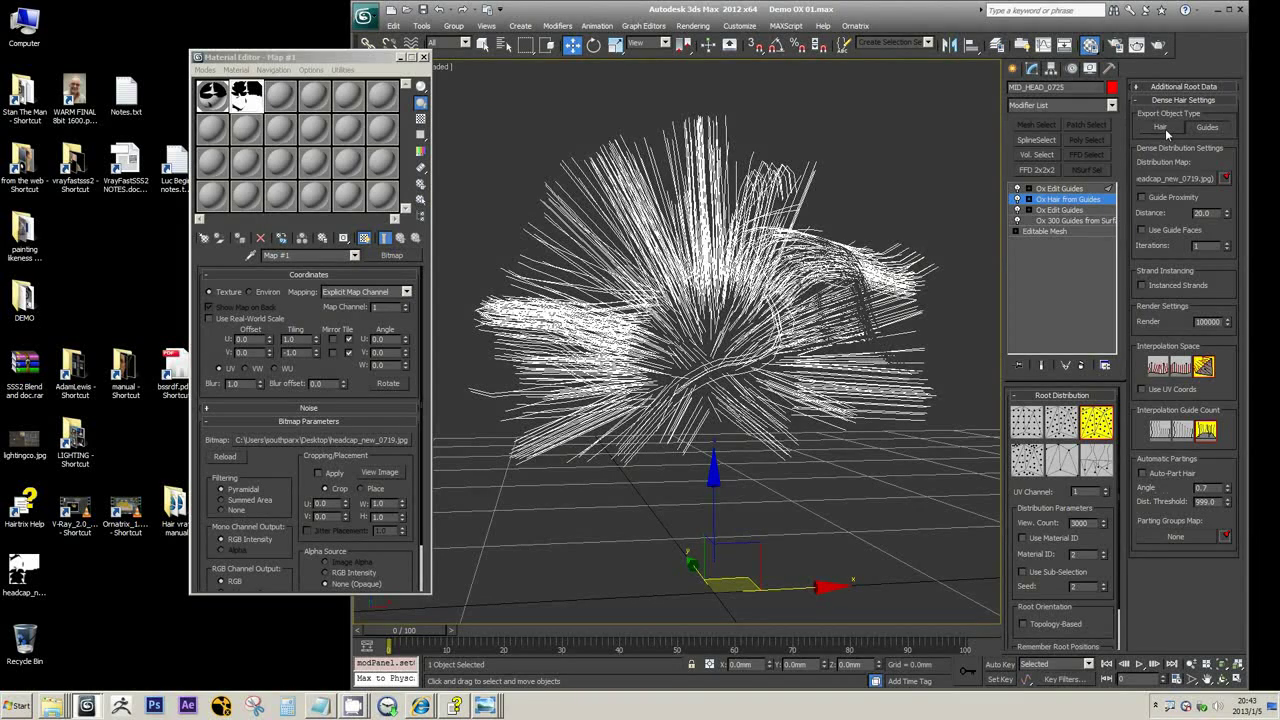
left_click(1163, 127)
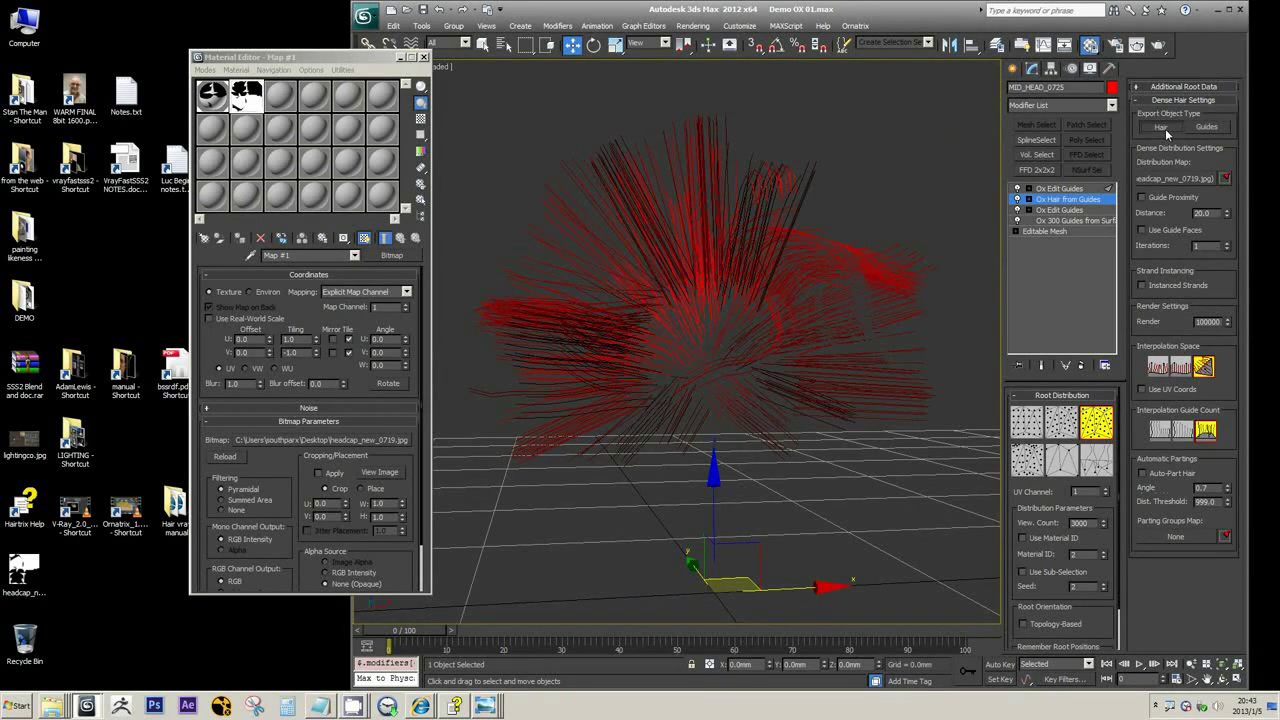
left_click(1073, 188)
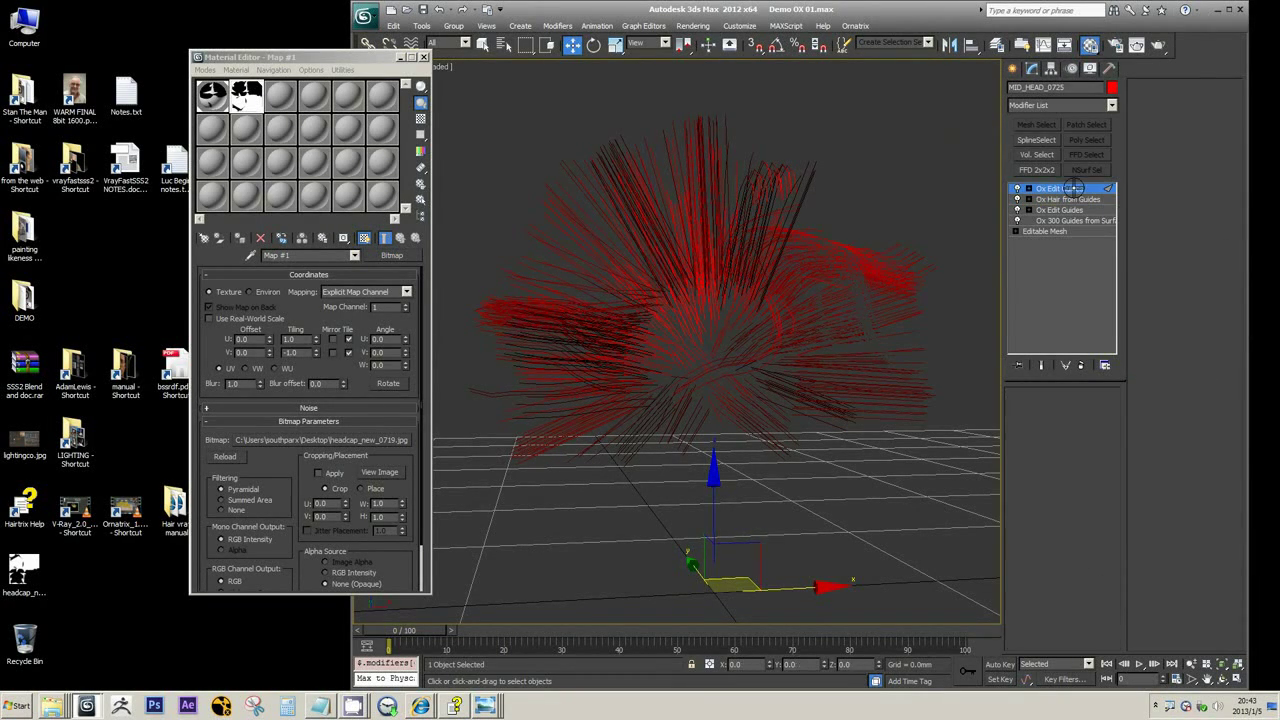
left_click(1081, 365)
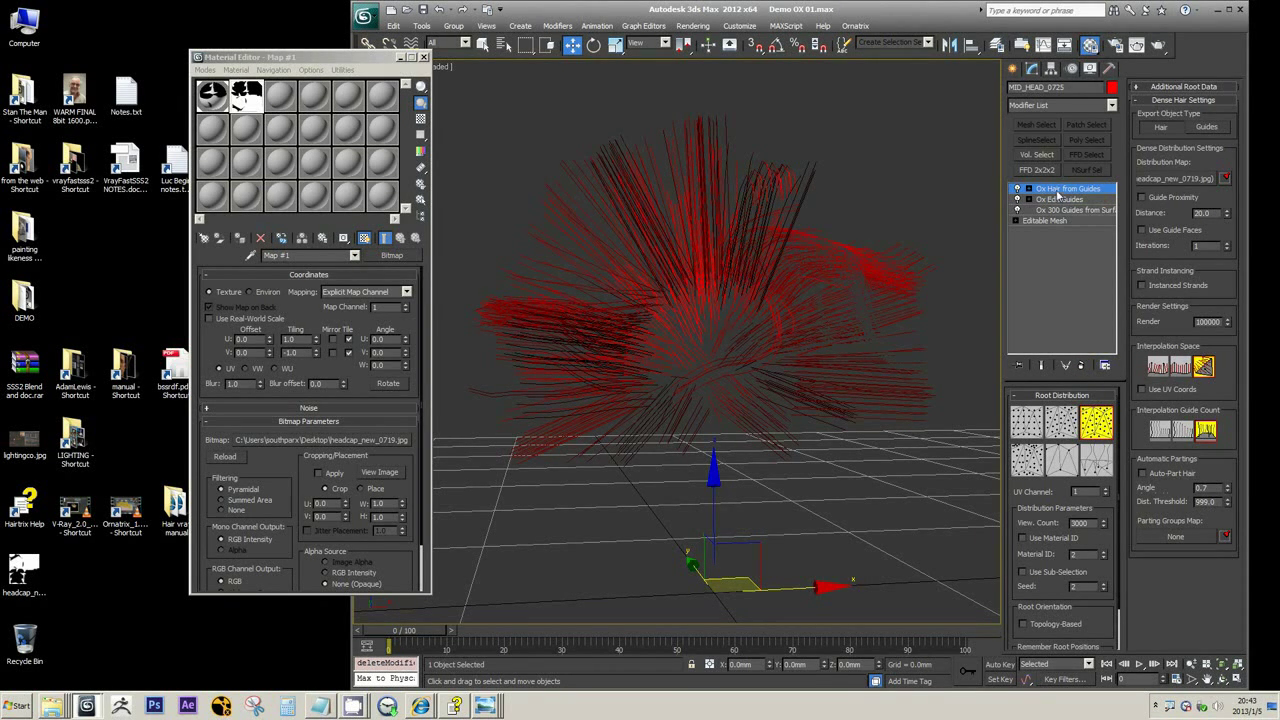
- Look through the modifiers that can be added on top of the generated hair, including Ox Hair Clustering, without adding one
left_click(1111, 105)
scroll(1113, 316, "down", 3)
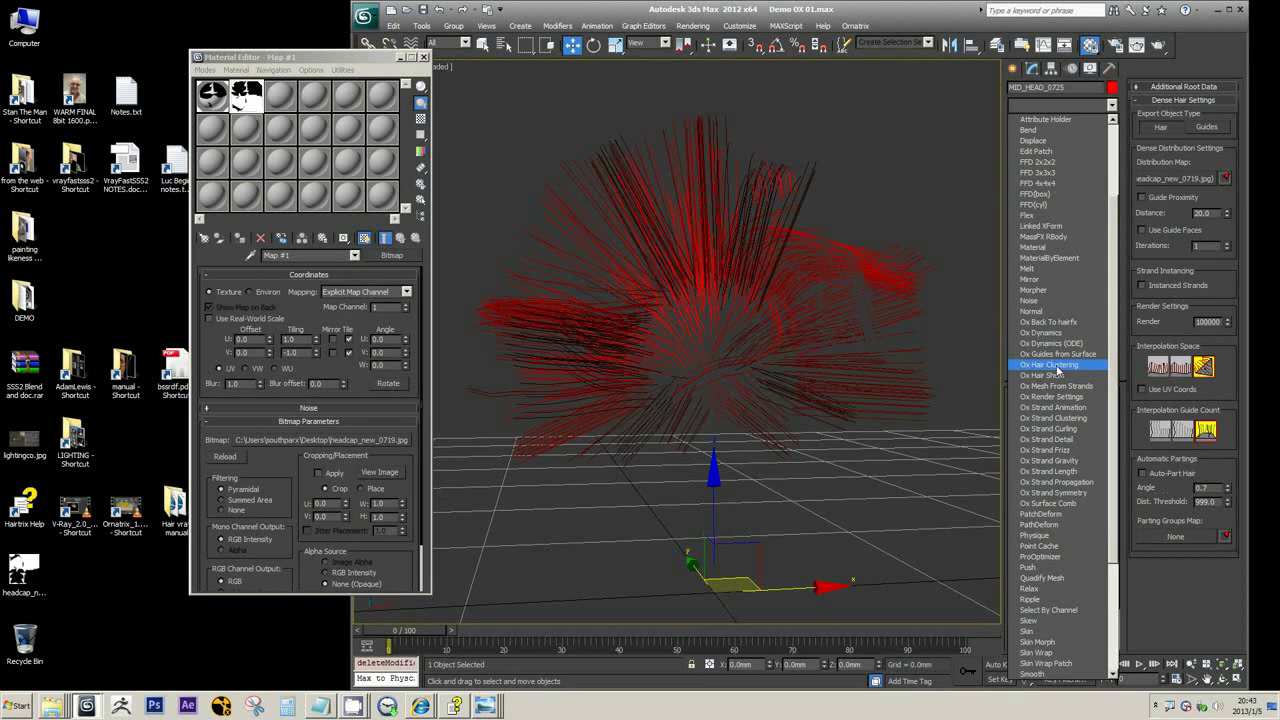
left_click(940, 21)
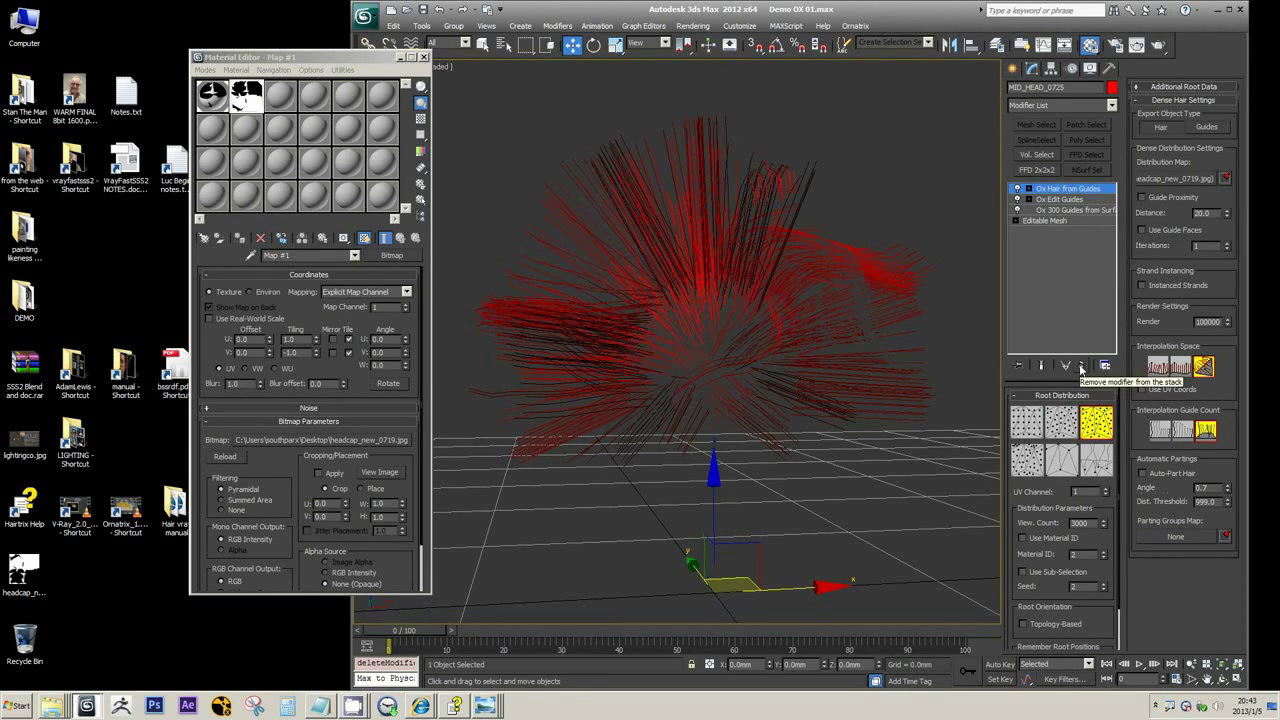
- Remove the Ox Hair from Guides modifier and look through the modifiers available for plain guides
left_click(1081, 365)
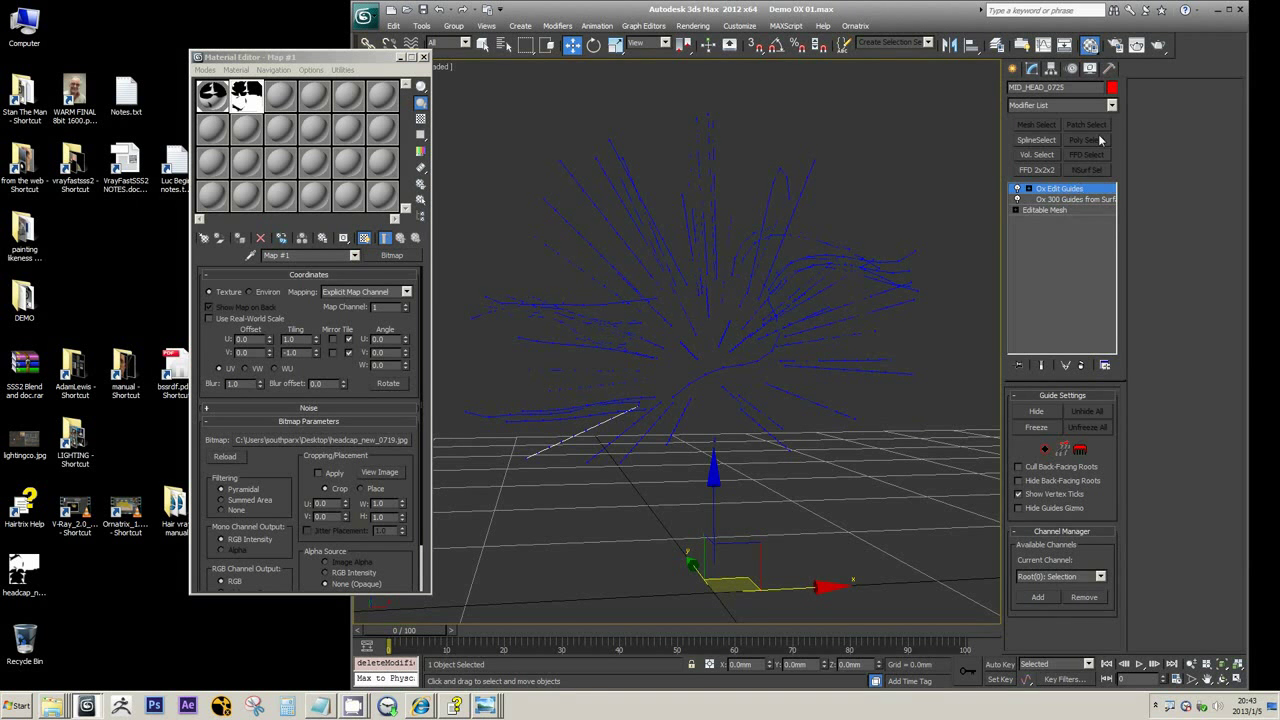
left_click(1111, 105)
scroll(1123, 252, "down", 3)
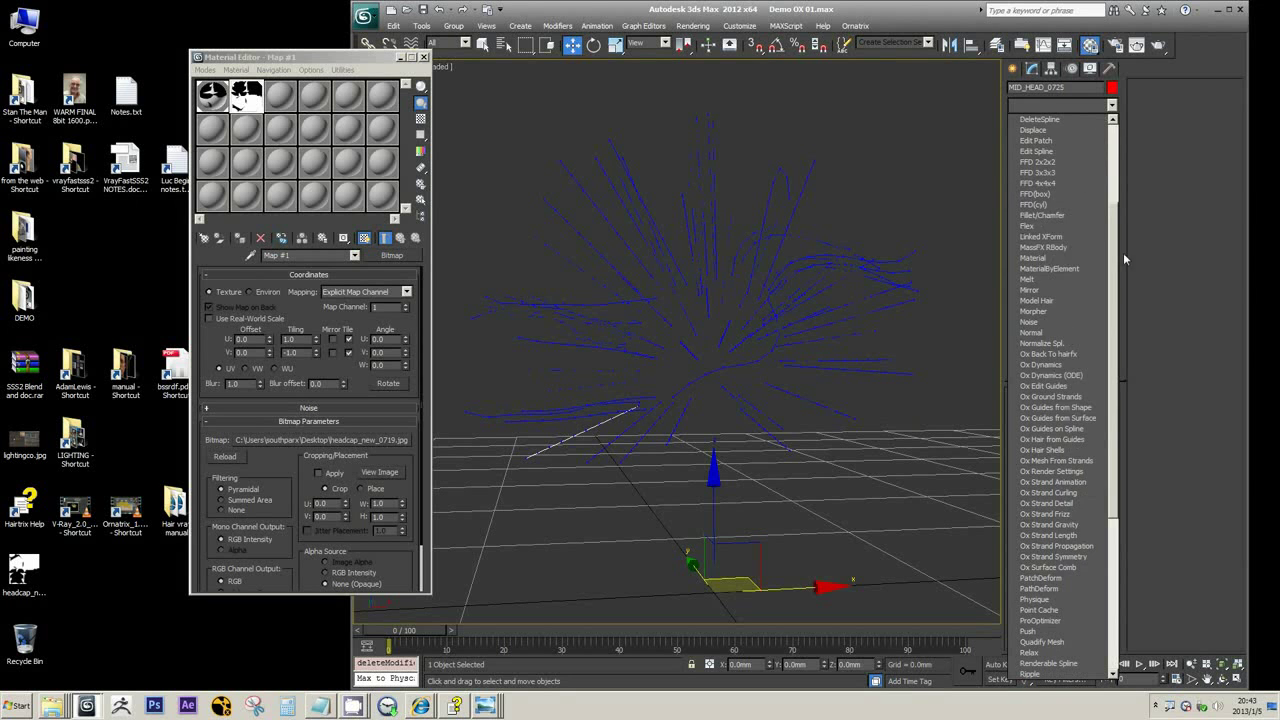
scroll(1123, 252, "down", 1)
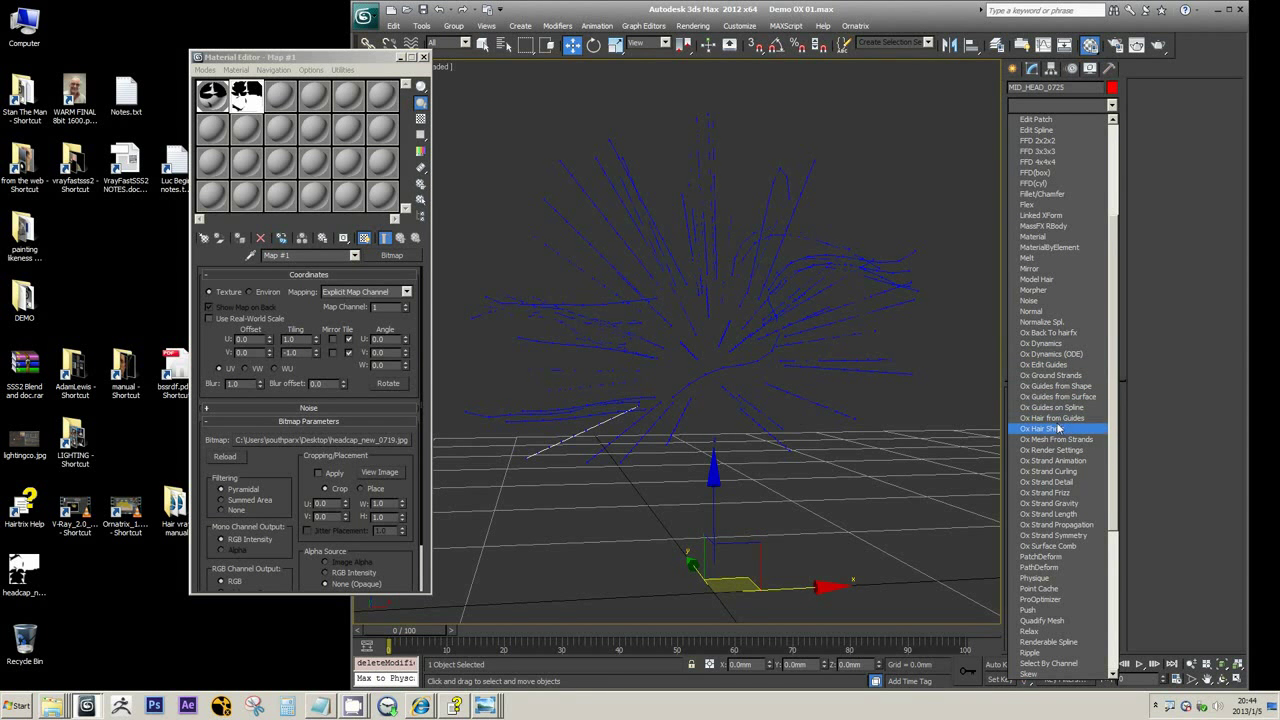
left_click(957, 18)
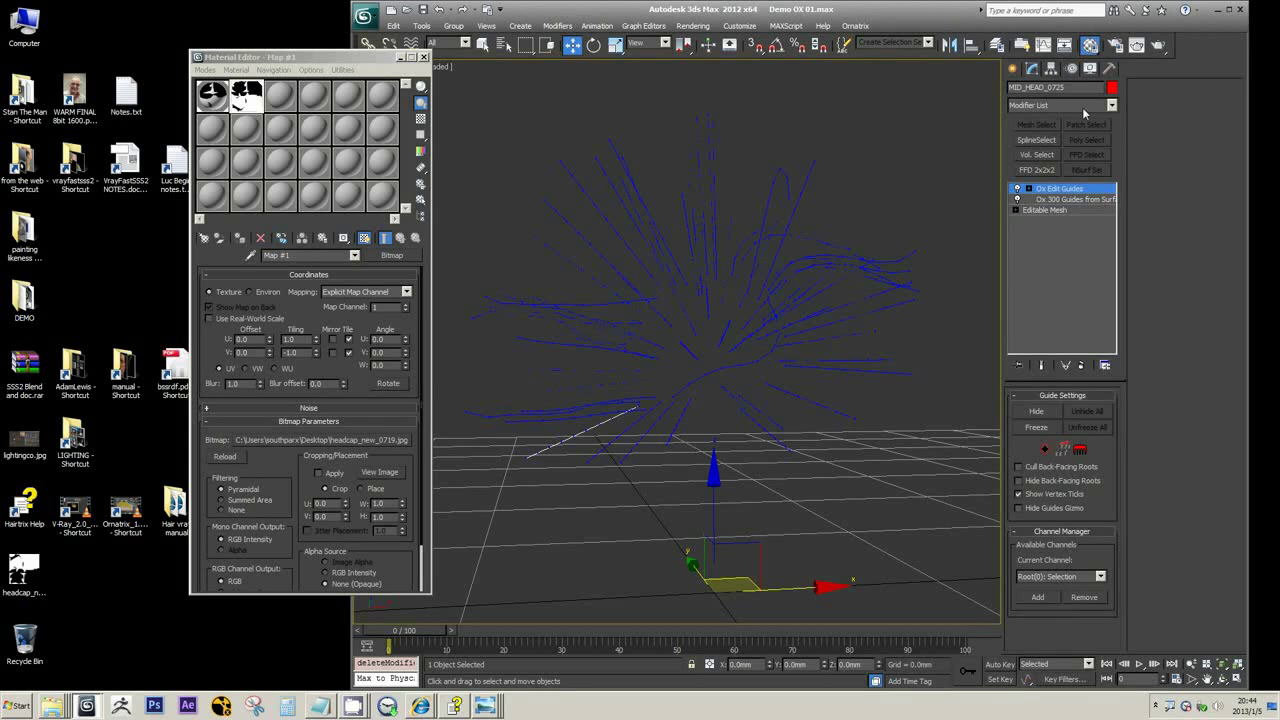
- Add a new Ox Hair from Guides modifier above the Ox Edit Guides modifier
left_click(1084, 110)
scroll(1085, 532, "down", 1)
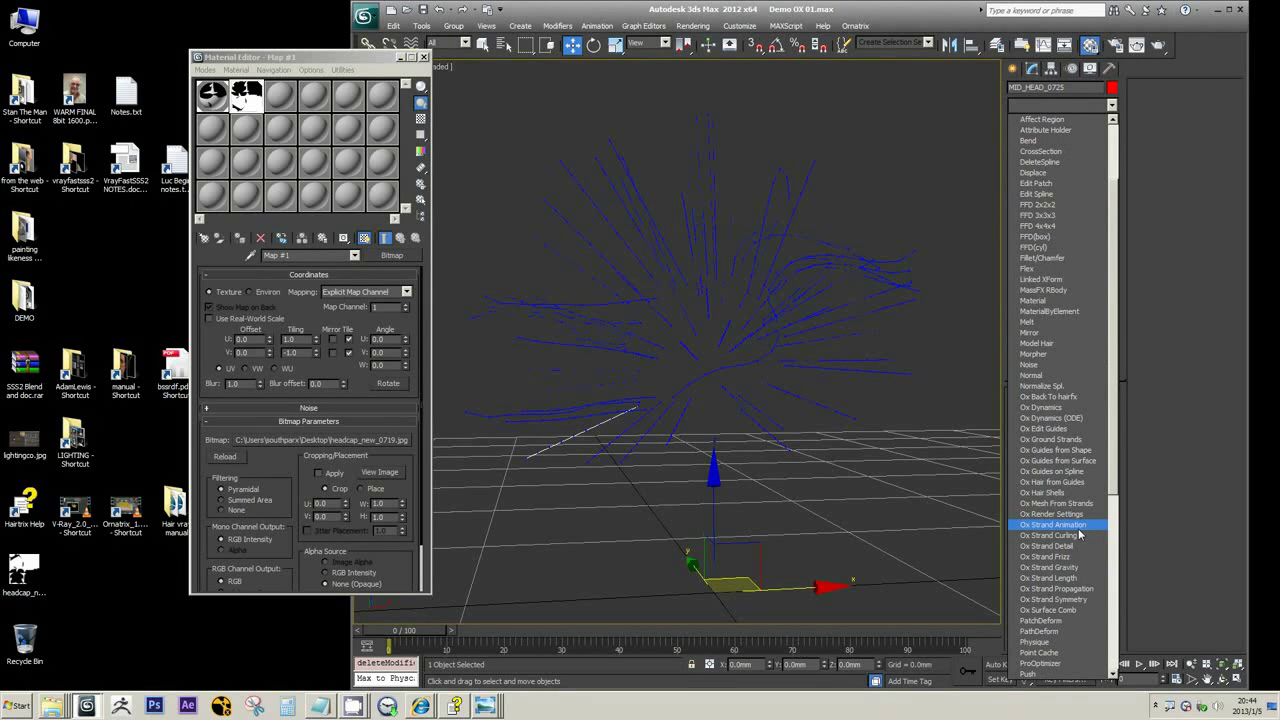
left_click(1050, 482)
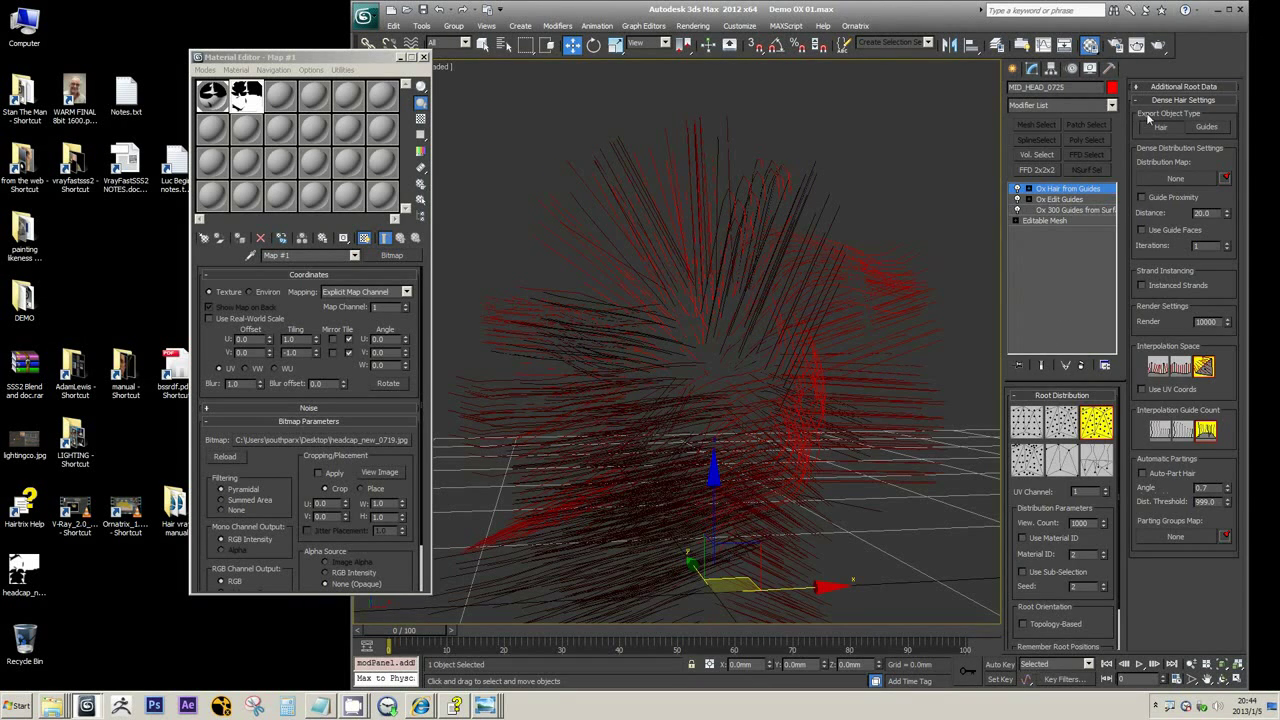
- Compare the modifiers available with the export object type as Hair and as Guides, and set the type back to Hair
left_click(1110, 106)
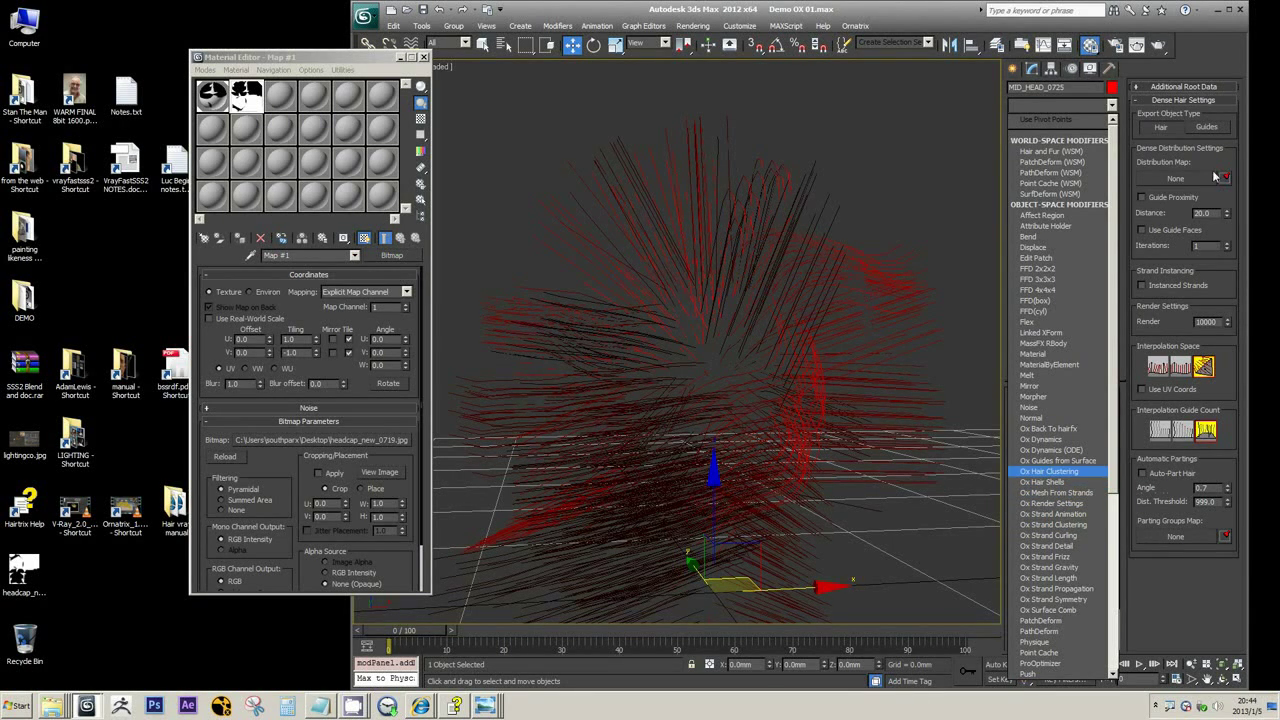
left_click(1210, 133)
left_click(1210, 131)
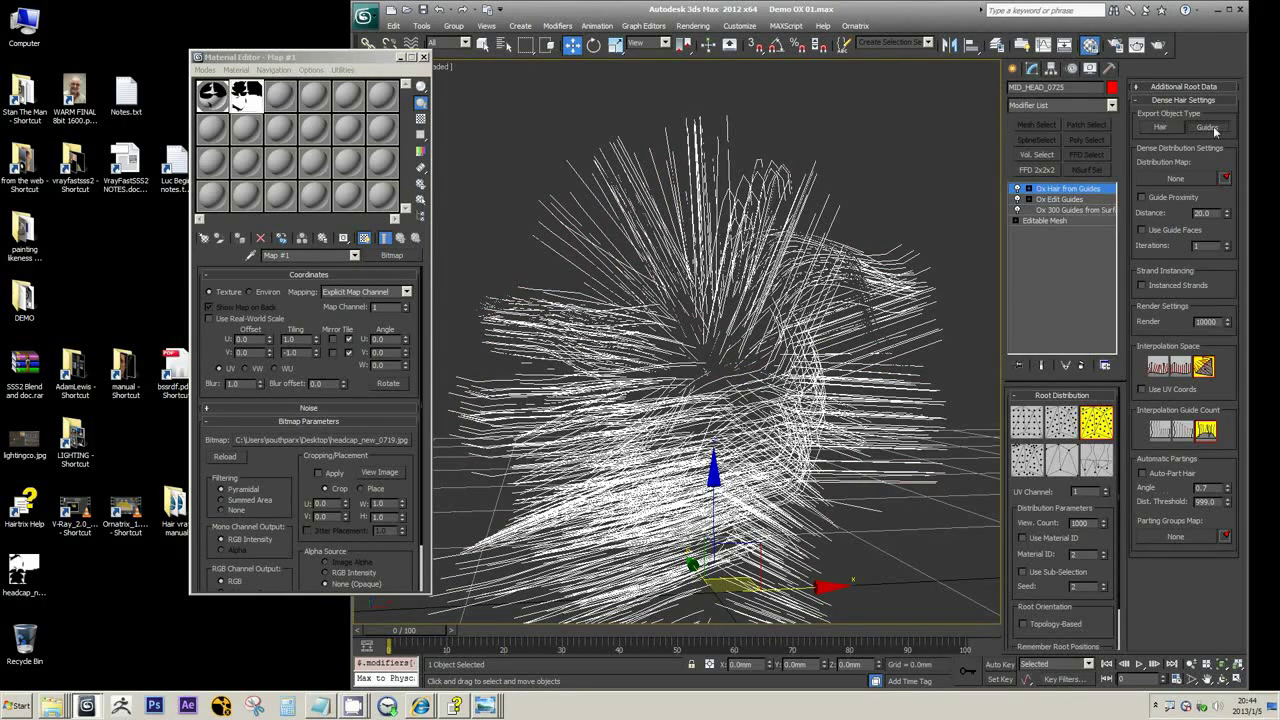
left_click(1081, 107)
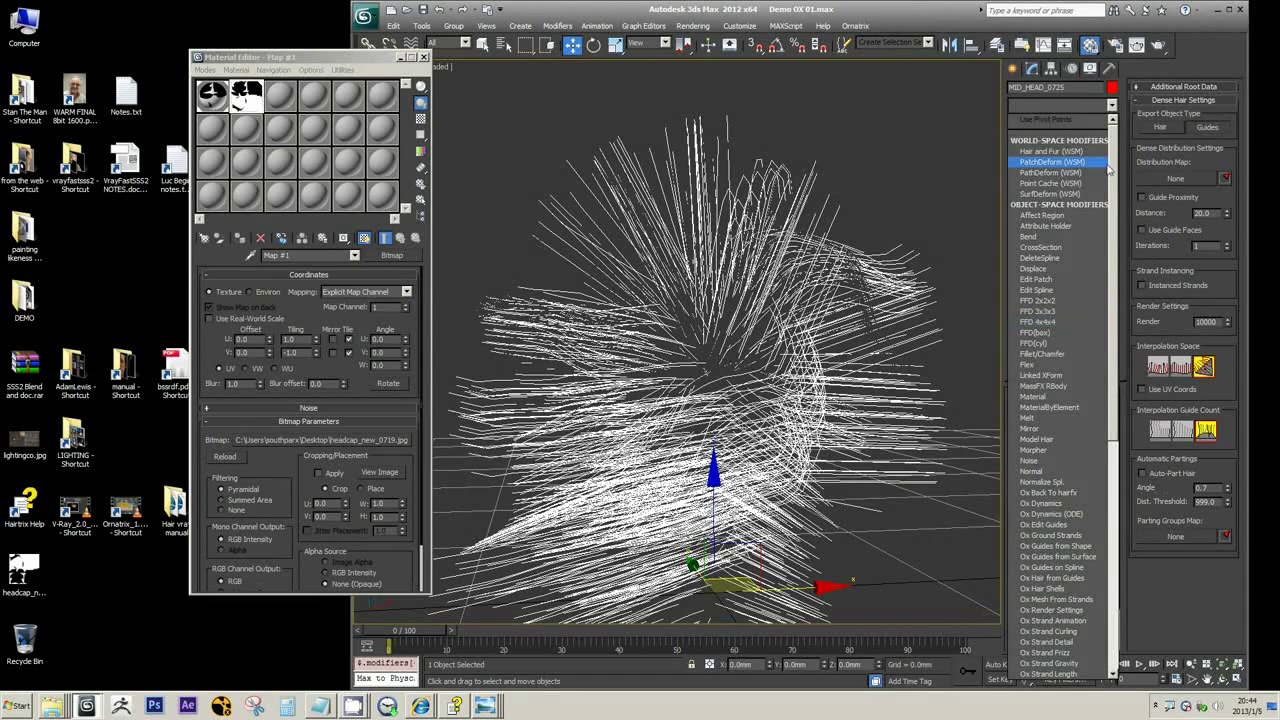
left_click_drag(1113, 168, 1135, 308)
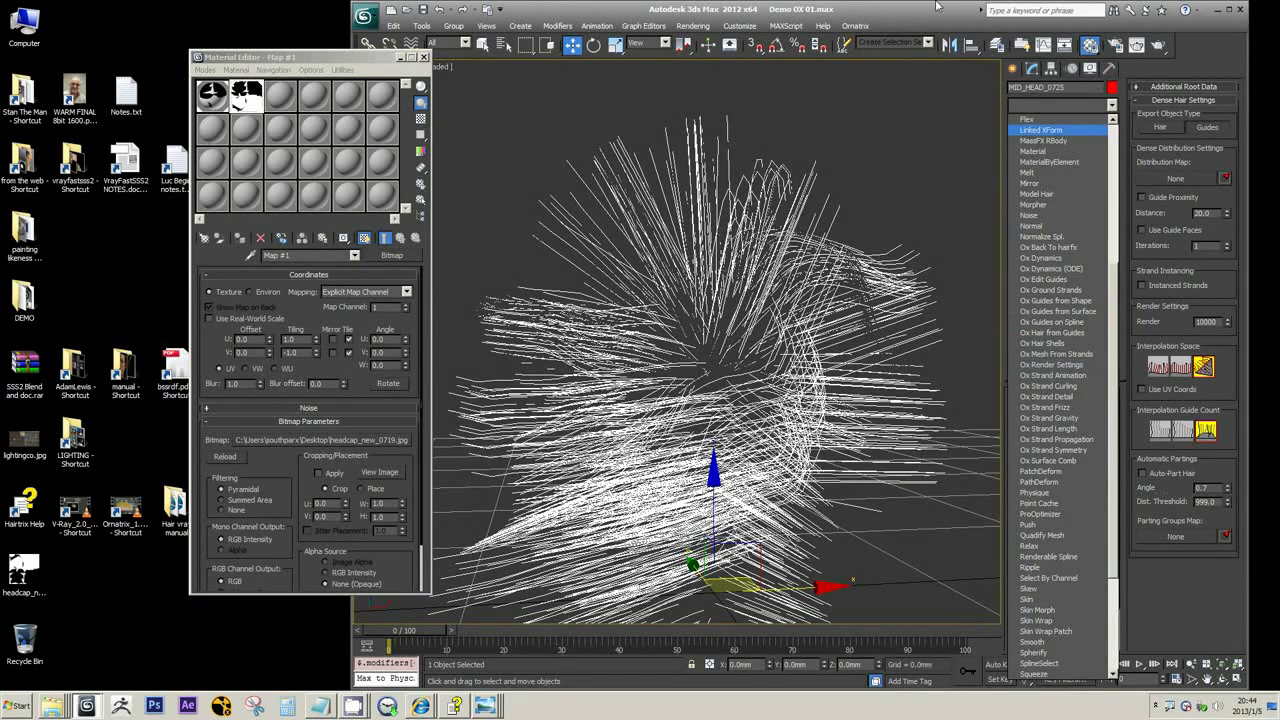
left_click(1052, 332)
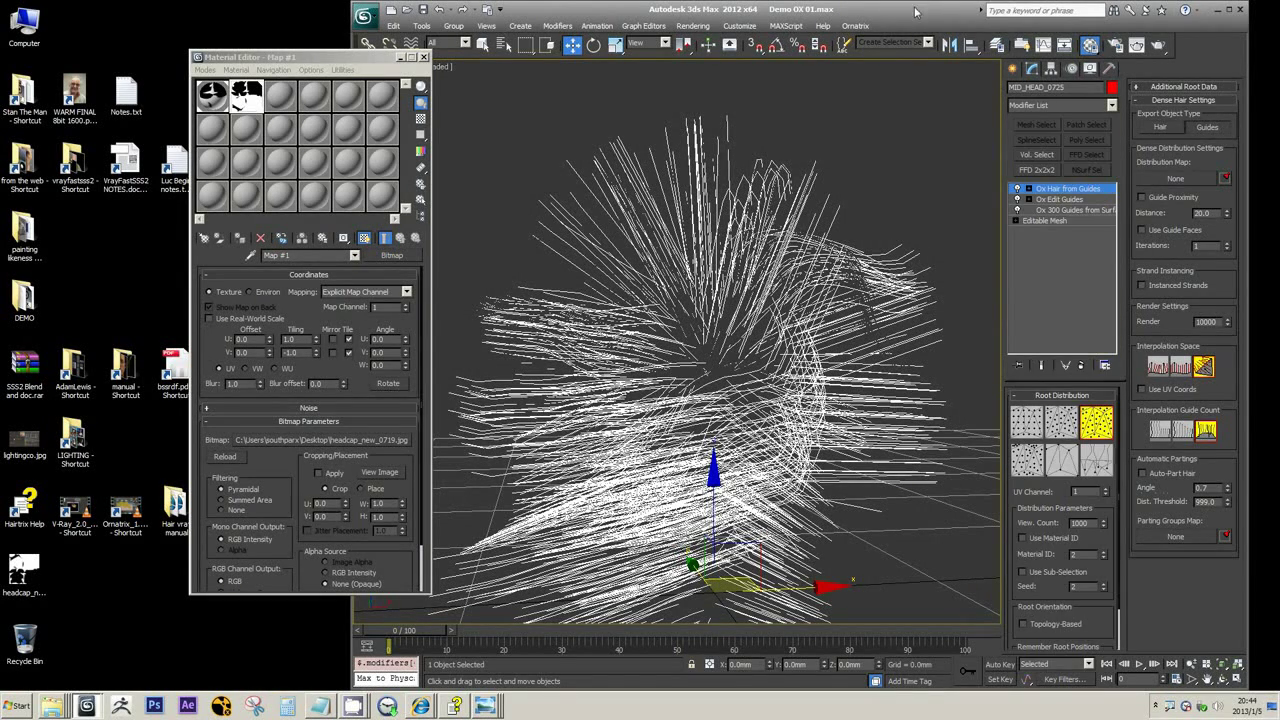
left_click(1169, 126)
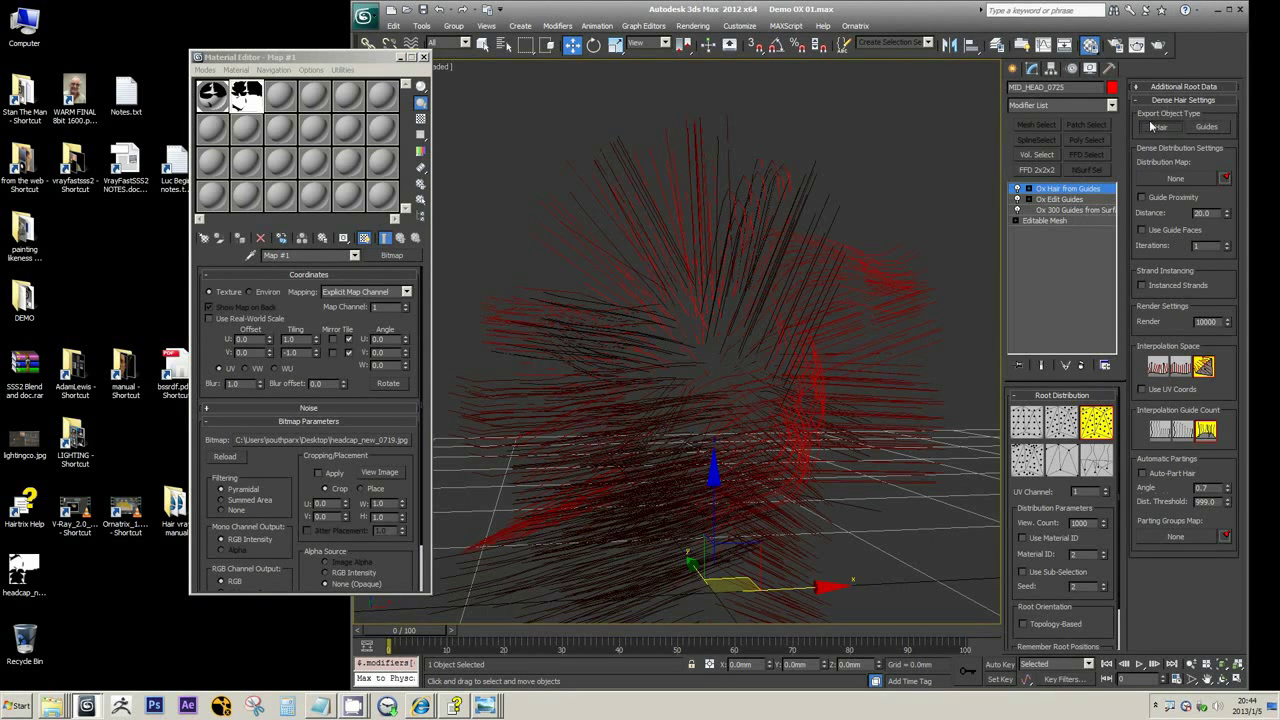
- Review the Ornatrix modifiers offered for hair output, from Ox Back To hairfx to the Ox Strand modifiers, without adding any
left_click(1113, 106)
left_click_drag(1114, 181, 1122, 283)
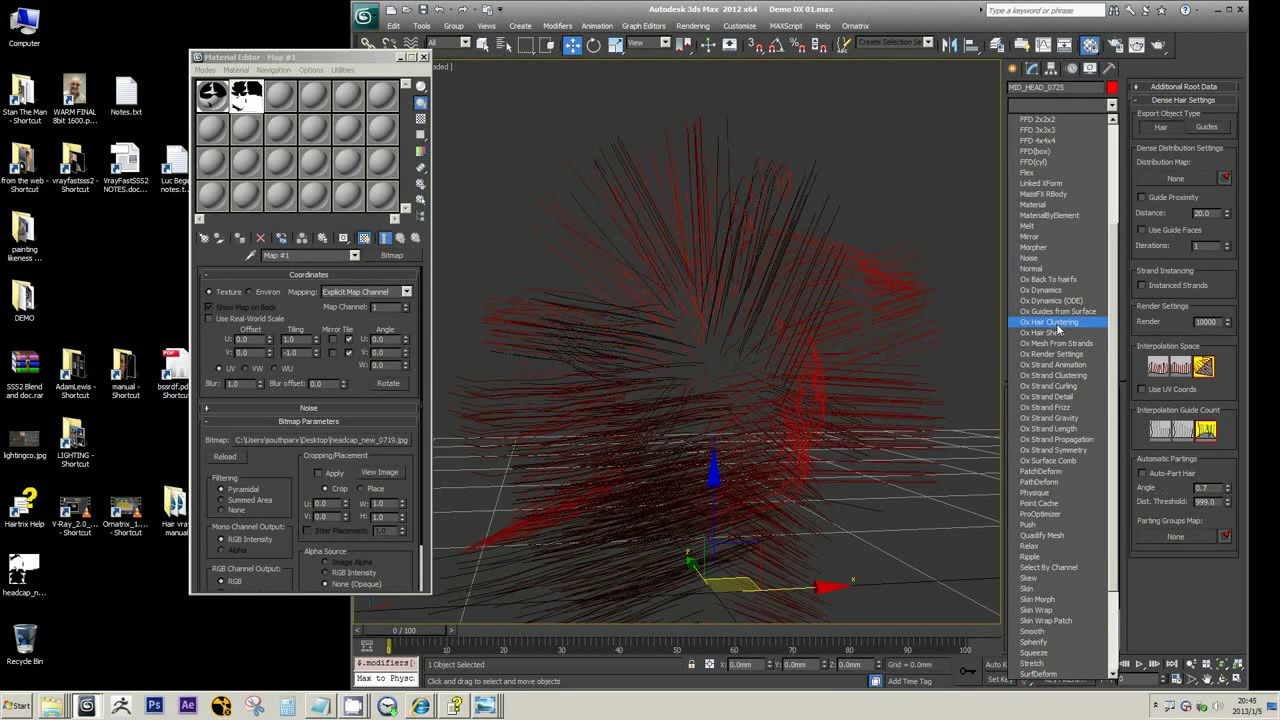
left_click(940, 6)
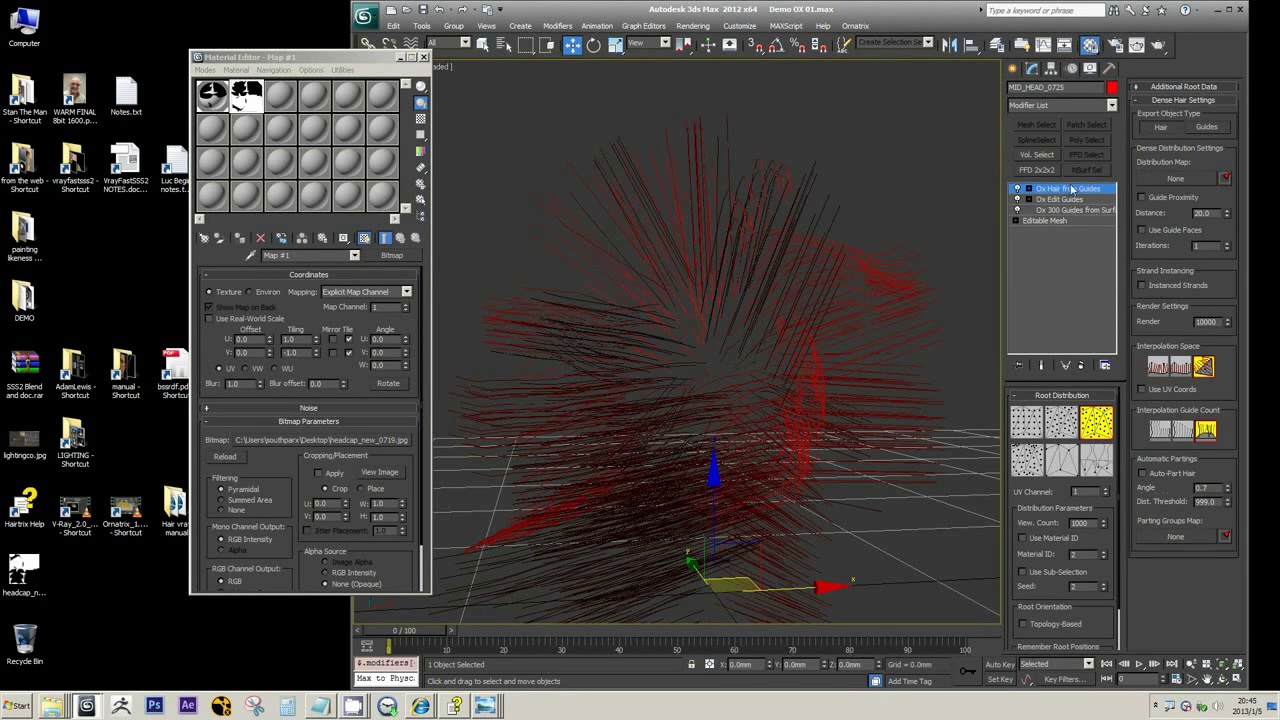
left_click(1112, 105)
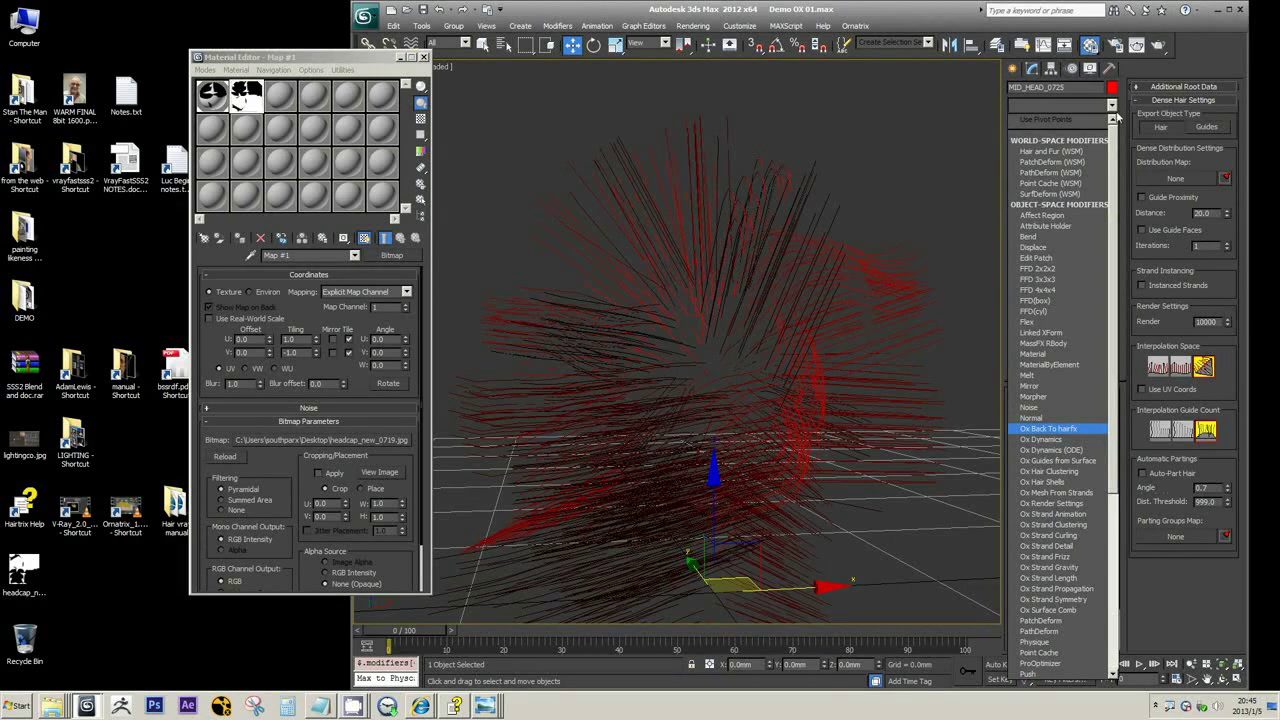
left_click(1118, 117)
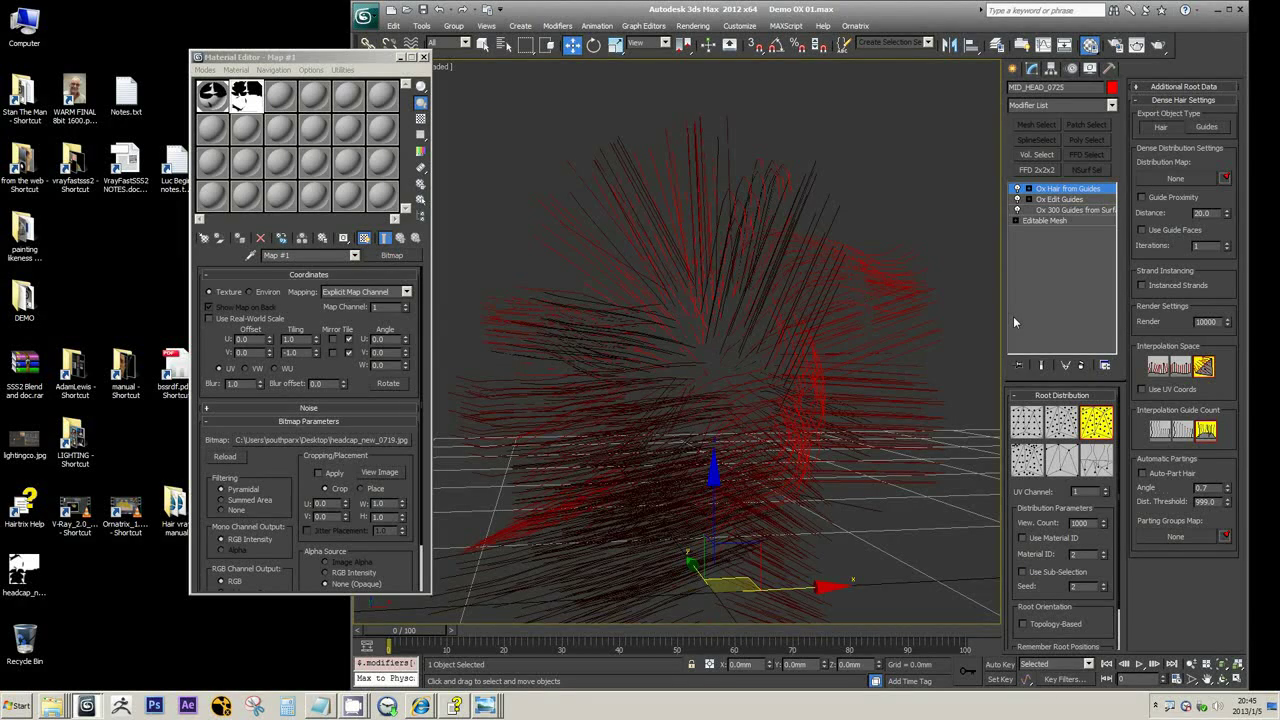
- Assign the headcap_new_0719.jpg bitmap from the Material Editor as the distribution map of the Ox Hair from Guides modifier
middle_click_drag(816, 305, 815, 215)
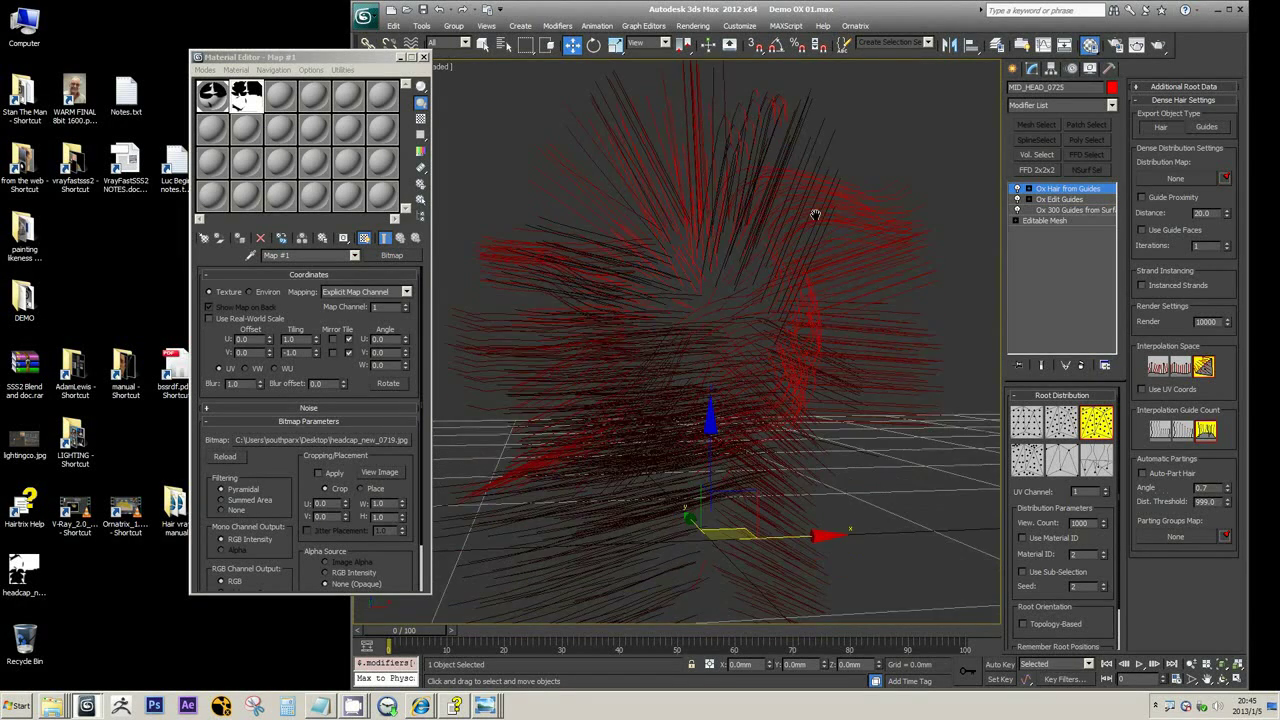
scroll(816, 215, "down", 2)
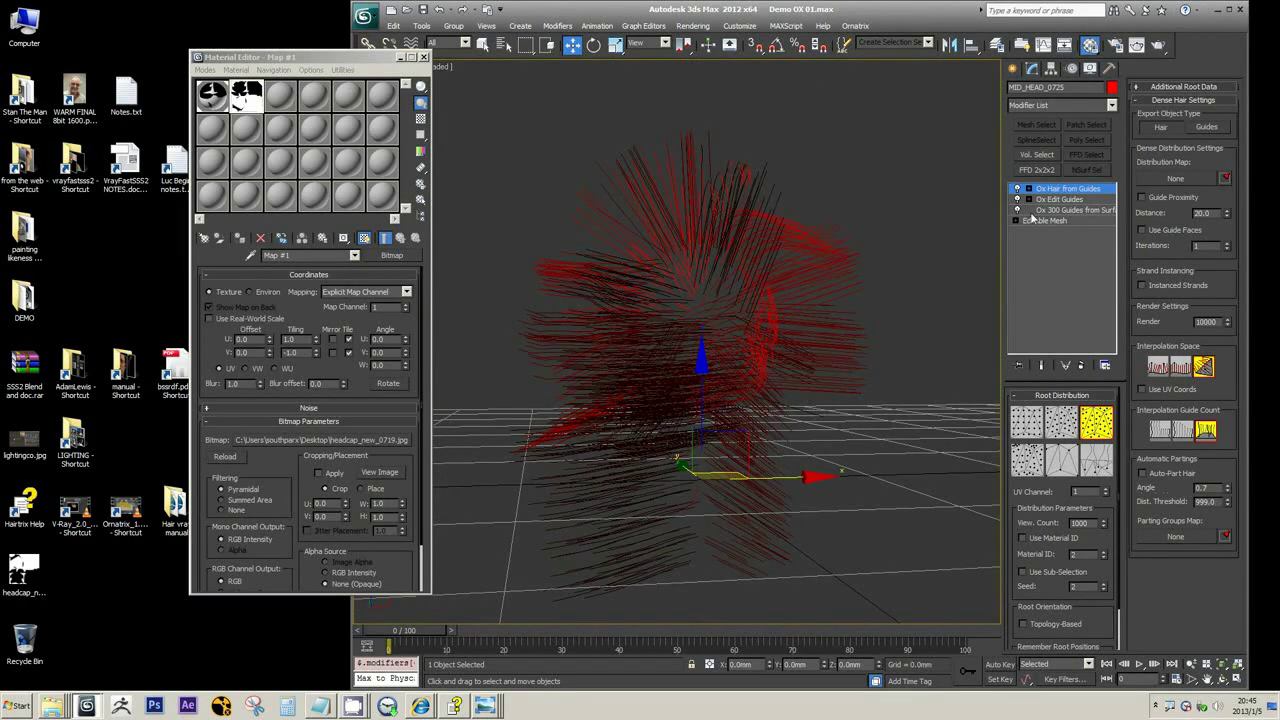
left_click_drag(246, 103, 1165, 182)
left_click(769, 388)
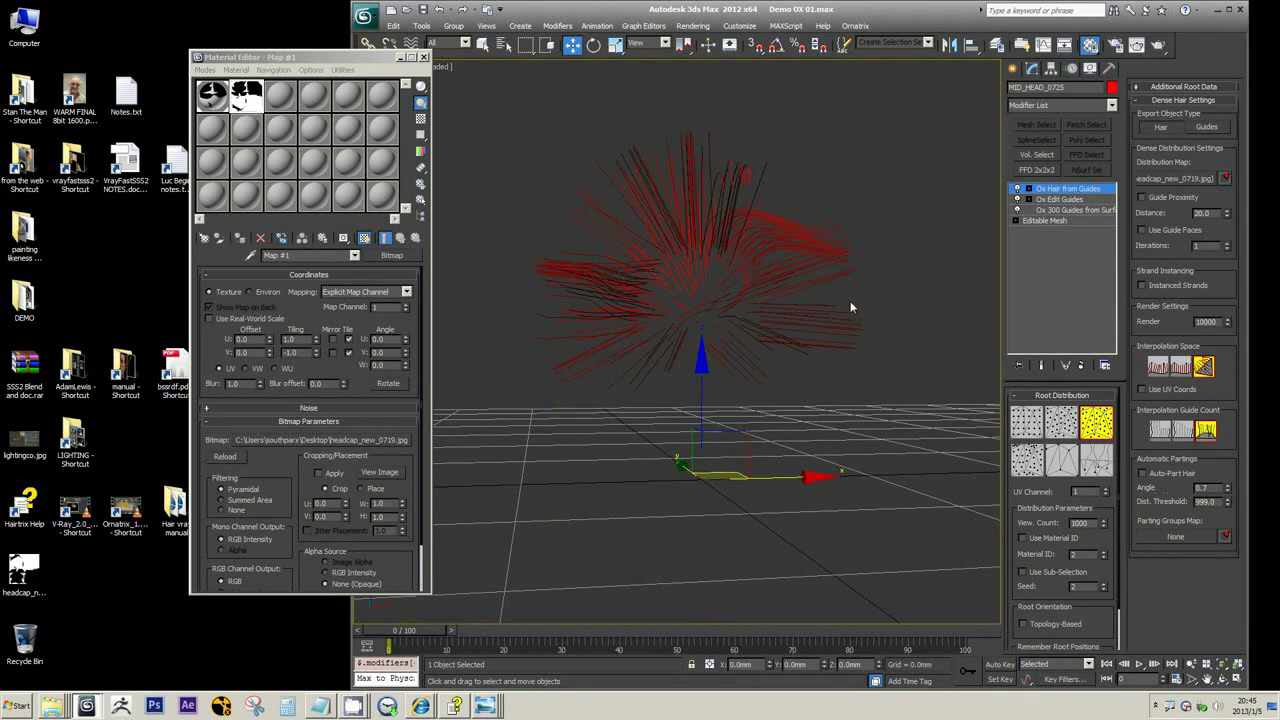
middle_click_drag(851, 307, 845, 321)
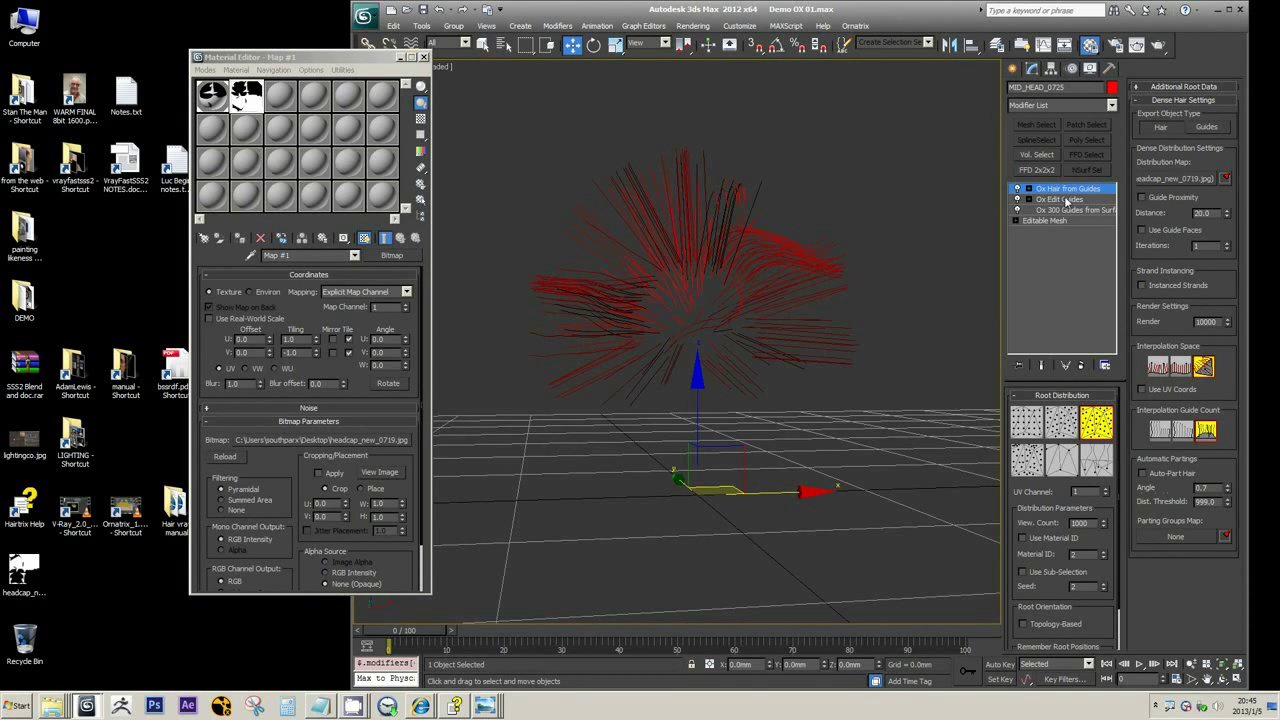
middle_click_drag(906, 243, 878, 271, "alt")
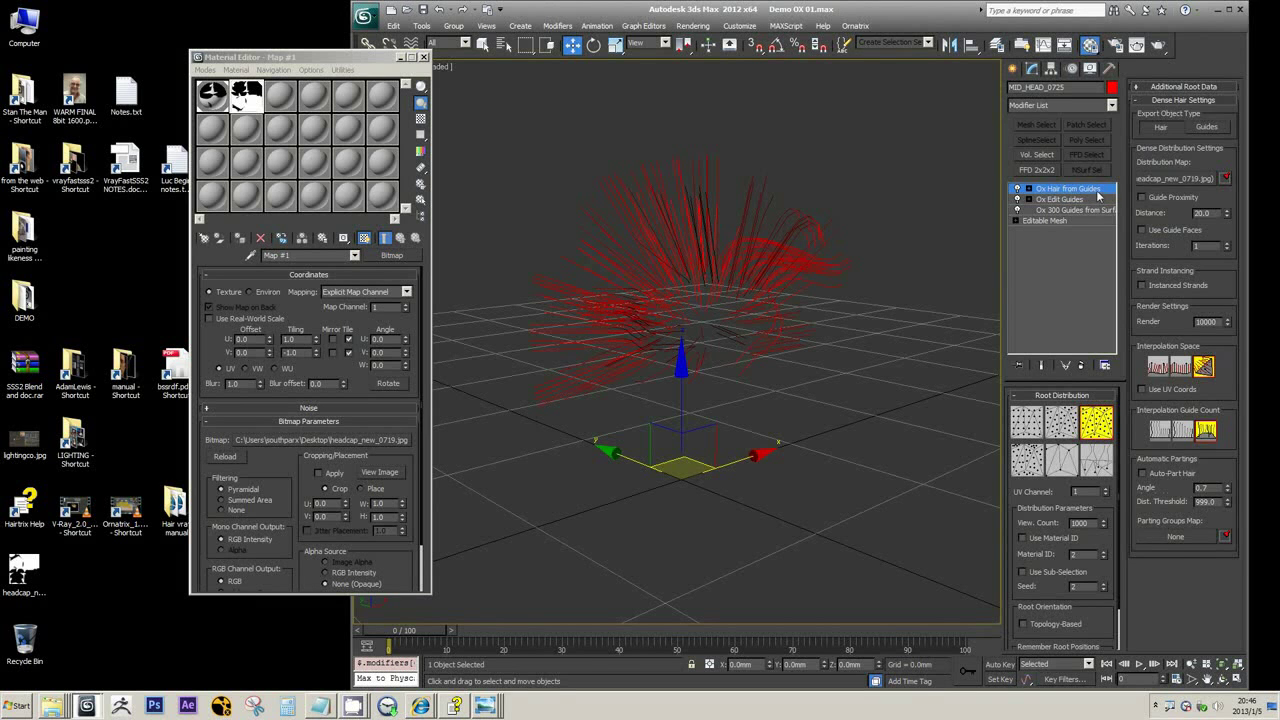
- Reveal the Partings sub-level of the Ox Hair from Guides modifier and return to the modifier's main level
left_click(1073, 193)
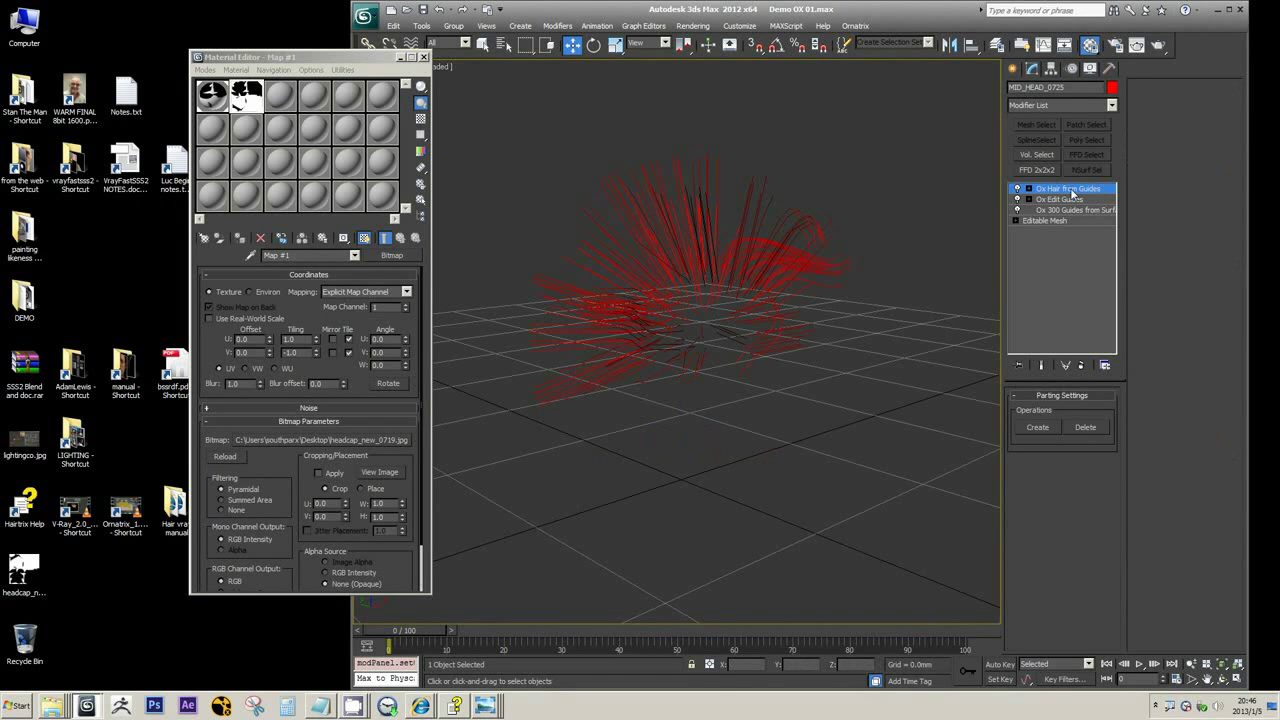
left_click(1029, 189)
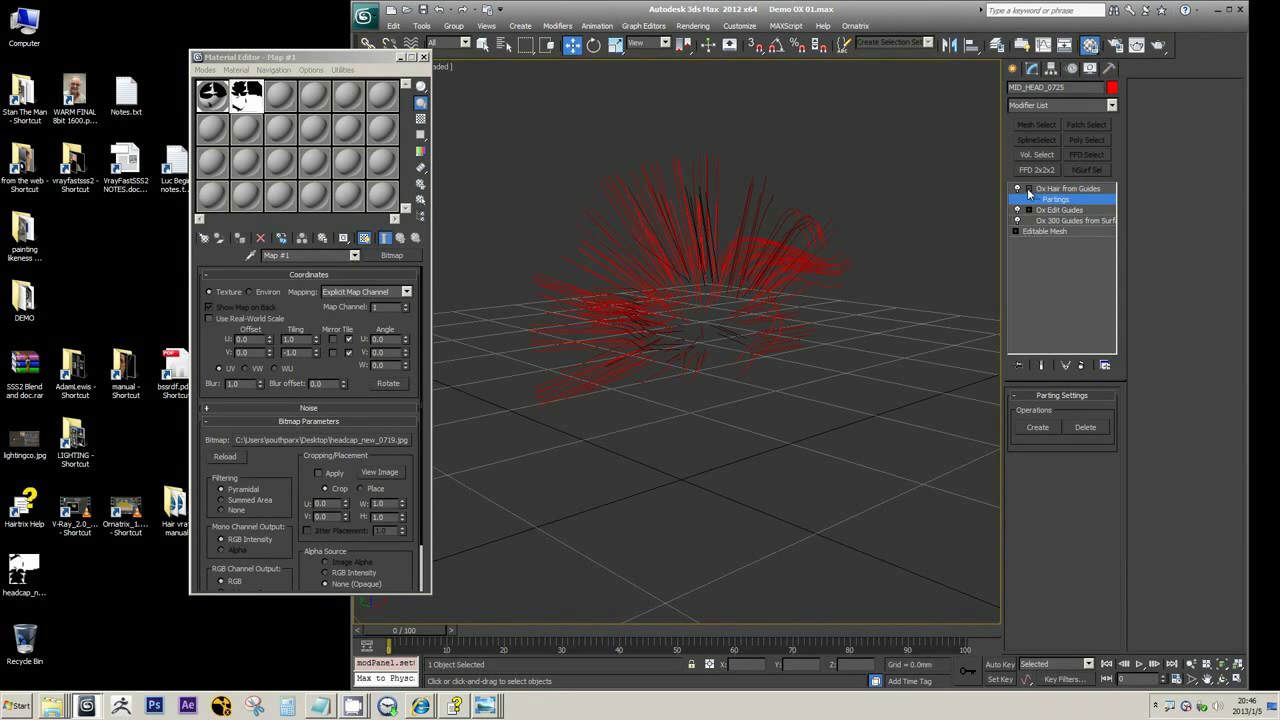
left_click(1057, 201)
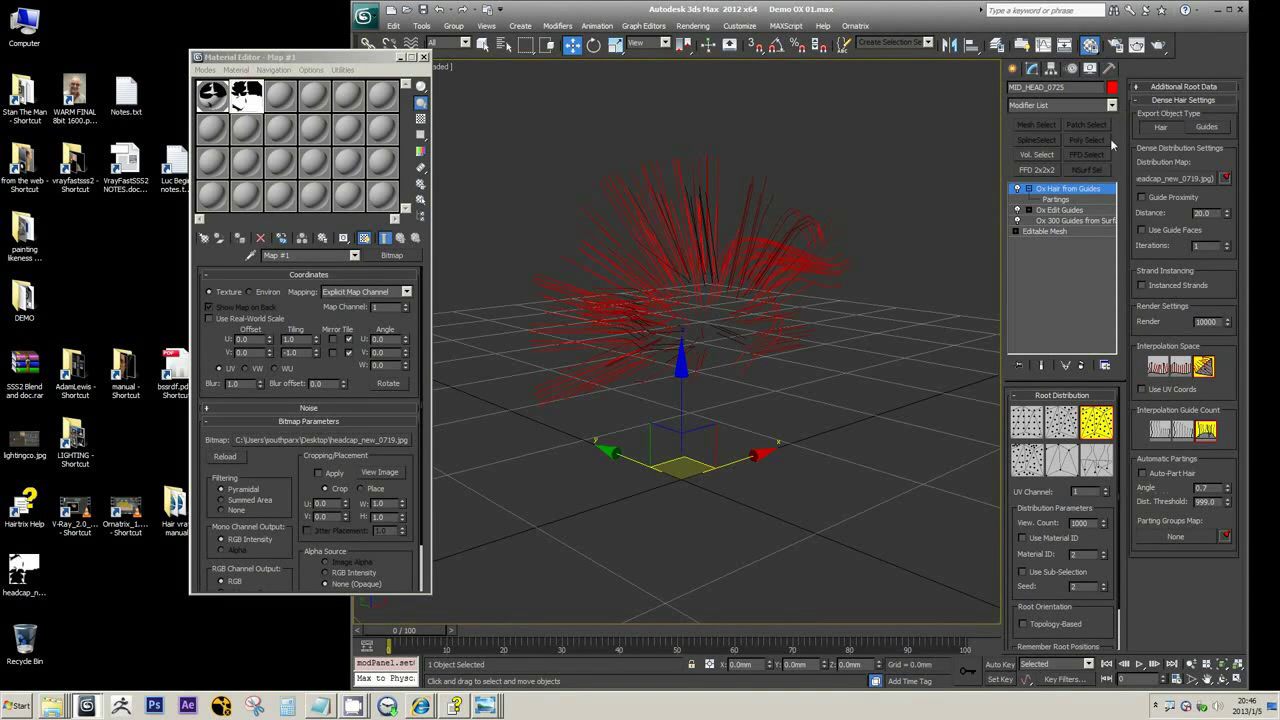
- Add an Ox Hair Clustering modifier above the Ox Hair from Guides modifier
left_click(1111, 104)
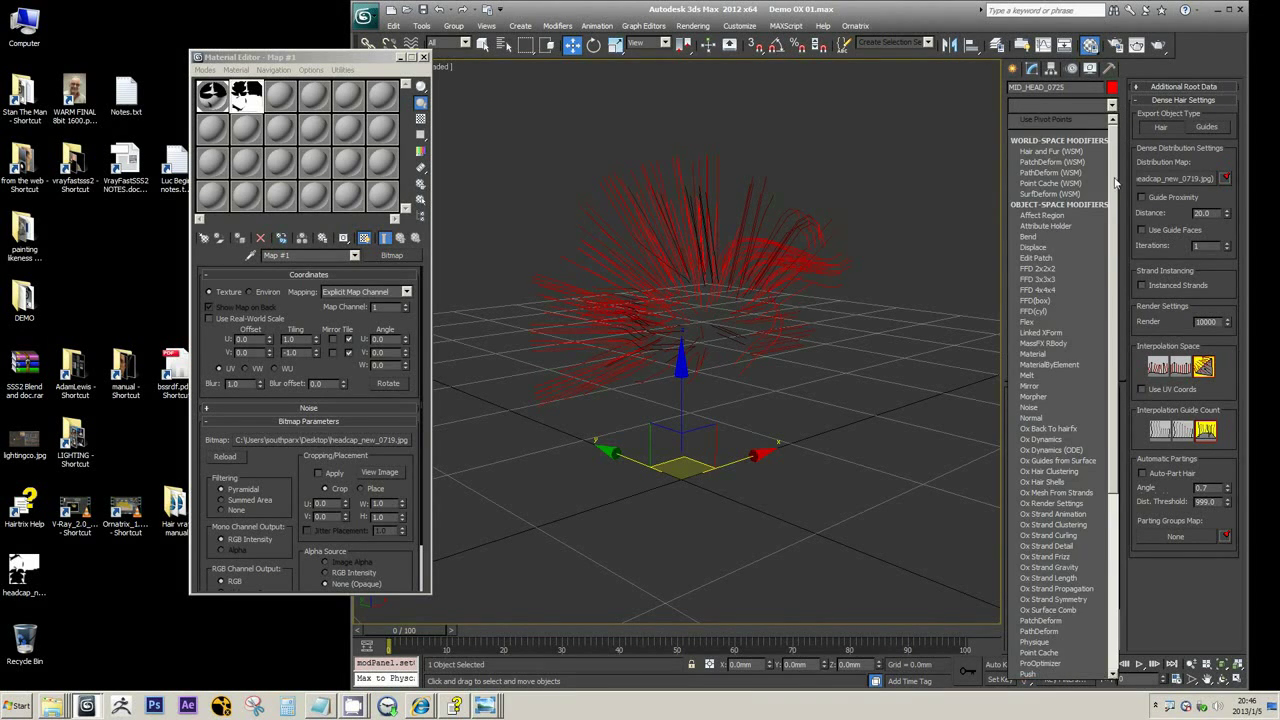
scroll(1116, 286, "down", 3)
scroll(1116, 288, "down", 1)
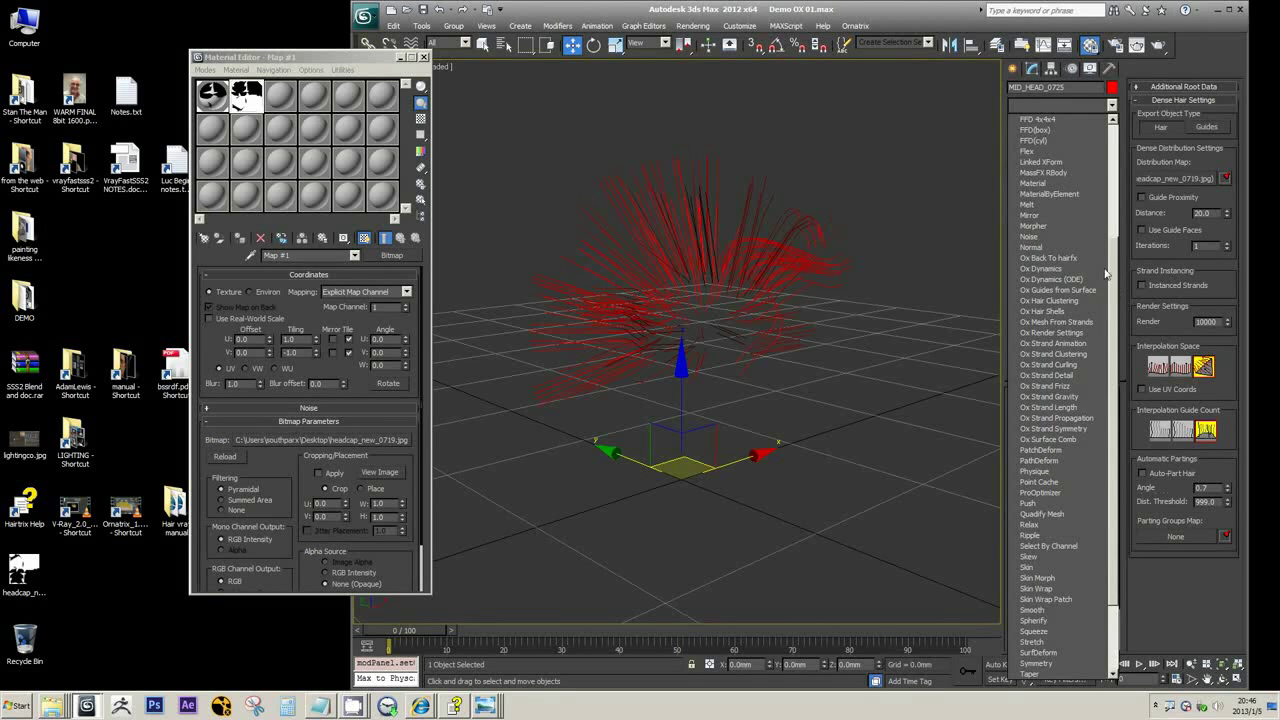
left_click(956, 10)
left_click(1111, 105)
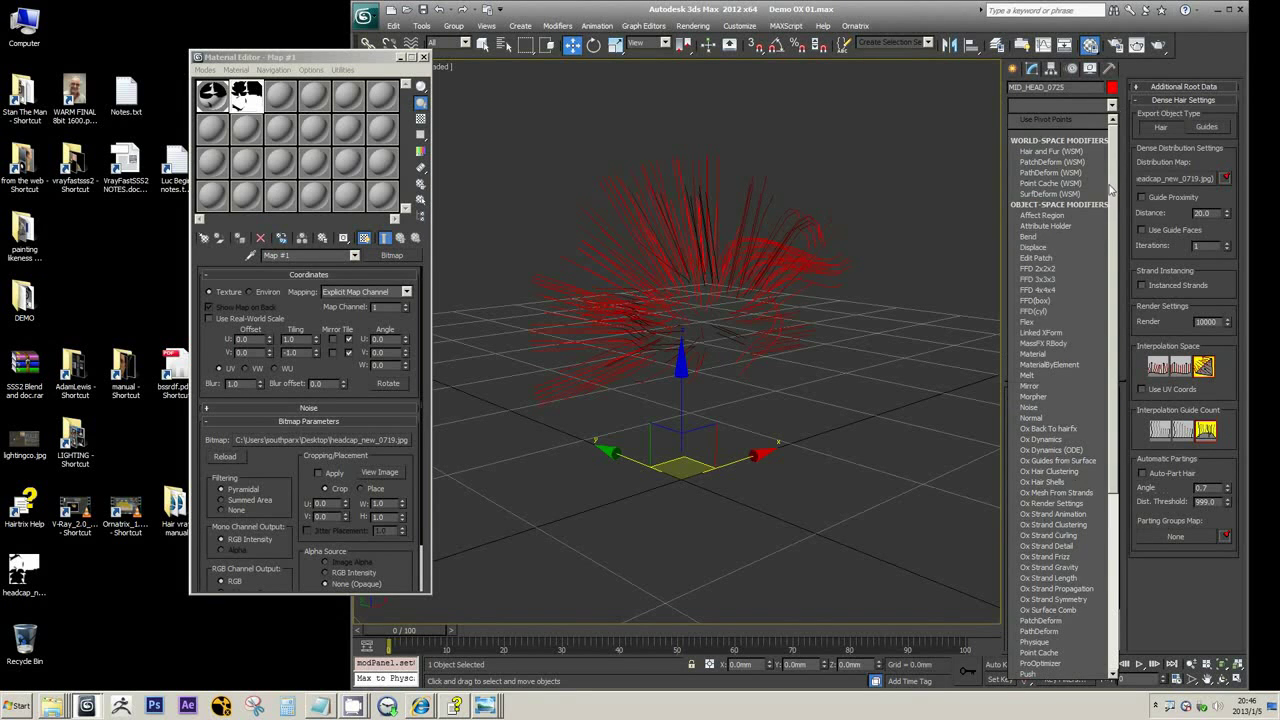
scroll(1115, 313, "down", 4)
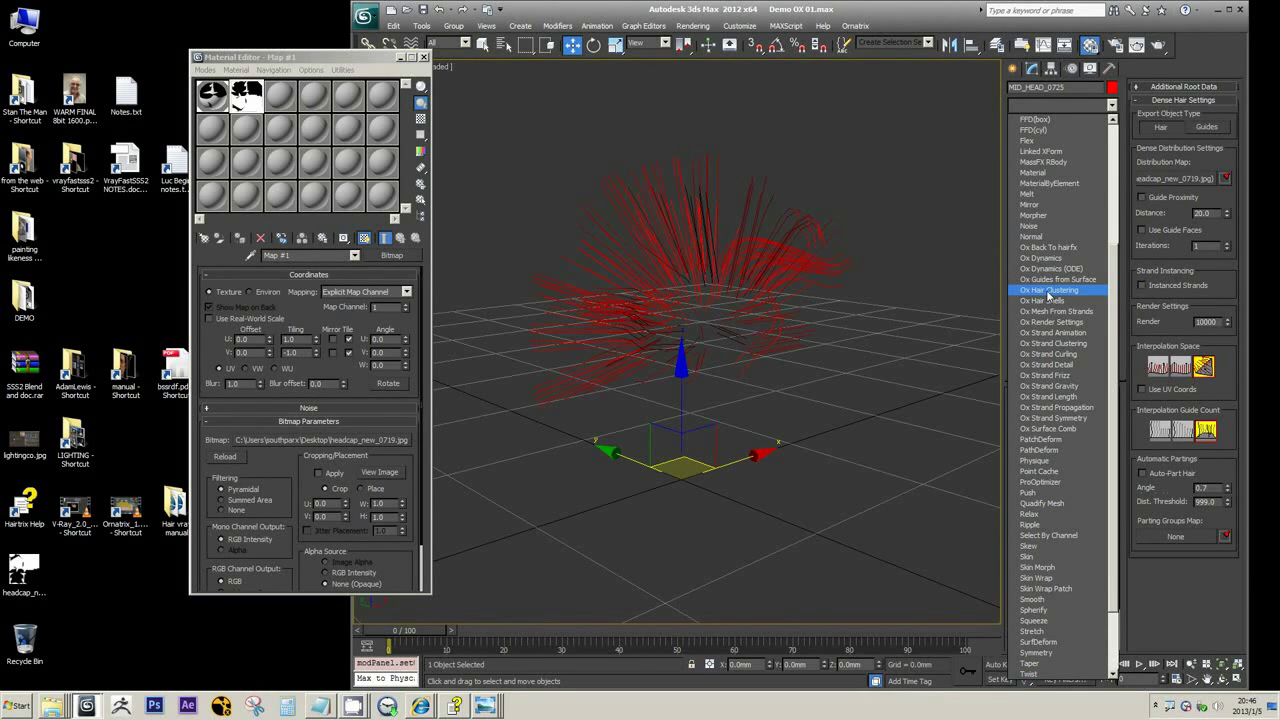
left_click(1047, 290)
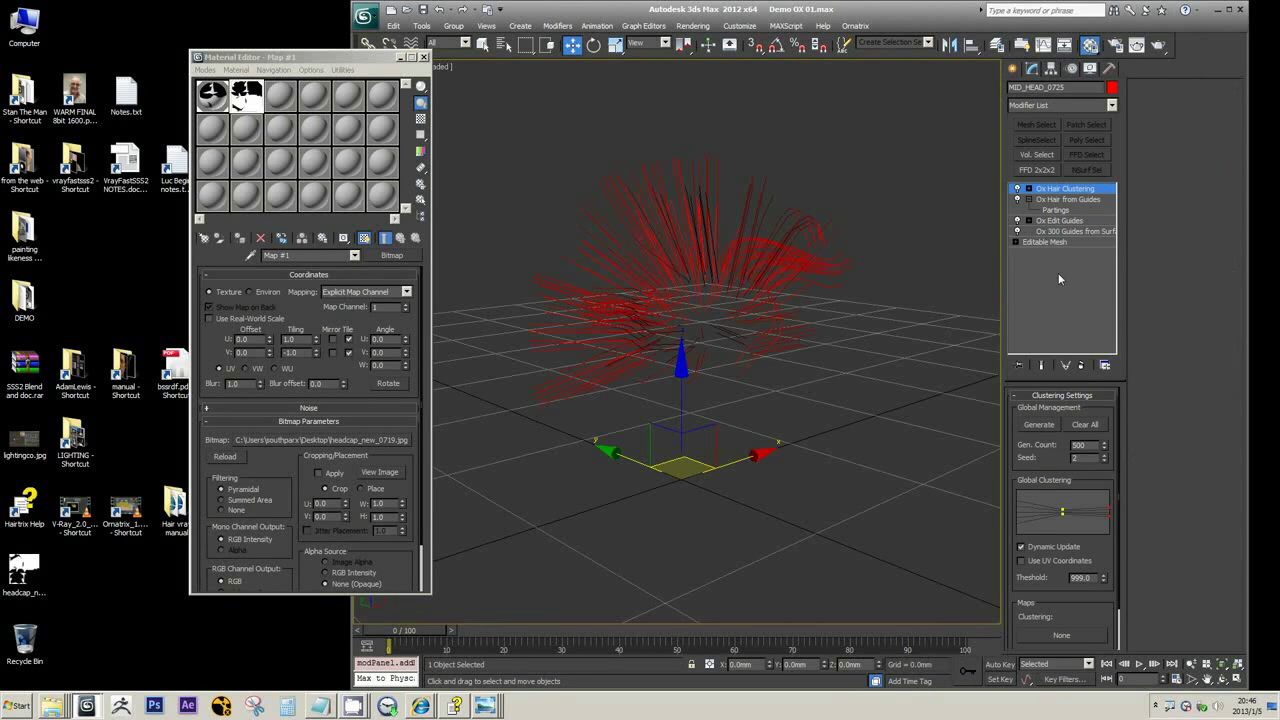
- Examine the hair strands around the head up close and hide the viewport grid
middle_click_drag(920, 377, 813, 278, "alt")
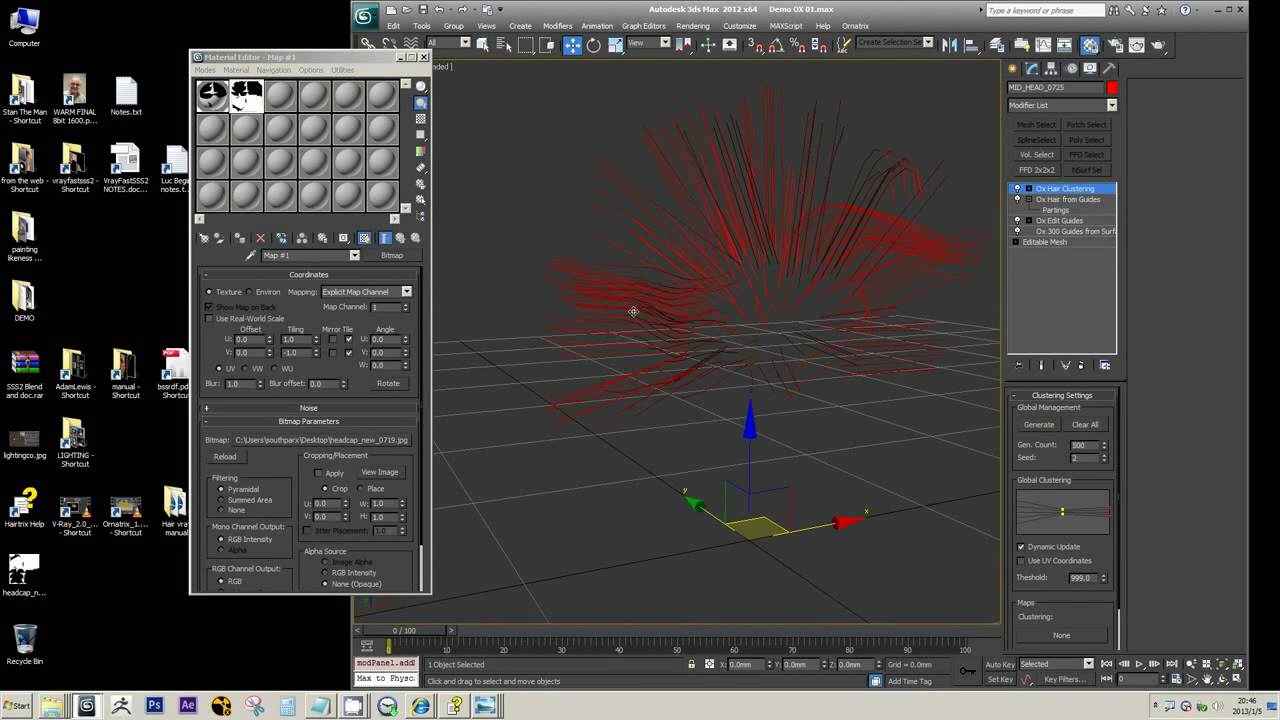
middle_click_drag(590, 285, 630, 324)
scroll(630, 324, "up", 6)
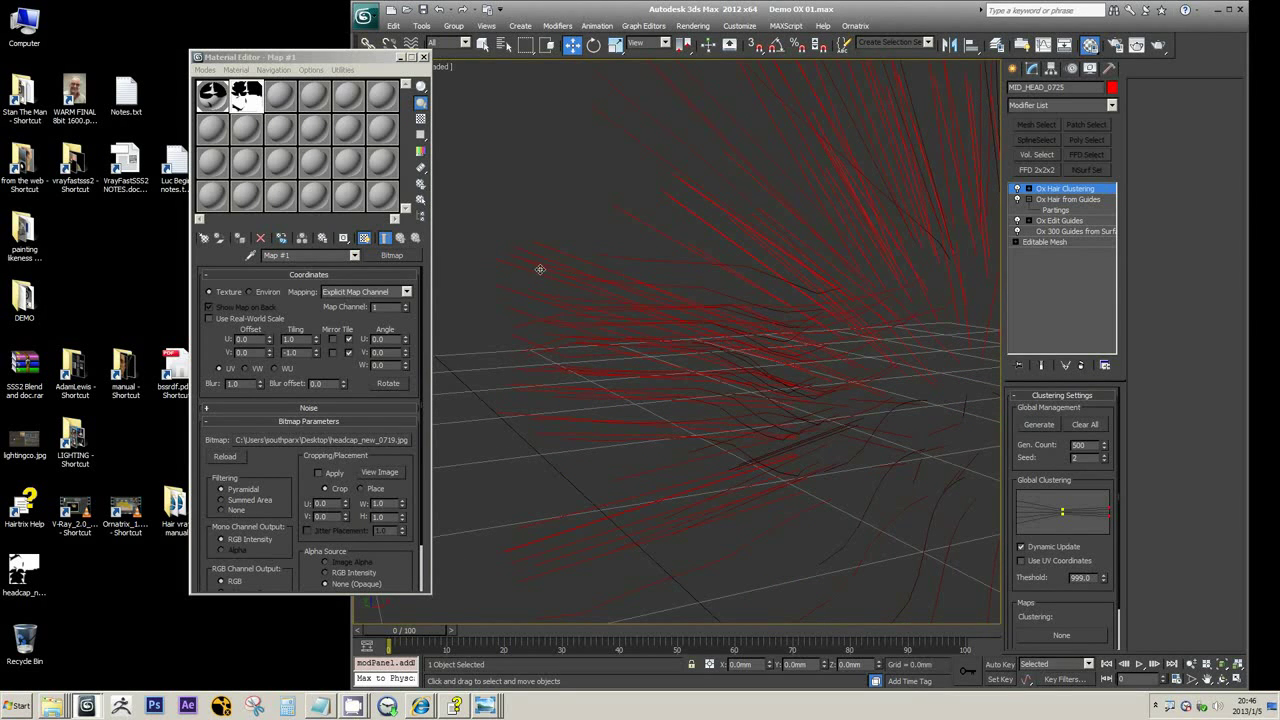
scroll(629, 269, "down", 5)
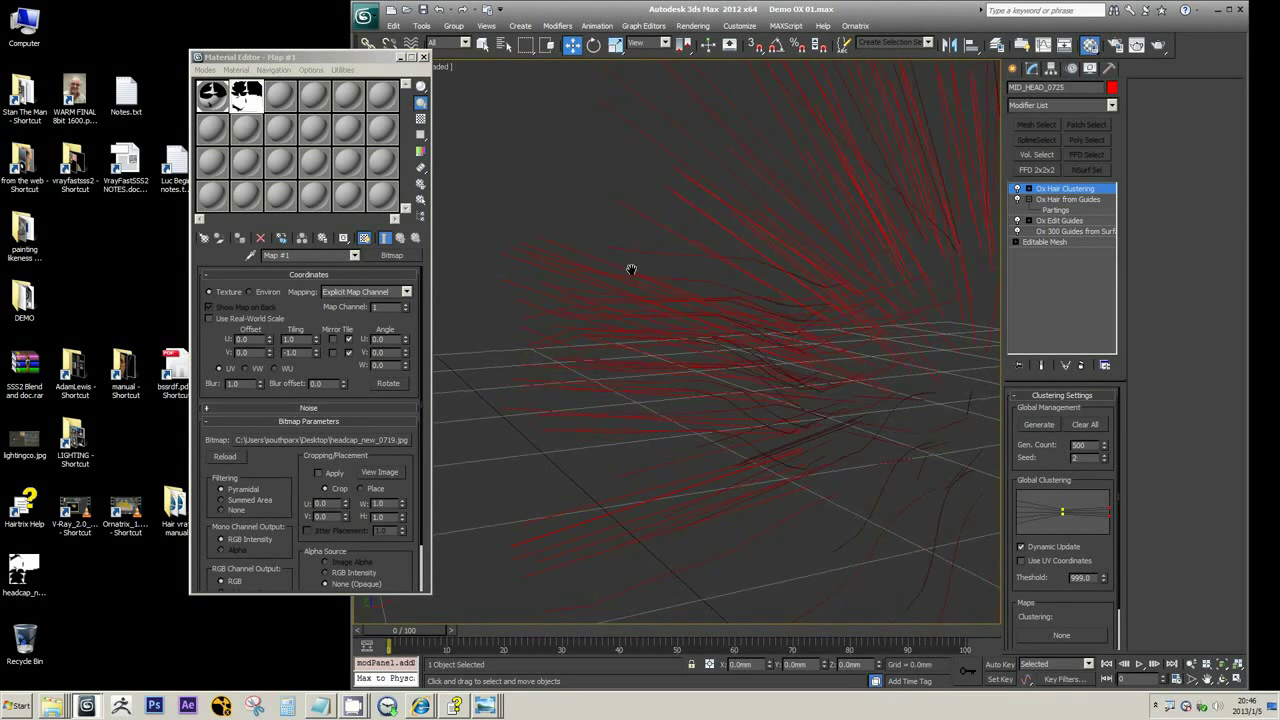
middle_click_drag(722, 323, 654, 360, "alt")
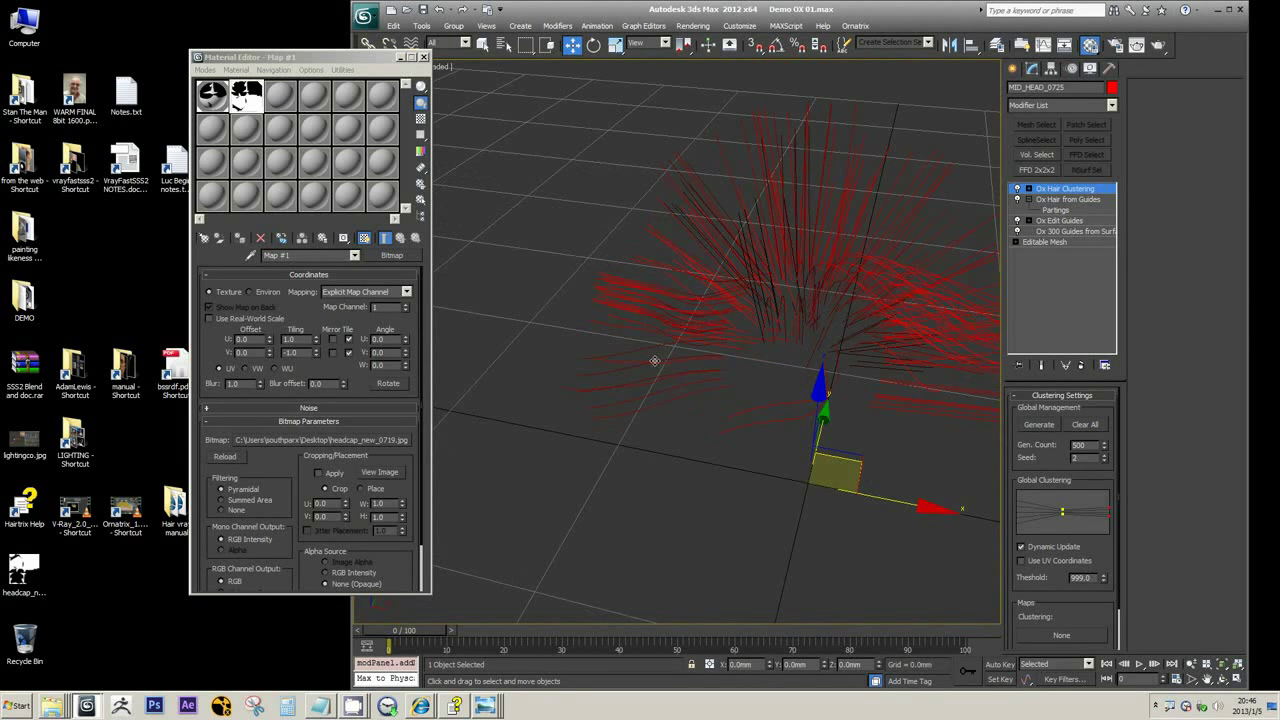
scroll(609, 314, "up", 3)
middle_click_drag(609, 314, 643, 354)
key("g")
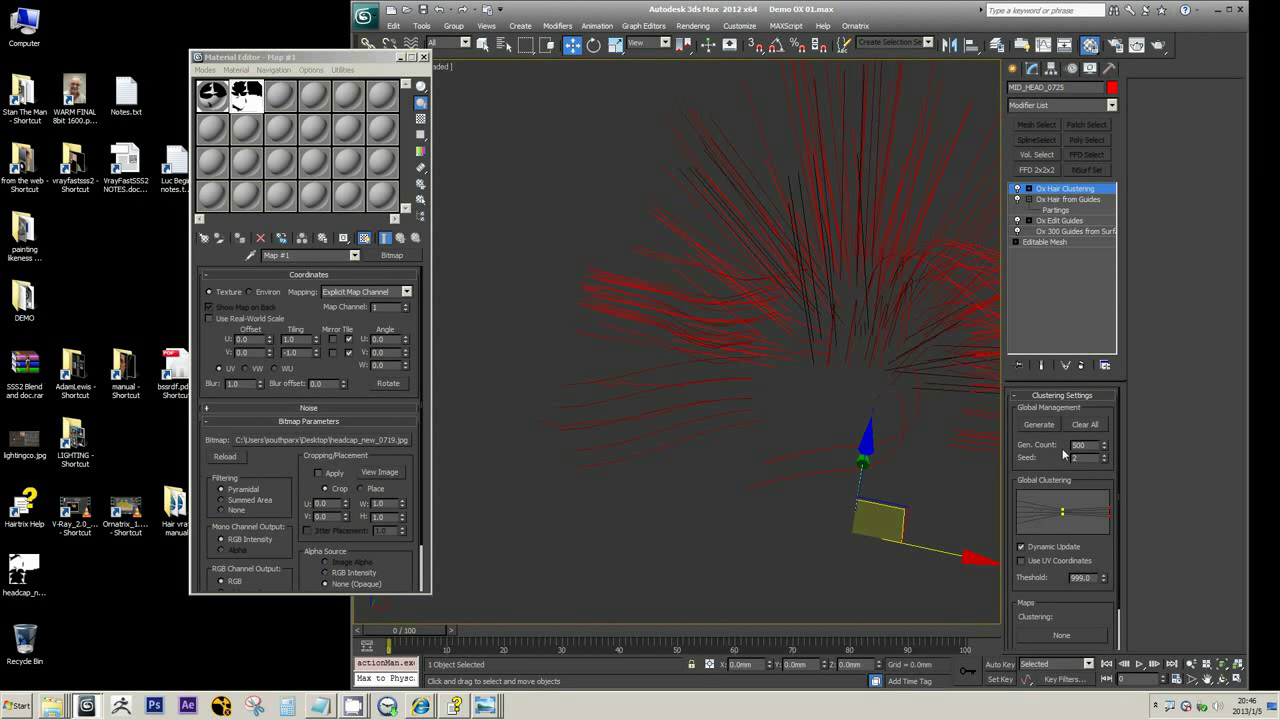
- Set the render hair count of the Ox Hair from Guides modifier to 1000, matching its viewport count
left_click(1068, 199)
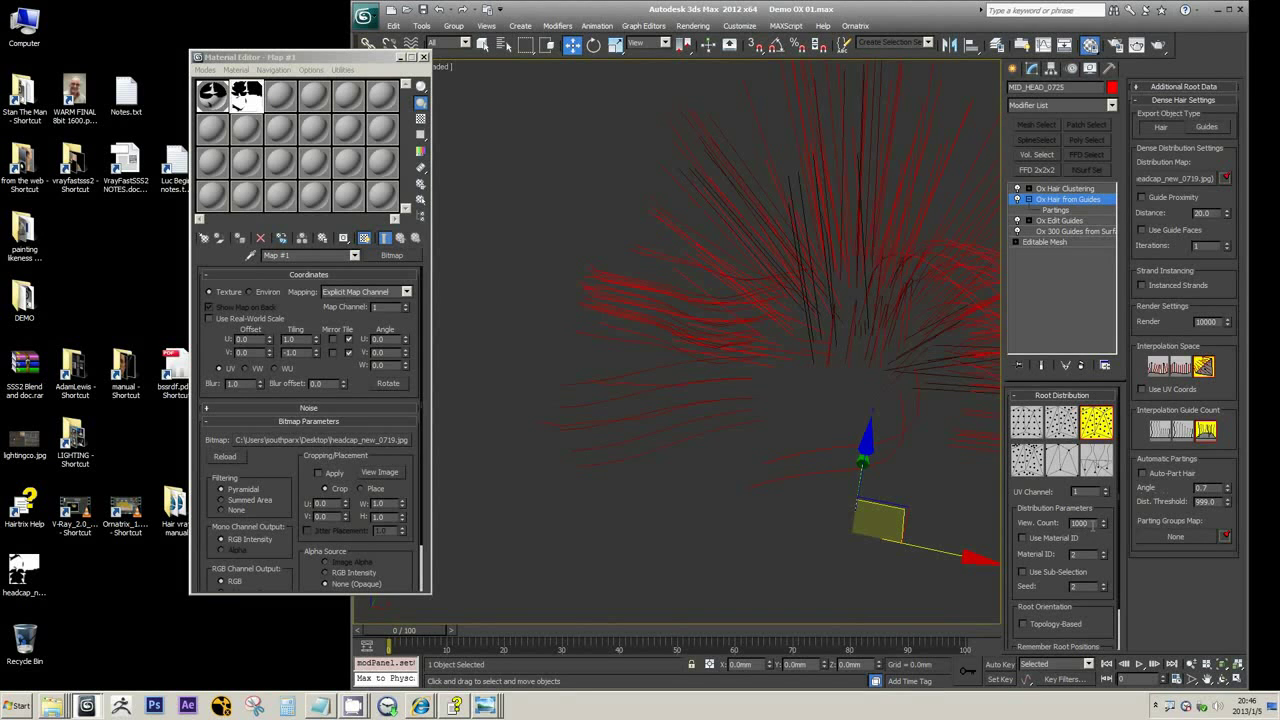
double_click(1084, 523)
middle_click_drag(825, 234, 769, 260)
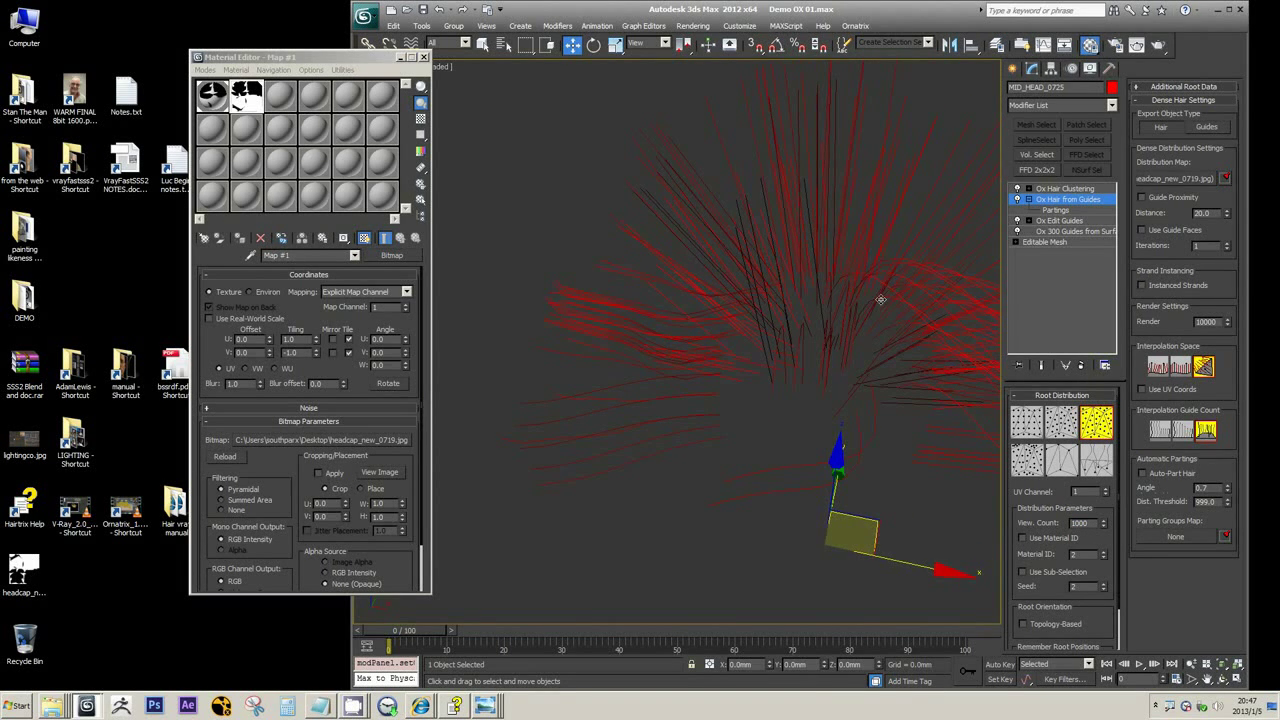
scroll(802, 347, "down", 3)
scroll(802, 347, "up", 2)
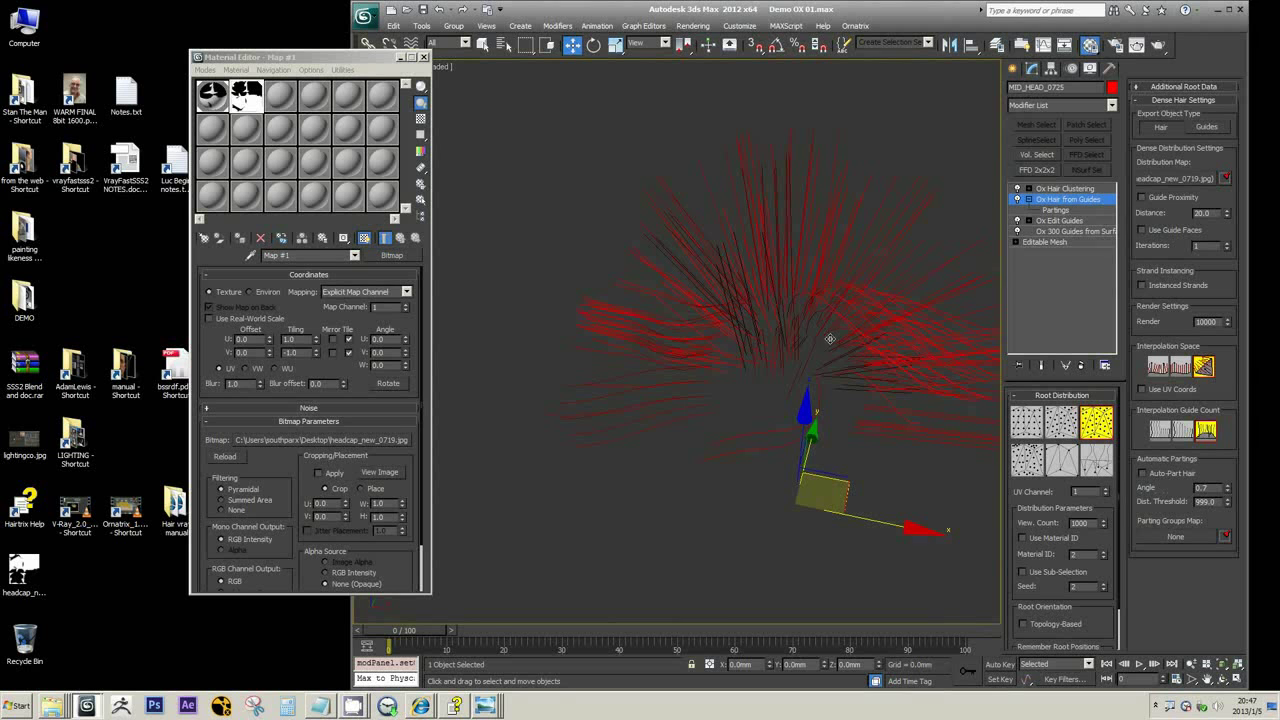
double_click(1212, 321)
key("BackSpace")
double_click(1210, 321)
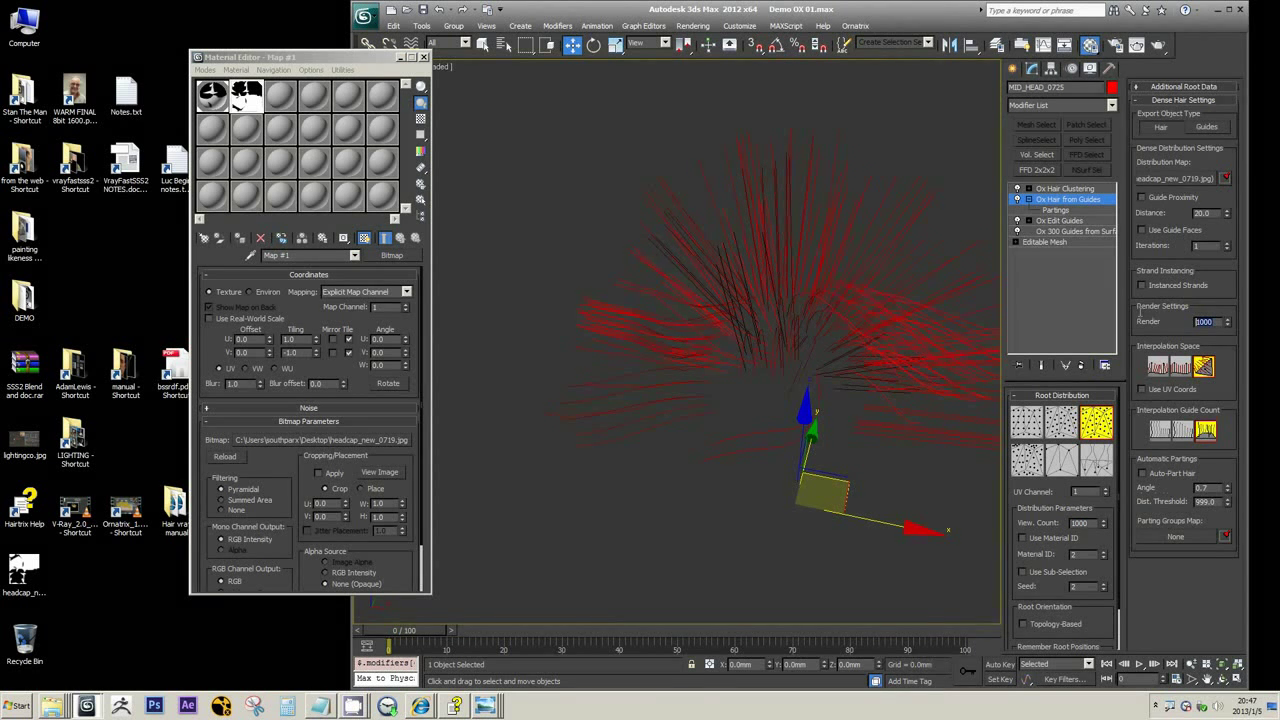
- Rename the Ox Hair from Guides modifier as Ox 1000 Hair from Guides
right_click(1053, 200)
left_click(1066, 206)
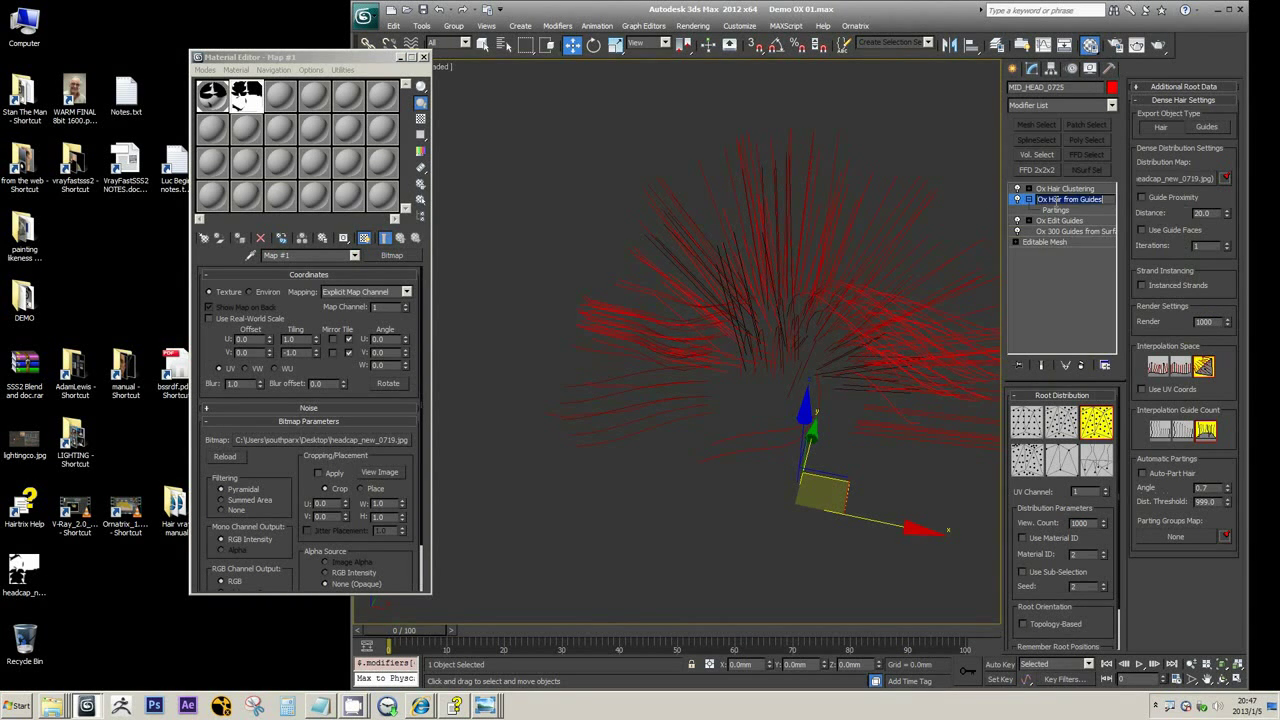
left_click(1050, 199)
type("1000 Hair")
key("Return")
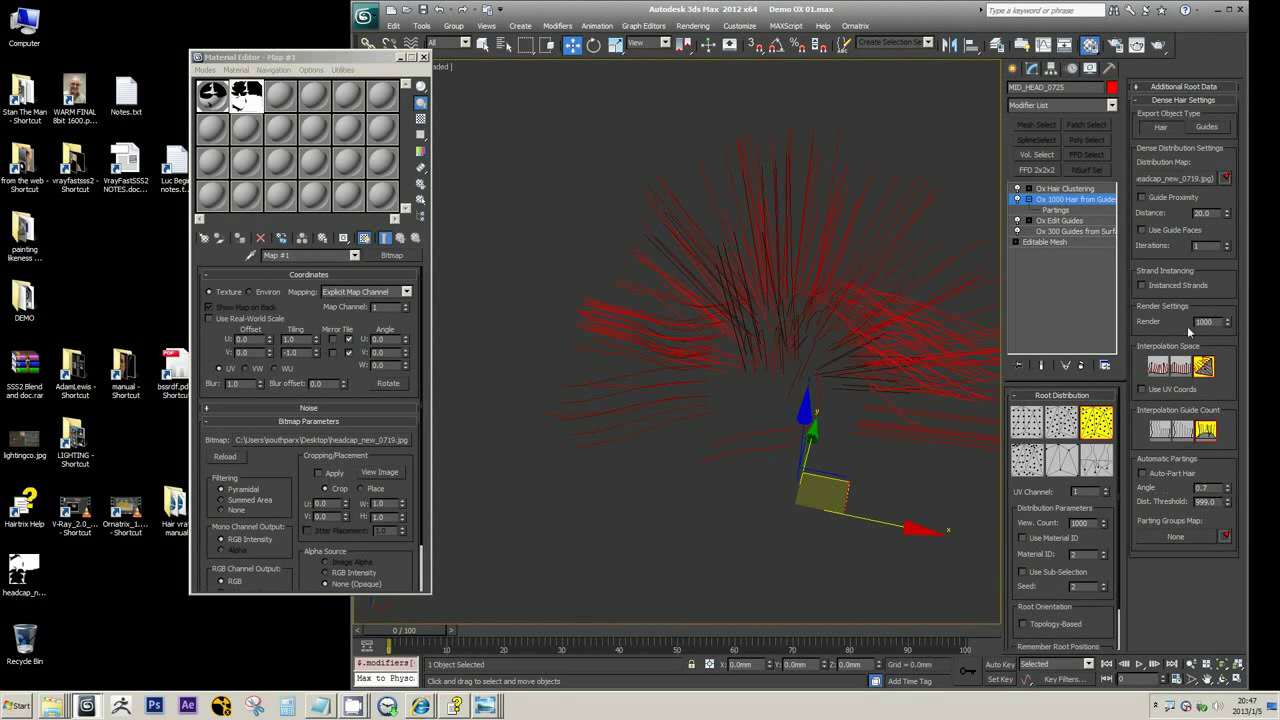
- Set the Ox Hair Clustering generation count to 10, generate the clusters and inspect them around the head
left_click(1068, 188)
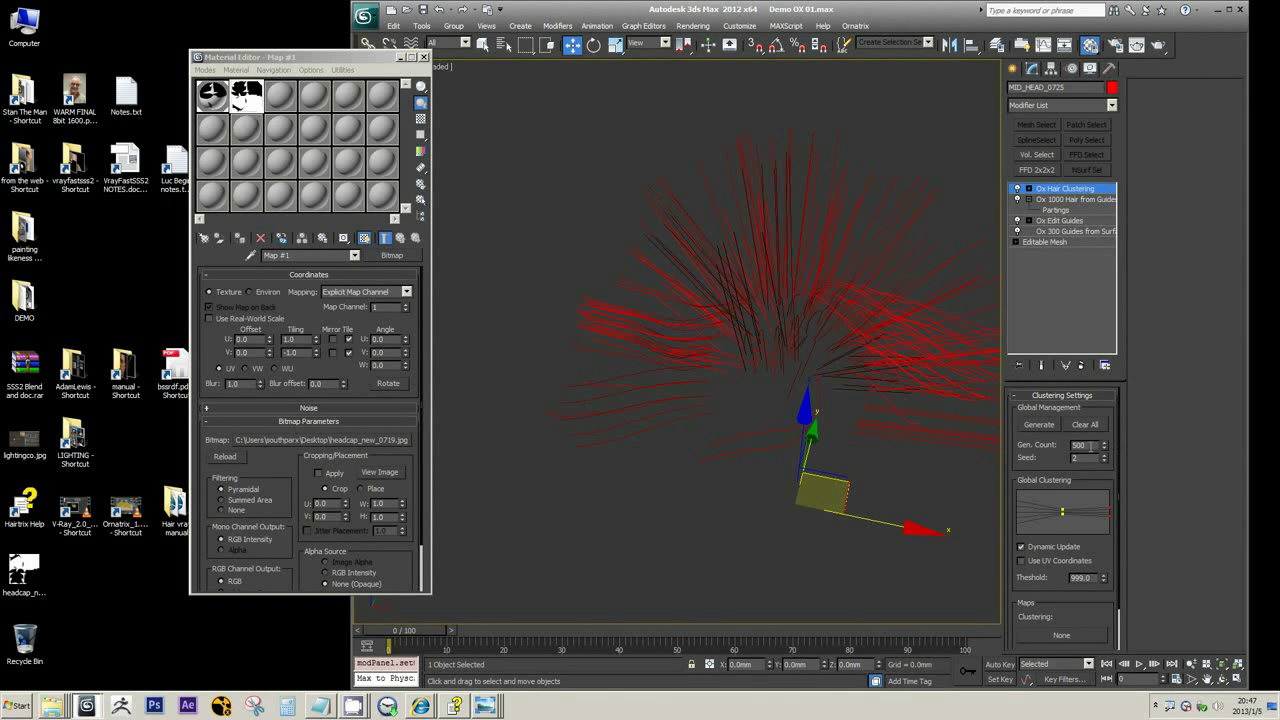
left_click_drag(1090, 446, 1017, 441)
type("30")
middle_click_drag(927, 341, 851, 342)
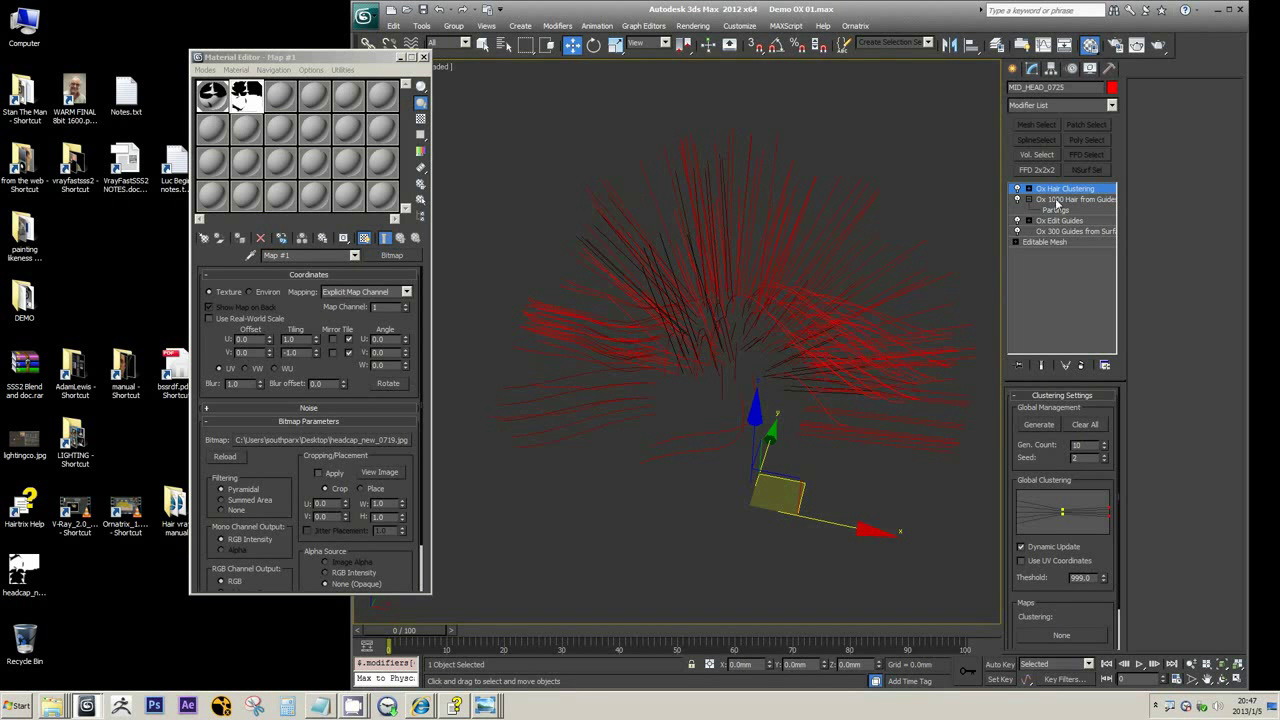
left_click(1040, 425)
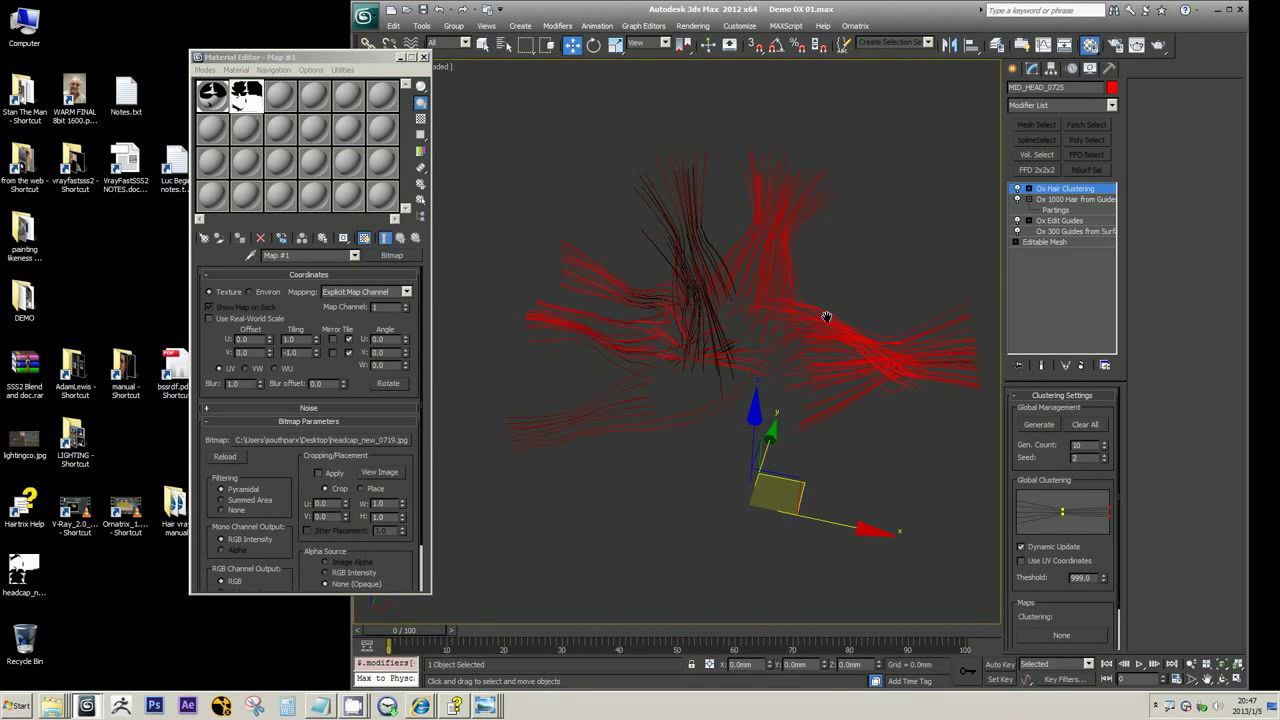
middle_click_drag(860, 279, 897, 493, "alt")
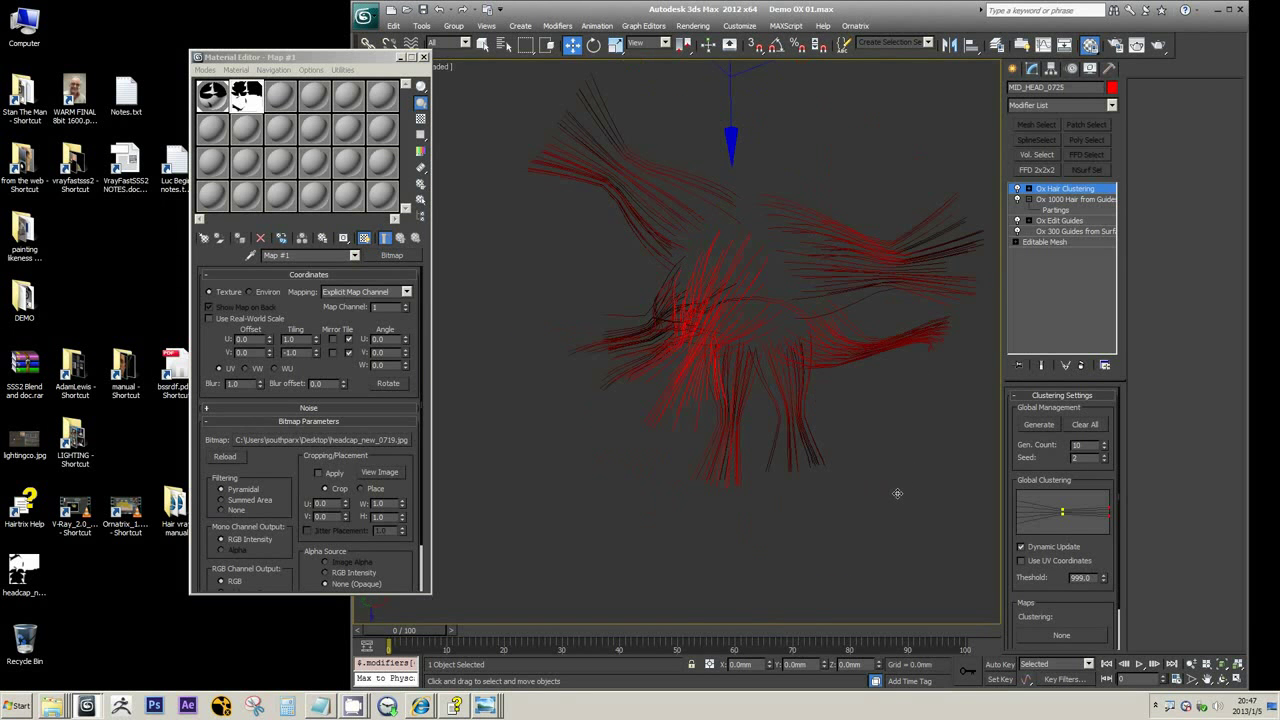
middle_click_drag(809, 266, 782, 319, "alt")
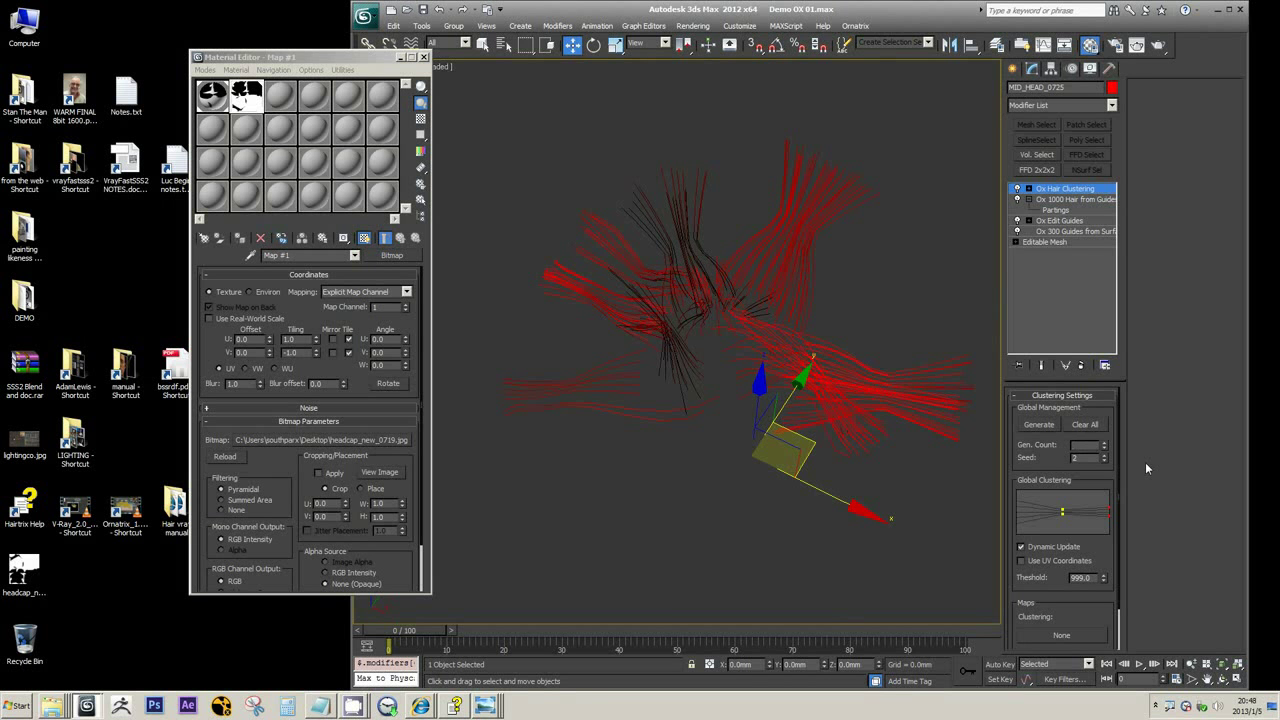
- Regenerate the hair clusters with a generation count of 500 and inspect the clumping
type("500")
key("Return")
left_click(1032, 426)
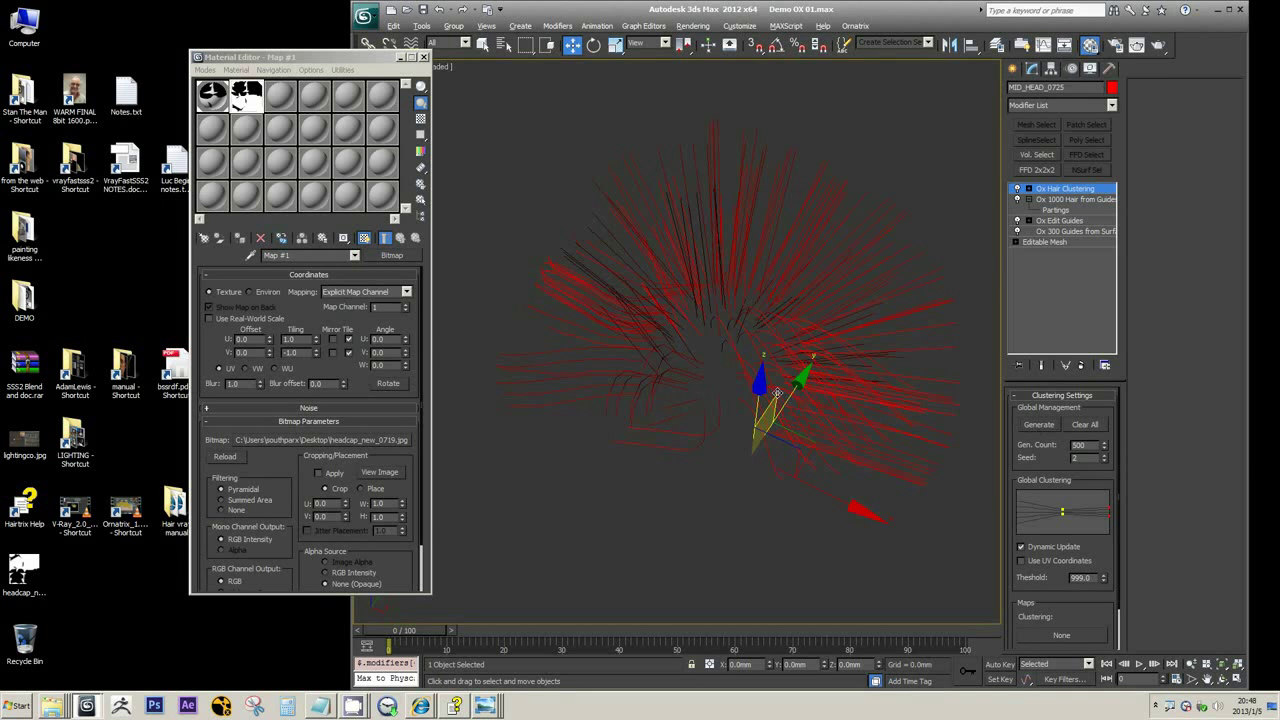
middle_click_drag(777, 393, 785, 366, "alt")
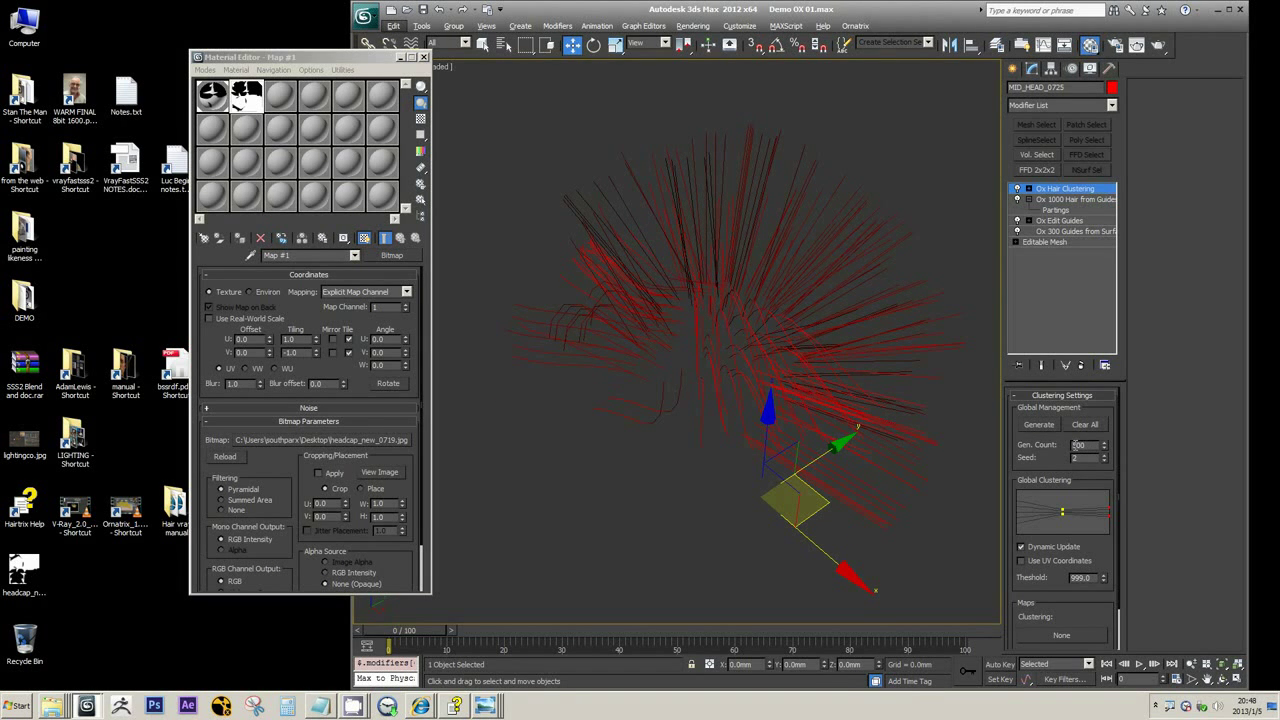
- Reduce the generation count to 100, regenerate the hair clusters and inspect the clumping
type("100")
key("Return")
left_click(1045, 428)
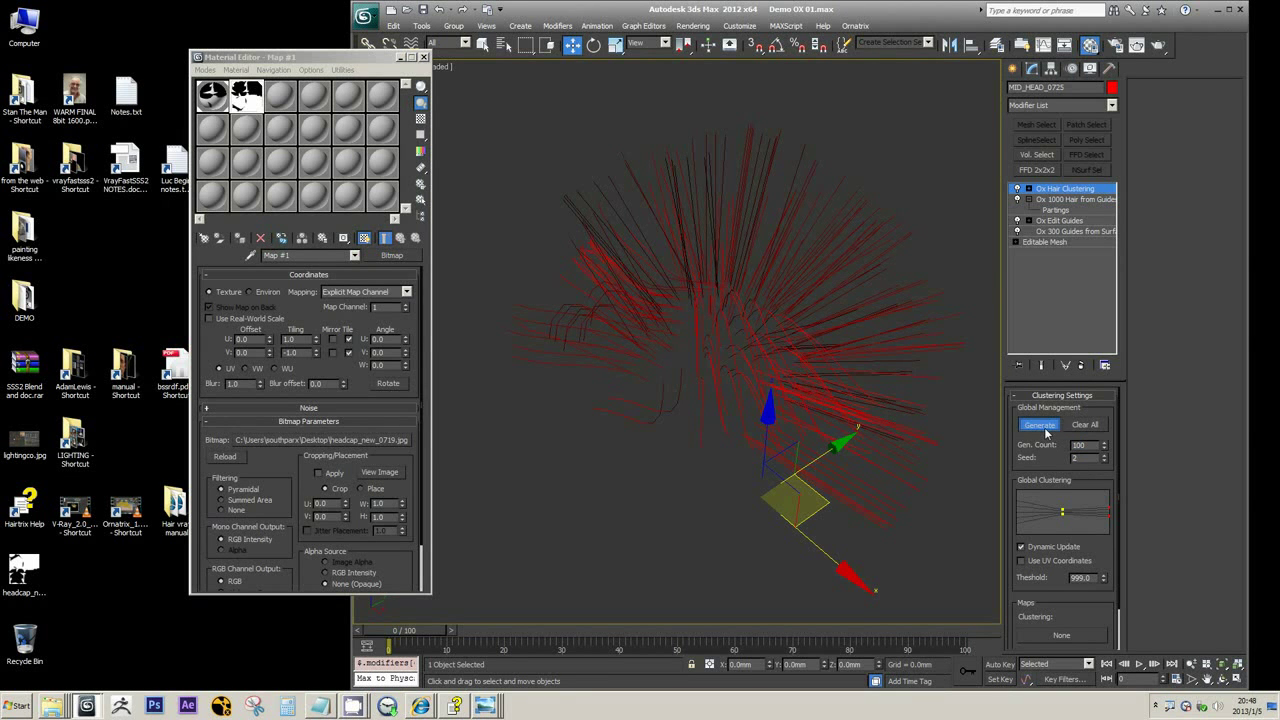
middle_click_drag(738, 370, 763, 338, "alt")
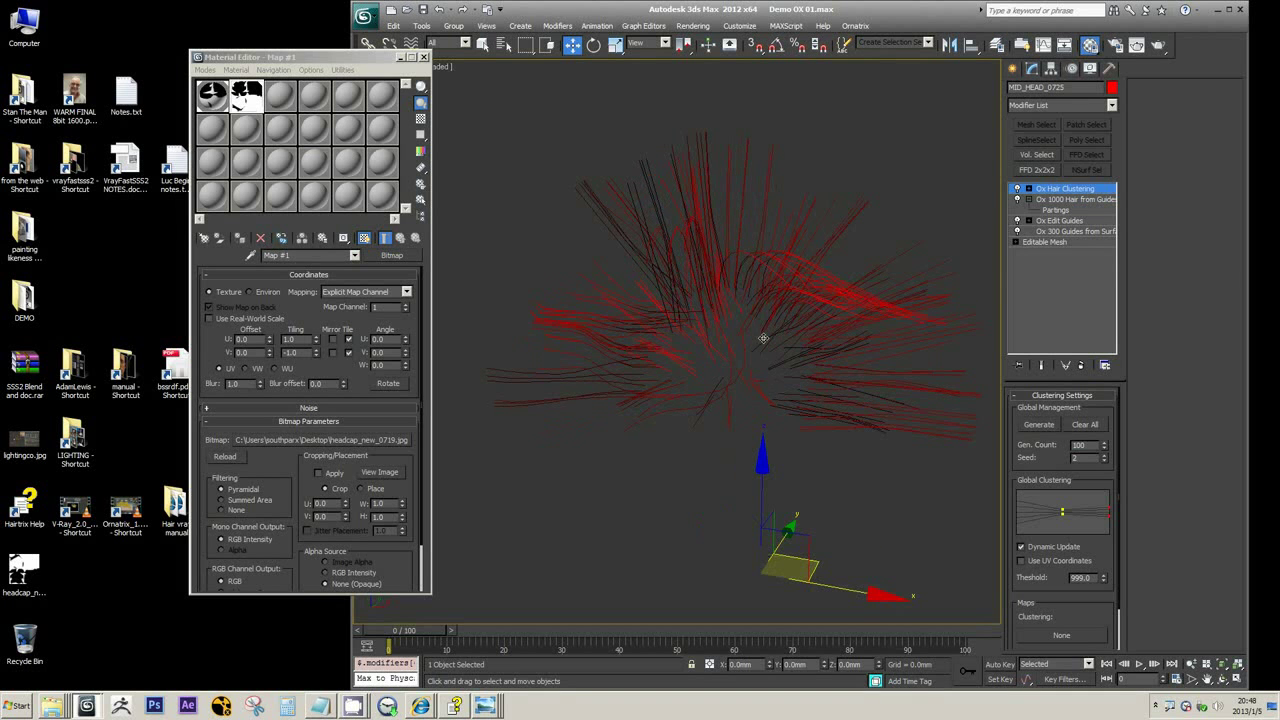
- Lower the generation count to 50, regenerate the hair clusters and inspect the clumping
left_click_drag(1089, 445, 1050, 440)
type("50")
left_click(1040, 426)
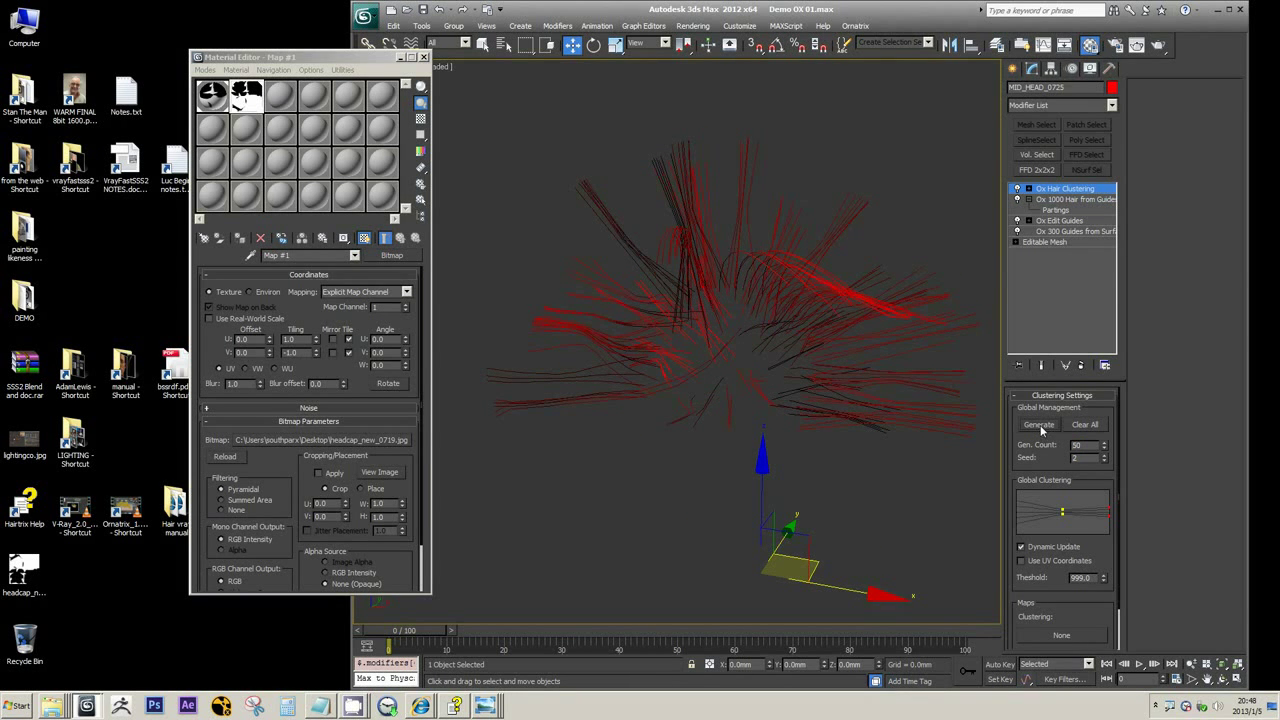
middle_click_drag(617, 297, 653, 229, "alt")
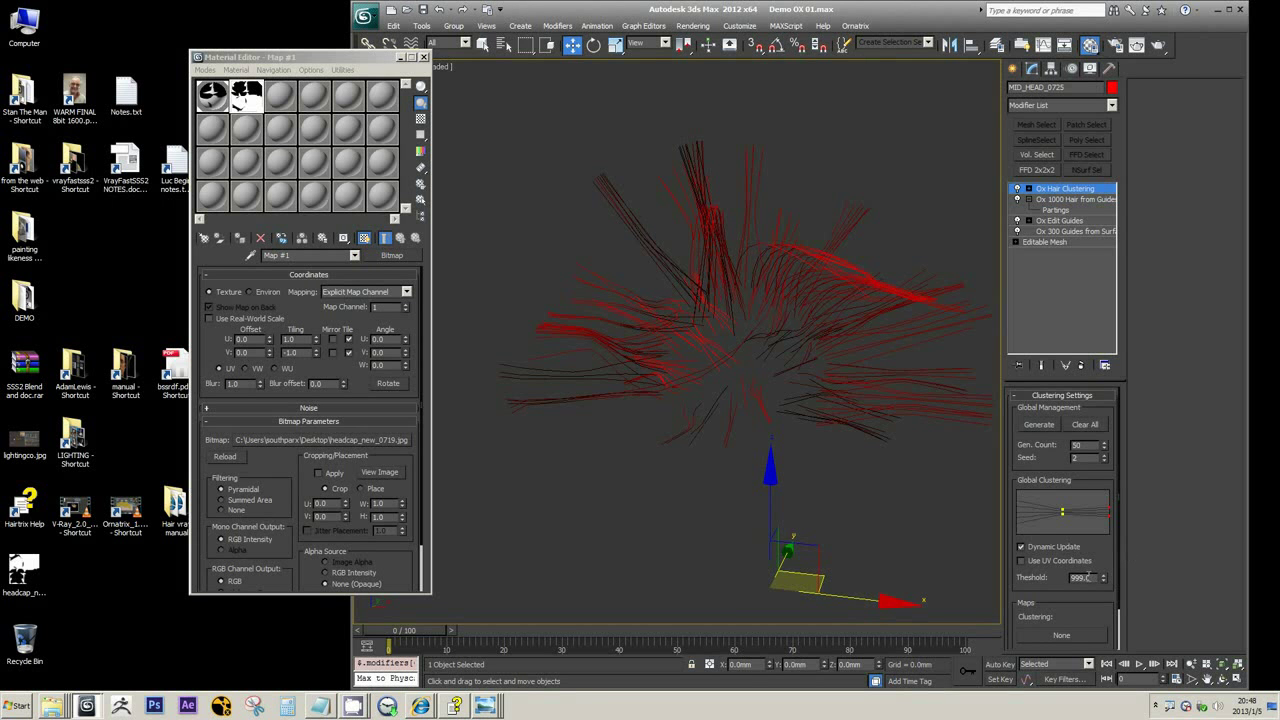
scroll(1030, 585, "down", 2)
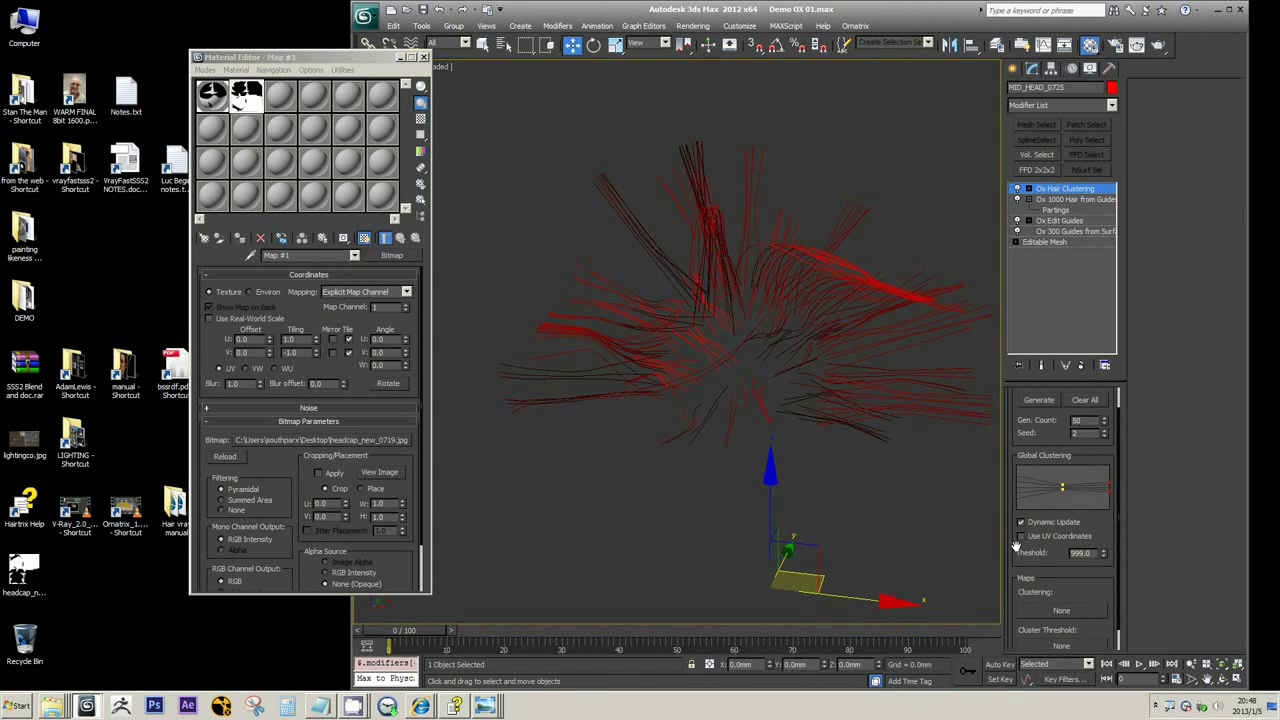
scroll(1016, 524, "up", 2)
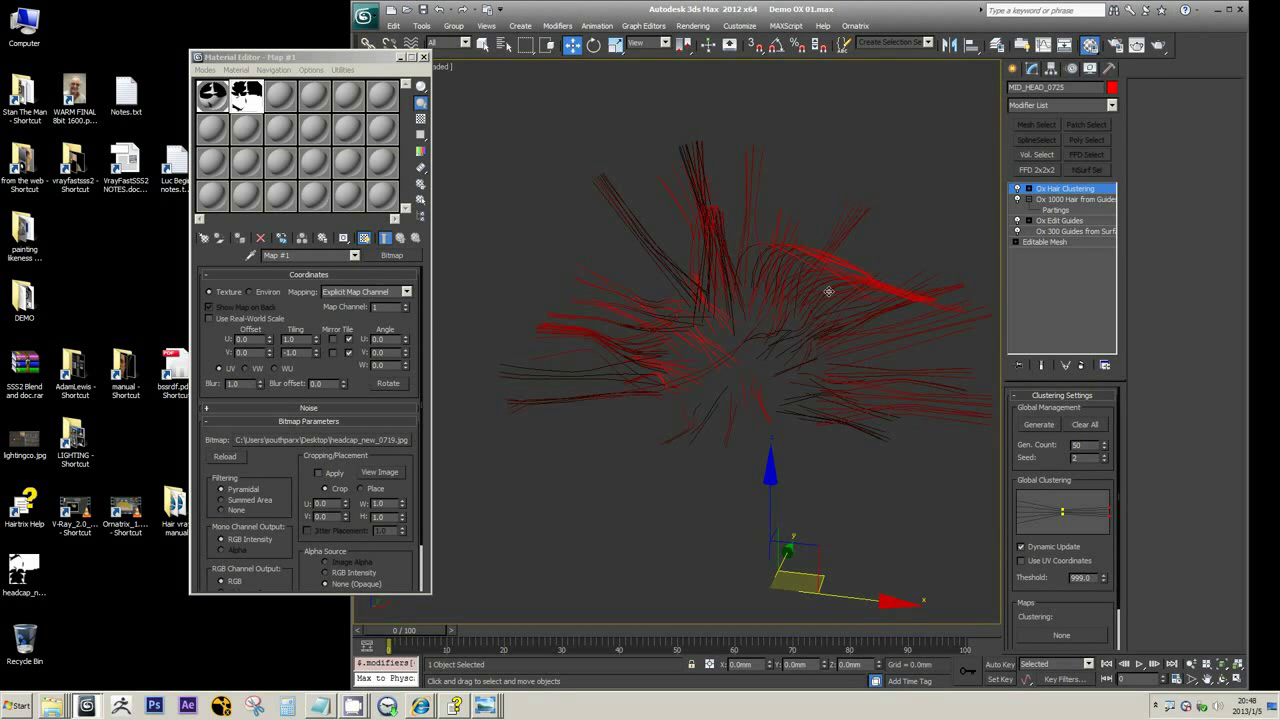
middle_click_drag(826, 289, 832, 358)
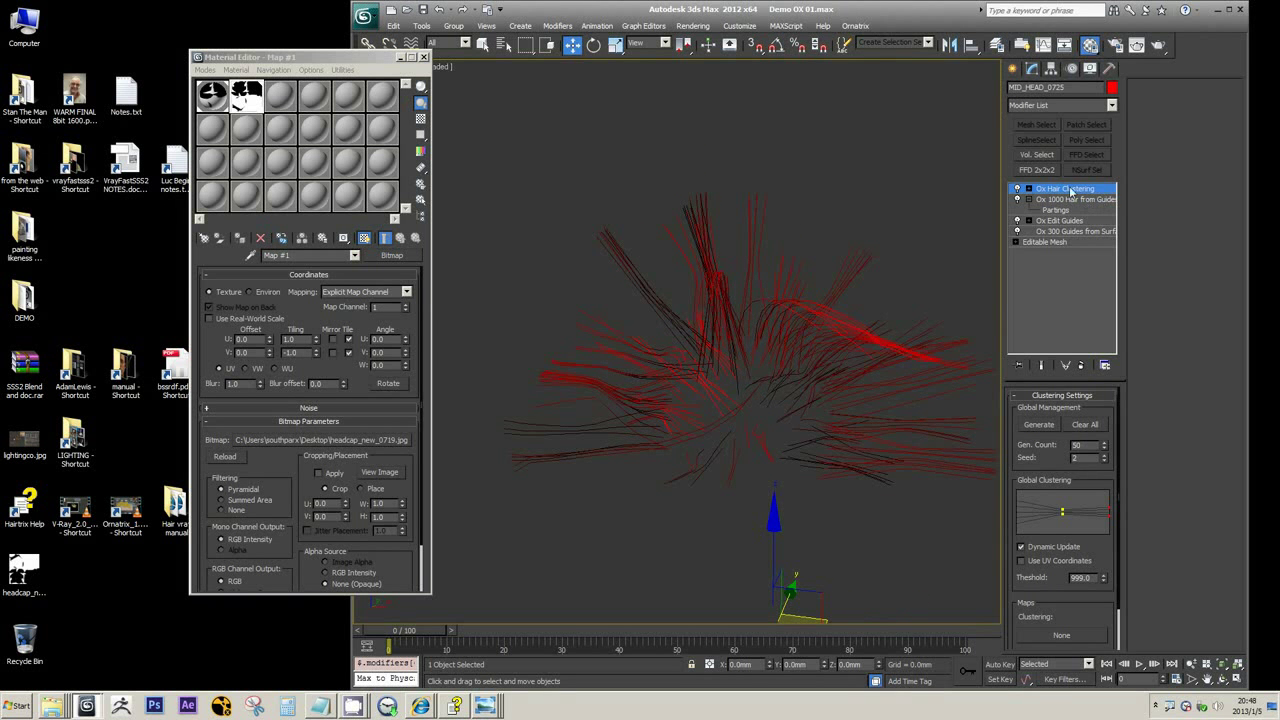
left_click(1029, 190)
left_click(1029, 190)
left_click(1112, 104)
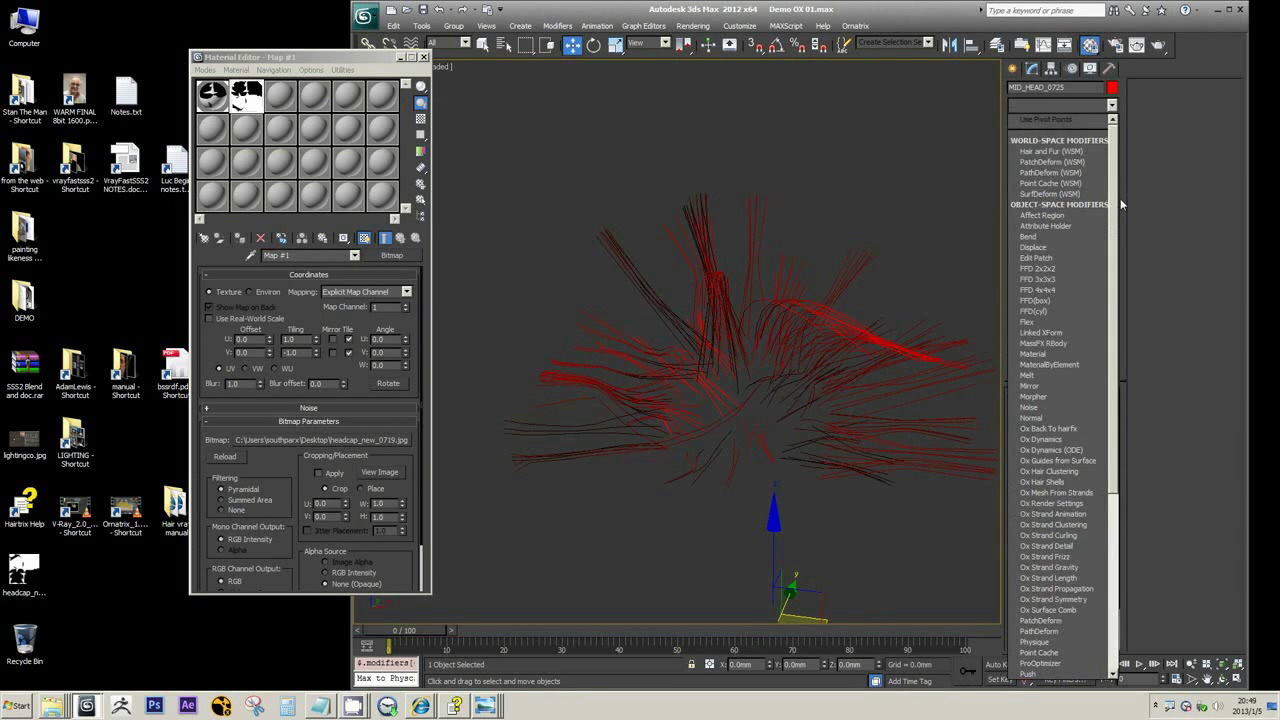
scroll(1118, 305, "down", 5)
scroll(1118, 305, "down", 1)
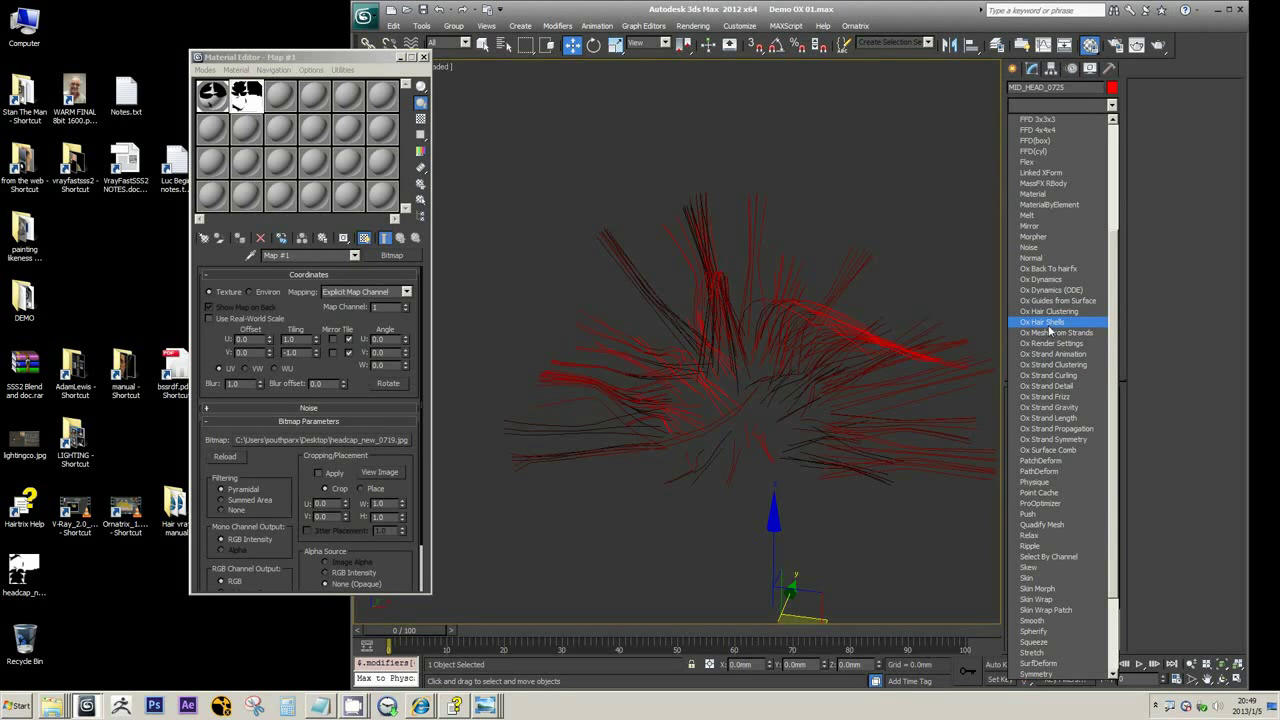
- Switch to the Hairtrix Reference Guide, search for "hair shell" and open the Ox Hair Shells Modifier topic
left_click(450, 708)
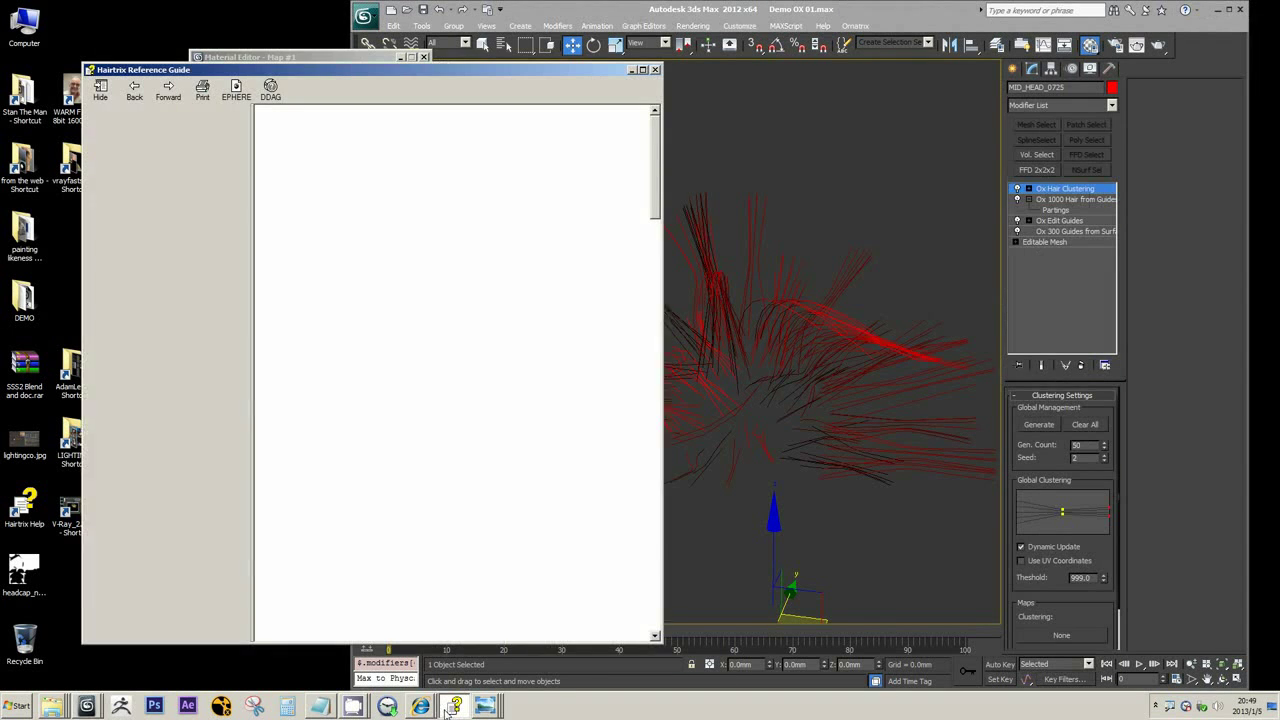
left_click_drag(2, 152, 4, 153)
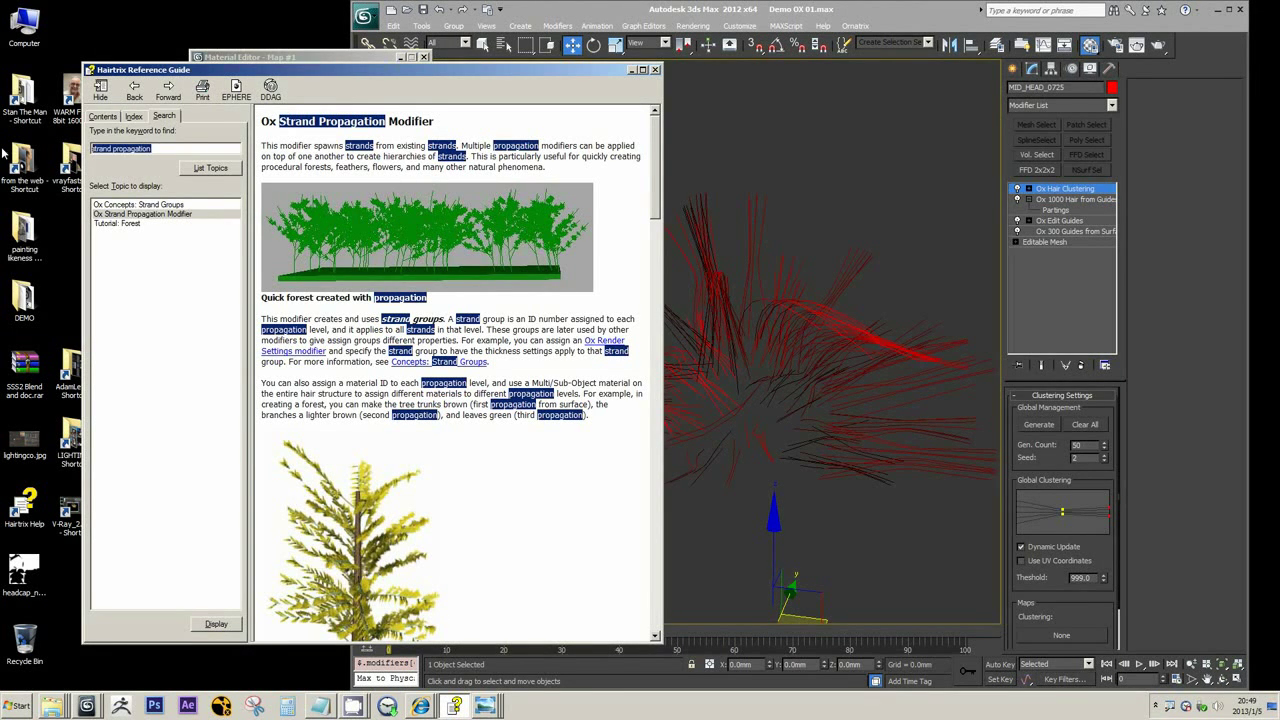
type("hair shell")
key("Return")
left_click(128, 214)
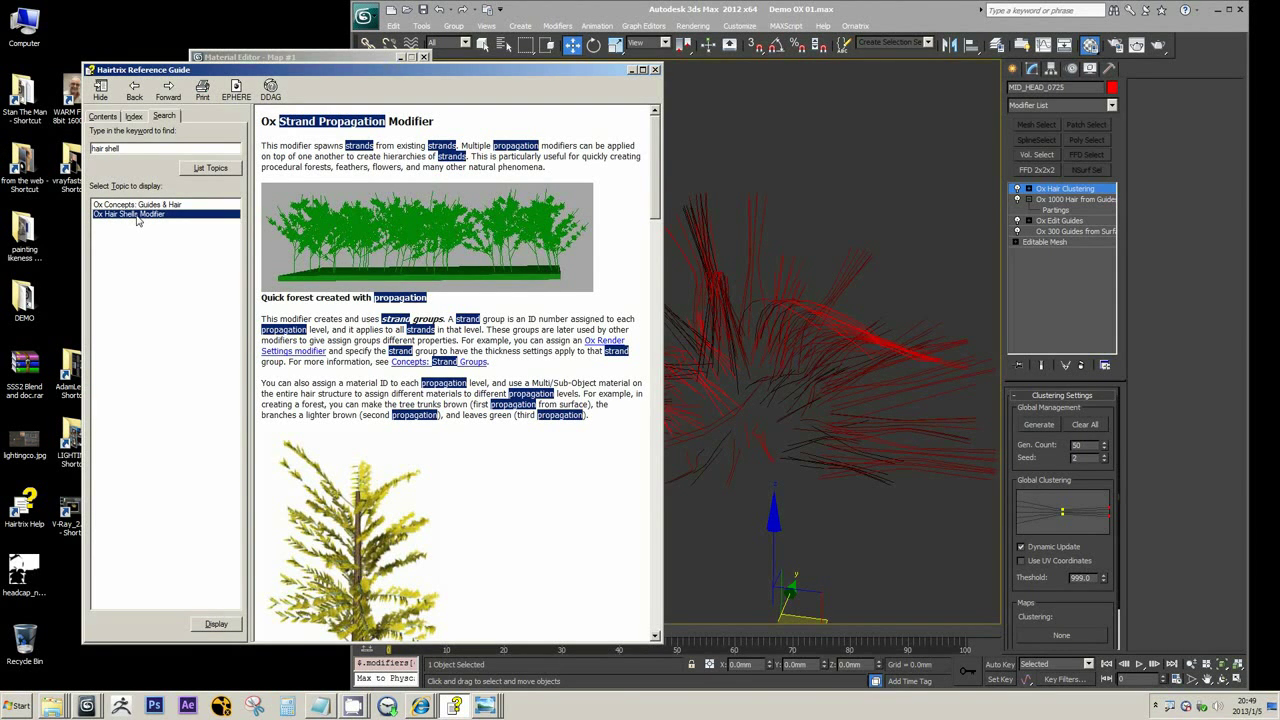
double_click(137, 215)
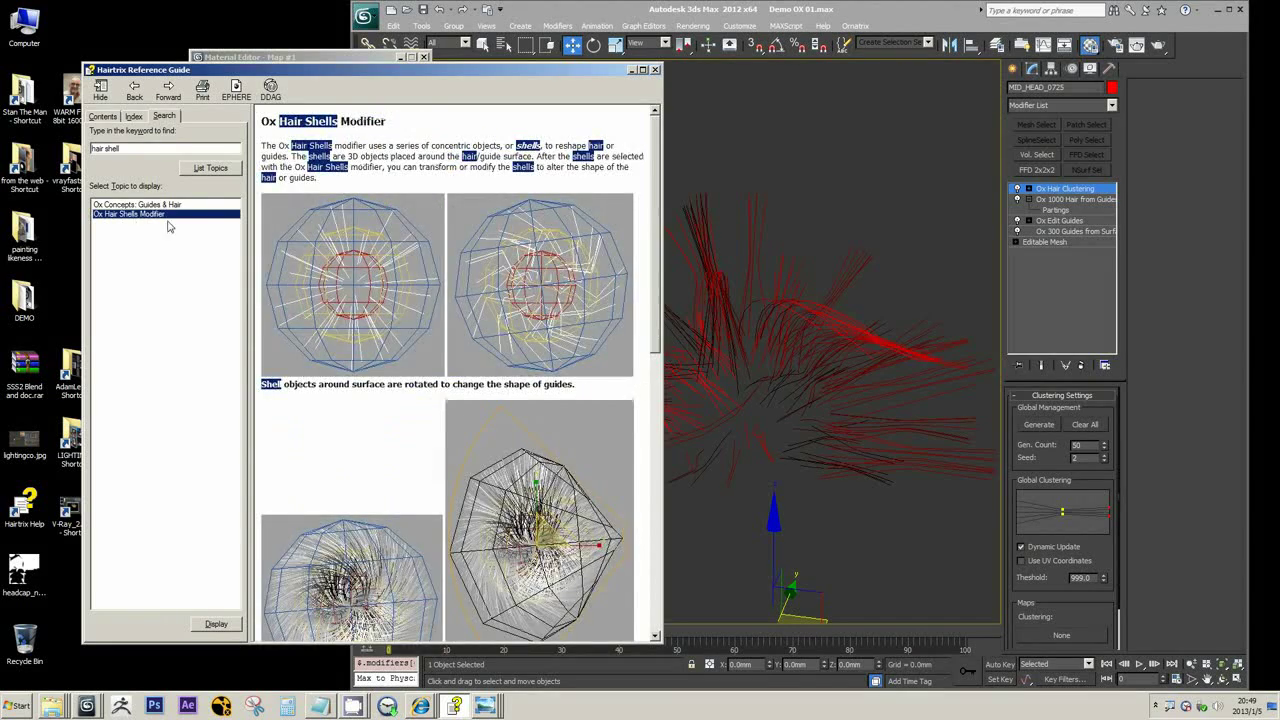
- Read through the Ox Hair Shells description and its shell options, and put the reference guide away
scroll(400, 300, "down", 10)
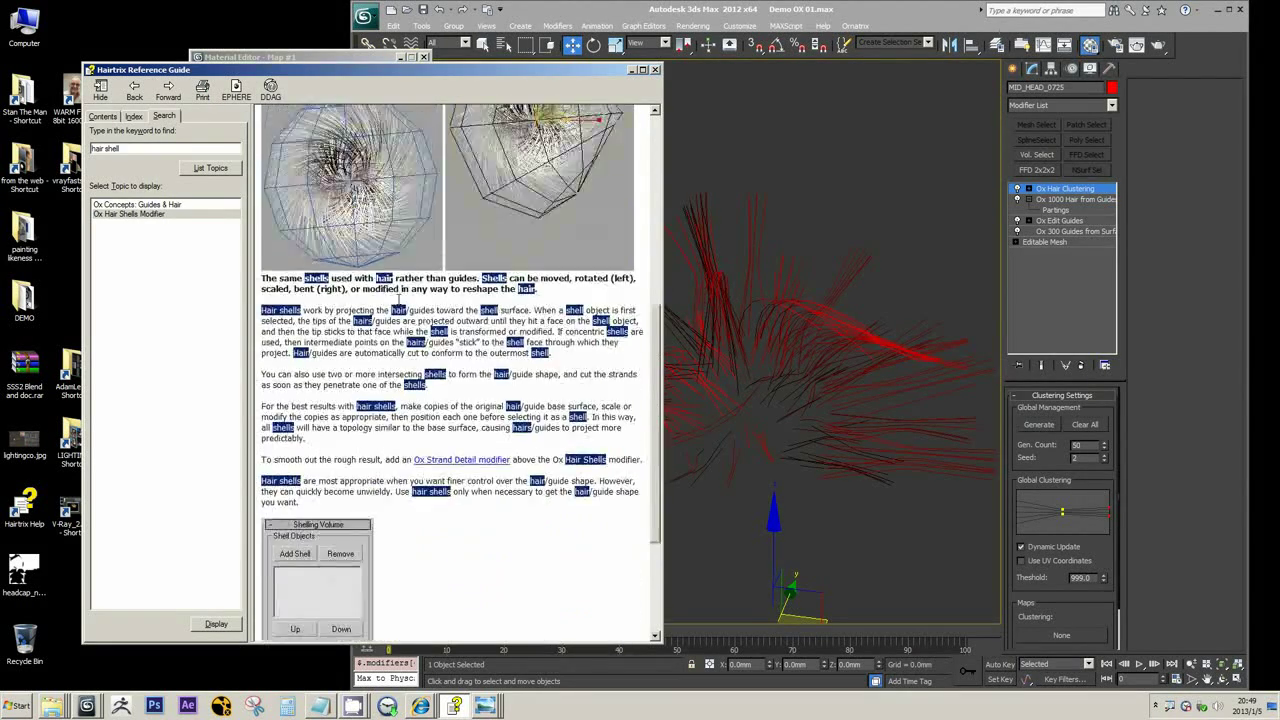
scroll(405, 310, "up", 5)
scroll(420, 337, "down", 2)
scroll(420, 337, "down", 8)
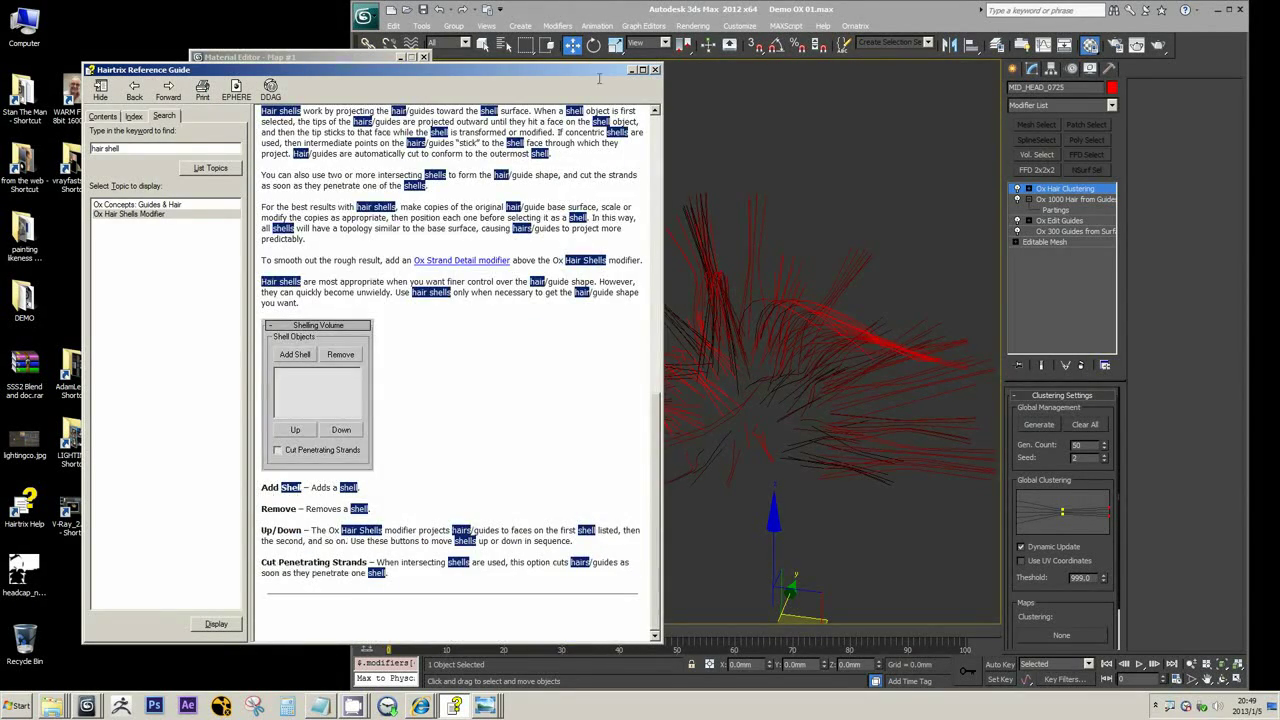
left_click(631, 71)
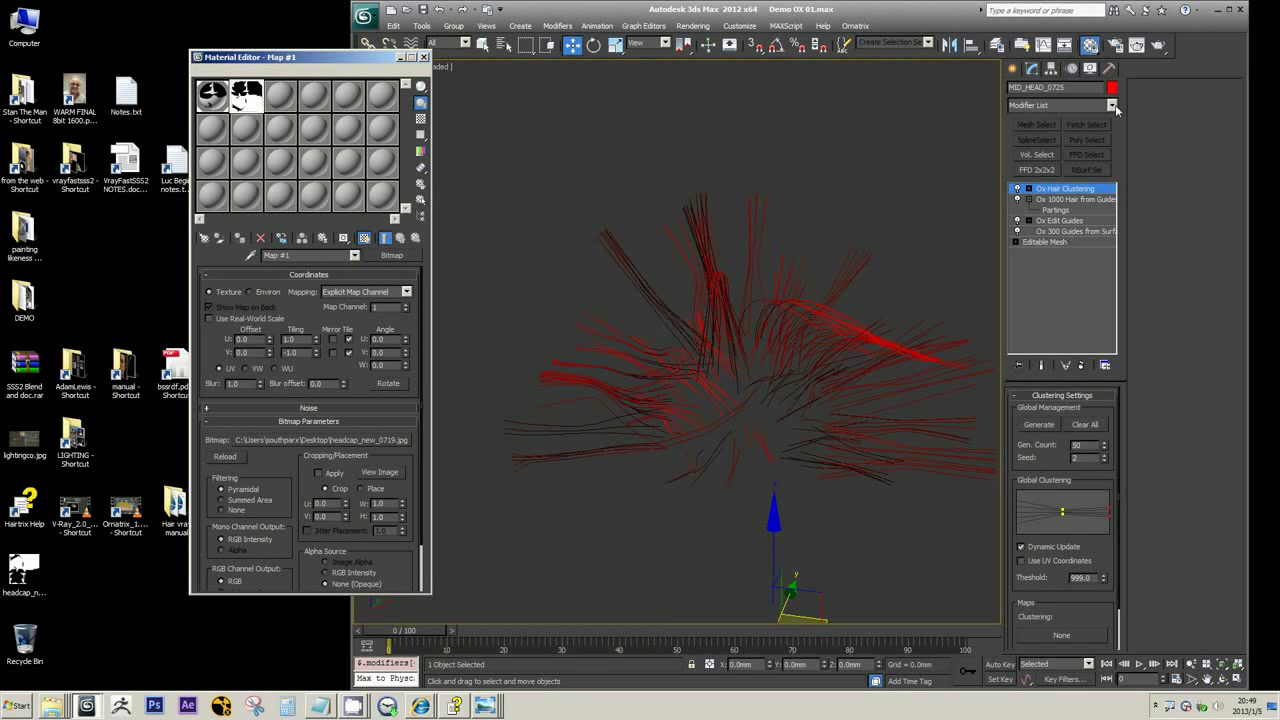
- Add an Ox Mesh From Strands modifier above Ox Hair Clustering and enable Export Guide Mesh Data
left_click(1111, 105)
scroll(1116, 165, "down", 7)
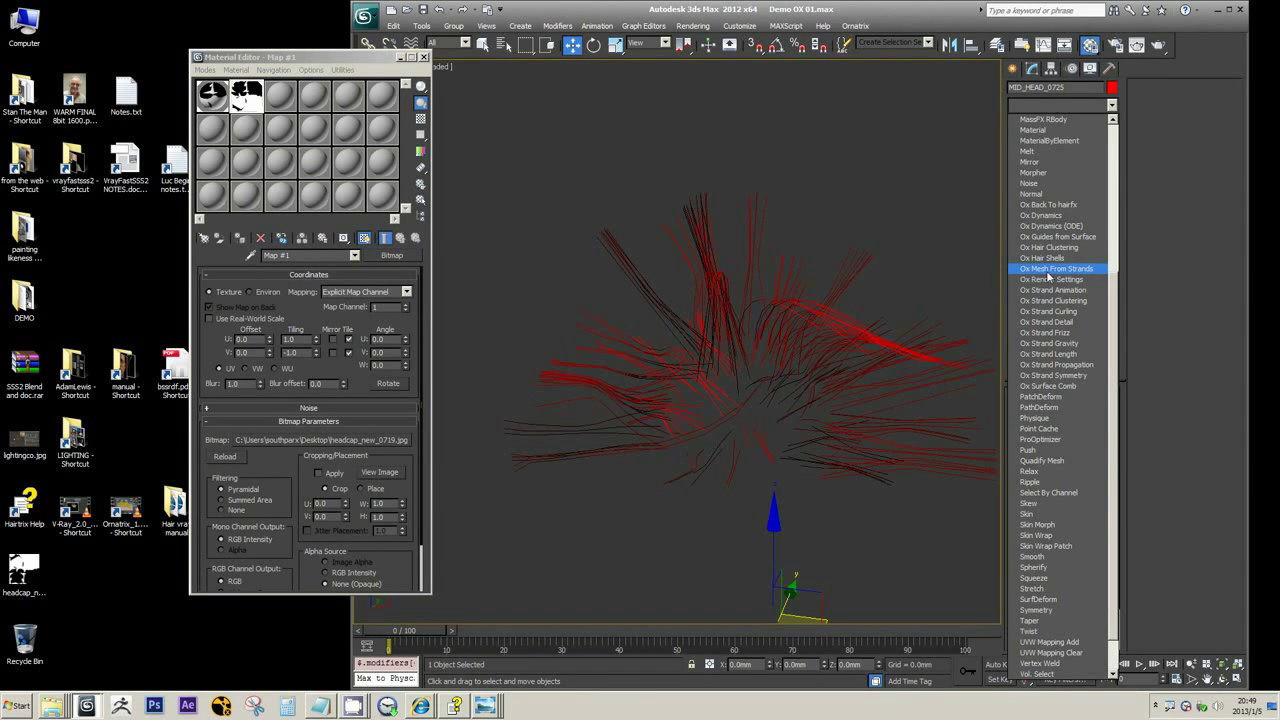
left_click(1048, 270)
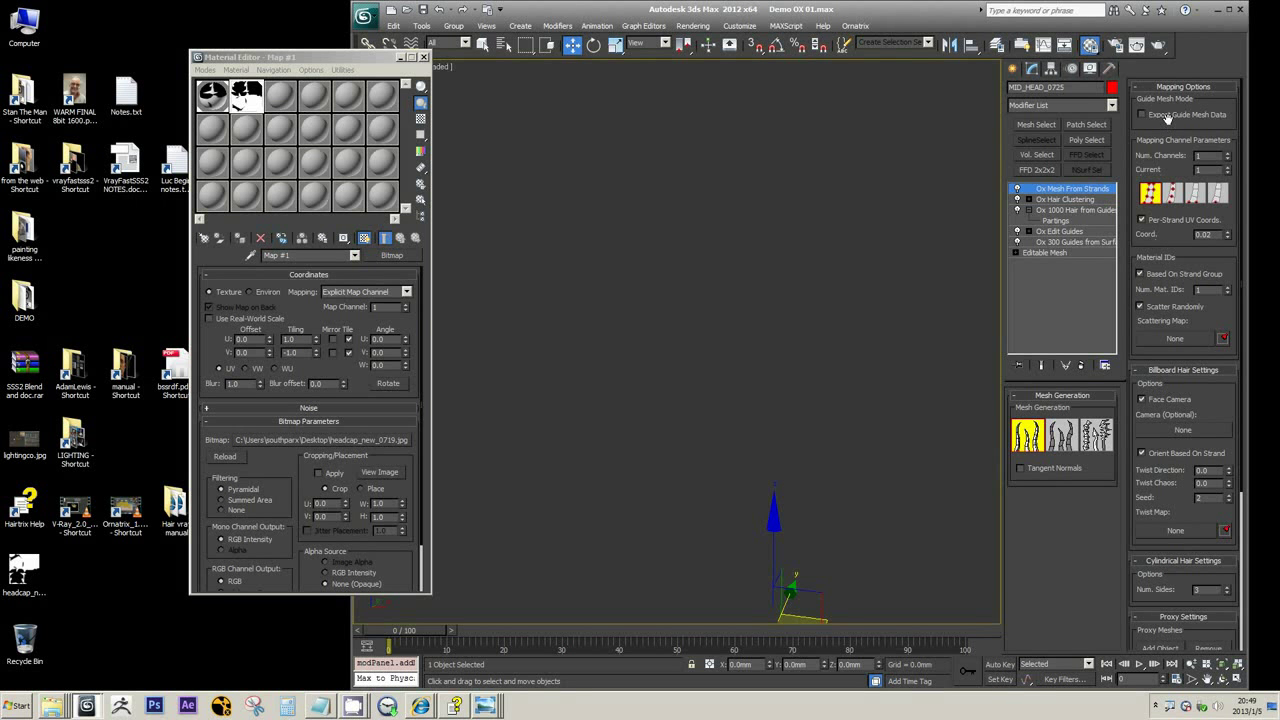
left_click(1165, 117)
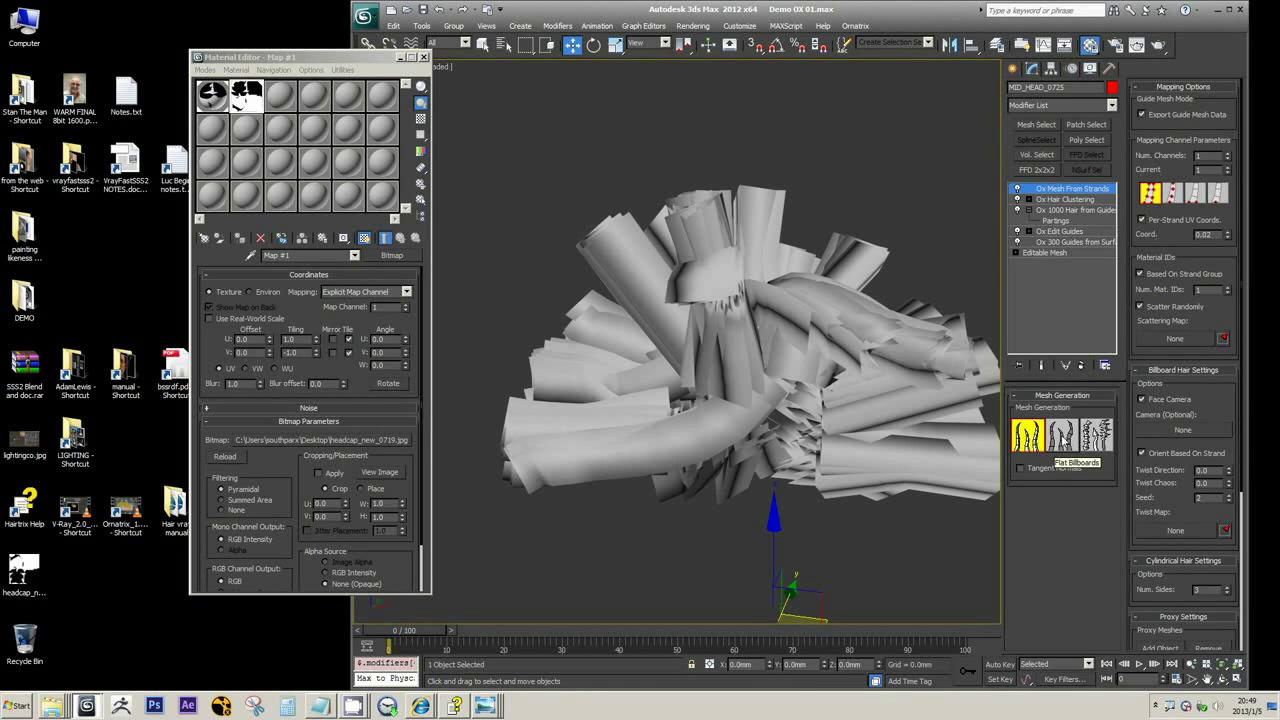
- Set the strand mesh generation to Flat Billboards and display the mesh with edged faces
left_click(1062, 440)
key("F4")
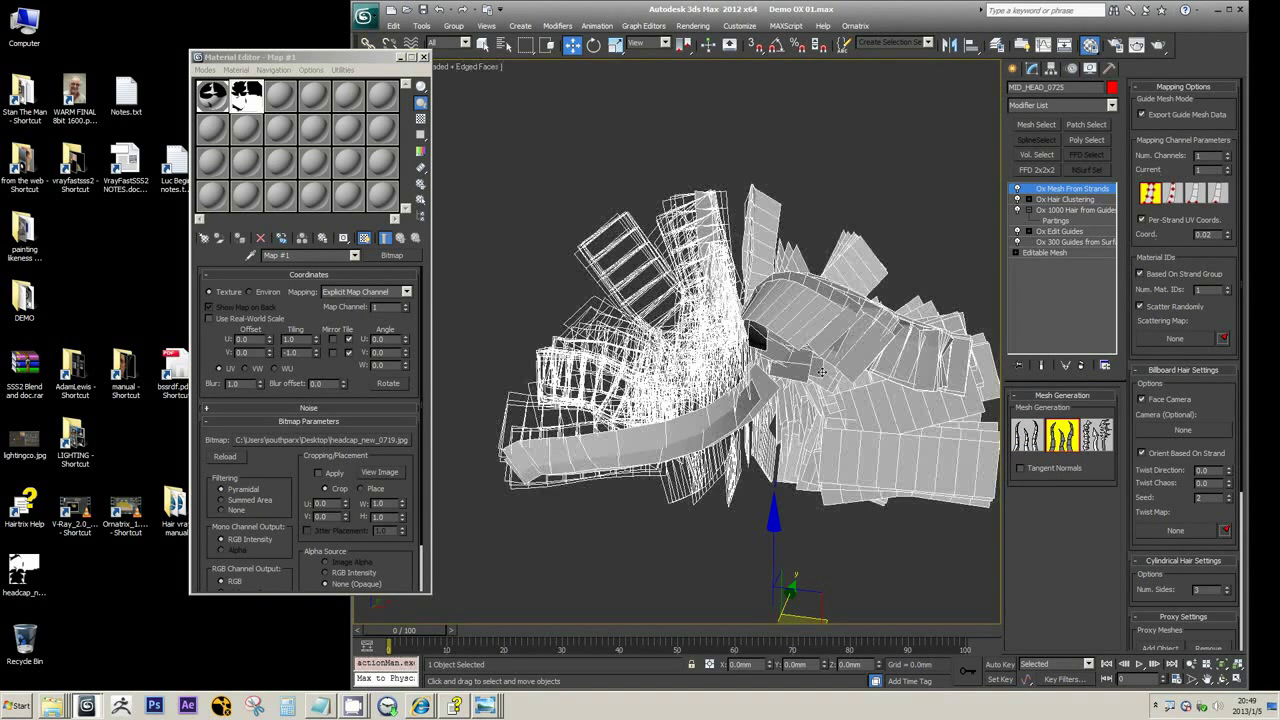
- Turn Ox Mesh From Strands off to examine the clustered strands beneath it, and turn it back on
left_click(1018, 190)
left_click(1051, 200)
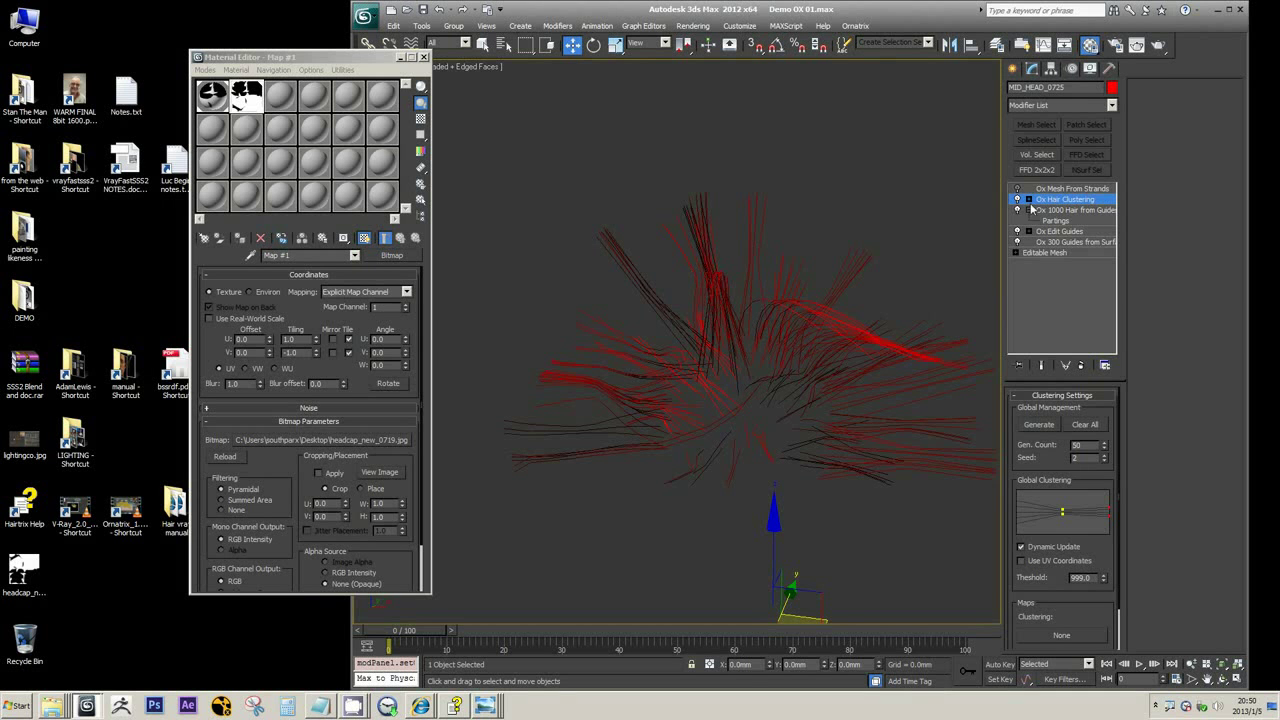
left_click(1070, 189)
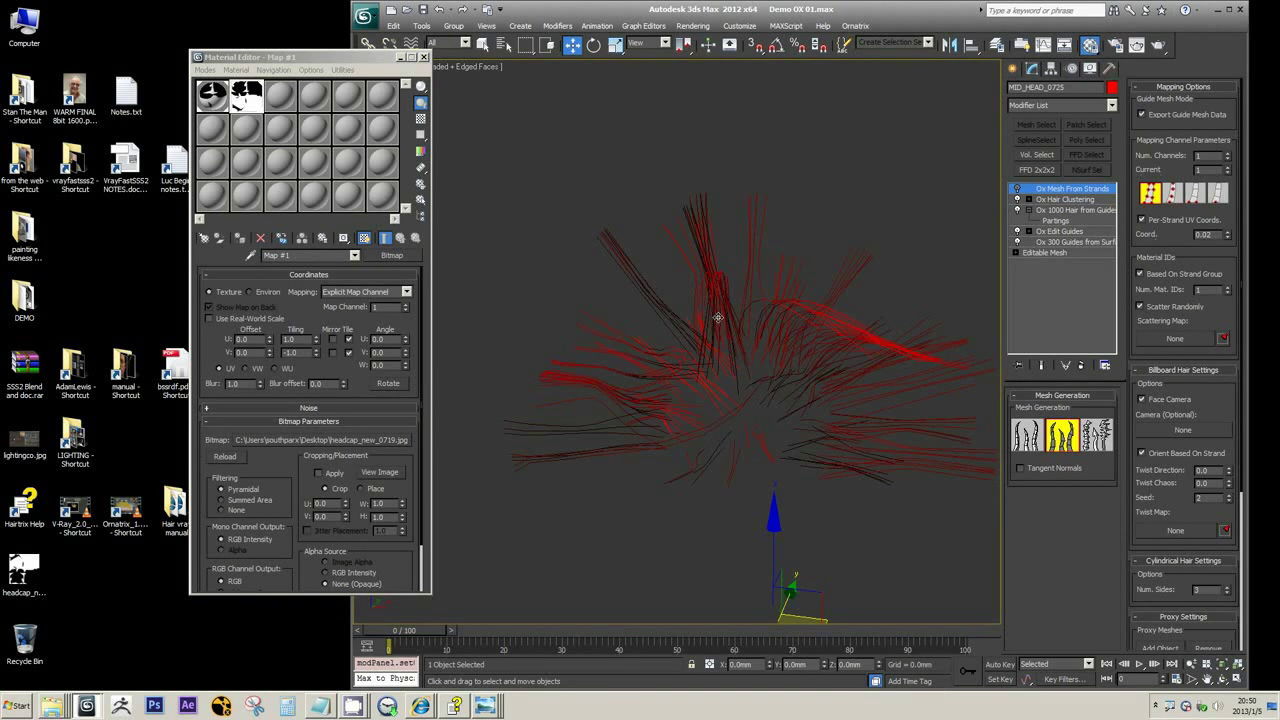
scroll(717, 317, "up", 2)
mouse_move(717, 317)
middle_mouse_down()
mouse_move(594, 256)
mouse_move(706, 306)
middle_mouse_up()
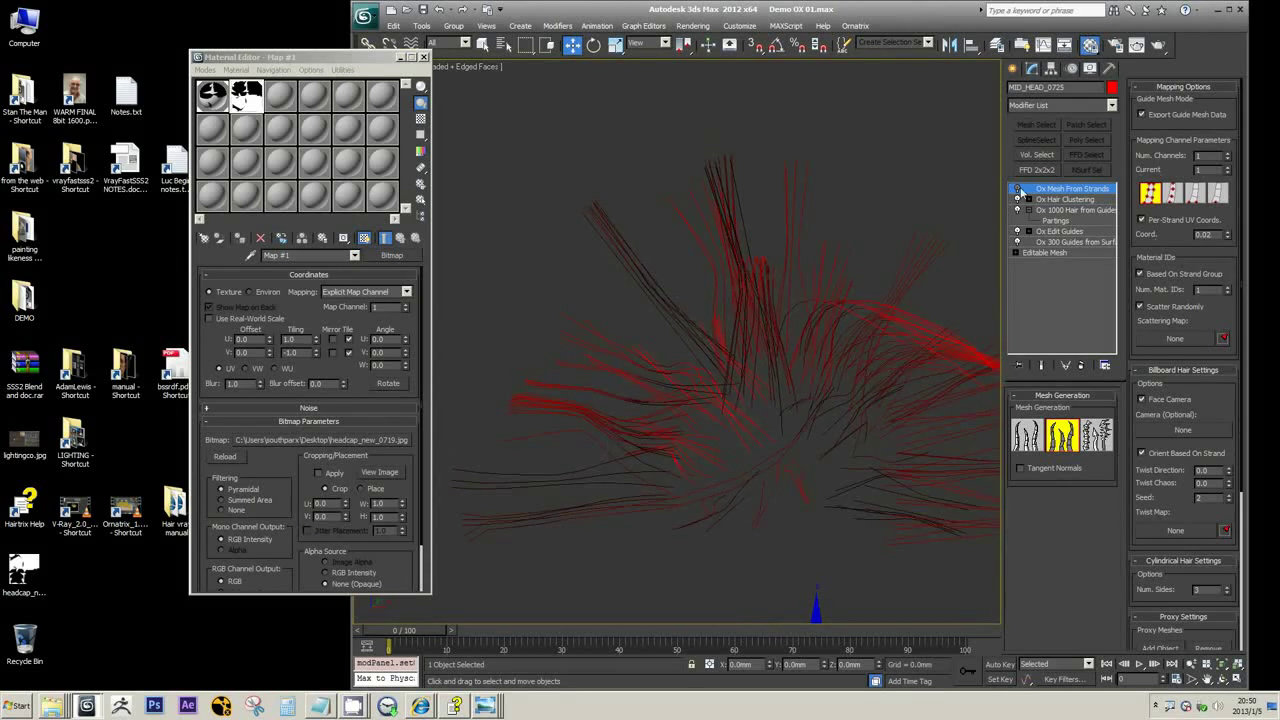
left_click(1017, 190)
middle_click_drag(608, 290, 645, 303)
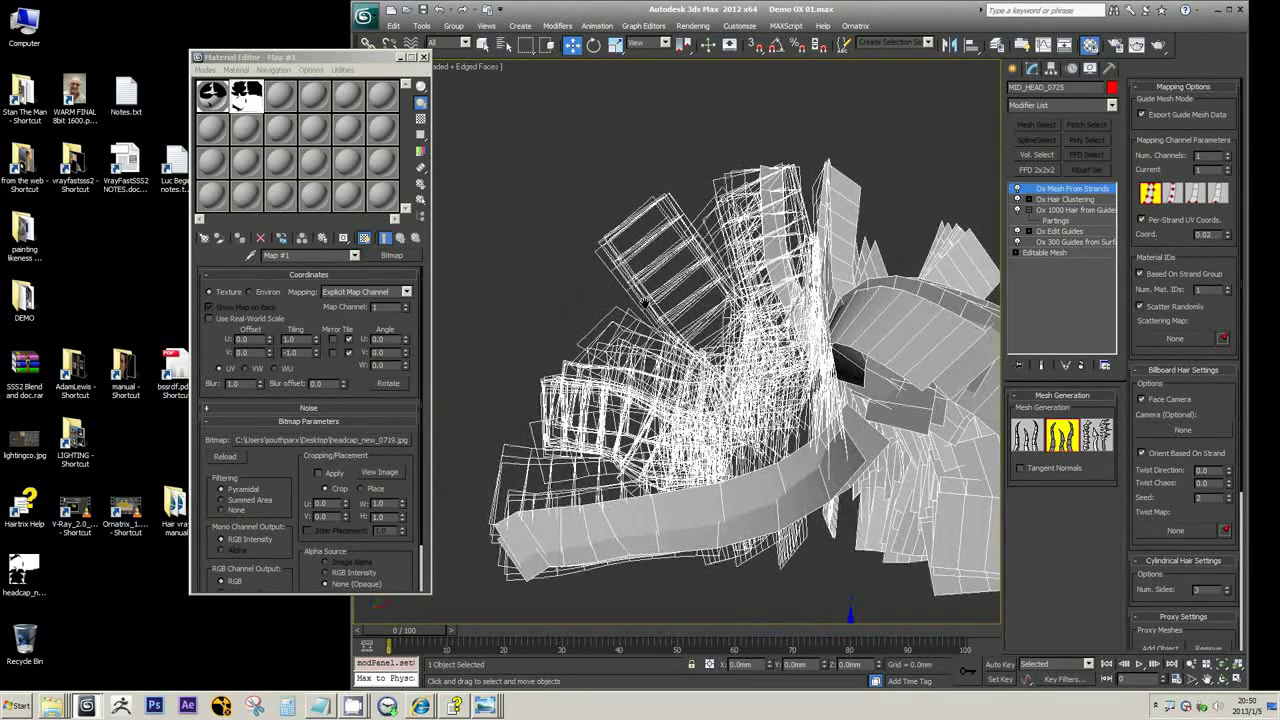
- Toggle the viewport between wireframe and shaded display and examine the flat billboard strips around the head
key("F3")
scroll(646, 303, "down", 2)
key("F3")
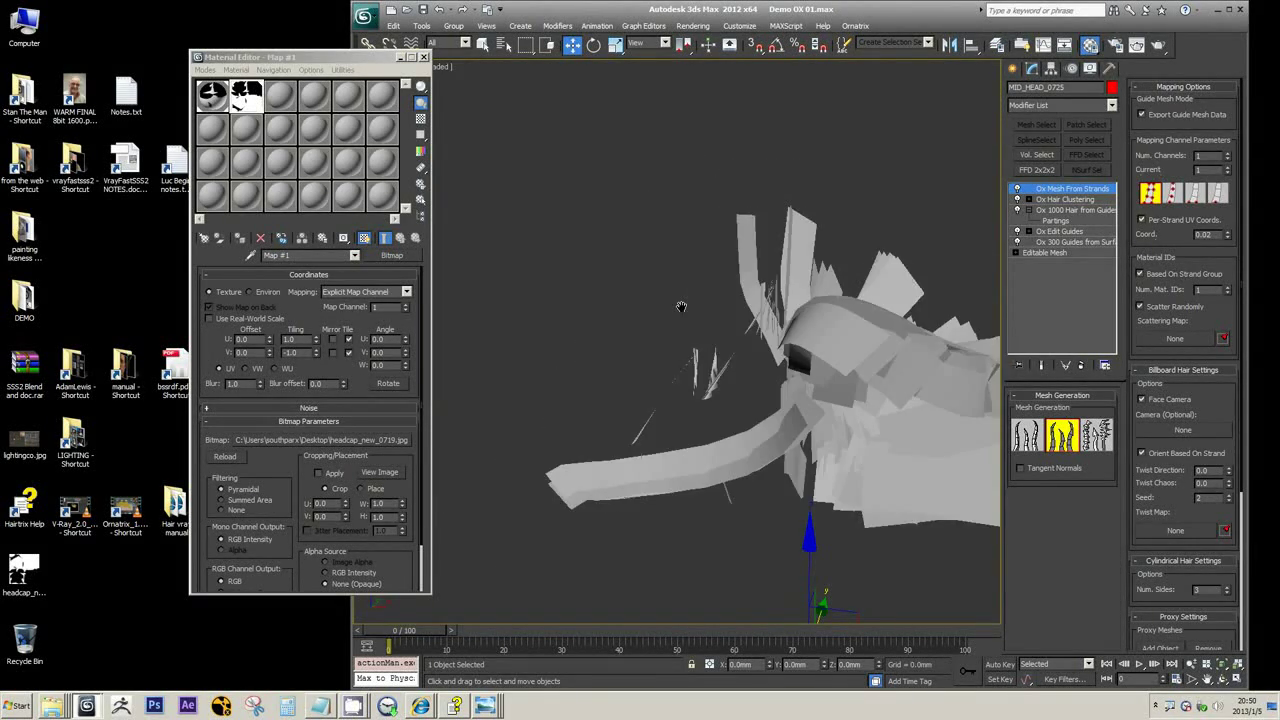
key("F3")
key("F3")
middle_click_drag(684, 313, 712, 400, "alt")
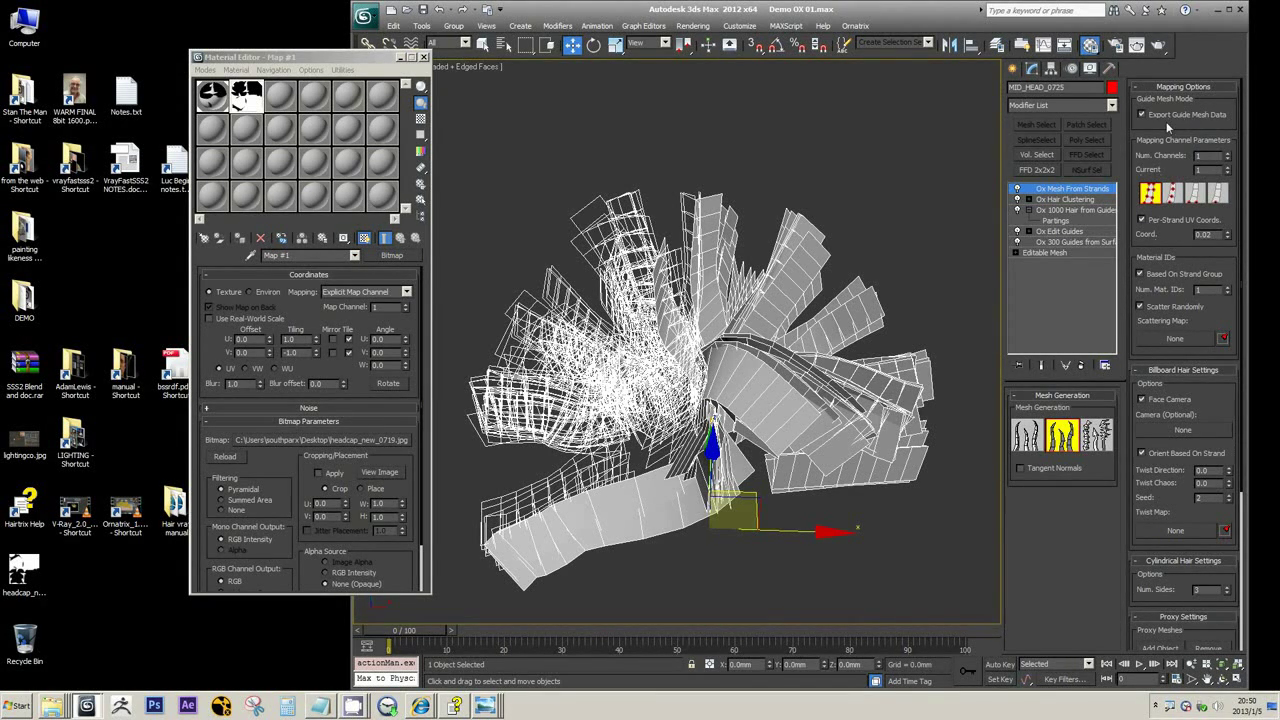
scroll(700, 318, "up", 4)
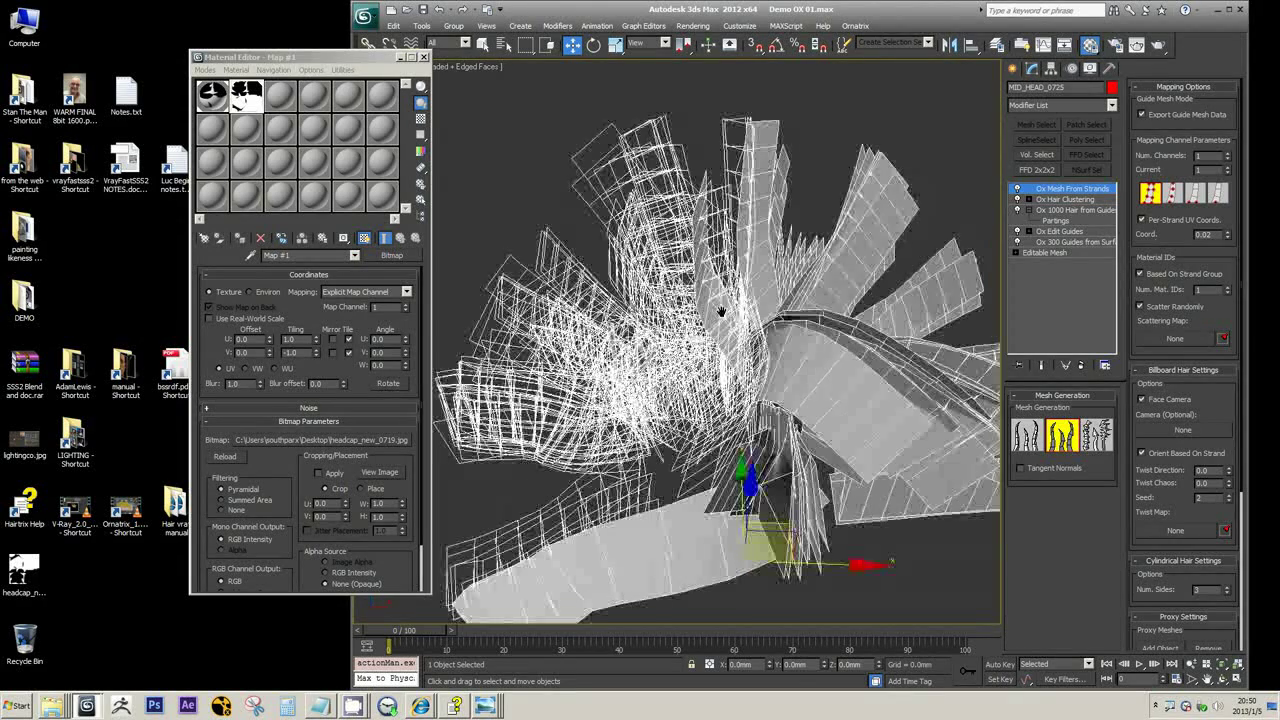
- Try the cylindrical mesh type with Export Guide Mesh Data off and on, and return to Flat Billboards
left_click(1028, 436)
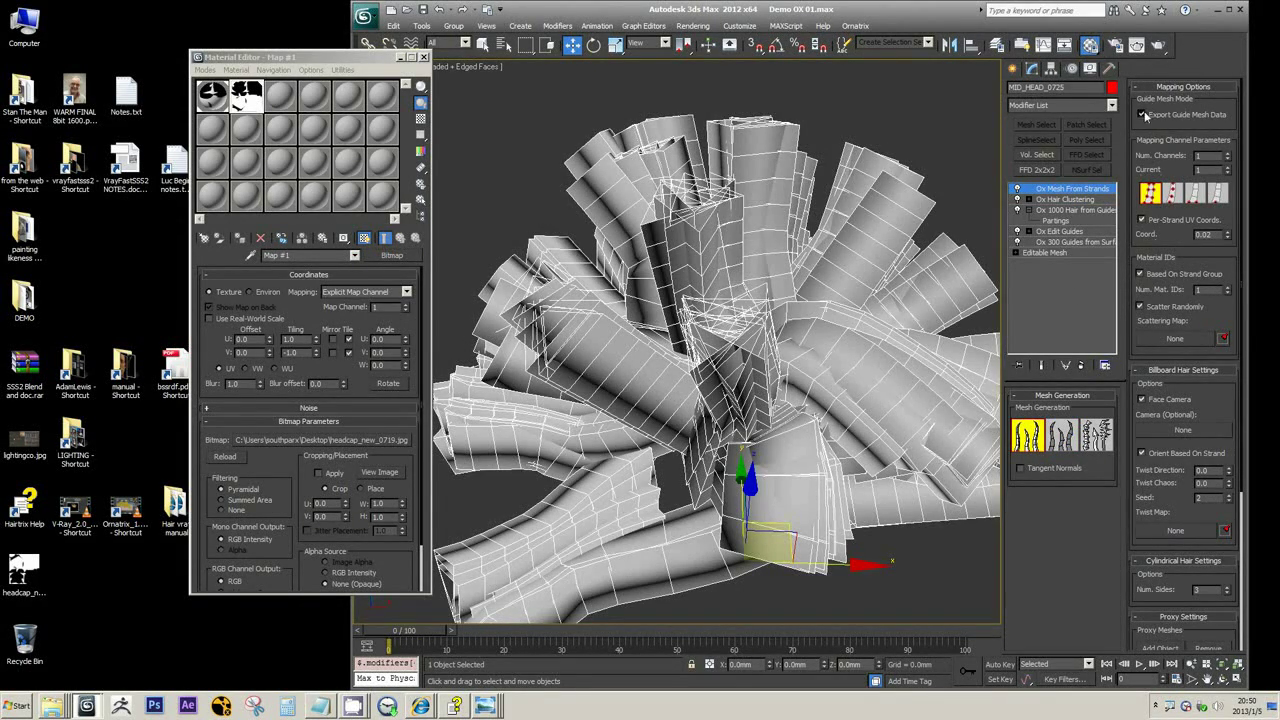
left_click(1143, 115)
middle_click_drag(650, 355, 642, 328, "alt")
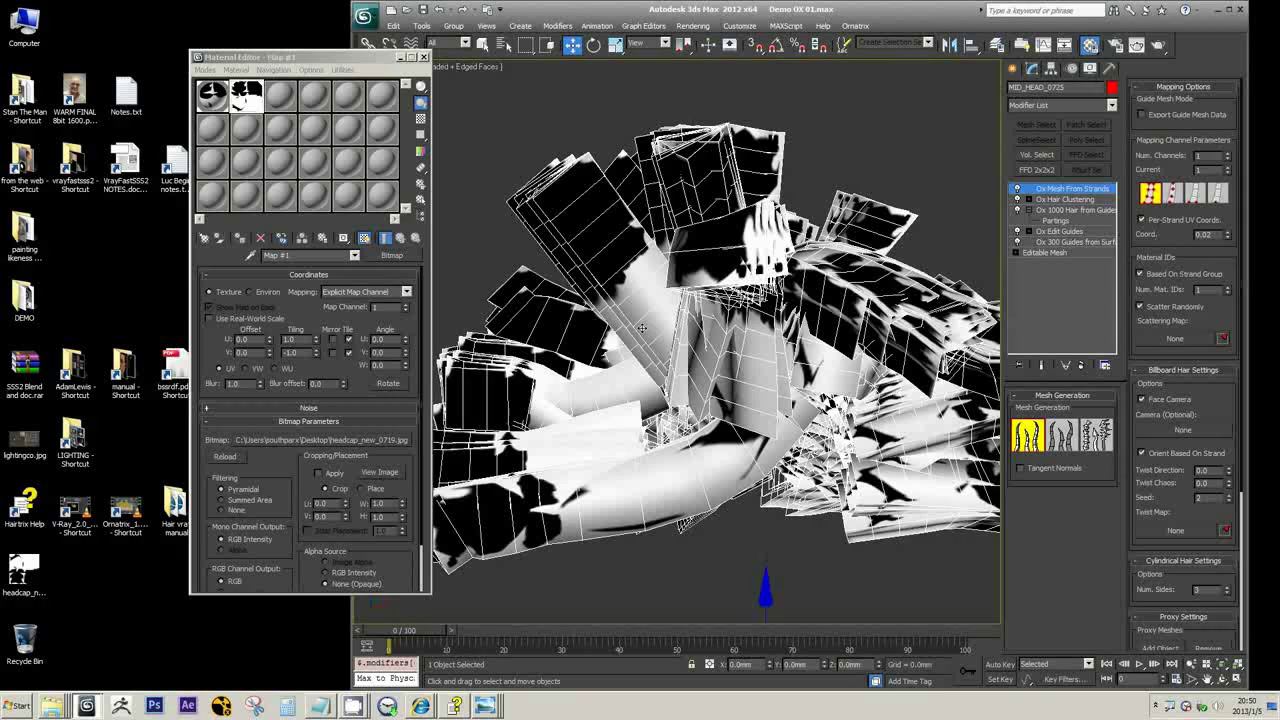
left_click(1143, 115)
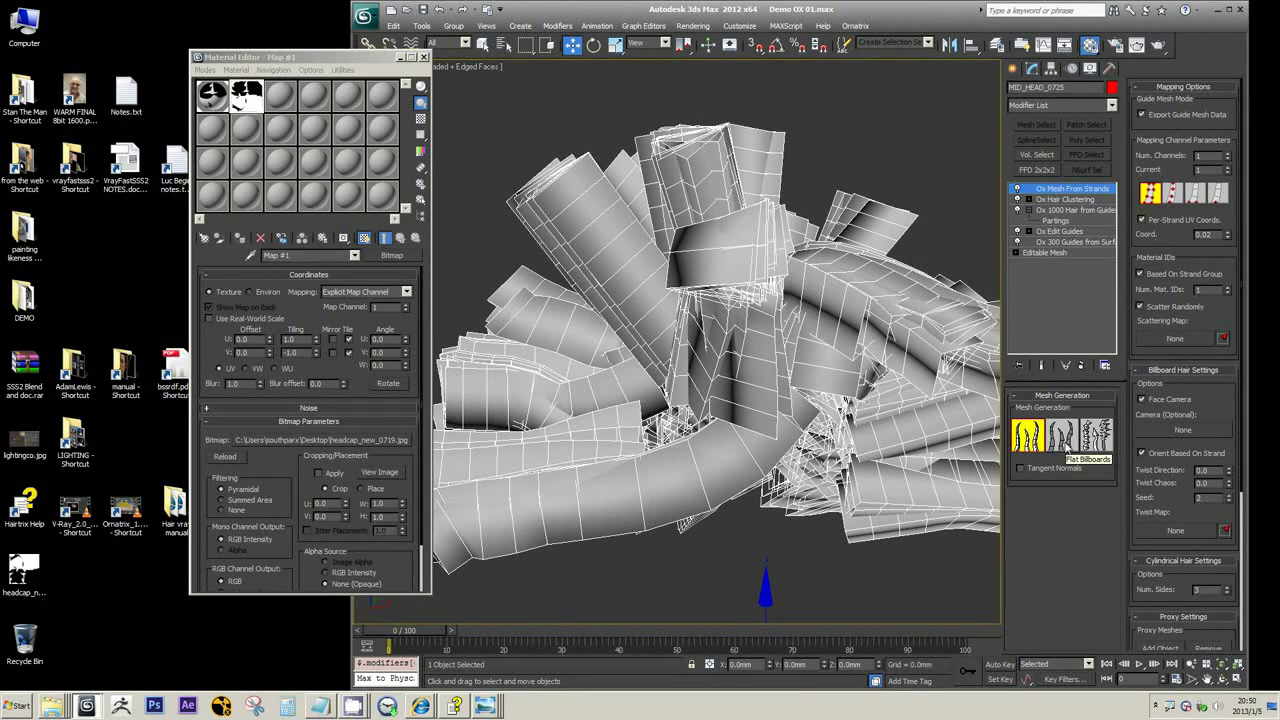
left_click(1062, 438)
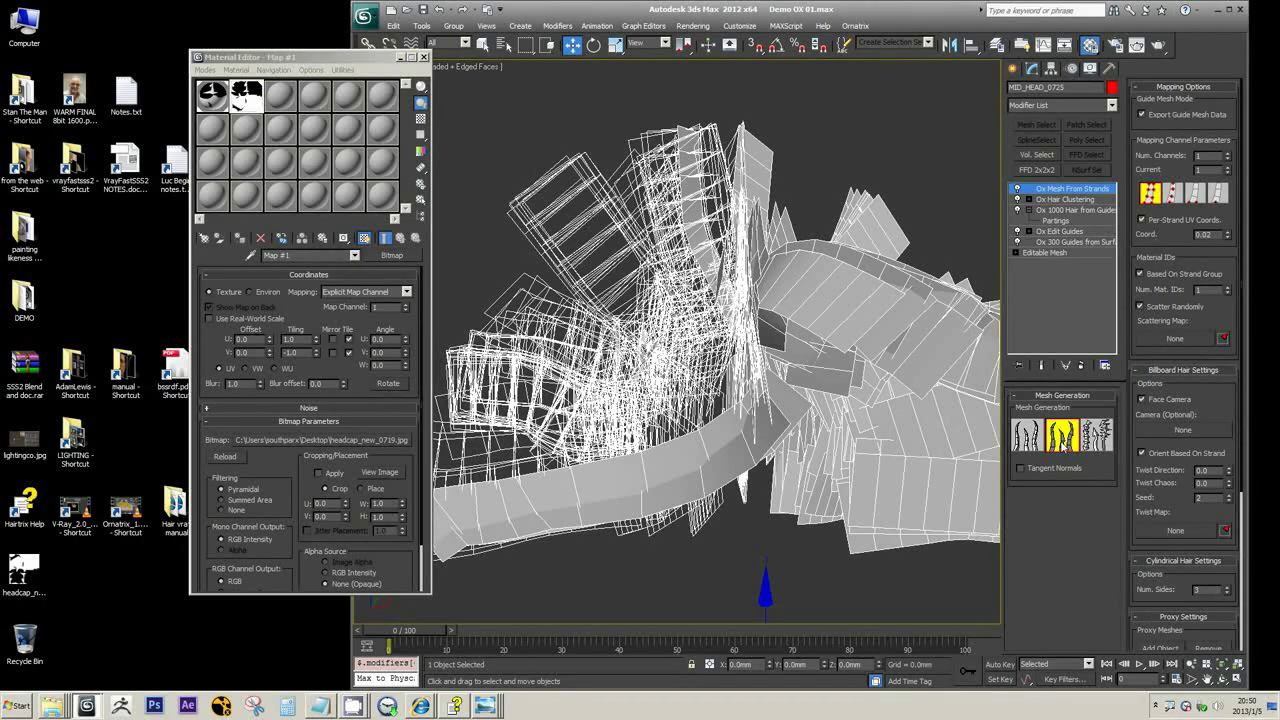
- Switch to the Hairtrix Reference Guide, search for "flat billboard" and open the Ox Mesh from Strands Modifier topic
left_click(455, 706)
left_click_drag(88, 148, 36, 150)
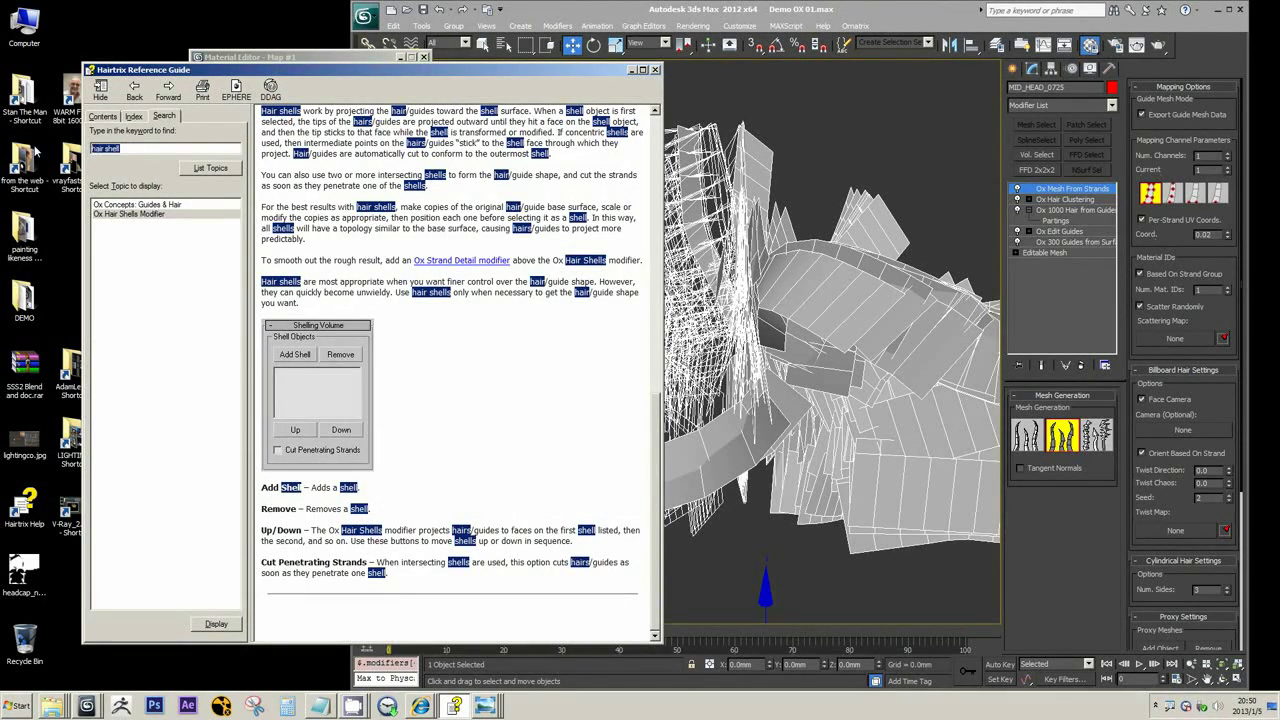
type("flat billboard")
key("Return")
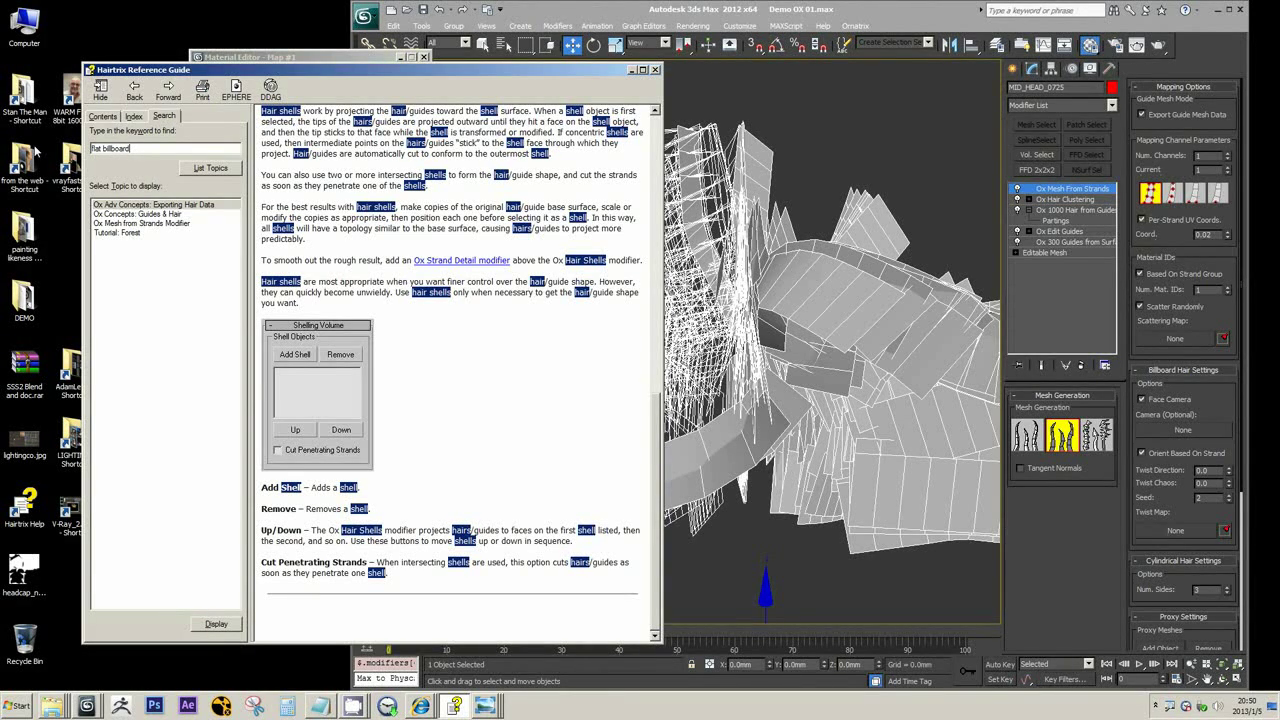
left_click(130, 223)
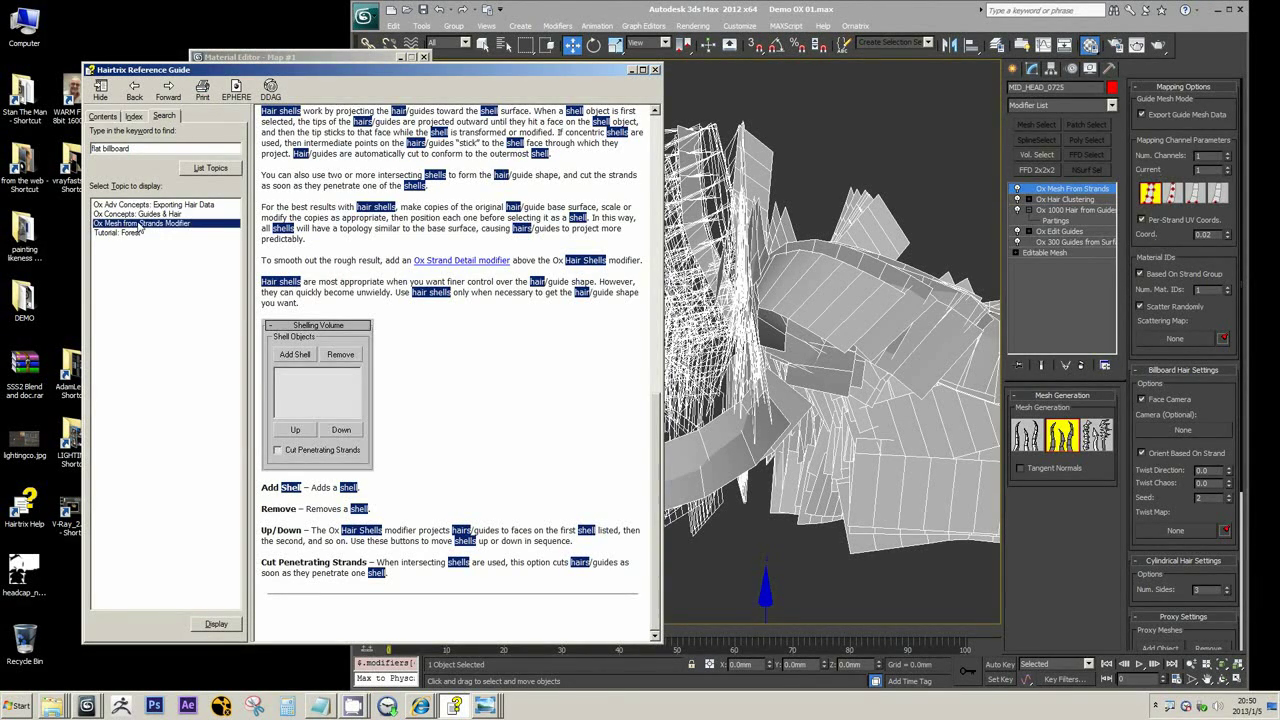
left_click(140, 228)
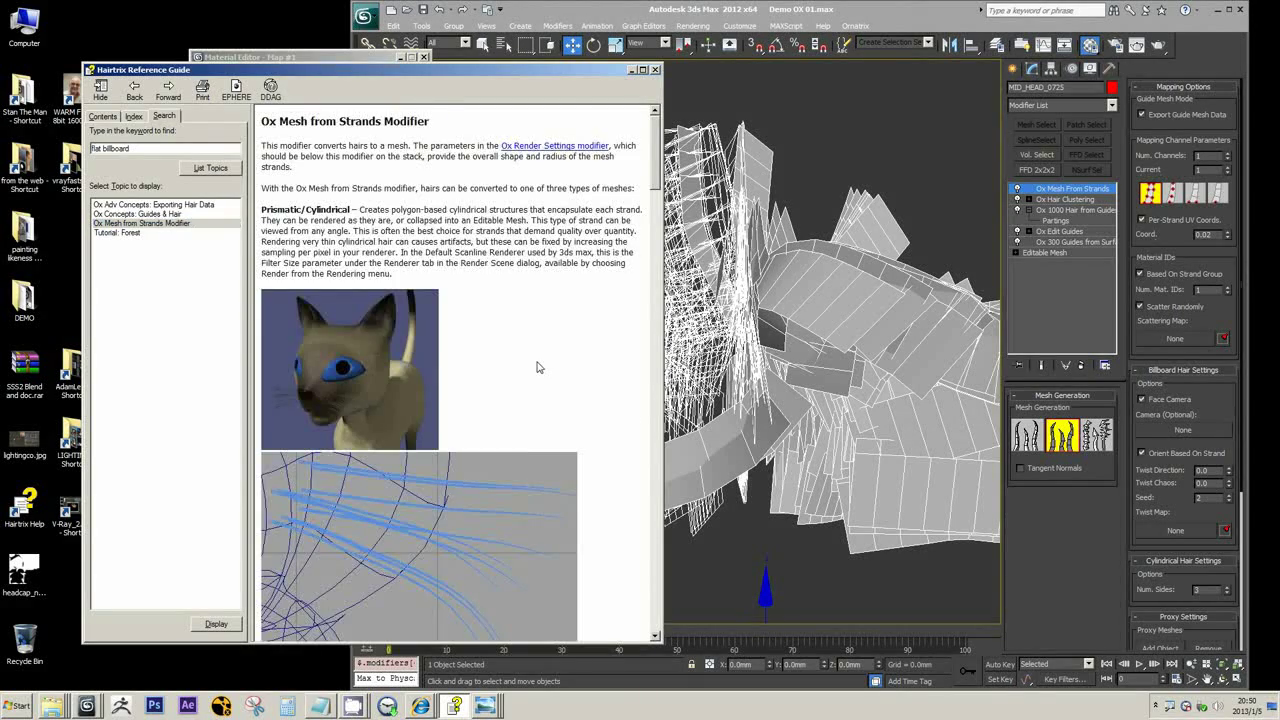
- Read the Export Guide Mesh Data and Billboard Hair Settings descriptions, and put the reference guide away
scroll(537, 367, "down", 15)
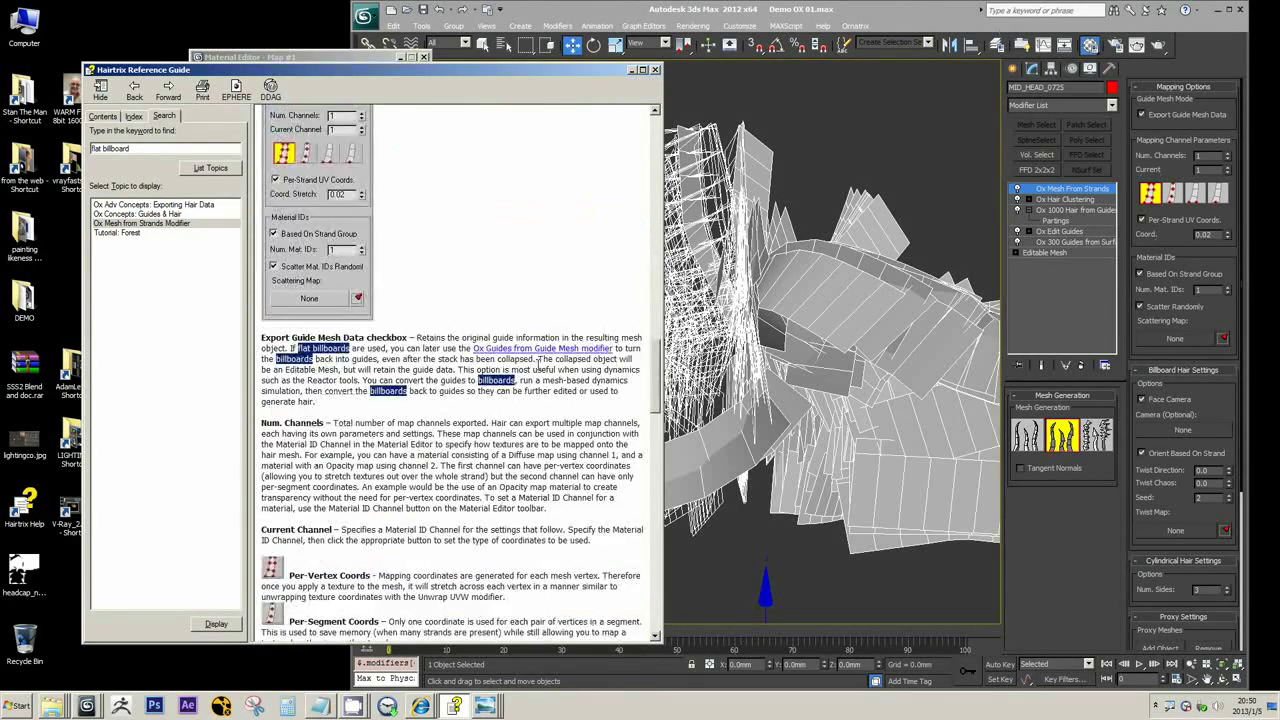
scroll(537, 362, "down", 10)
scroll(523, 395, "down", 10)
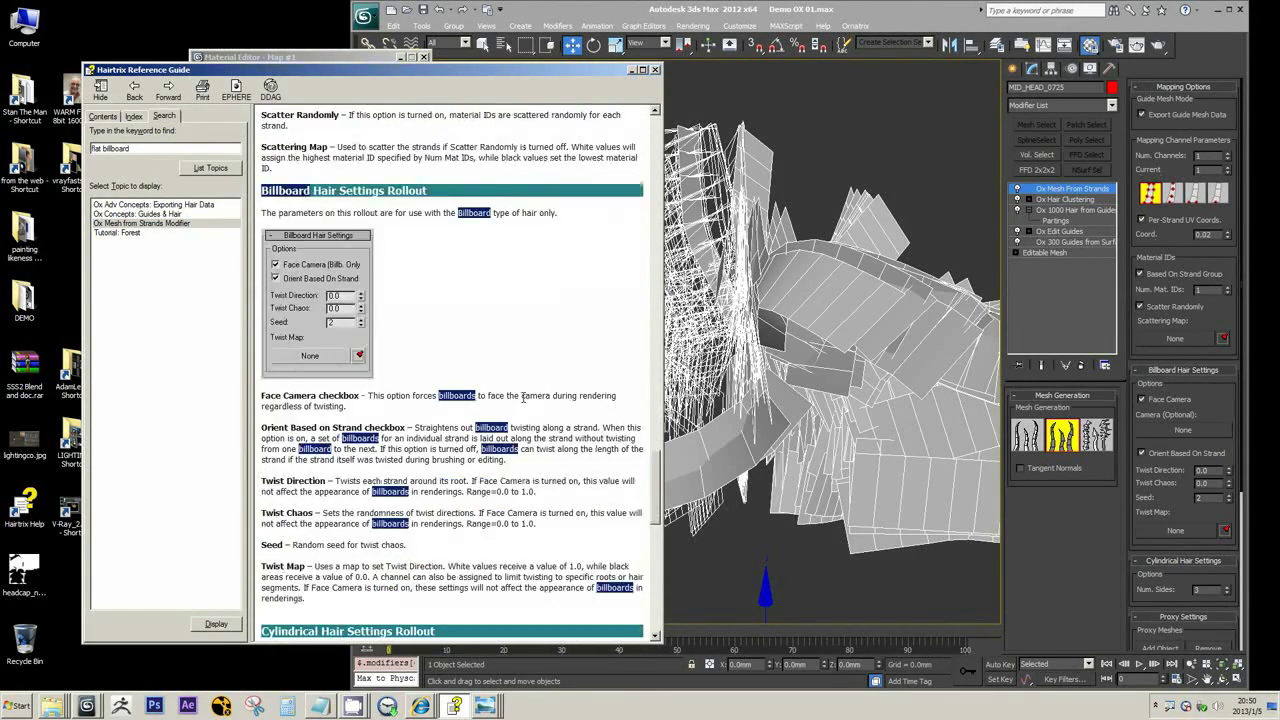
scroll(523, 400, "down", 5)
scroll(523, 400, "up", 15)
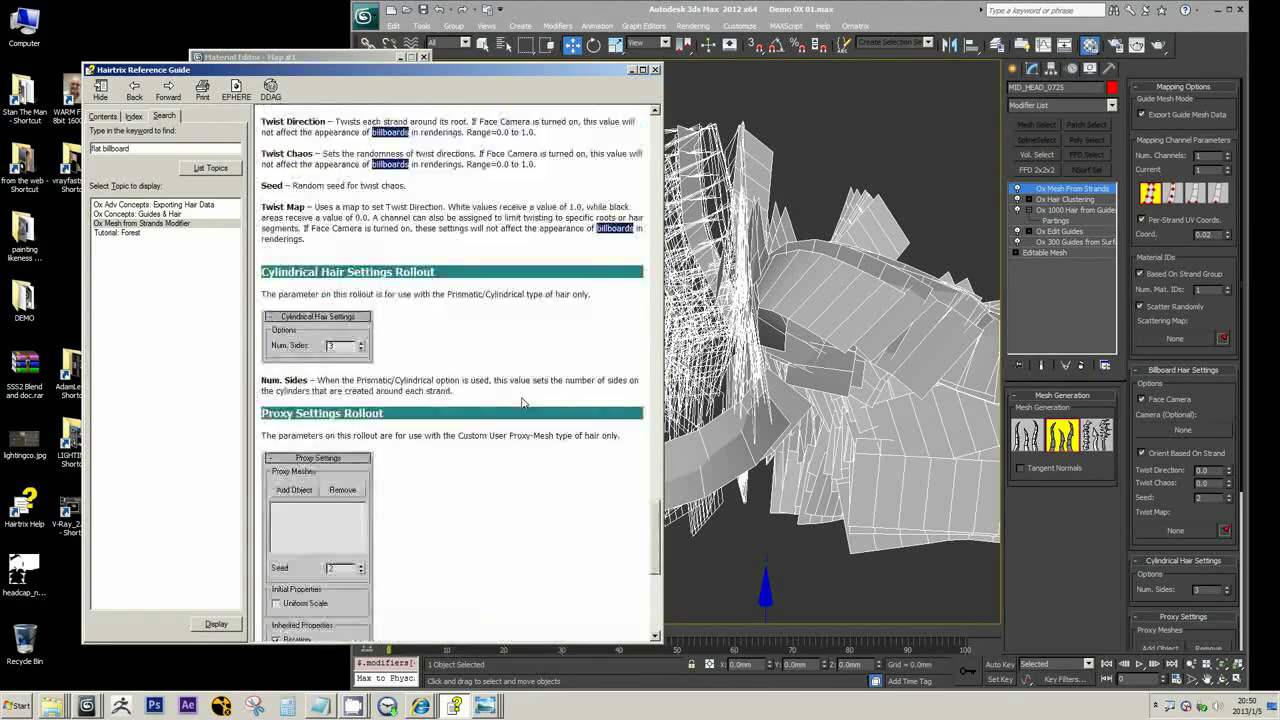
left_click(631, 69)
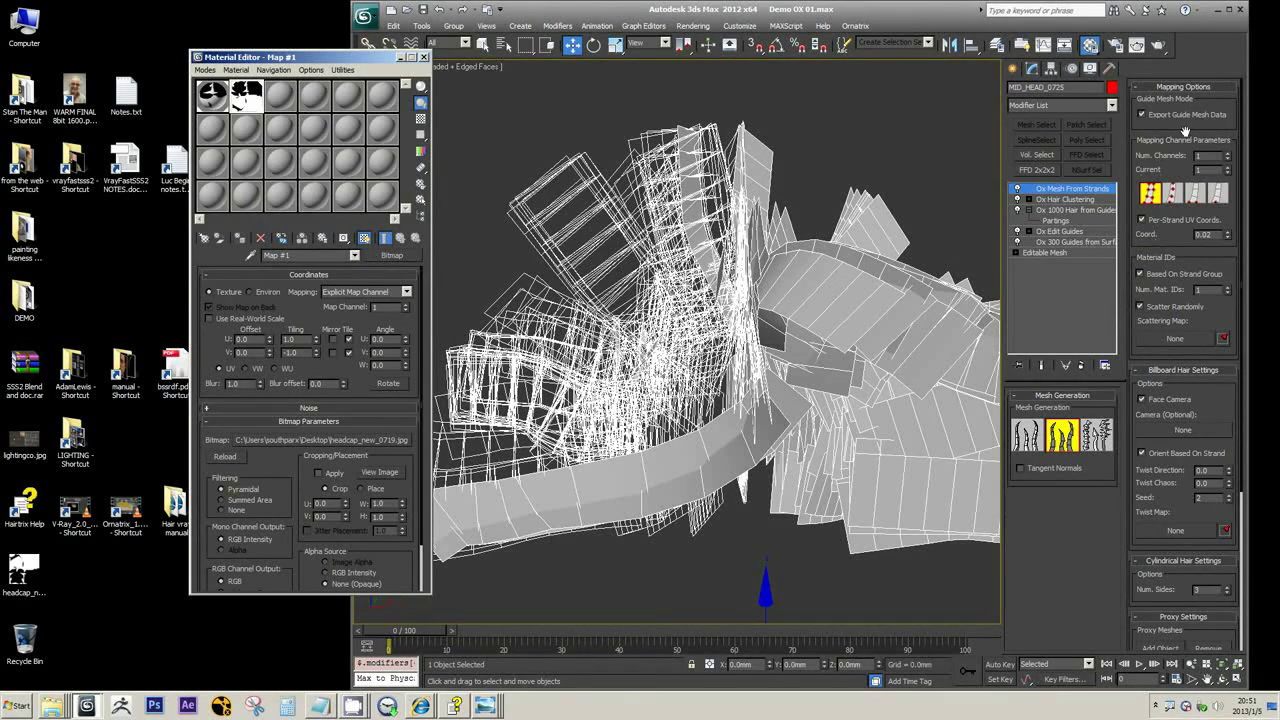
- Turn off Ox Mesh From Strands and examine the clumped strands at the Ox Hair Clustering level
left_click(1017, 188)
left_click(1066, 199)
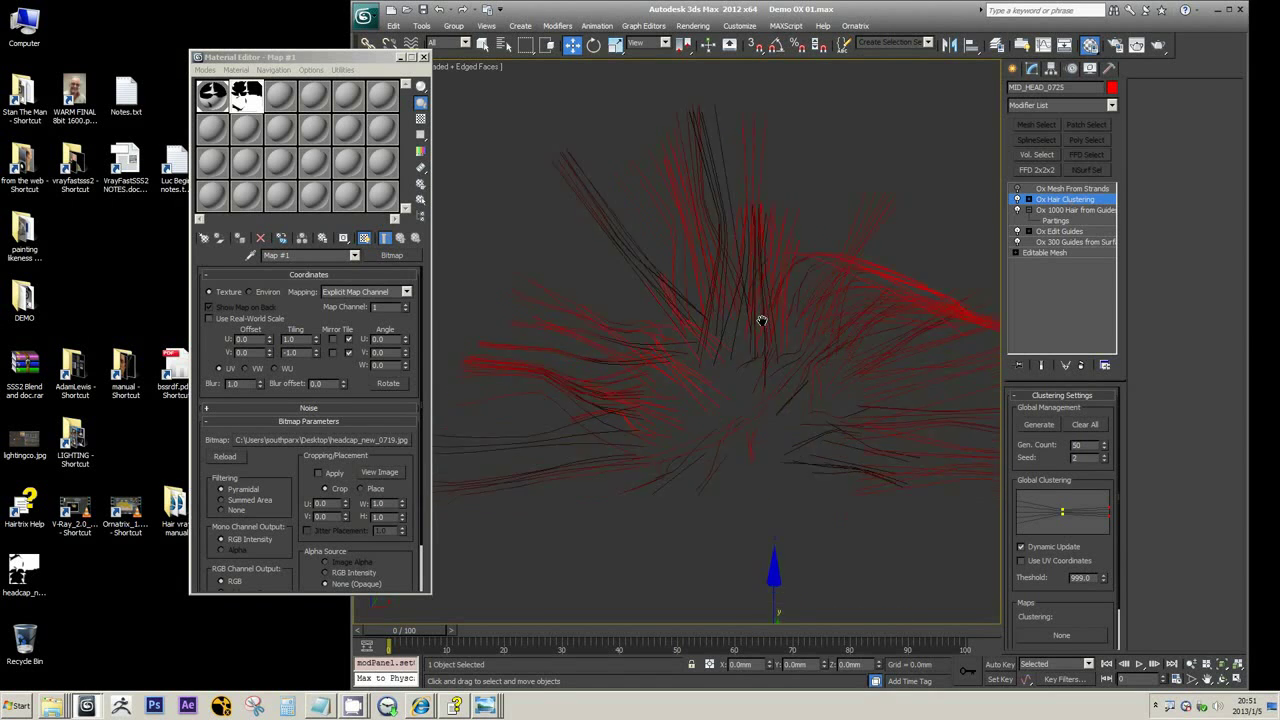
middle_click_drag(761, 320, 746, 289, "alt")
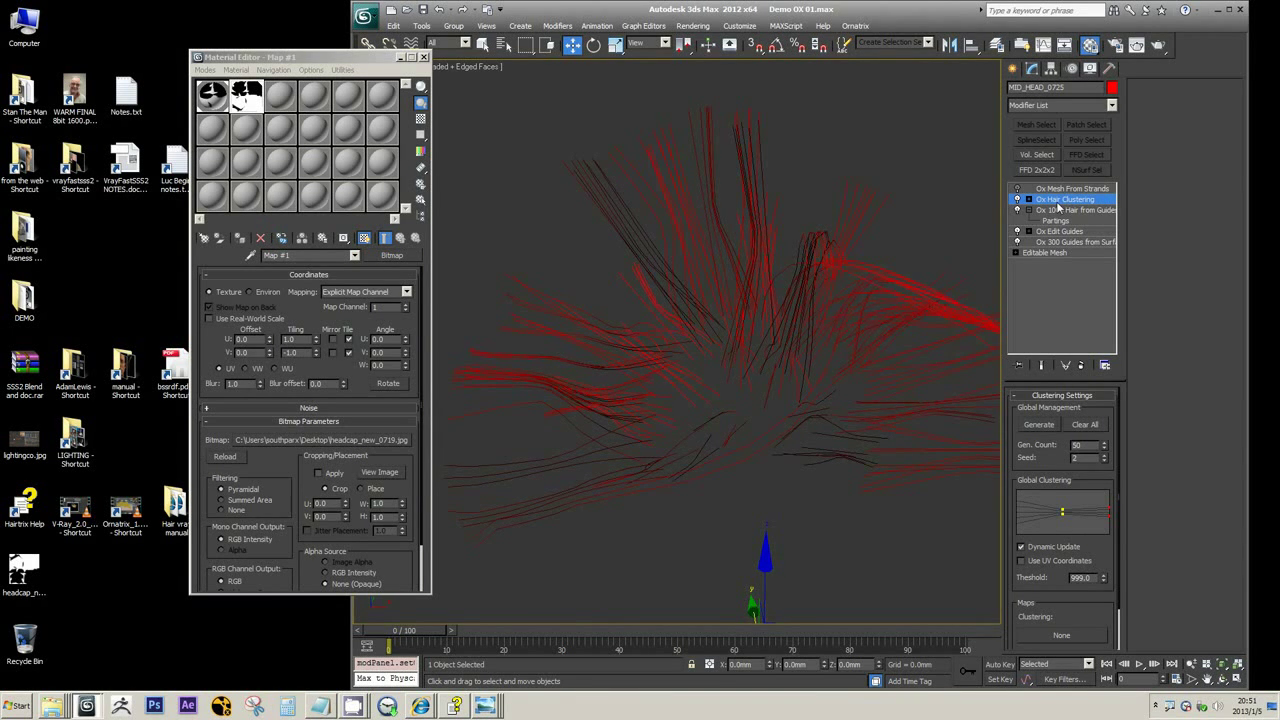
middle_click_drag(852, 228, 563, 334, "alt")
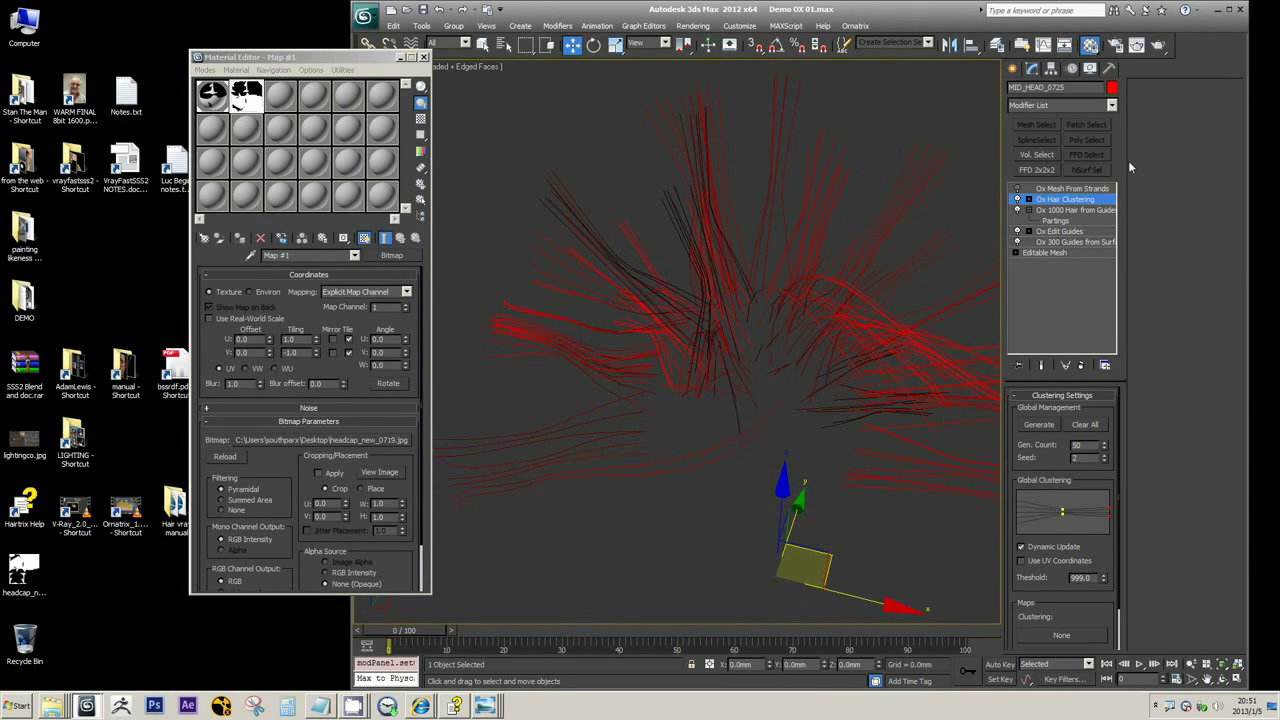
- Look through the Ox modifiers available above Ox Hair Clustering without adding one
left_click(1111, 105)
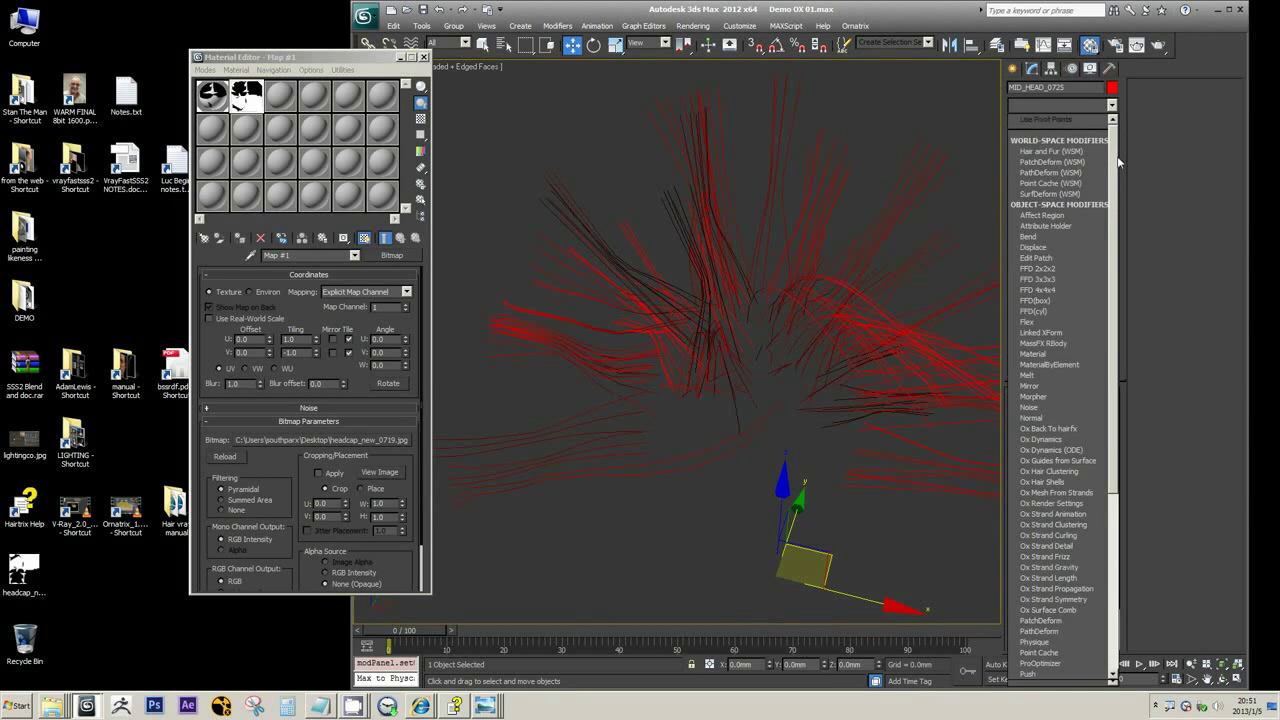
scroll(1118, 232, "down", 1)
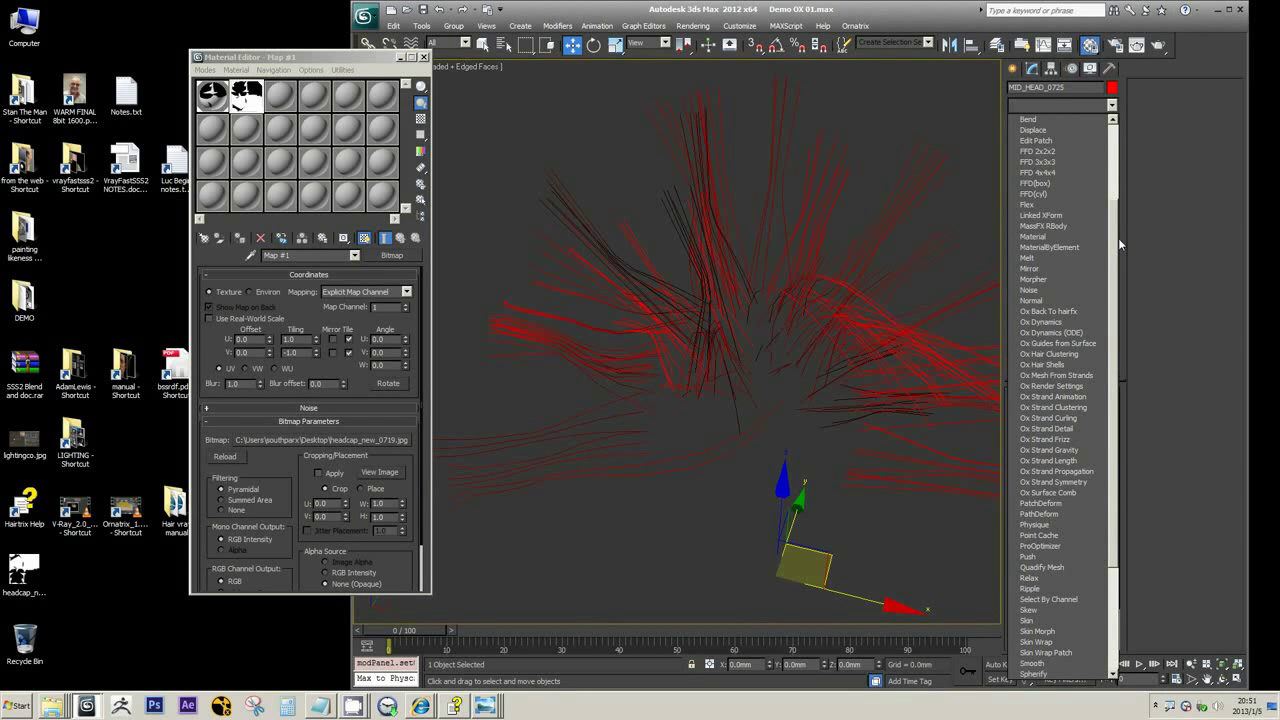
left_click(1048, 354)
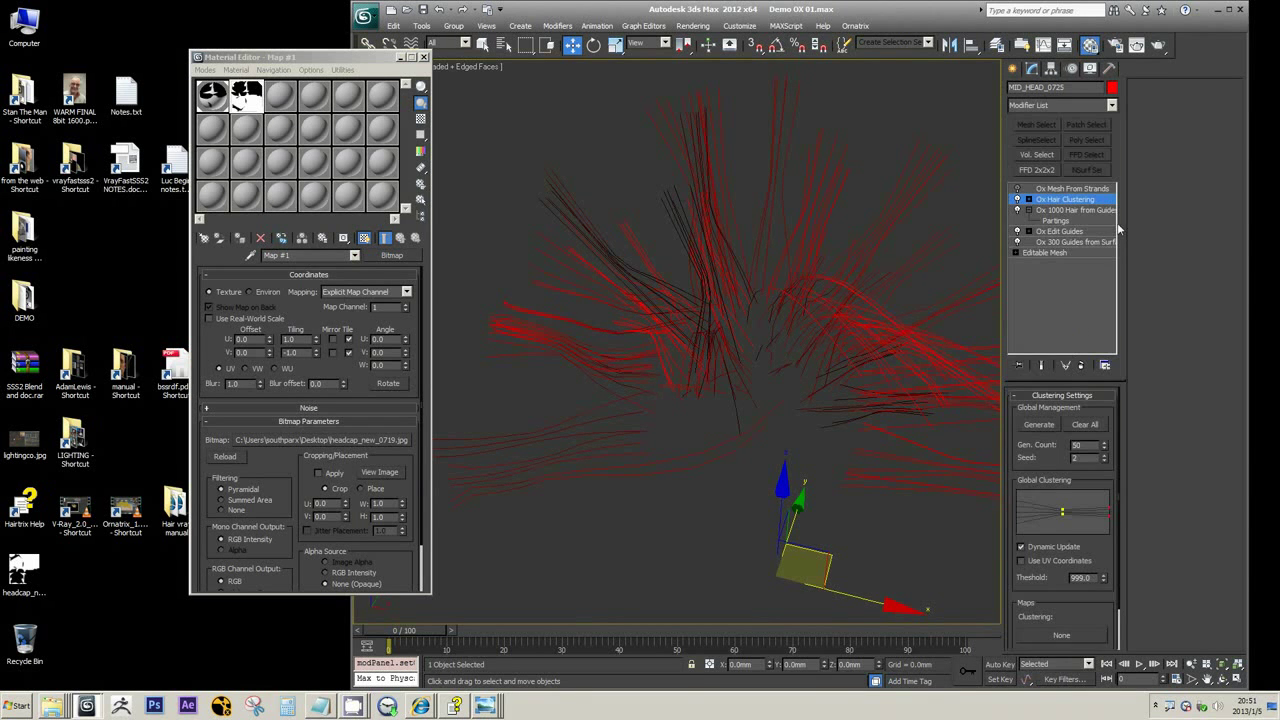
- Compare the hair at the Hair from Guides level with the clustered result, and turn Ox Hair Clustering off
left_click(1063, 213)
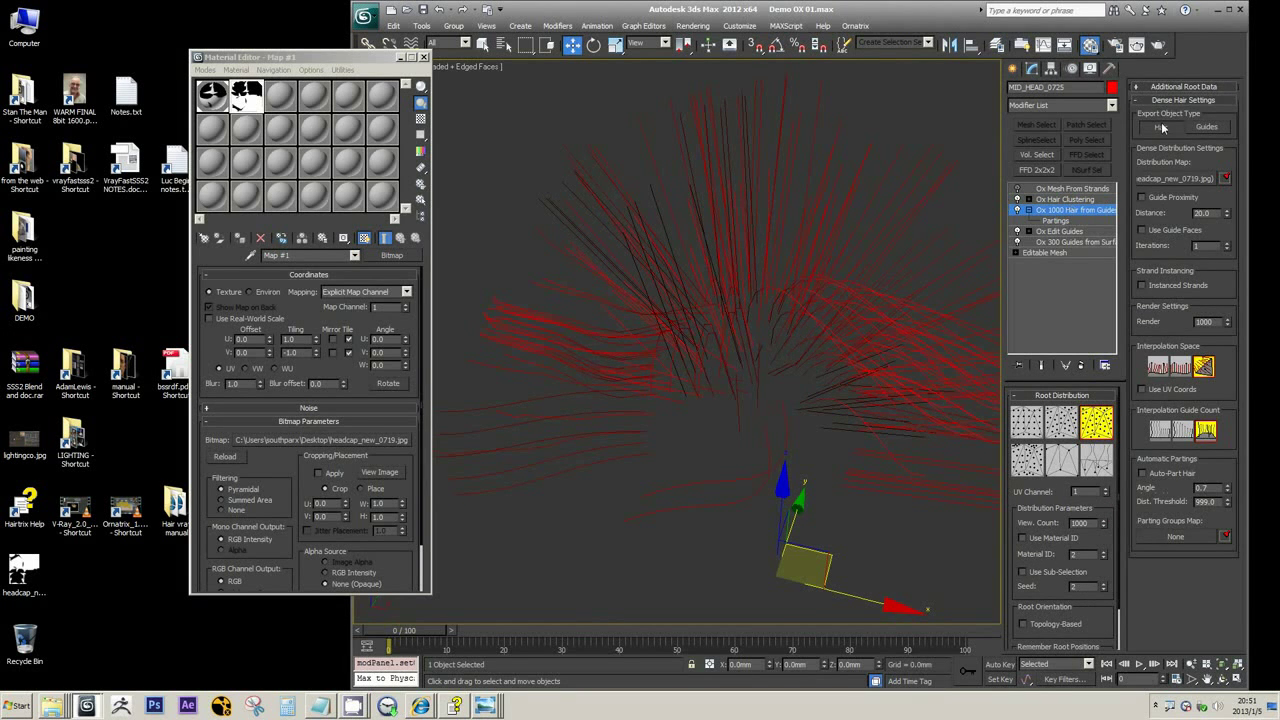
left_click(1065, 199)
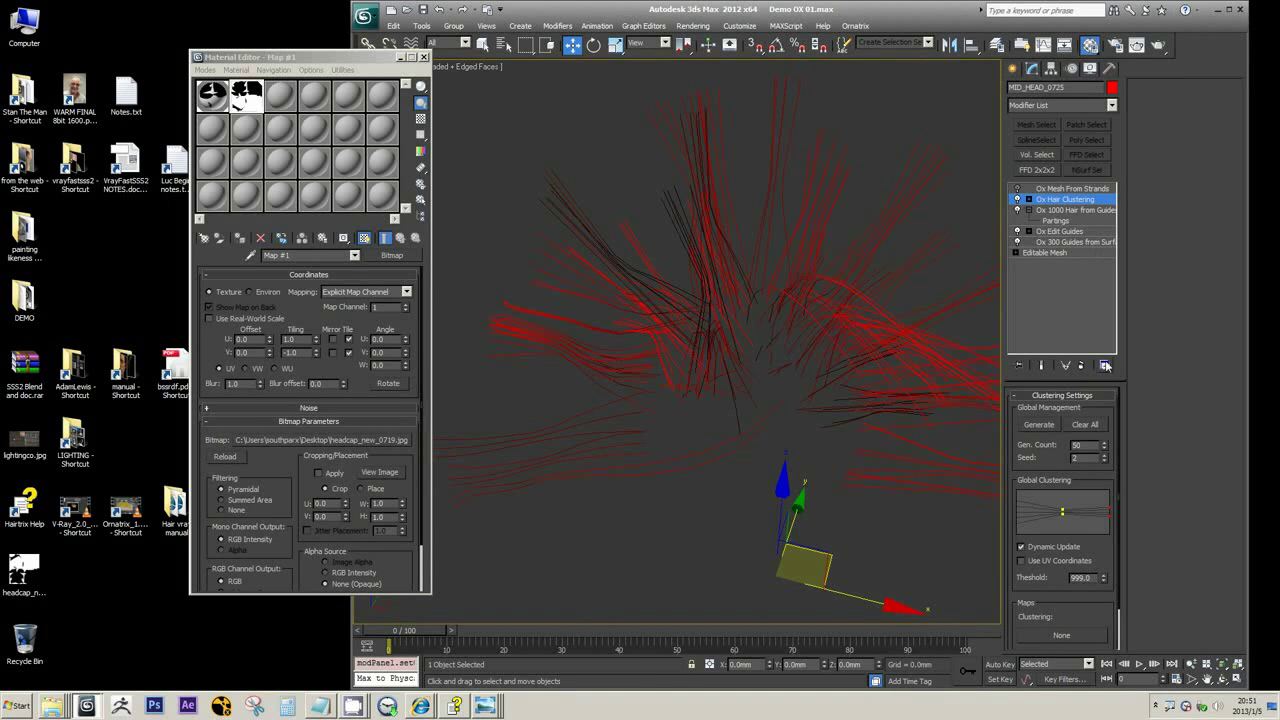
left_click(1017, 200)
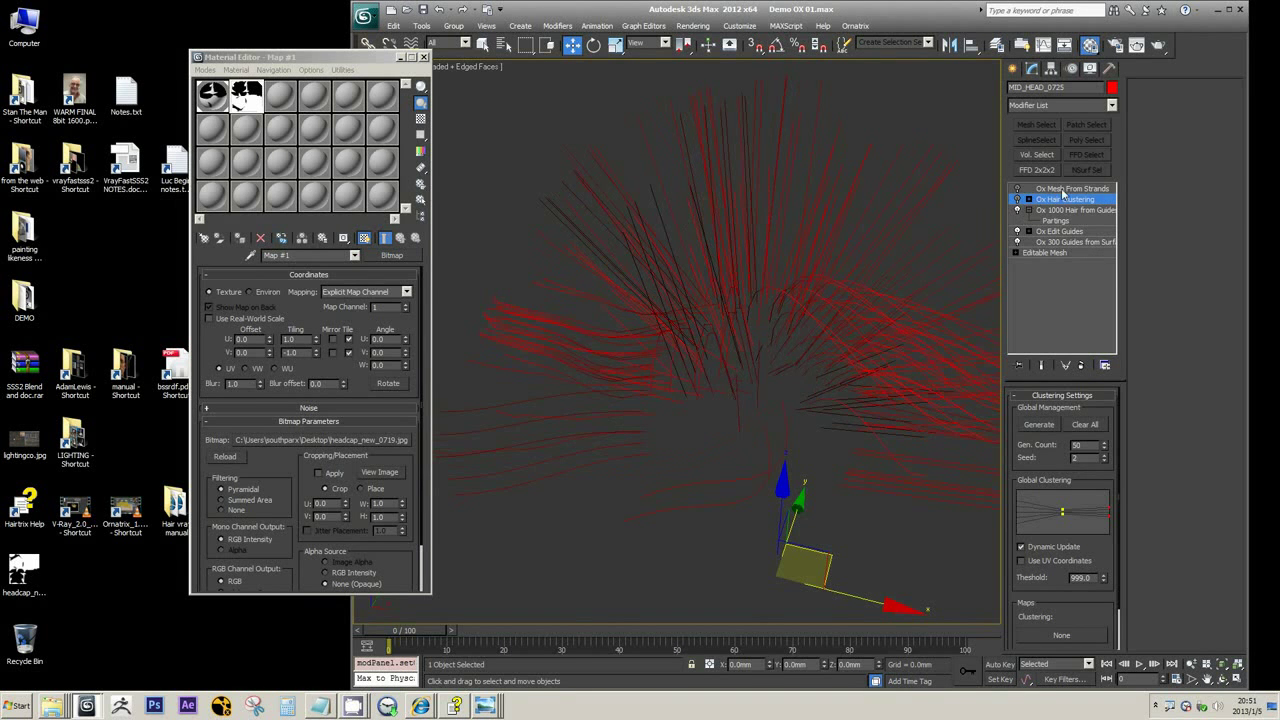
left_click(1068, 210)
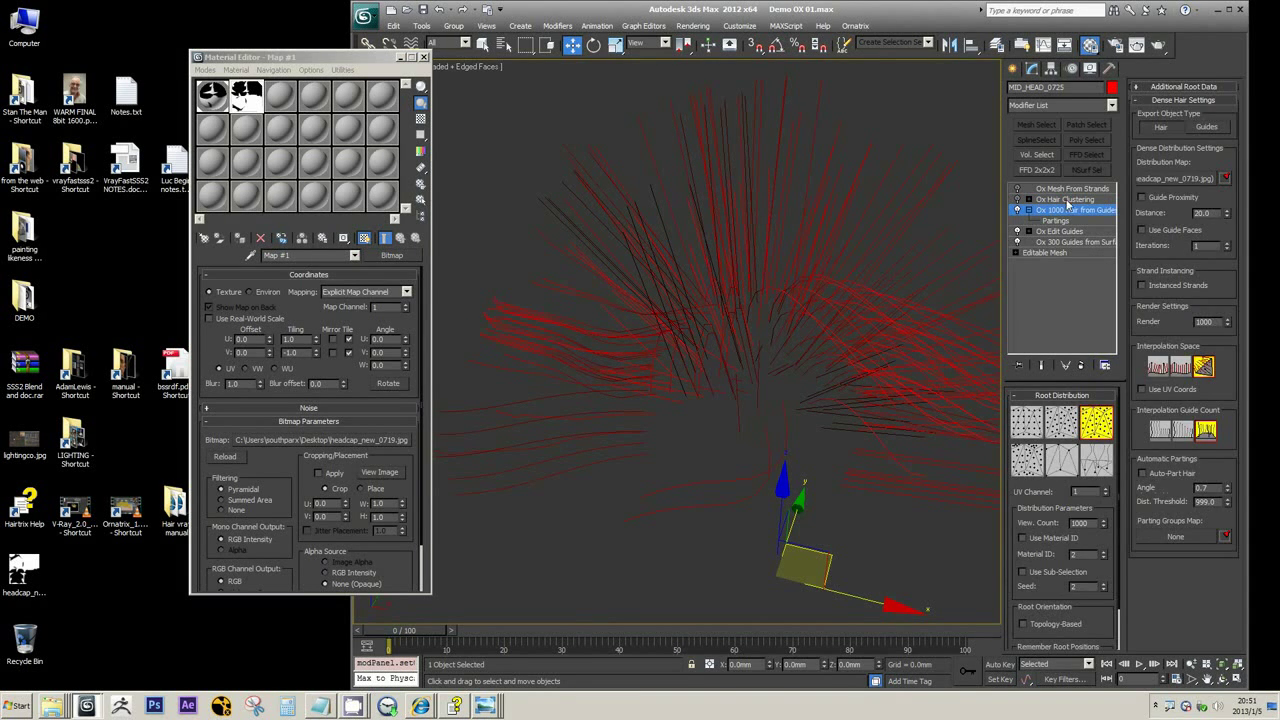
left_click(1065, 200)
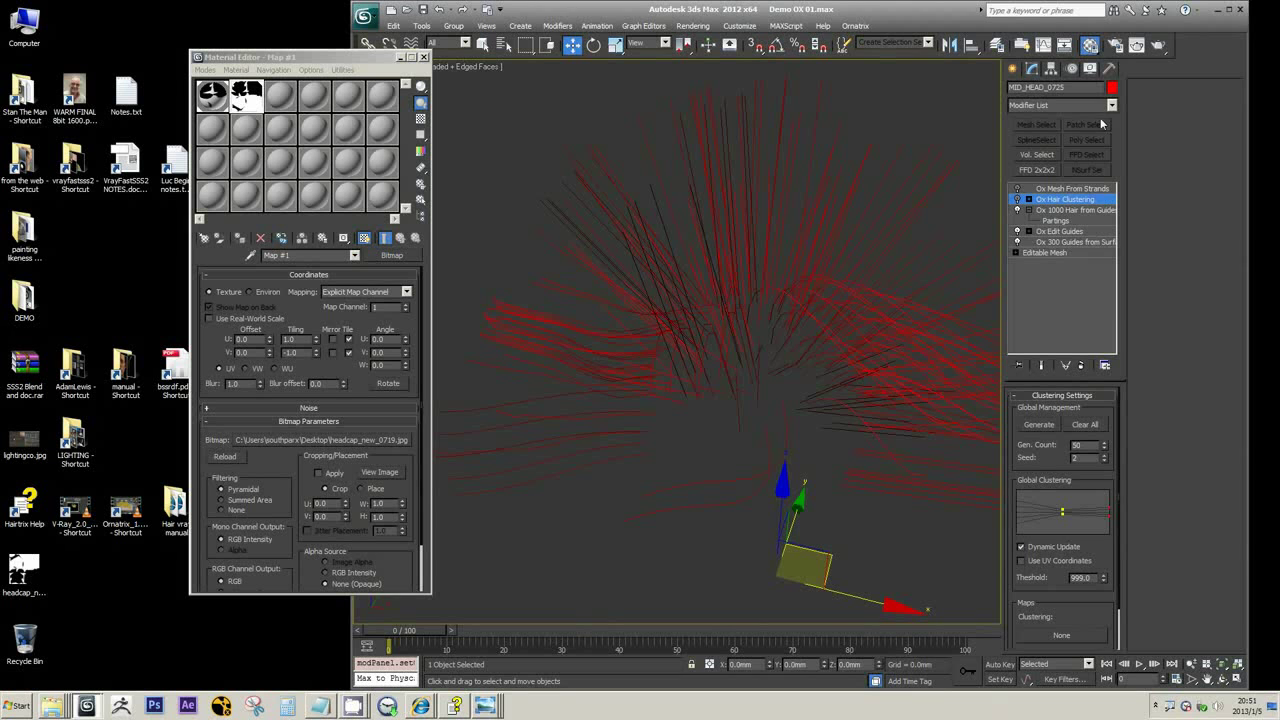
left_click(1080, 189)
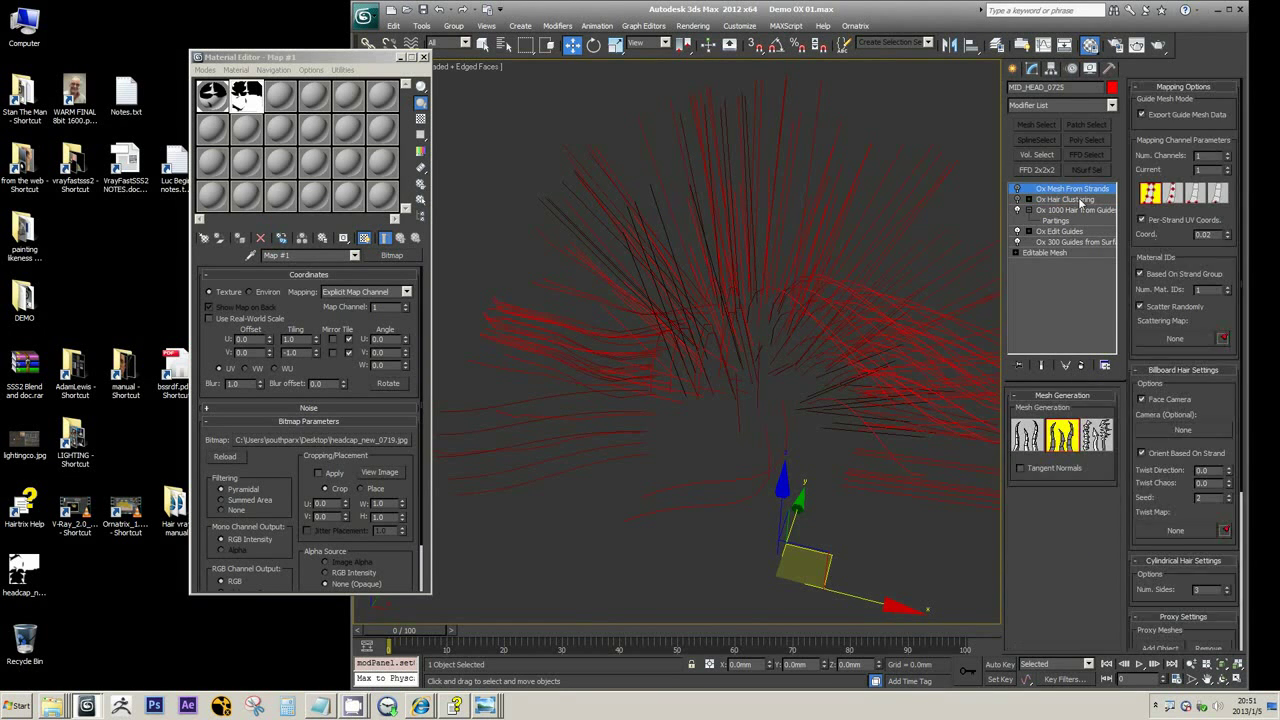
left_click(1084, 199)
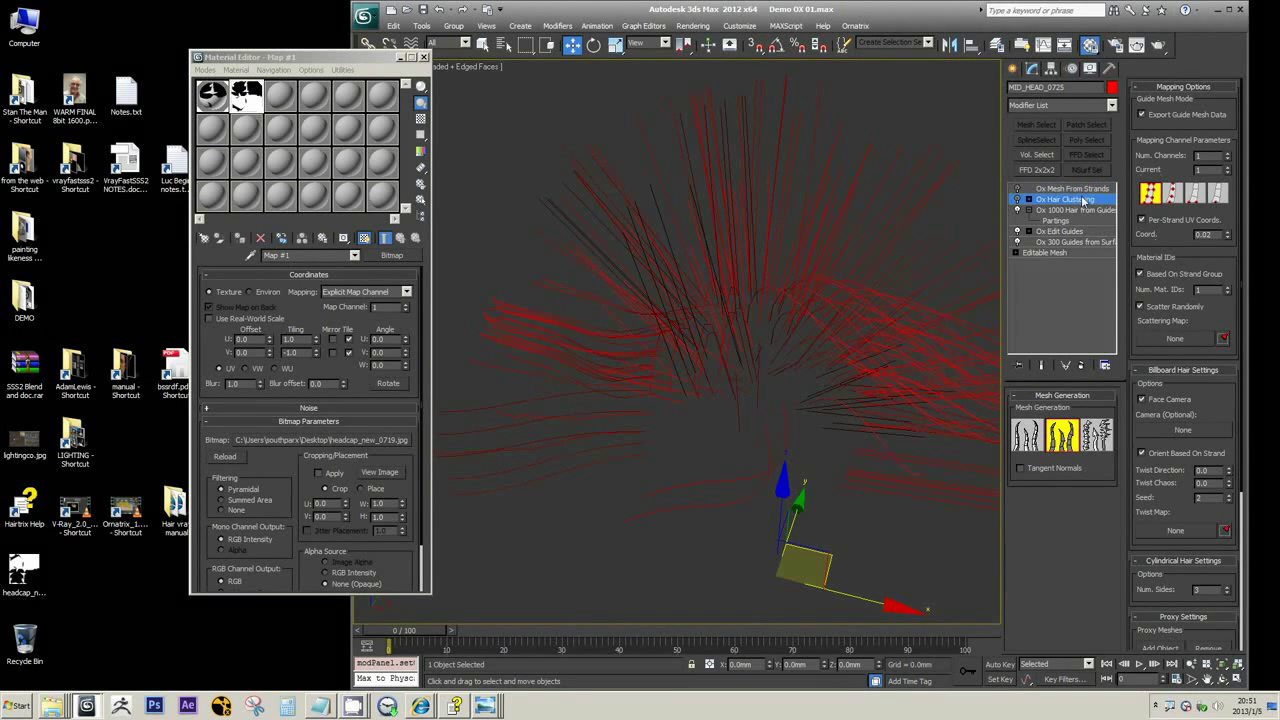
- Review the Ox modifiers that can be applied to the unclustered hair, and leave the modifier stack as it is
left_click(1111, 106)
left_click_drag(1120, 196, 1127, 297)
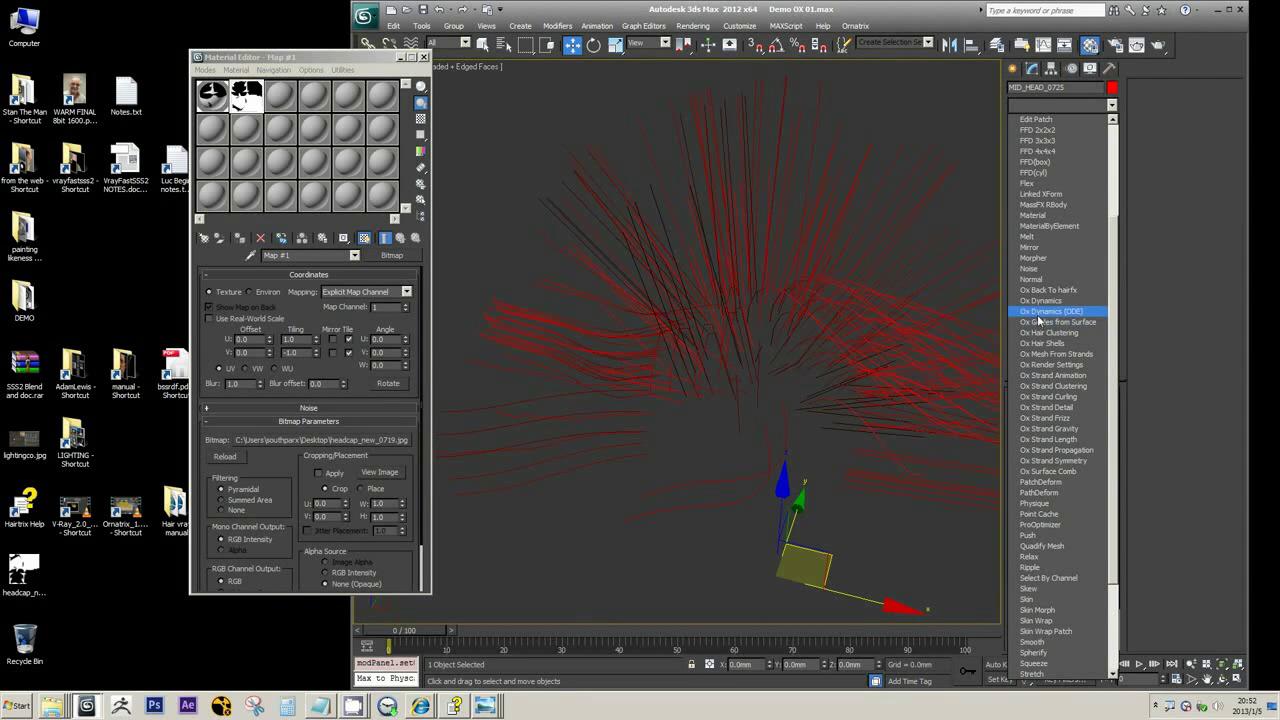
left_click(909, 8)
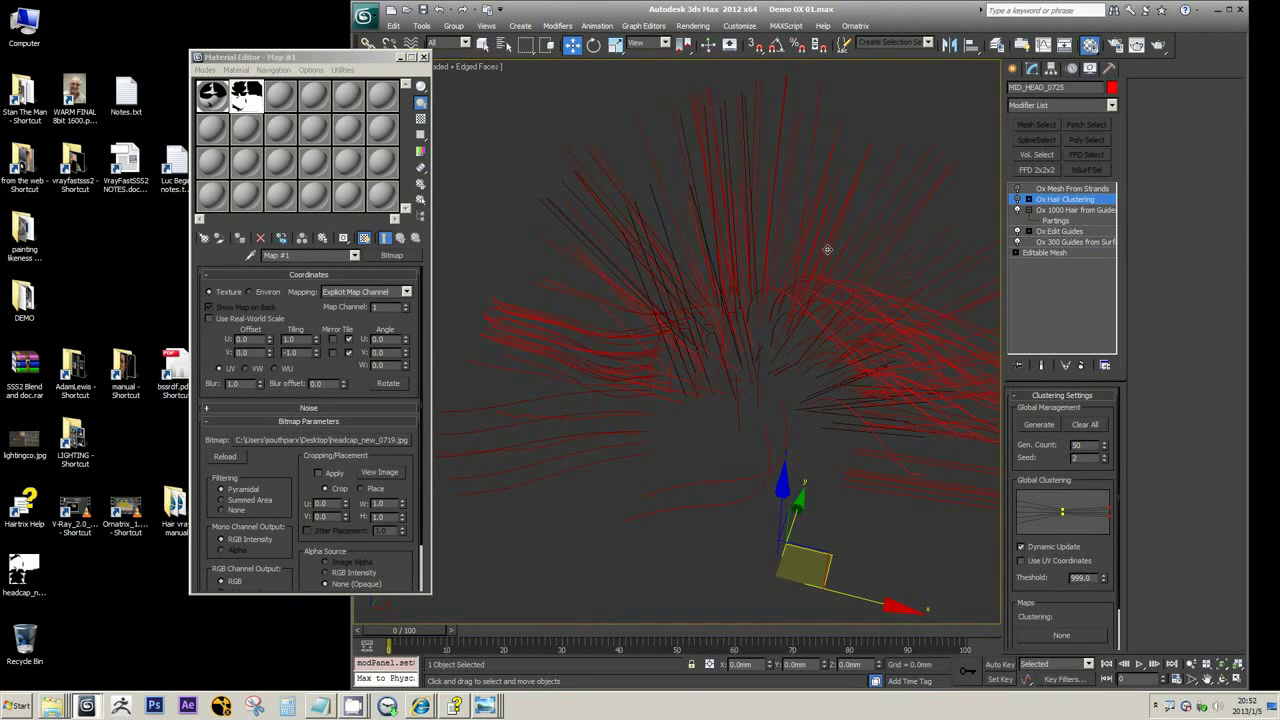
middle_click_drag(827, 250, 834, 243)
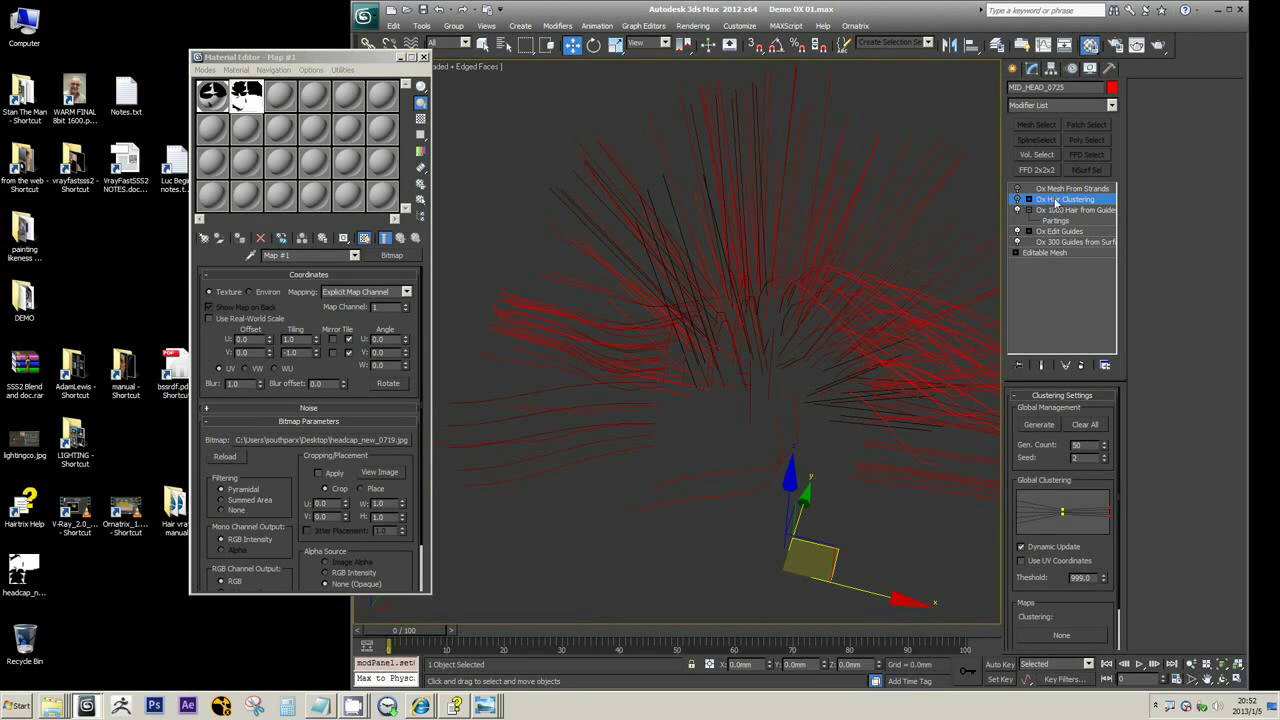
left_click(1111, 104)
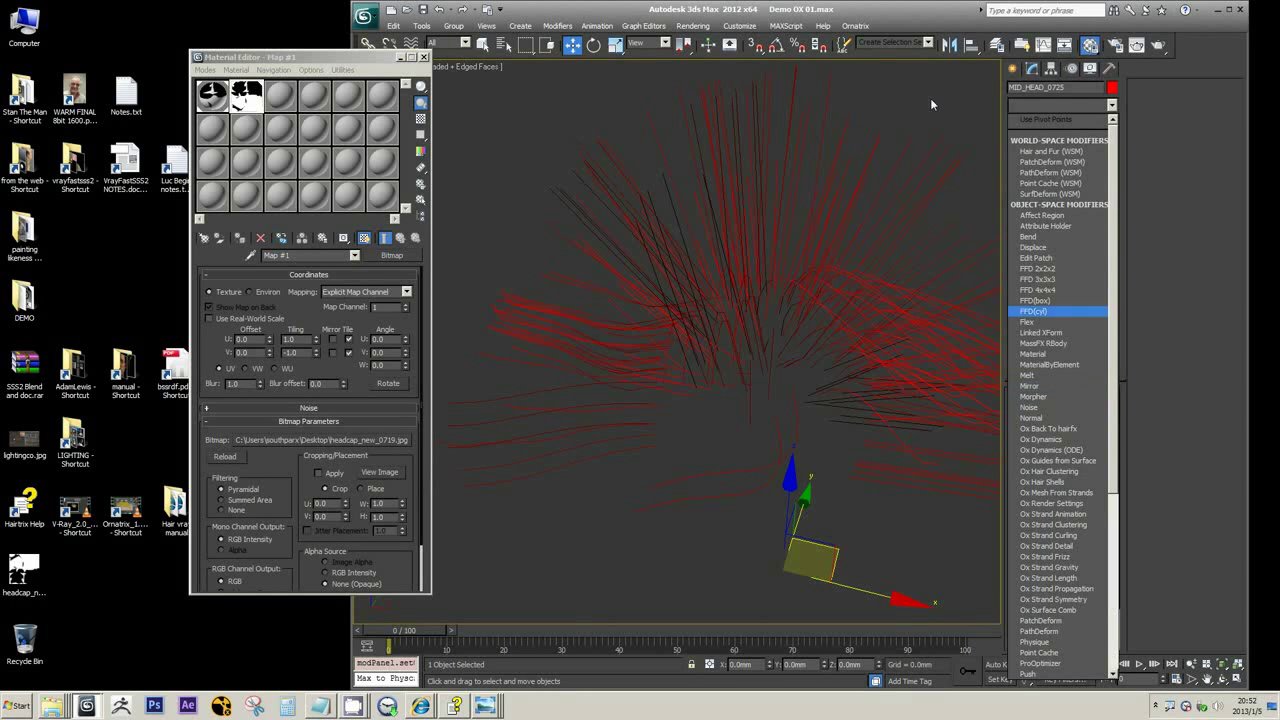
left_click(922, 17)
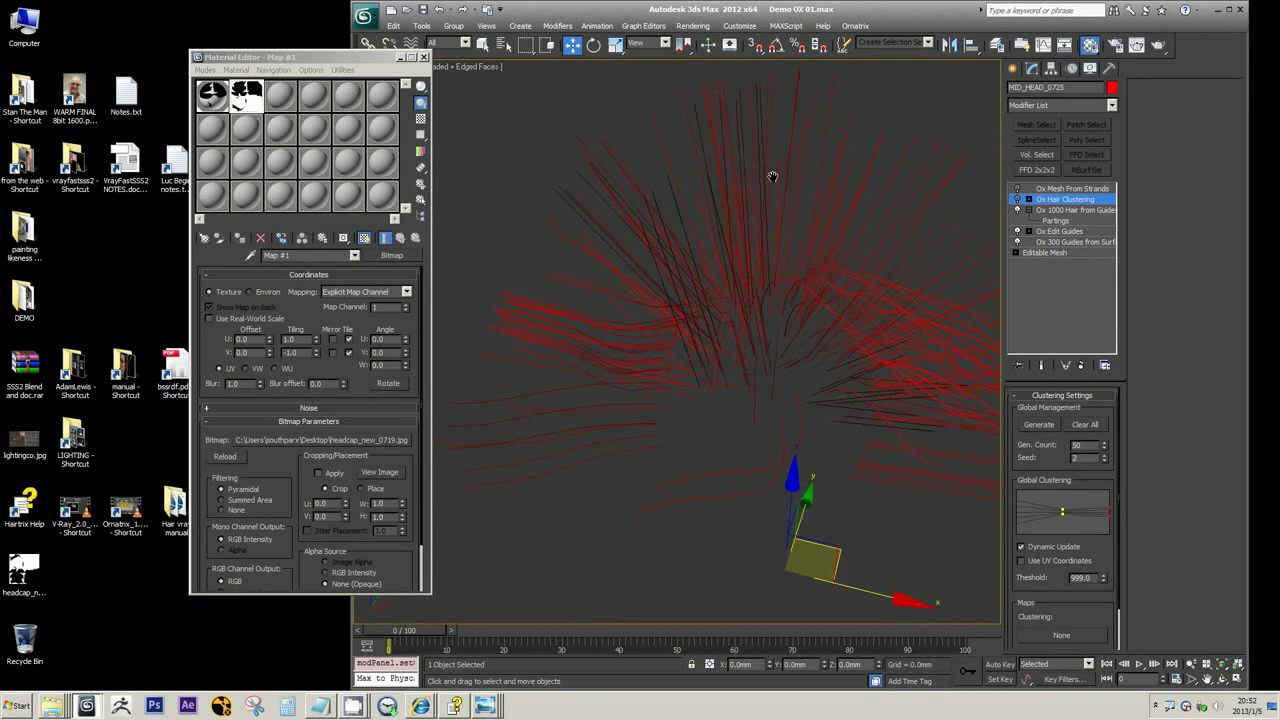
- In Ox Edit Guides, bend one of the low side guide strands by moving its tip control point
left_click(1060, 231)
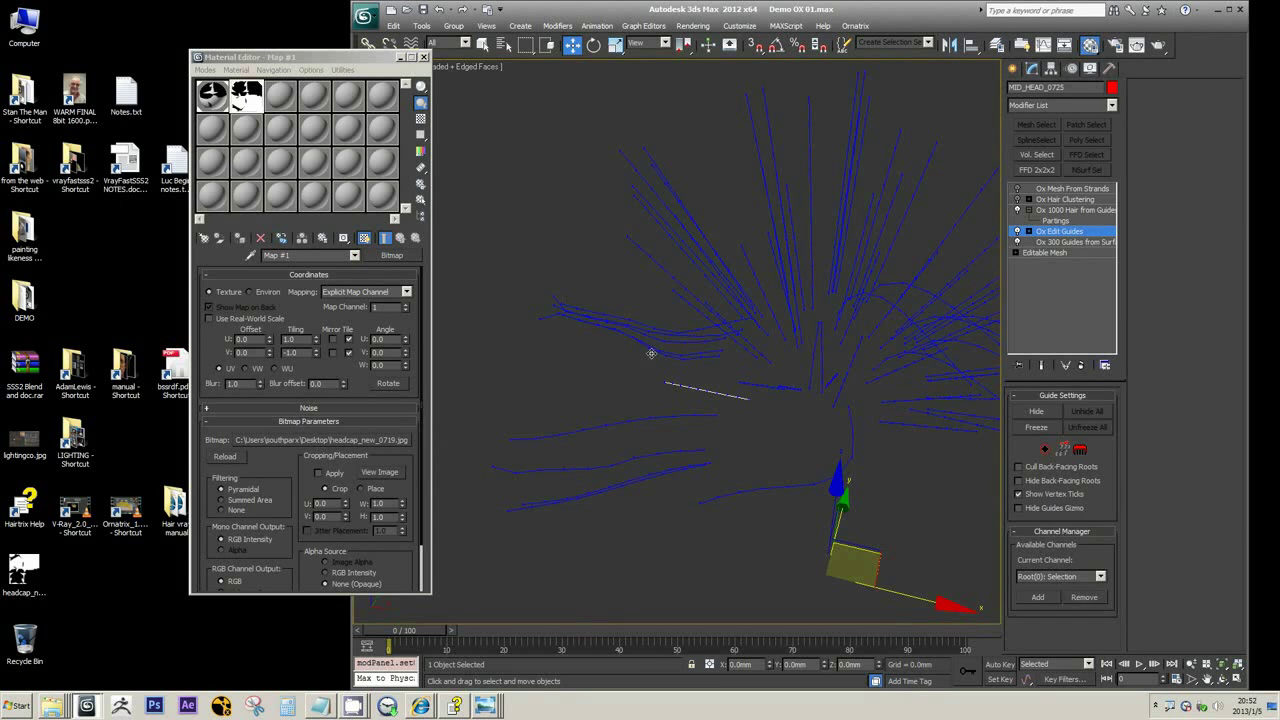
key("1")
key("2")
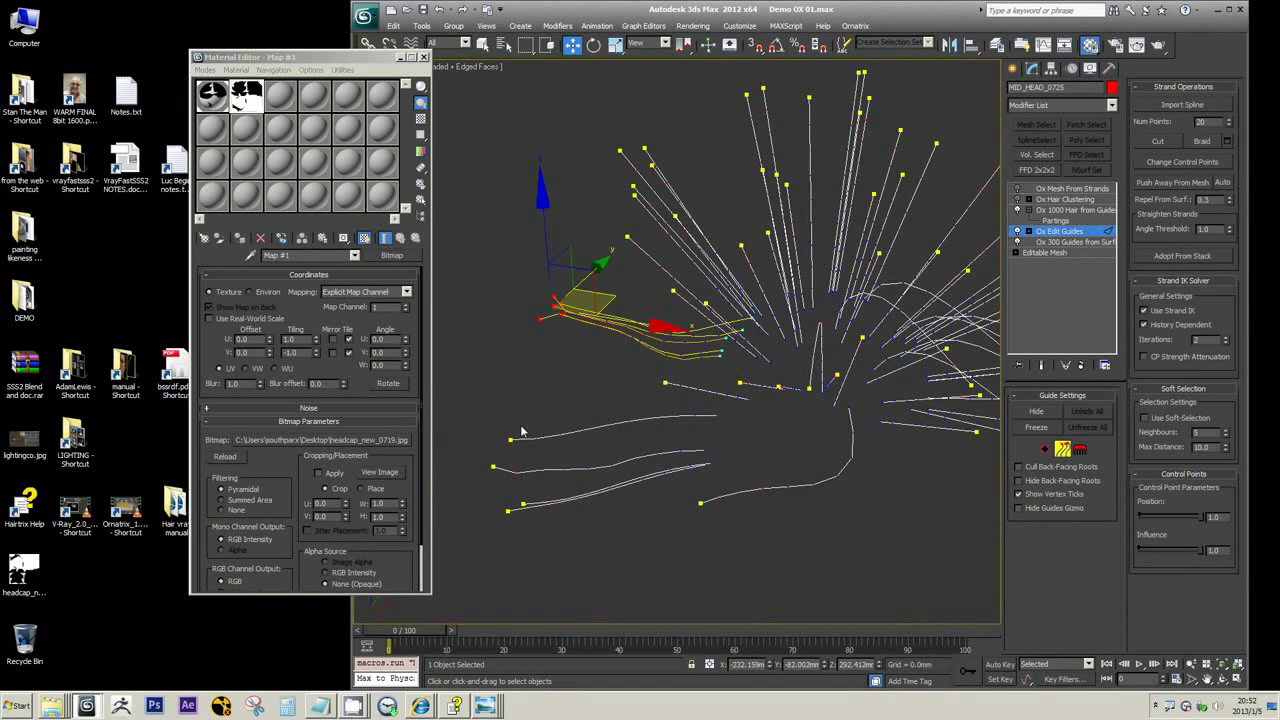
left_click(521, 437)
left_click_drag(504, 382, 573, 357)
mouse_move(632, 380)
middle_mouse_down("alt")
mouse_move(664, 351)
mouse_move(640, 377)
middle_mouse_up("alt")
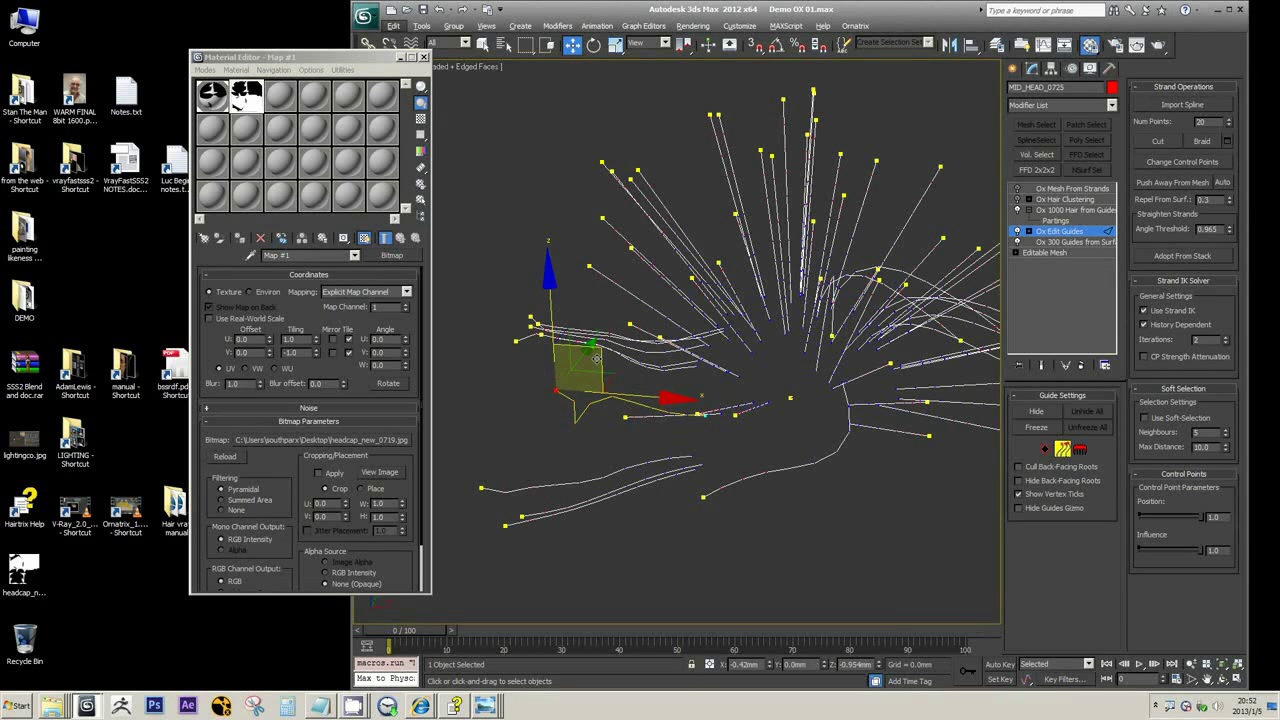
left_click_drag(590, 362, 508, 445)
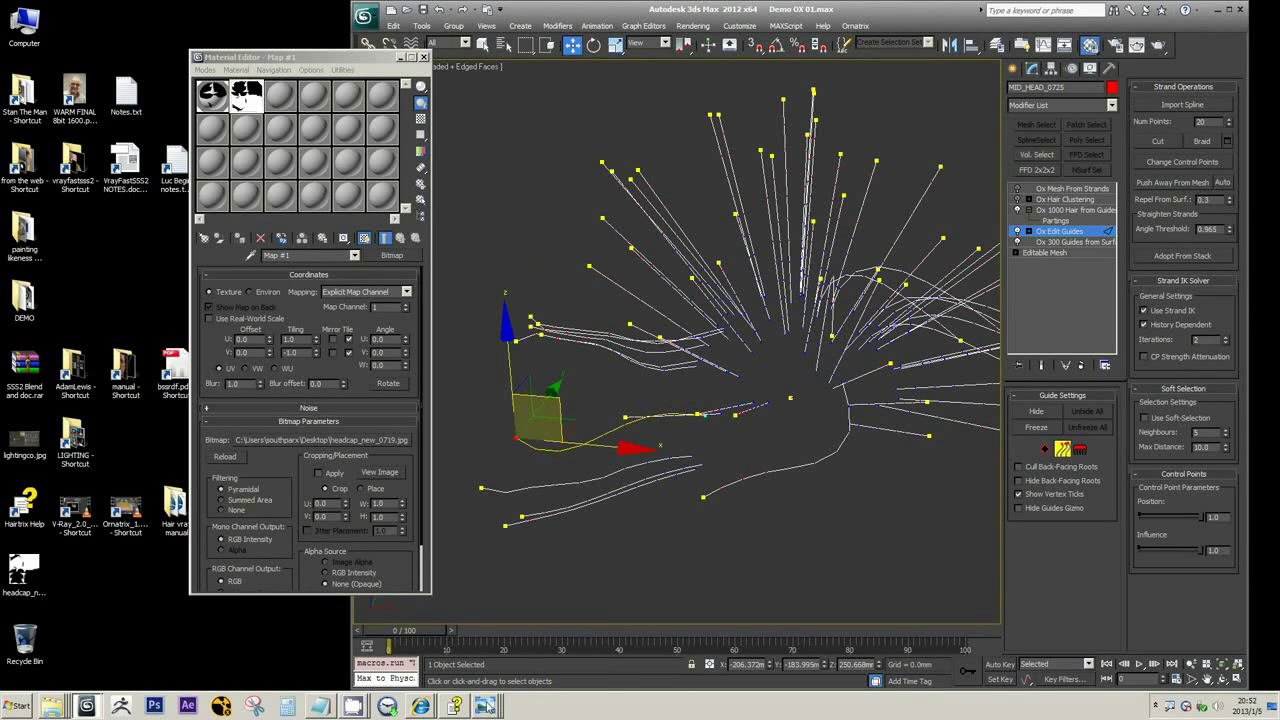
- Switch to the photo viewer showing WARM FINAL 8bit 1600.png, examine the hairline up close, and put the image away
left_click(486, 706)
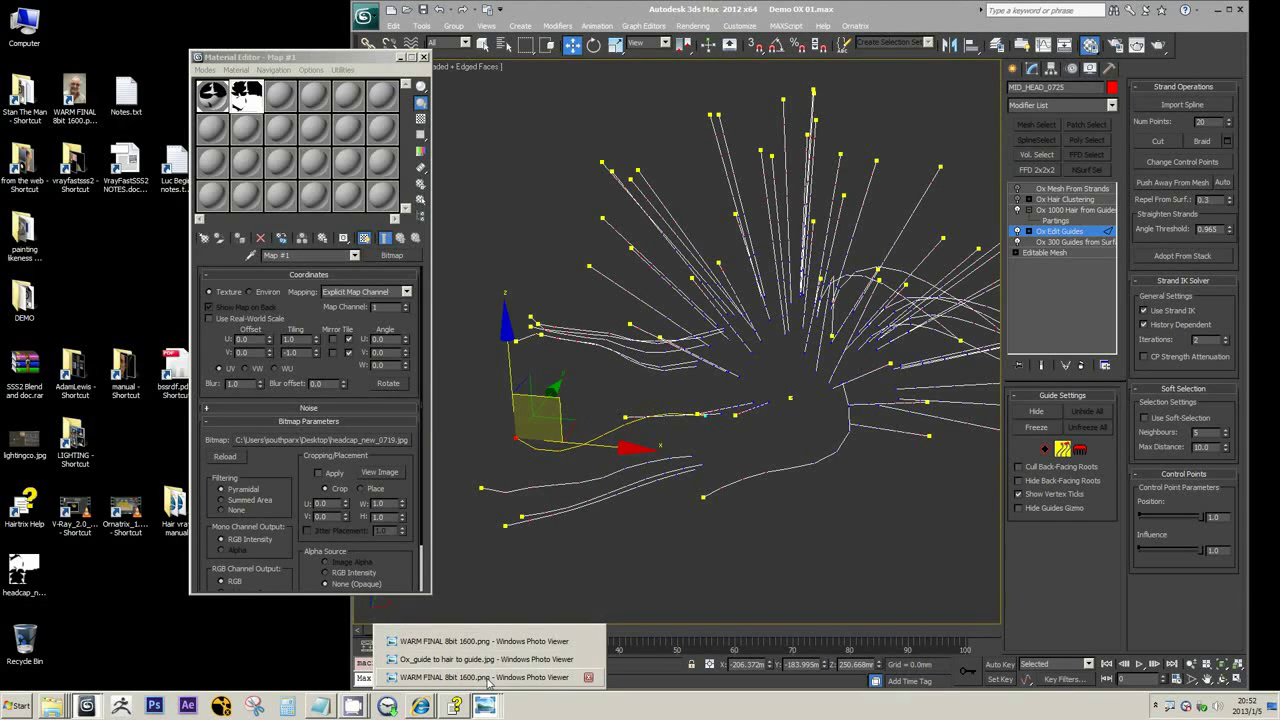
left_click(491, 677)
scroll(203, 190, "up", 5)
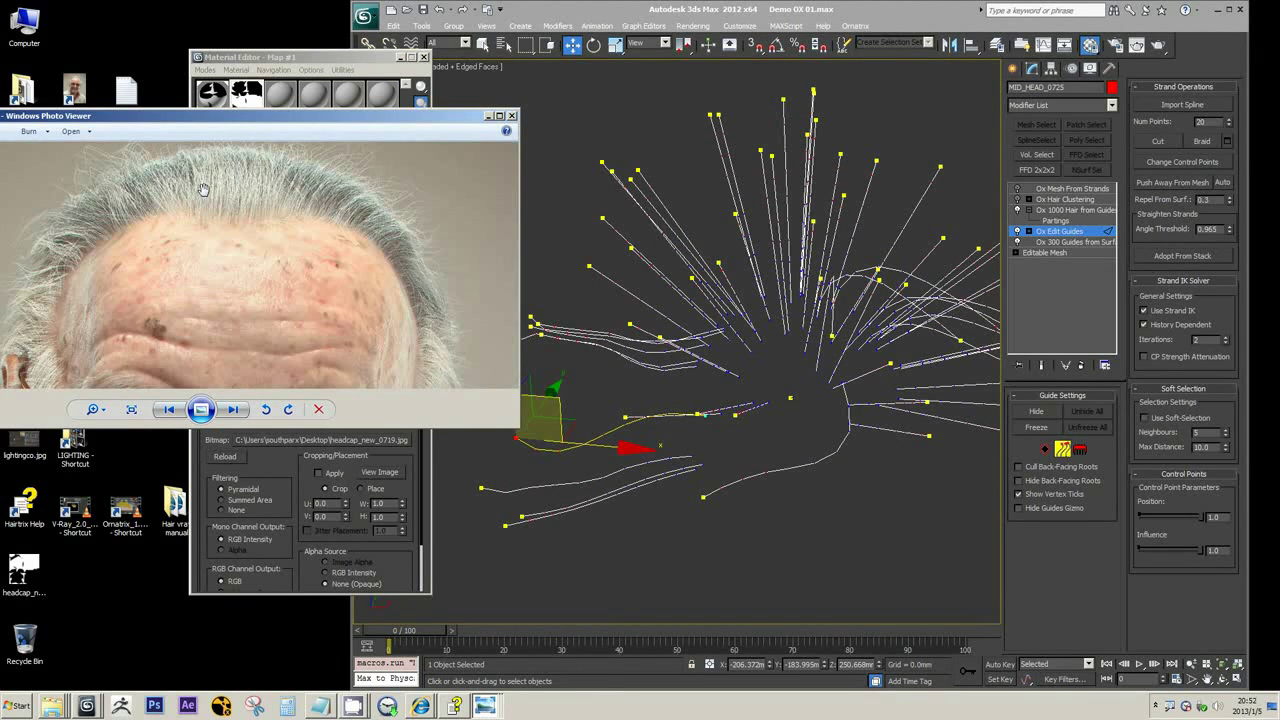
left_click_drag(203, 190, 235, 256)
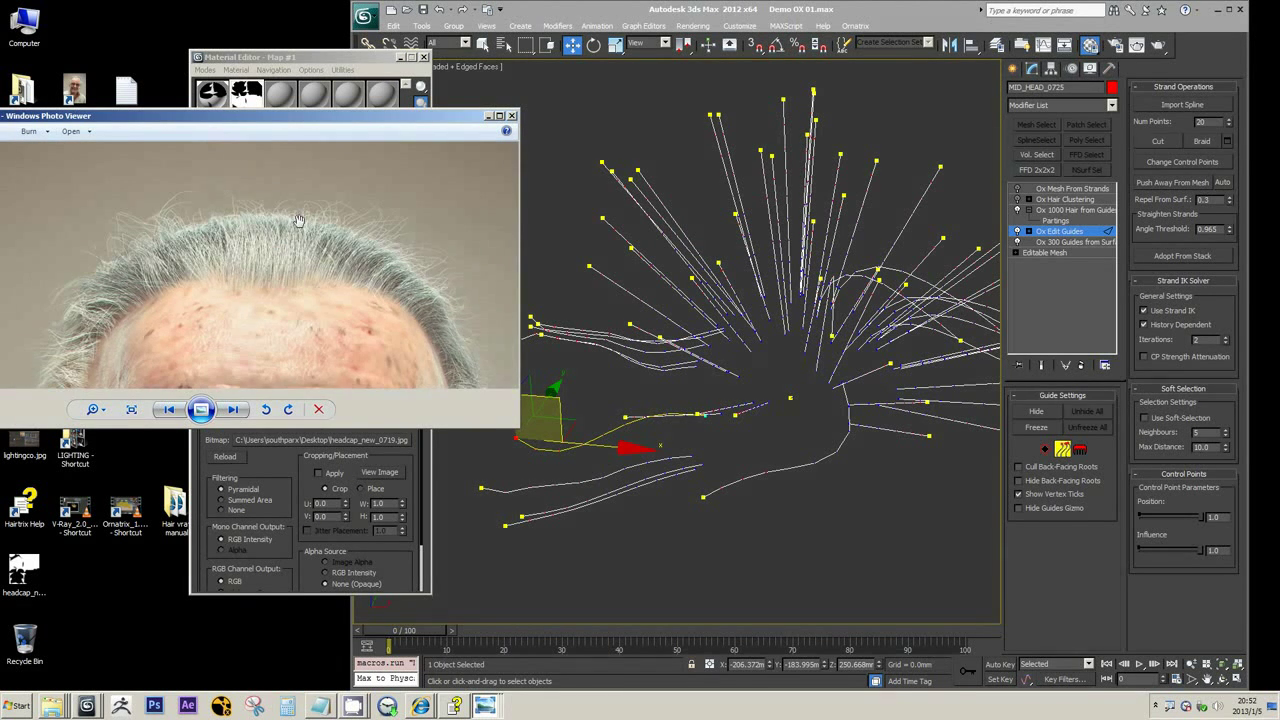
left_click(488, 116)
- Return to the Ox Hair Clustering level and check the Ox modifiers on offer for the regenerated hair
left_click(1058, 211)
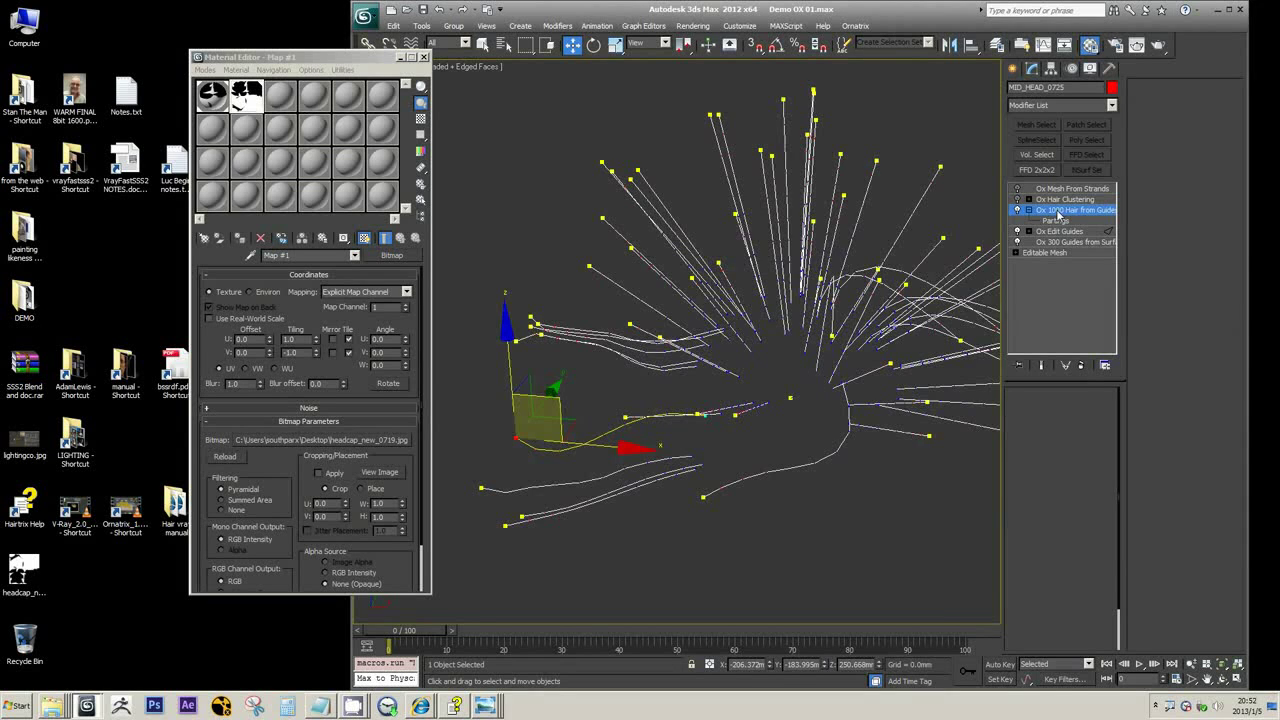
left_click(1066, 200)
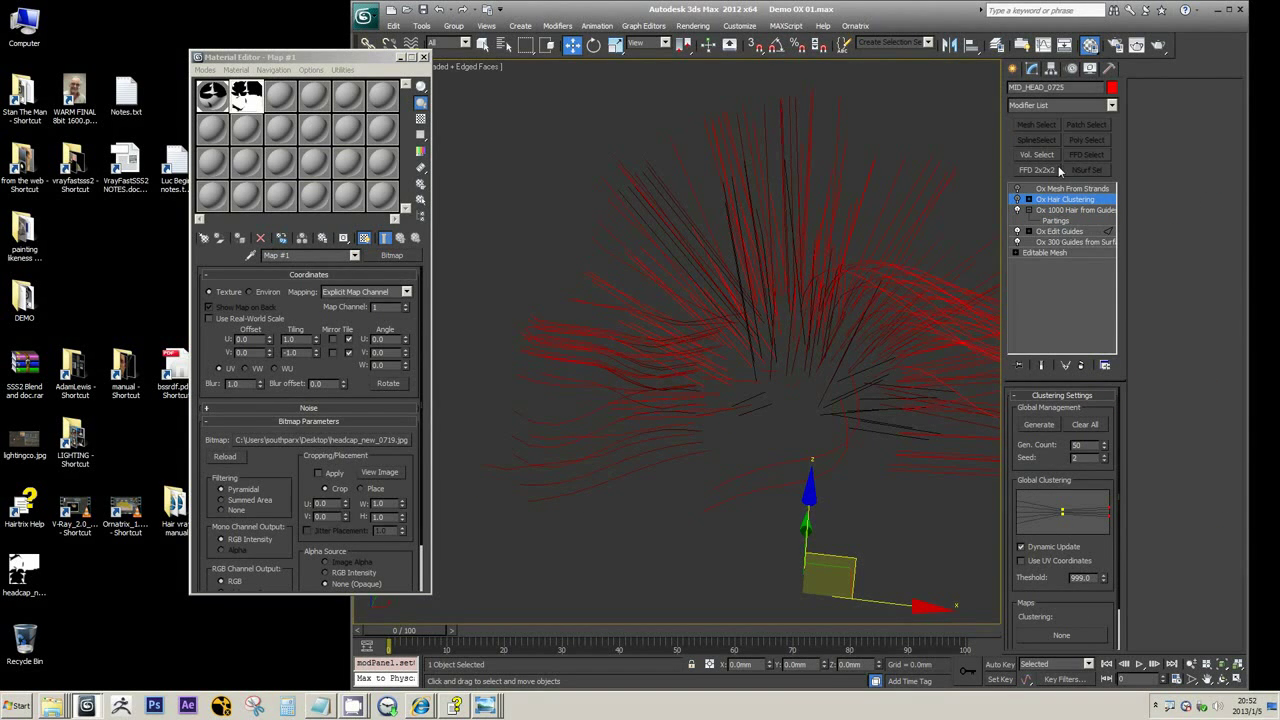
left_click(1111, 105)
scroll(1055, 268, "down", 5)
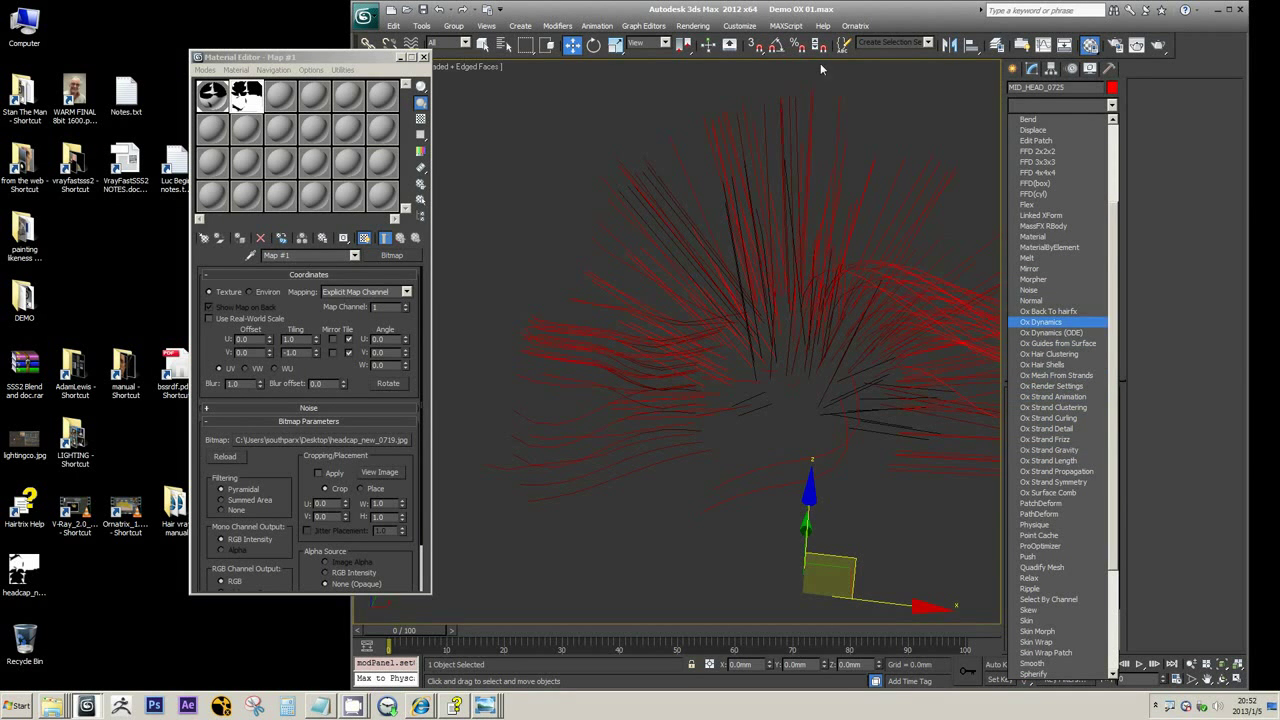
left_click(1048, 354)
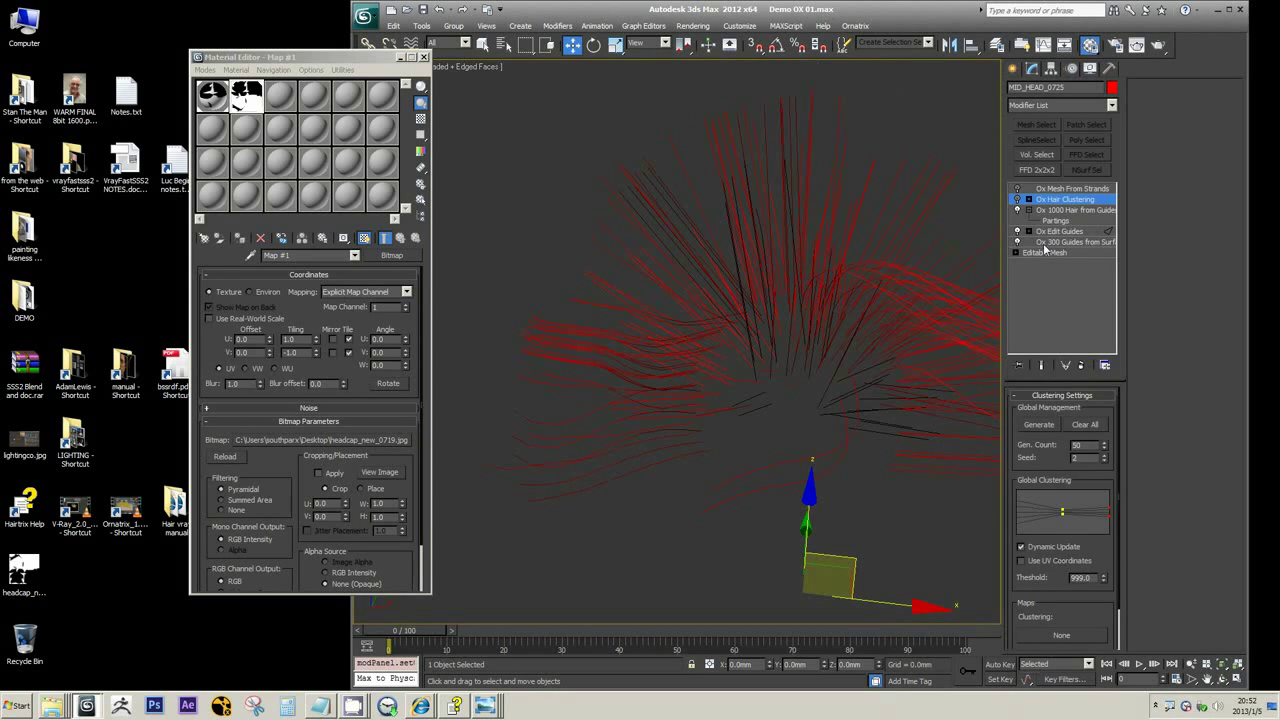
- Turn Ox Hair Clustering and Ox Mesh From Strands back on for the whole head of hair
left_click(1080, 189)
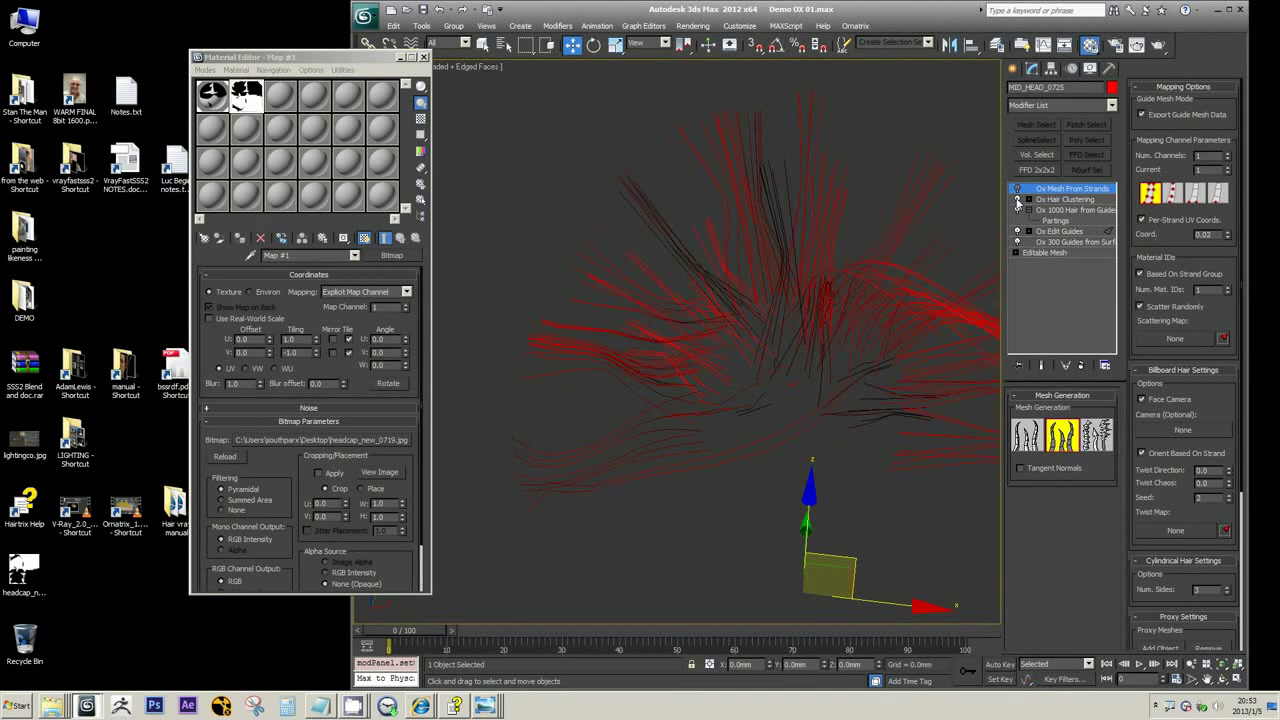
middle_click_drag(923, 253, 859, 258, "alt")
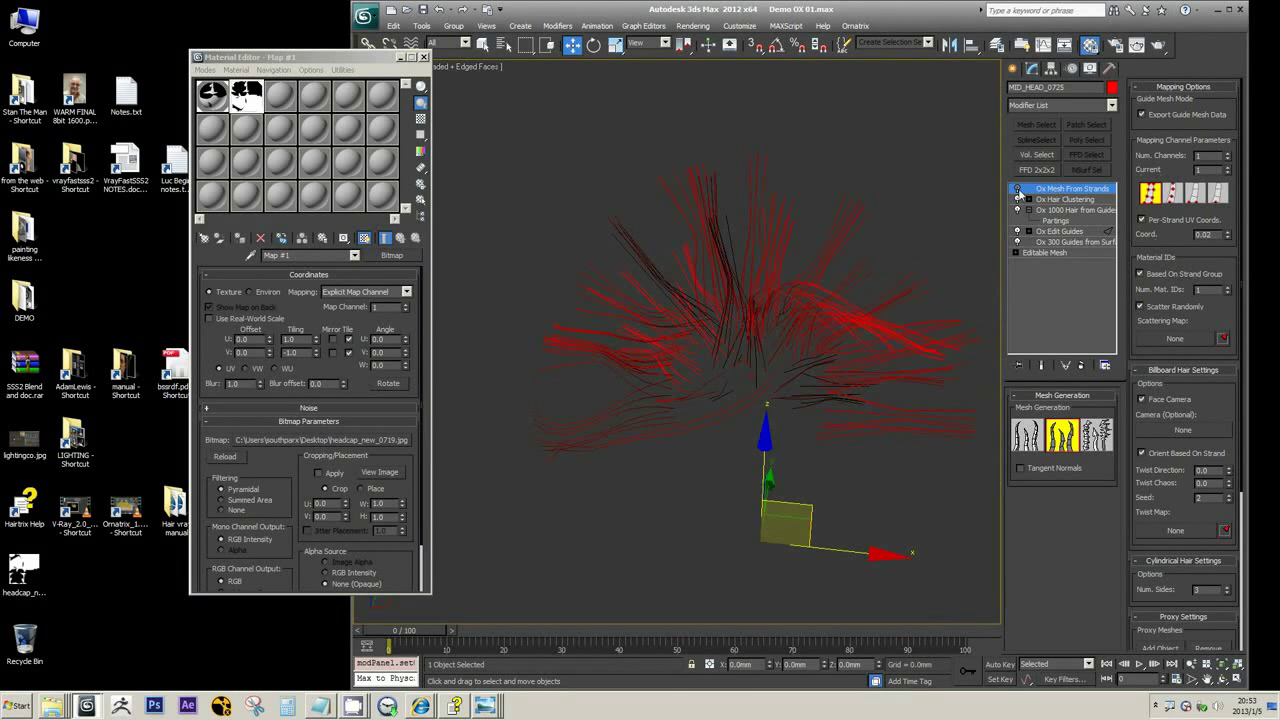
left_click(1018, 190)
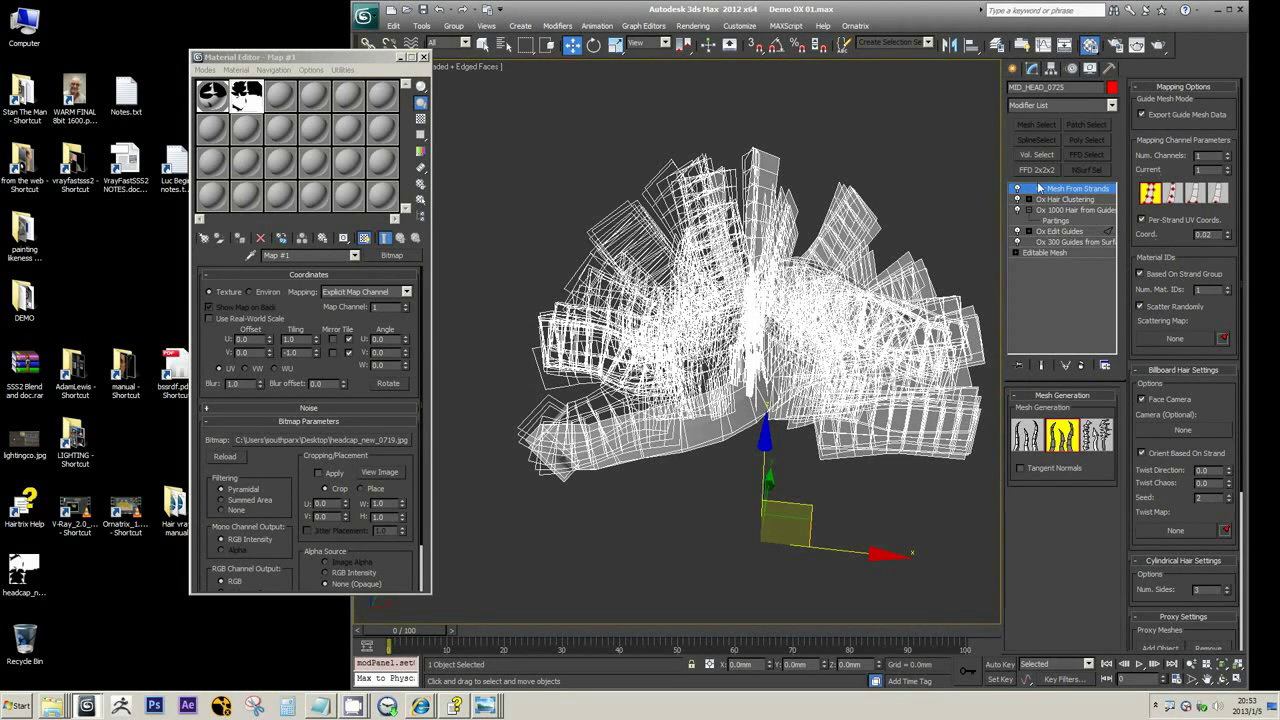
- Examine the control points in Ox Edit Guides, and return to Ox Mesh From Strands with Flat Billboards as the mesh type
left_click(1060, 232)
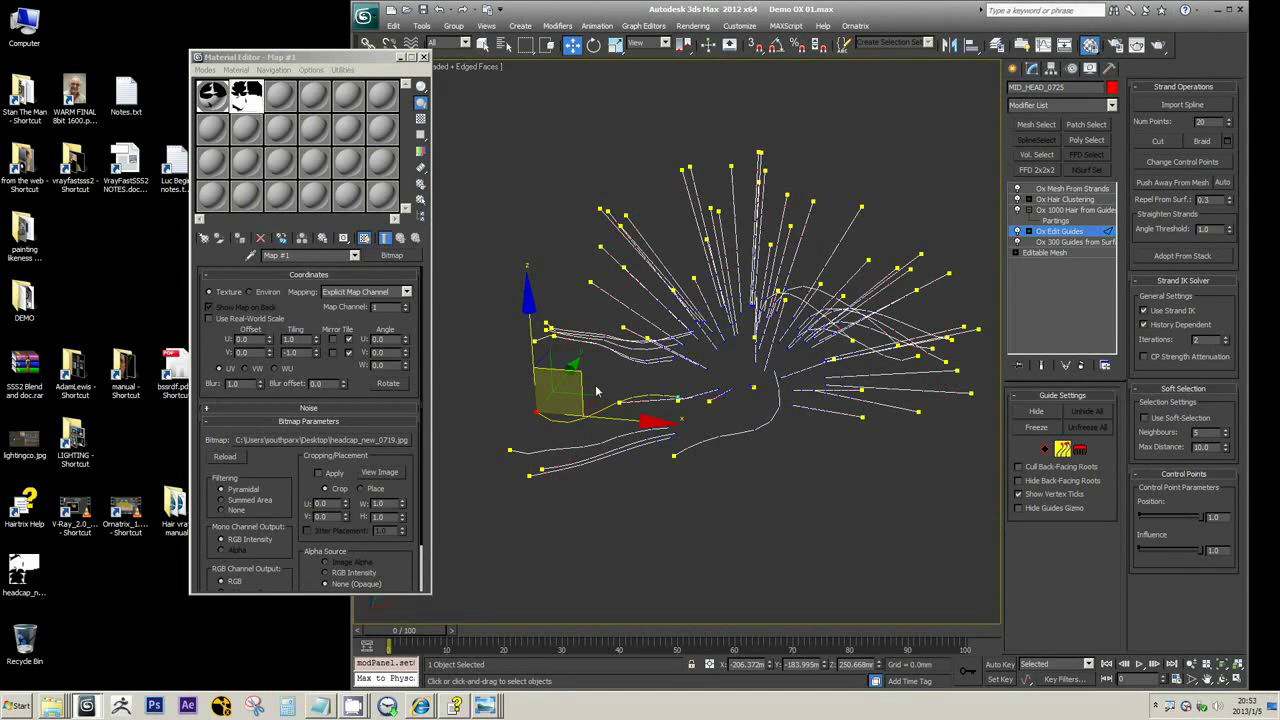
left_click(1078, 190)
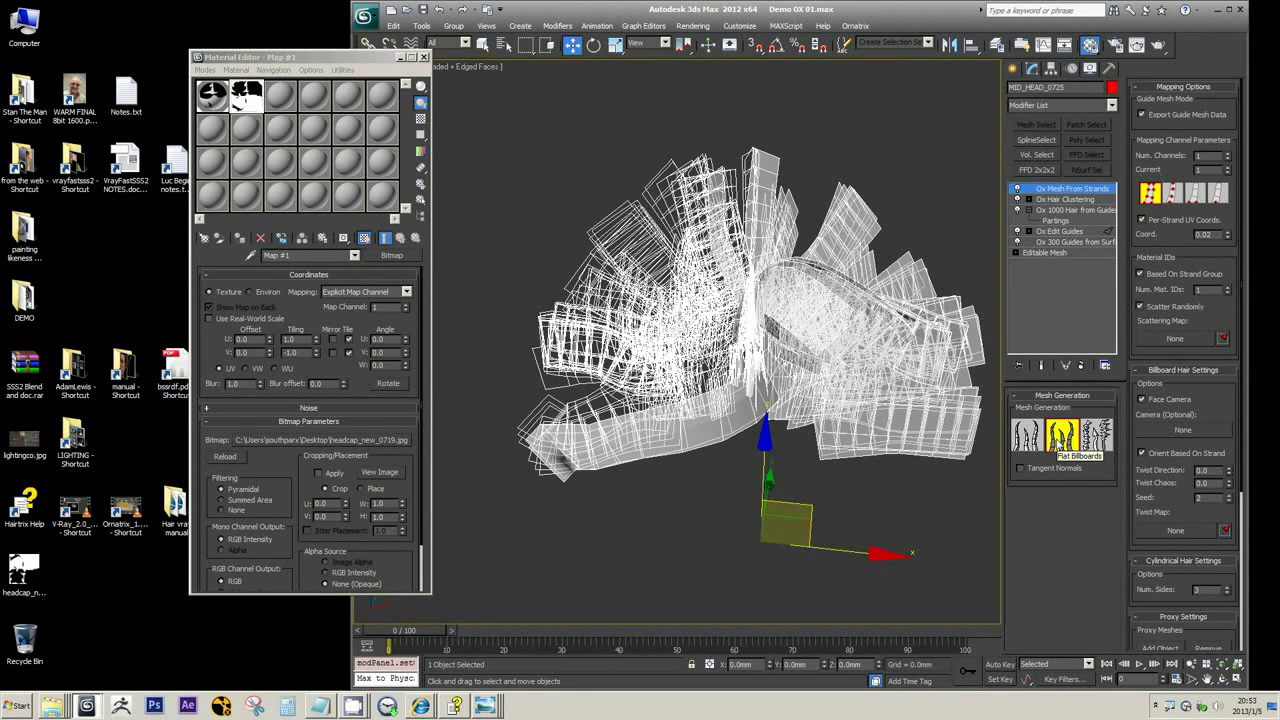
left_click(1058, 446)
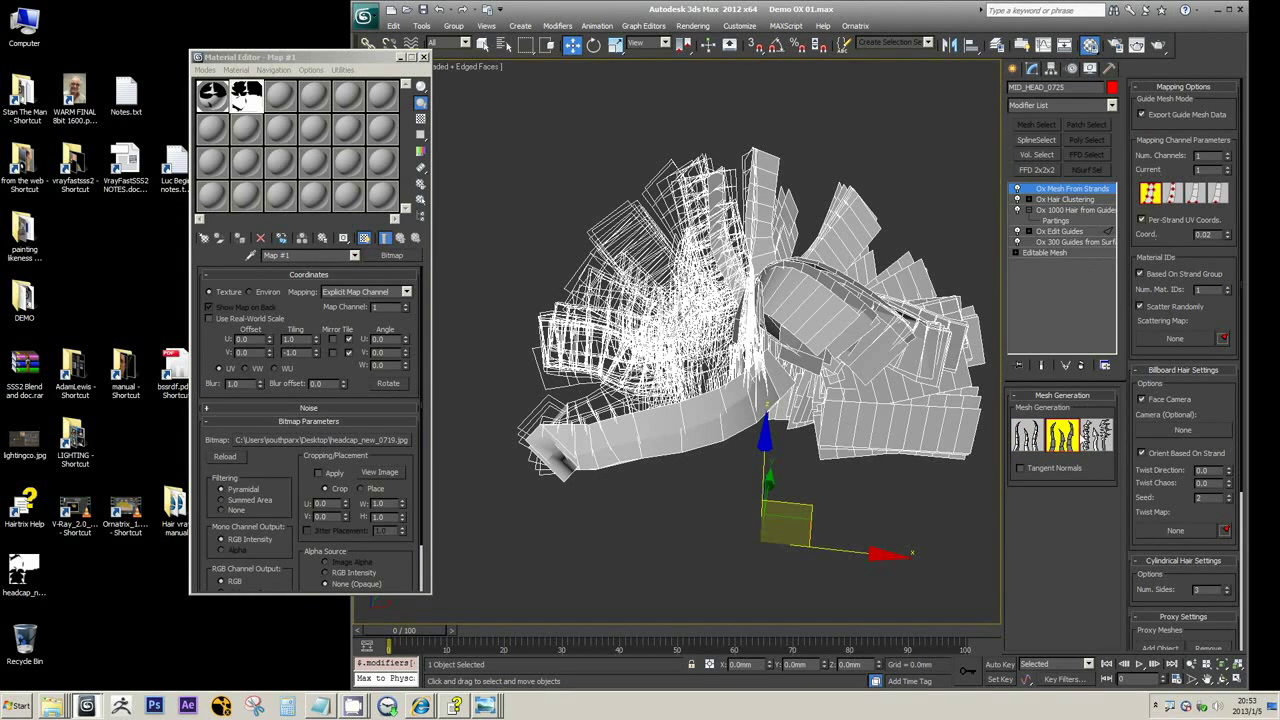
- Toggle Export Guide Mesh Data off and back on in Ox Mesh From Strands, and check which Ox modifiers are available above it
left_click(1167, 118)
left_click(1167, 118)
left_click(1111, 105)
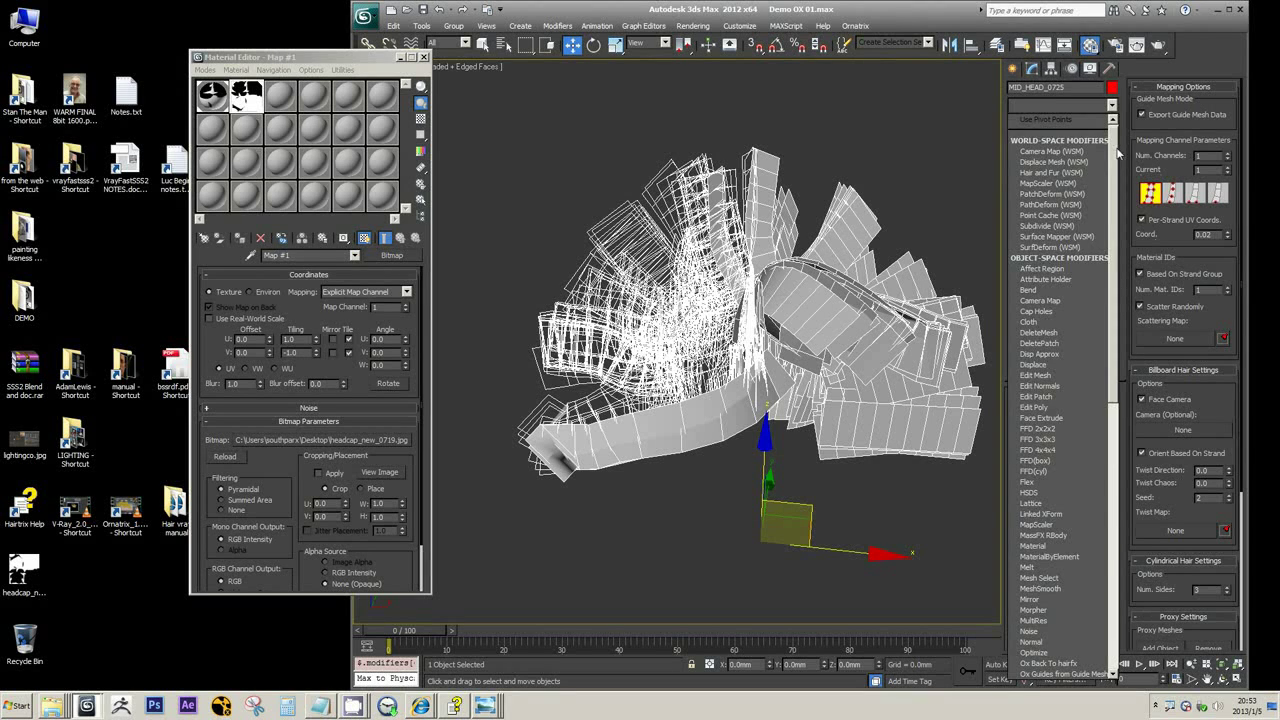
scroll(1072, 427, "down", 8)
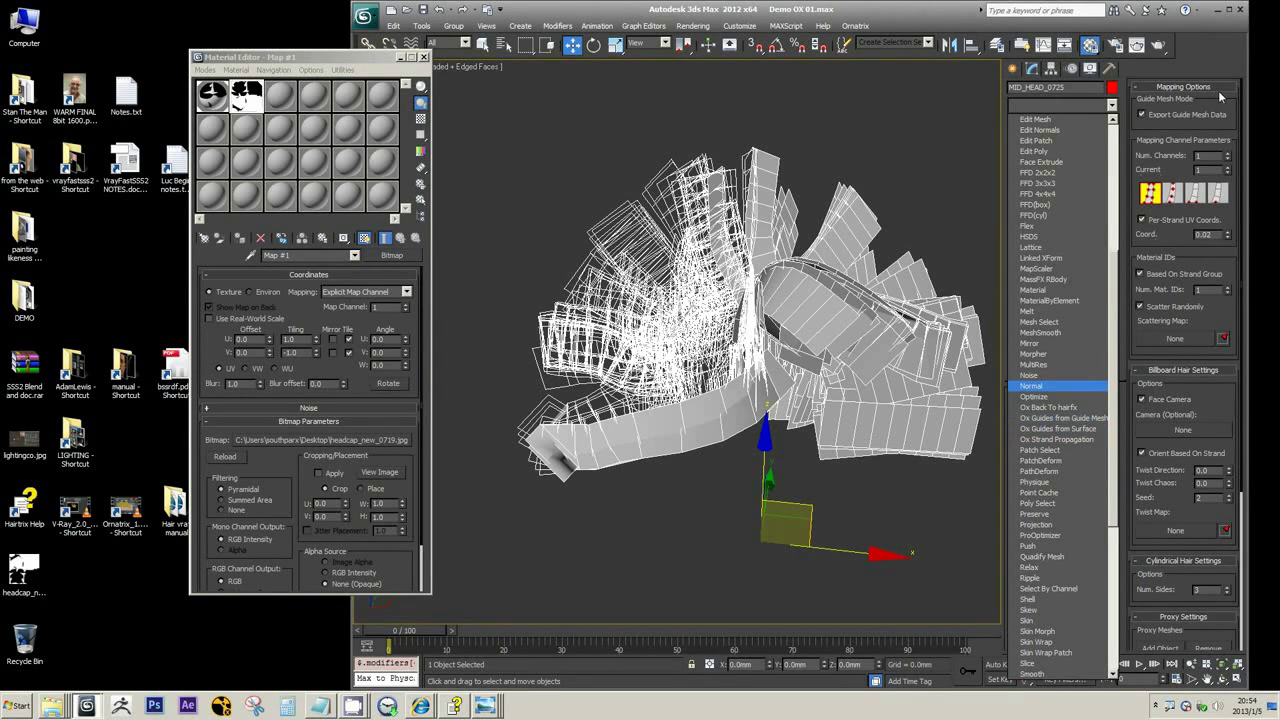
left_click(1189, 100)
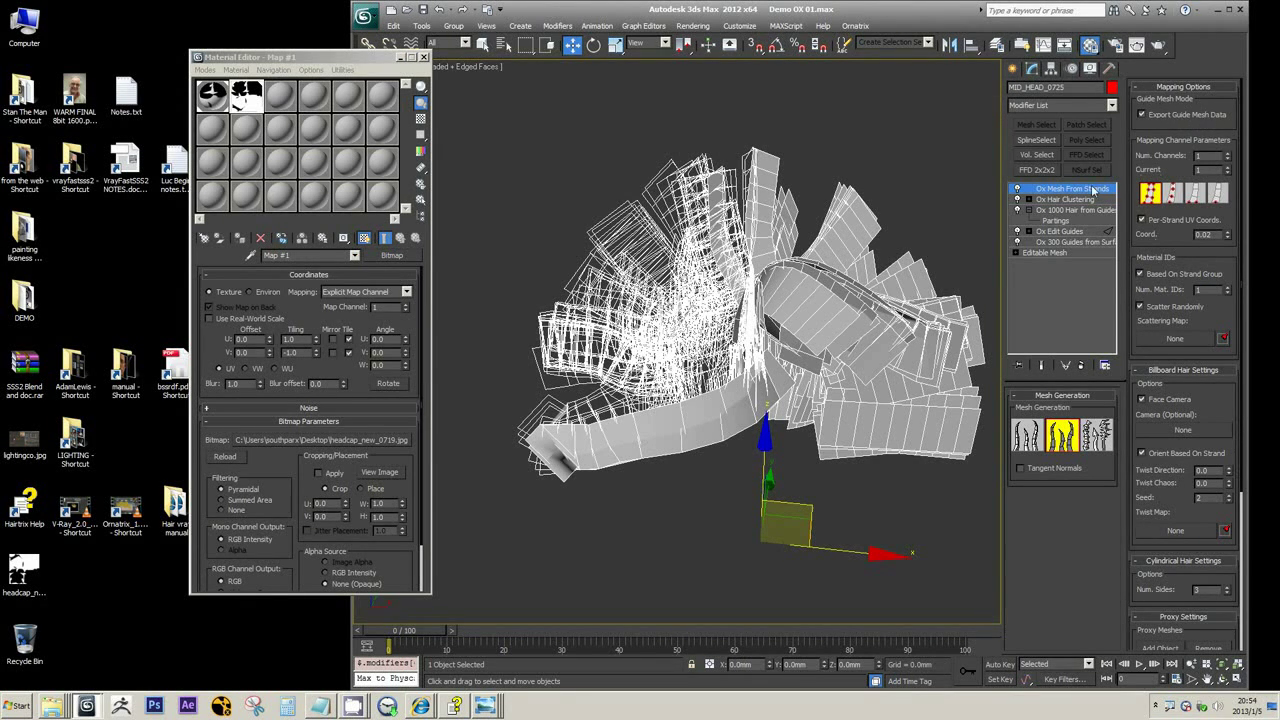
- Add Ox Guides from Guide Mesh above Ox Mesh From Strands, and compare its guides with those of the Ox 300 Guides from Surface level
left_click(1110, 105)
scroll(1108, 288, "down", 5)
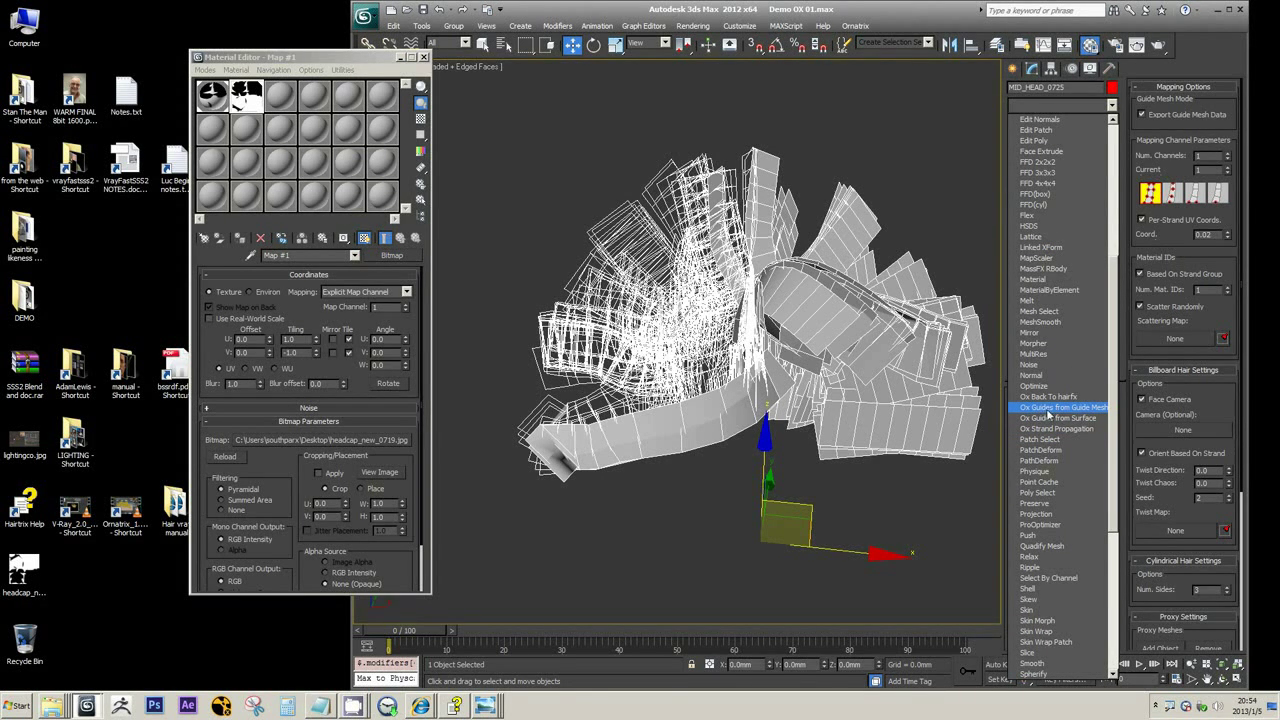
left_click(1078, 410)
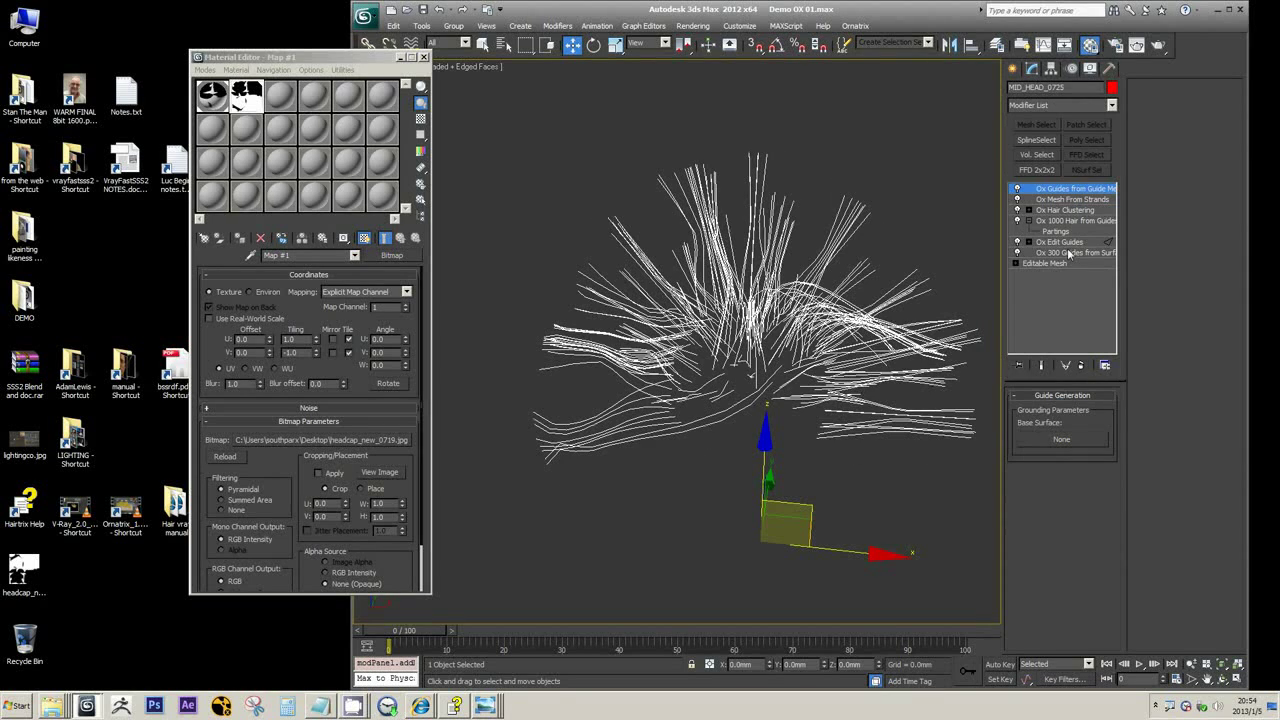
left_click(1072, 254)
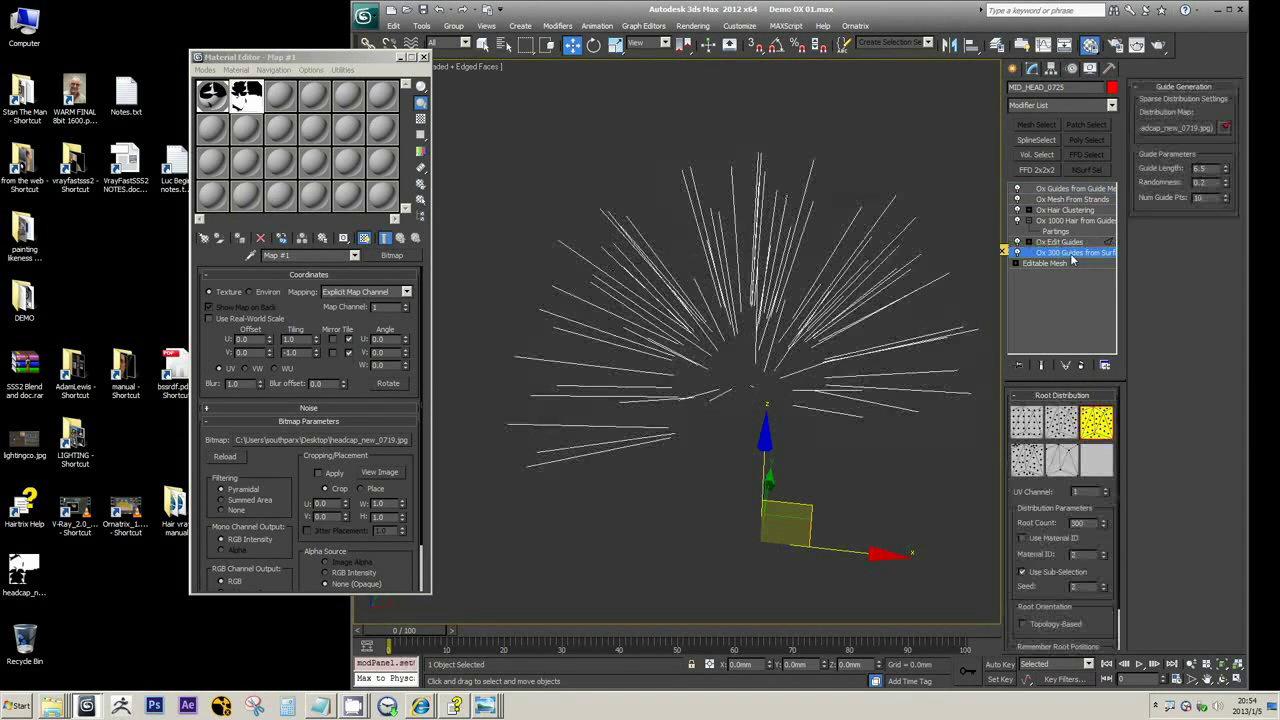
left_click(1077, 190)
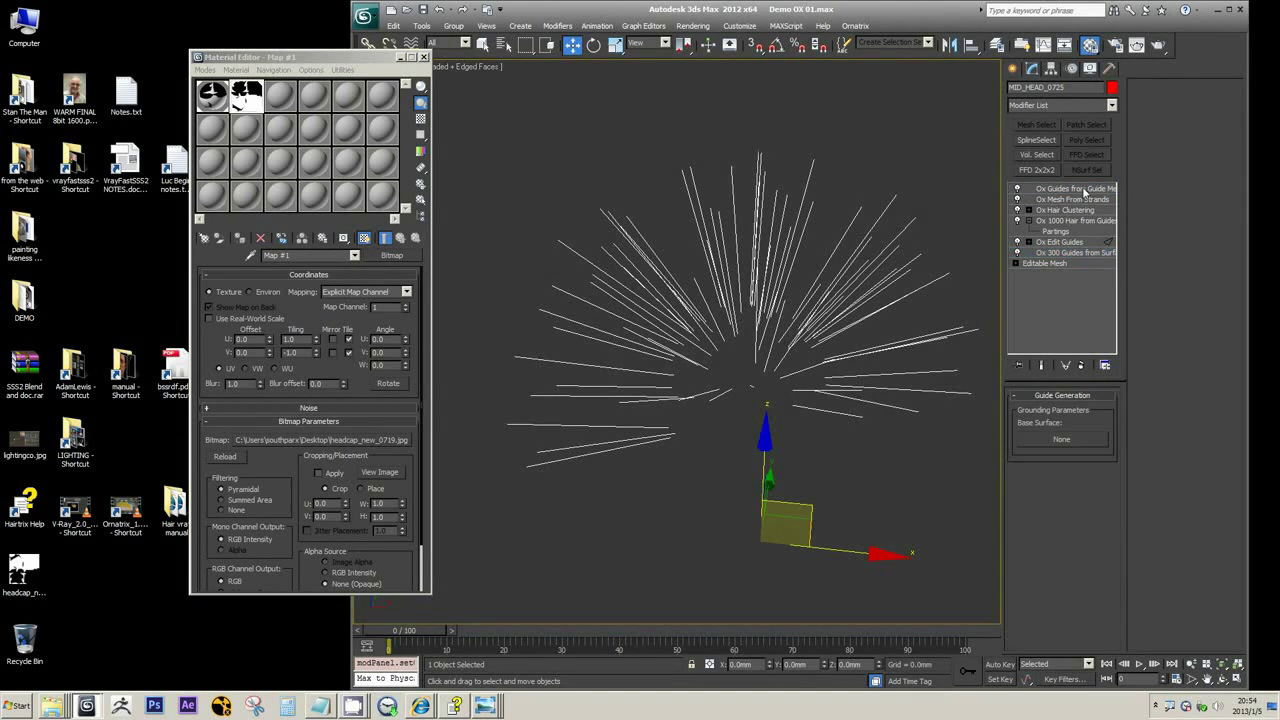
- Add a second Ox Edit Guides modifier above Ox Guides from Guide Mesh
left_click(1112, 106)
left_click_drag(1117, 165, 1117, 292)
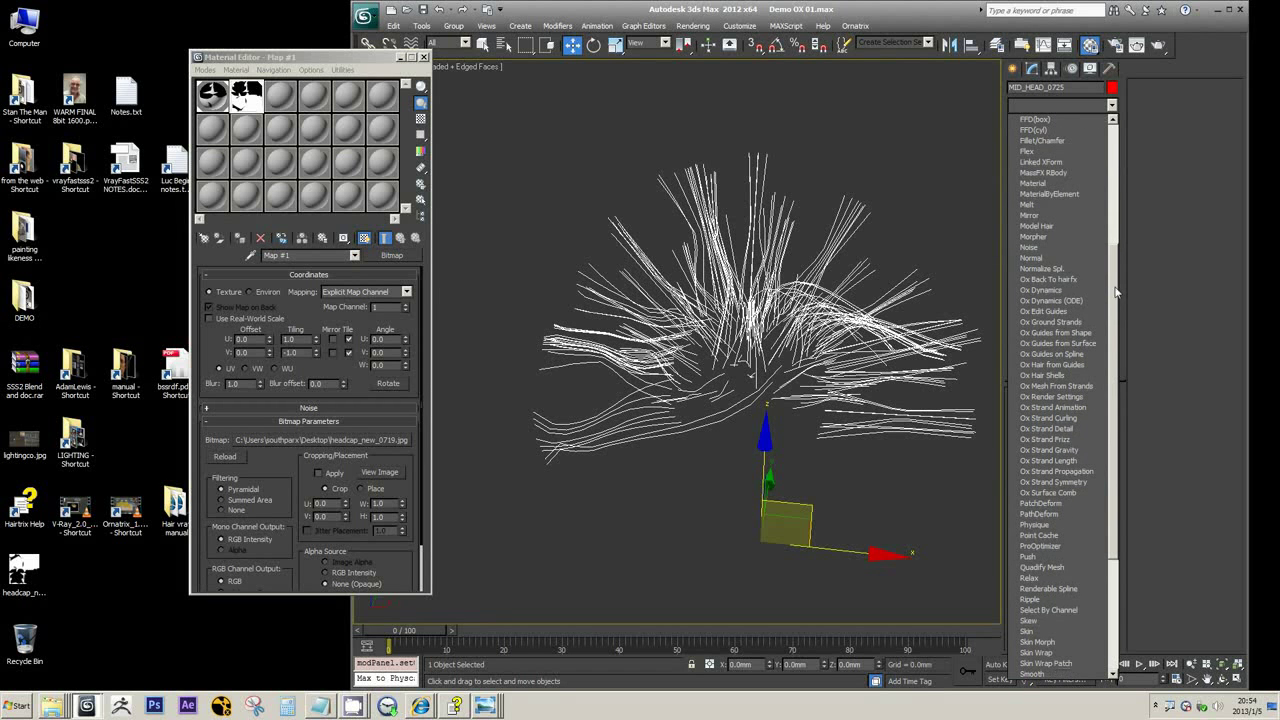
left_click(1049, 314)
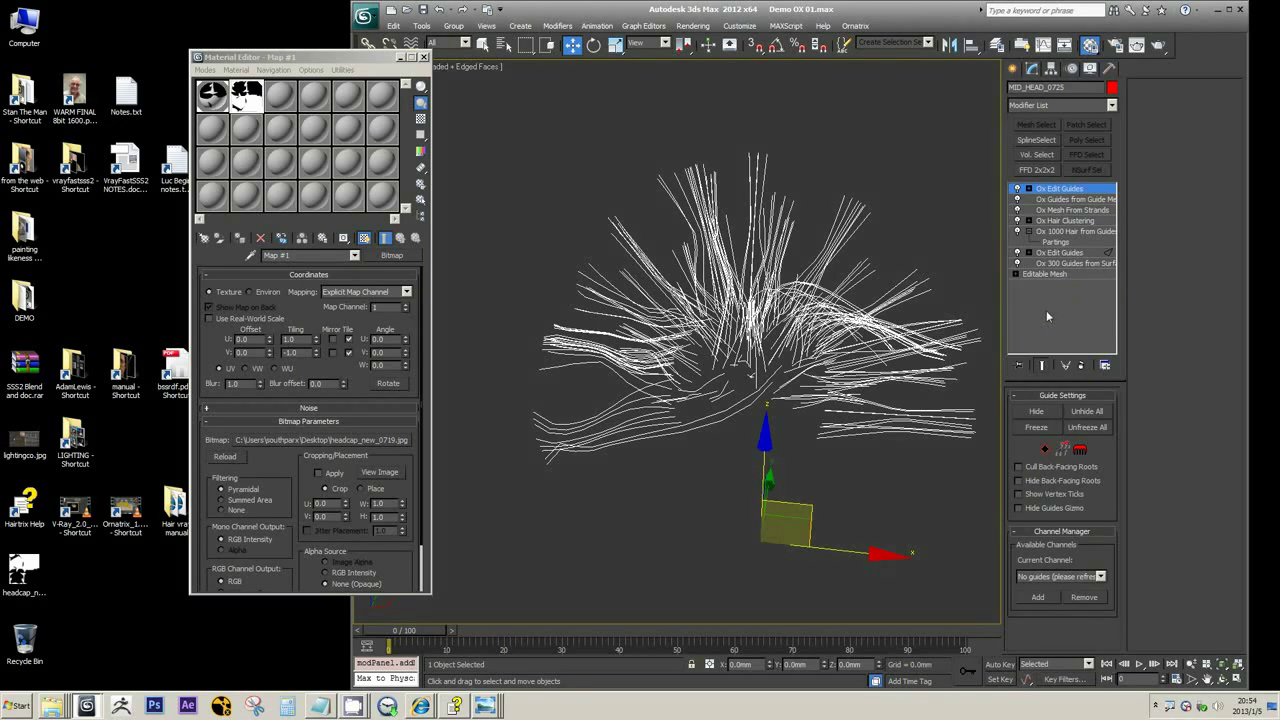
- Compare the Ox Hair Clustering, Ox Mesh From Strands and Ox Guides from Guide Mesh levels, and return to the upper Ox Edit Guides
left_click(1057, 222)
left_click(1060, 189)
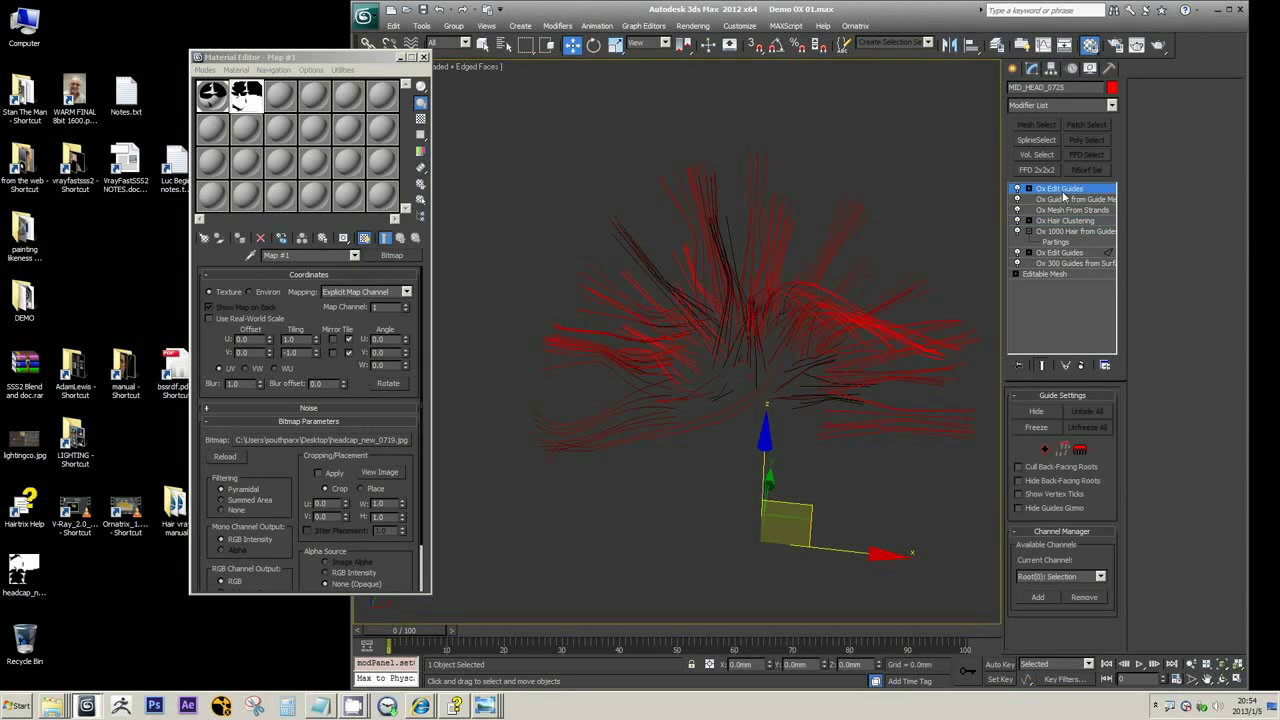
left_click(1063, 211)
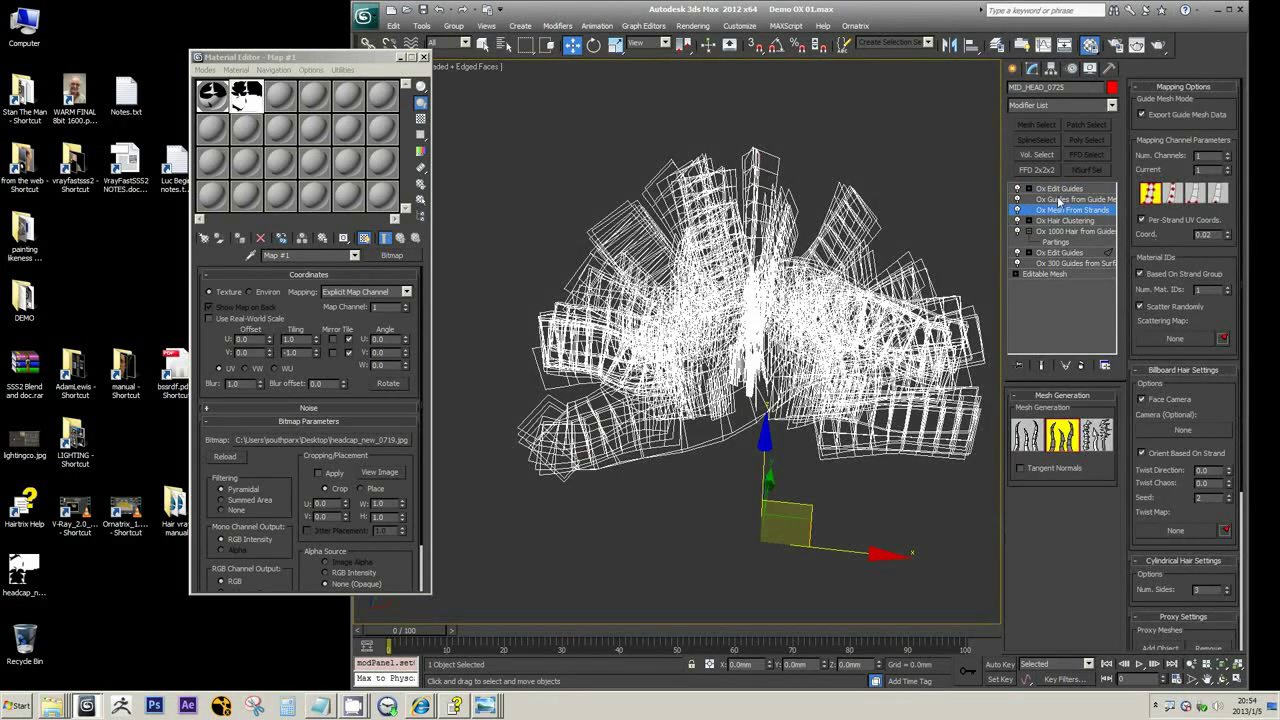
left_click(1060, 202)
left_click(1065, 211)
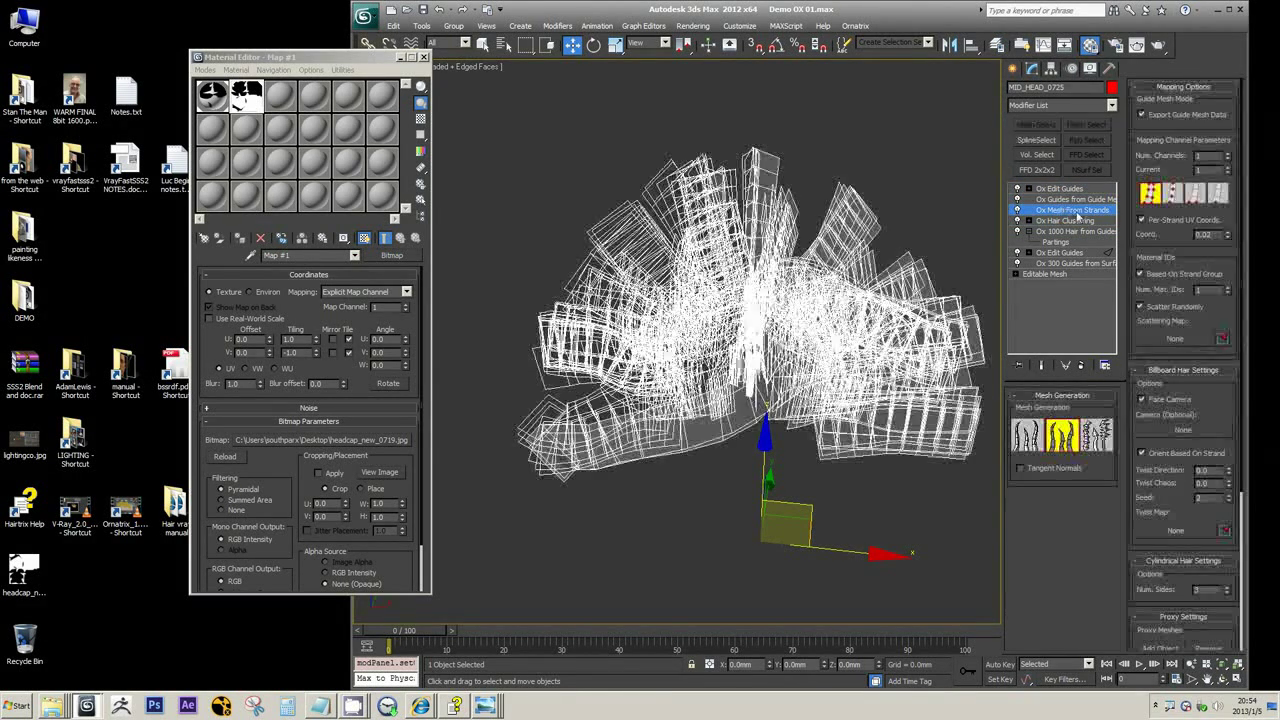
left_click(1062, 200)
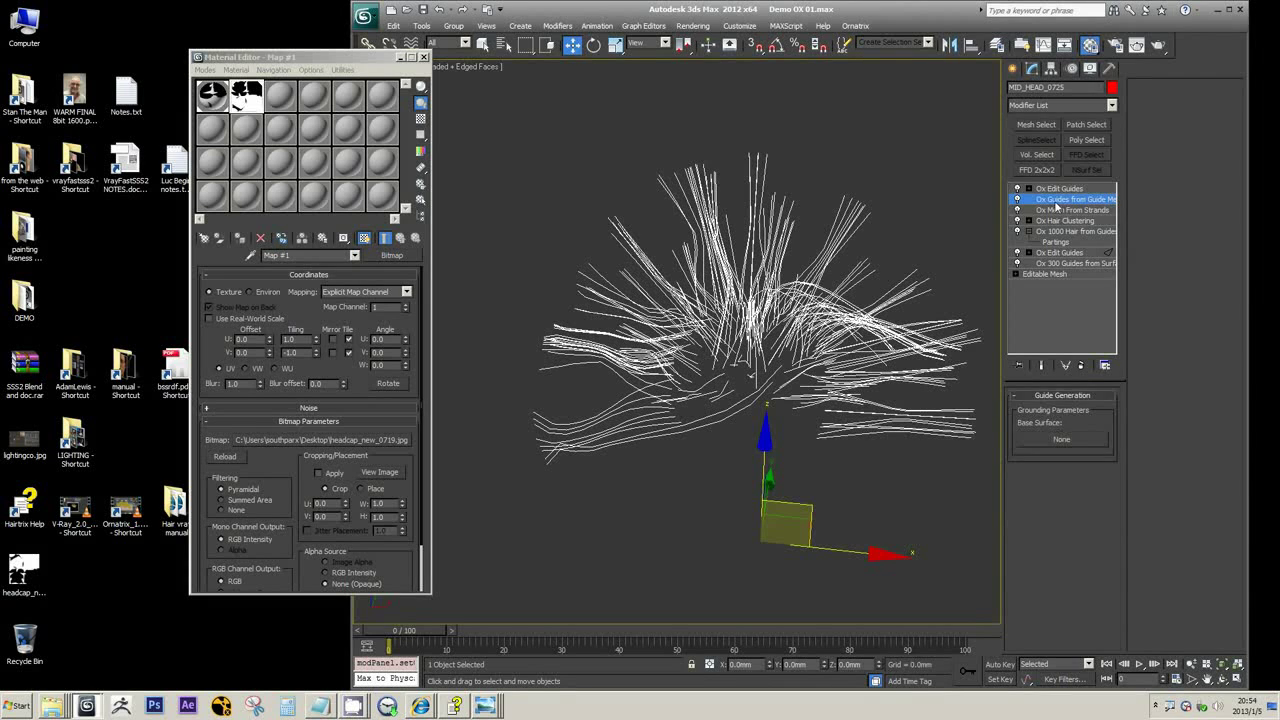
left_click(1058, 189)
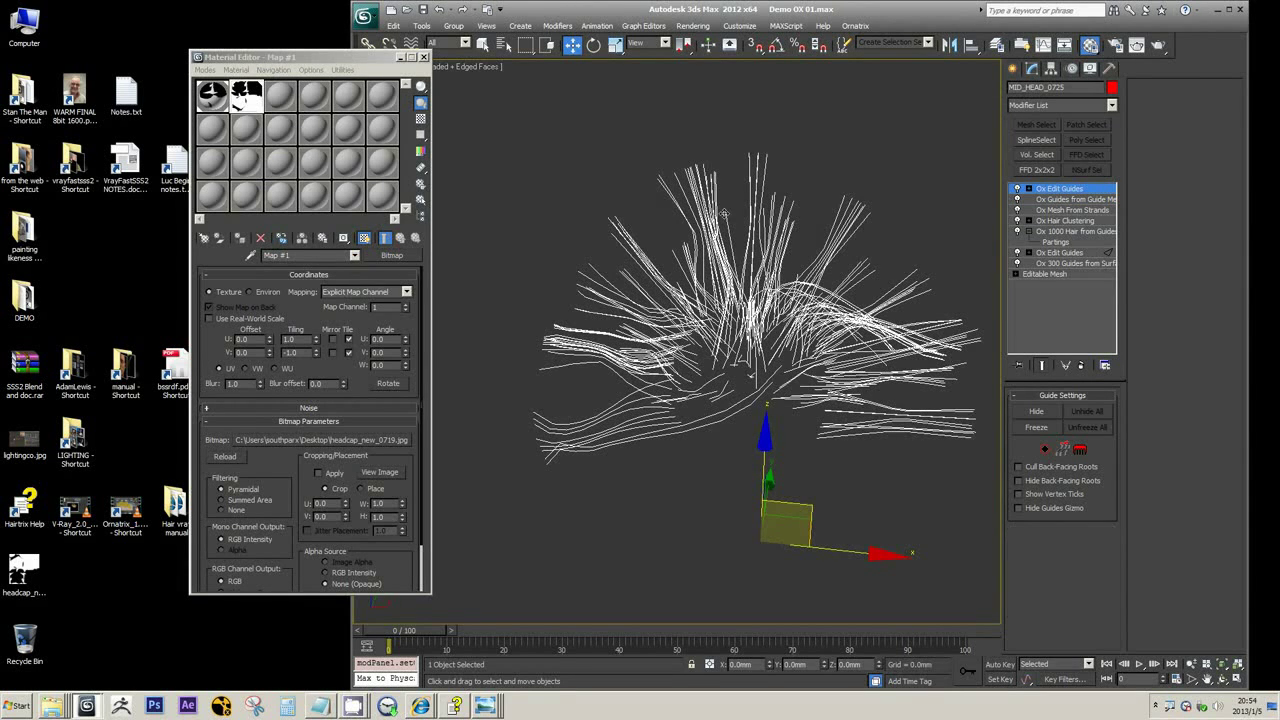
- Brush several of the upper and front guide clumps in the upper Ox Edit Guides so their tips bend over
left_click(1080, 449)
left_click_drag(690, 175, 671, 183)
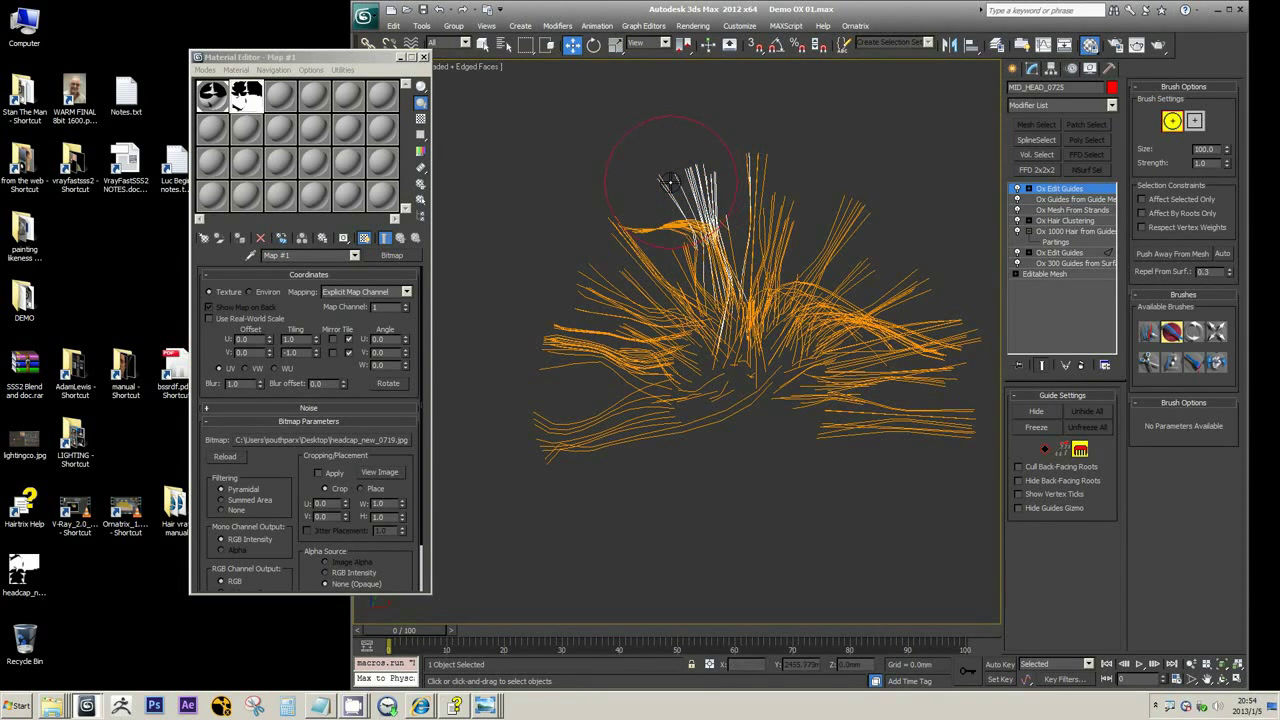
mouse_move(756, 204)
middle_mouse_down()
mouse_move(808, 232)
mouse_move(757, 245)
middle_mouse_up()
scroll(780, 225, "up", 2)
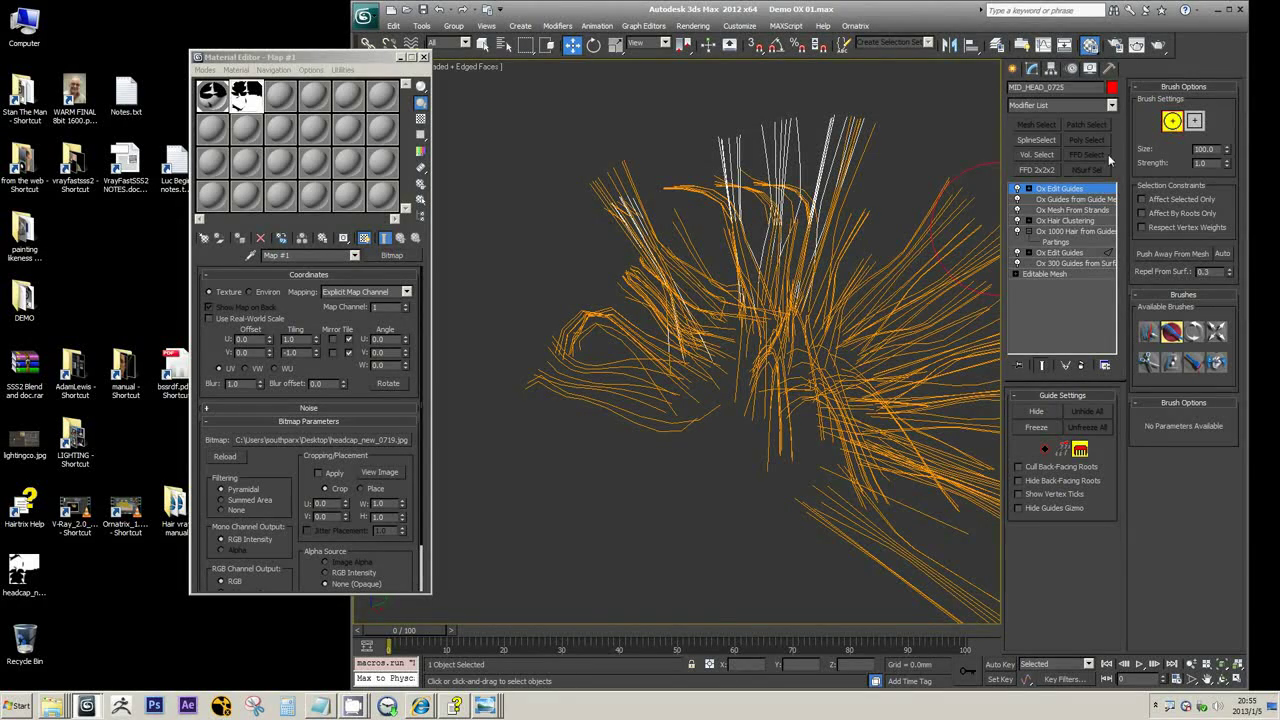
middle_click_drag(749, 190, 748, 304, "alt")
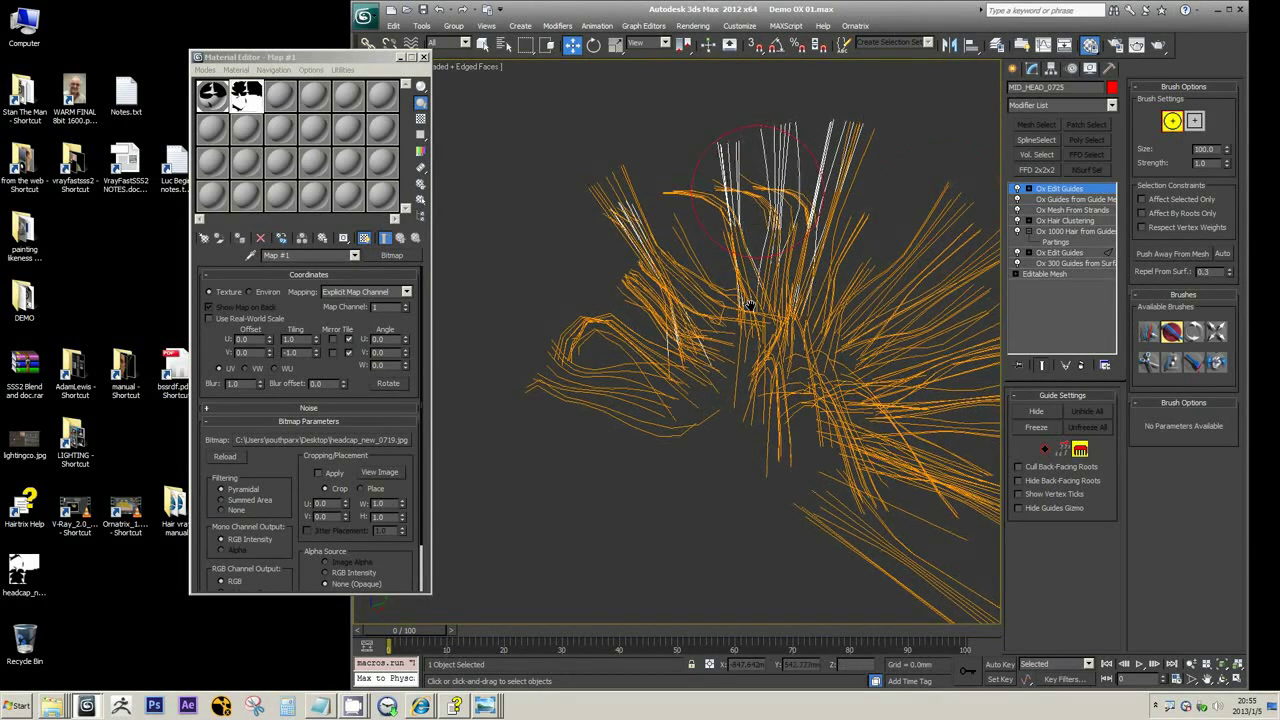
middle_click_drag(667, 274, 767, 259, "alt")
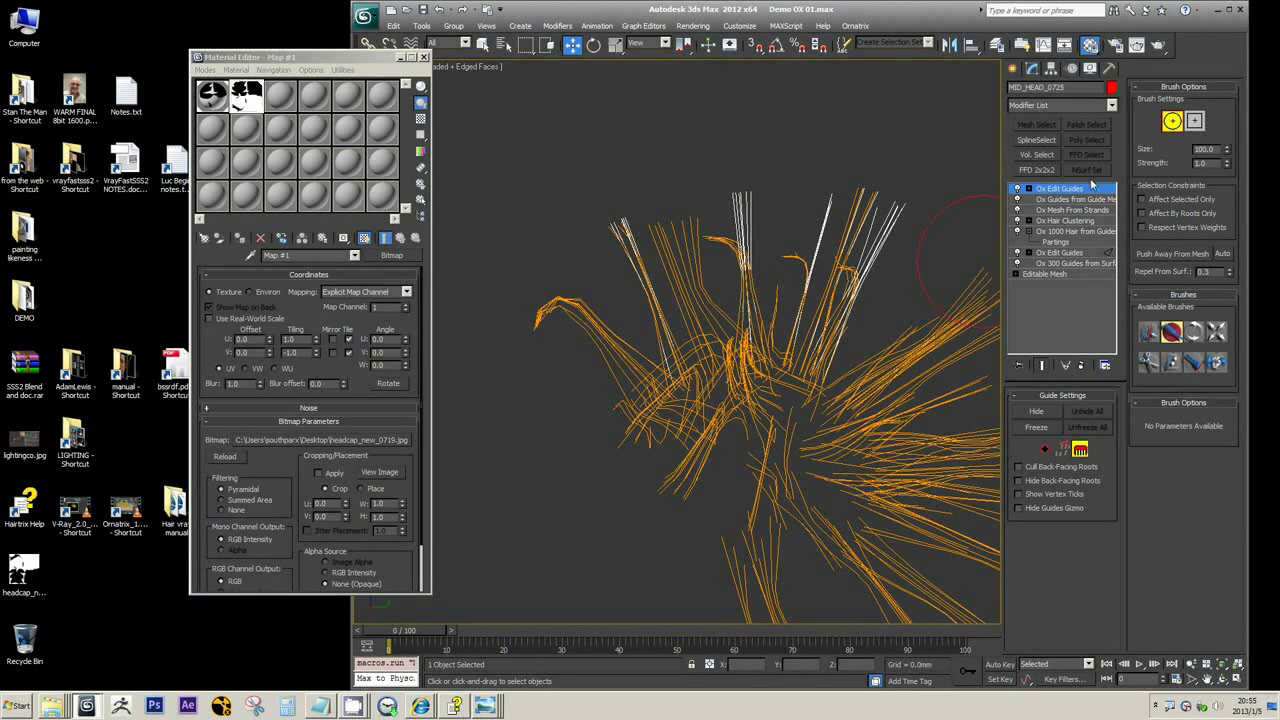
mouse_move(635, 236)
left_mouse_down()
mouse_move(590, 250)
mouse_move(551, 325)
left_mouse_up()
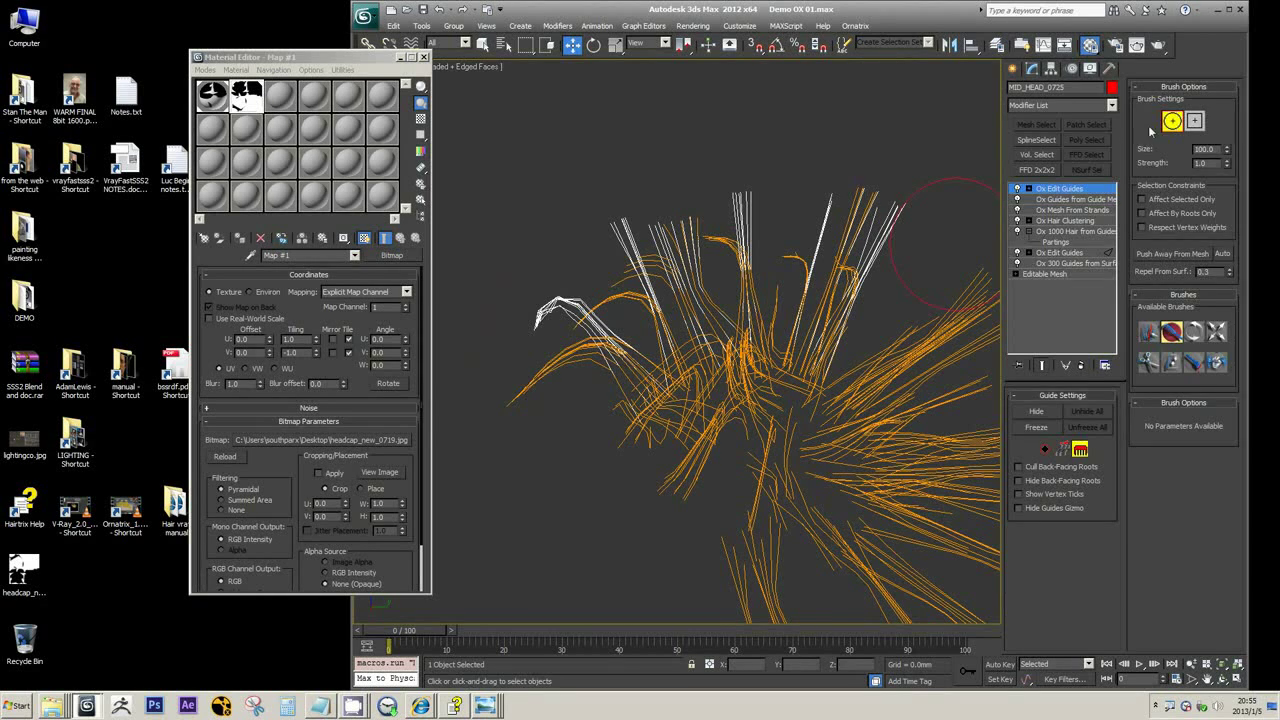
- Leave and re-enter the brush mode of the upper Ox Edit Guides, and check which Ox strand modifiers can be added on top
left_click(1088, 188)
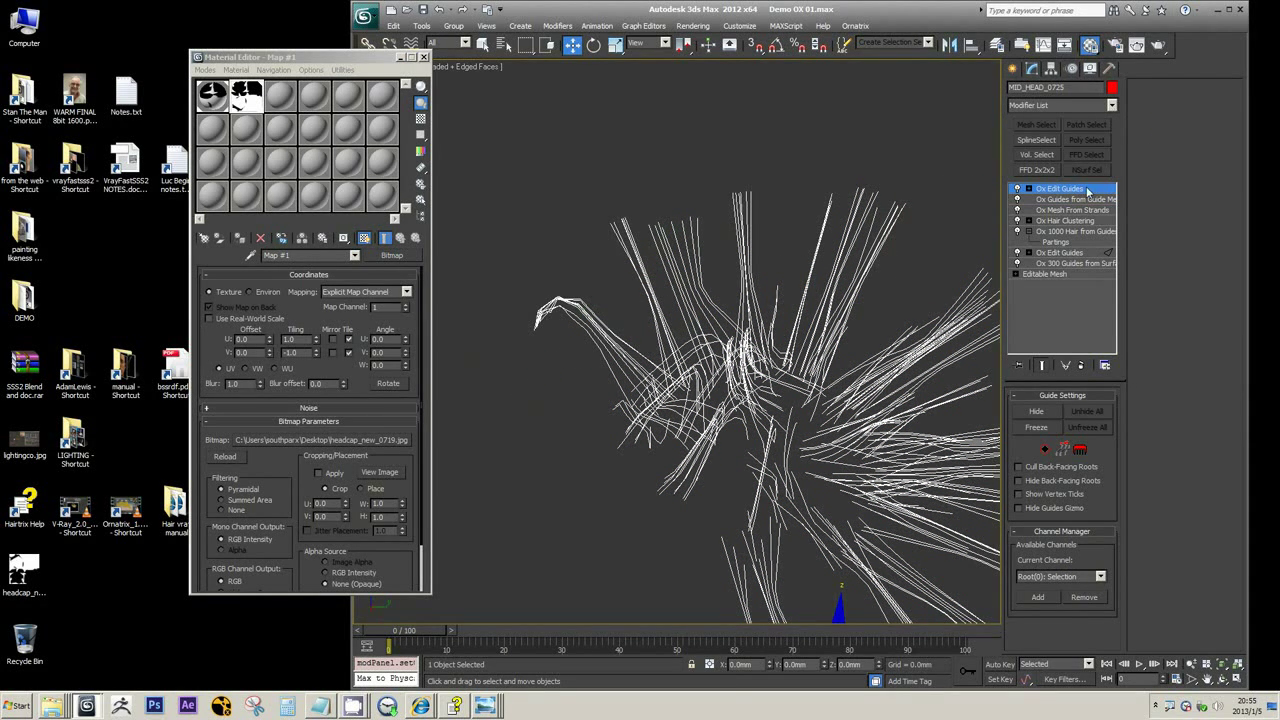
key("3")
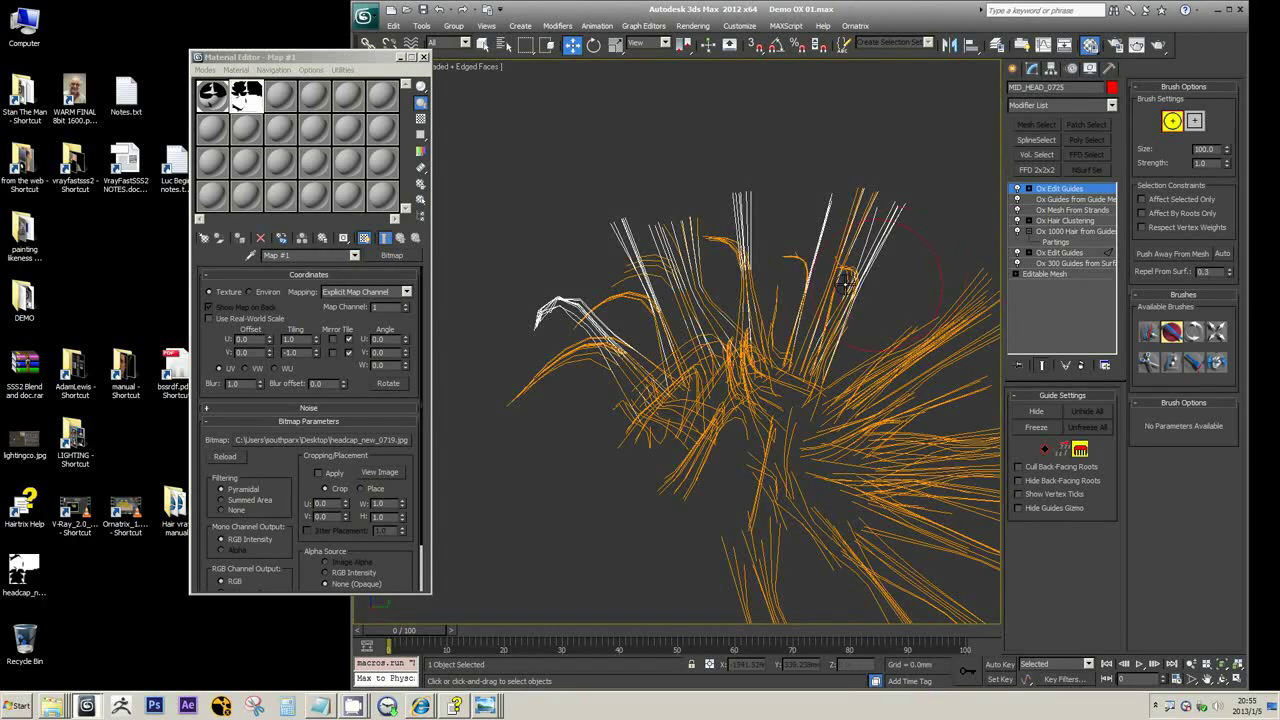
middle_click_drag(901, 275, 986, 230, "alt")
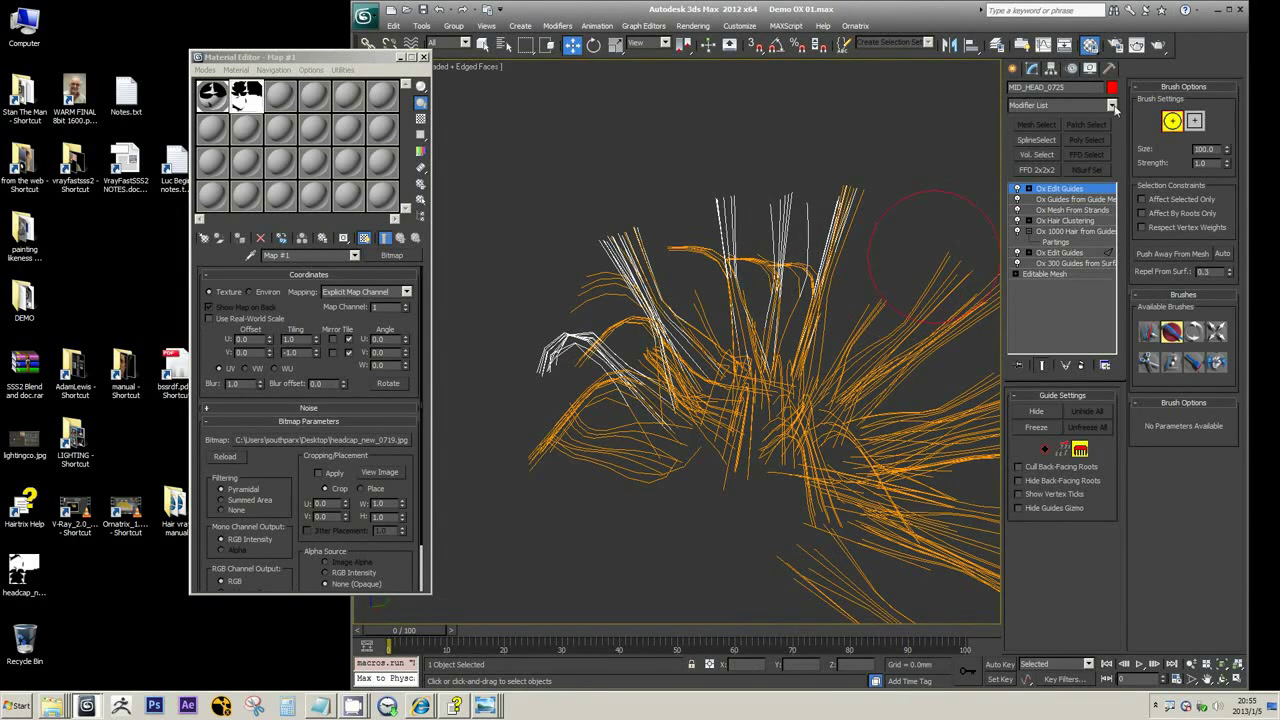
left_click(1111, 105)
left_click_drag(1115, 170, 1112, 312)
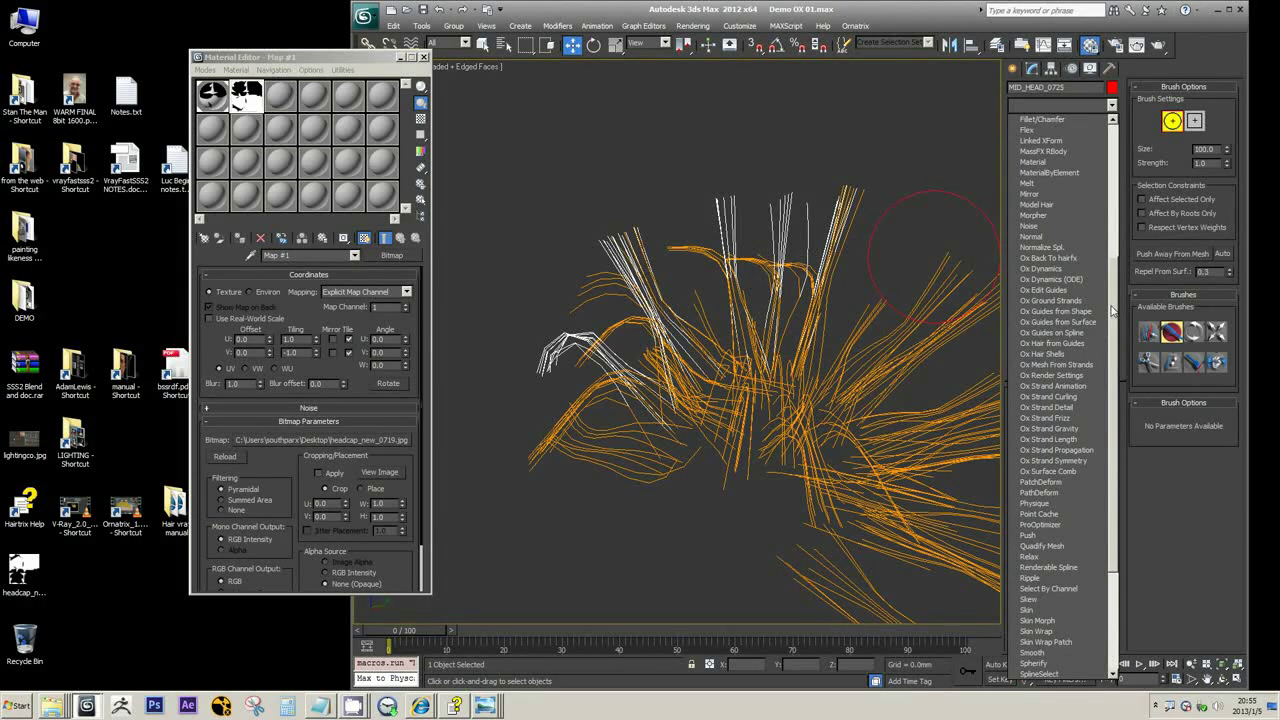
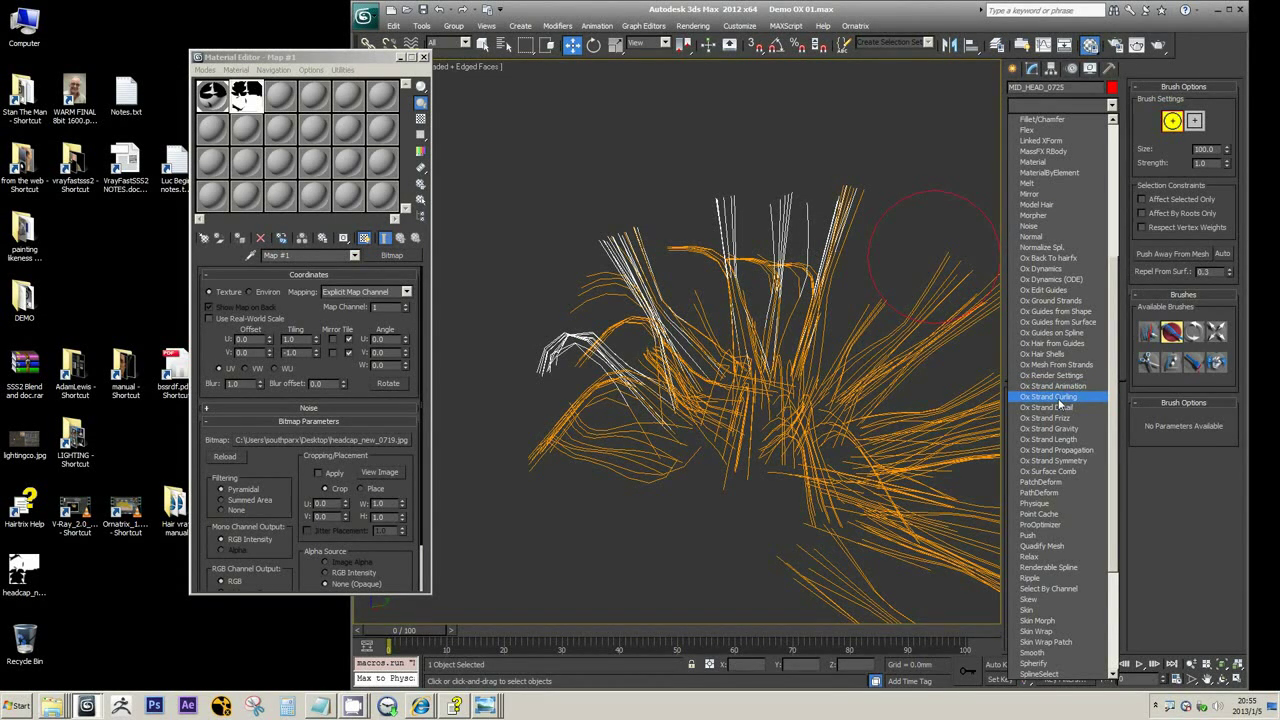
left_click(861, 154)
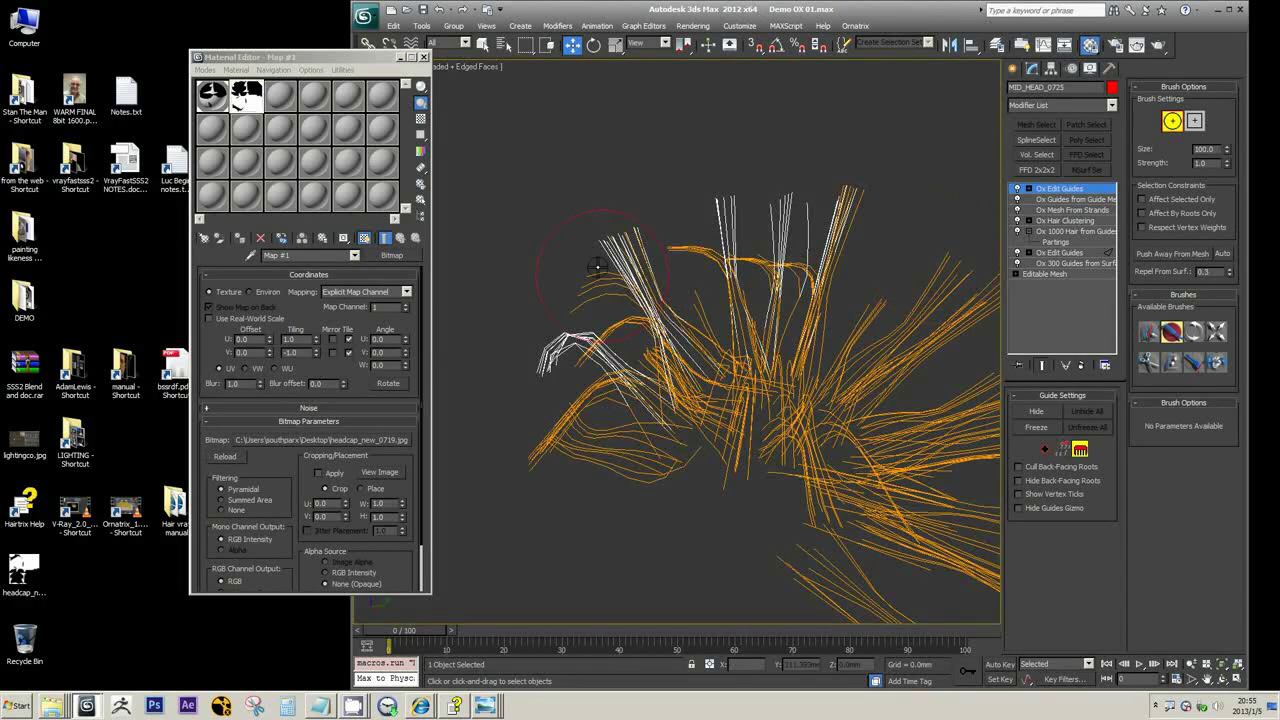
- Brush the tips of the low front guide clump further outward and down
scroll(617, 336, "up", 3)
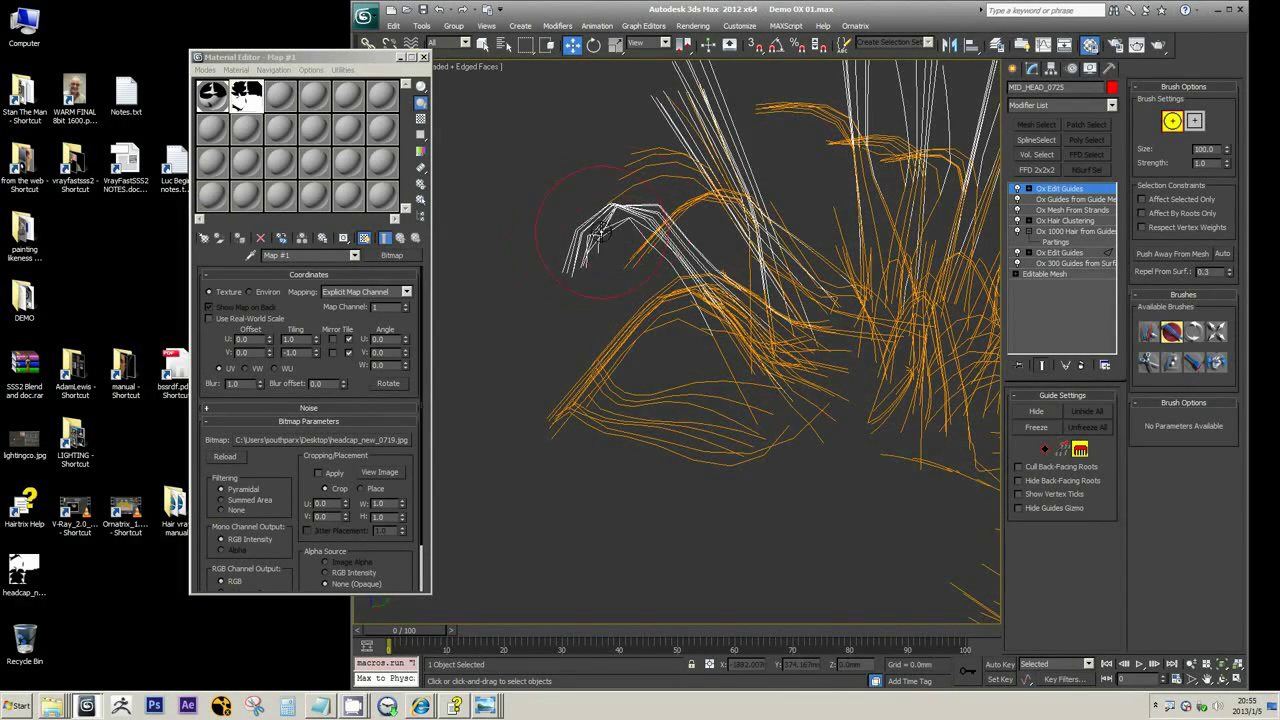
mouse_move(602, 232)
middle_mouse_down("alt")
mouse_move(603, 315)
mouse_move(648, 283)
mouse_move(643, 323)
middle_mouse_up("alt")
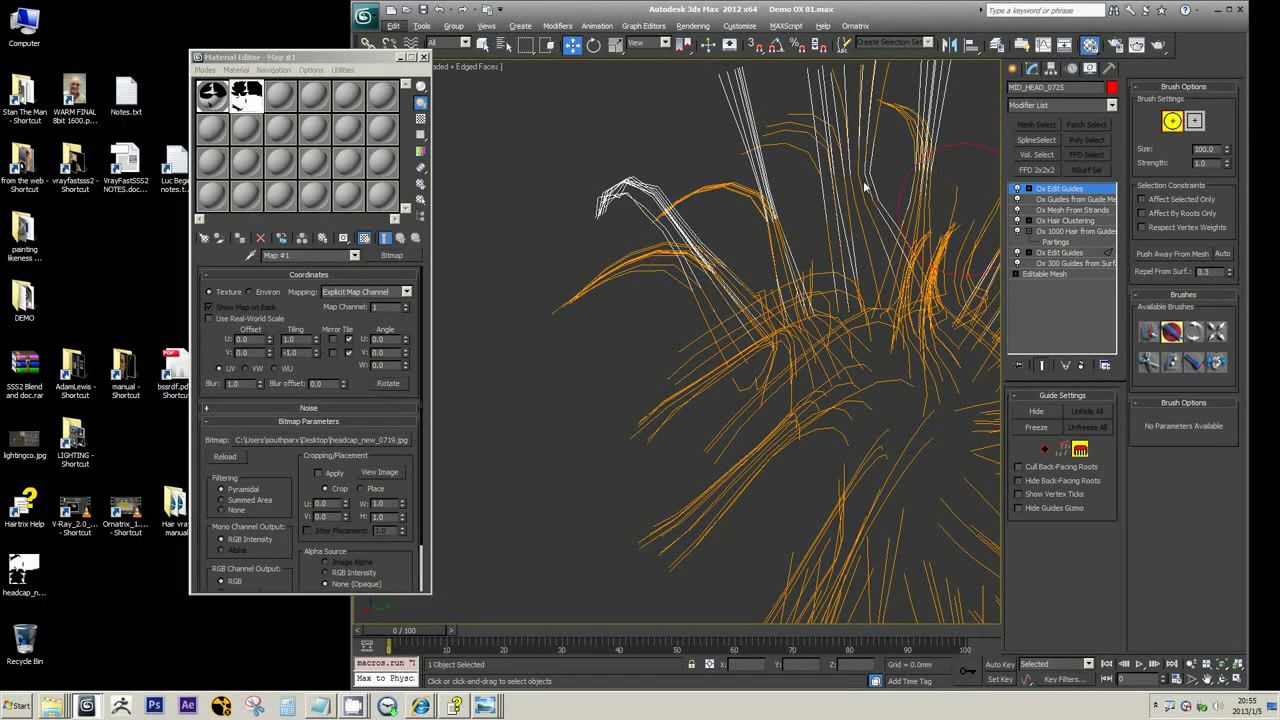
mouse_move(606, 280)
left_mouse_down()
mouse_move(597, 297)
mouse_move(623, 275)
mouse_move(630, 298)
mouse_move(616, 299)
mouse_move(614, 260)
mouse_move(574, 292)
left_mouse_up()
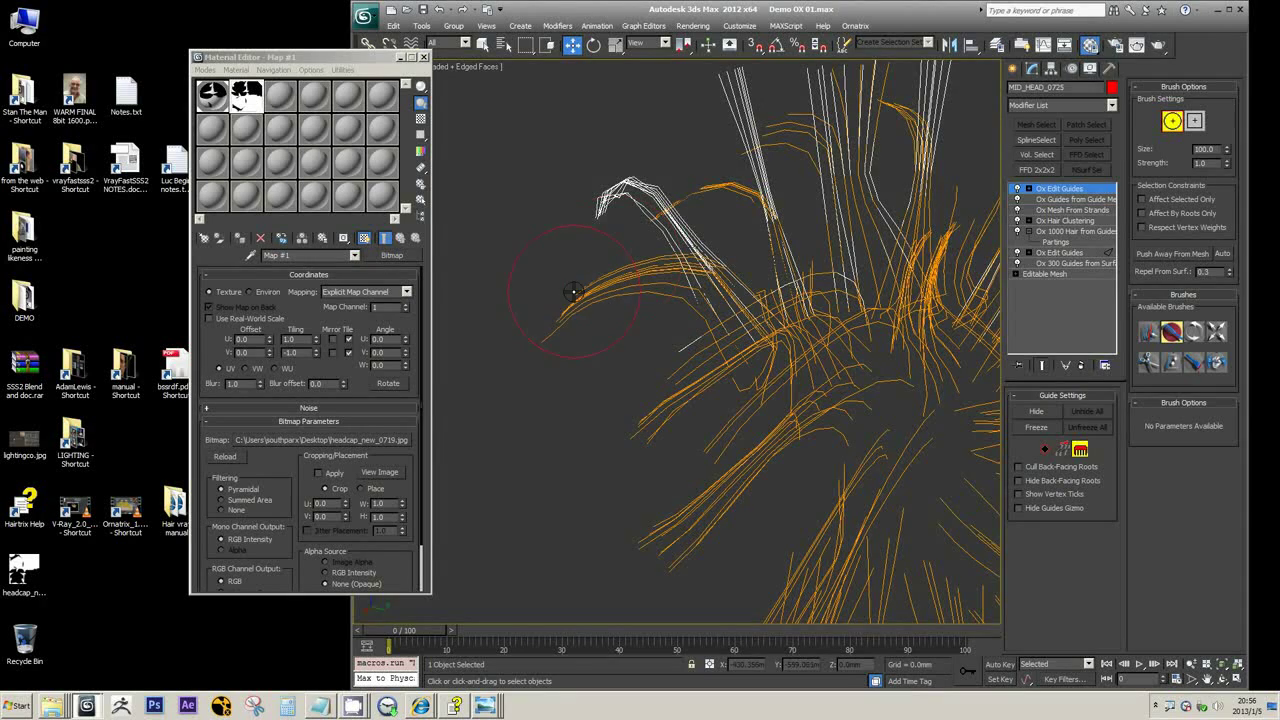
mouse_move(669, 236)
middle_mouse_down("alt")
mouse_move(706, 300)
mouse_move(876, 152)
mouse_move(870, 192)
mouse_move(705, 268)
middle_mouse_up("alt")
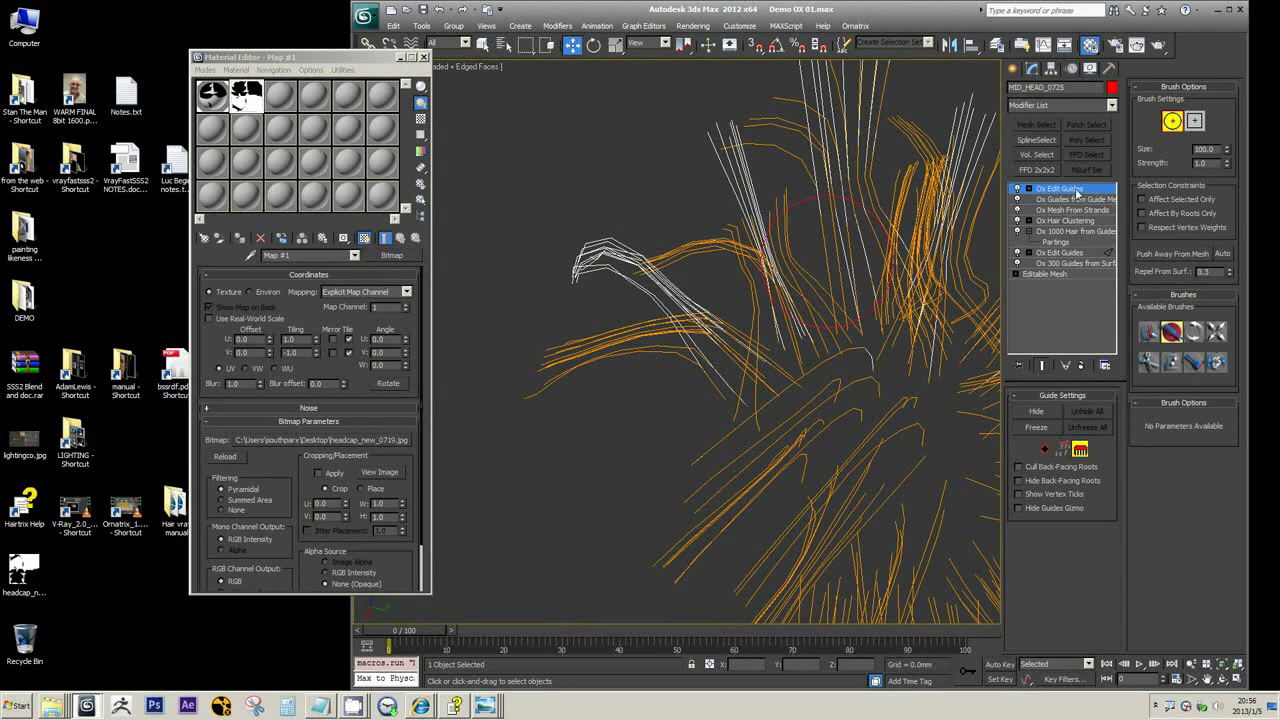
- Add Ox Strand Curling above the upper Ox Edit Guides, and examine the curled strands from near and far
left_click(1111, 105)
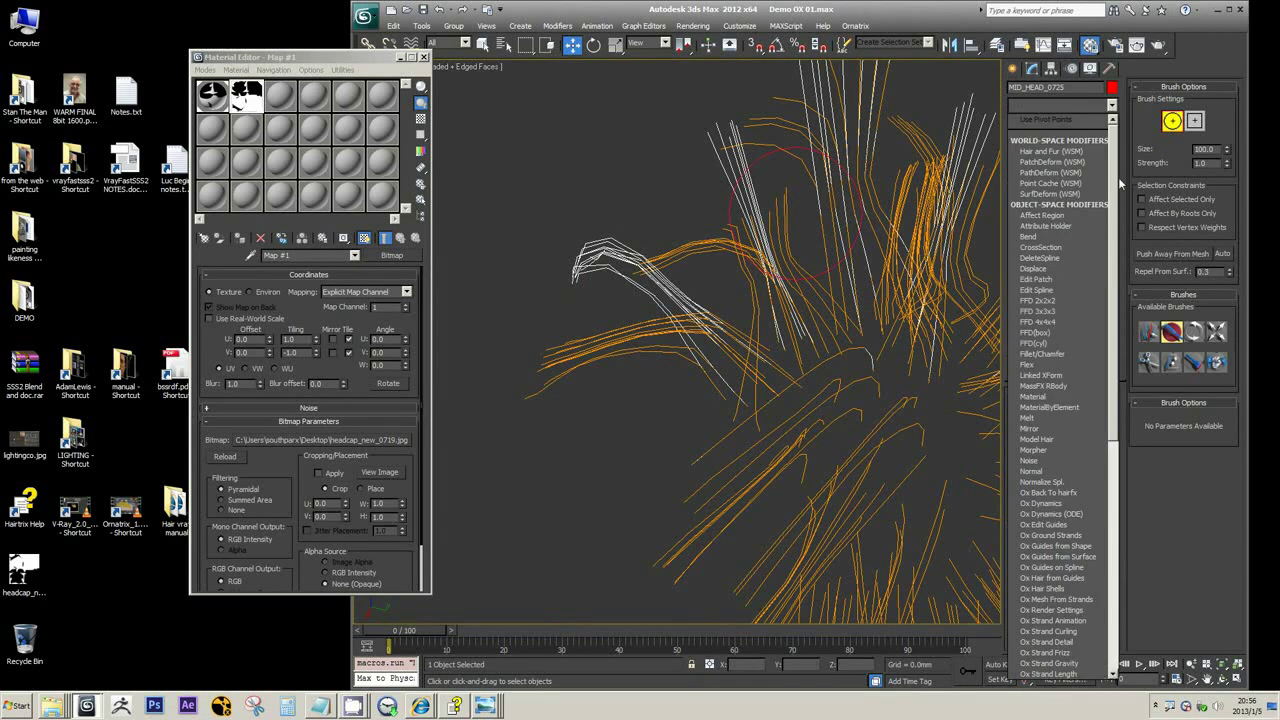
scroll(1114, 300, "down", 3)
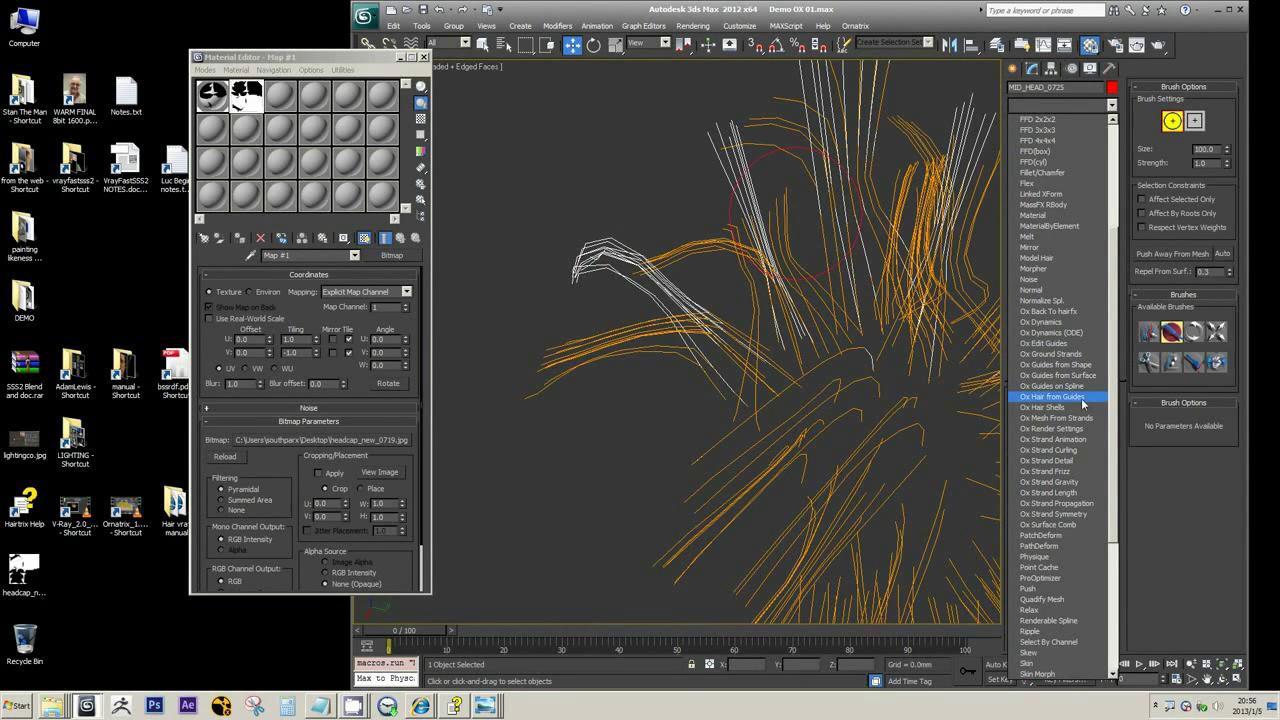
left_click(1075, 454)
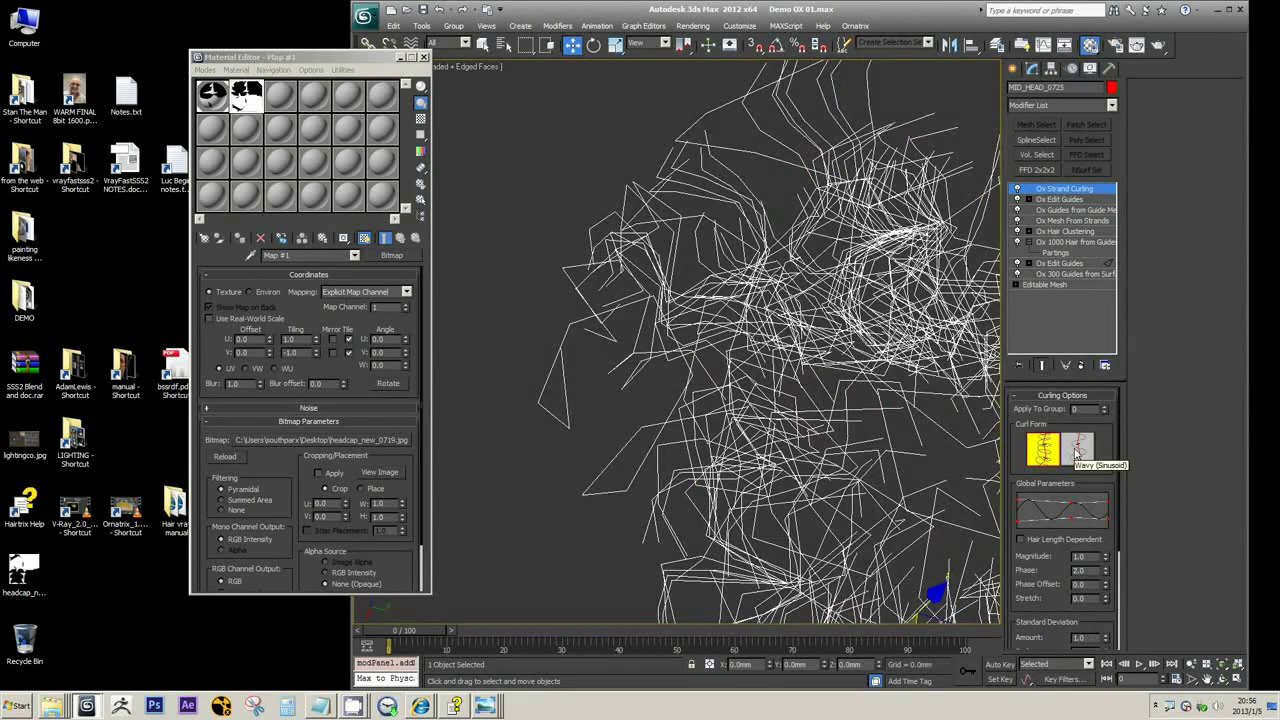
scroll(828, 345, "down", 3)
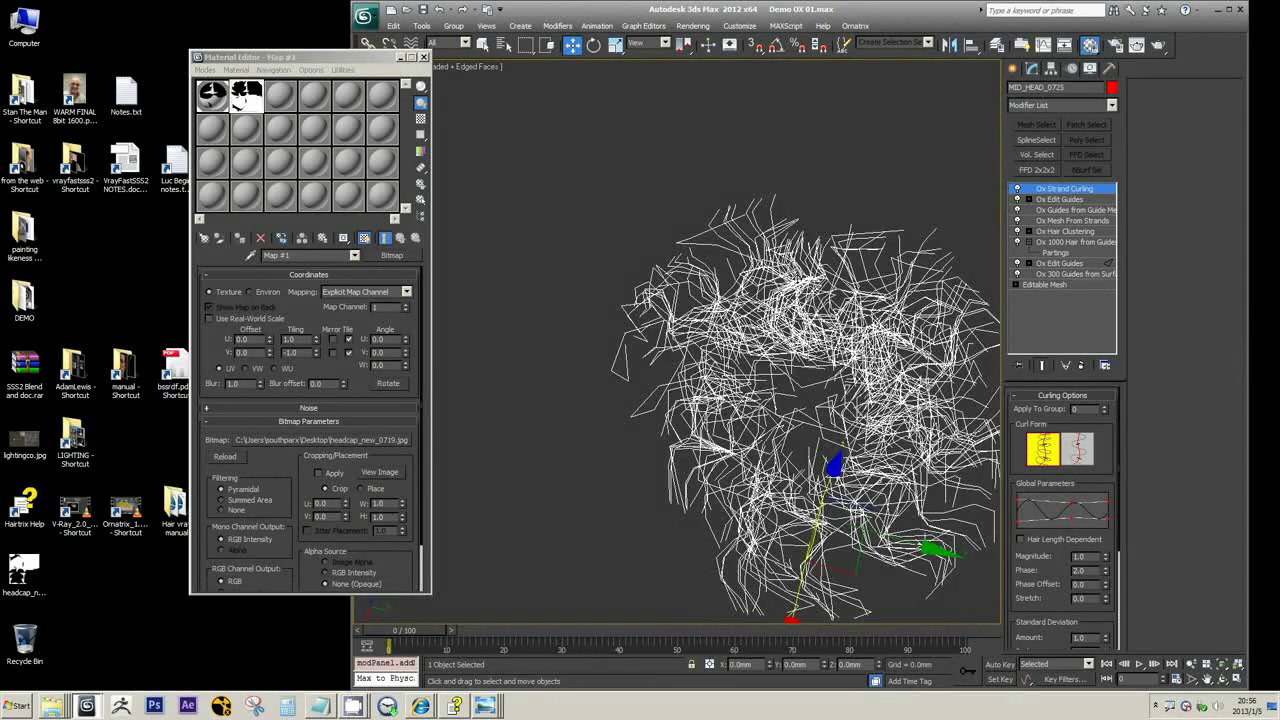
scroll(713, 608, "up", 4)
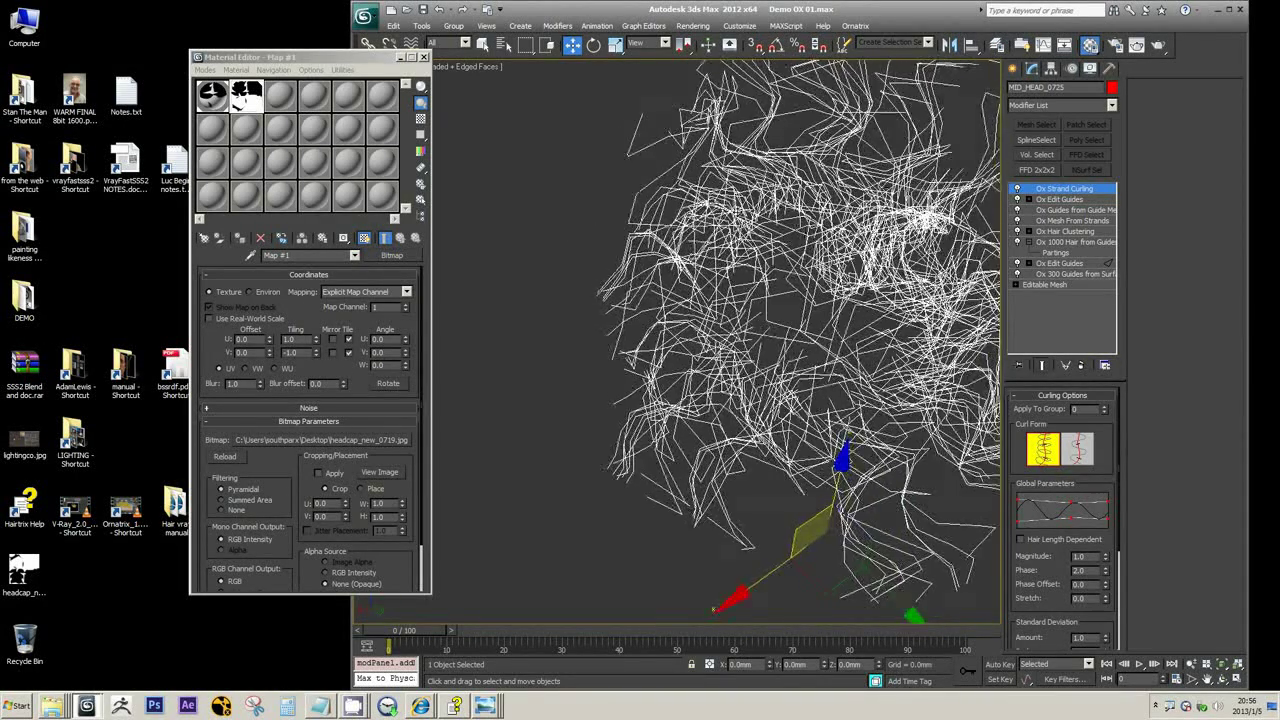
scroll(713, 608, "down", 4)
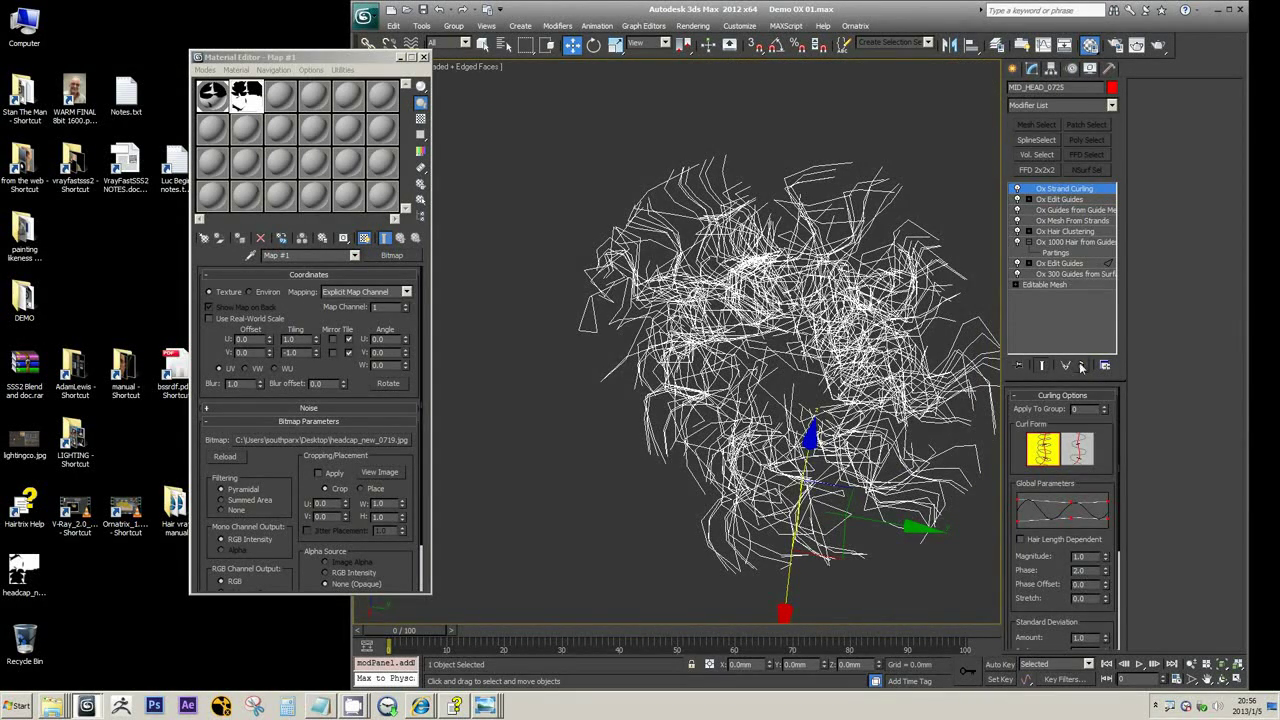
- Remove Ox Strand Curling from above the upper Ox Edit Guides, and check which Ornatrix modifiers are available
left_click(1080, 367)
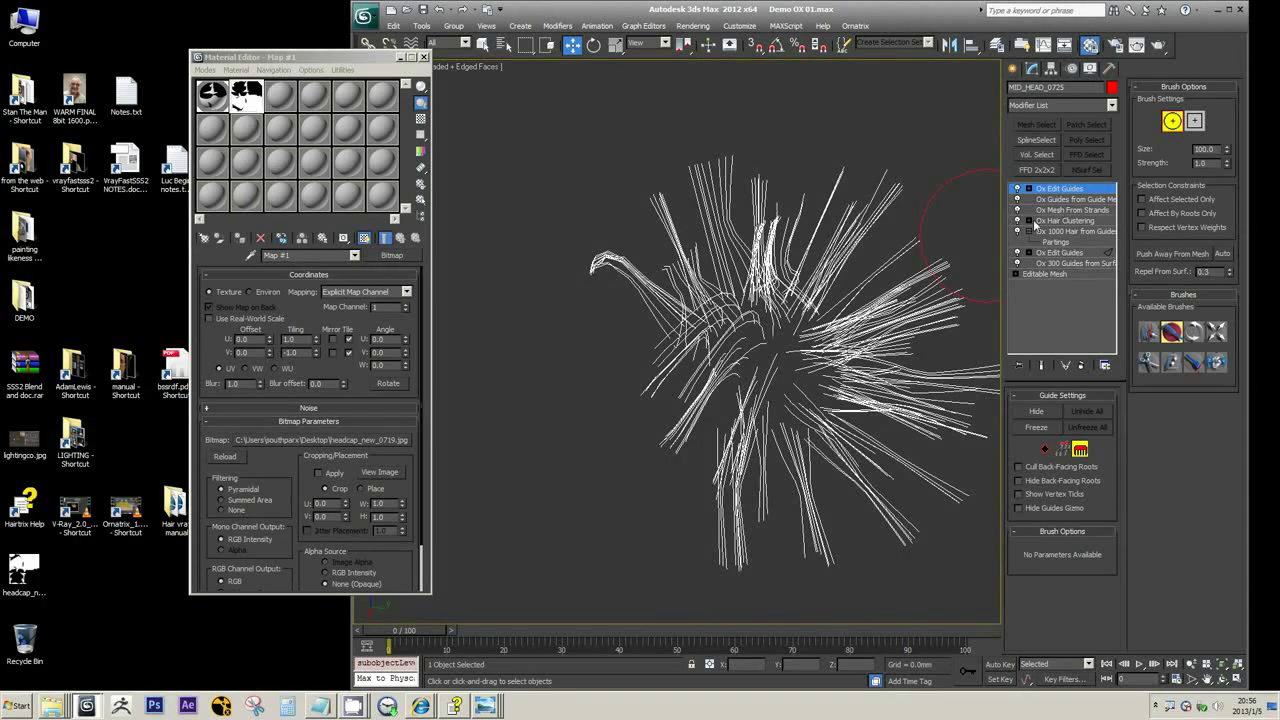
scroll(614, 280, "up", 3)
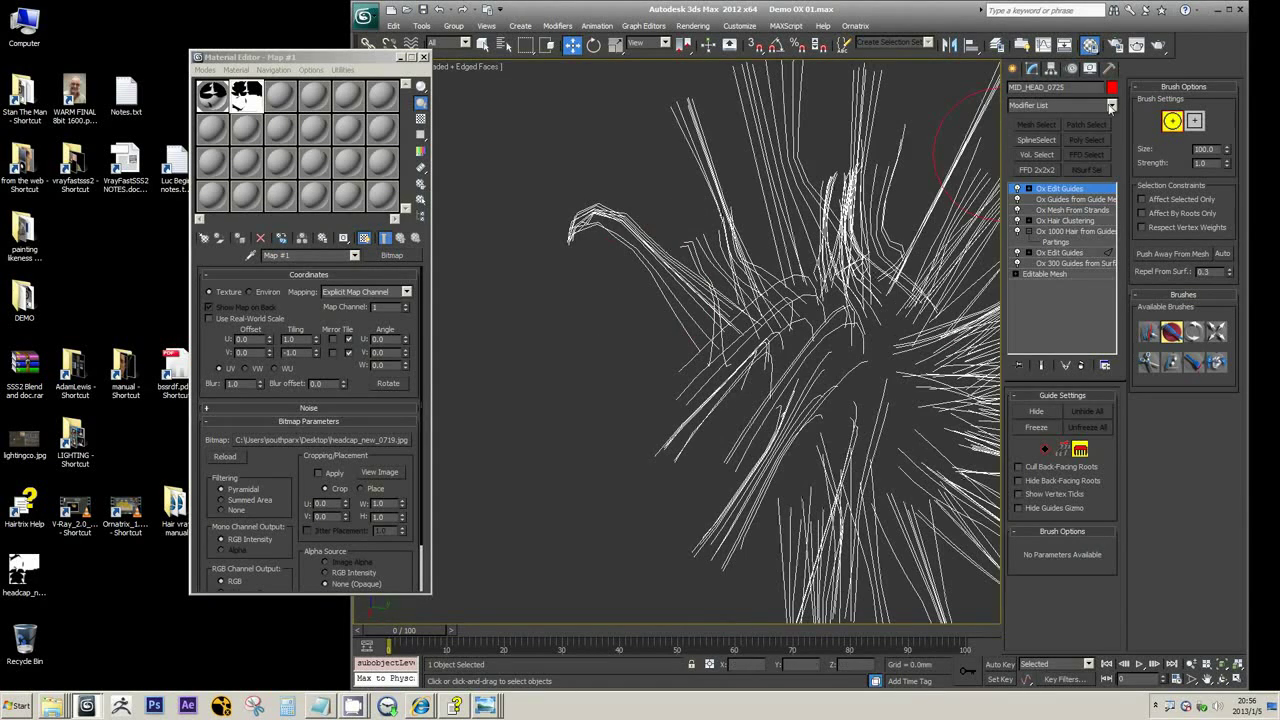
left_click(1110, 106)
left_click(863, 11)
mouse_move(755, 277)
middle_mouse_down("alt")
mouse_move(602, 288)
mouse_move(781, 272)
middle_mouse_up("alt")
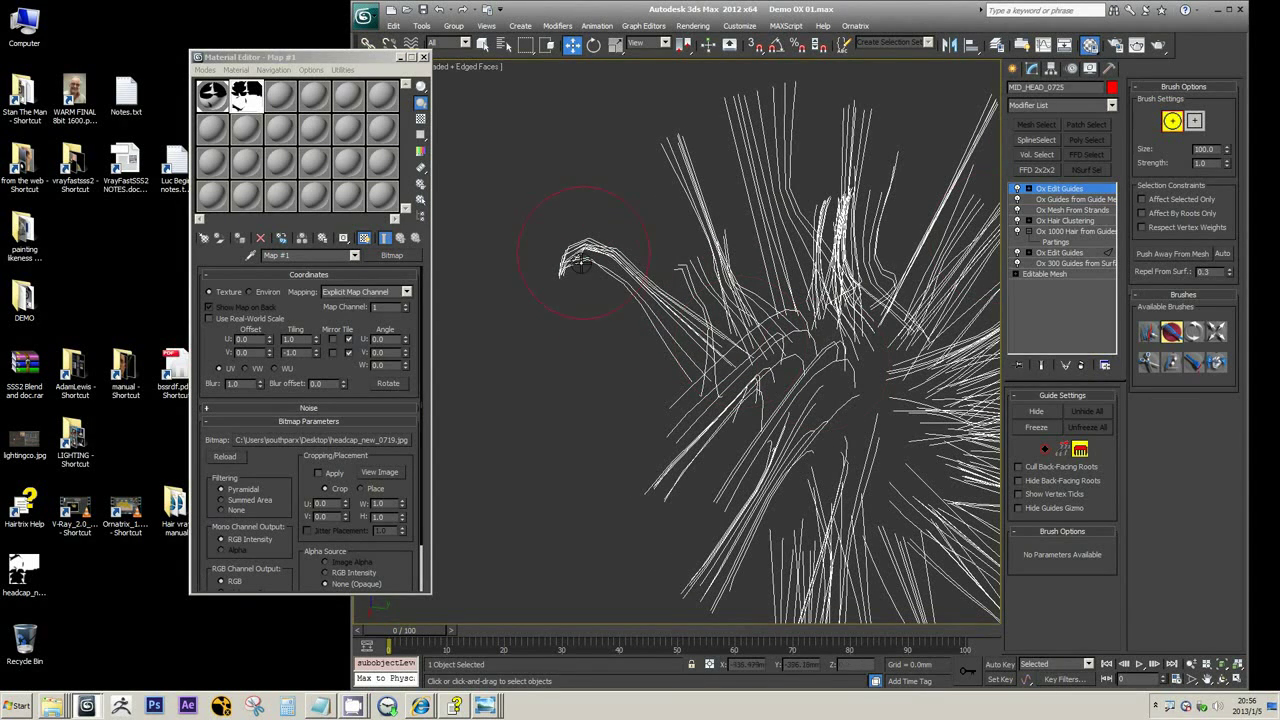
- Brush the front guide clumps in the upper Ox Edit Guides so their tips bend down, and leave brush mode
left_click(1072, 202)
left_click(1073, 189)
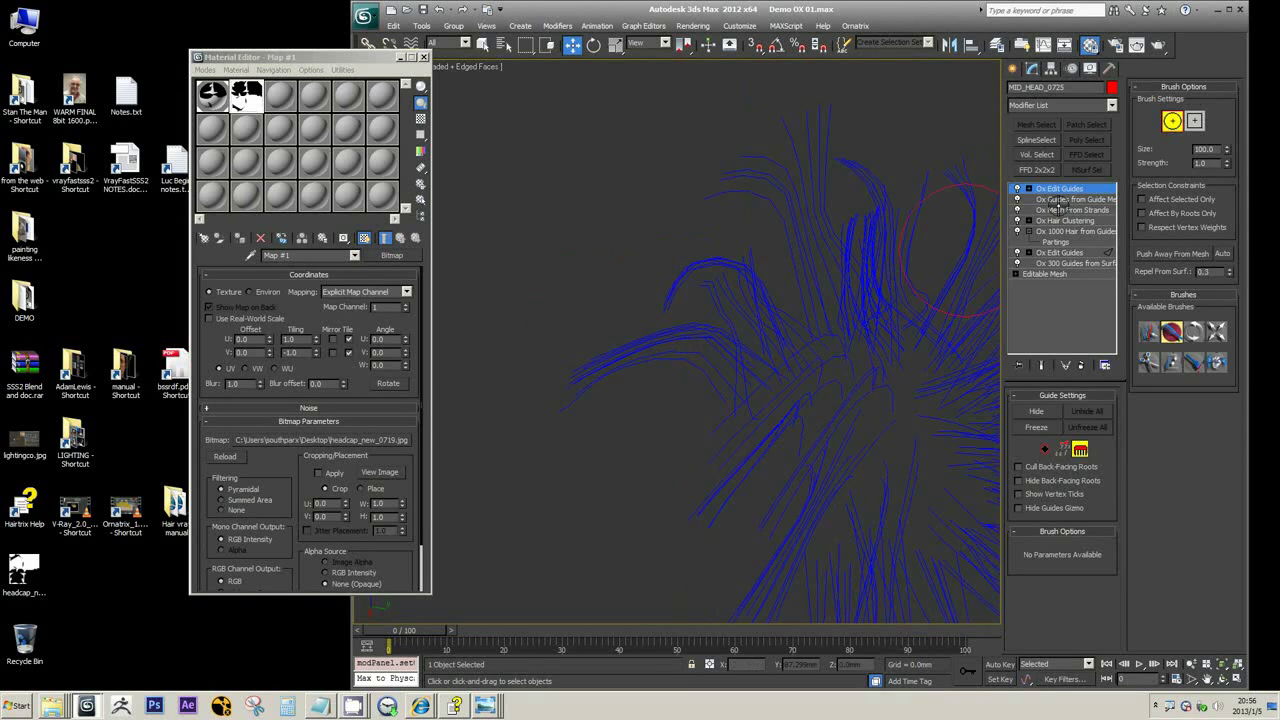
left_click(1082, 199)
left_click(1081, 190)
mouse_move(552, 420)
left_mouse_down()
mouse_move(744, 317)
mouse_move(677, 343)
mouse_move(645, 322)
mouse_move(619, 341)
left_mouse_up()
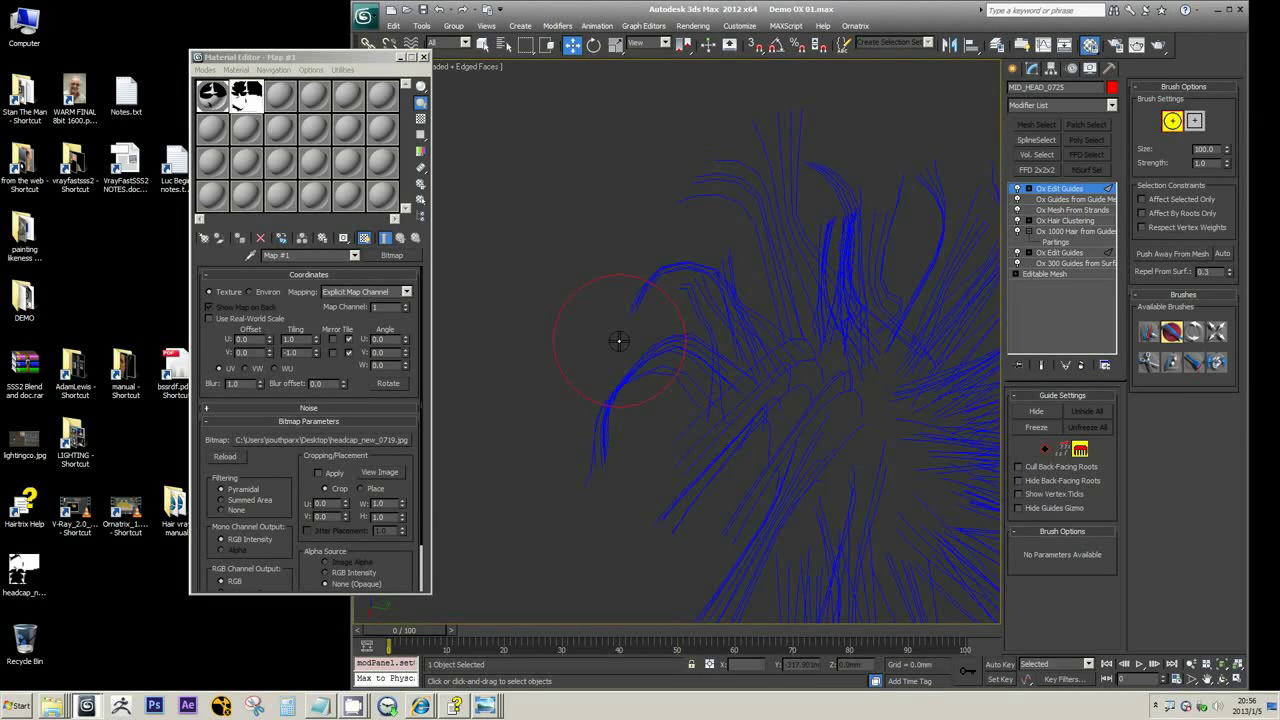
mouse_move(619, 341)
middle_mouse_down("alt")
mouse_move(637, 268)
mouse_move(777, 363)
middle_mouse_up("alt")
scroll(631, 312, "up", 4)
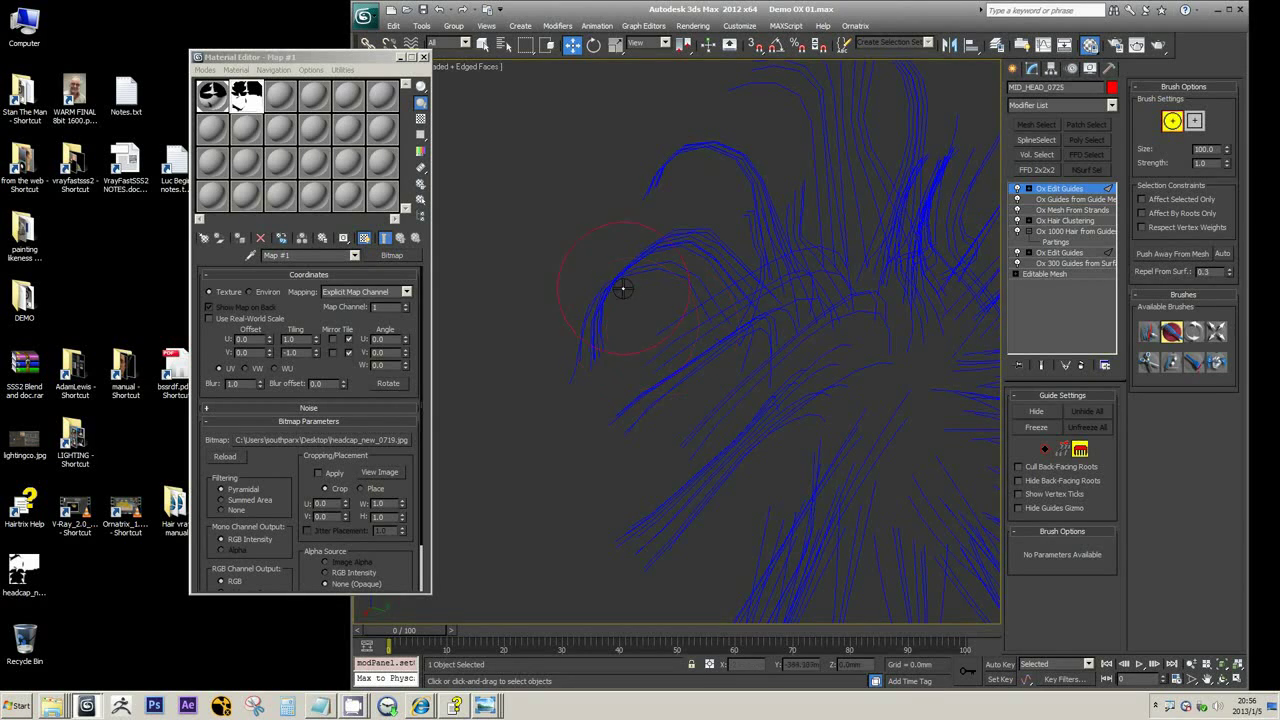
left_click(1080, 449)
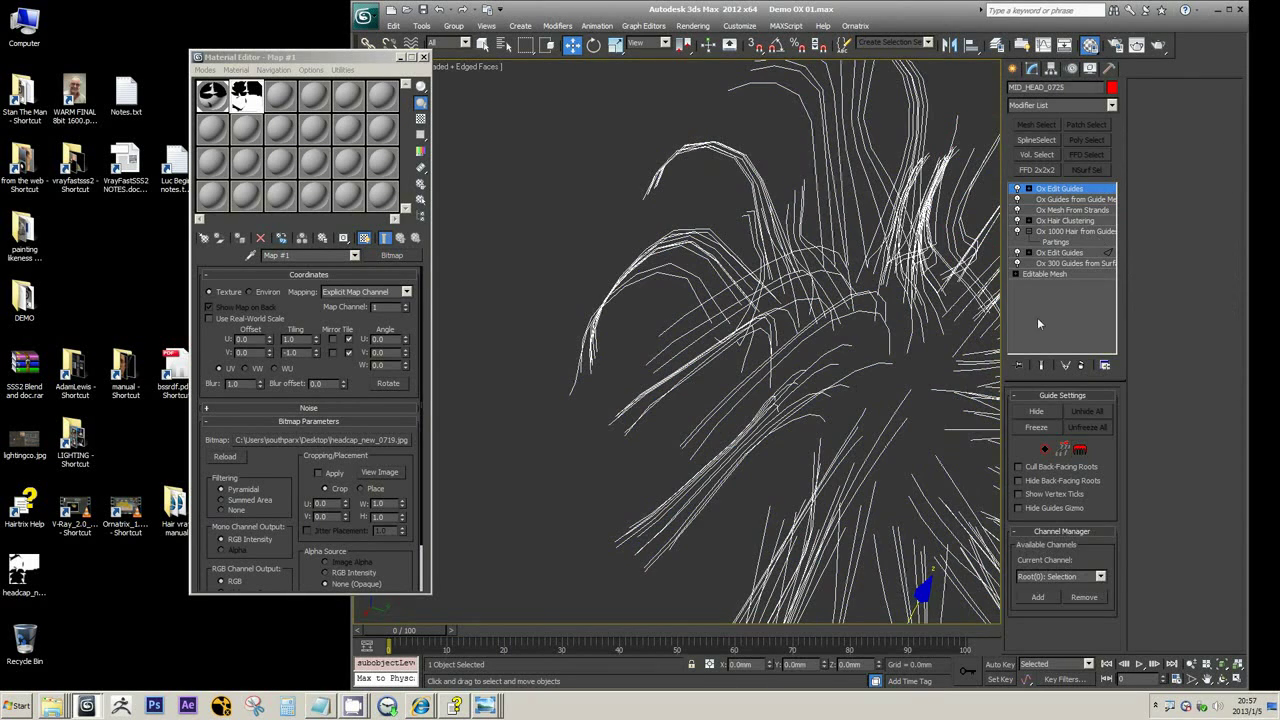
- Check the Ox Guides from Surface and lower Ox Edit Guides settings, and enter "plant" as the search keyword in the Hairtrix Reference Guide
left_click(1063, 264)
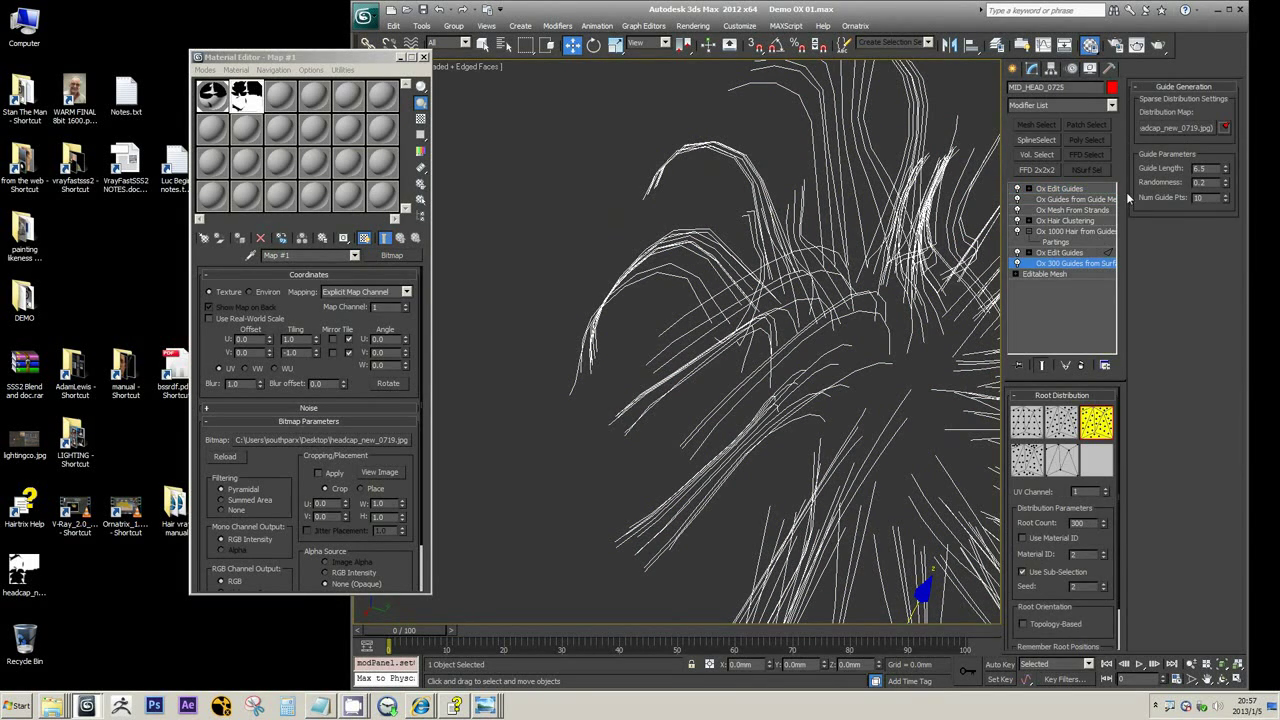
left_click(1064, 252)
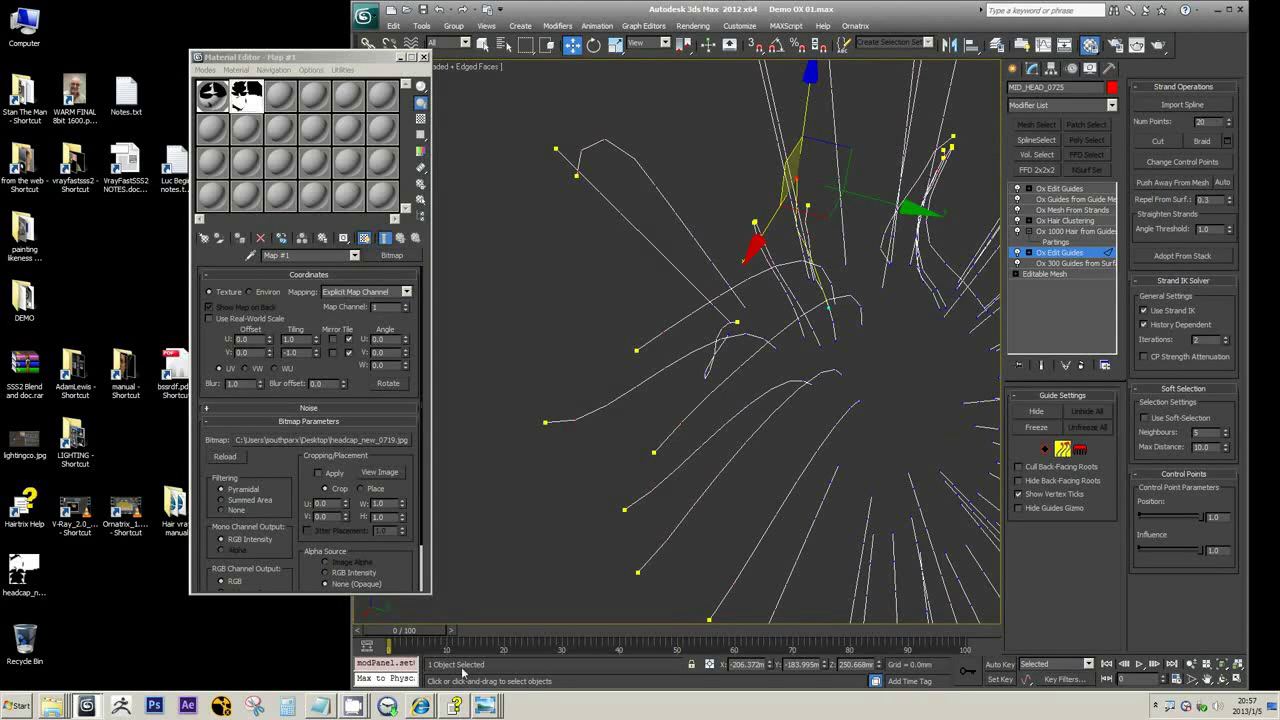
left_click(453, 708)
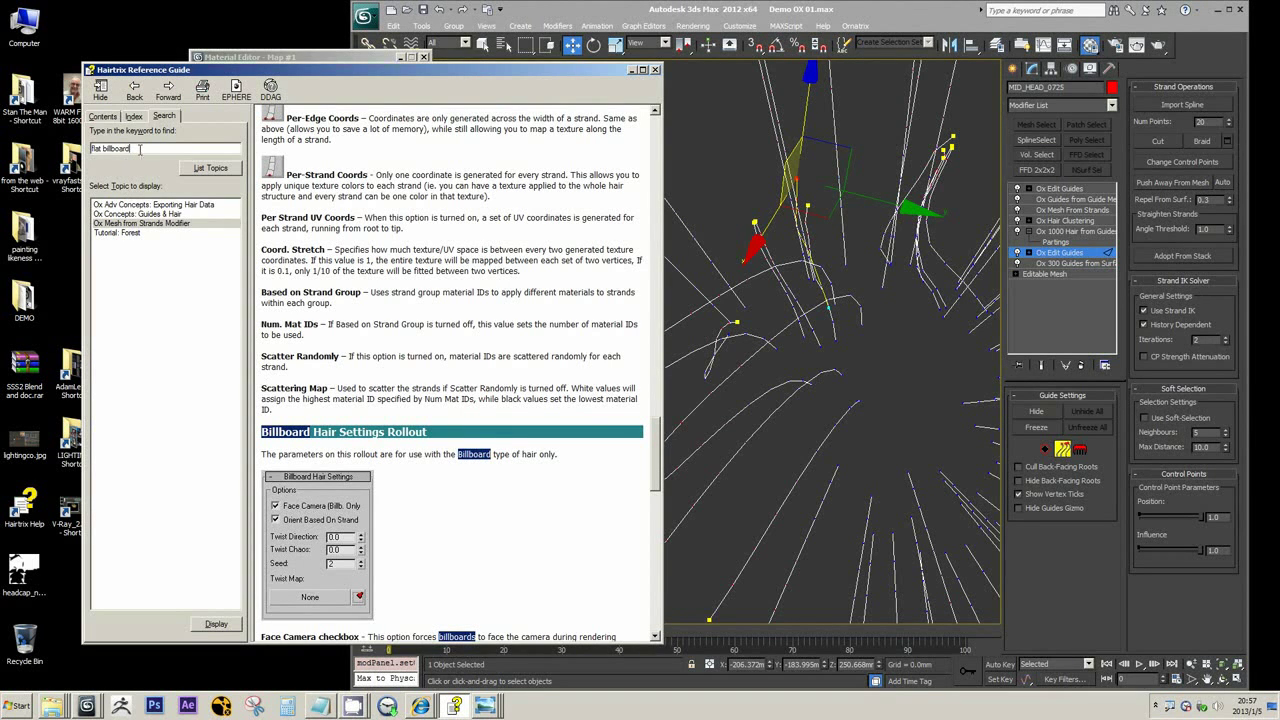
left_click_drag(140, 148, 3, 150)
type("plant")
- Switch back to 3ds Max, and examine the root planting options and strand operations of the lower Ox Edit Guides
left_click(1050, 265)
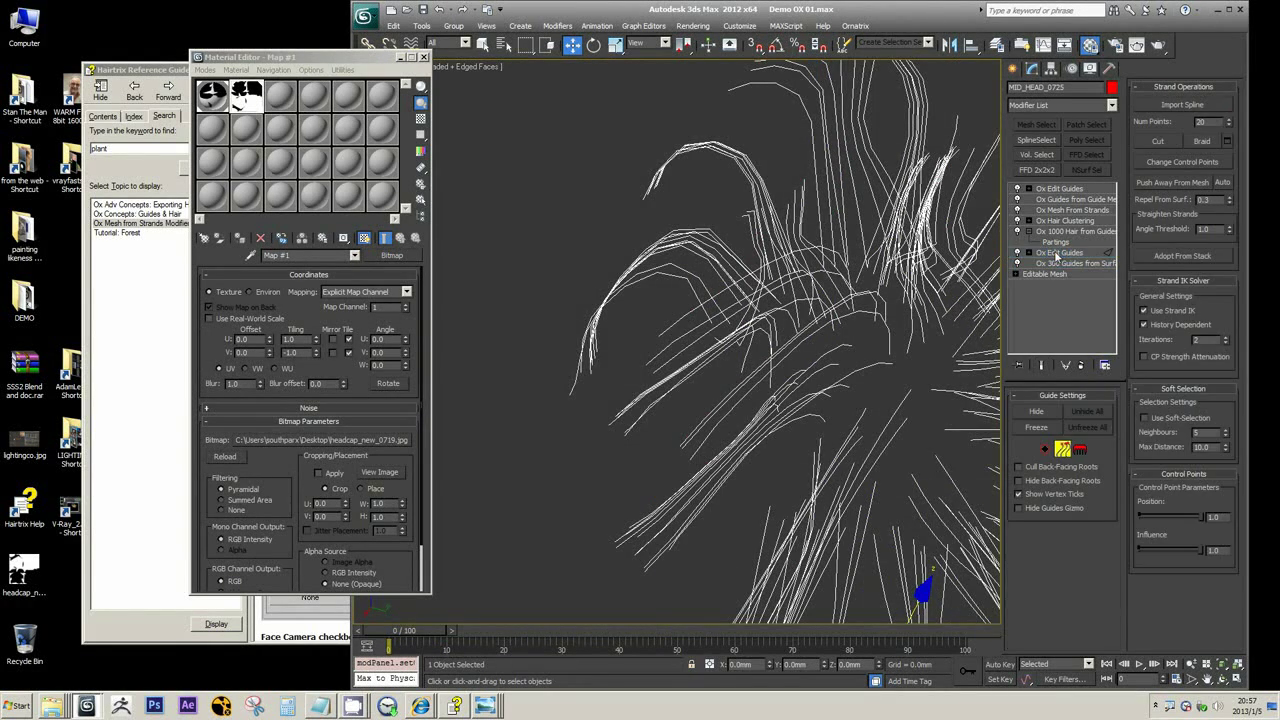
left_click(1056, 254)
left_click(1045, 450)
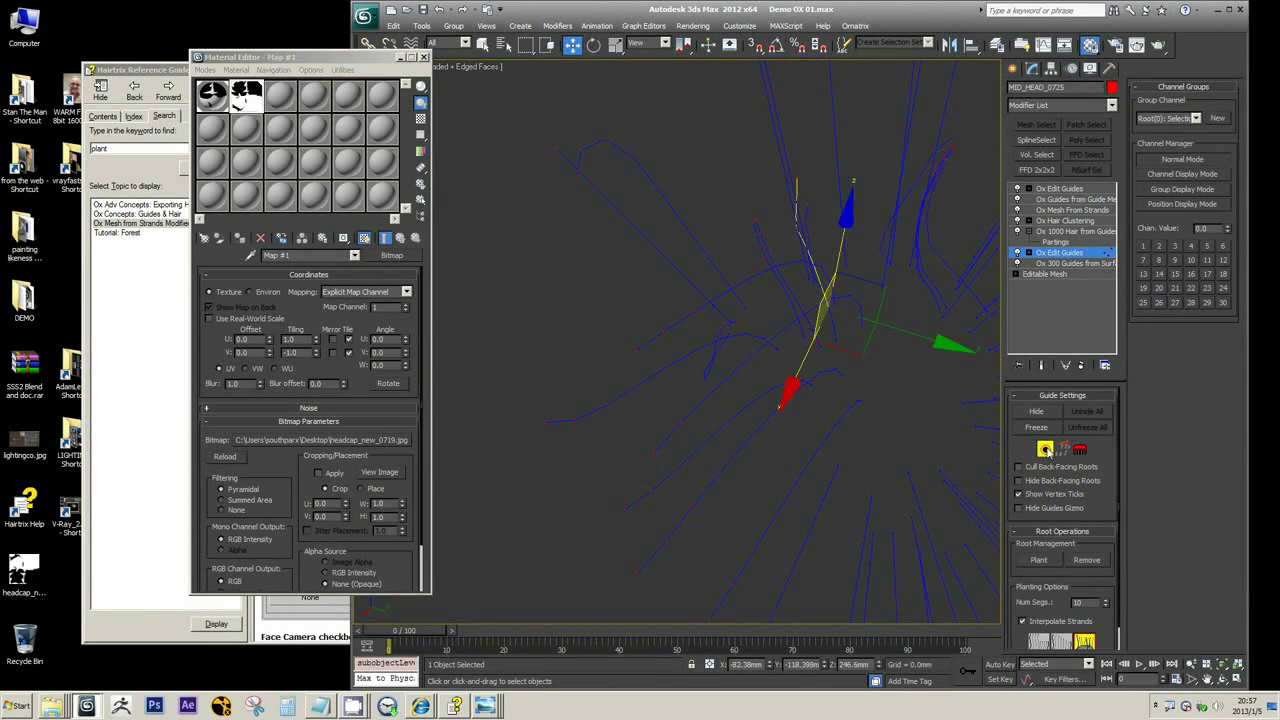
left_click(1062, 449)
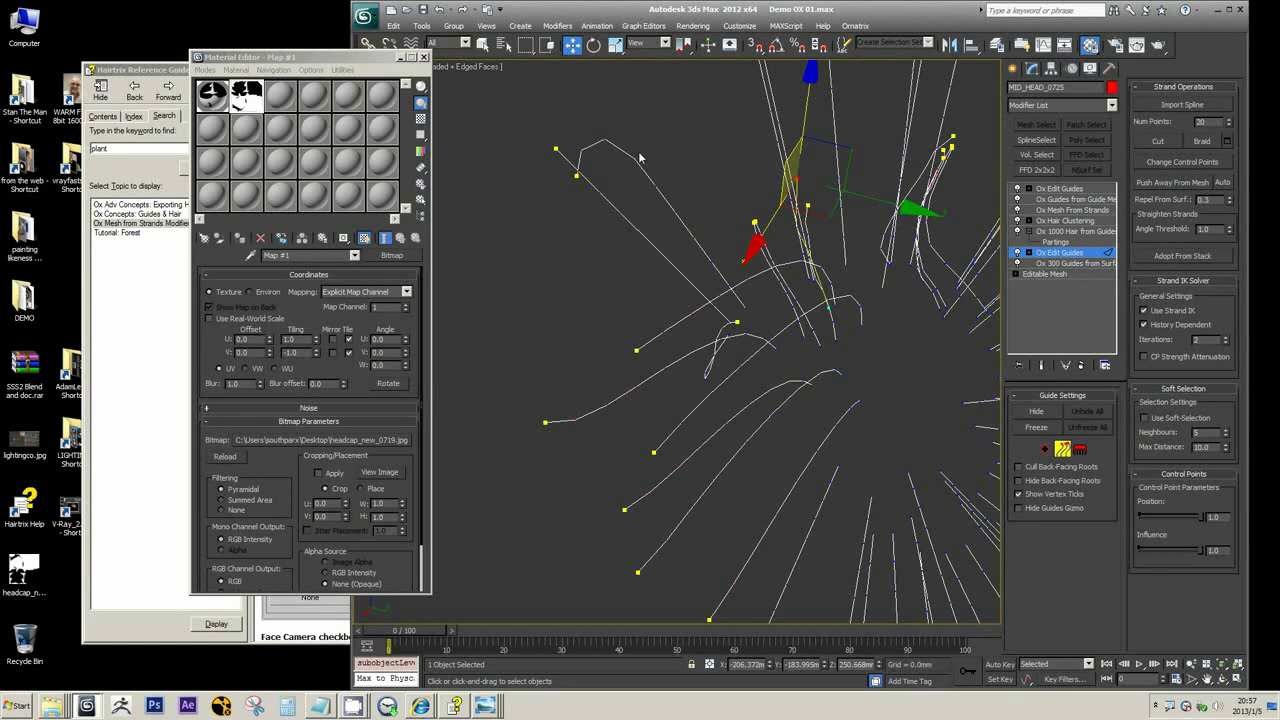
middle_click_drag(648, 179, 652, 200, "alt")
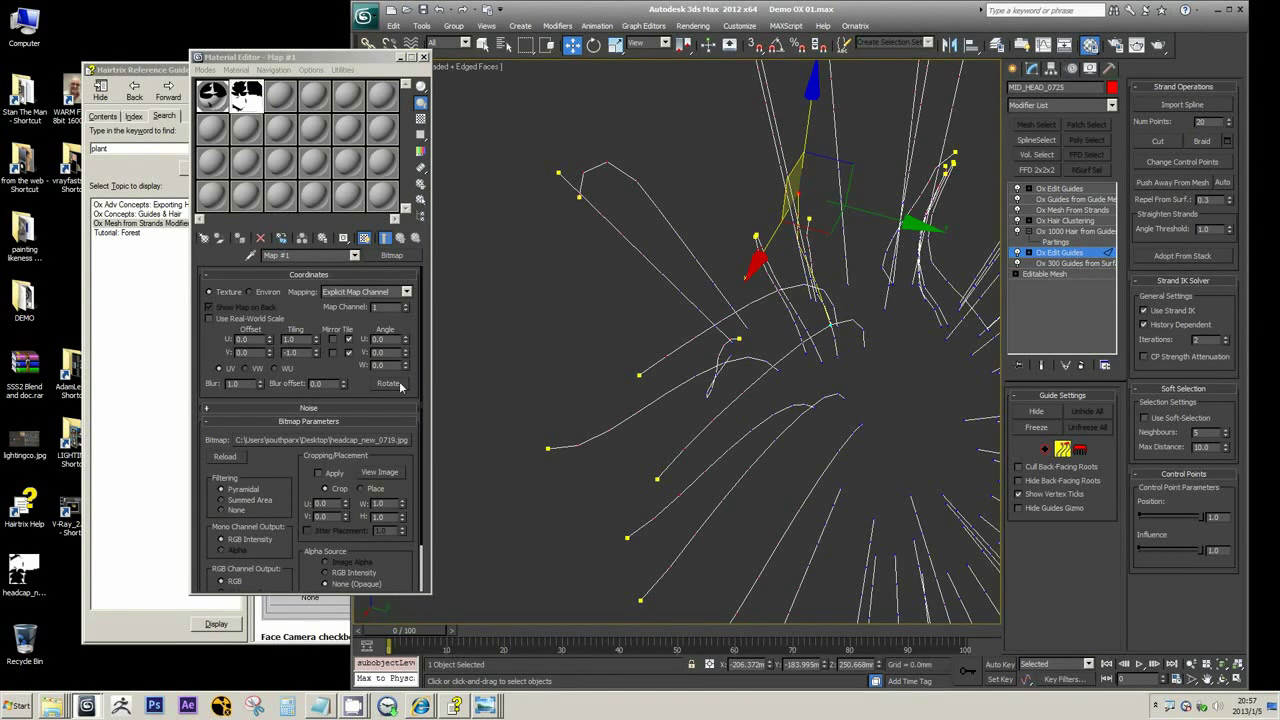
- Search the Hairtrix Reference Guide for "import spline", and read the Import Spline description in the Strands Sub-Object topic
left_click(116, 169)
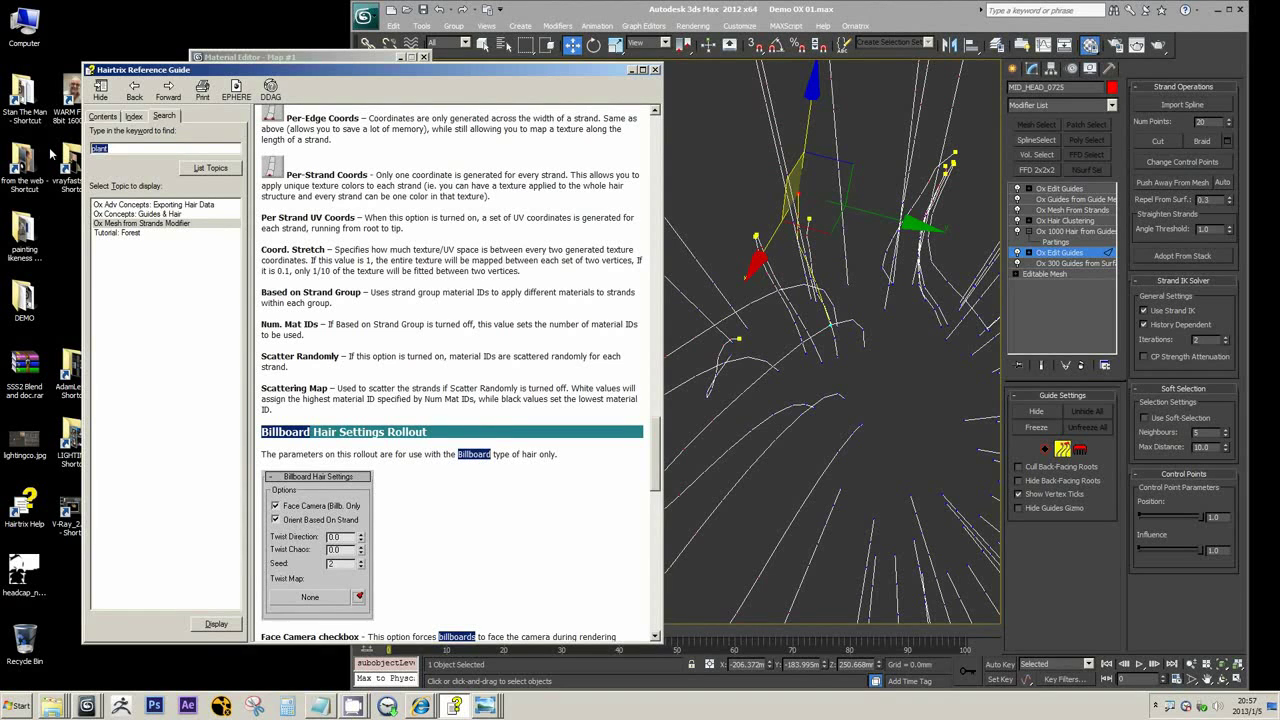
key("BackSpace")
type("import spline")
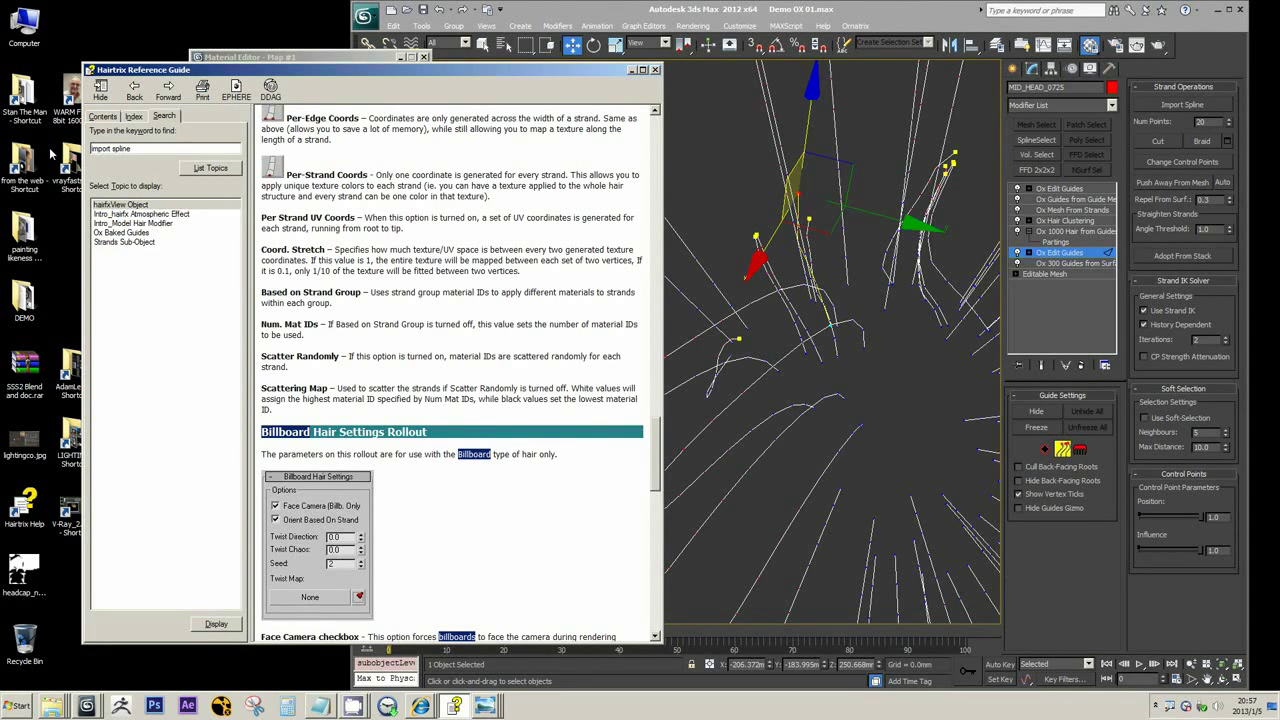
left_click(128, 246)
left_click(130, 246)
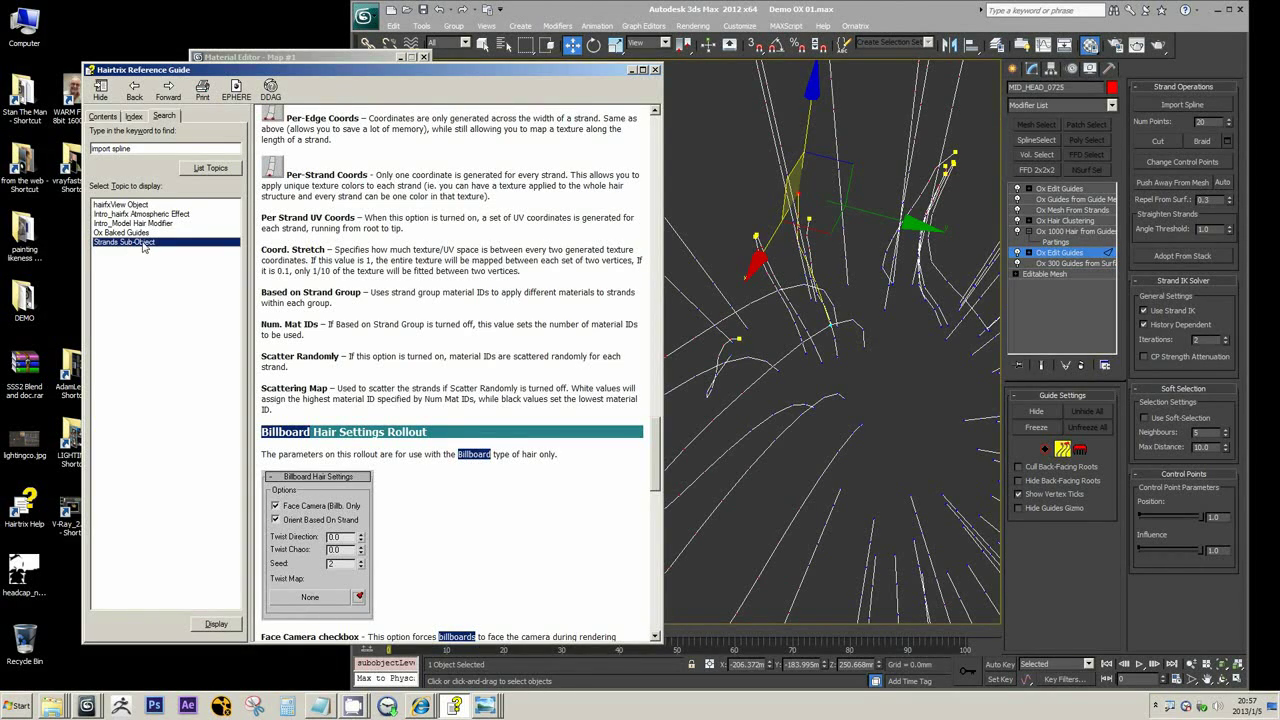
double_click(146, 247)
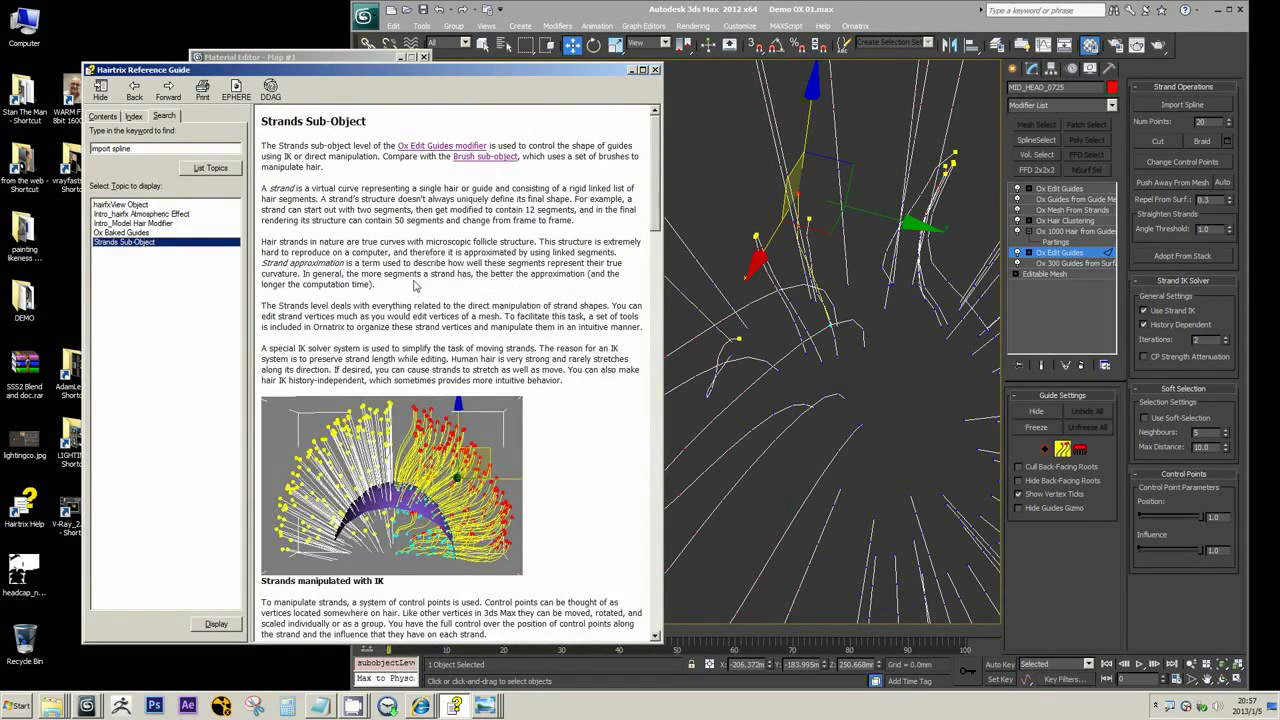
scroll(418, 287, "down", 15)
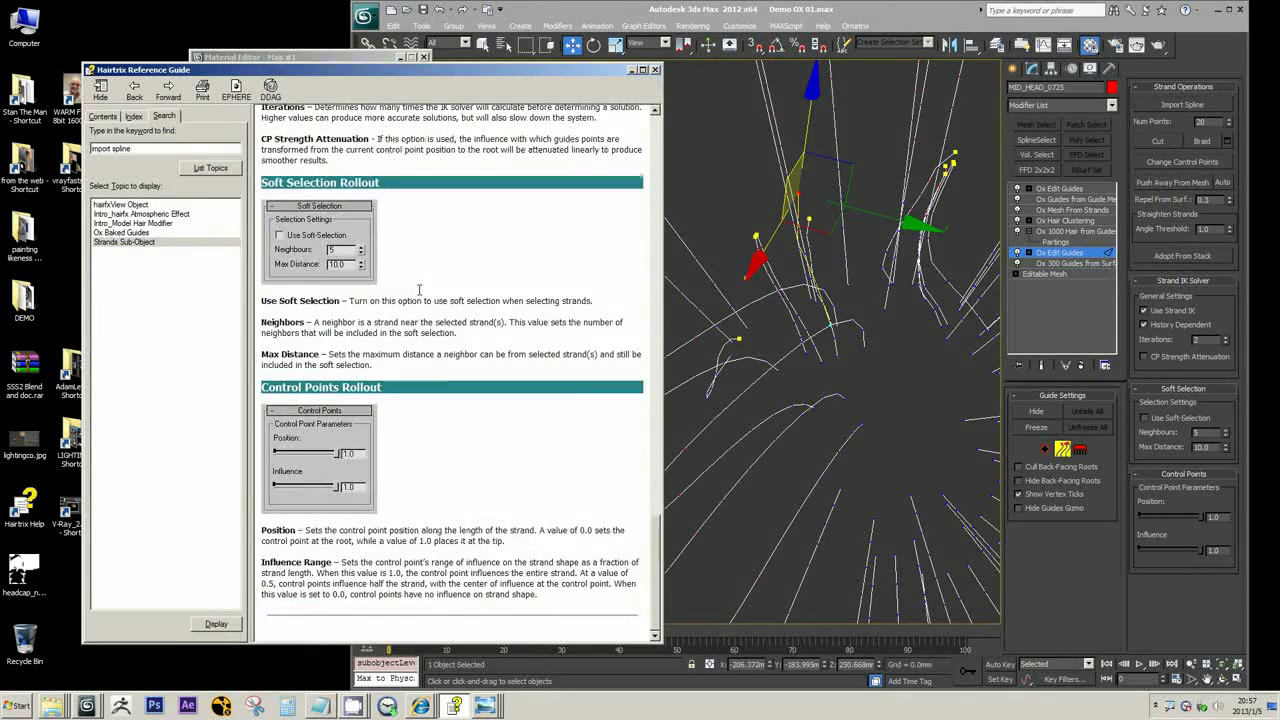
scroll(418, 290, "up", 15)
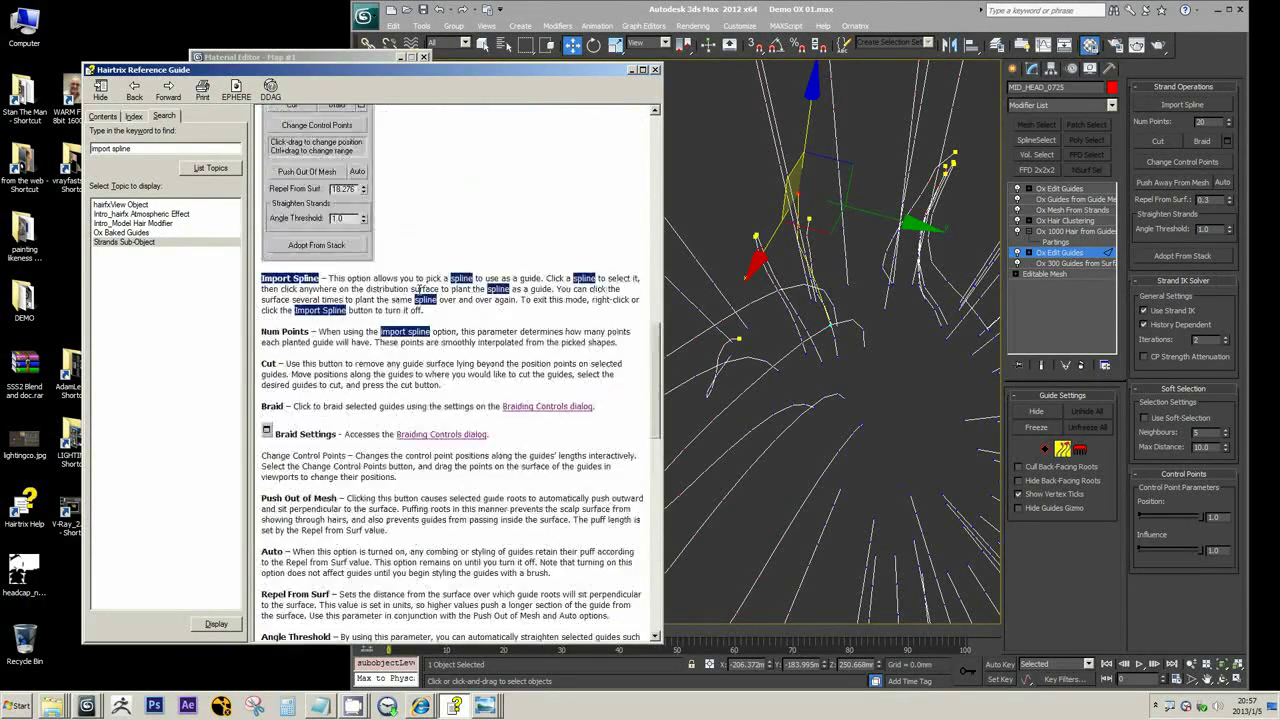
scroll(420, 290, "up", 5)
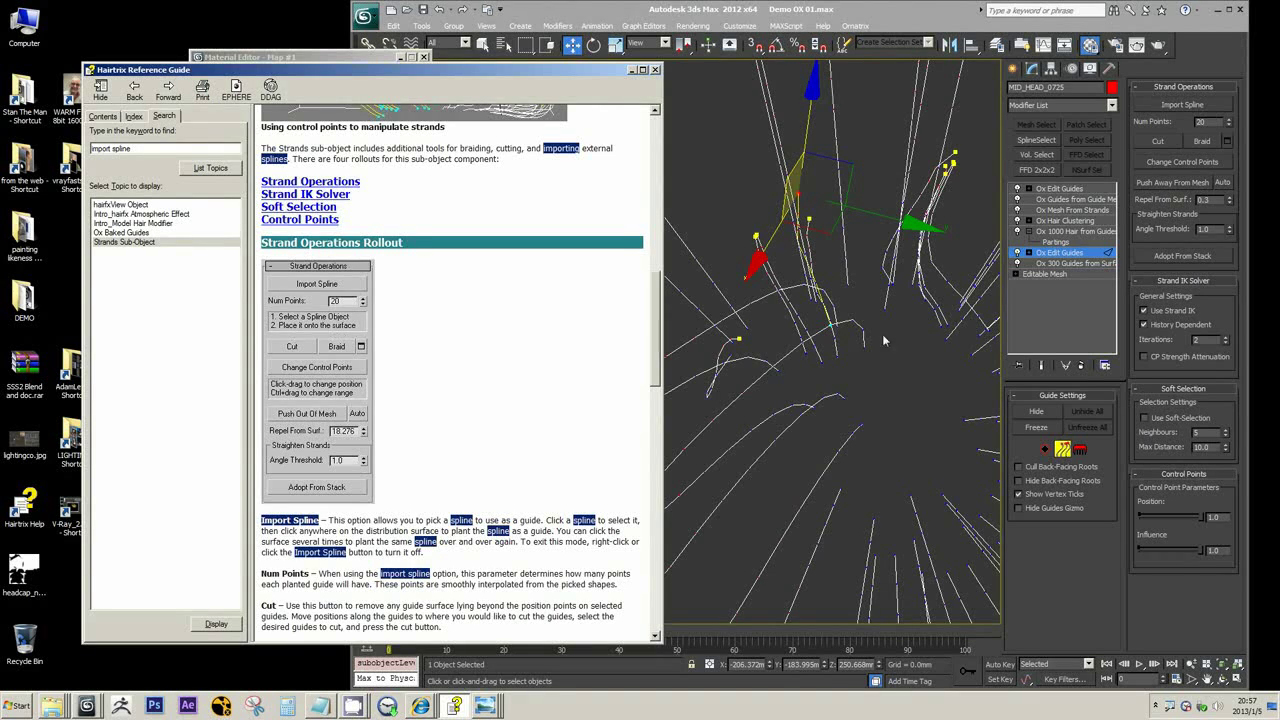
- Switch back to 3ds Max, clear the strand selection in the lower Ox Edit Guides, and examine the guides around the head
left_click(785, 360)
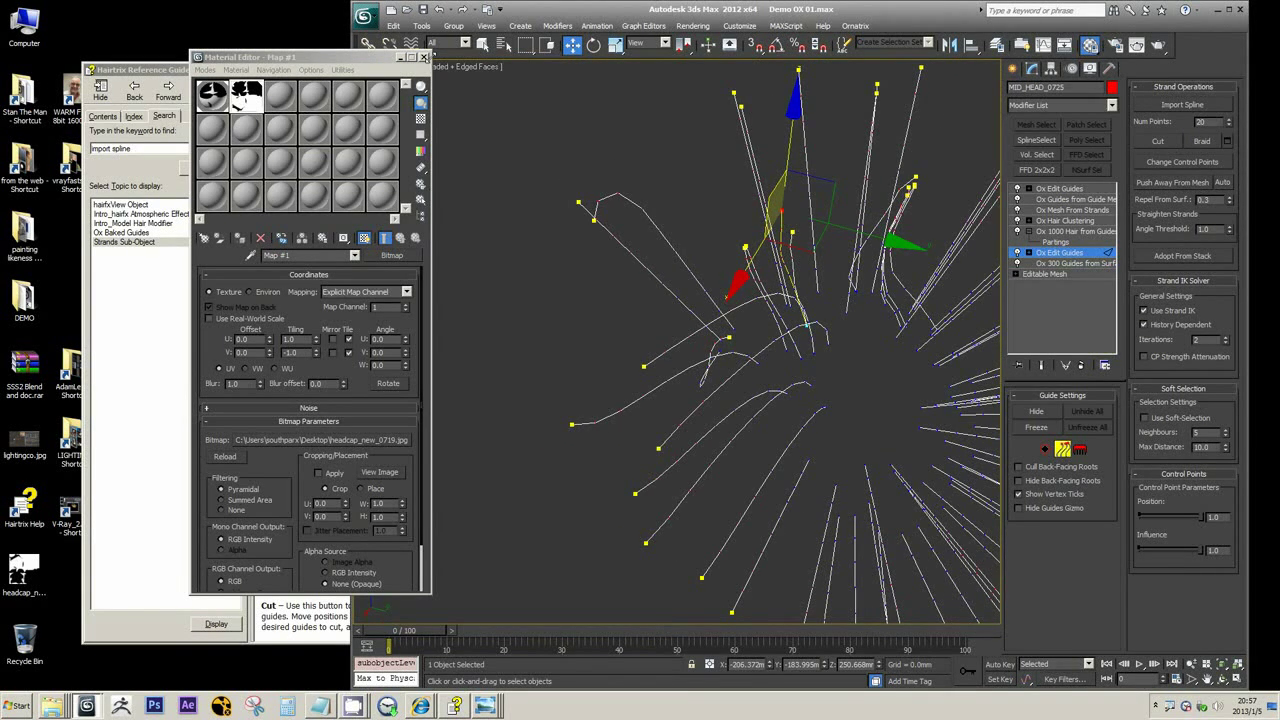
middle_click_drag(872, 318, 822, 311)
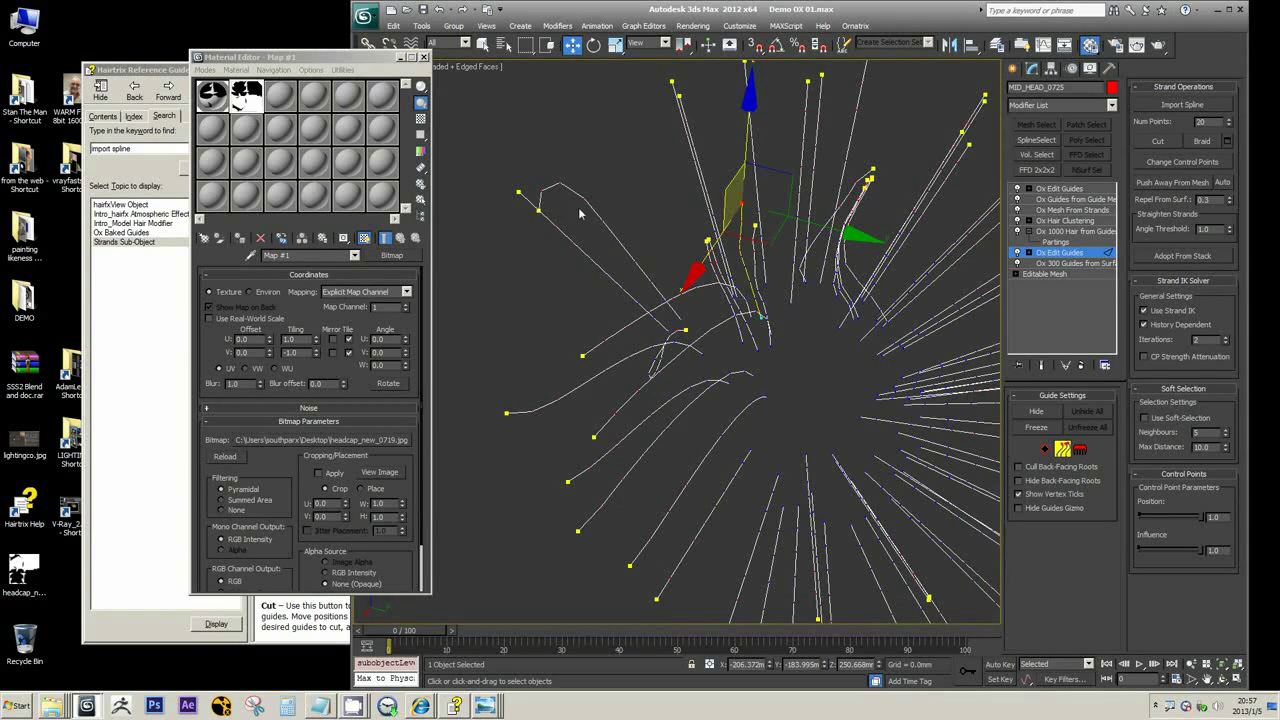
middle_click_drag(617, 257, 700, 360, "alt")
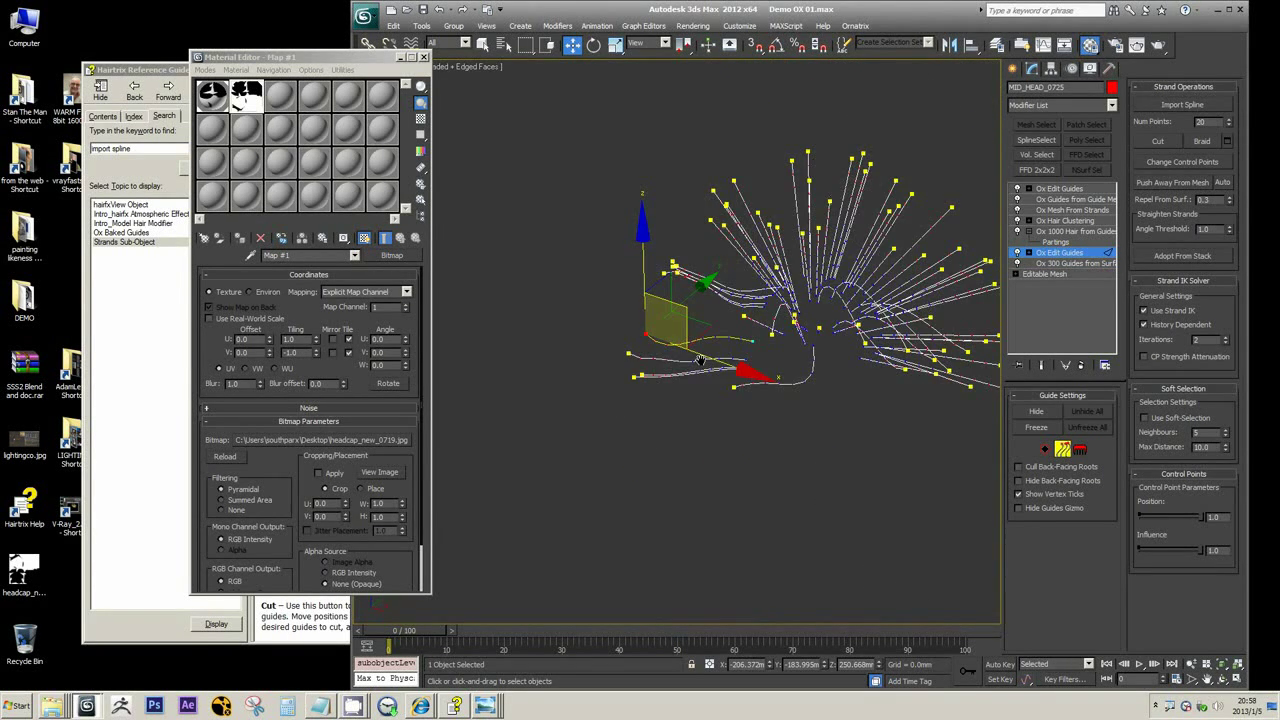
scroll(700, 360, "up", 3)
left_click_drag(644, 336, 578, 426)
left_click(812, 393)
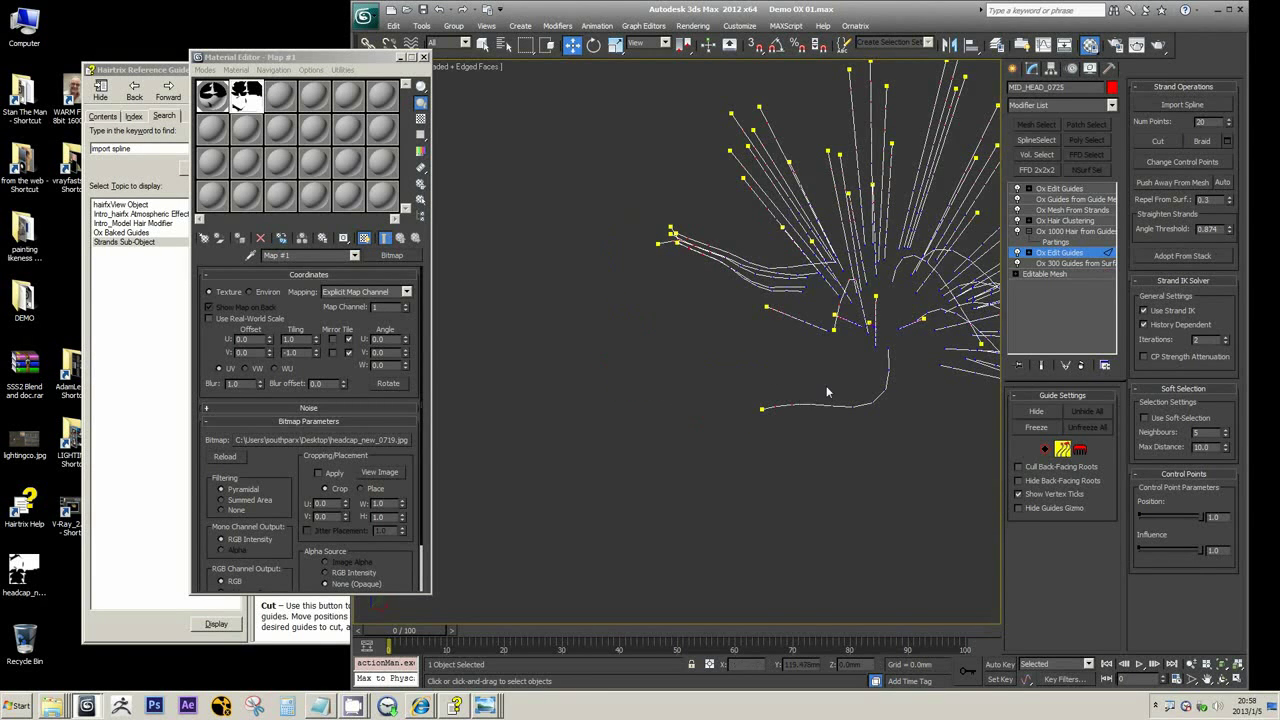
middle_click_drag(797, 380, 767, 383, "alt")
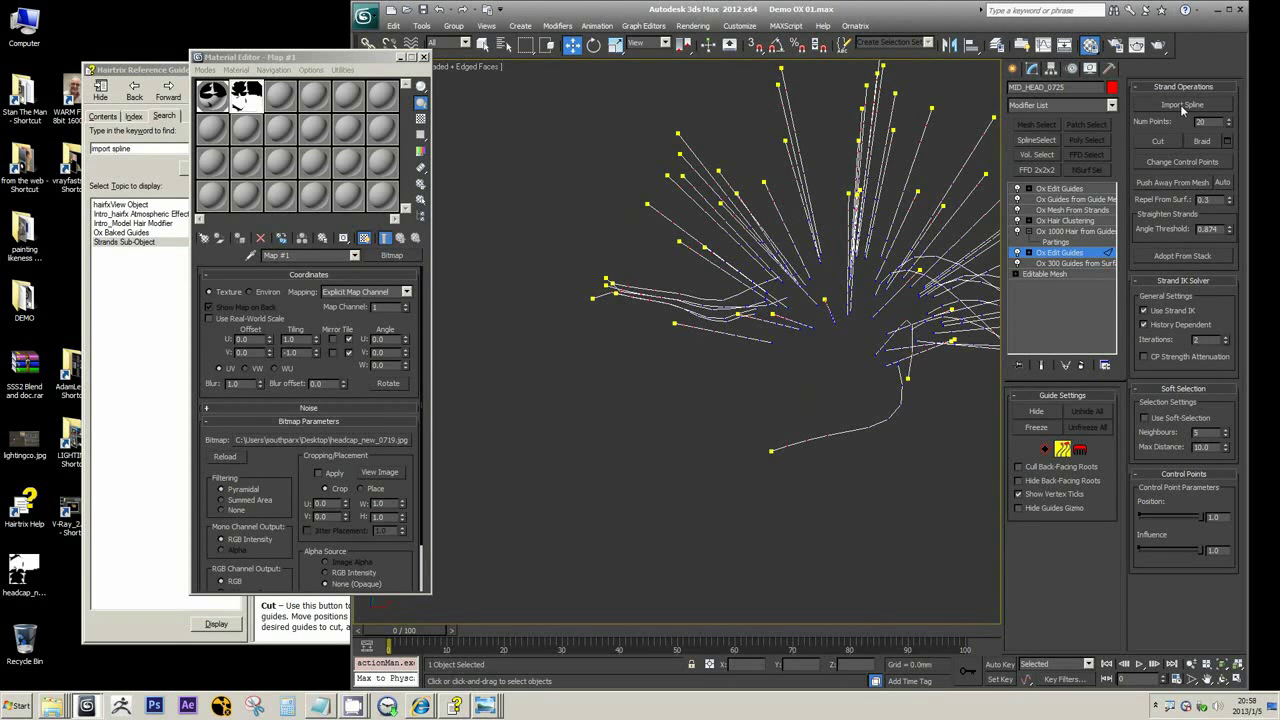
middle_click_drag(585, 466, 576, 468, "alt")
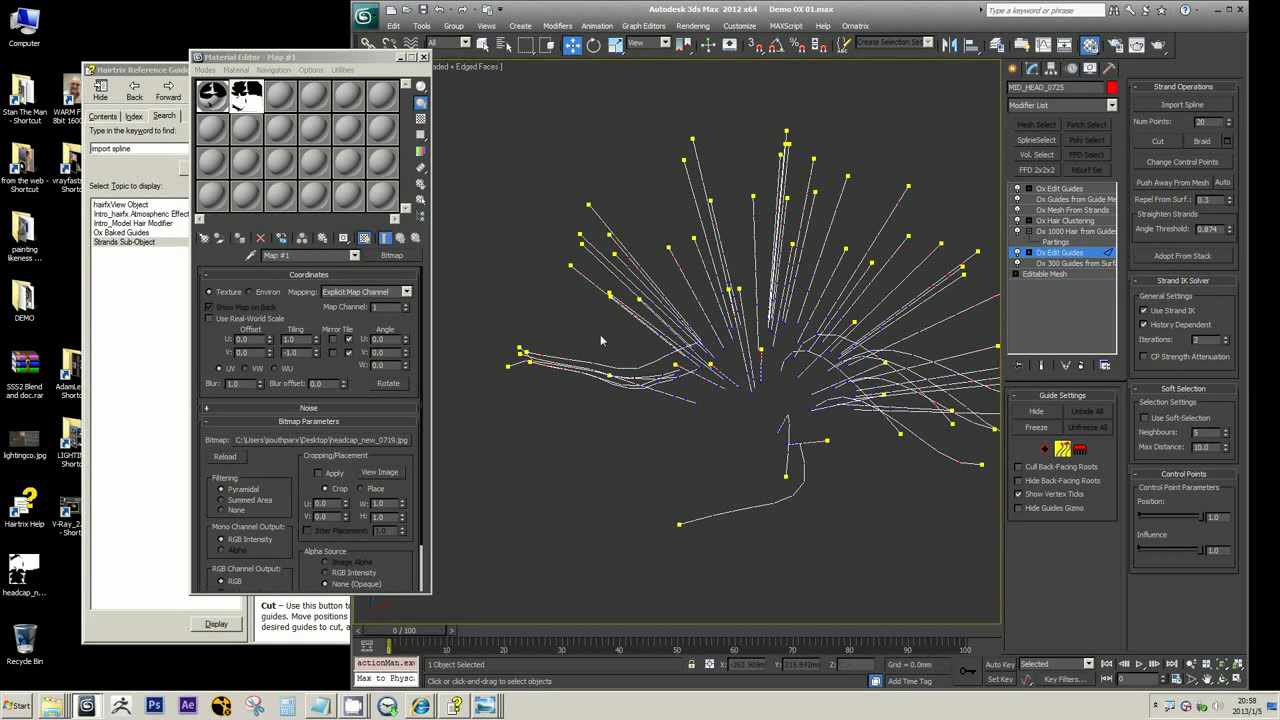
- Select the outstretched clump of strands, recheck the Strand Operations help, and examine the clump from other angles
left_click_drag(590, 327, 608, 340)
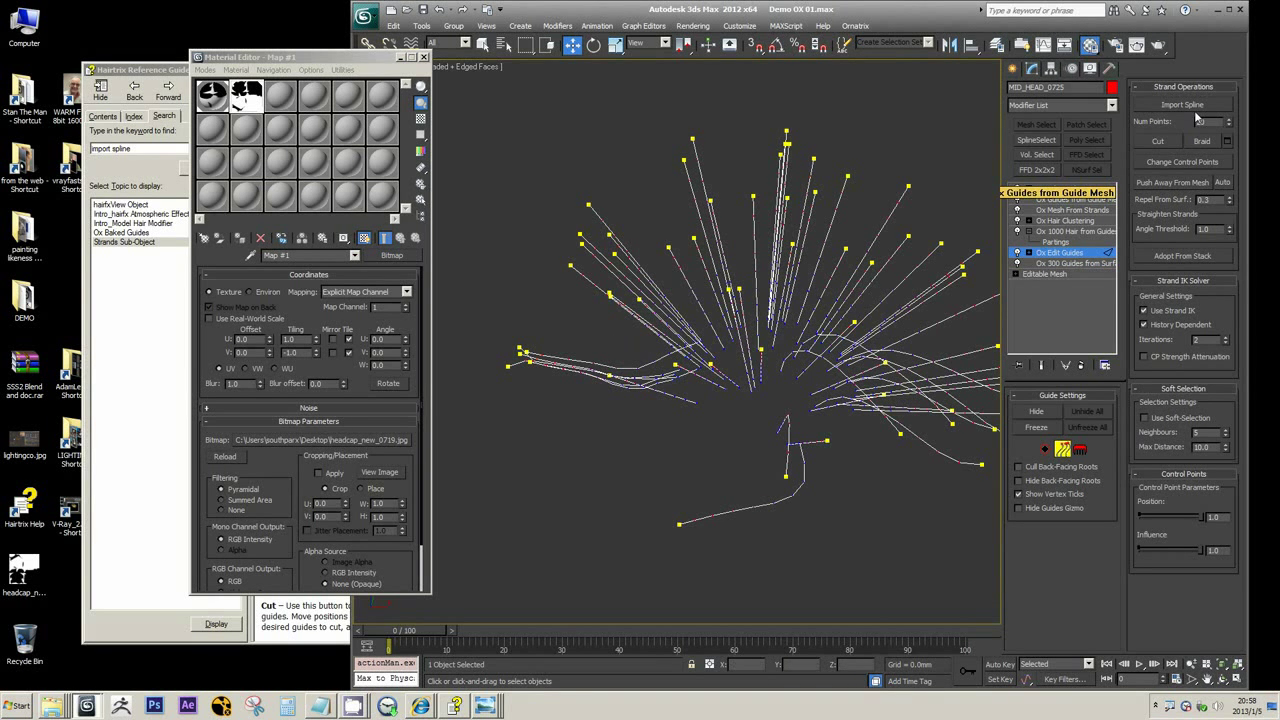
left_click_drag(567, 320, 437, 406)
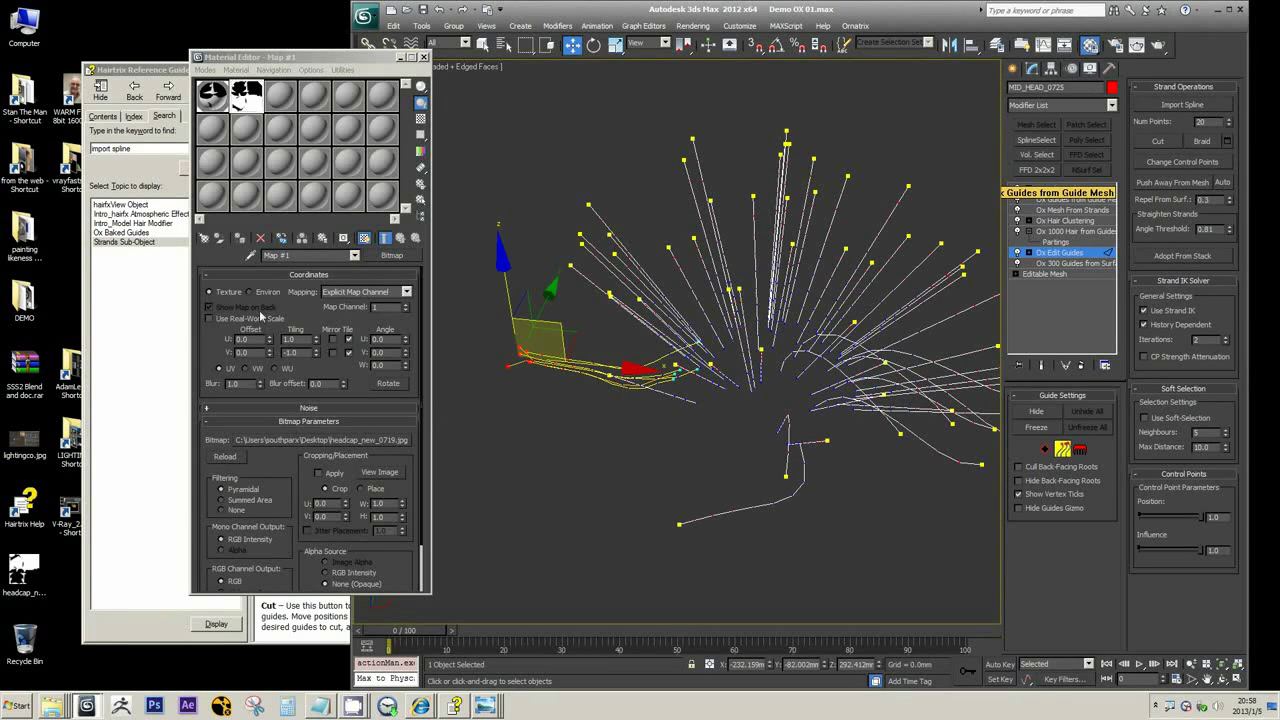
left_click(158, 276)
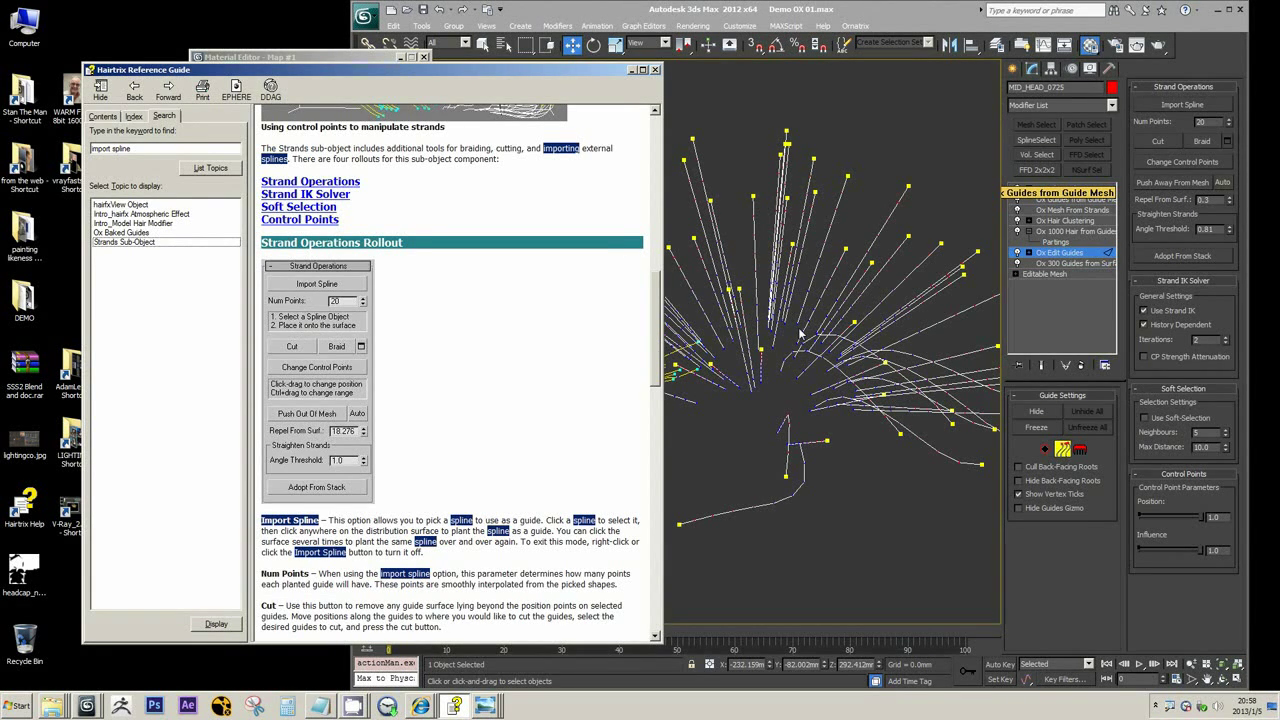
left_click(748, 428)
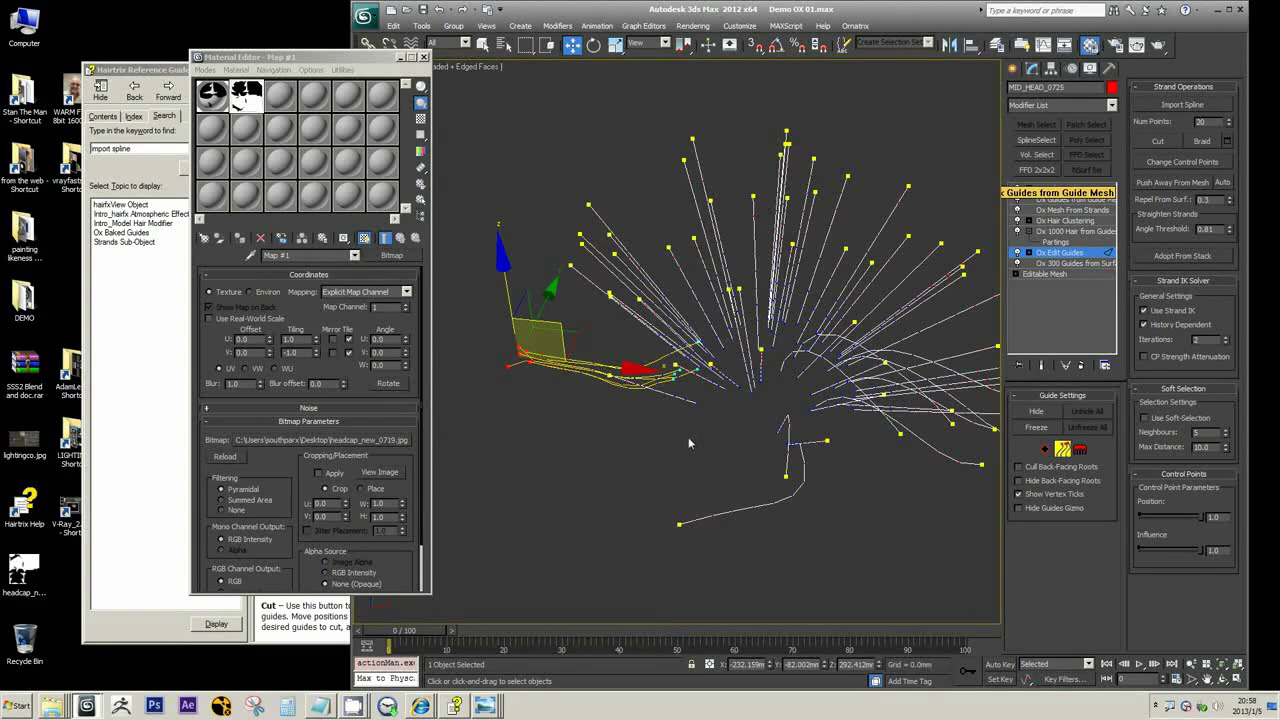
scroll(673, 425, "up", 2)
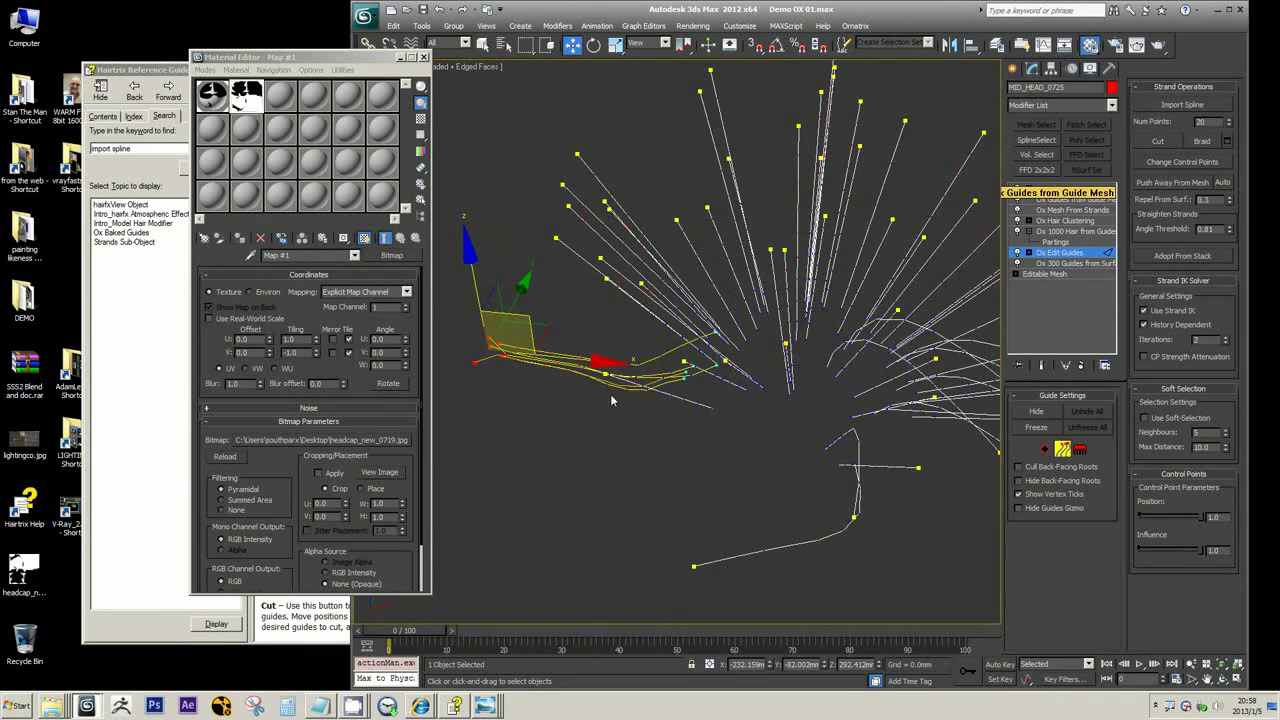
scroll(616, 403, "down", 1)
middle_click_drag(668, 412, 781, 422, "alt")
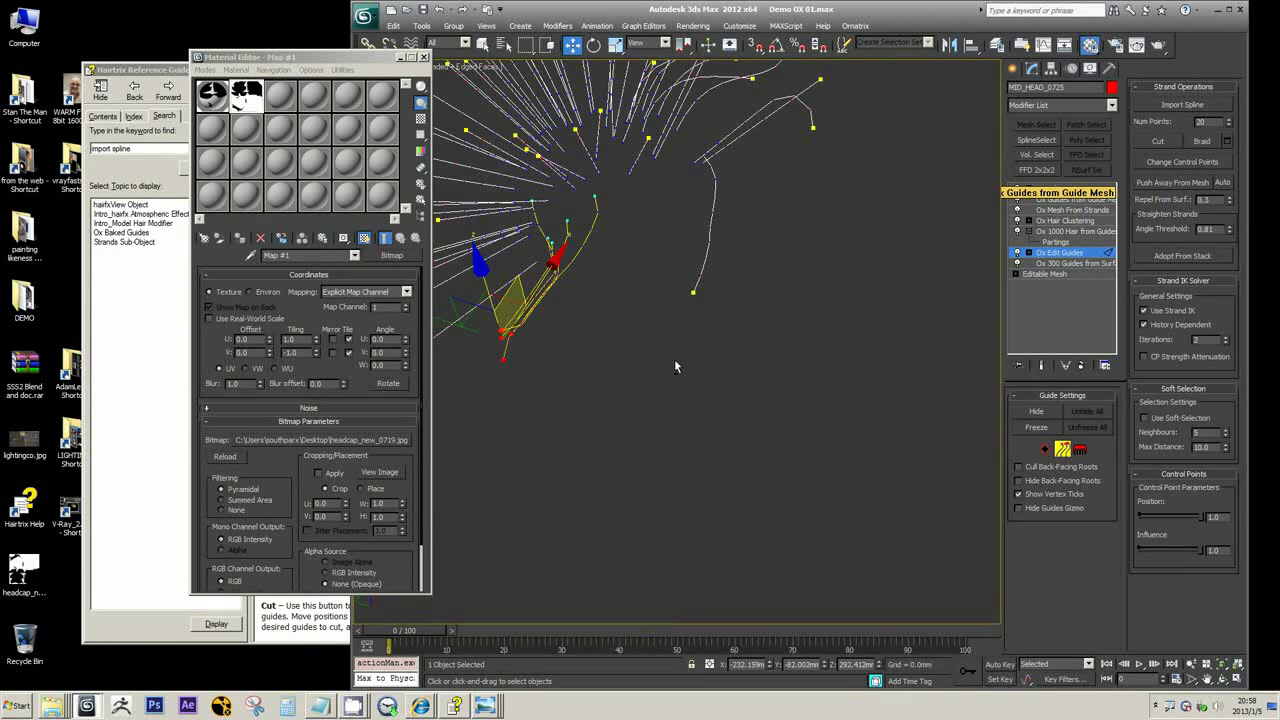
mouse_move(626, 234)
middle_mouse_down("alt")
mouse_move(666, 241)
mouse_move(627, 218)
mouse_move(680, 349)
mouse_move(693, 325)
middle_mouse_up("alt")
- Clear the strand selection in the lower Ox Edit Guides, and pick the single long guide beside the outstretched clump with the selection brush
left_click(666, 241)
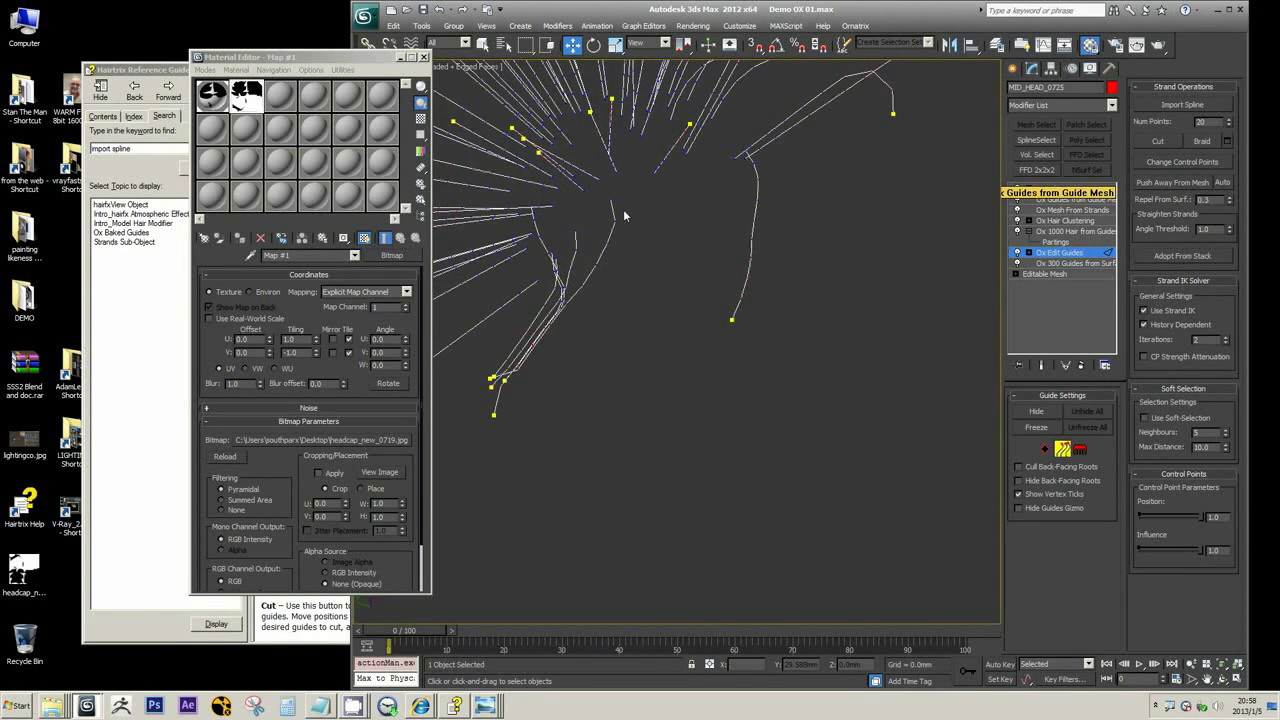
key("3")
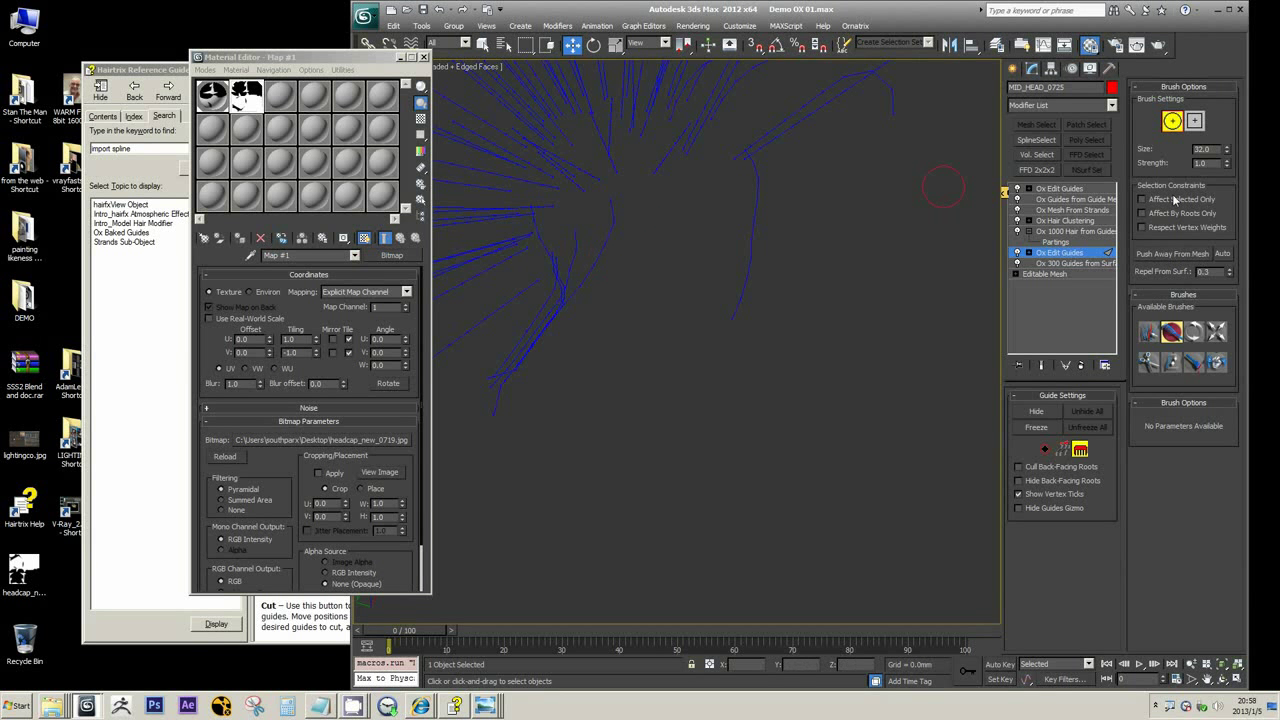
left_click(1149, 332)
left_click(640, 218)
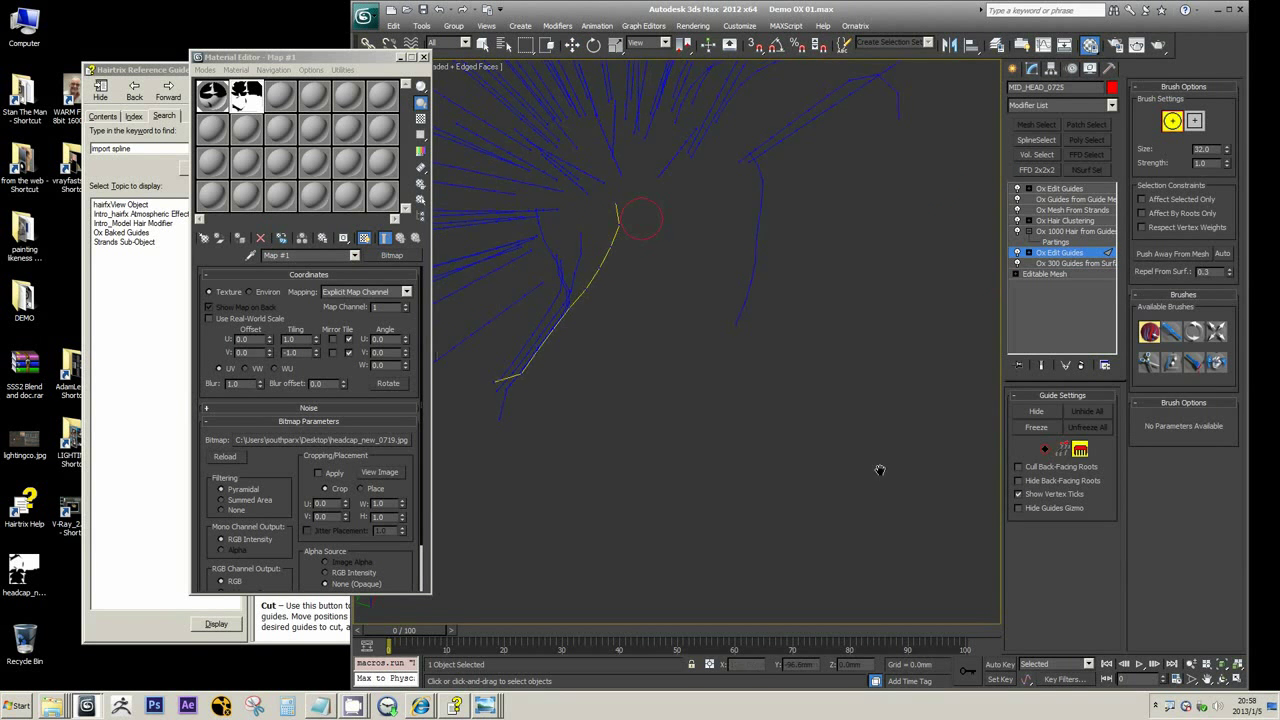
middle_click_drag(880, 470, 895, 489)
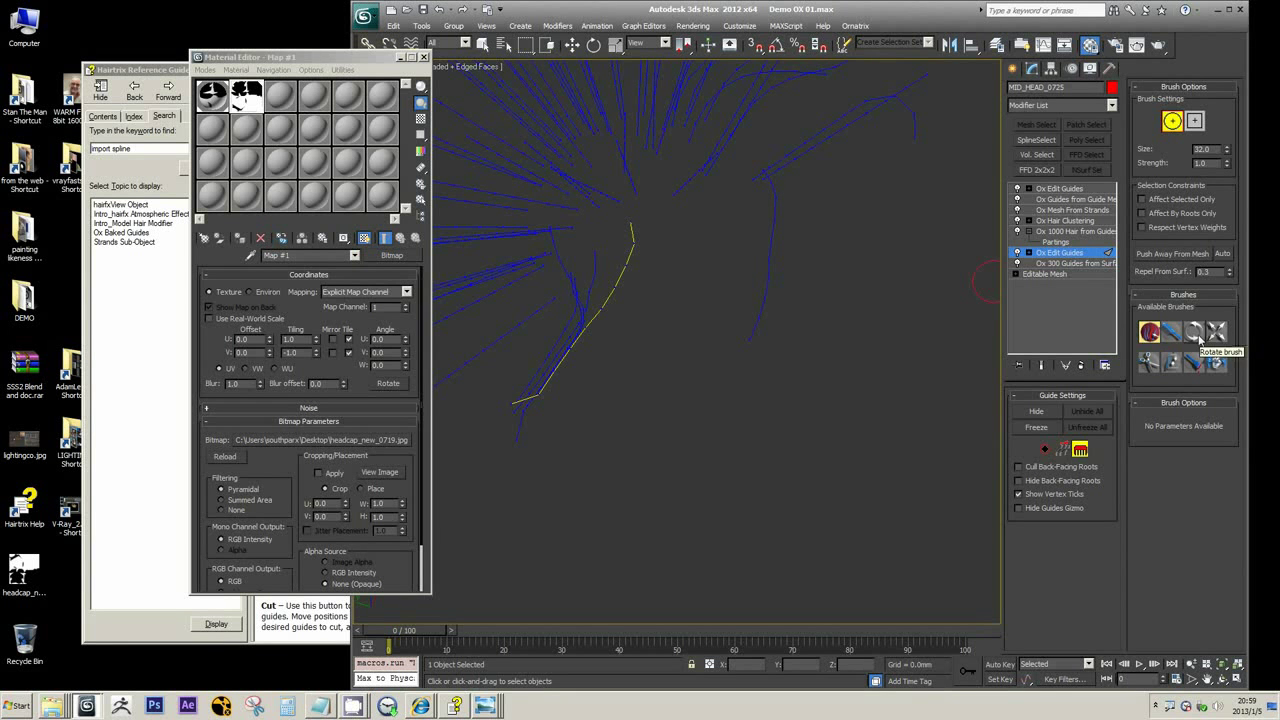
- Examine the selected guide's root at root level, and return to strand level to view all guides around the head
left_click(1045, 449)
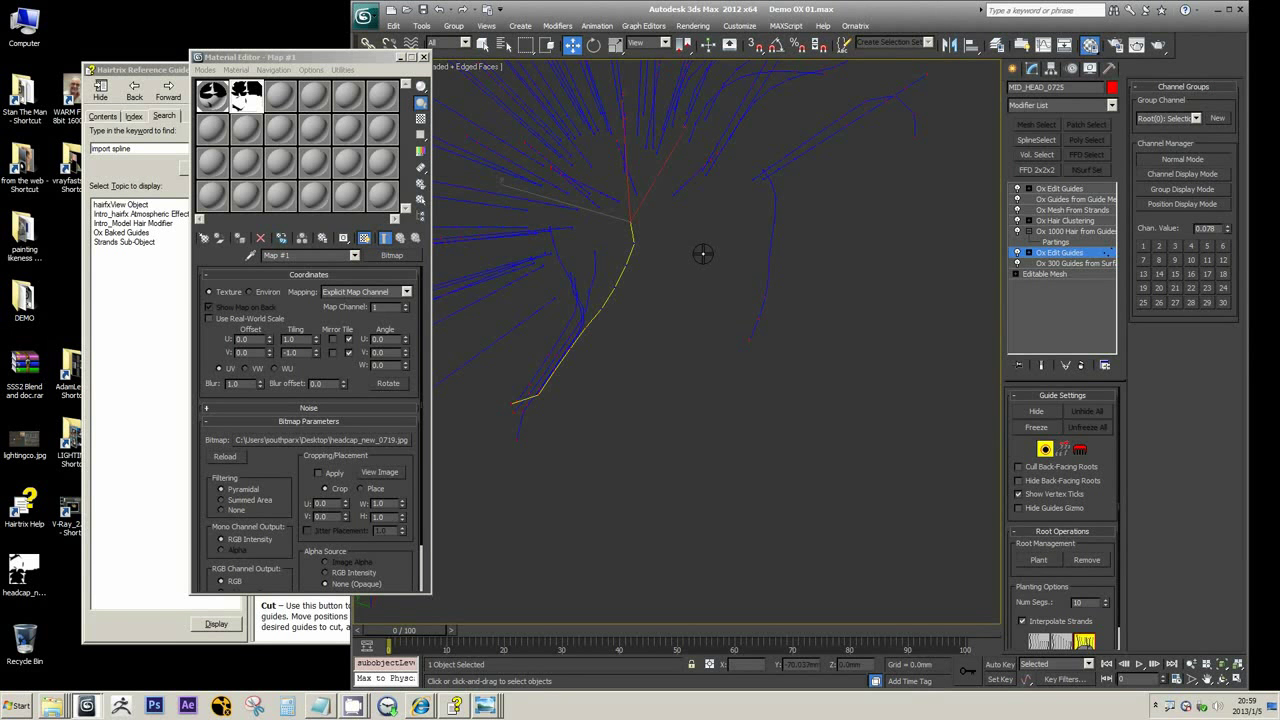
middle_click_drag(703, 254, 680, 273, "alt")
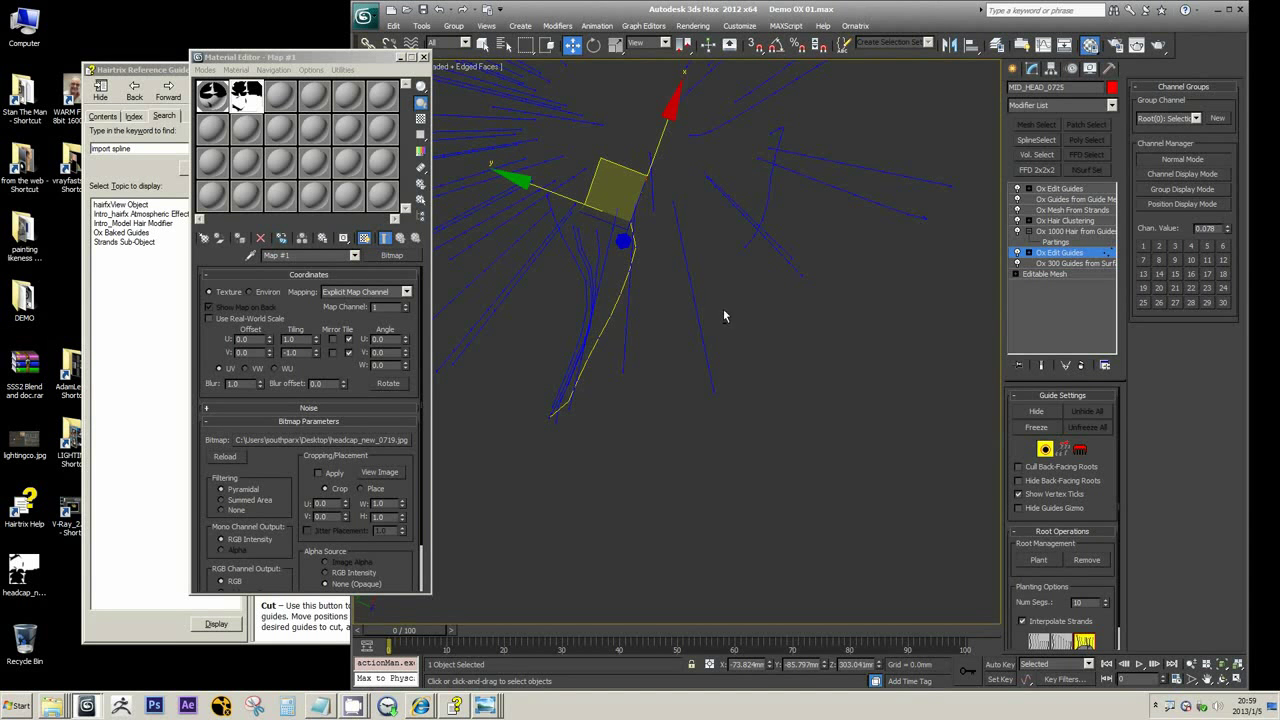
middle_click_drag(723, 316, 696, 240, "alt")
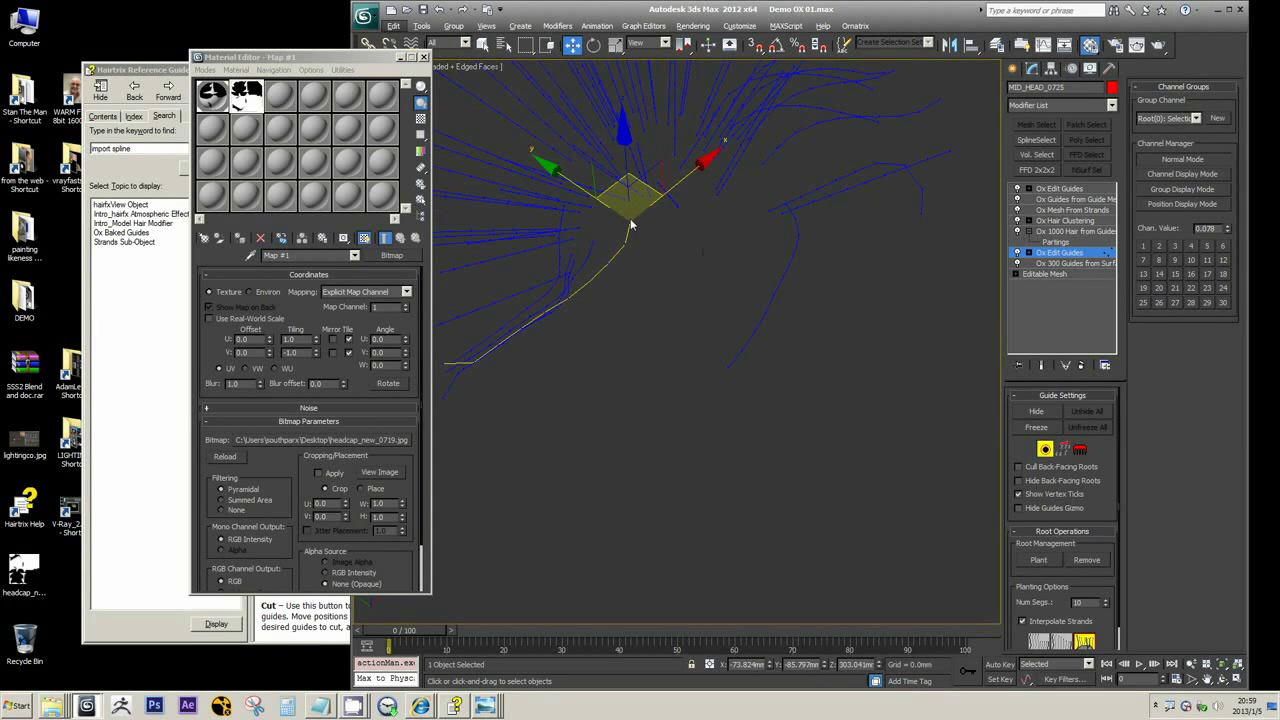
left_click(1066, 452)
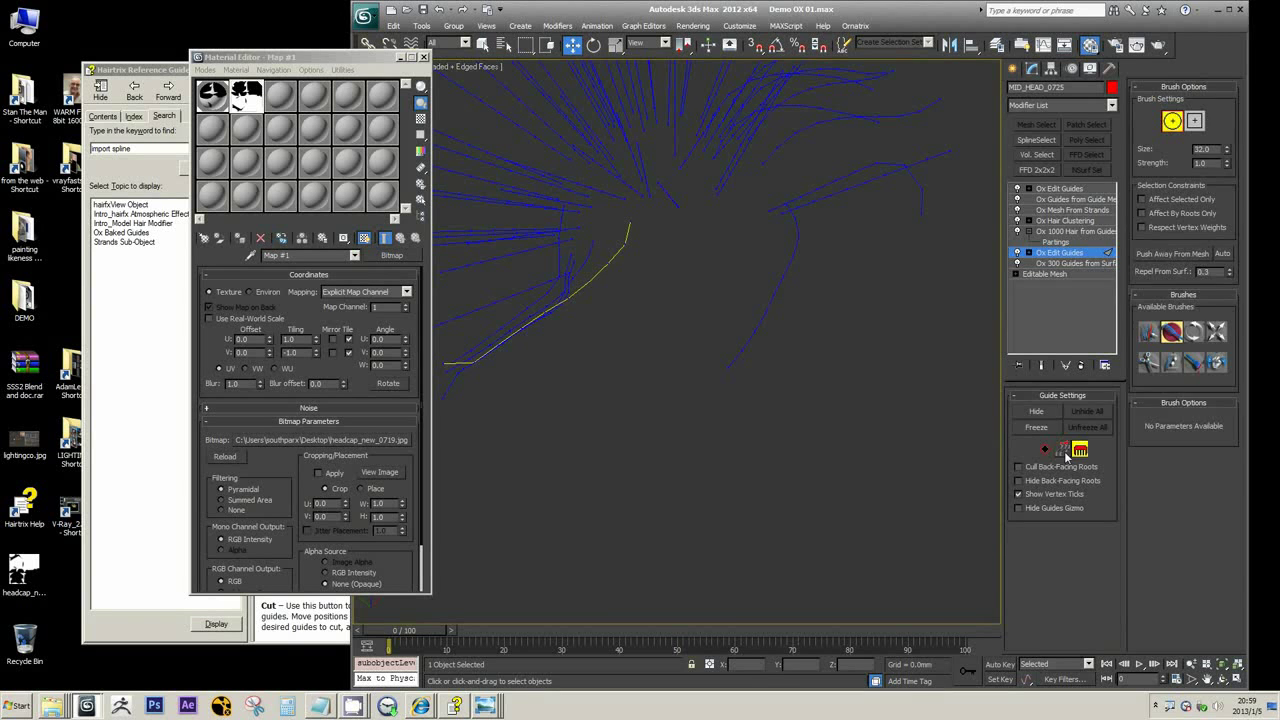
left_click(1064, 451)
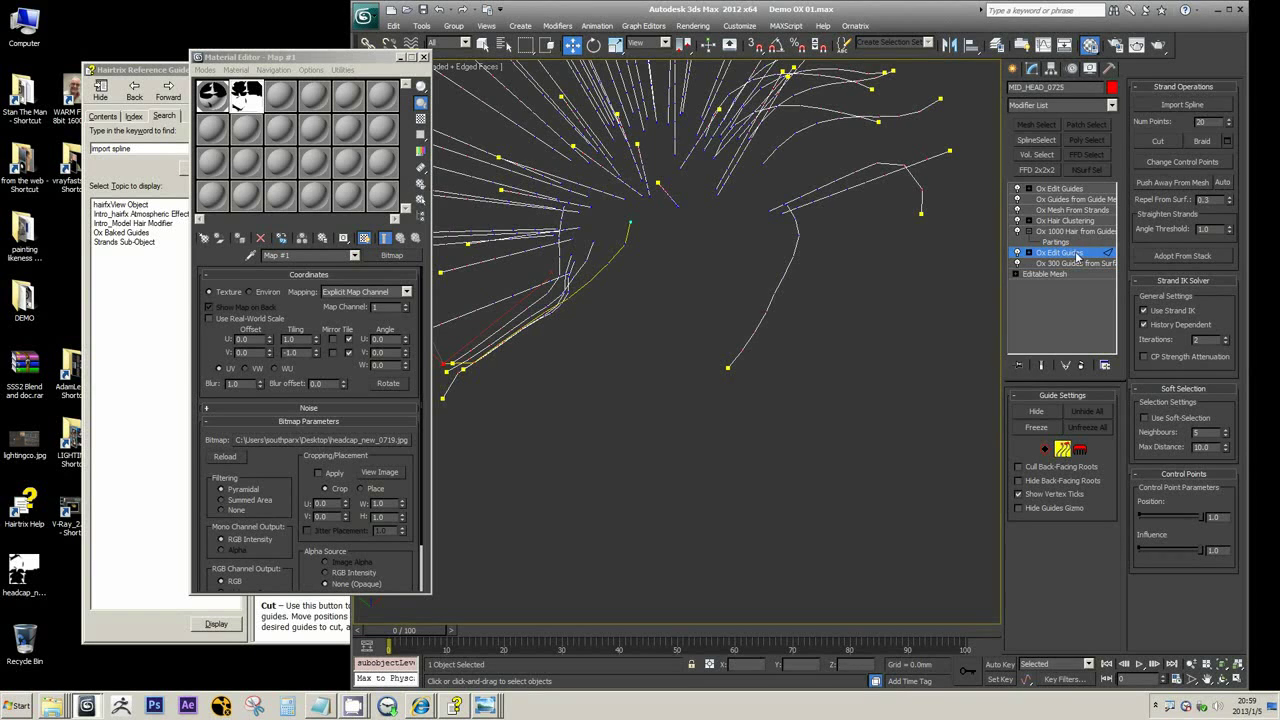
scroll(770, 302, "down", 5)
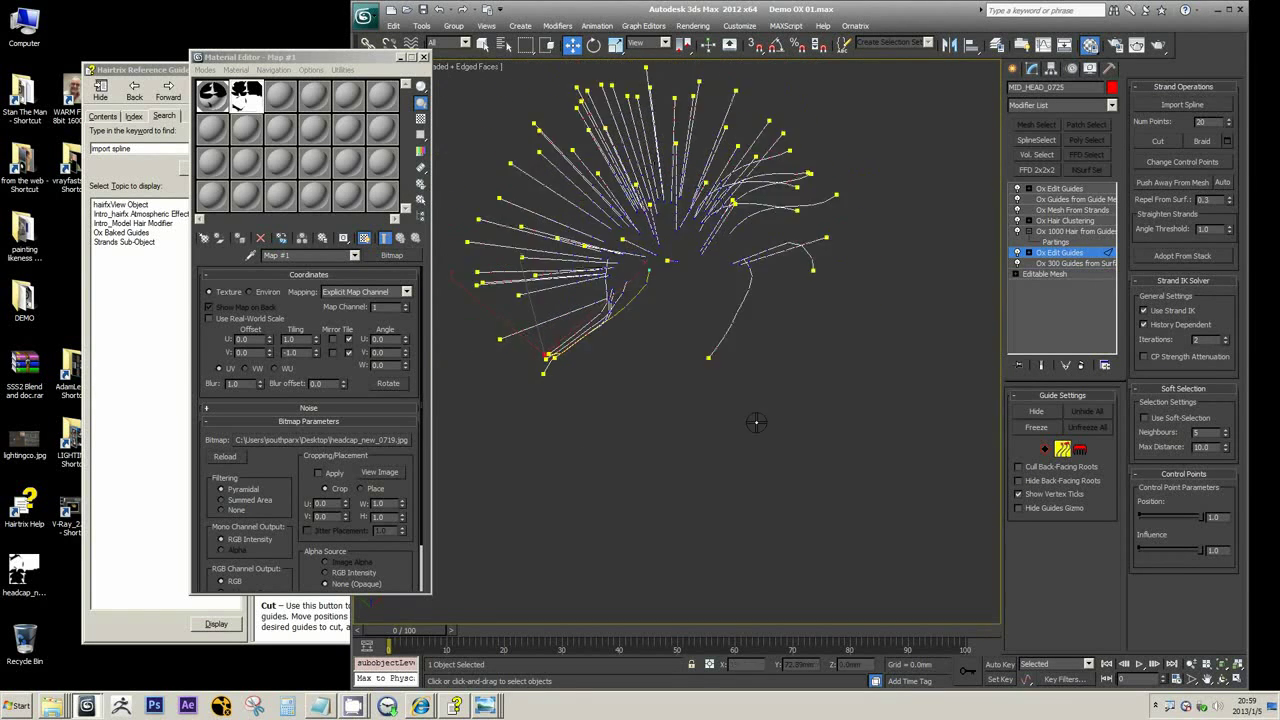
middle_click_drag(756, 422, 786, 515, "alt")
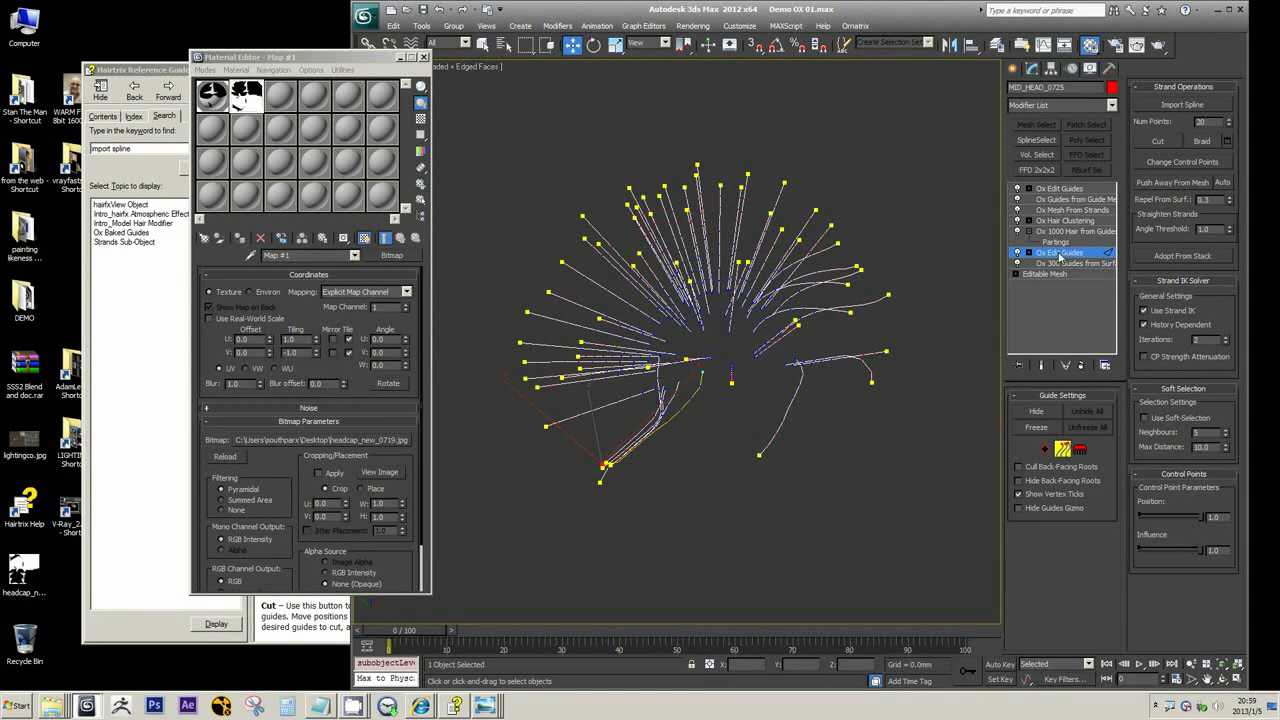
- Leave the strand level of the lower Ox Edit Guides, and make the topmost Ox Edit Guides modifier active
left_click(1065, 451)
left_click(1065, 189)
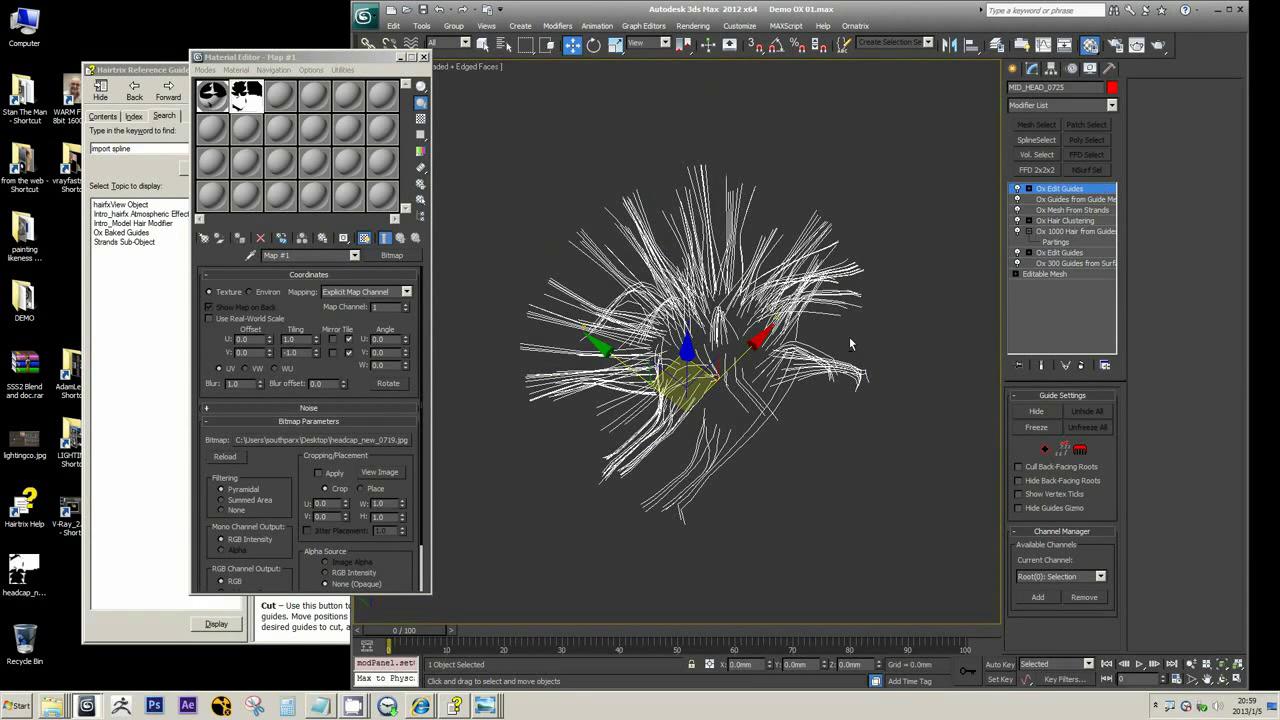
middle_click_drag(809, 312, 746, 248, "alt")
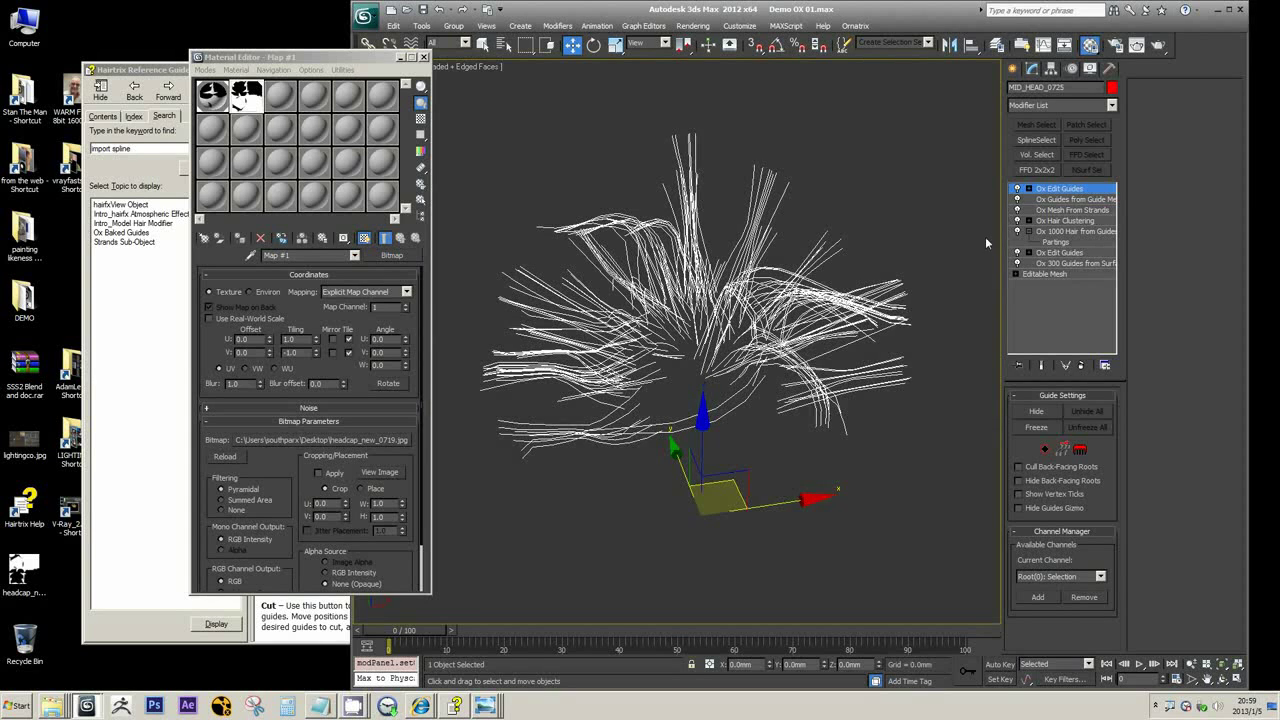
scroll(987, 242, "up", 1)
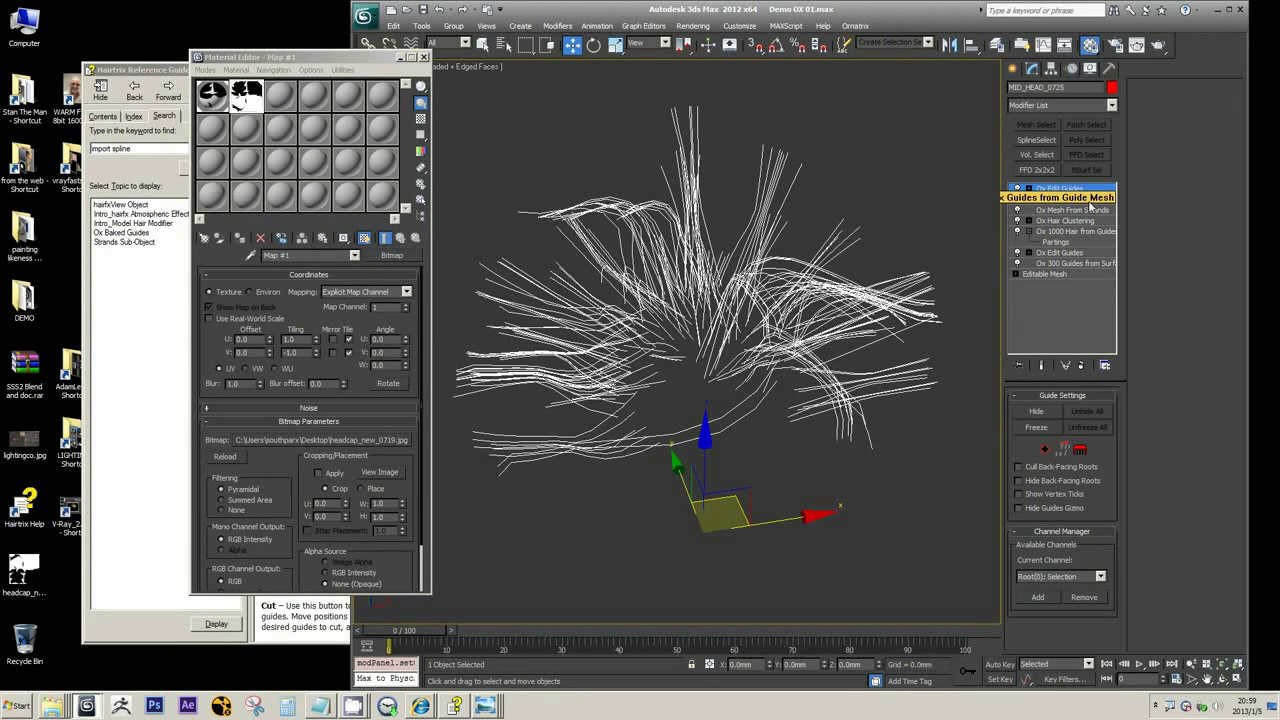
- Comb the upright guides at the crown sideways with the size 100 brush in the topmost Ox Edit Guides, and leave brush mode
left_click(1080, 449)
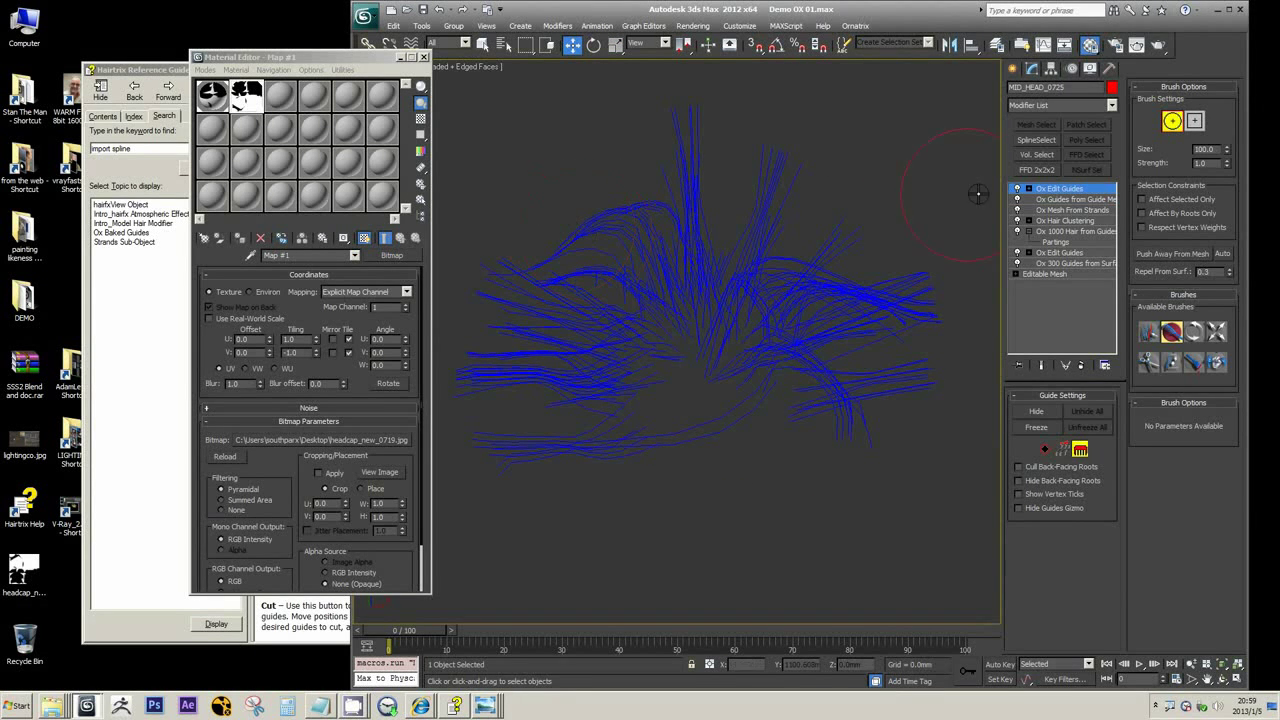
left_click(1080, 211)
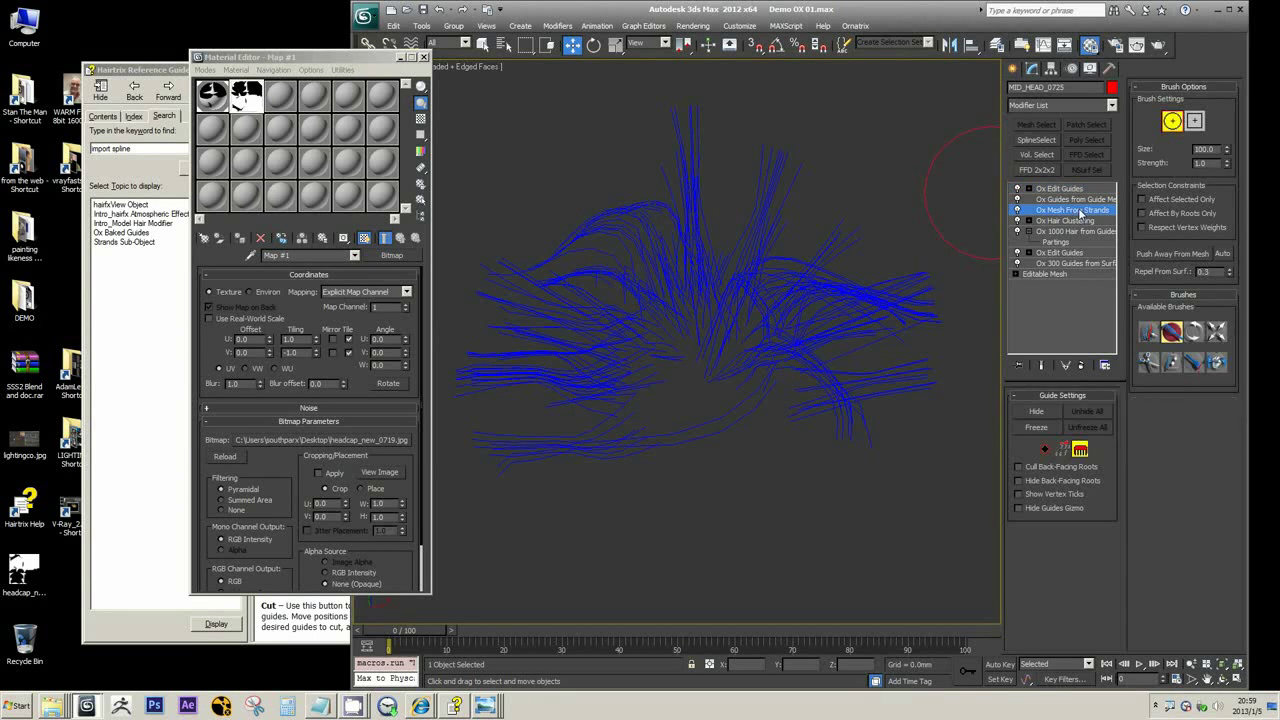
left_click(1077, 198)
left_click(1076, 189)
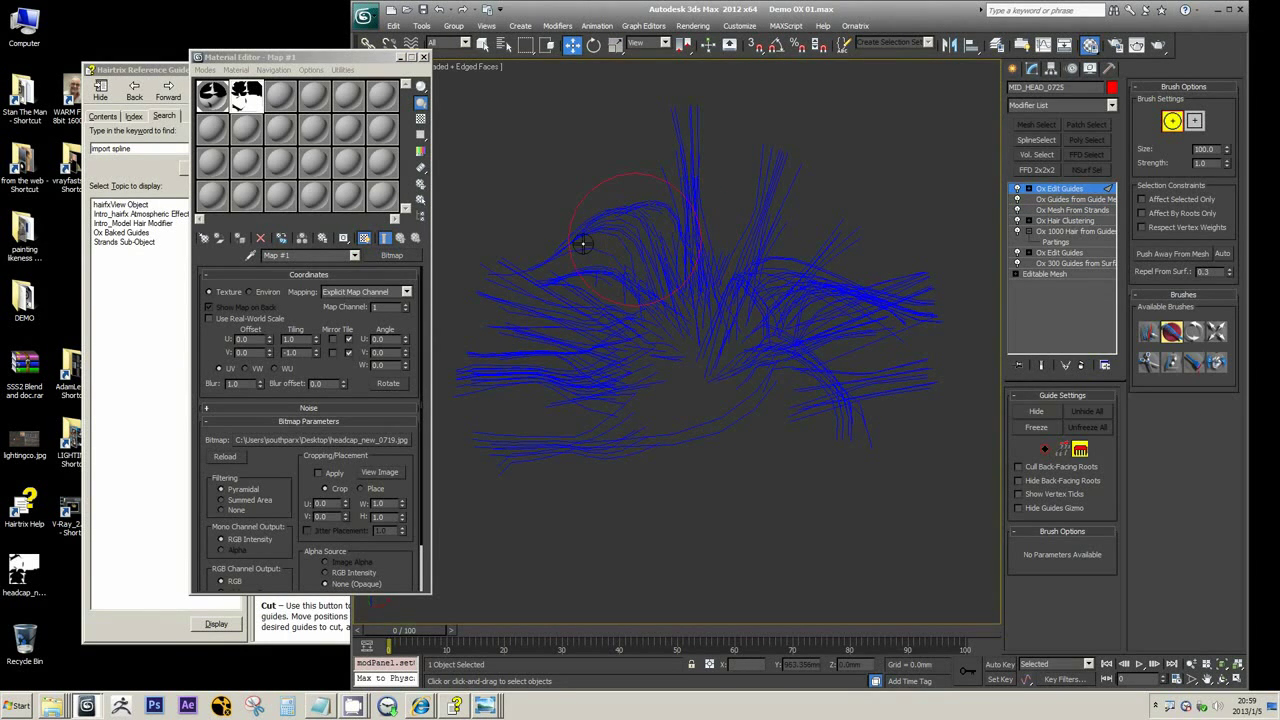
left_click_drag(583, 244, 545, 256)
left_click_drag(704, 200, 634, 231)
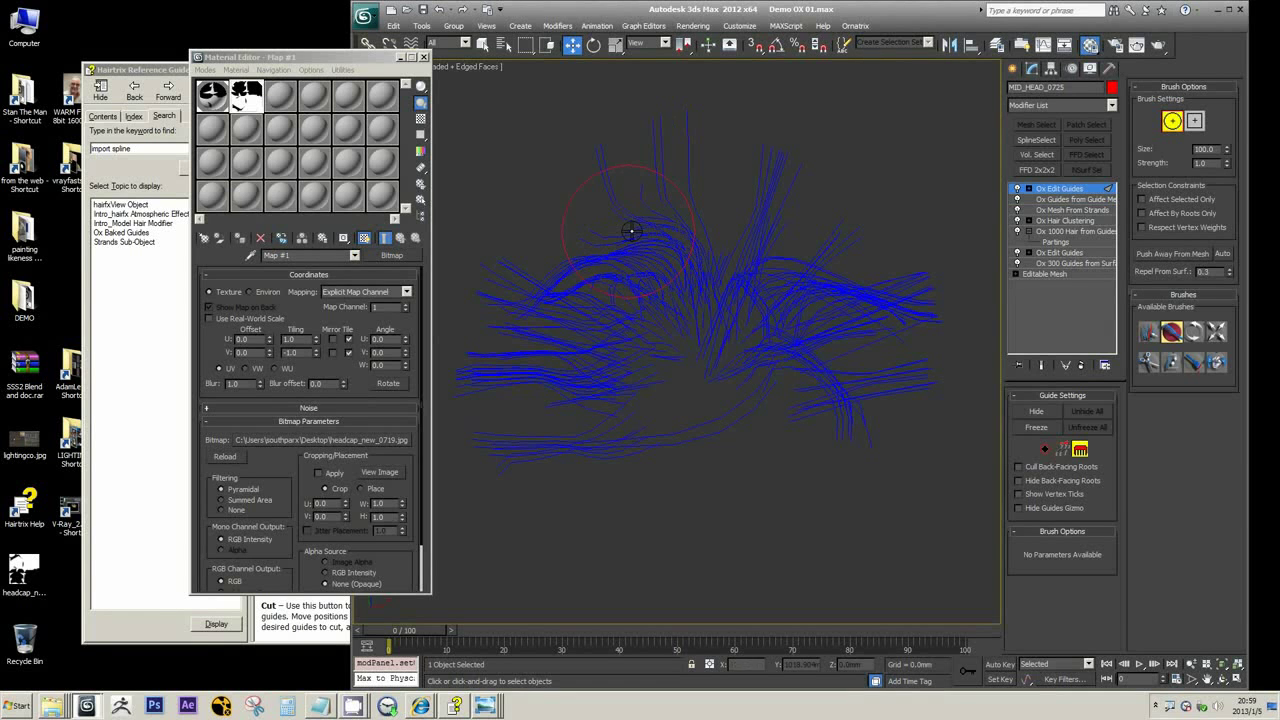
left_click_drag(692, 182, 588, 213)
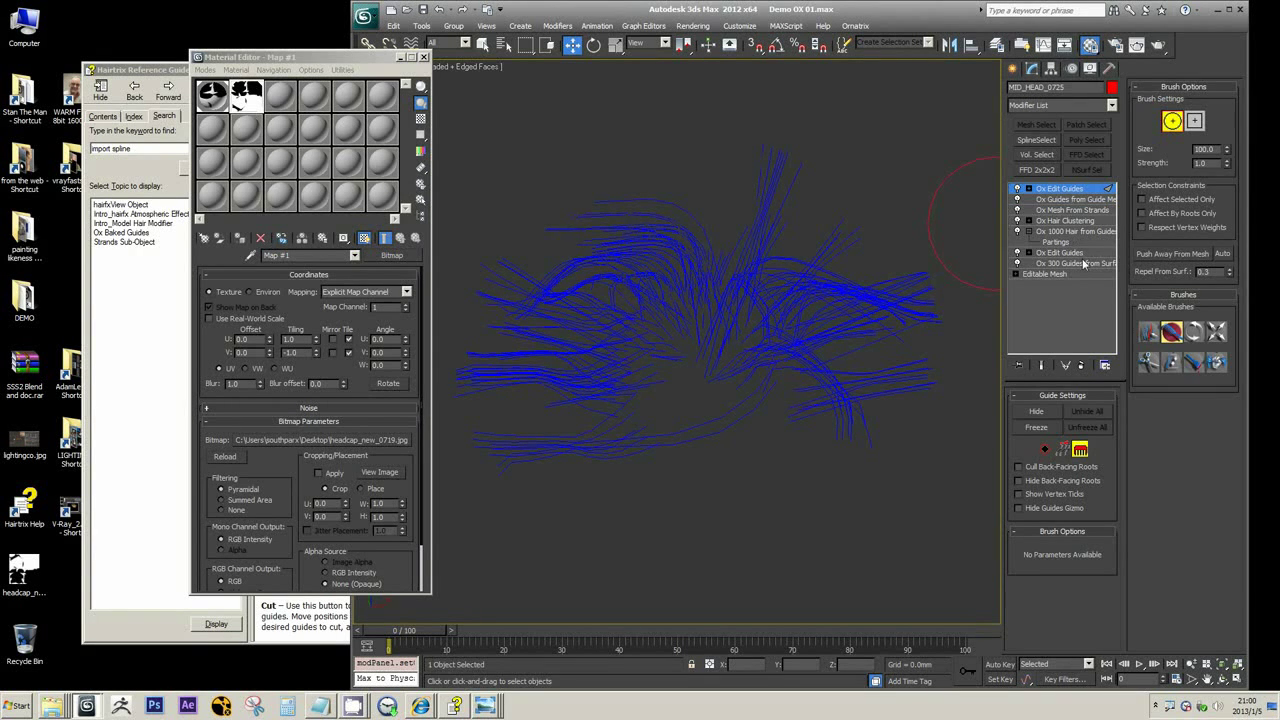
left_click(1068, 193)
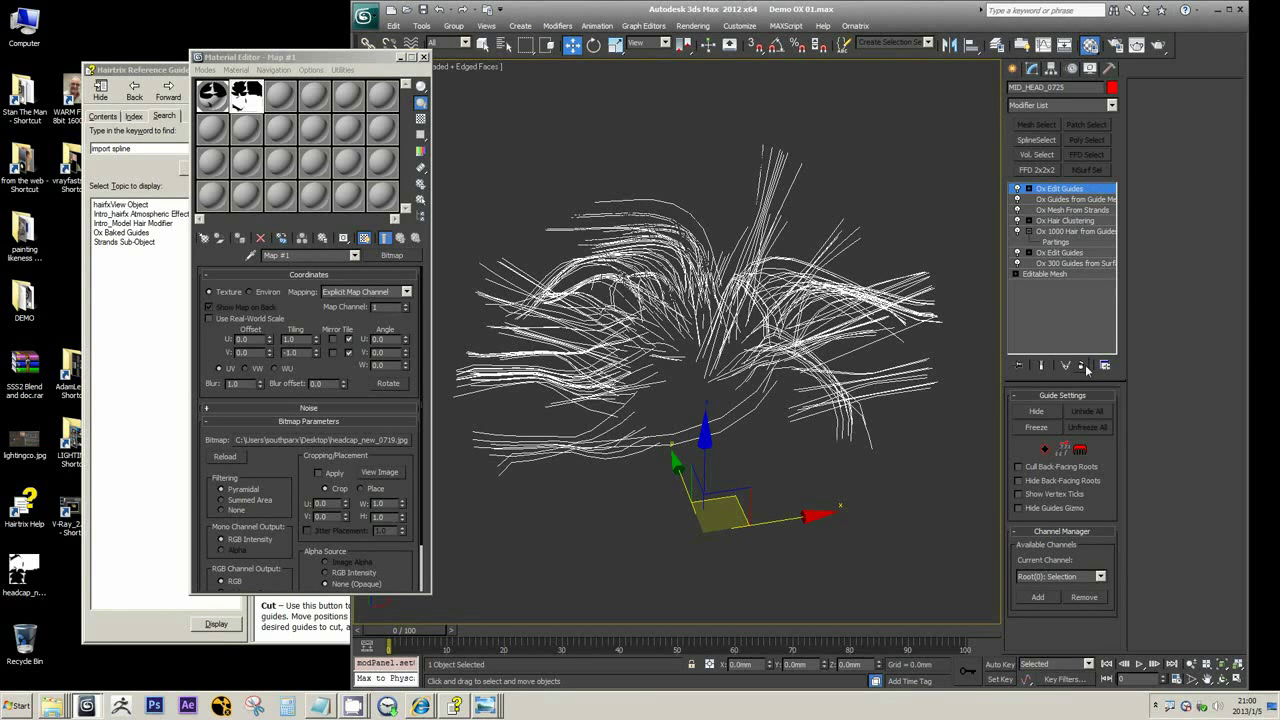
- Switch to Notes.txt in Notepad, move its window clear of the modifier stack, and replace the 1,000,000 line with "Guide --- Hair"
left_click(1112, 105)
left_click(928, 11)
left_click(320, 706)
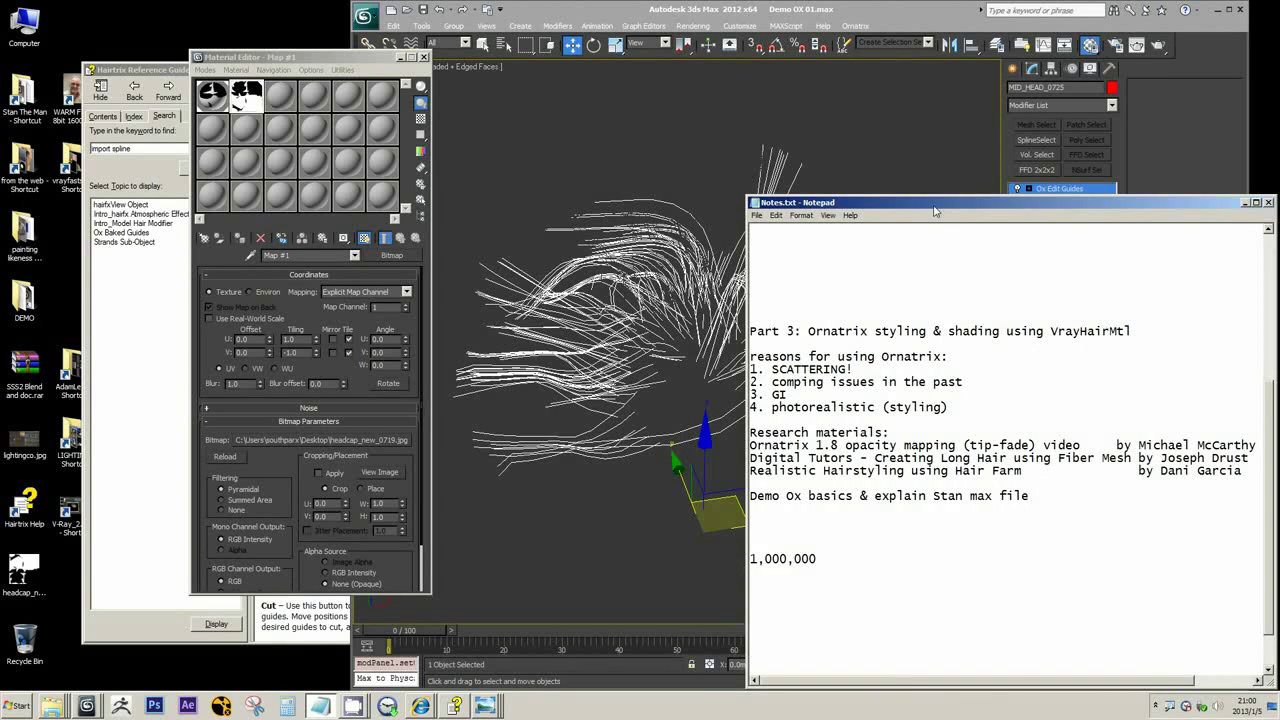
left_click_drag(878, 203, 545, 193)
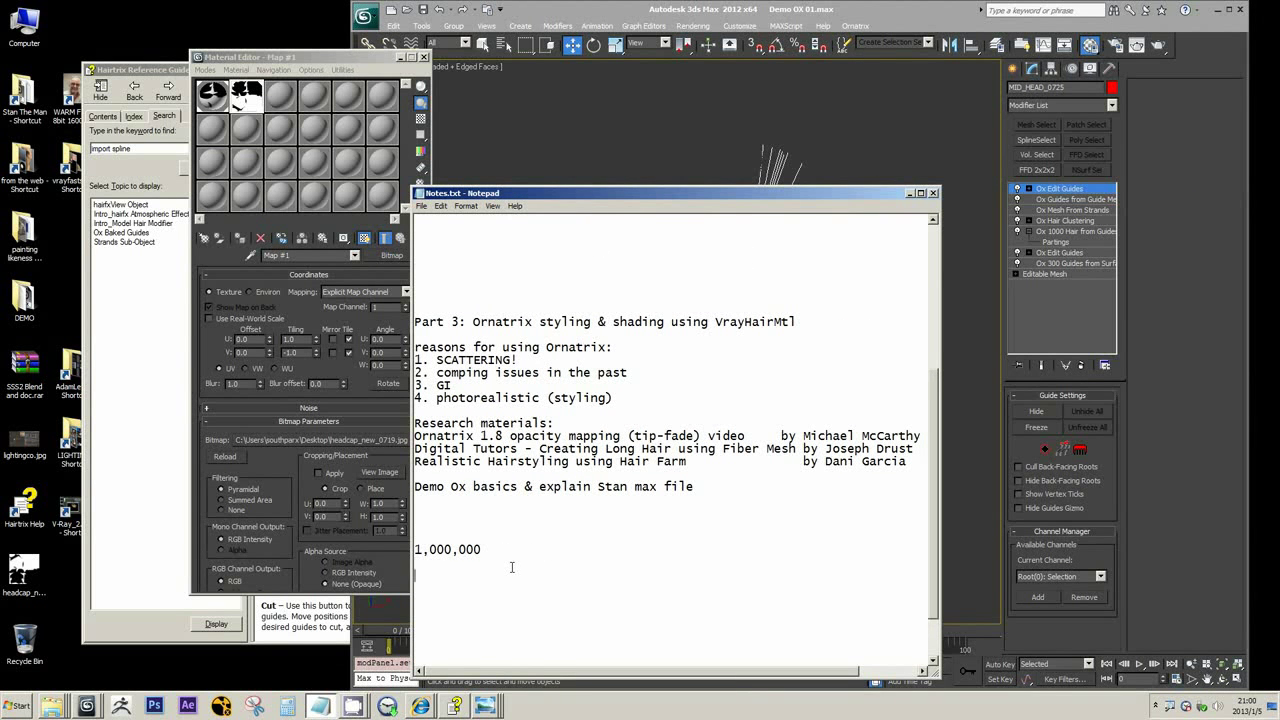
left_click(511, 567)
key("BackSpace")
key("BackSpace")
key("BackSpace")
key("BackSpace")
key("BackSpace")
key("BackSpace")
key("BackSpace")
key("BackSpace")
key("BackSpace")
key("BackSpace")
type("Guide   ---   Hair")
- Add "-> Hair Clustering" on a new line aligned beneath Hair in the notes
key("Left")
key("Left")
key("Left")
key("Left")
key("Left")
key("Left")
key("Left")
key("Left")
key("Left")
key("Left")
key("Left")
key("Left")
type("-> Hair Cl")
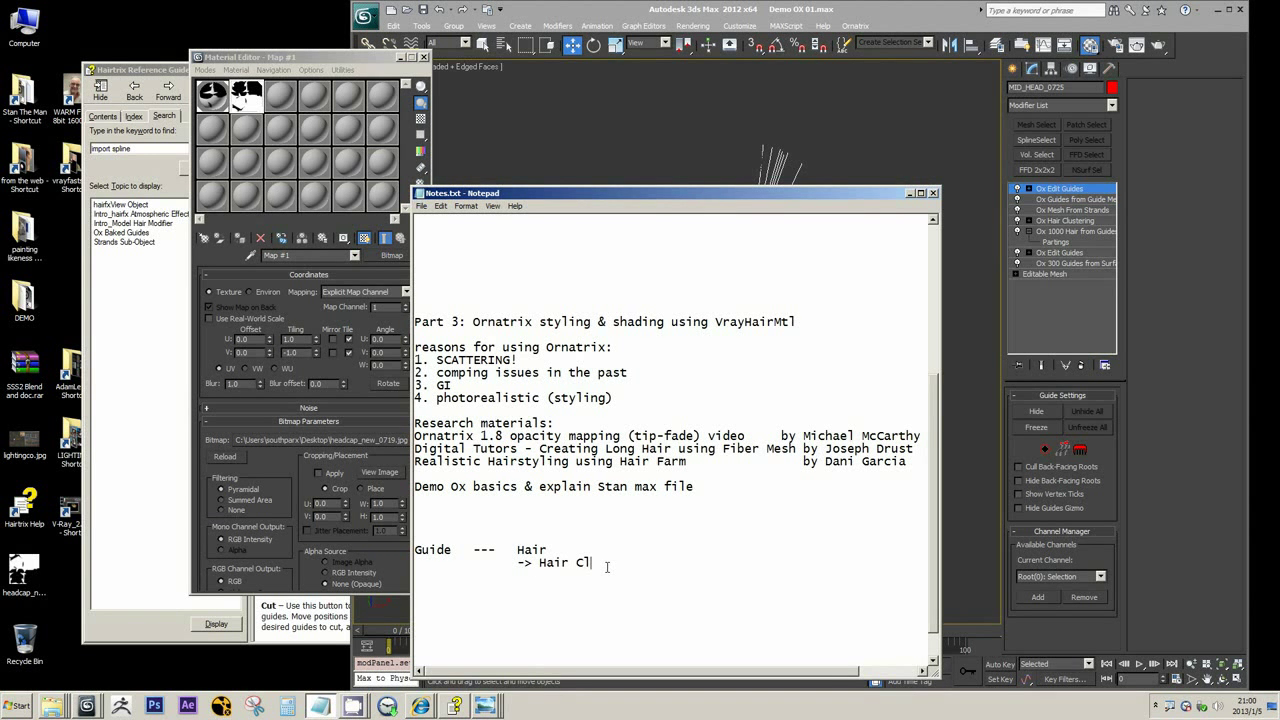
type("ustering")
left_click(421, 206)
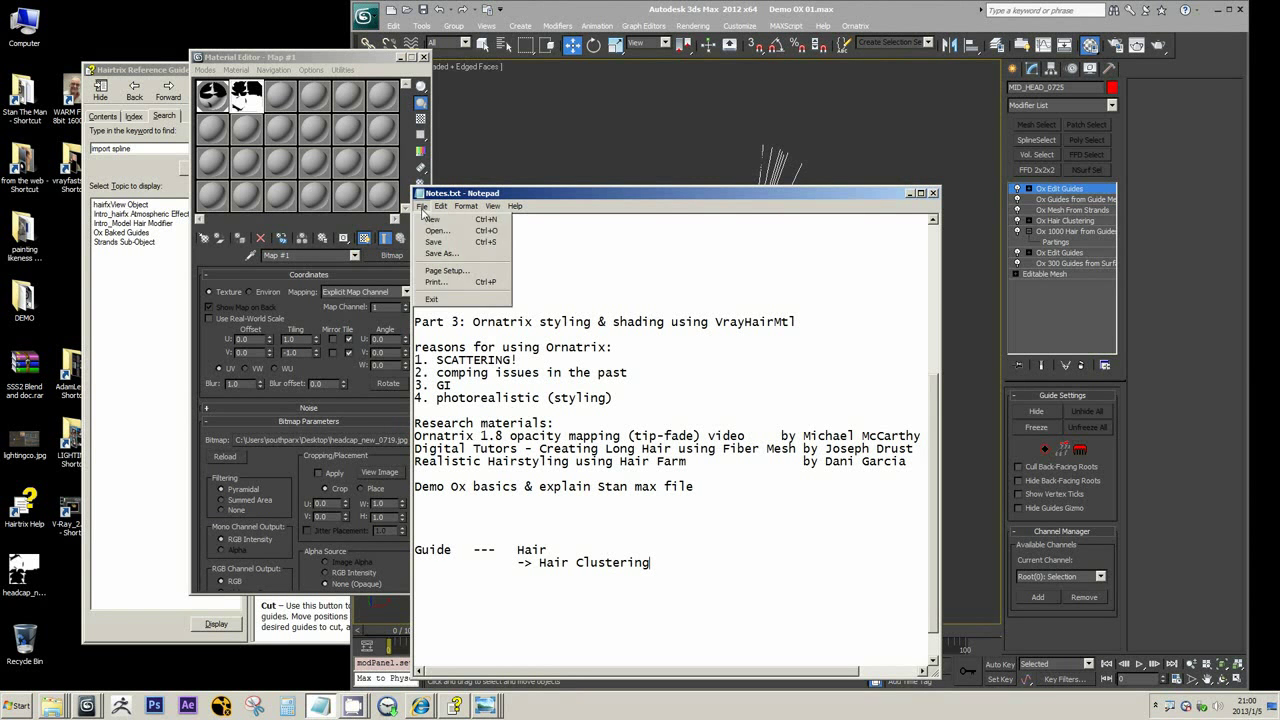
left_click(566, 208)
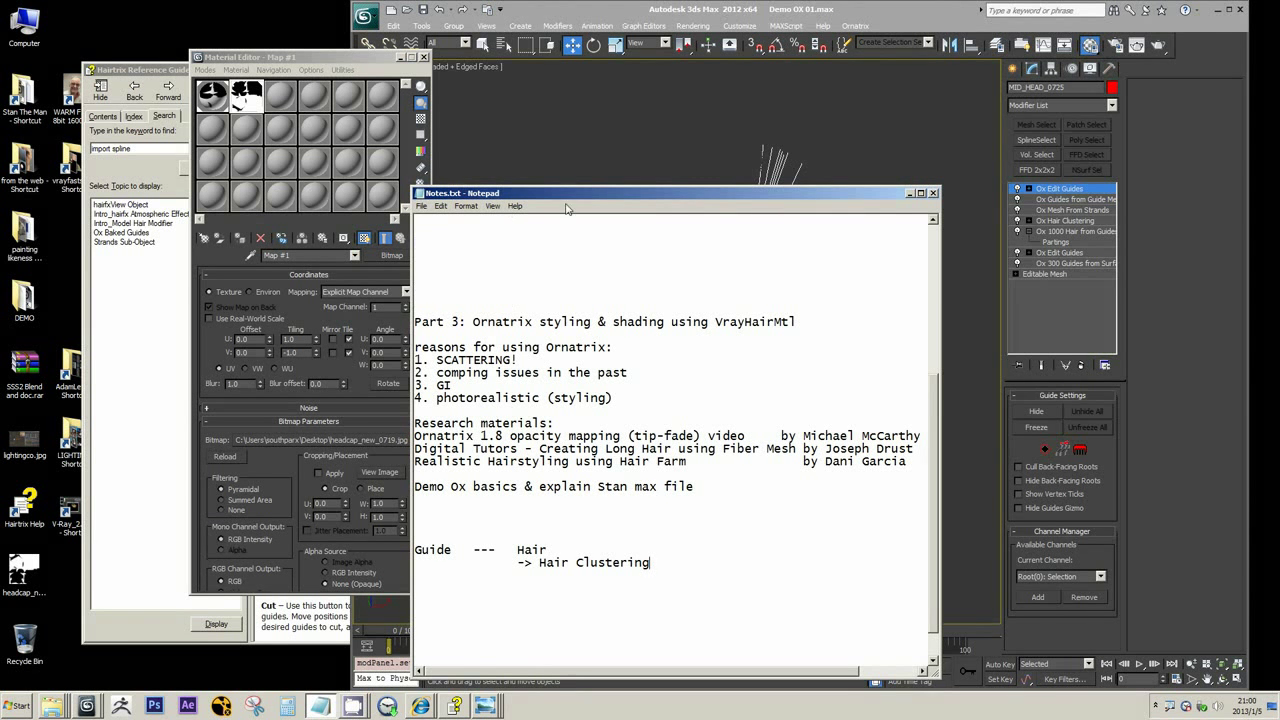
- Check the available Ox modifiers in 3ds Max, and move the Notepad notes aside to uncover the viewport
left_click(1111, 104)
scroll(1115, 155, "down", 7)
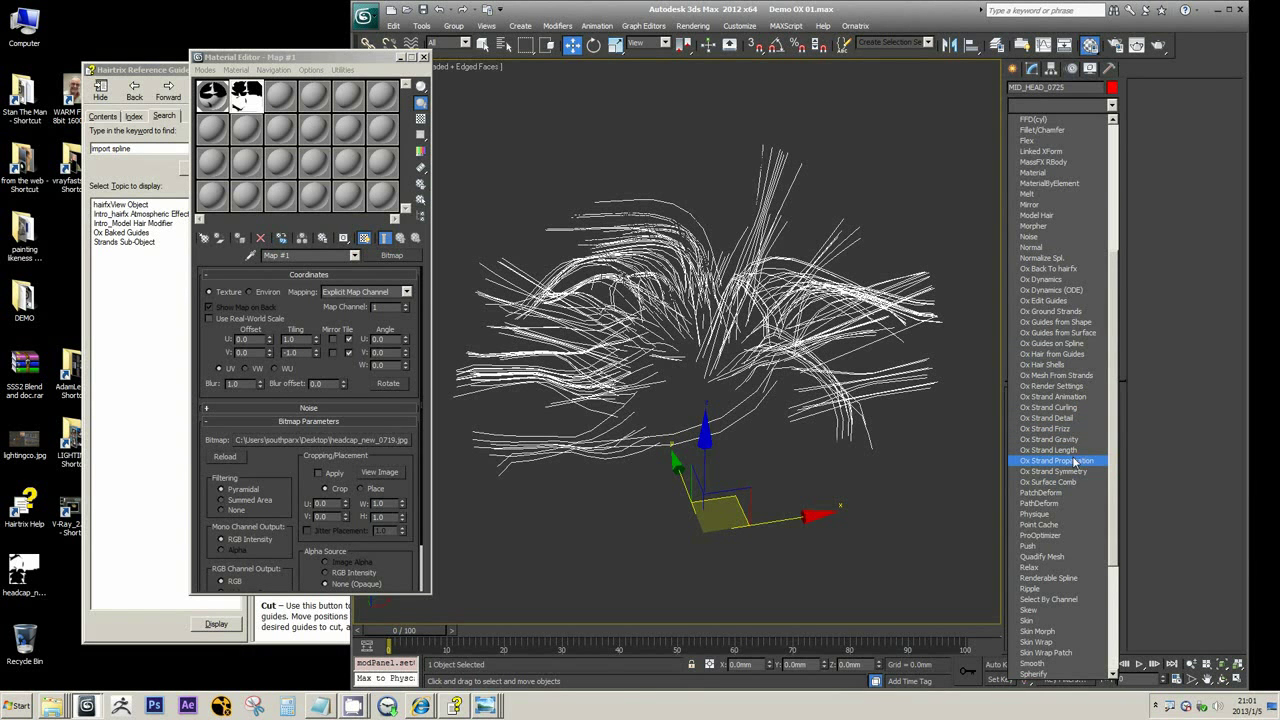
left_click(320, 706)
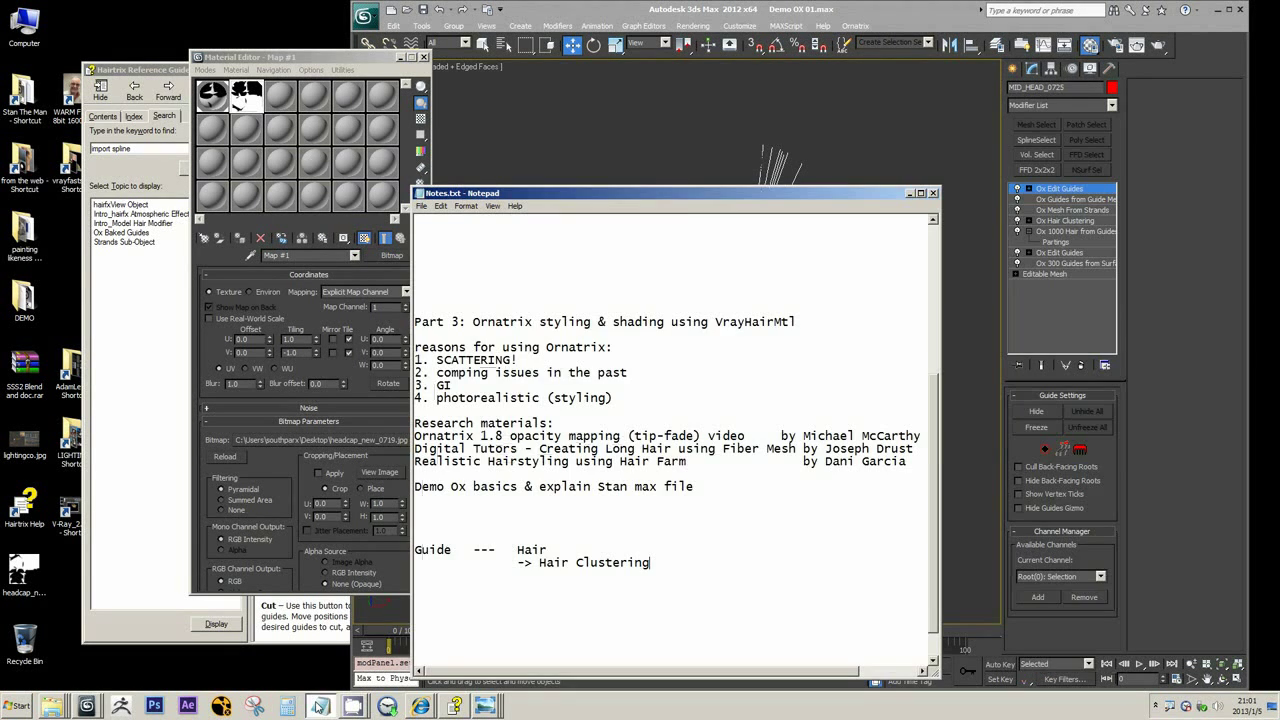
left_click_drag(630, 197, 274, 227)
- Switch back to 3ds Max, and examine which Ox modifiers can be added above the topmost Ox Edit Guides
left_click(1110, 105)
scroll(1050, 300, "down", 5)
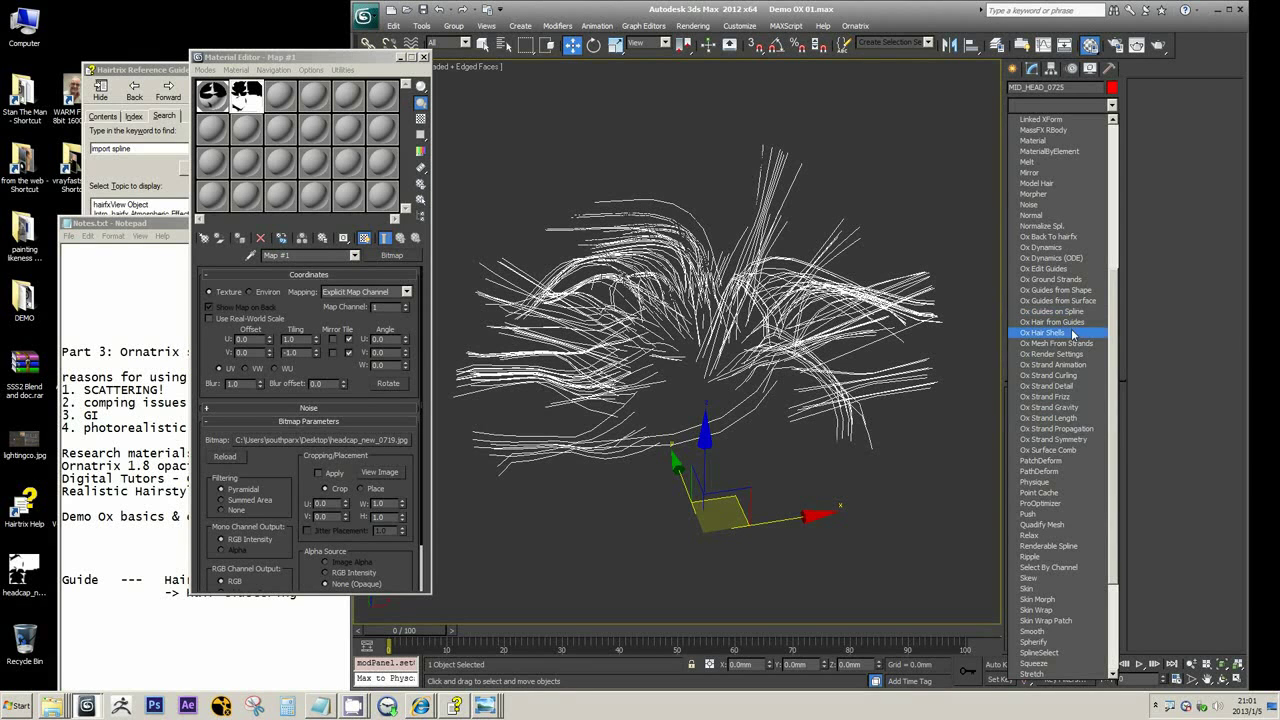
left_click(1045, 268)
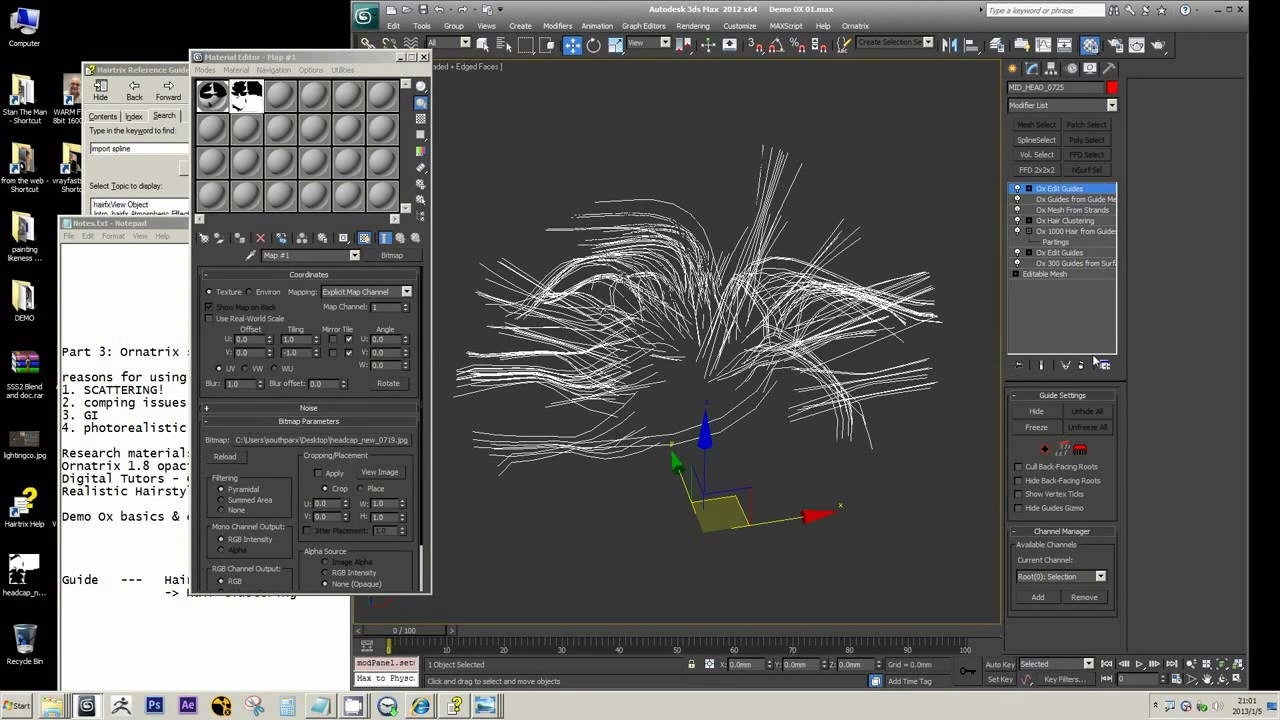
left_click(1111, 105)
left_click(903, 10)
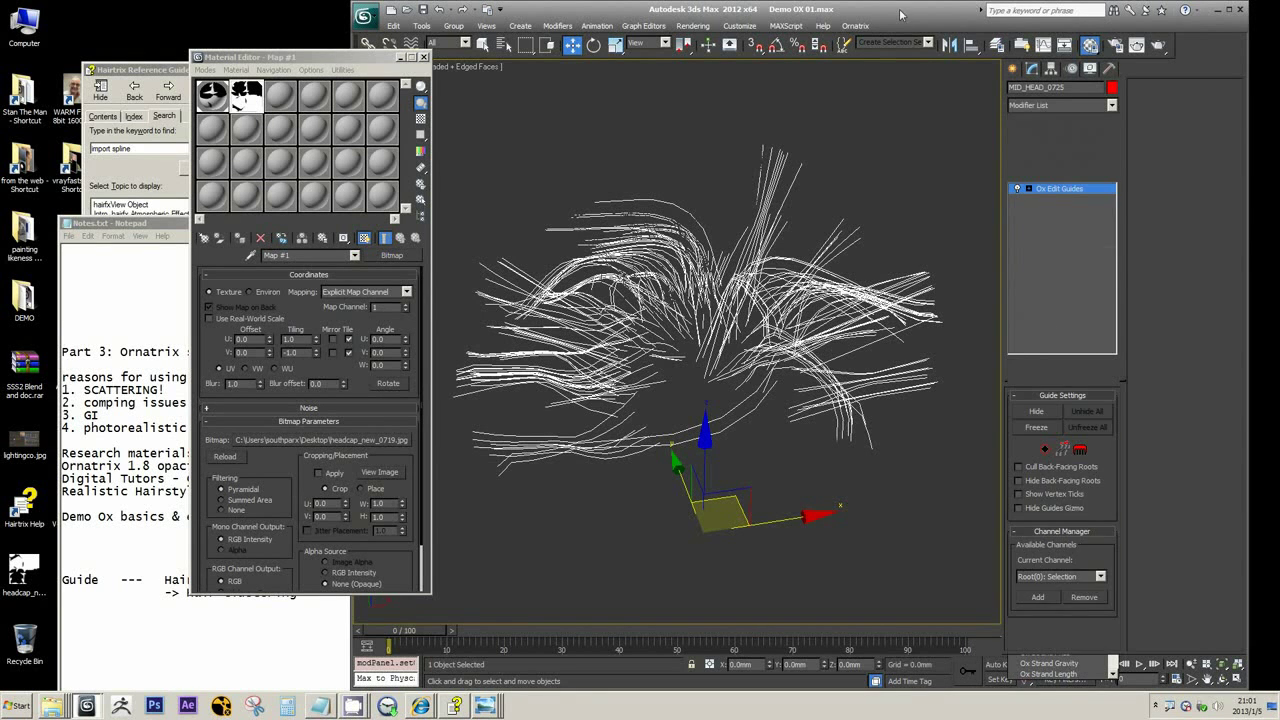
left_click(1111, 105)
left_click_drag(1113, 228, 1115, 359)
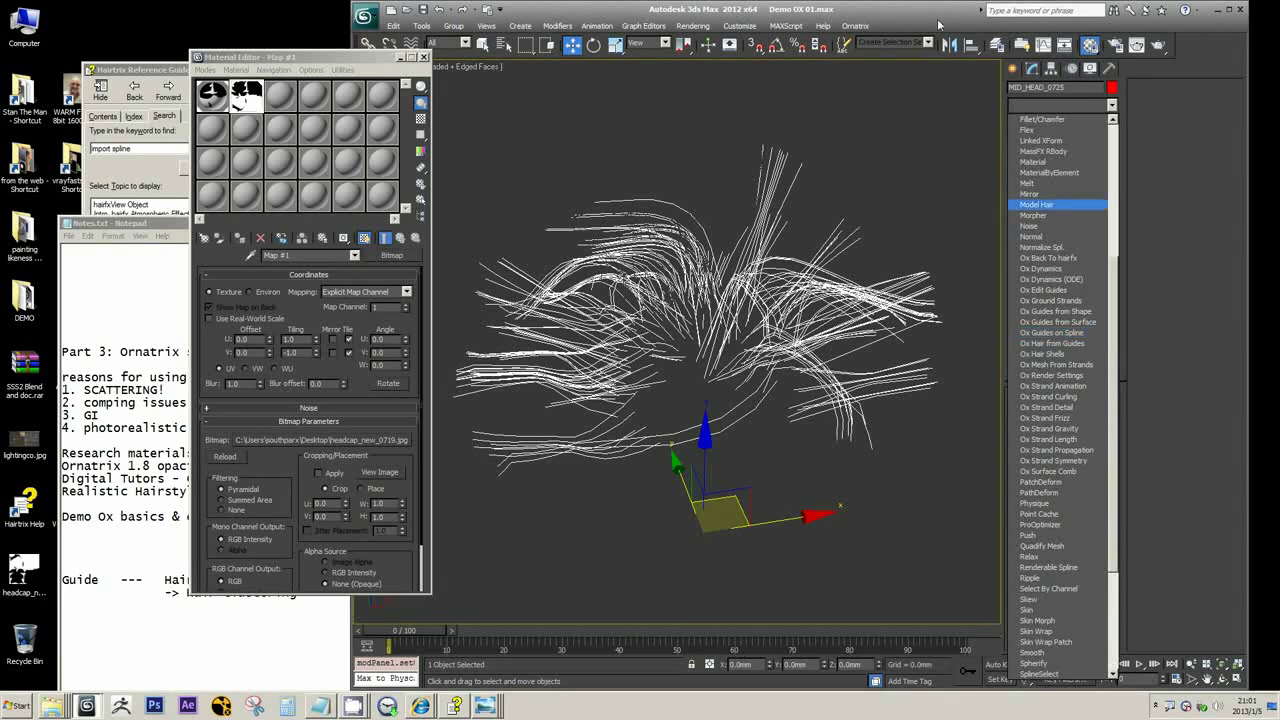
key("Escape")
- View the Ox Hair Clustering settings, return to the topmost Ox Edit Guides, and look through the Ox modifiers available above it
middle_click_drag(900, 226, 930, 178, "alt")
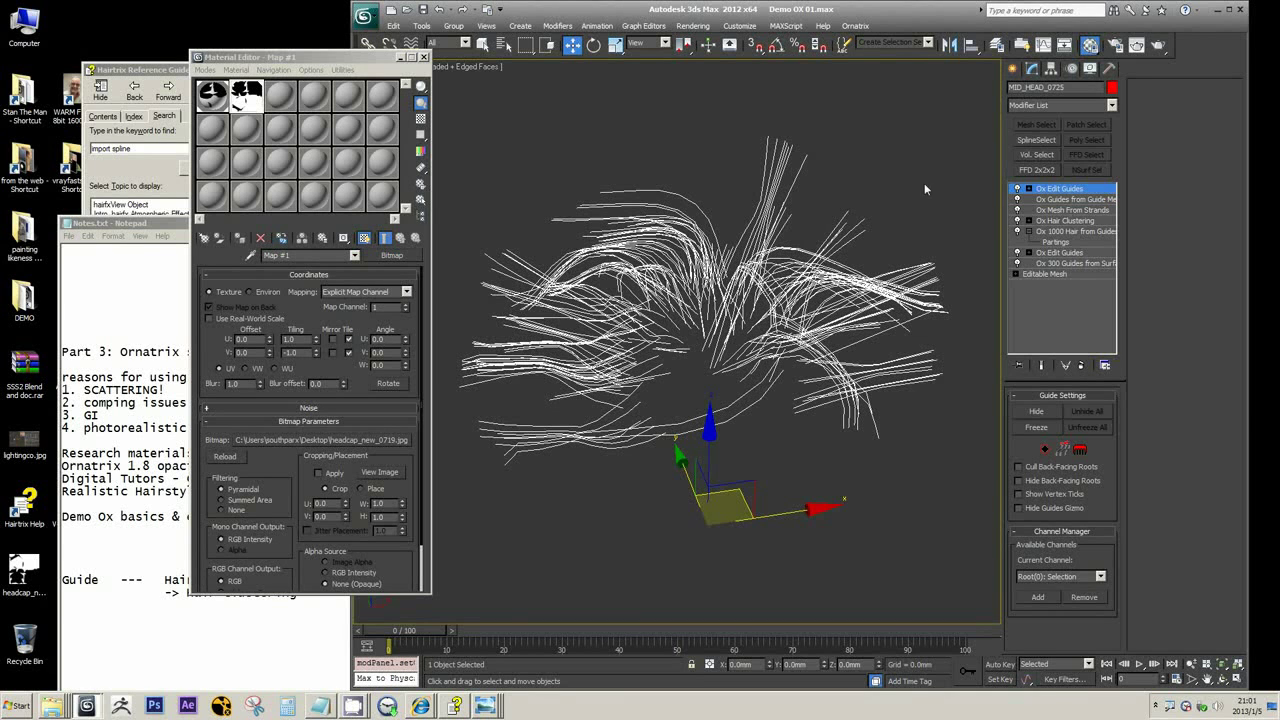
left_click(1062, 221)
left_click(1064, 190)
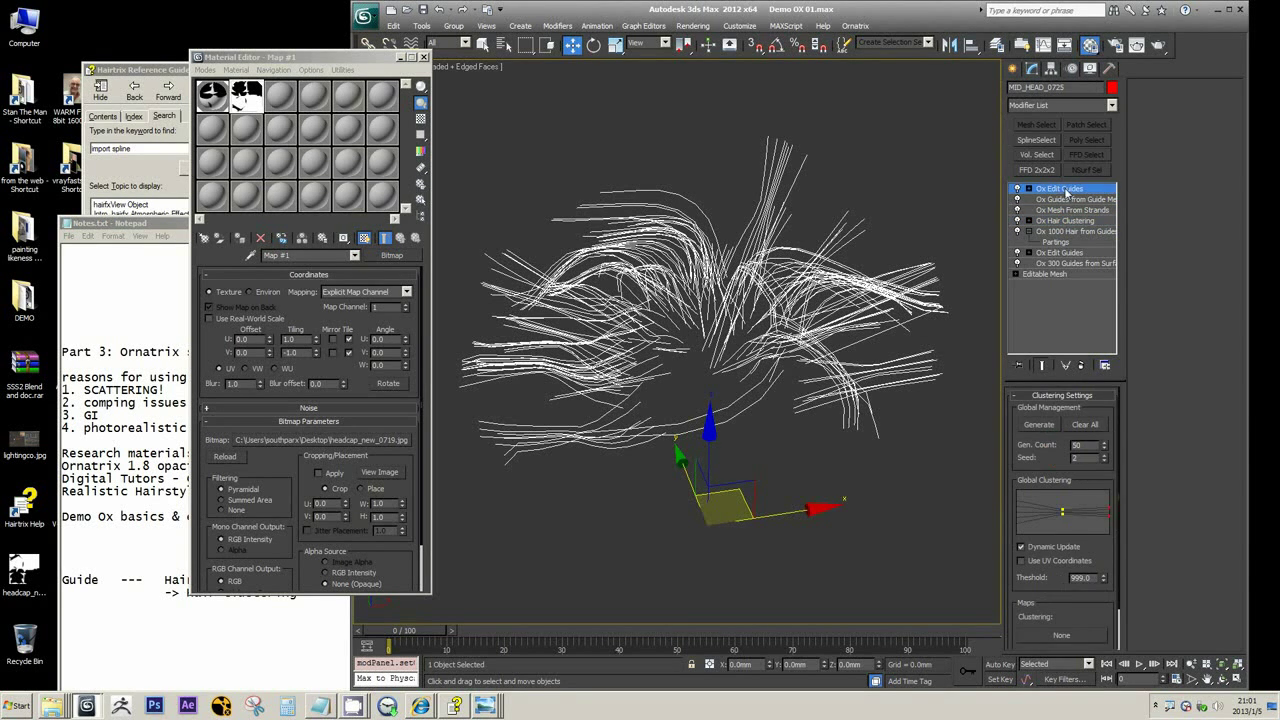
left_click(1112, 106)
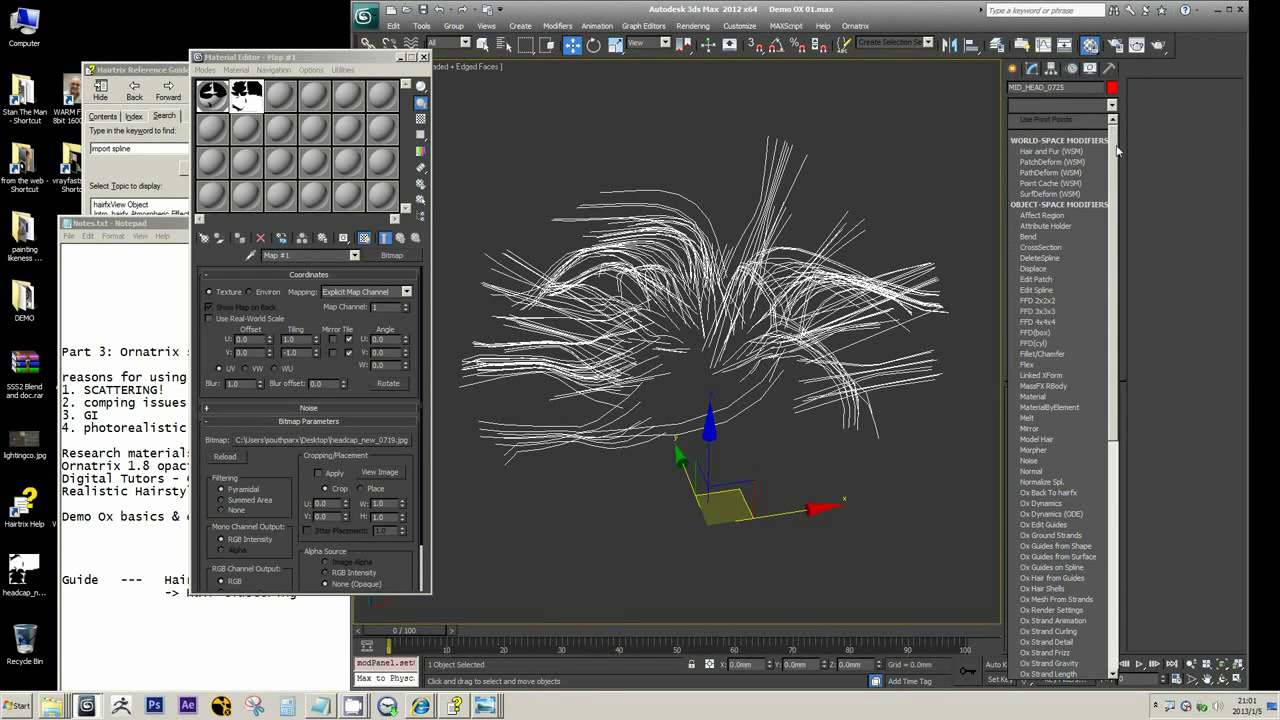
left_click_drag(1118, 150, 1123, 220)
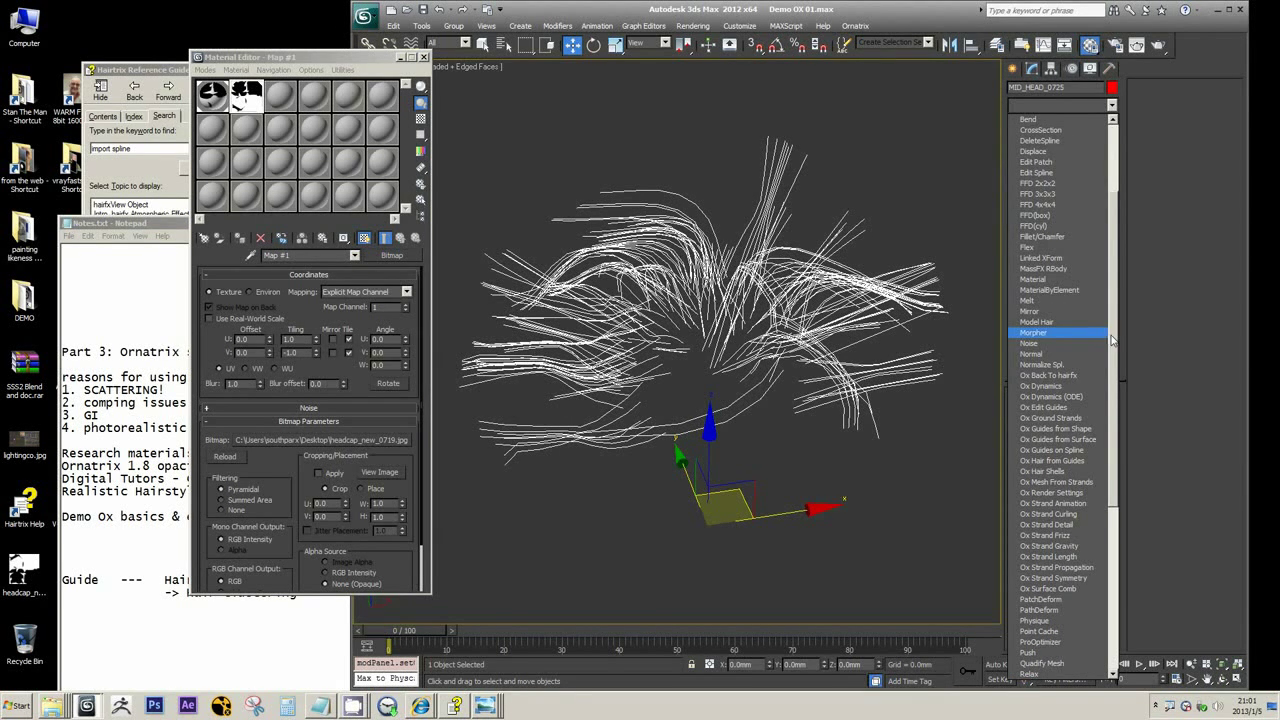
left_click_drag(1113, 340, 1116, 387)
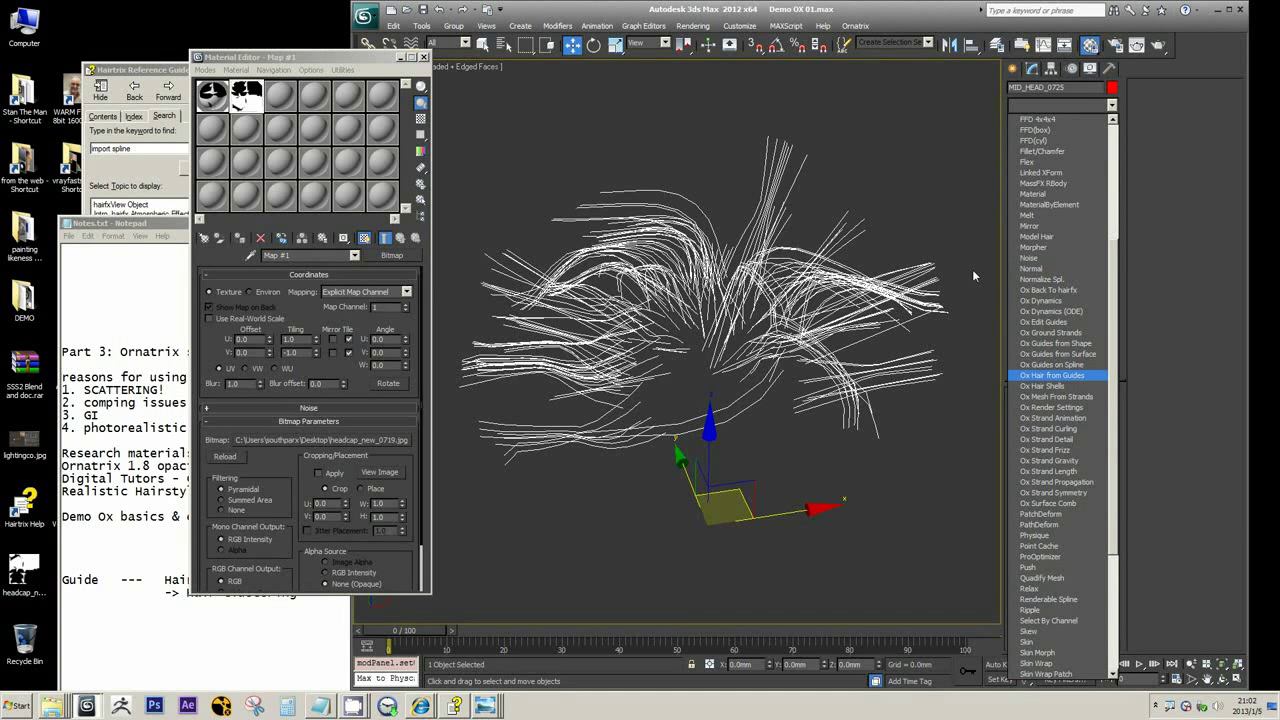
left_click(823, 11)
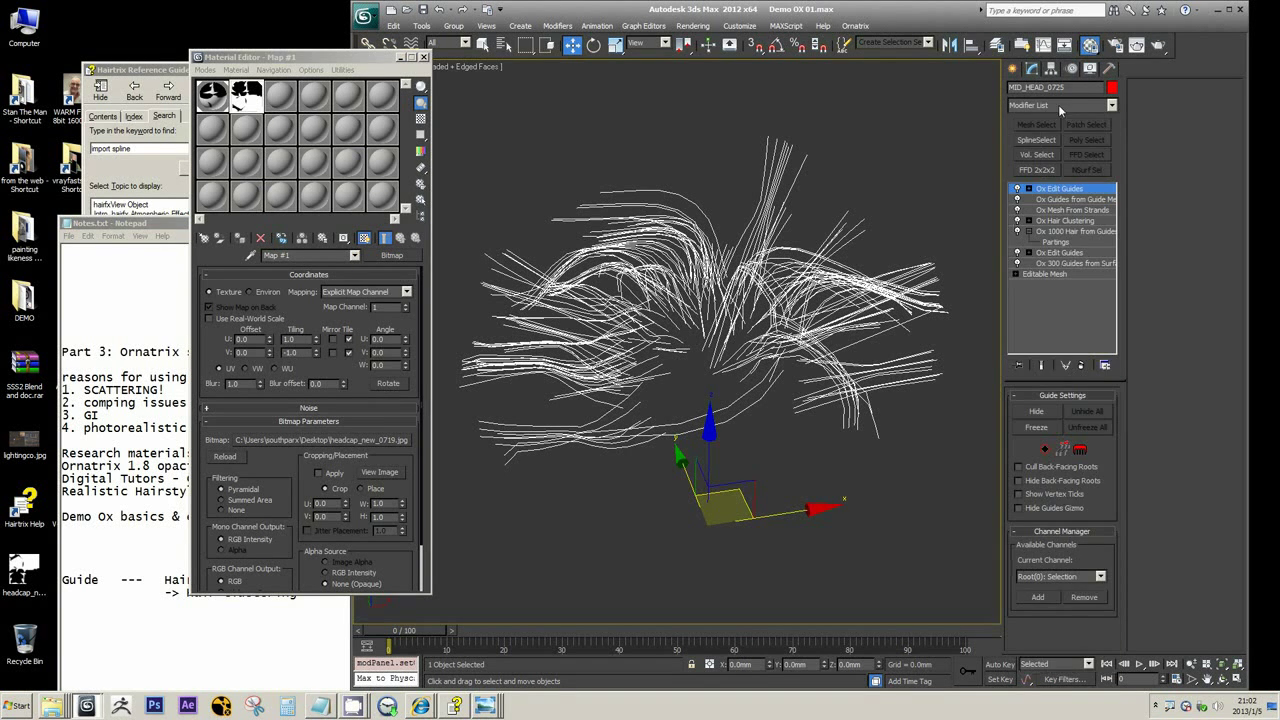
left_click(1112, 105)
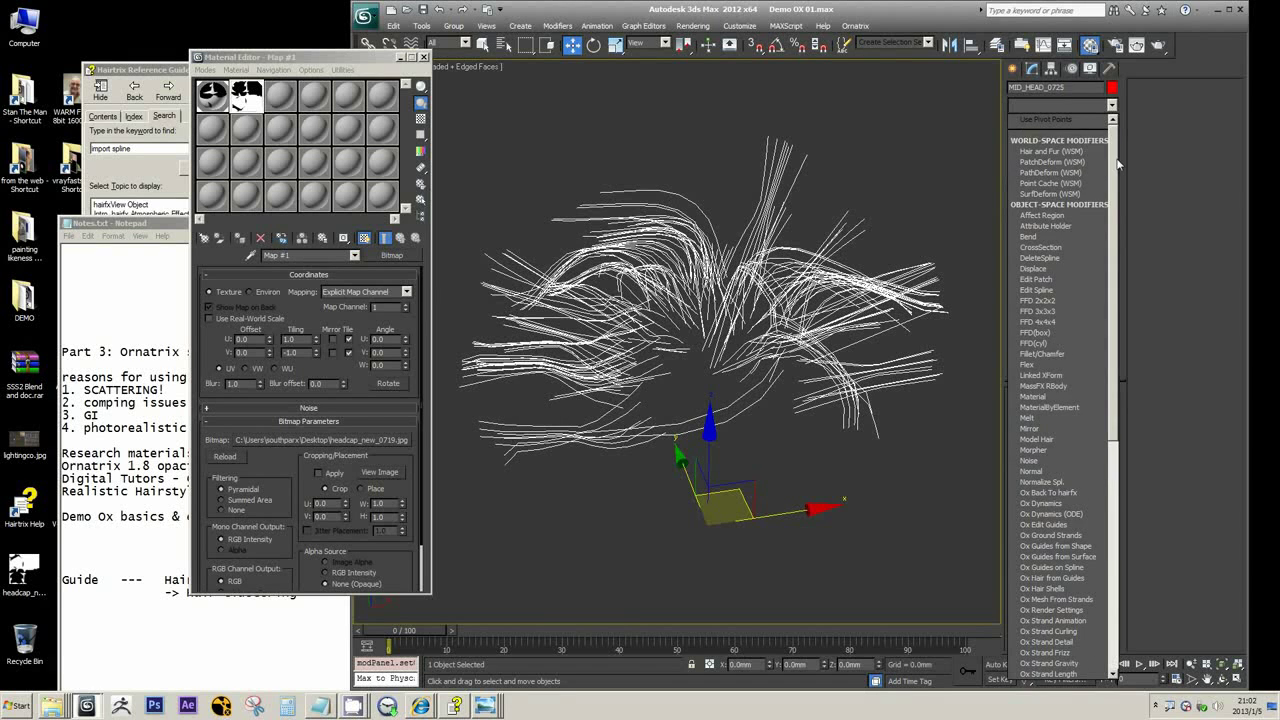
left_click(910, 22)
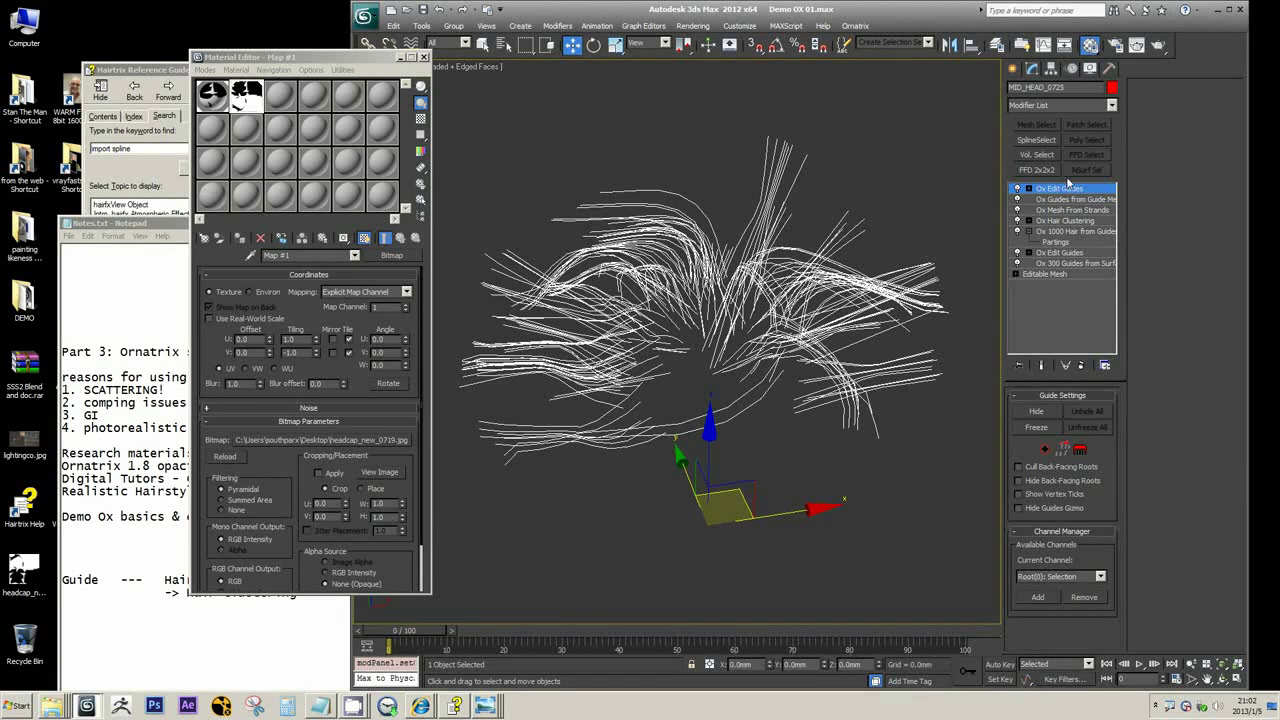
left_click(1112, 105)
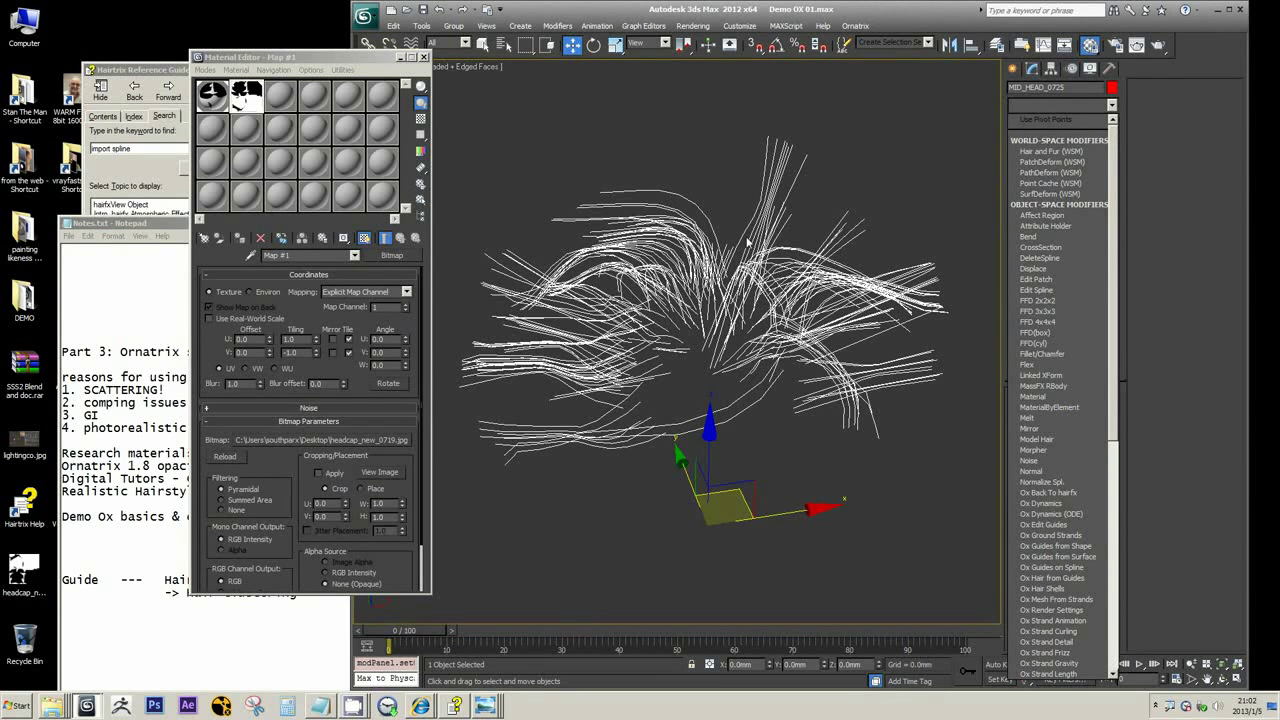
- Switch to Notes.txt in Notepad, and point out the Guide-to-Hair line by highlighting across Hair
left_click(114, 548)
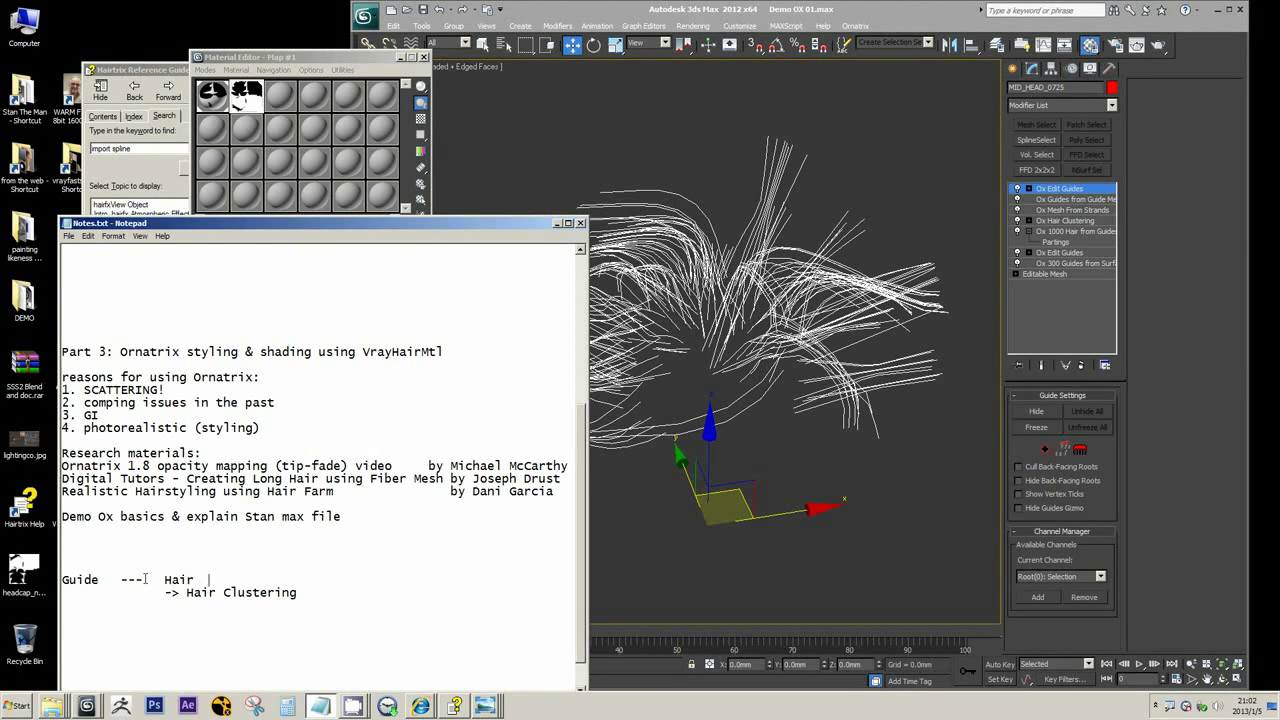
left_click_drag(144, 580, 209, 580)
left_click(441, 518)
- Switch back to 3ds Max, try Ox Hair from Guides above the topmost Ox Edit Guides with a render count of 1000, and remove it
left_click(1111, 105)
scroll(1118, 212, "down", 5)
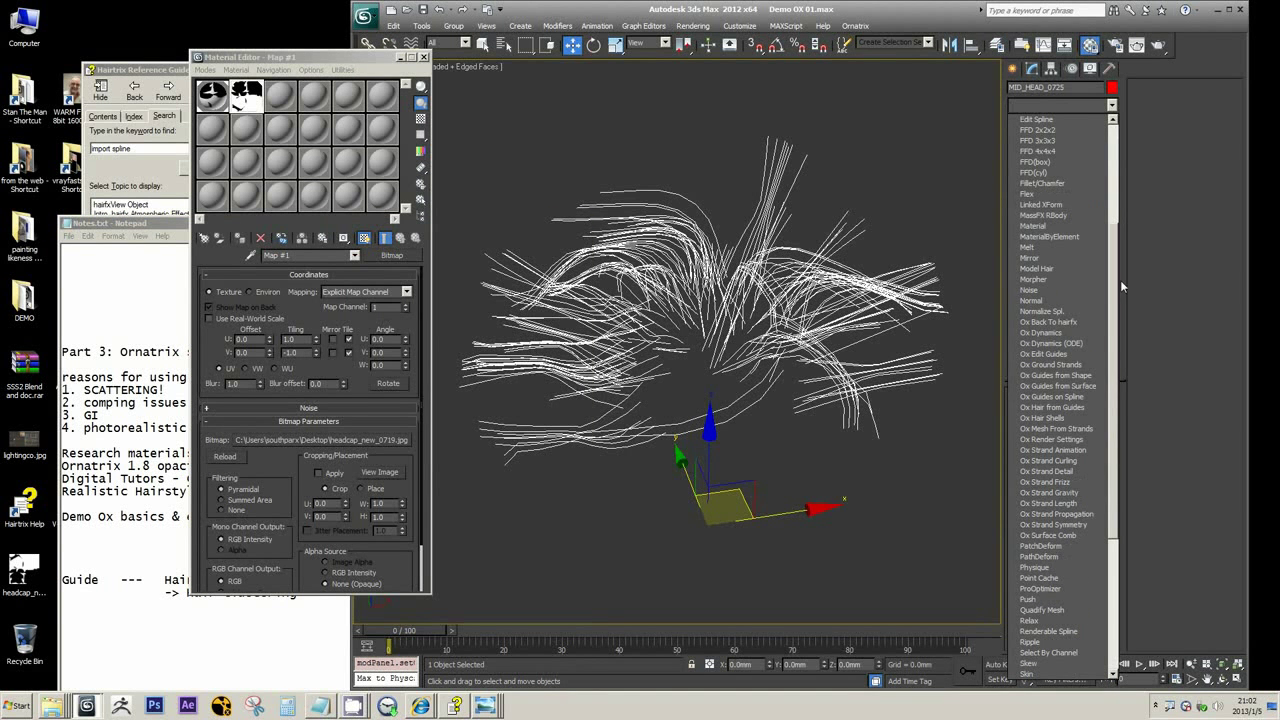
left_click(1070, 408)
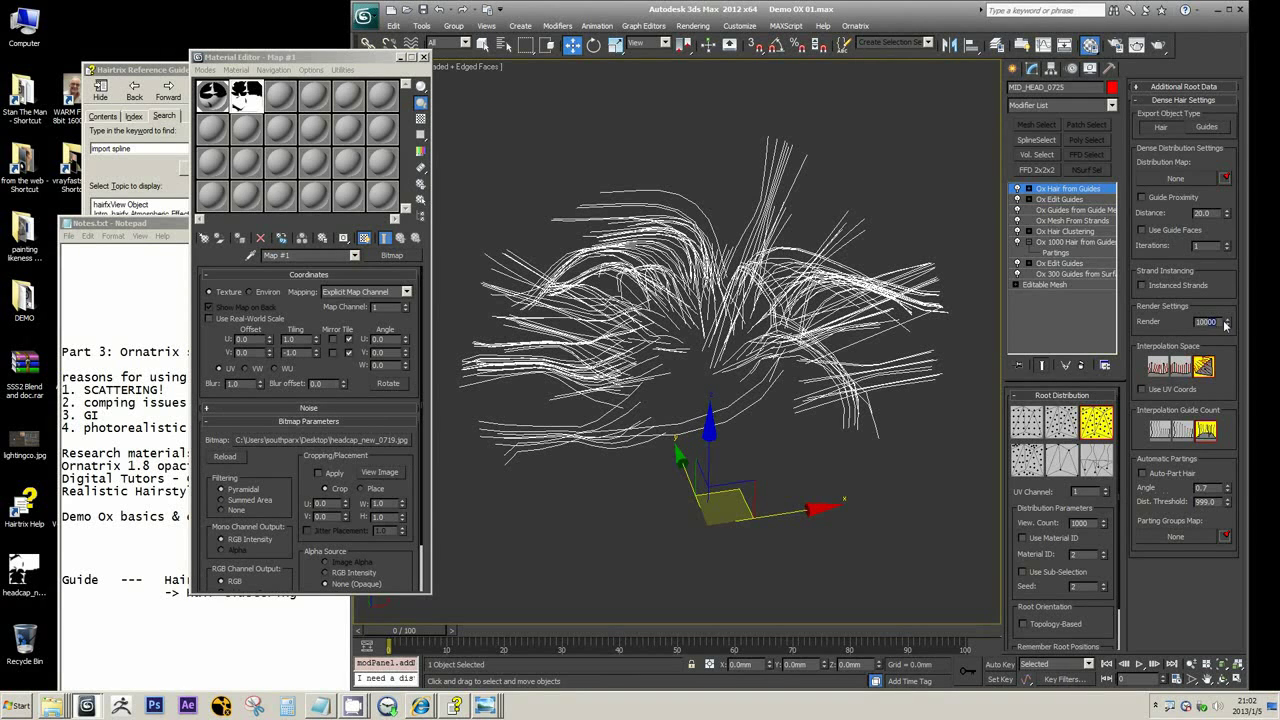
key("Return")
left_click(1064, 200)
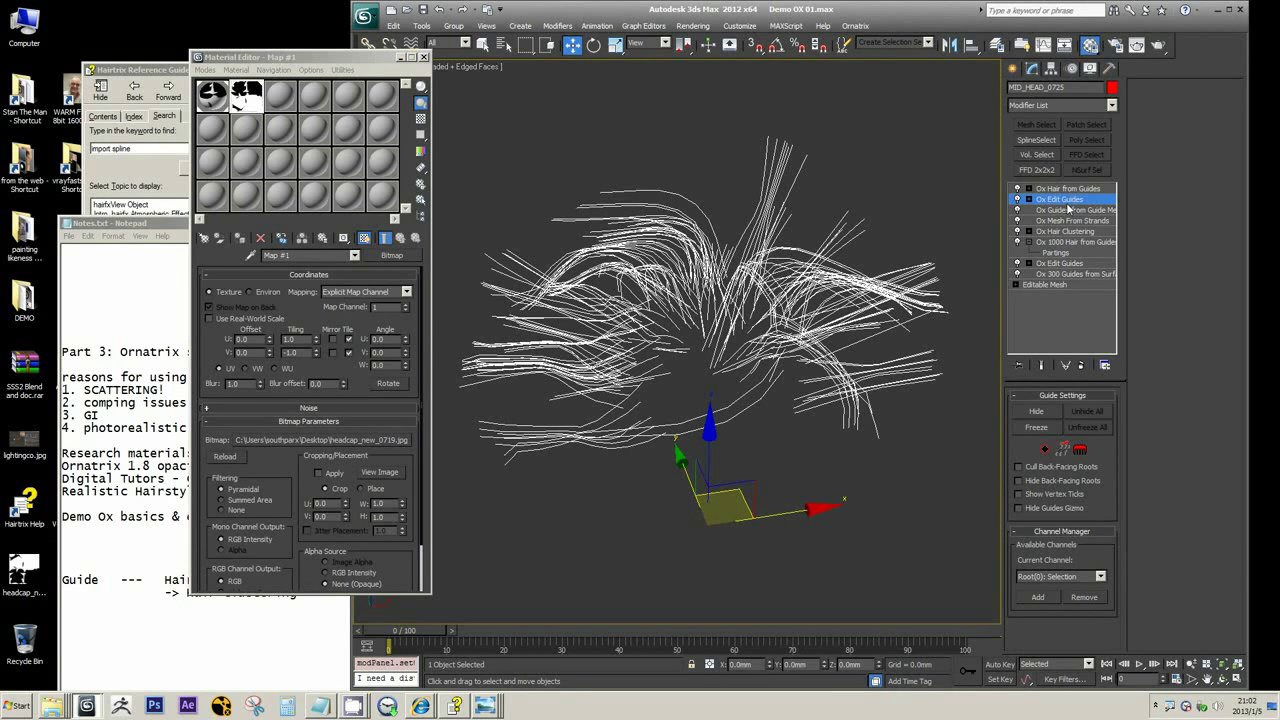
left_click(1072, 189)
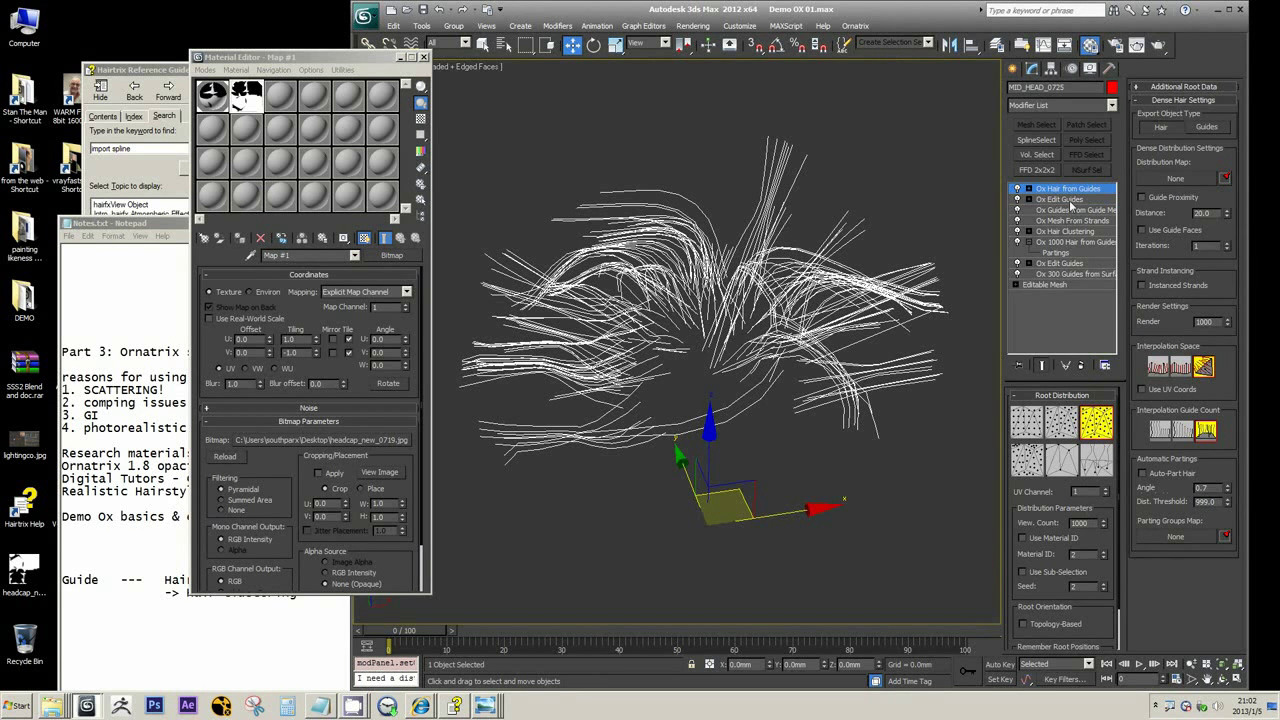
left_click(1081, 364)
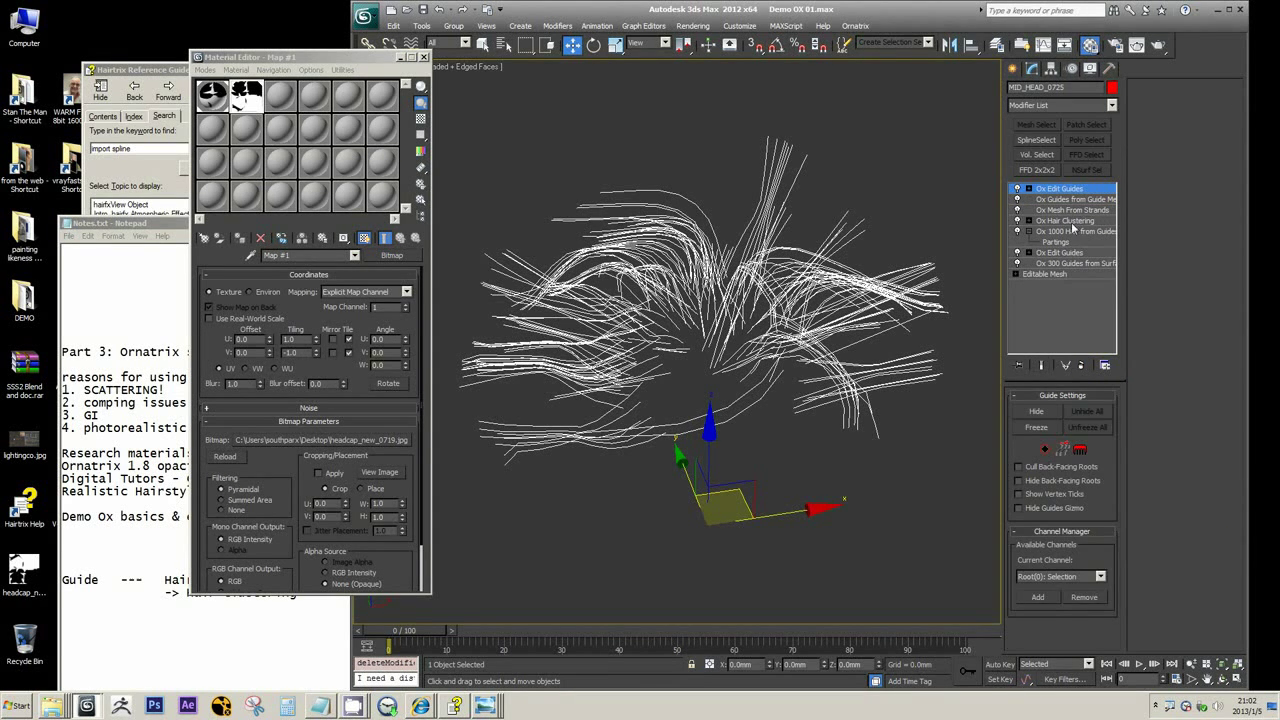
- Select the arching guides on the upper left of the hair with the selection brush in Ox Edit Guides, and inspect them as strands
left_click(1080, 449)
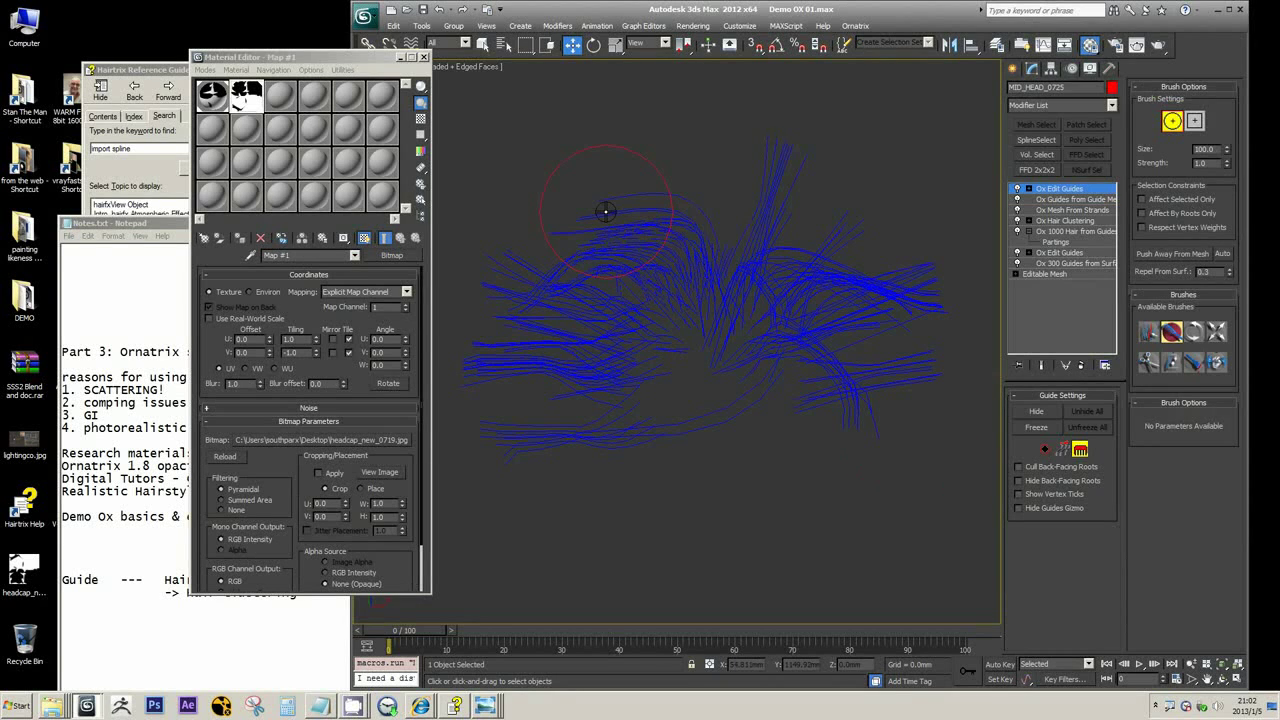
left_click(1149, 332)
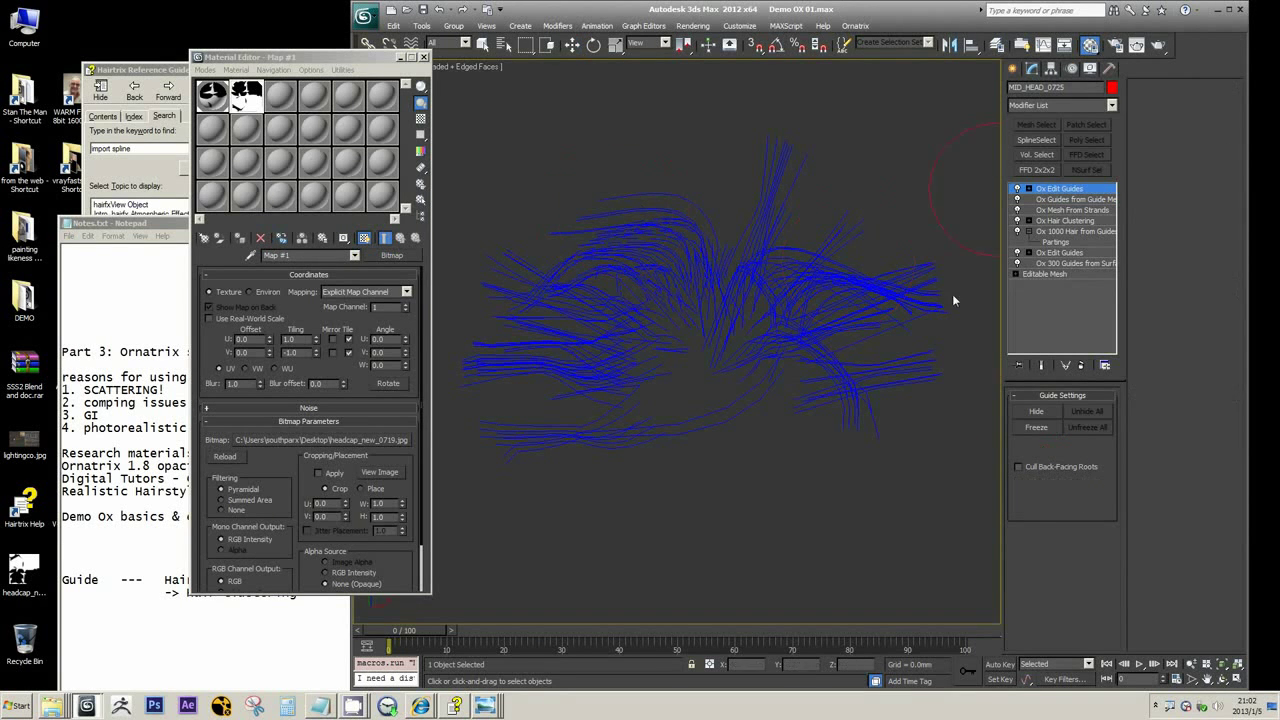
left_click_drag(673, 197, 602, 203)
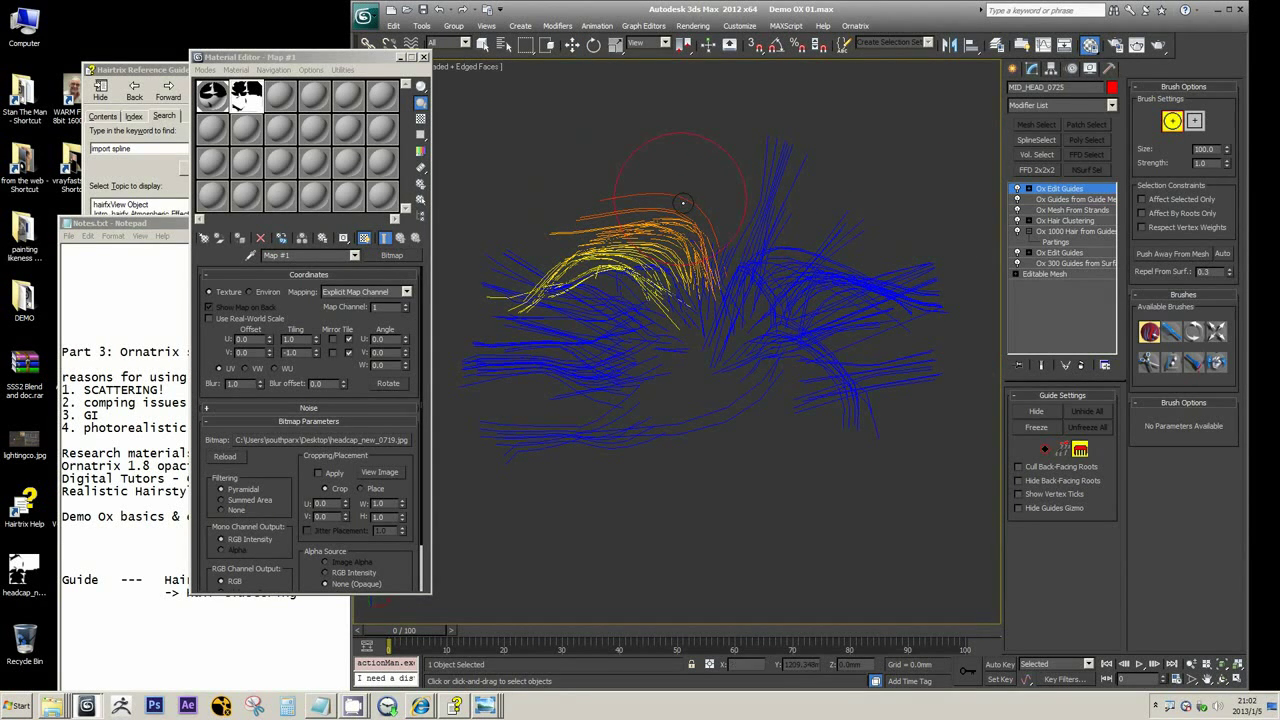
left_click(1064, 450)
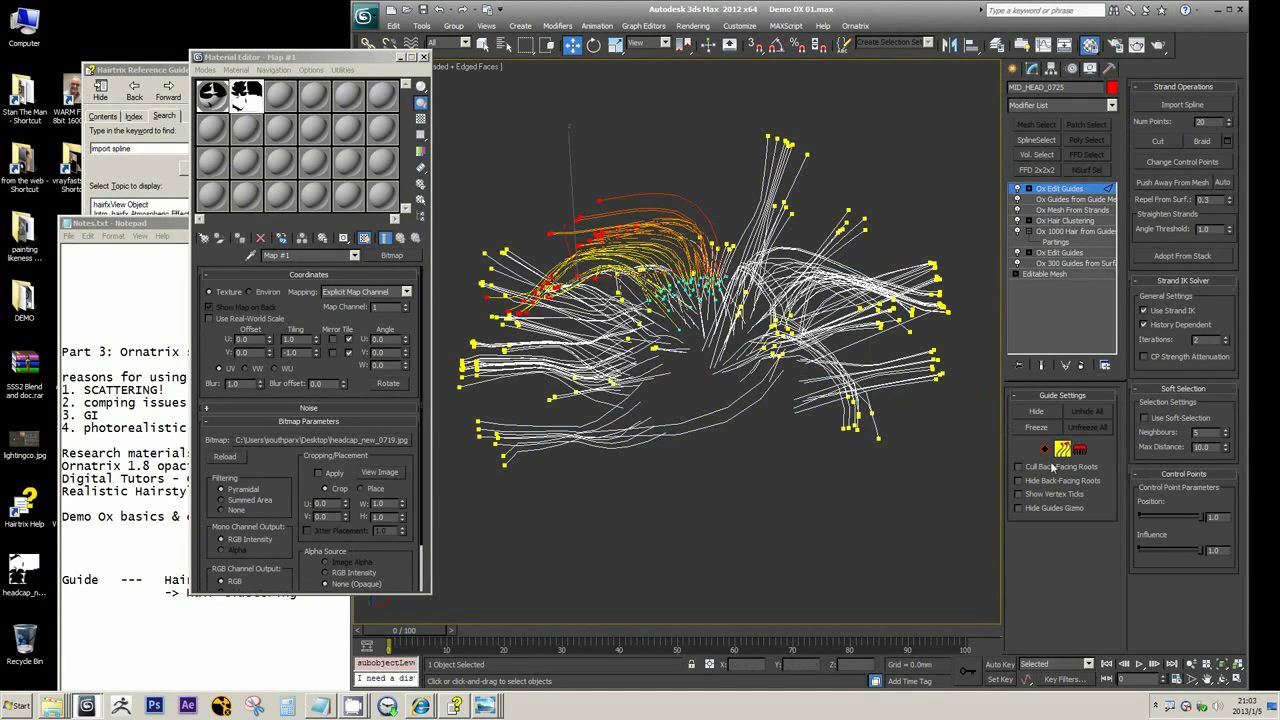
middle_click_drag(775, 322, 799, 310)
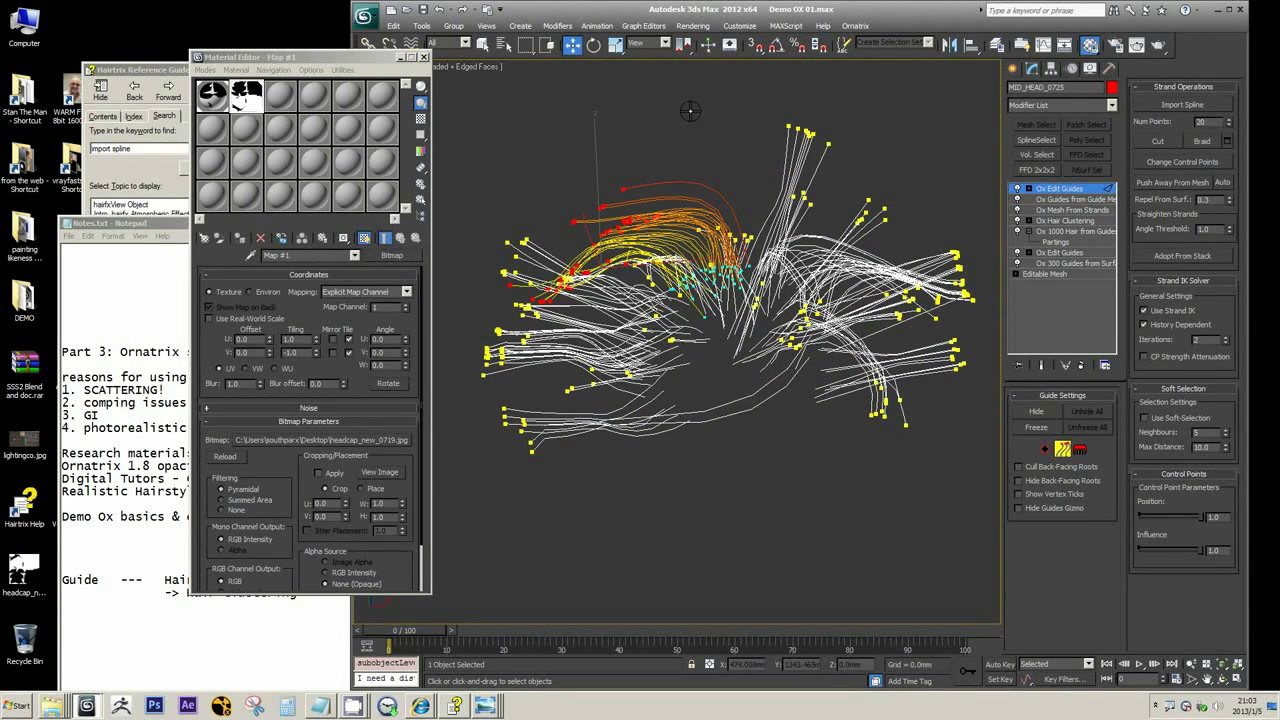
middle_click_drag(647, 135, 694, 135, "alt")
- Brush-select the arching tuft on the upper right with a brush size of 37, and delete its strands
left_click(1078, 452)
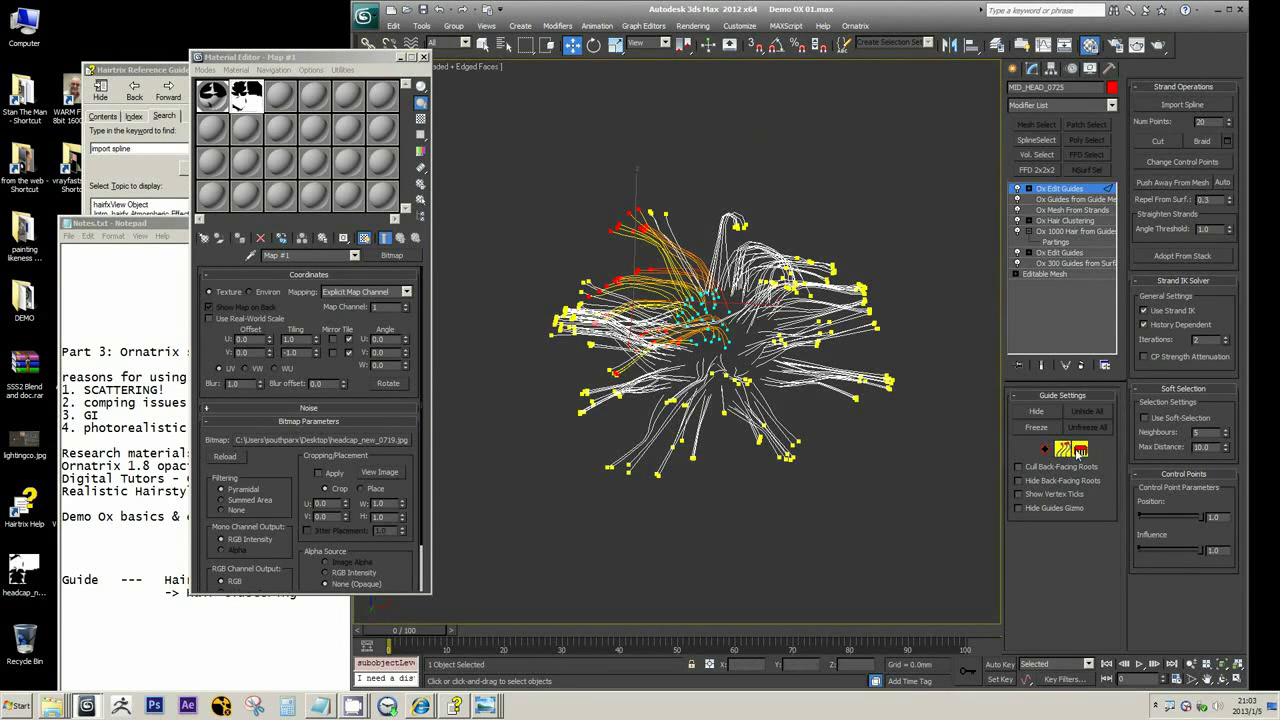
left_click(843, 248)
left_click_drag(854, 224, 858, 261, "ctrl+shift")
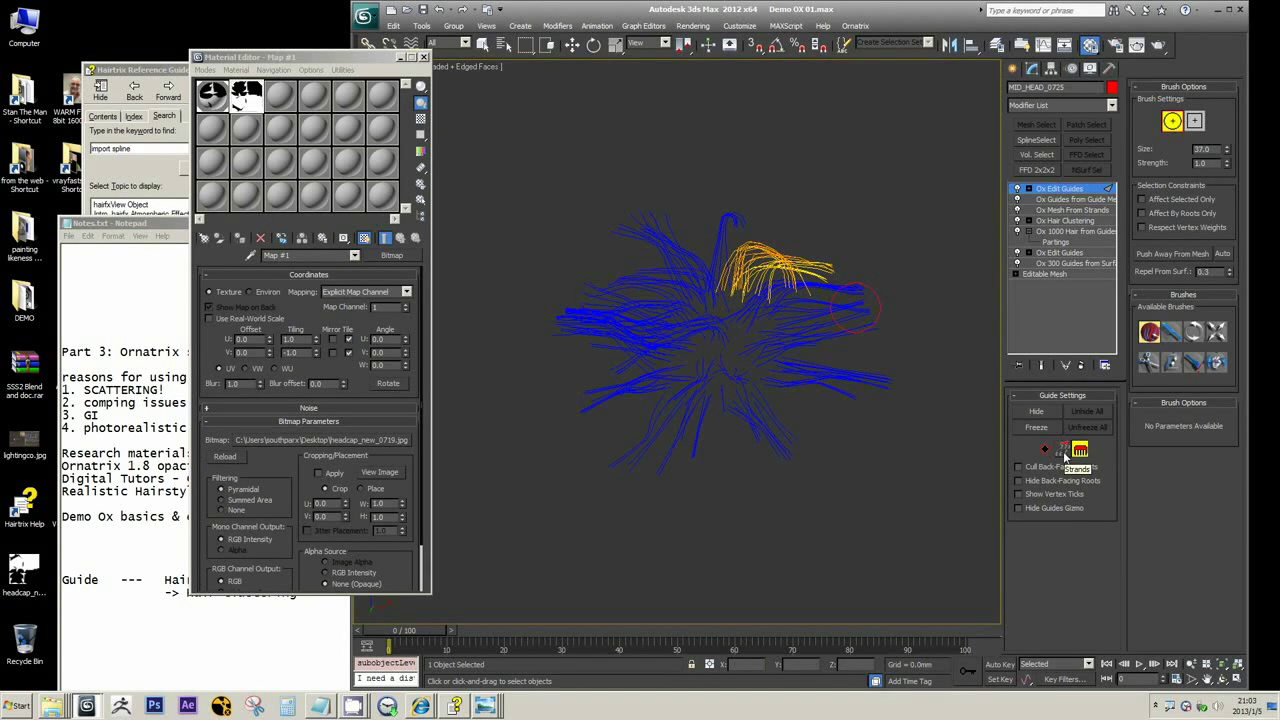
left_click(1063, 451)
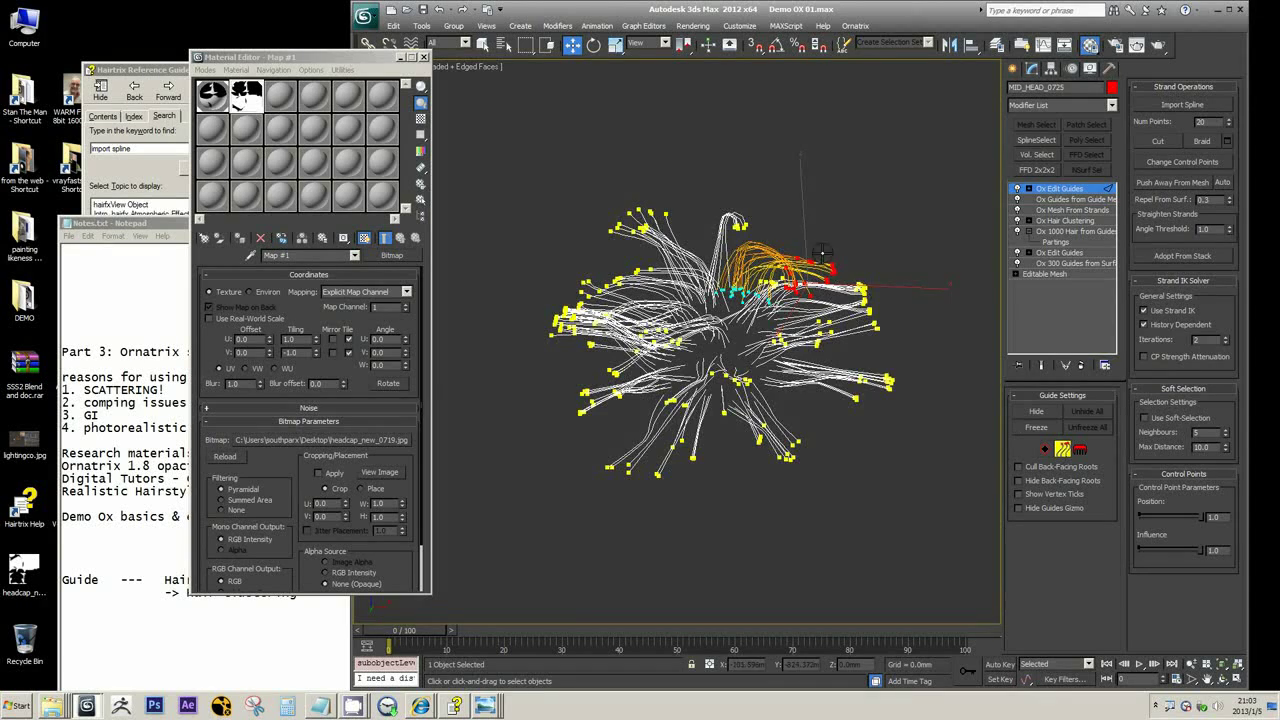
scroll(823, 253, "up", 3)
scroll(820, 253, "up", 1)
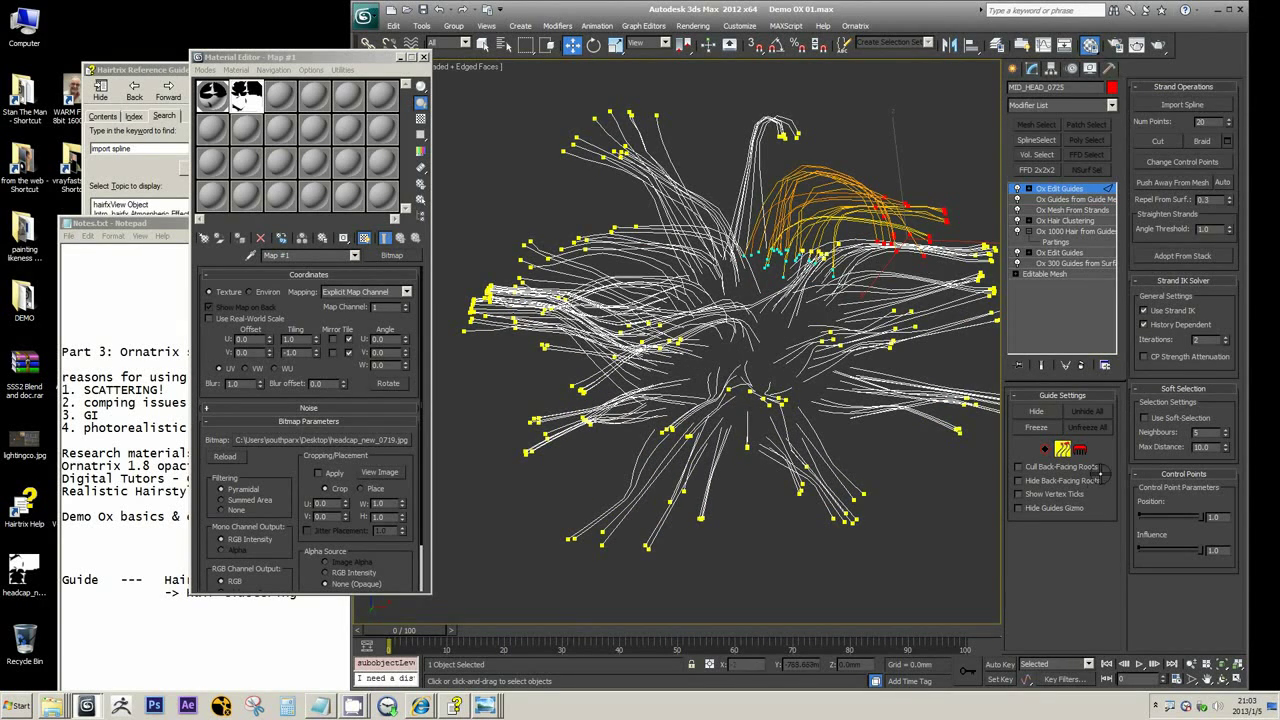
mouse_move(917, 217)
middle_mouse_down()
mouse_move(879, 248)
mouse_move(828, 260)
middle_mouse_up()
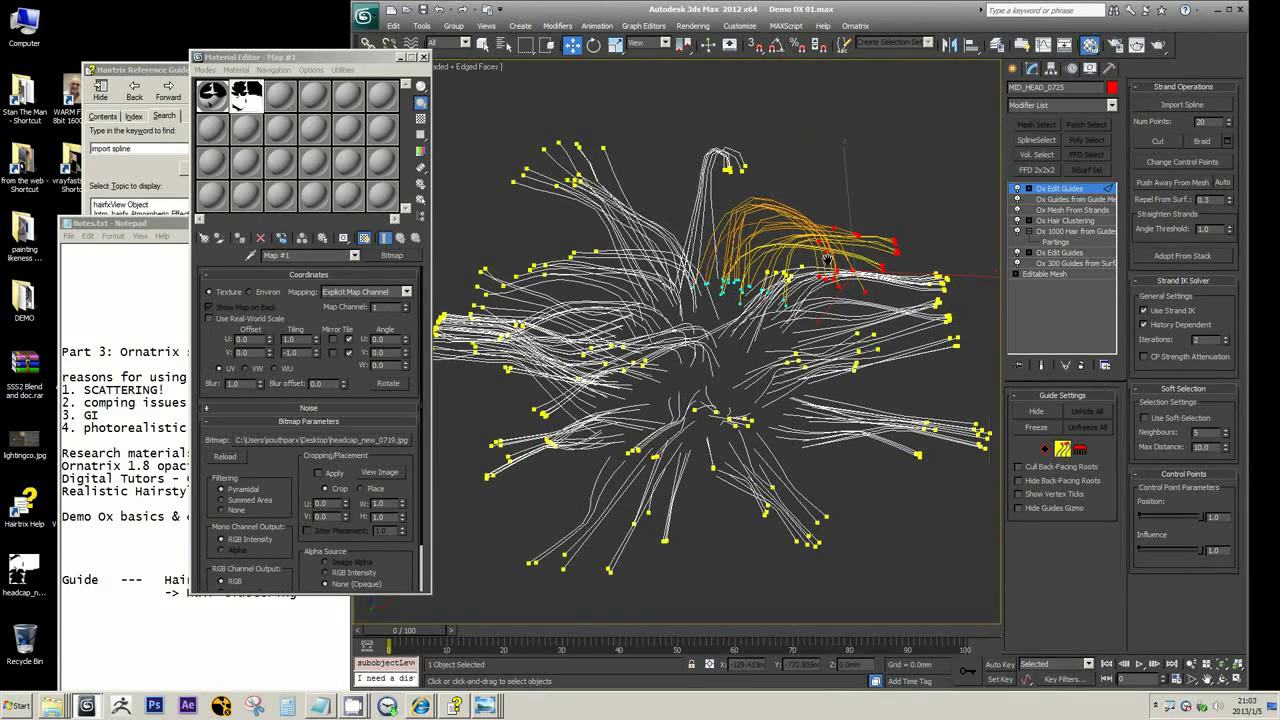
key("Delete")
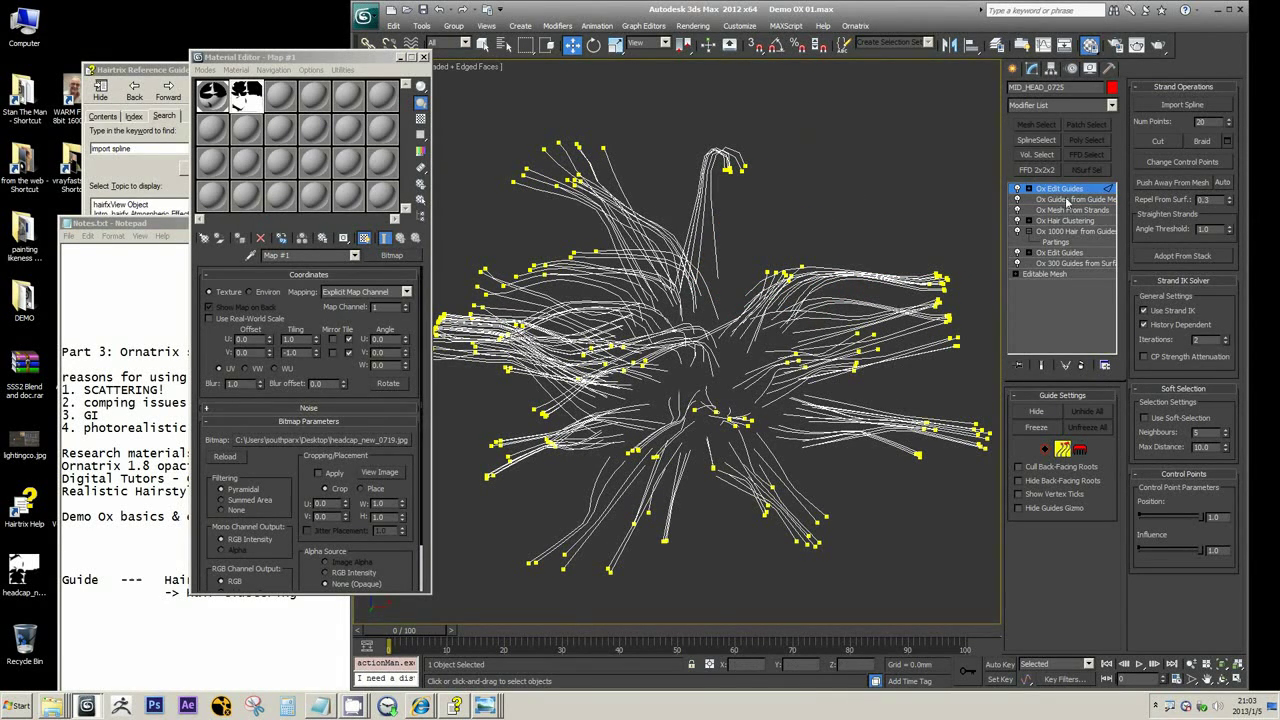
- Add Ox Hair from Guides above the topmost Ox Edit Guides, and set its root distribution to Guides as Hair
left_click(1067, 192)
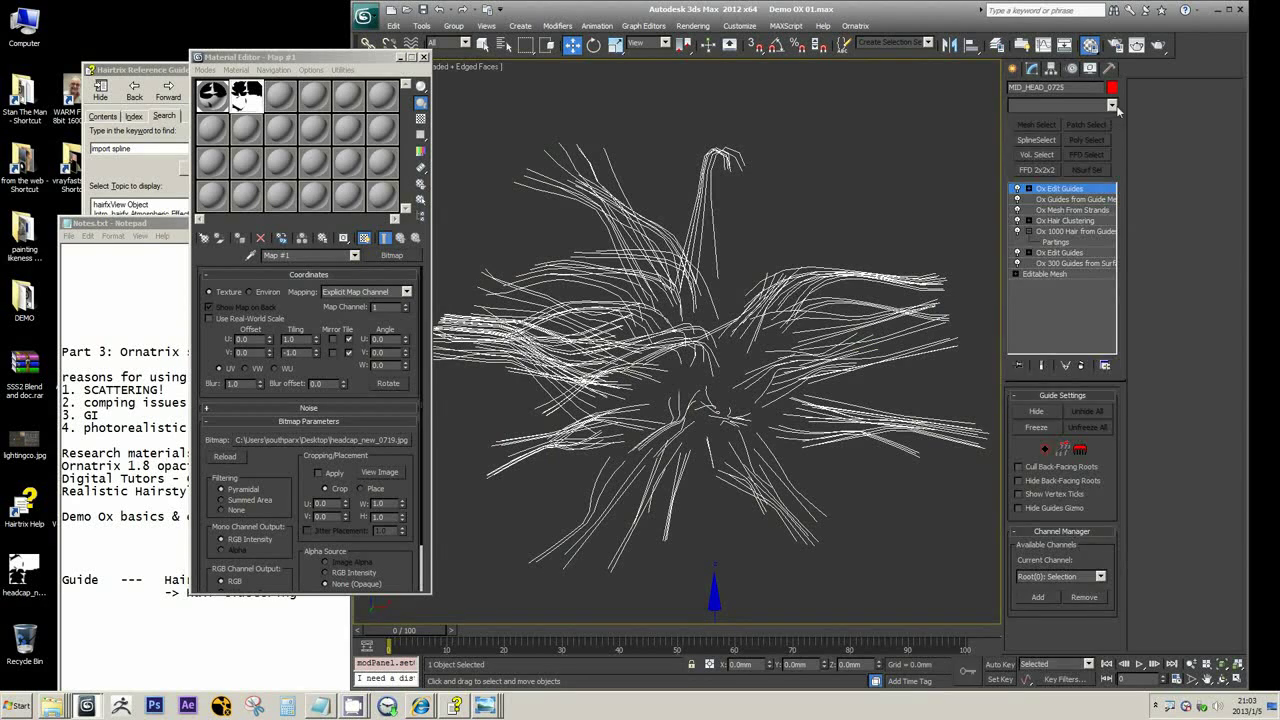
left_click(1112, 105)
left_click_drag(1118, 153, 1130, 303)
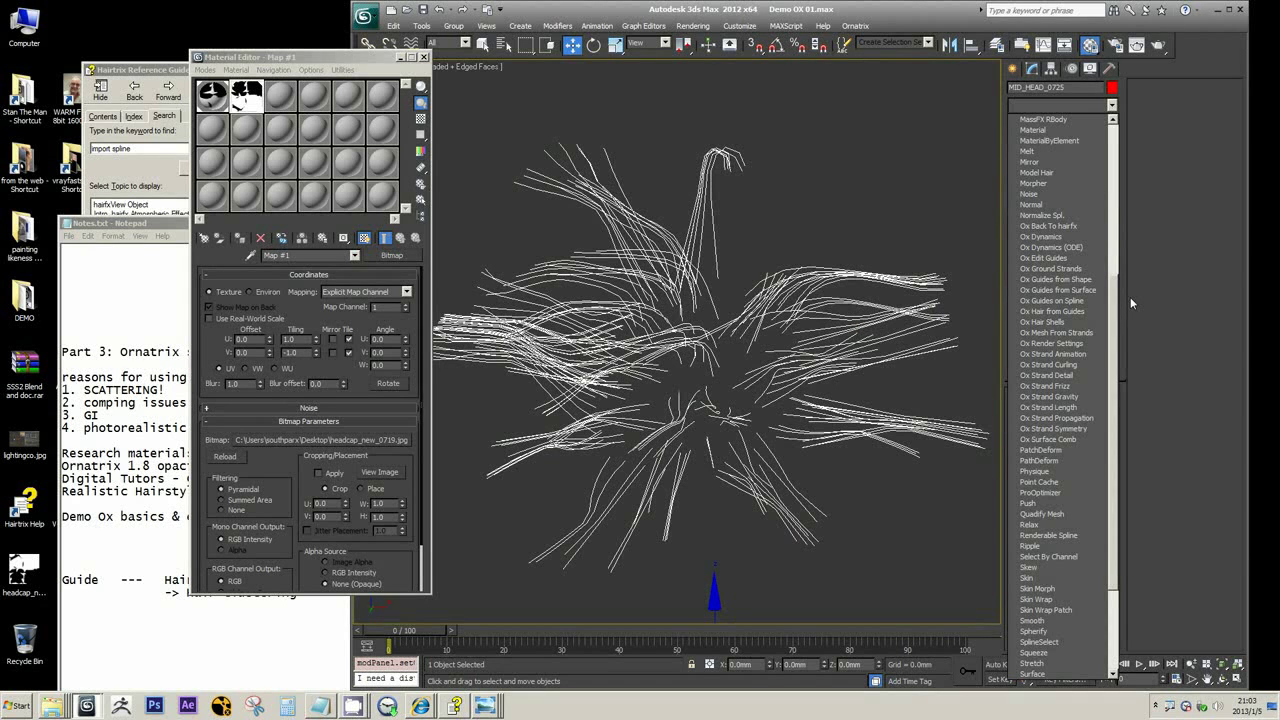
left_click(1047, 312)
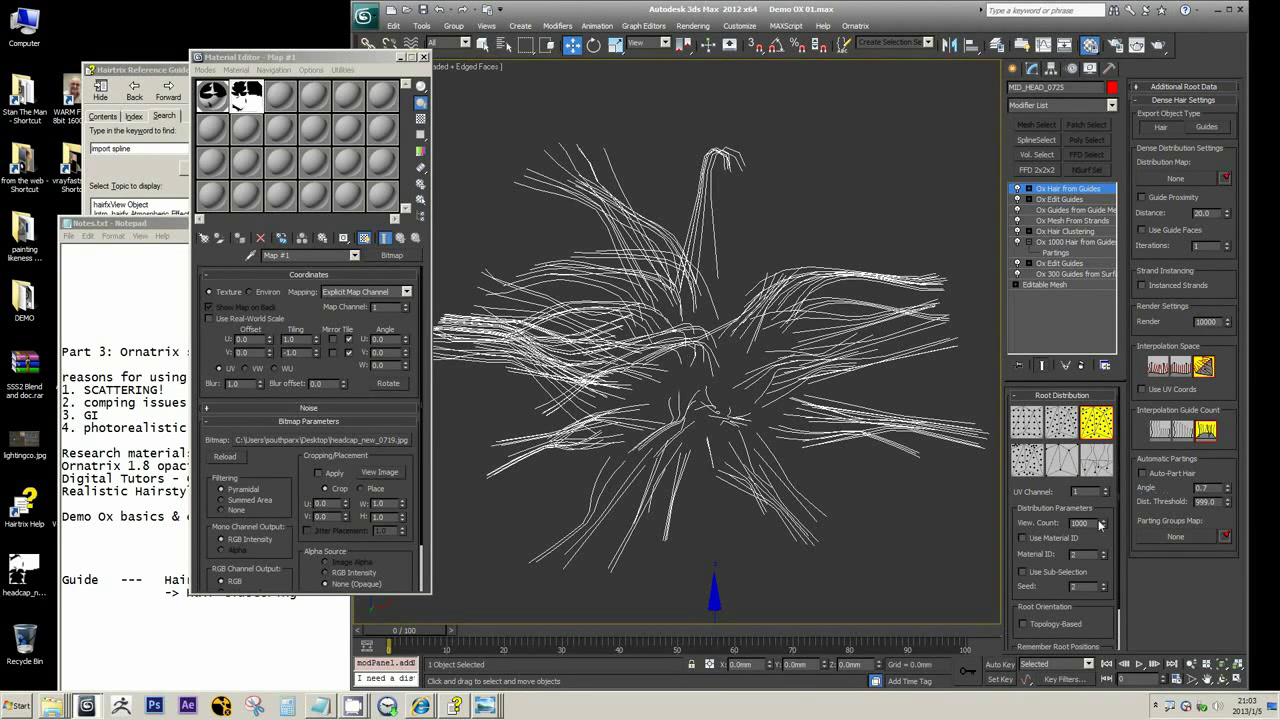
left_click(1097, 460)
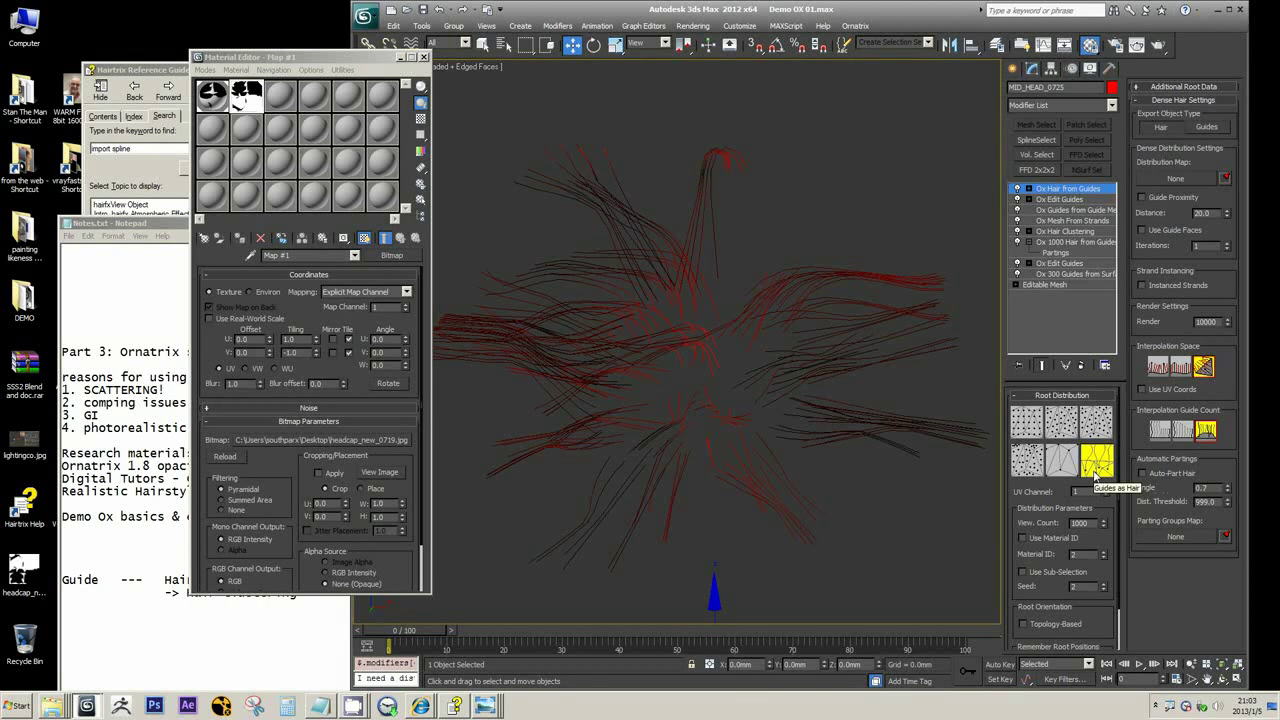
- Compare Ox Edit Guides with Ox Hair from Guides above it, and export the Guides as Hair result as guides
left_click(1052, 199)
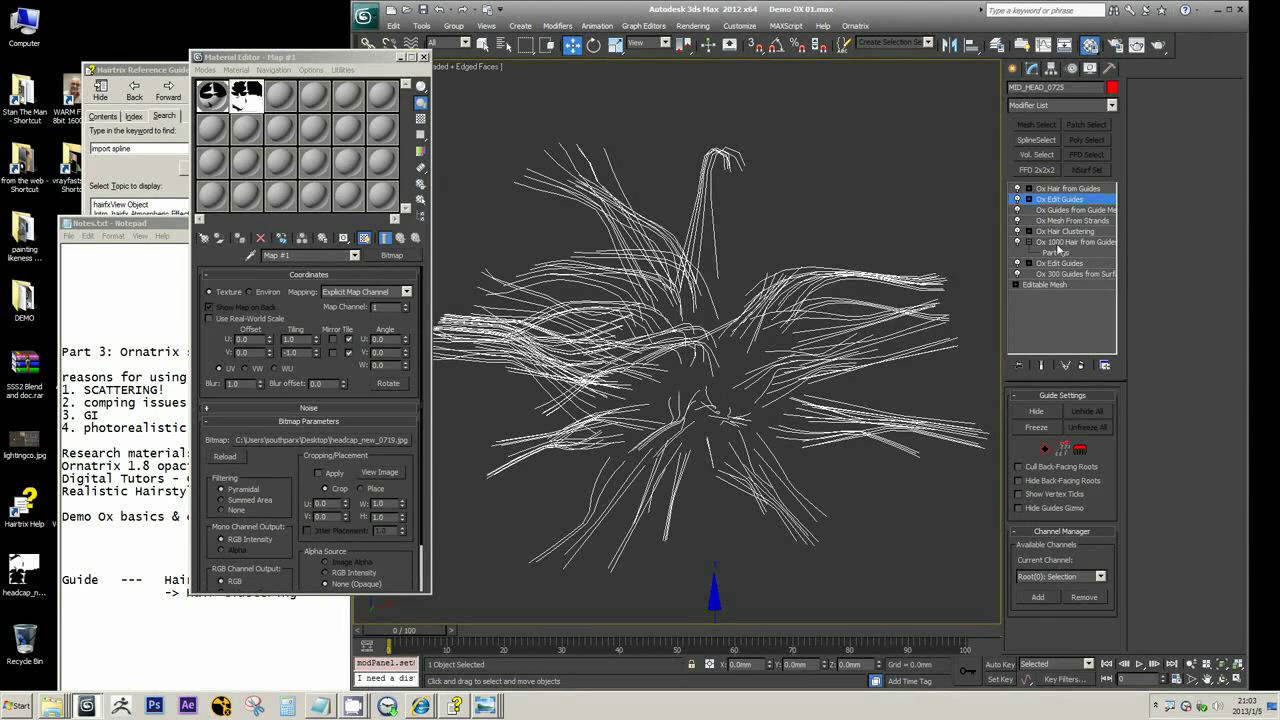
left_click(1064, 190)
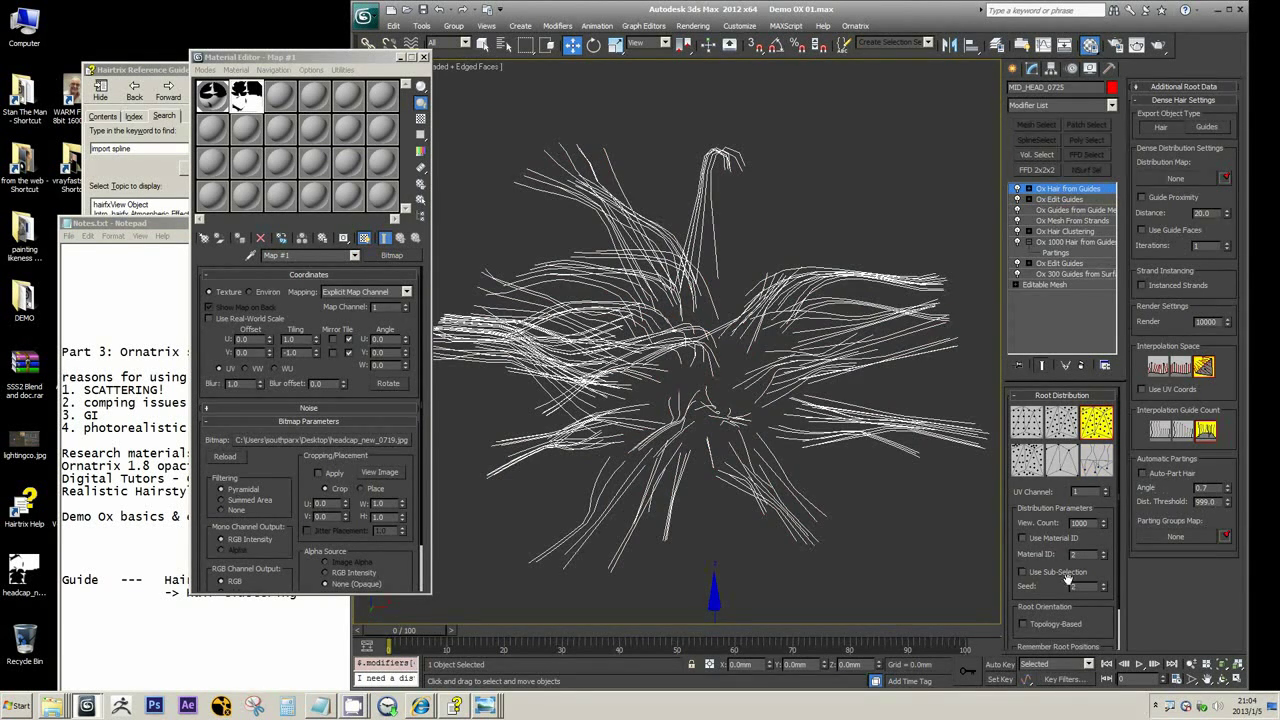
double_click(1080, 522)
left_click(1062, 199)
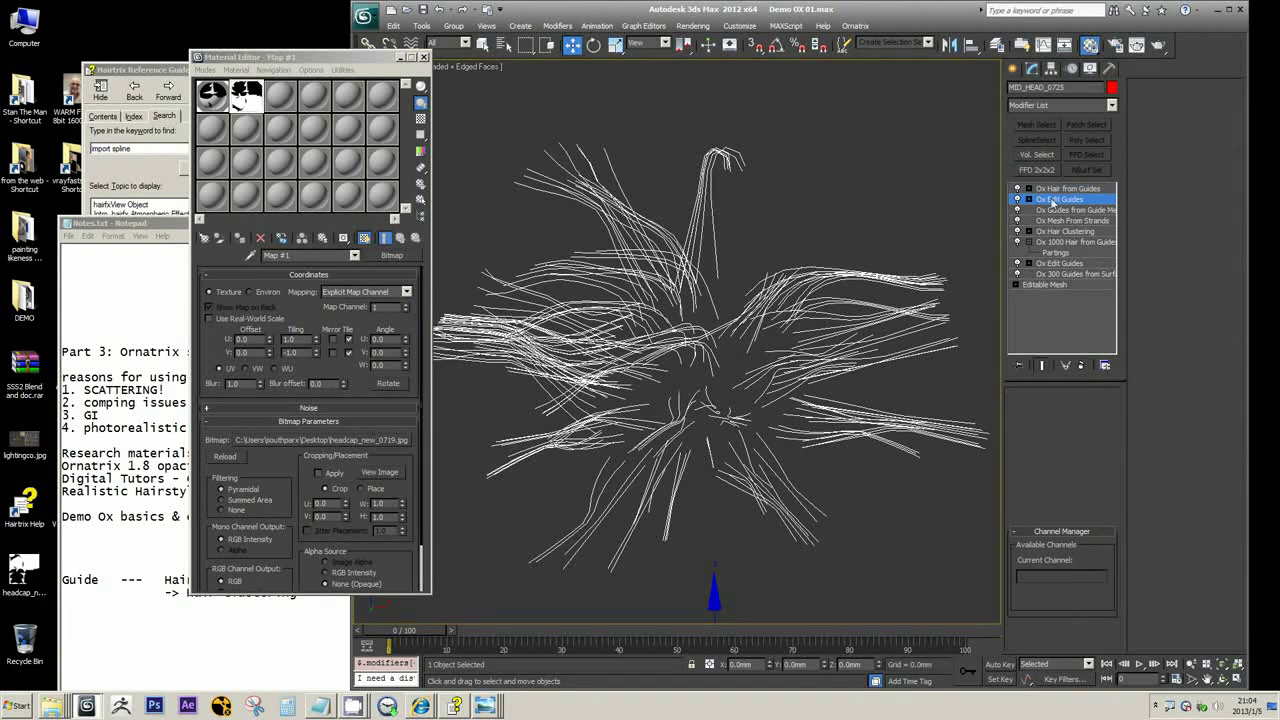
left_click(1067, 190)
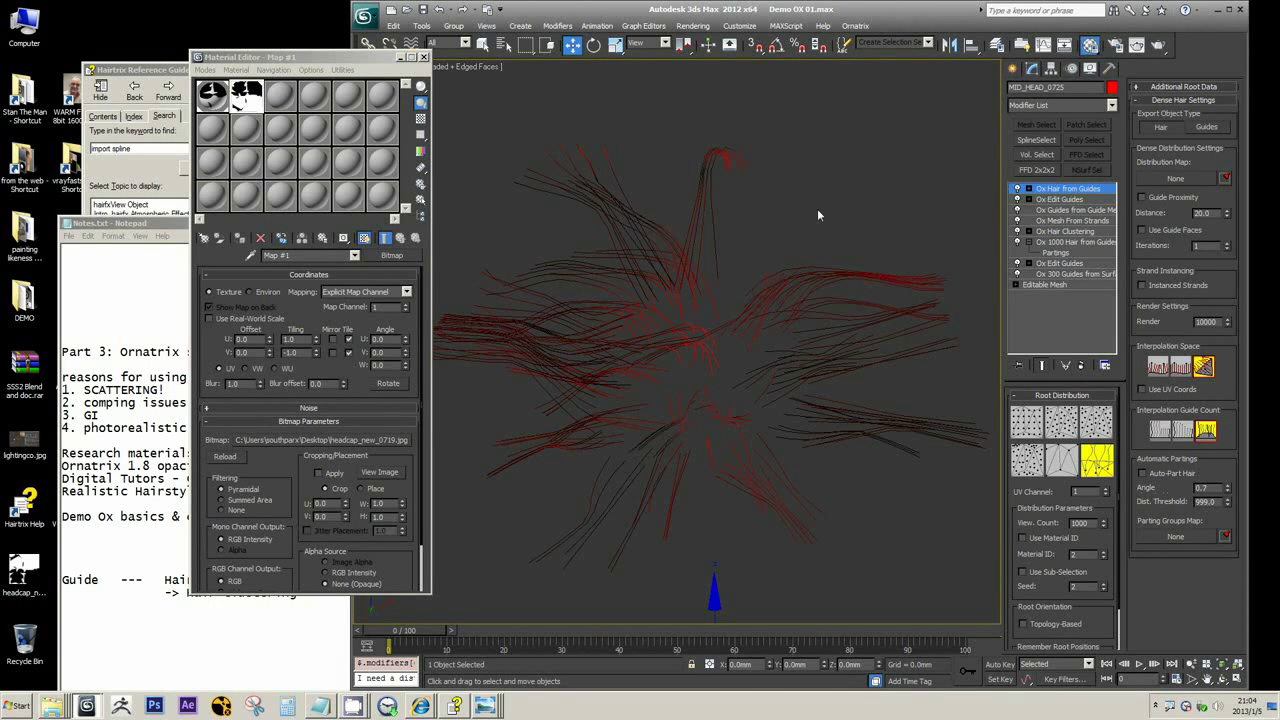
left_click(1203, 128)
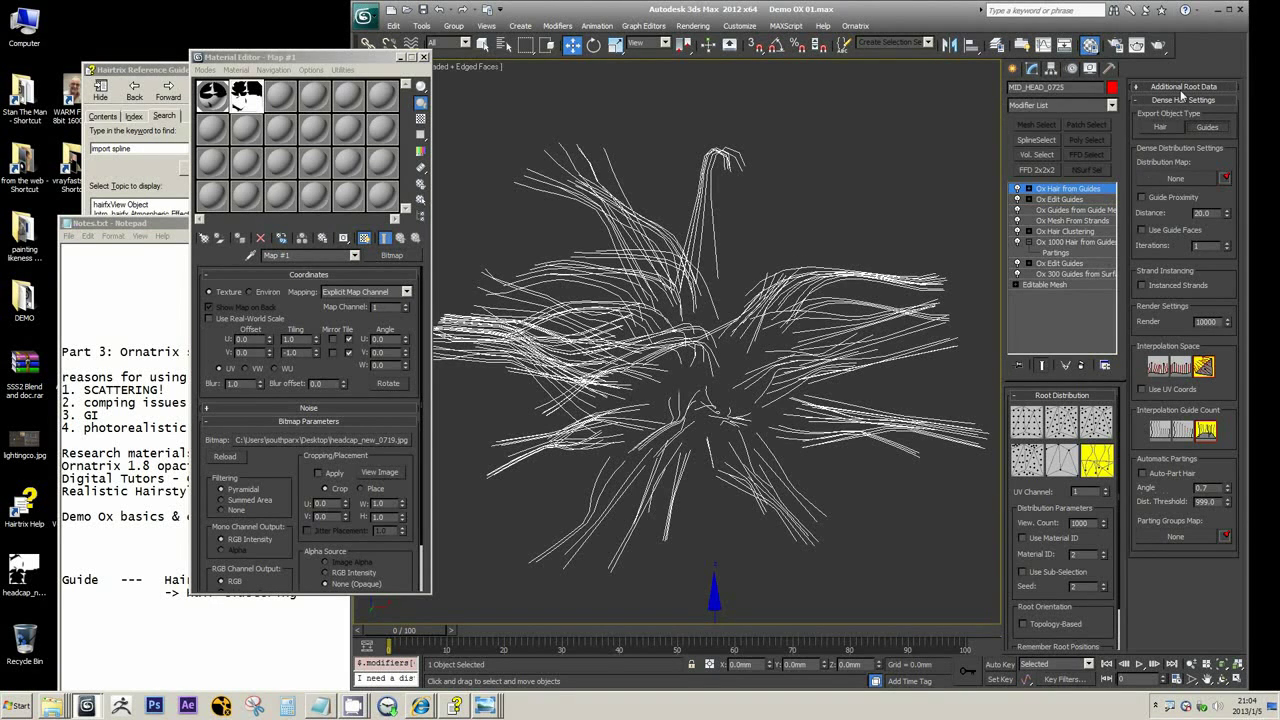
- Set the topmost Ox Hair from Guides to export its result as hair, and browse the available Ornatrix modifiers
left_click(1161, 127)
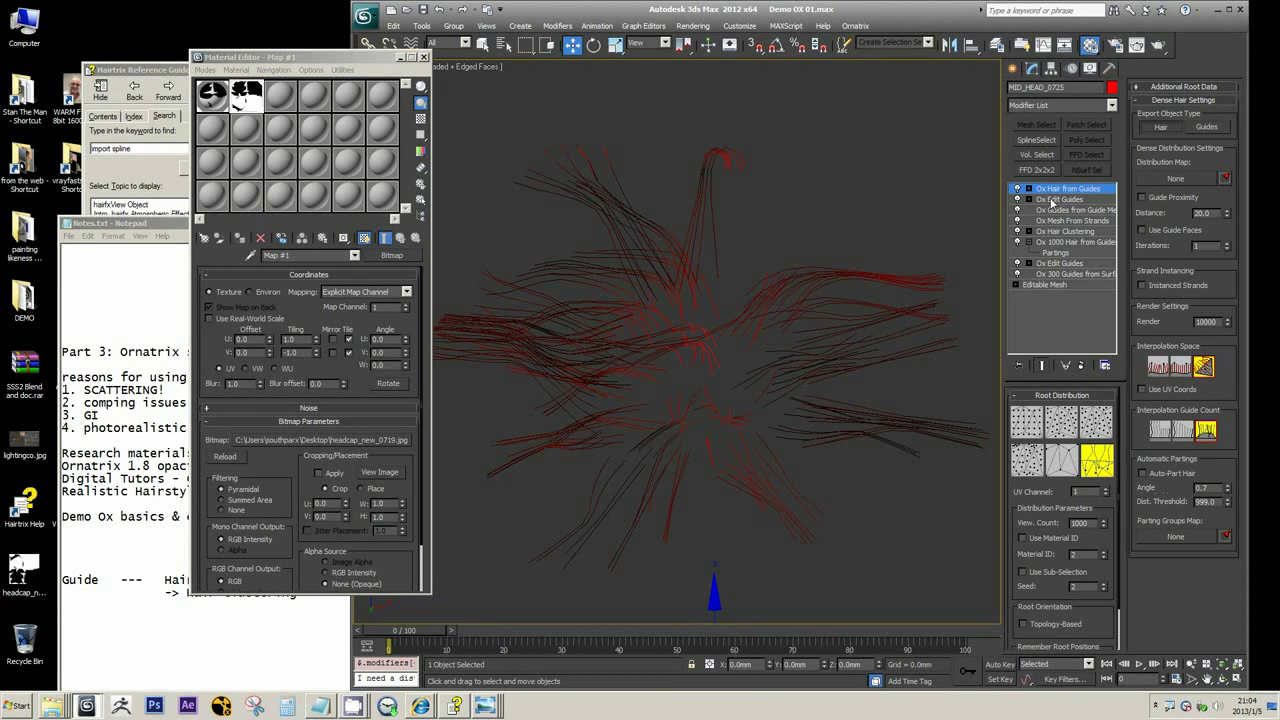
left_click(1111, 106)
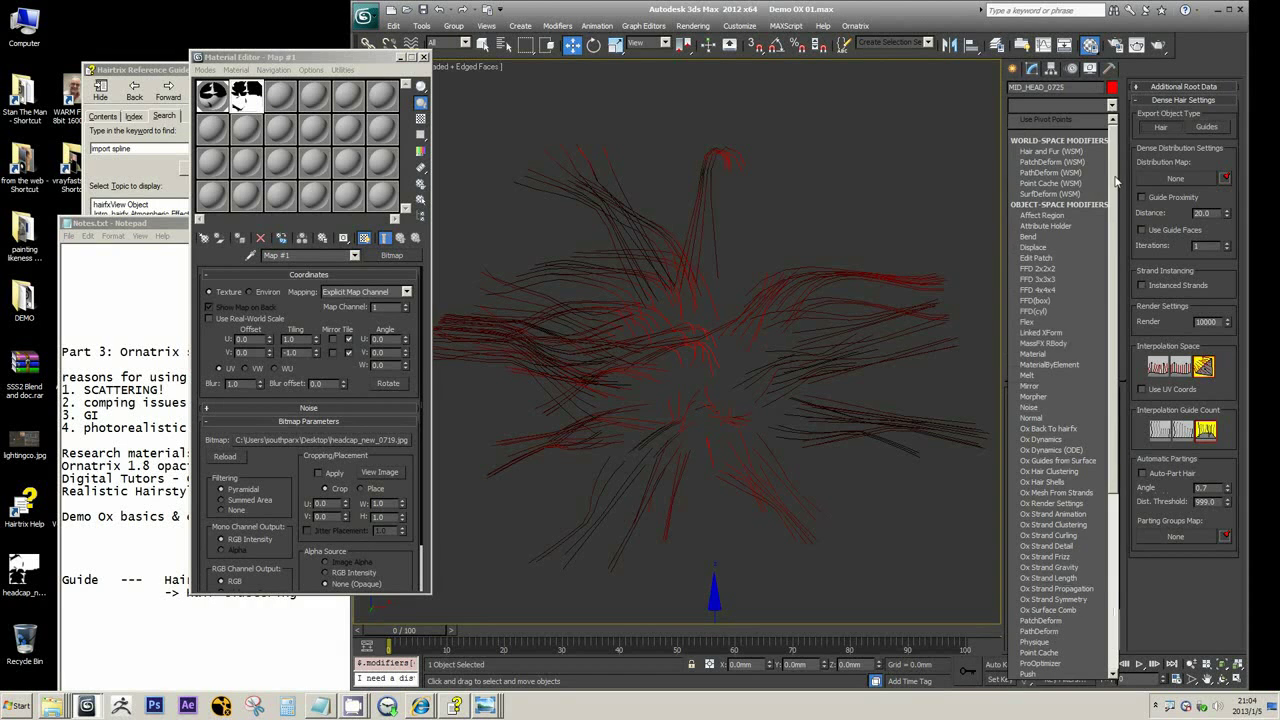
scroll(1100, 290, "down", 2)
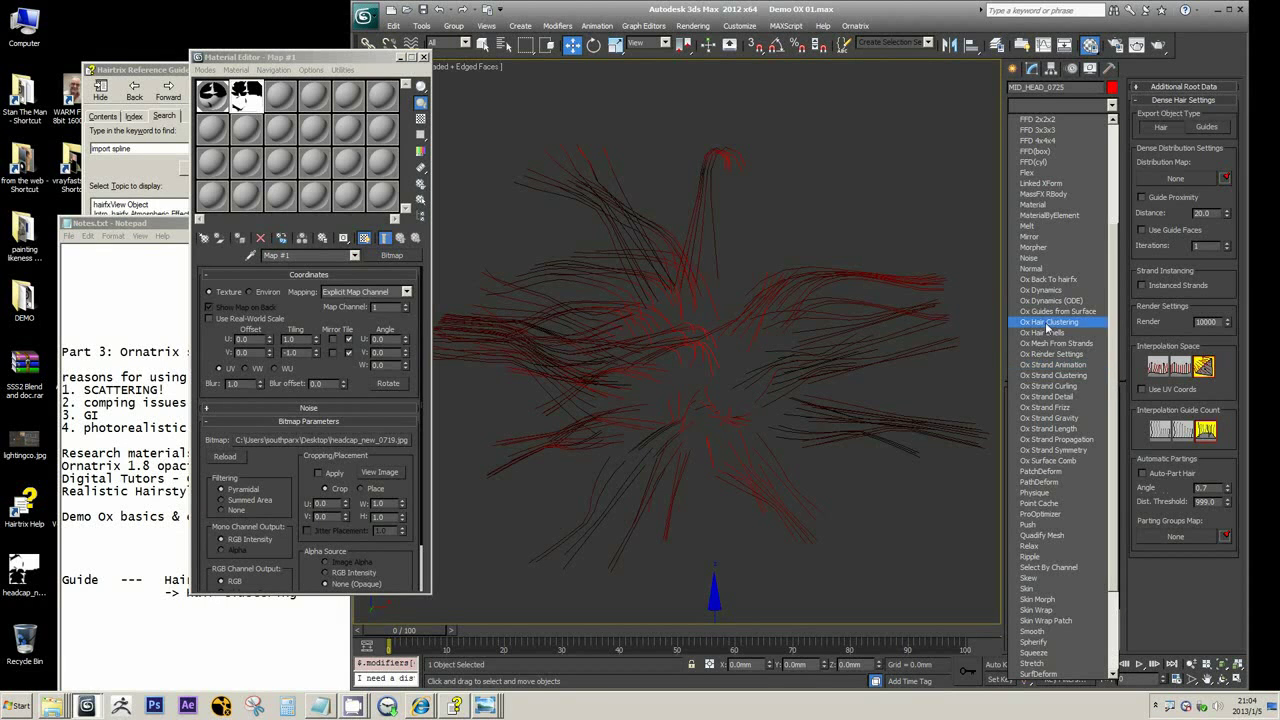
- In the Notepad notes, remove the word Hair from the Hair Clustering entry, and highlight the shortened entry
left_click(213, 601)
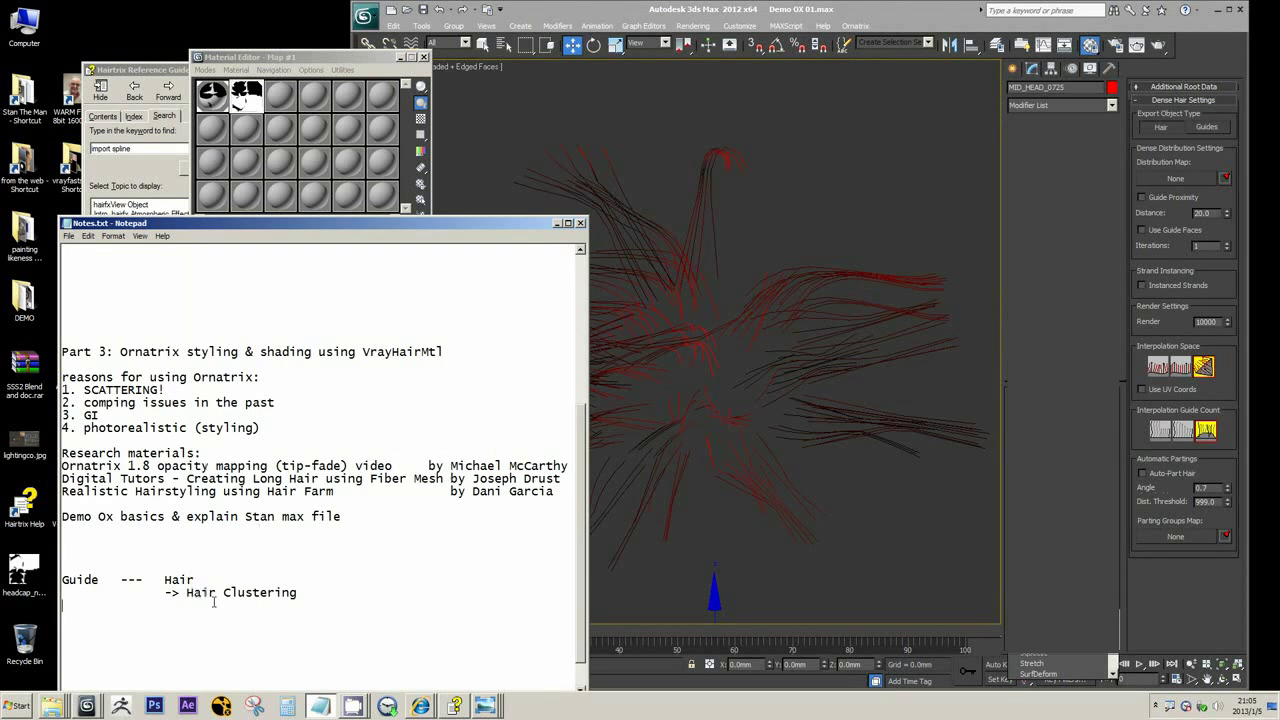
double_click(203, 592)
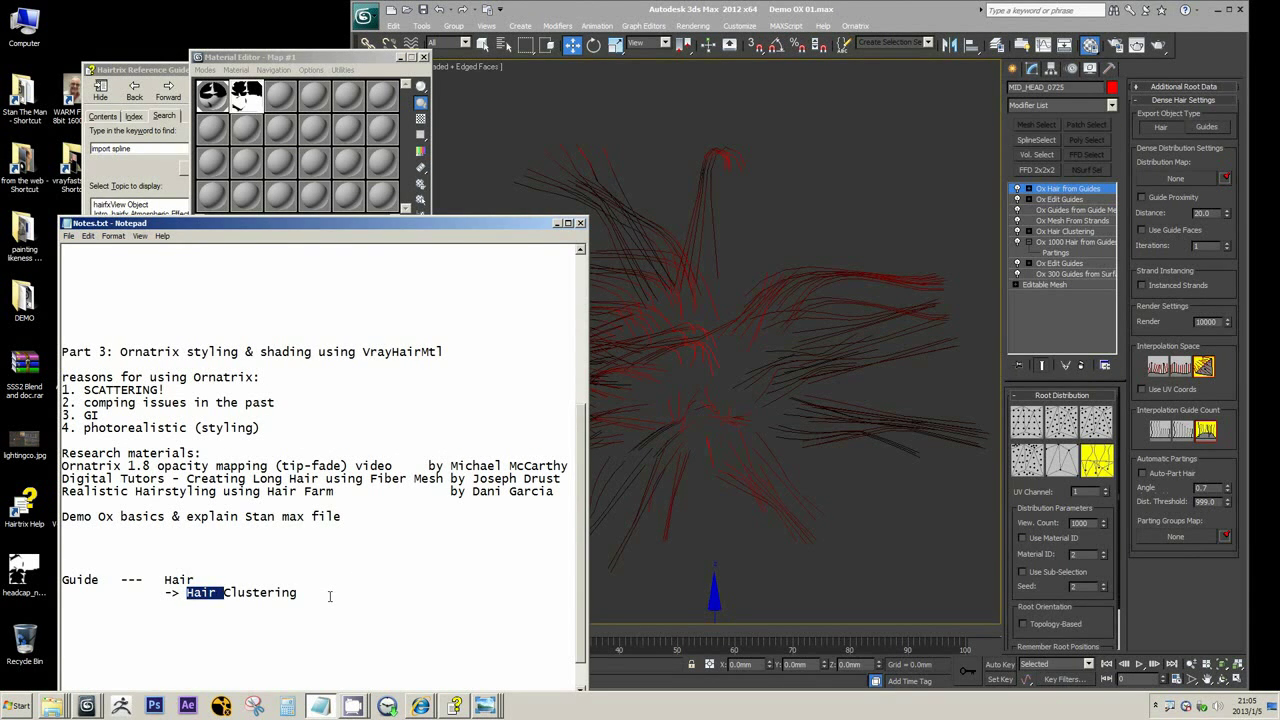
key("BackSpace")
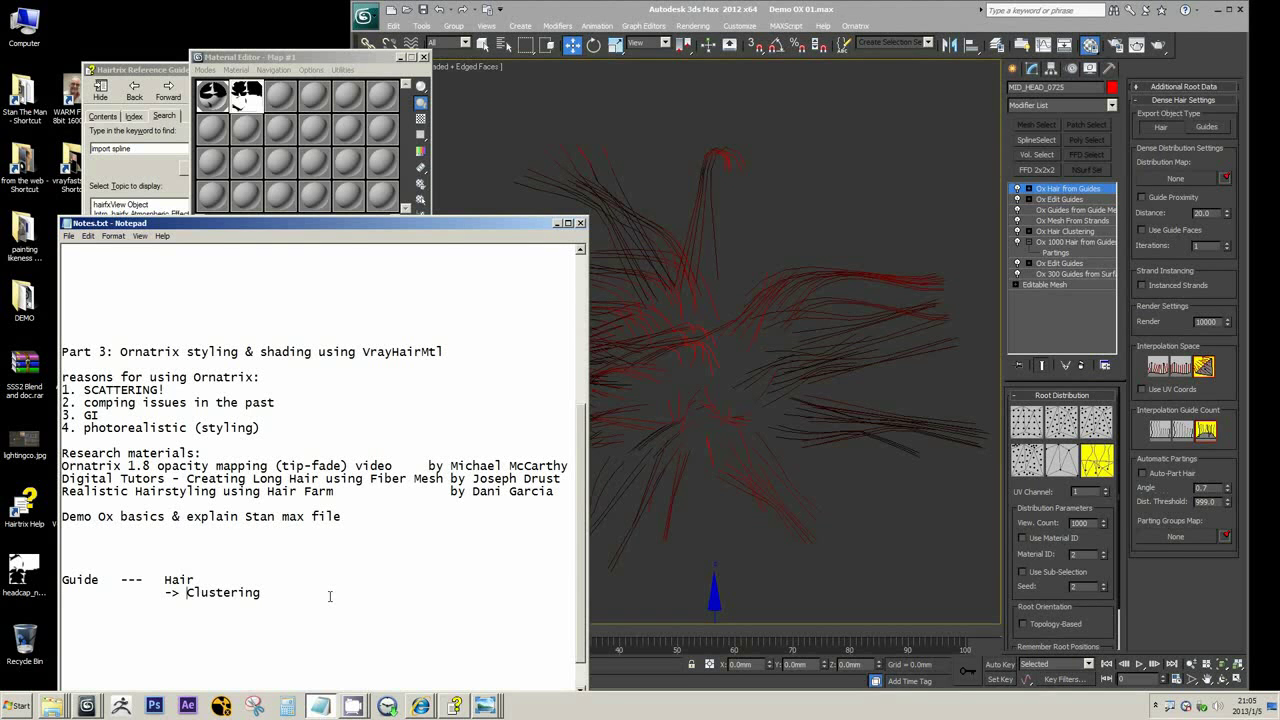
key("BackSpace")
left_click_drag(165, 580, 255, 593)
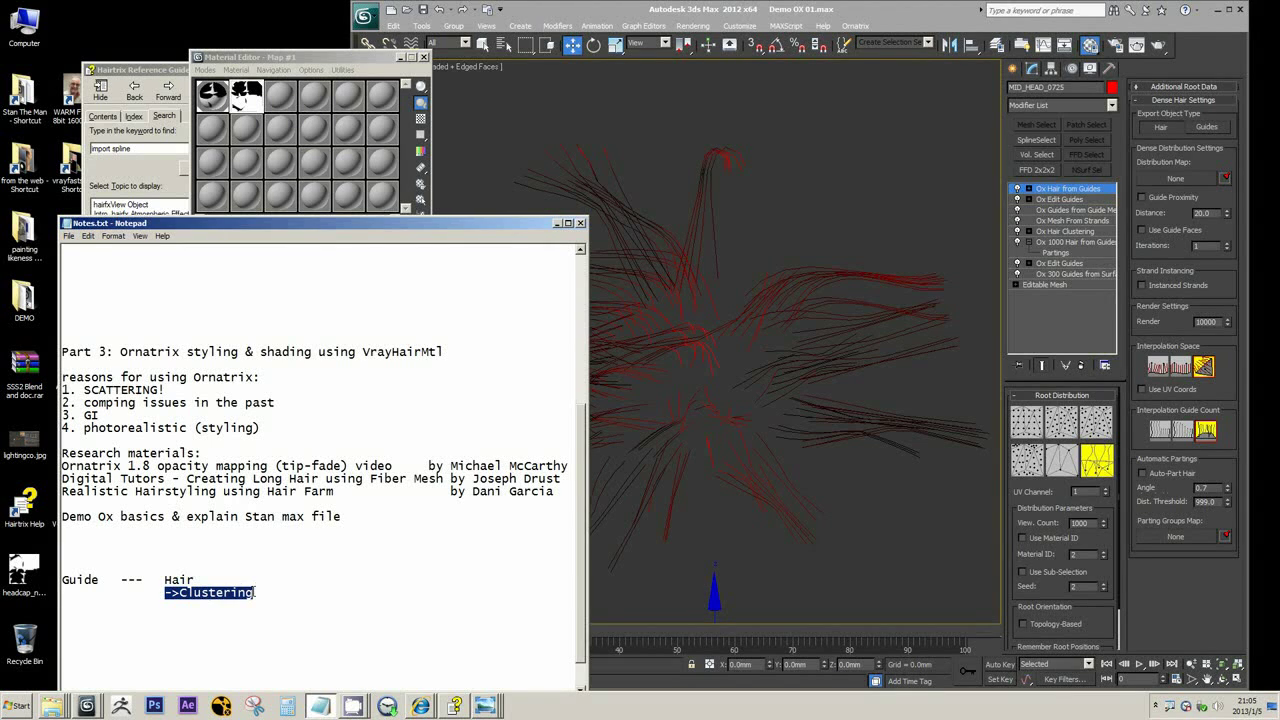
- Try Ox Strand Clustering above the topmost Ox Hair from Guides in 3ds Max, pinching its cluster control curve together towards the tips
left_click(1110, 105)
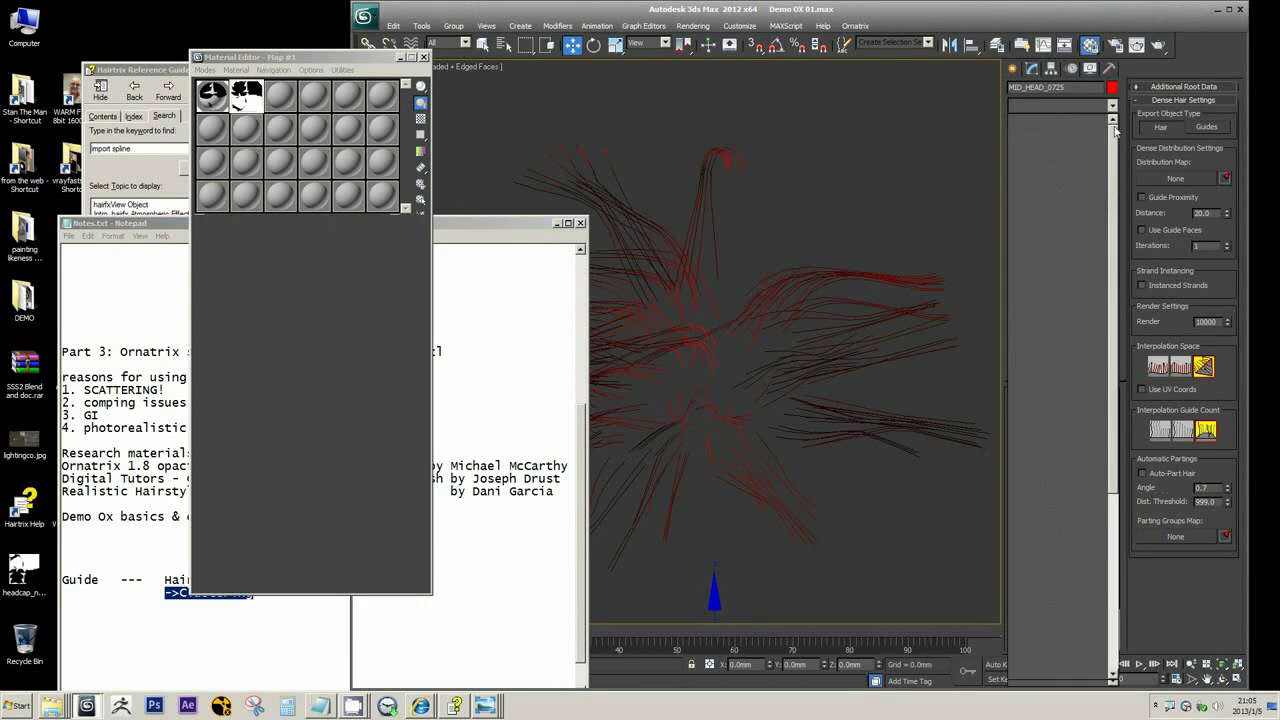
scroll(1116, 208, "down", 2)
scroll(1116, 208, "down", 5)
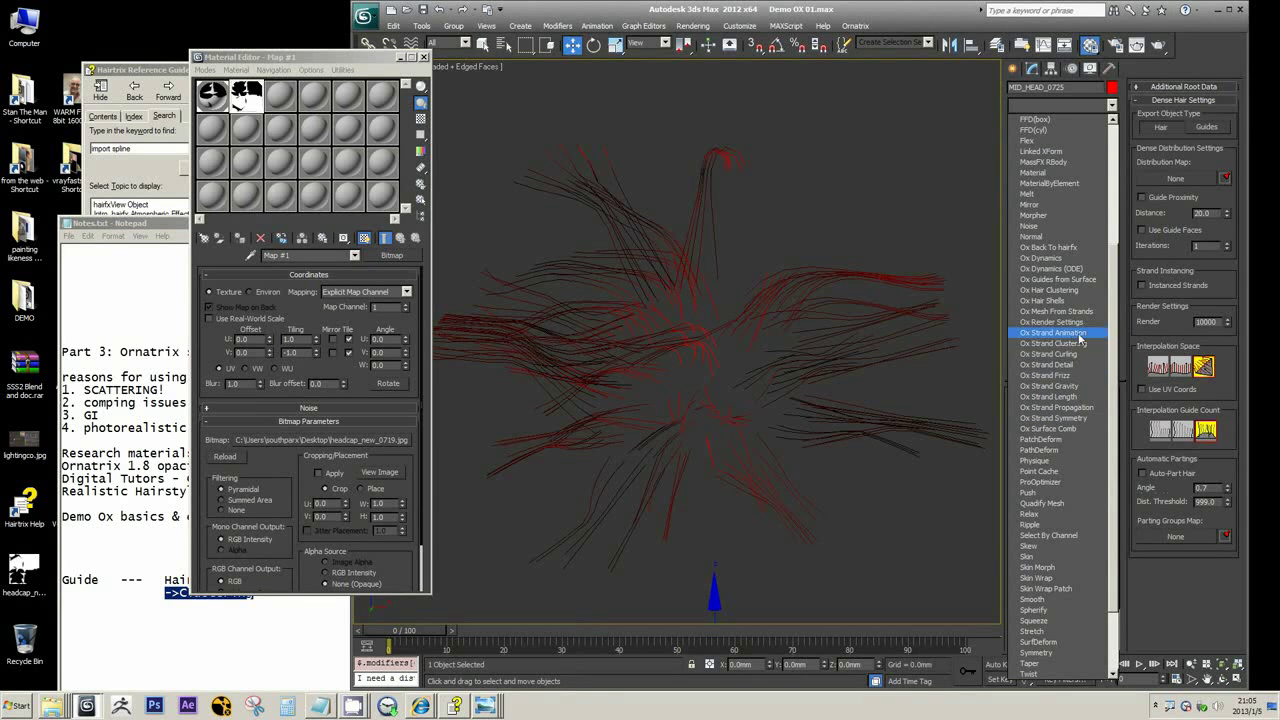
left_click(905, 6)
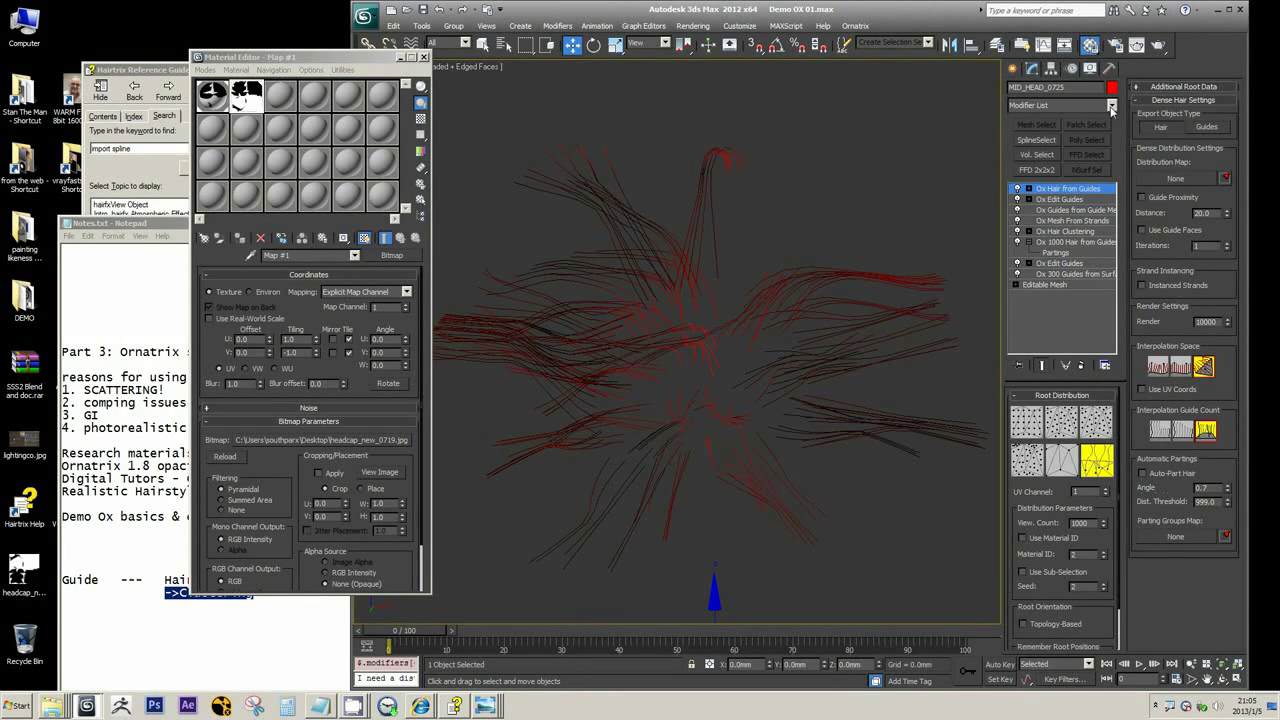
left_click(1111, 106)
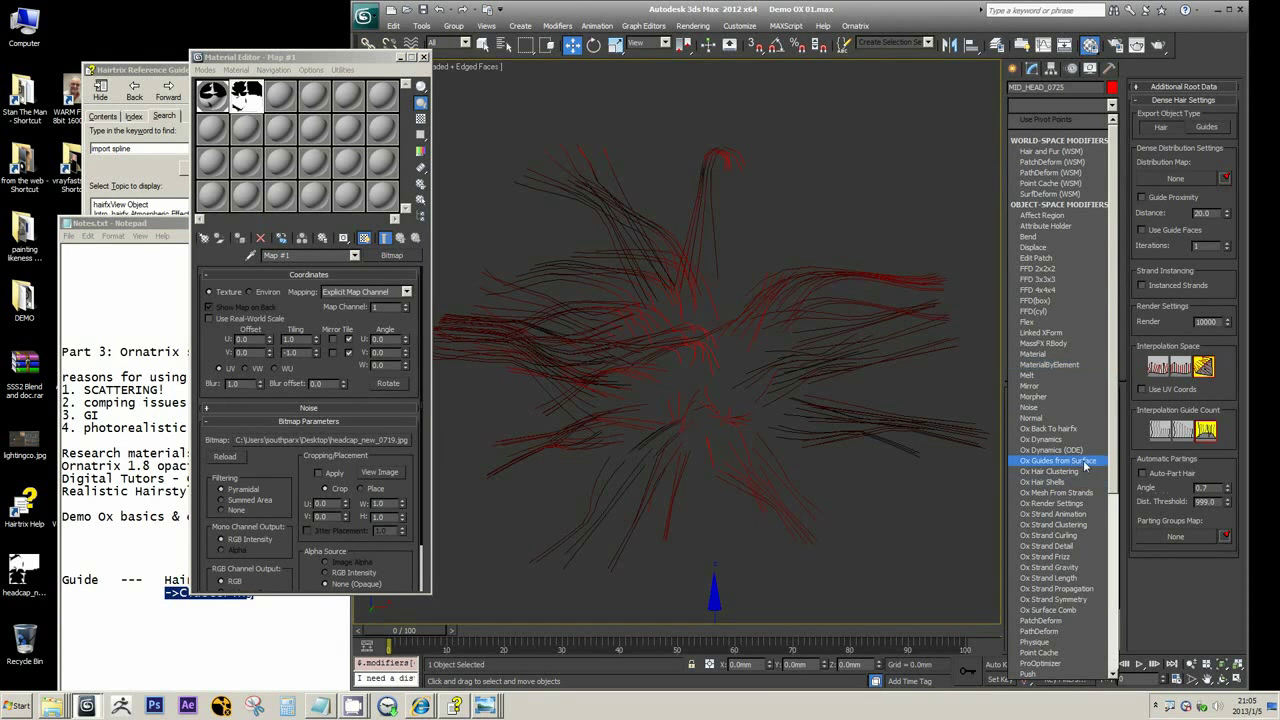
scroll(1112, 469, "down", 3)
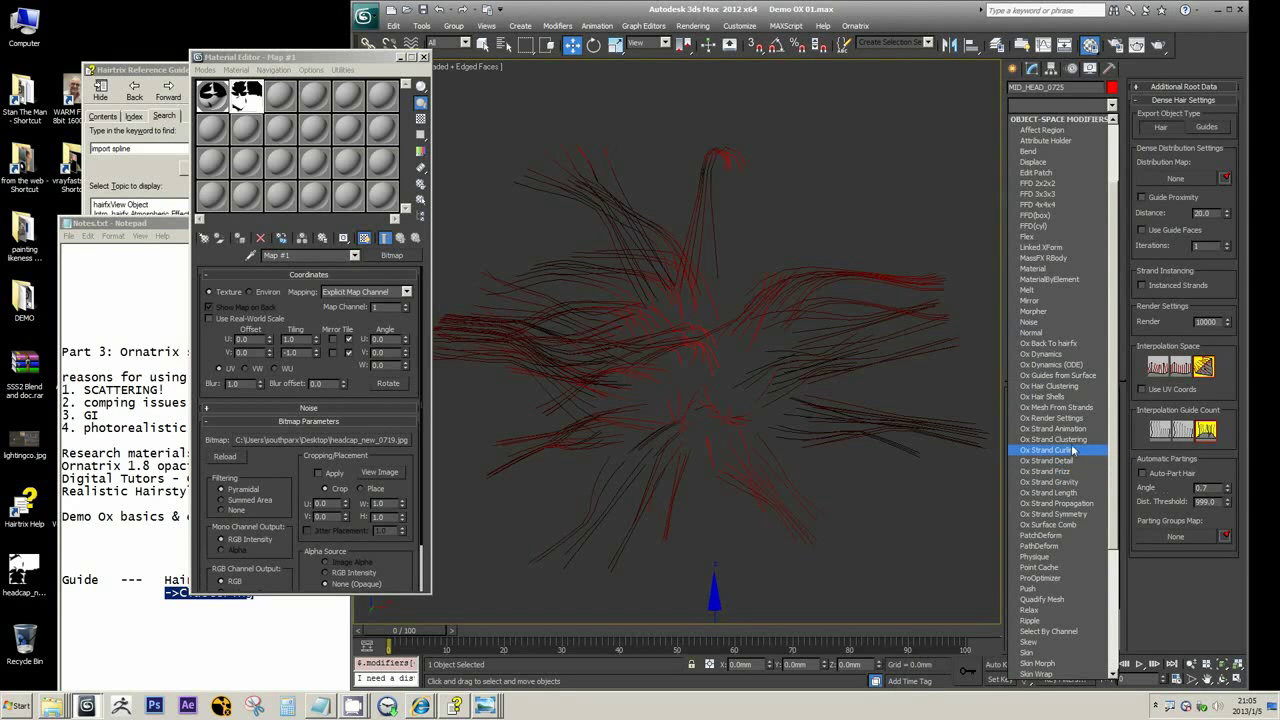
left_click(1053, 439)
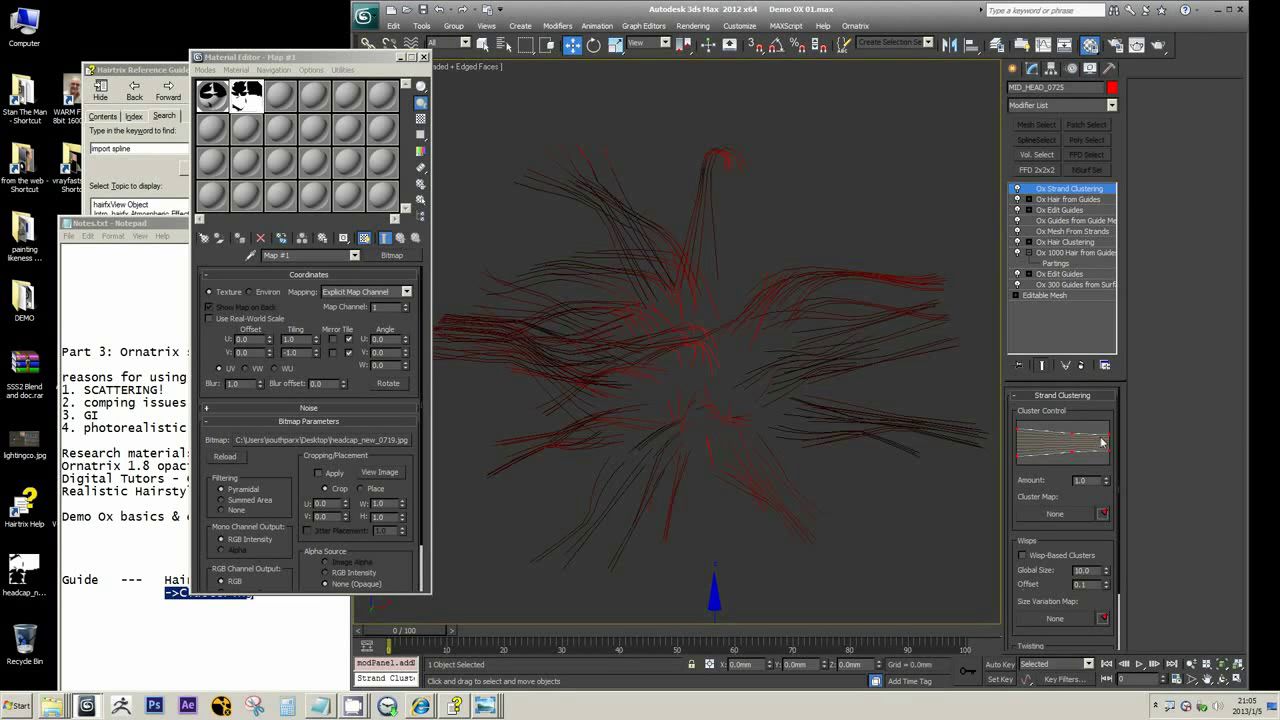
left_click_drag(1108, 447, 1073, 438)
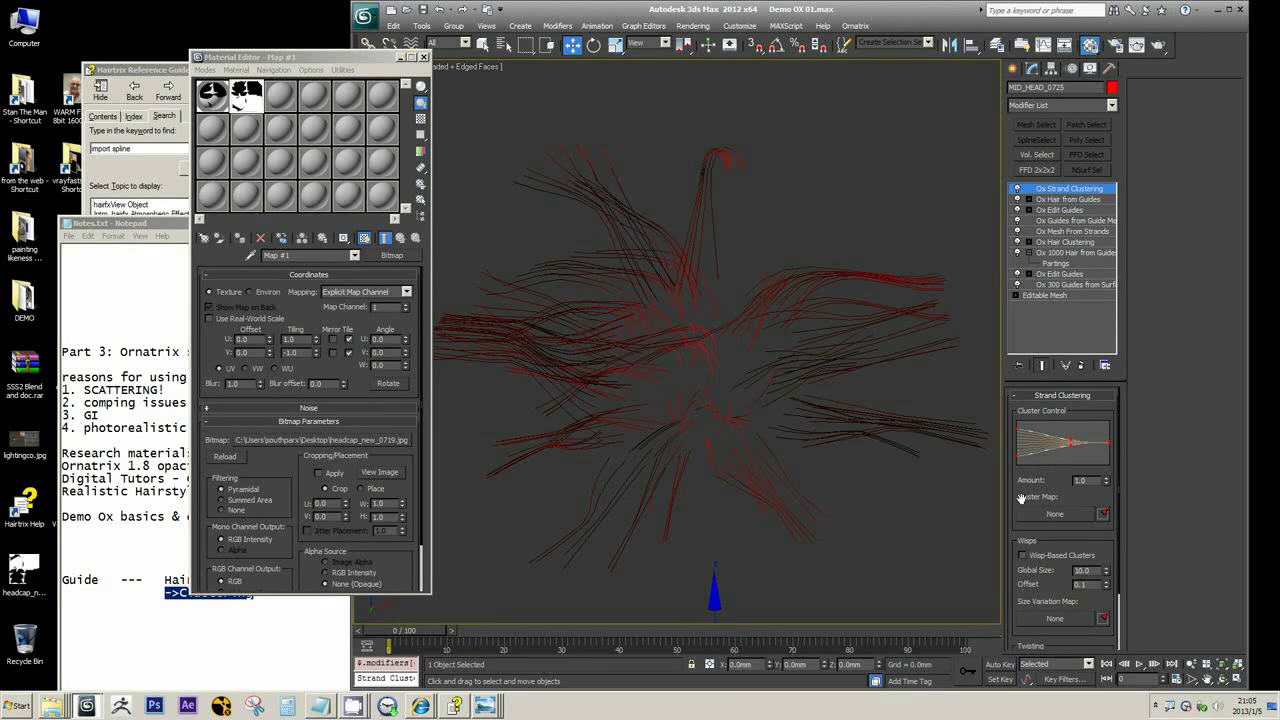
- Review the Strand Clustering settings alongside Ox Hair Clustering, and delete the Ox Strand Clustering modifier
left_click_drag(1016, 472, 1017, 401)
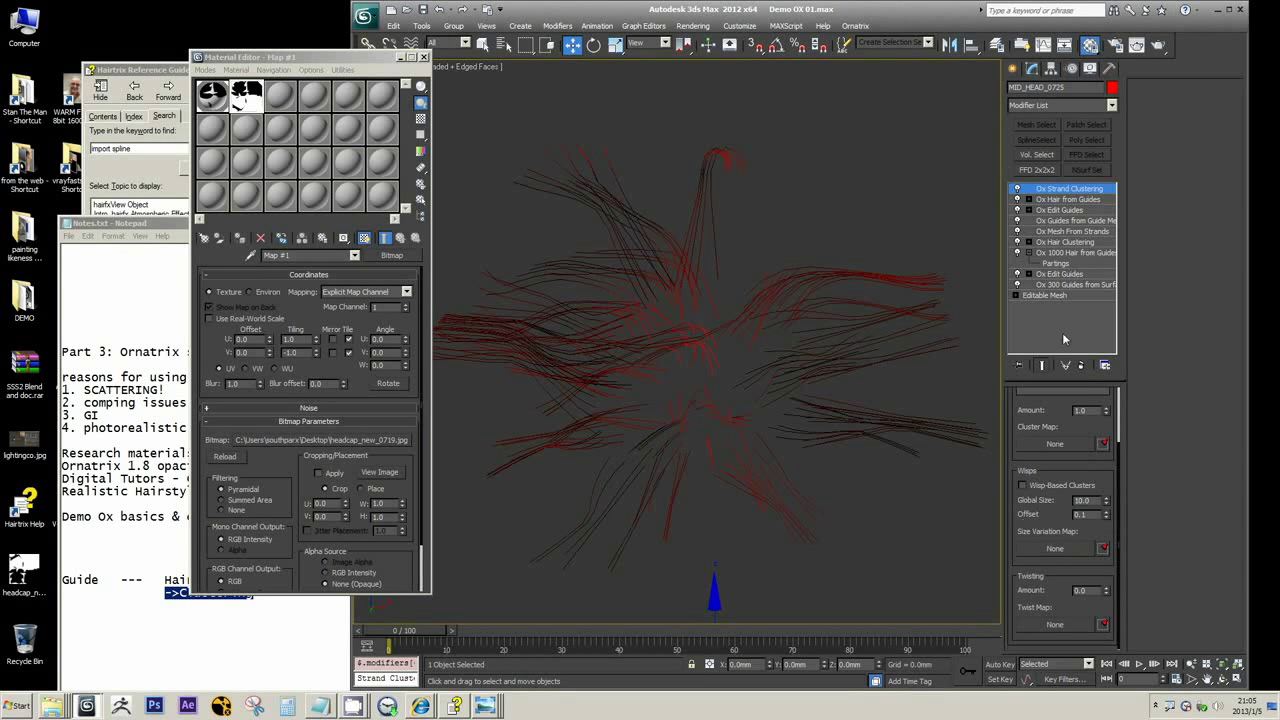
left_click(1058, 244)
left_click(1077, 189)
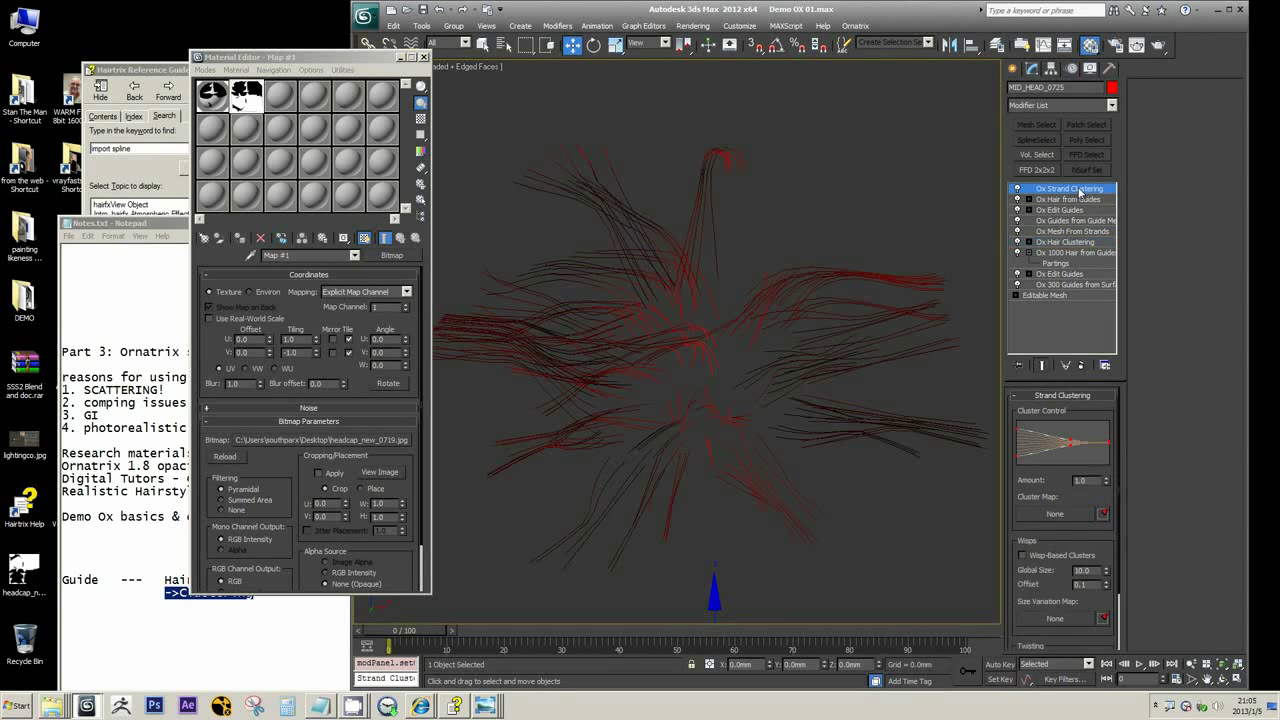
left_click(1081, 365)
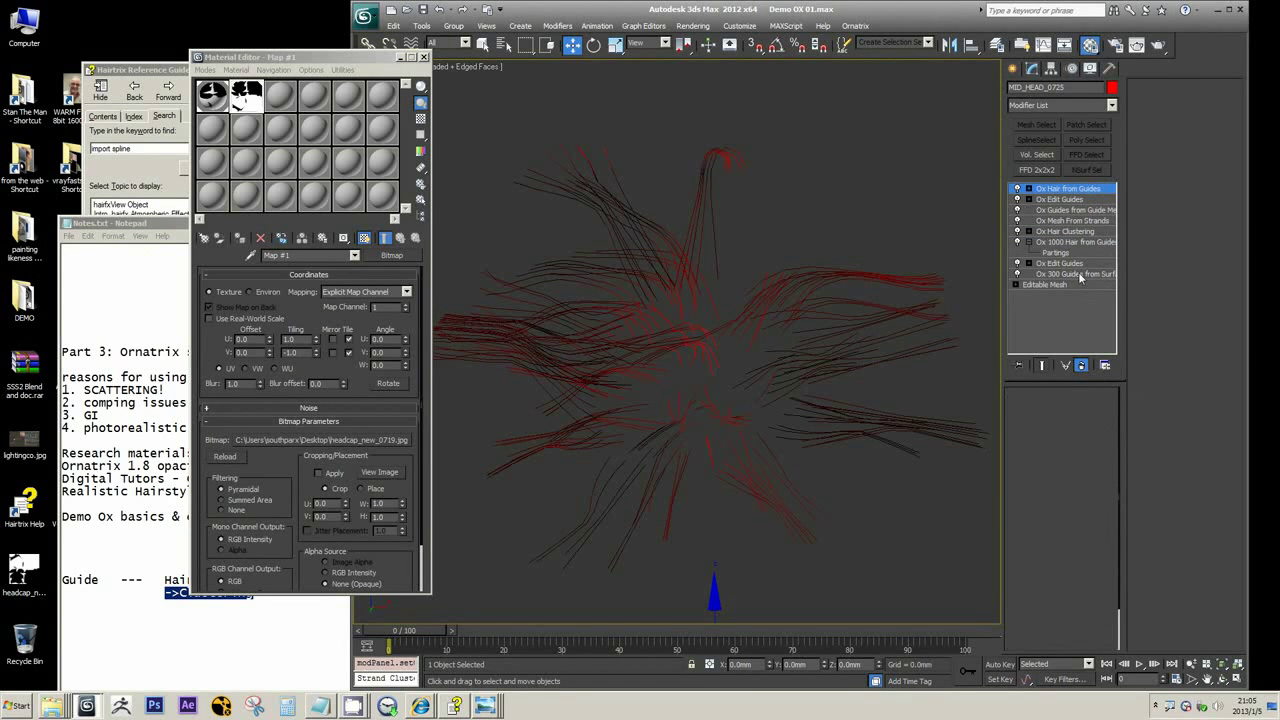
- Highlight the Clustering entry beneath Hair in the Notepad notes
left_click(217, 630)
left_click_drag(283, 593, 150, 584)
left_click(261, 595)
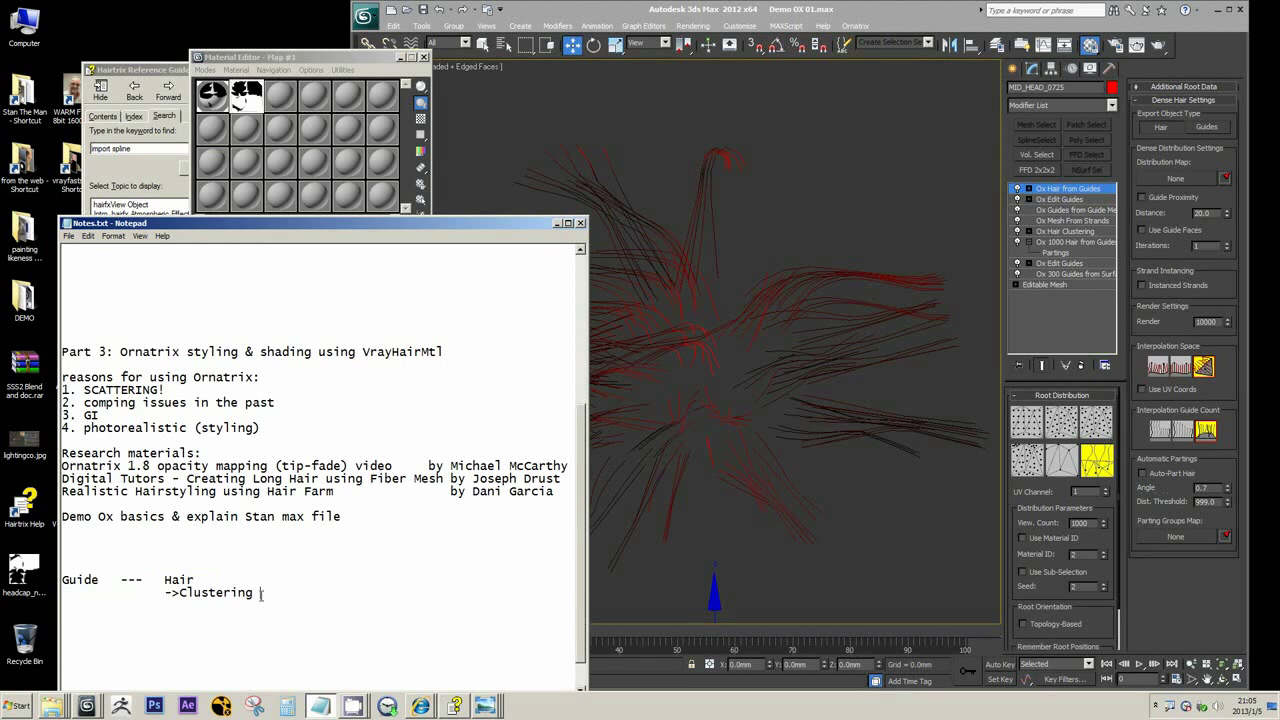
- Add an Ox Strand Curling modifier above the topmost Ox Hair from Guides in the head's modifier stack in 3ds Max
left_click(1072, 191)
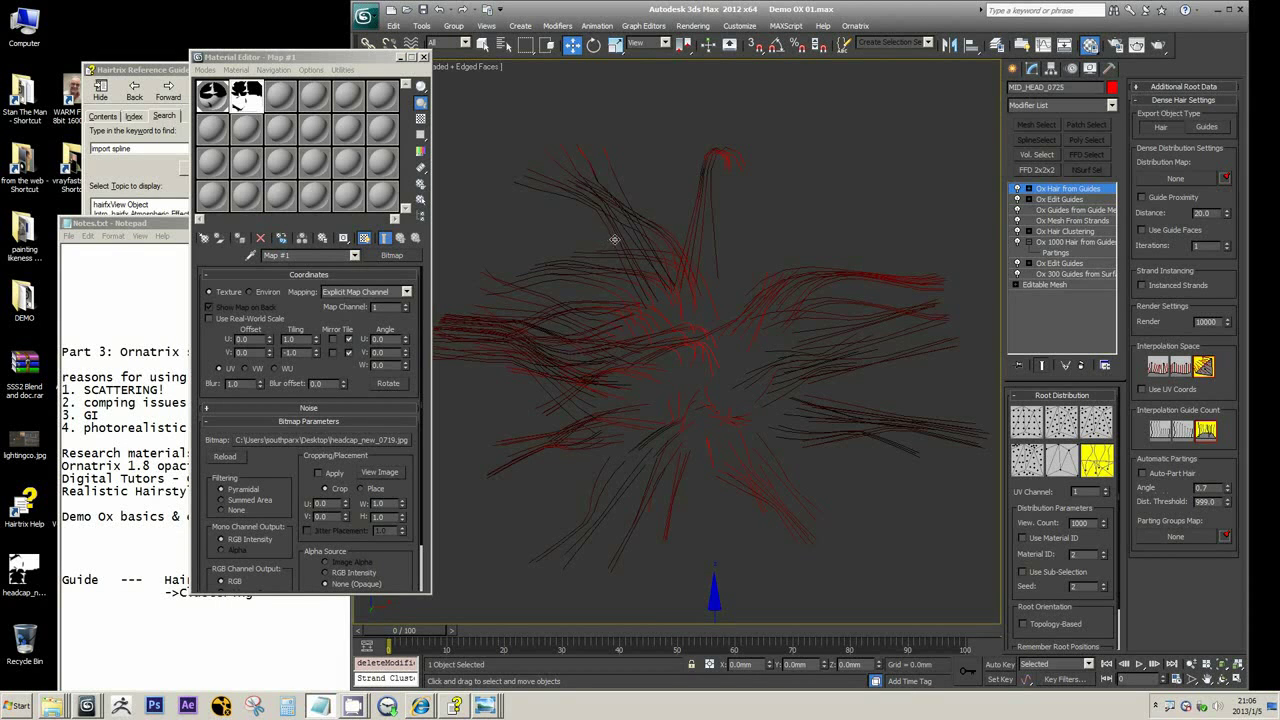
scroll(729, 400, "down", 4)
scroll(728, 398, "down", 3)
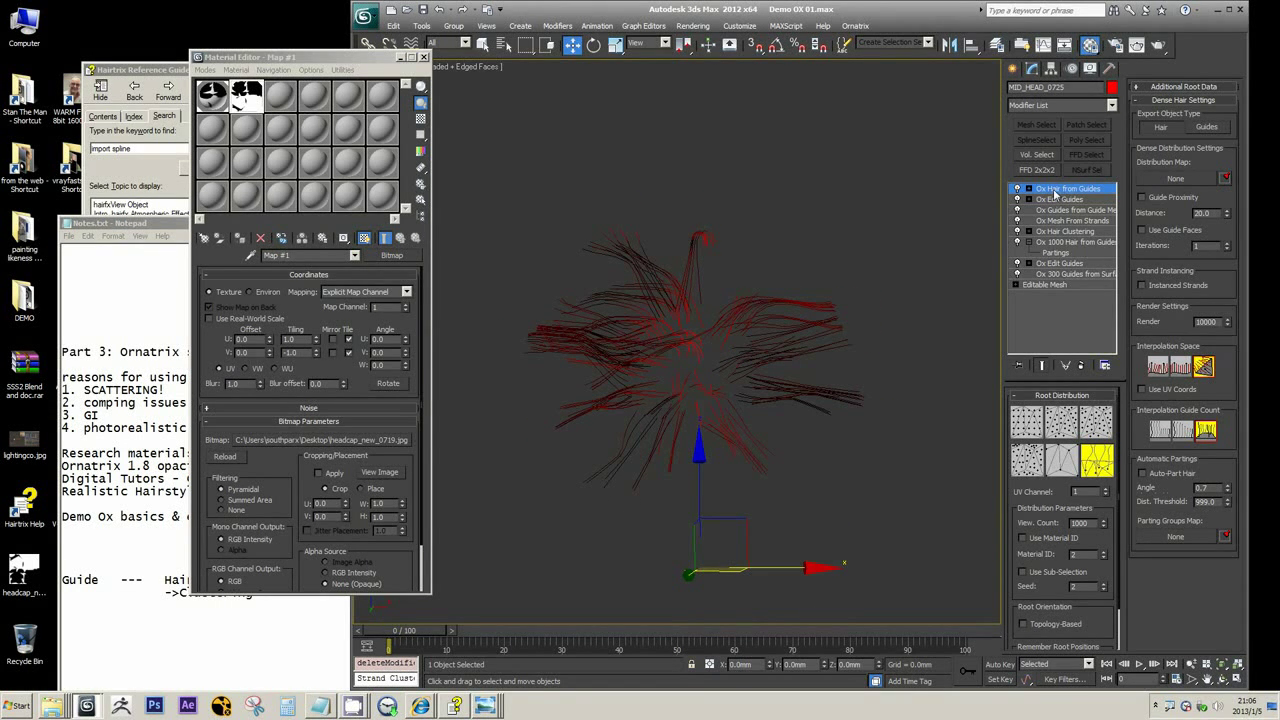
left_click(1112, 108)
scroll(1116, 280, "down", 3)
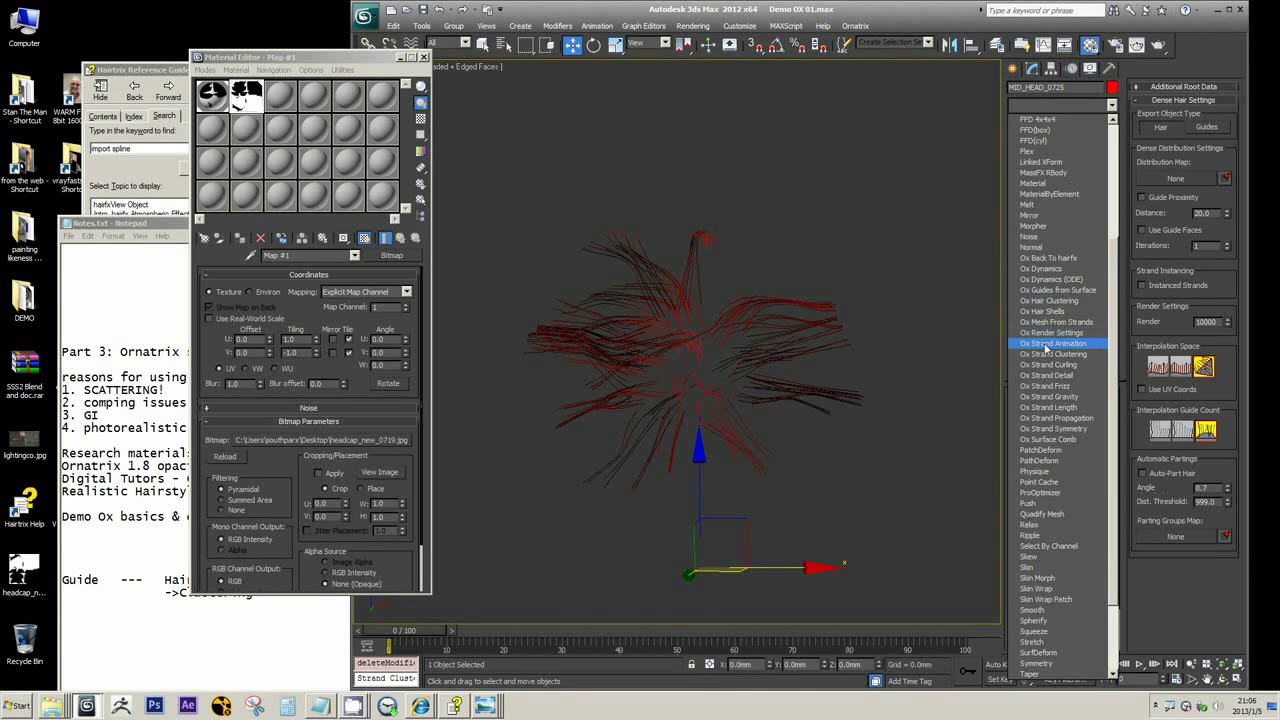
left_click(943, 20)
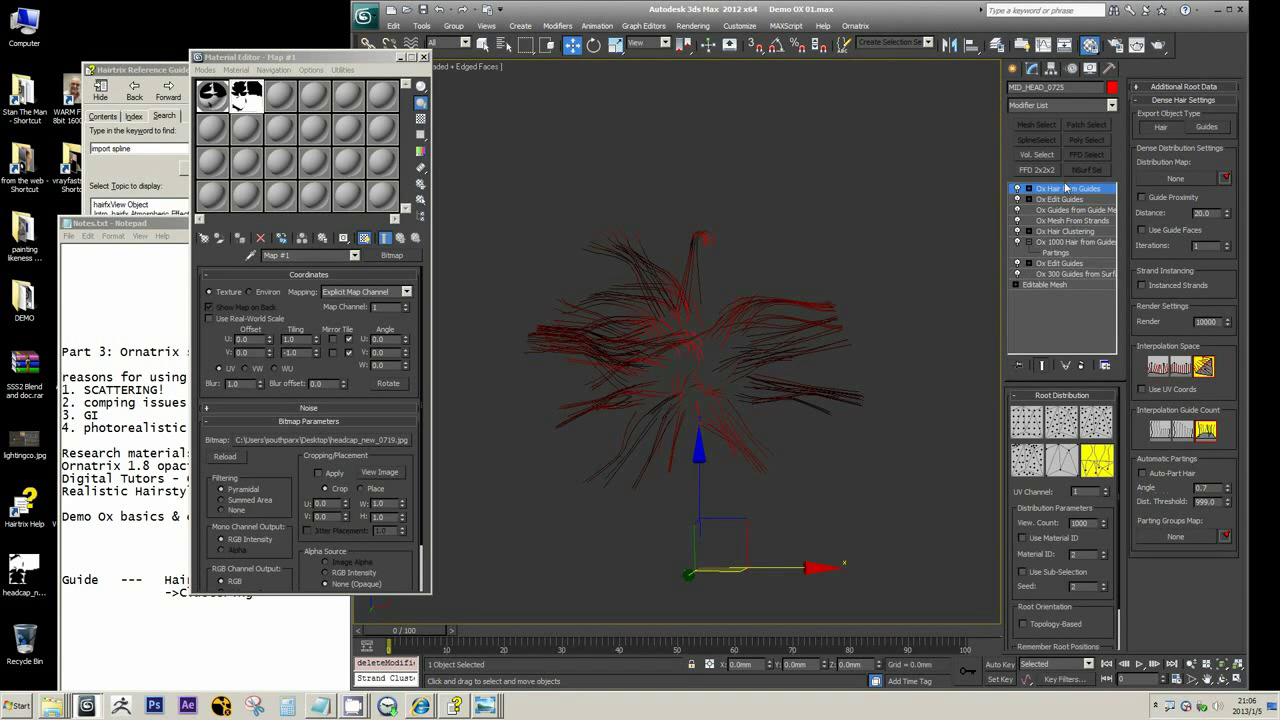
left_click(1112, 105)
scroll(1080, 390, "down", 5)
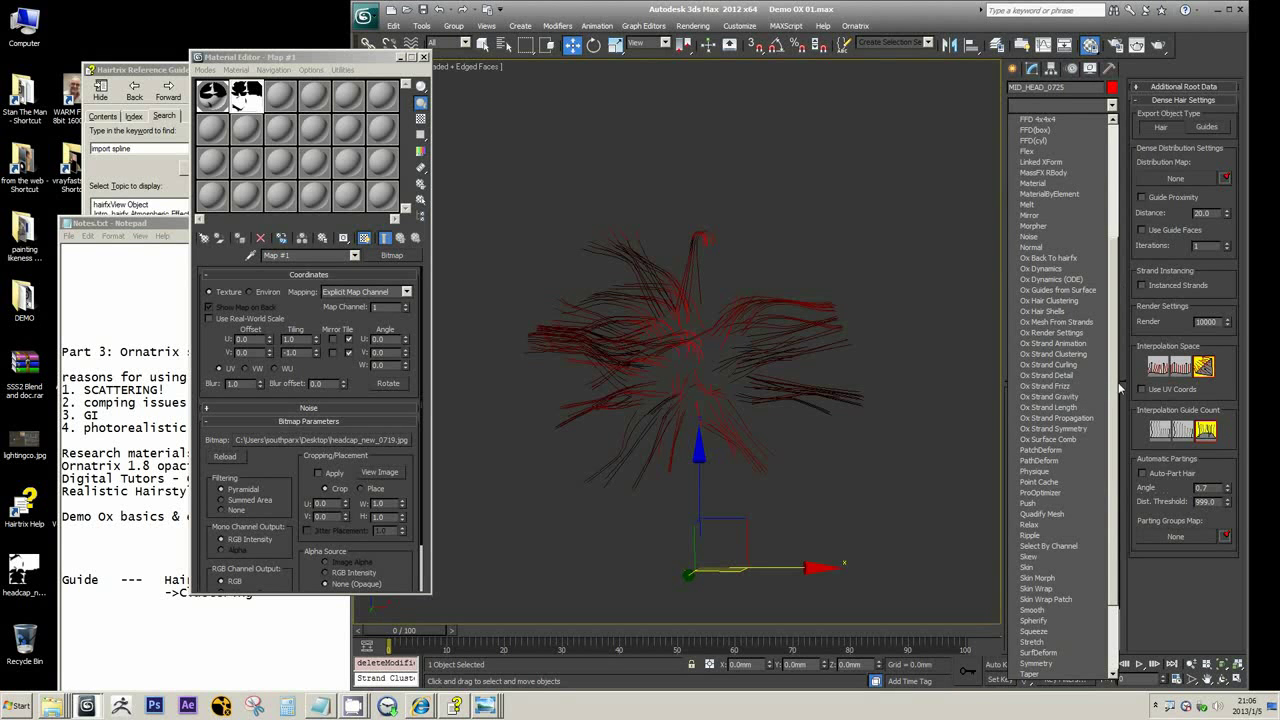
left_click(1043, 366)
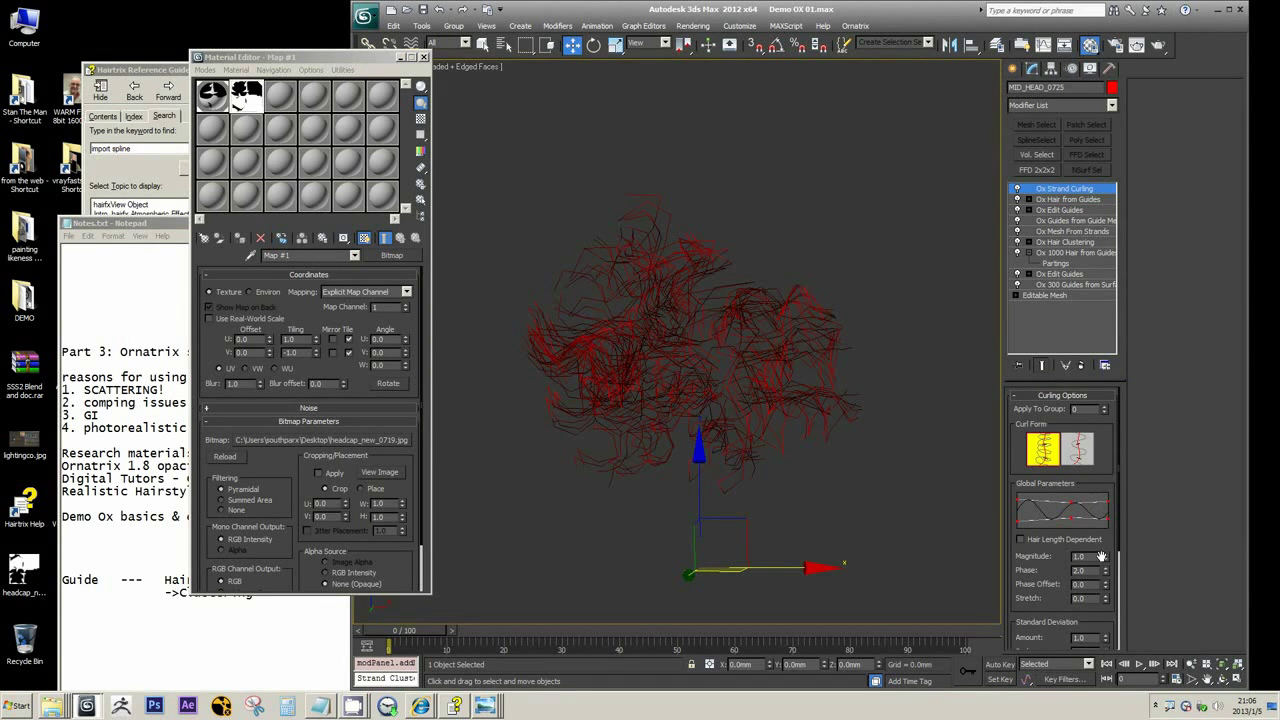
- Set the Strand Curling standard deviation to an amount of 0.88 and a scale of -0.09
left_click_drag(1018, 460, 1040, 423)
left_click_drag(1105, 564, 1114, 650)
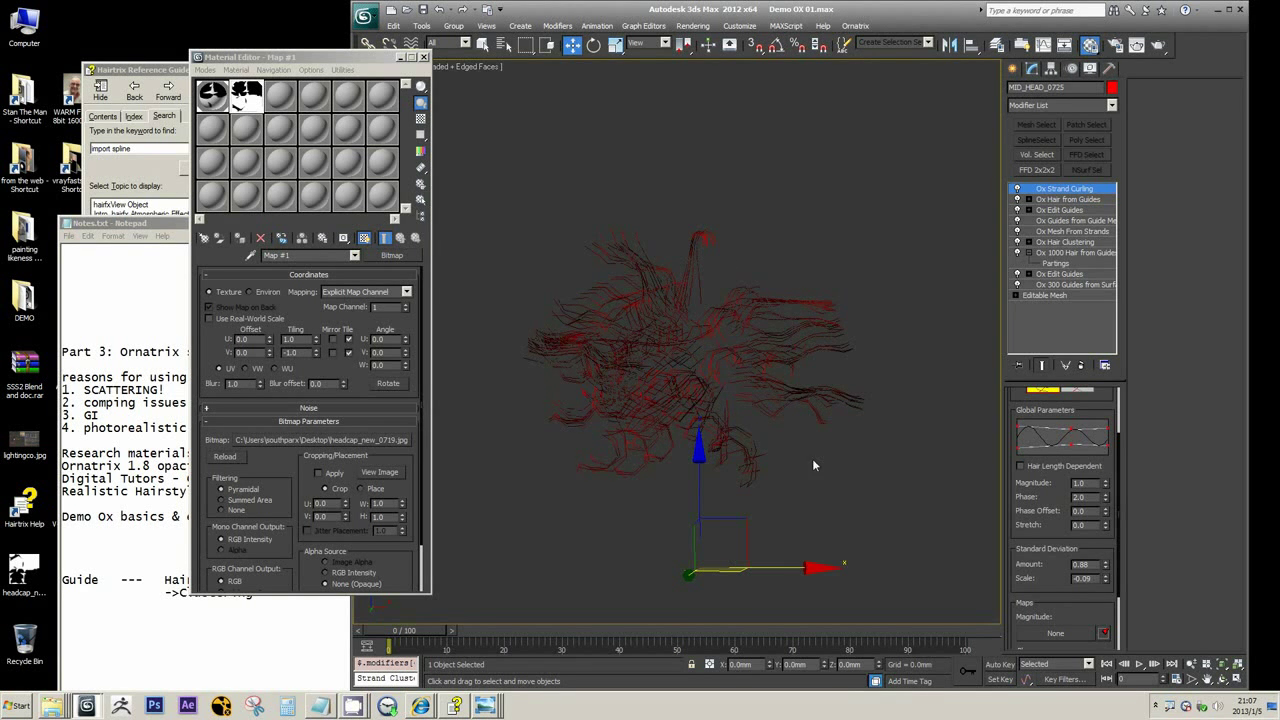
scroll(825, 454, "up", 2)
middle_click_drag(825, 454, 800, 340)
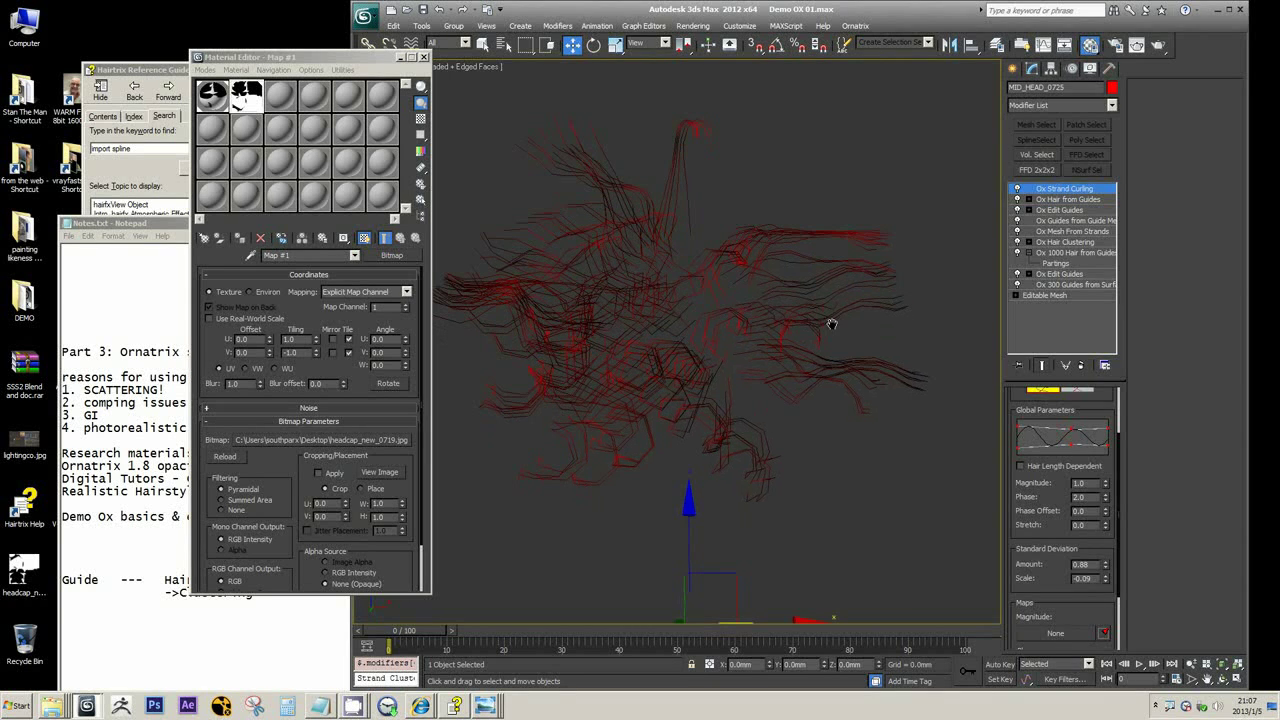
- Add an Ox Strand Detail modifier above Ox Strand Curling
left_click(1111, 104)
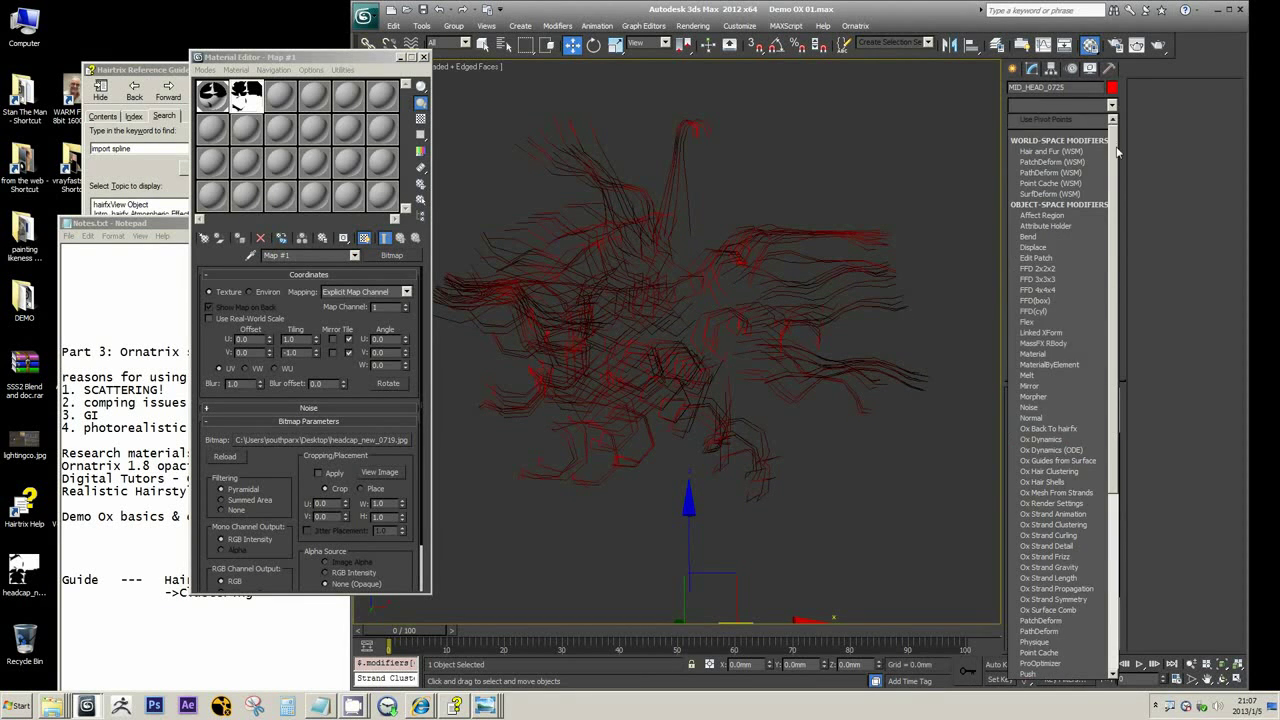
left_click_drag(1113, 145, 1126, 252)
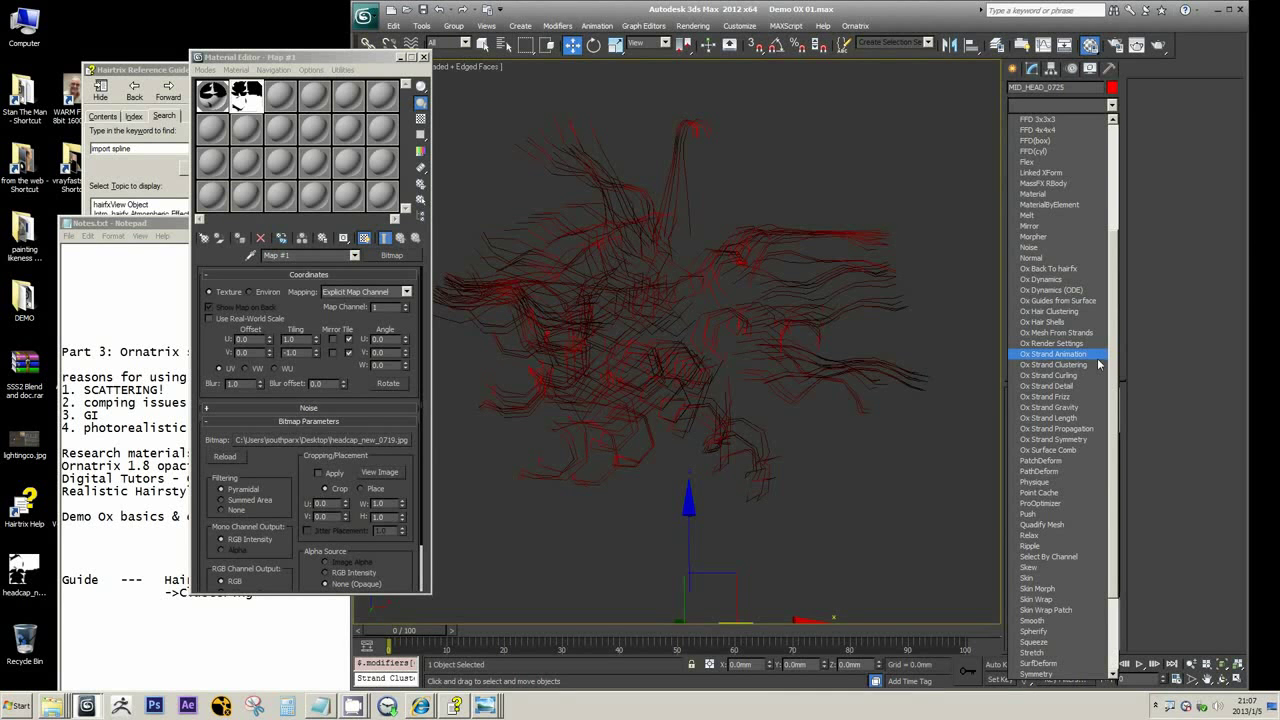
left_click(1060, 392)
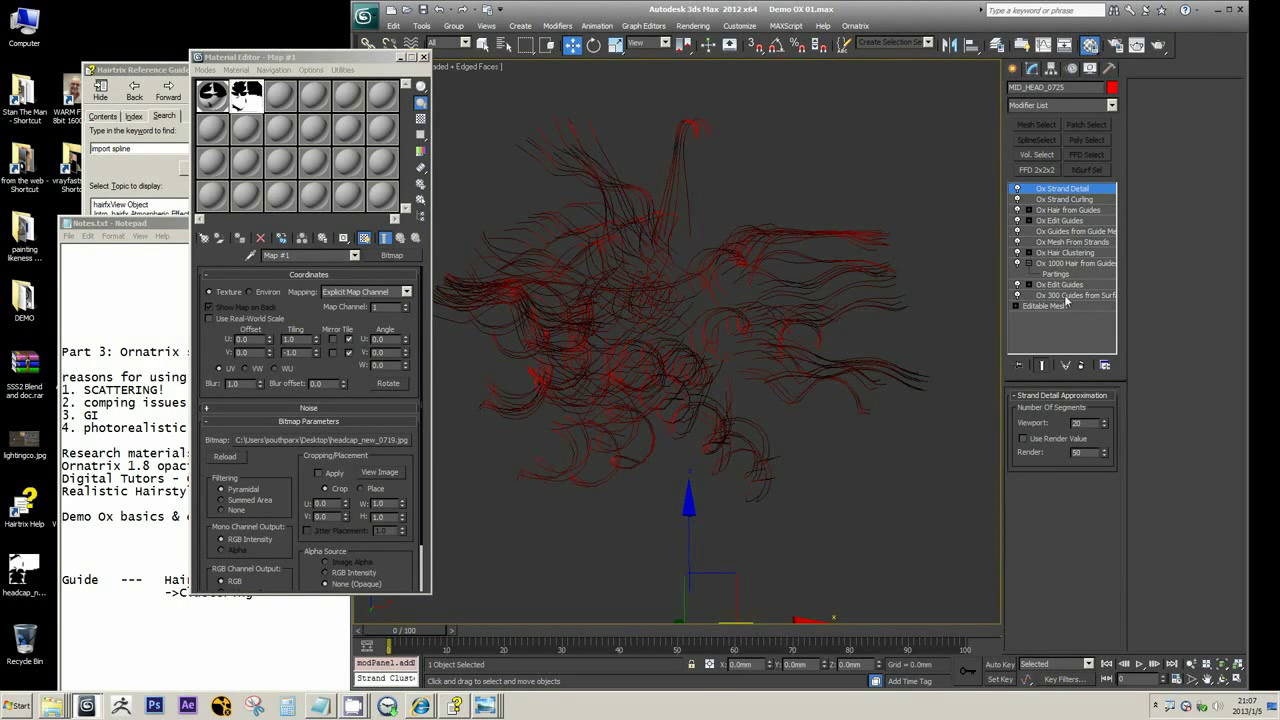
- Compare the curls with Ox Strand Detail off and on, examining its viewport and render segments and the base guides' point count
left_click(1066, 296)
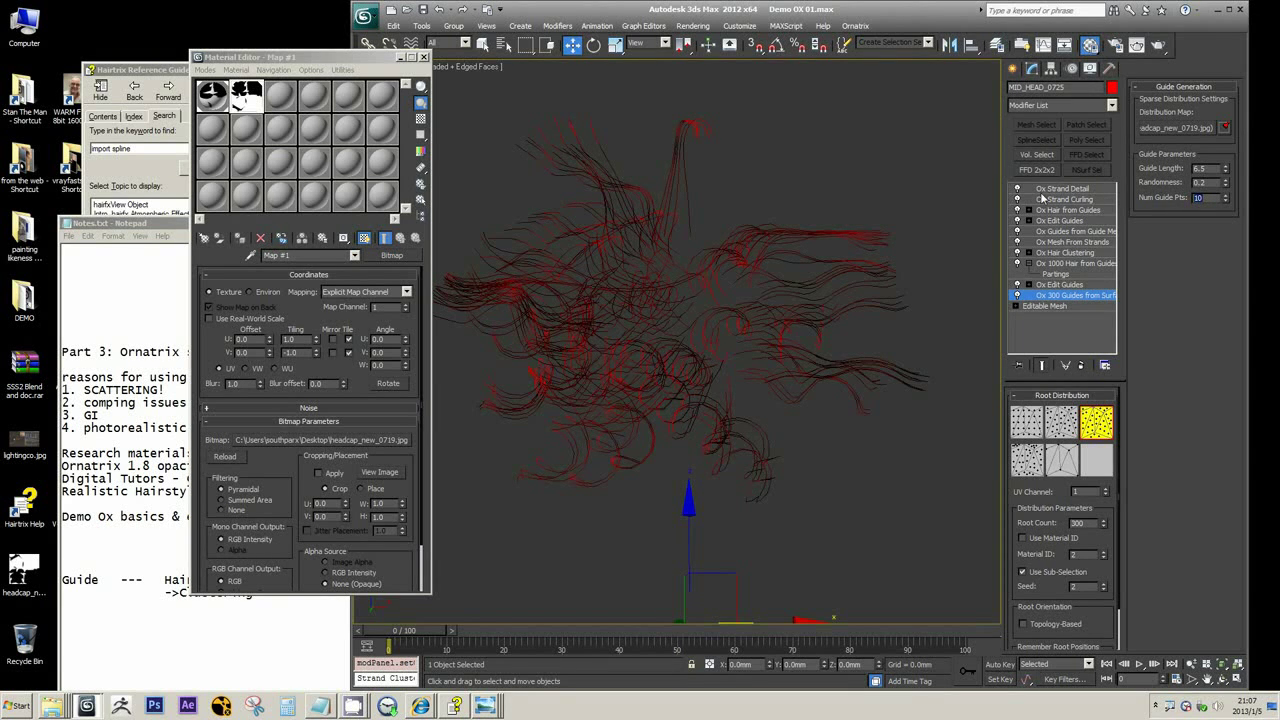
scroll(820, 403, "up", 5)
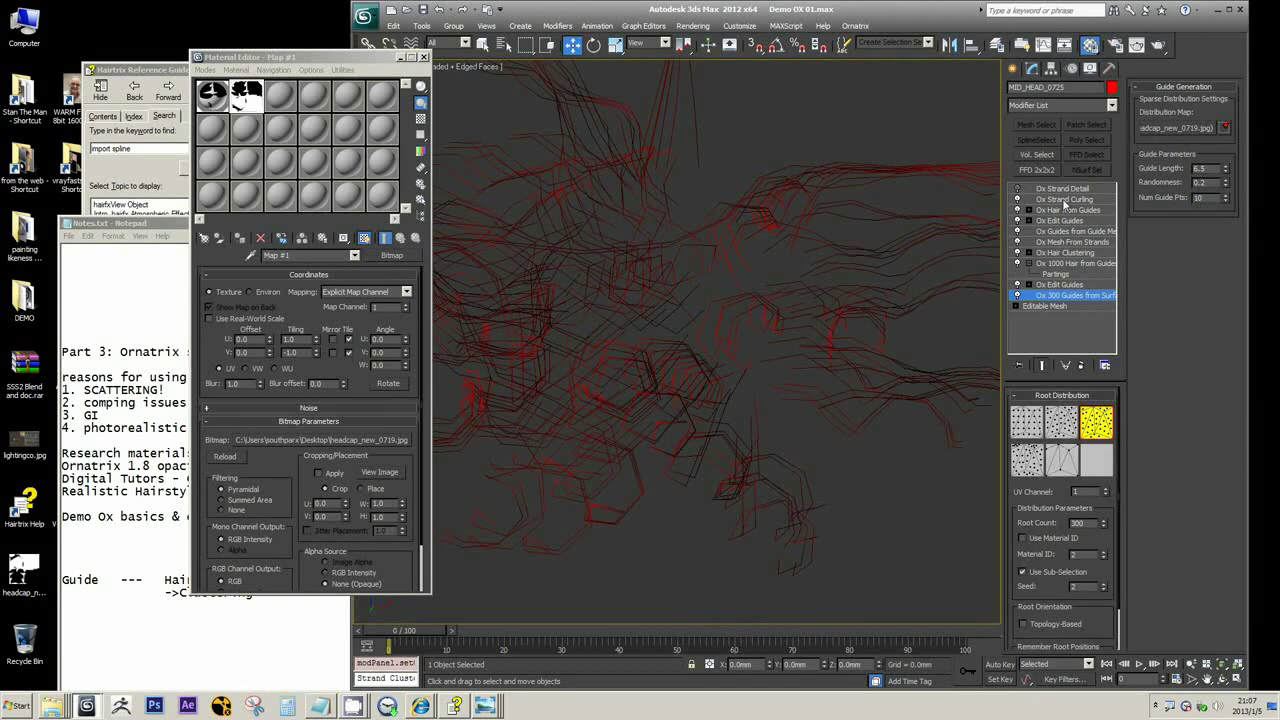
left_click(1064, 189)
double_click(1075, 423)
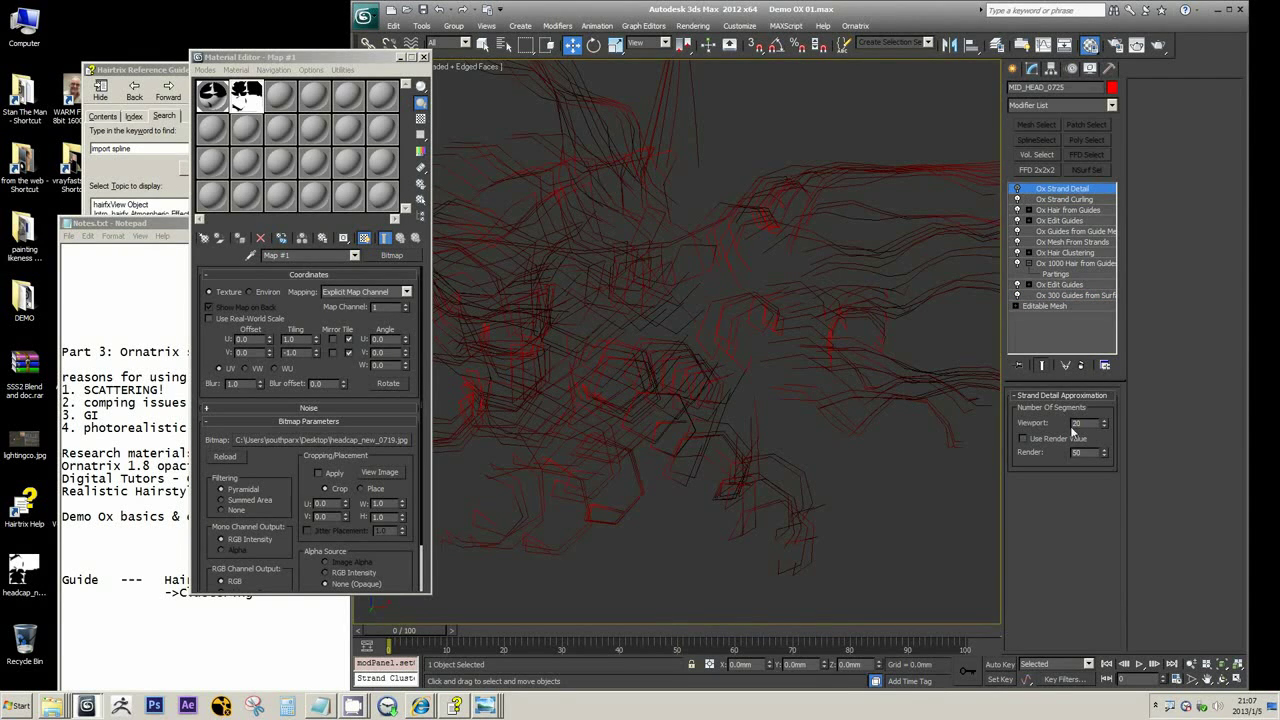
double_click(1075, 453)
left_click(1017, 189)
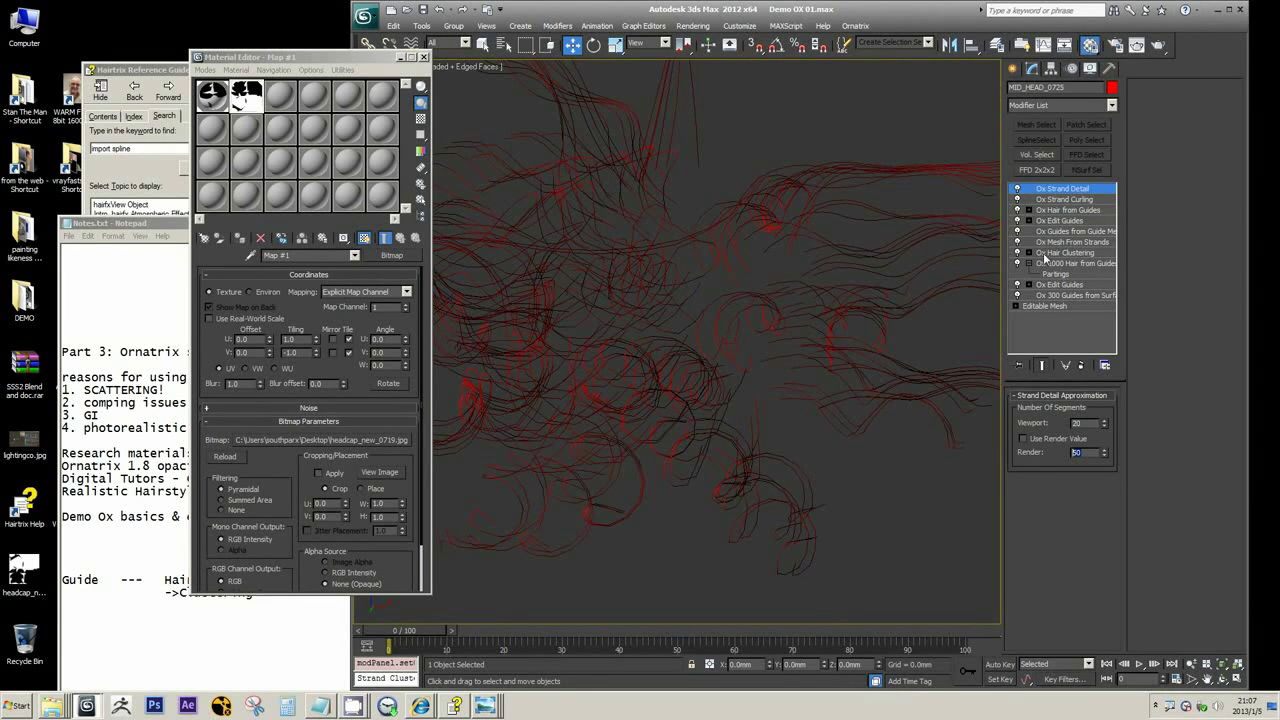
scroll(882, 282, "down", 8)
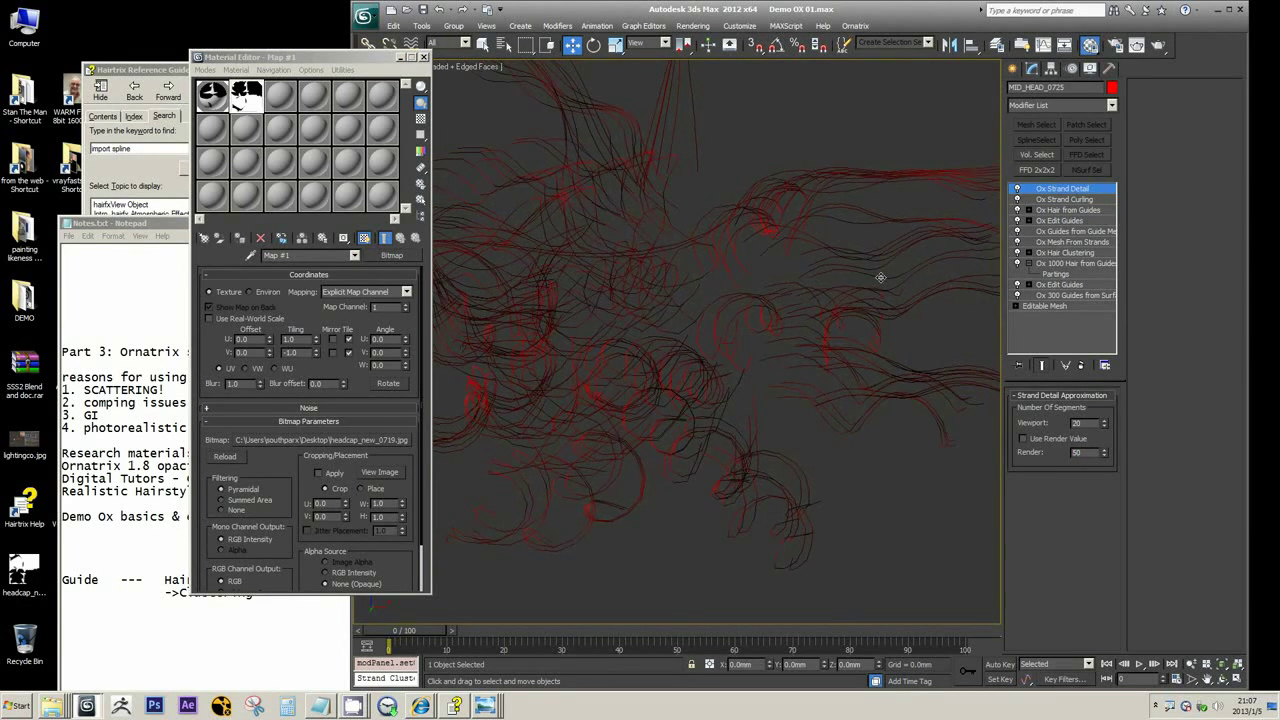
scroll(633, 327, "up", 10)
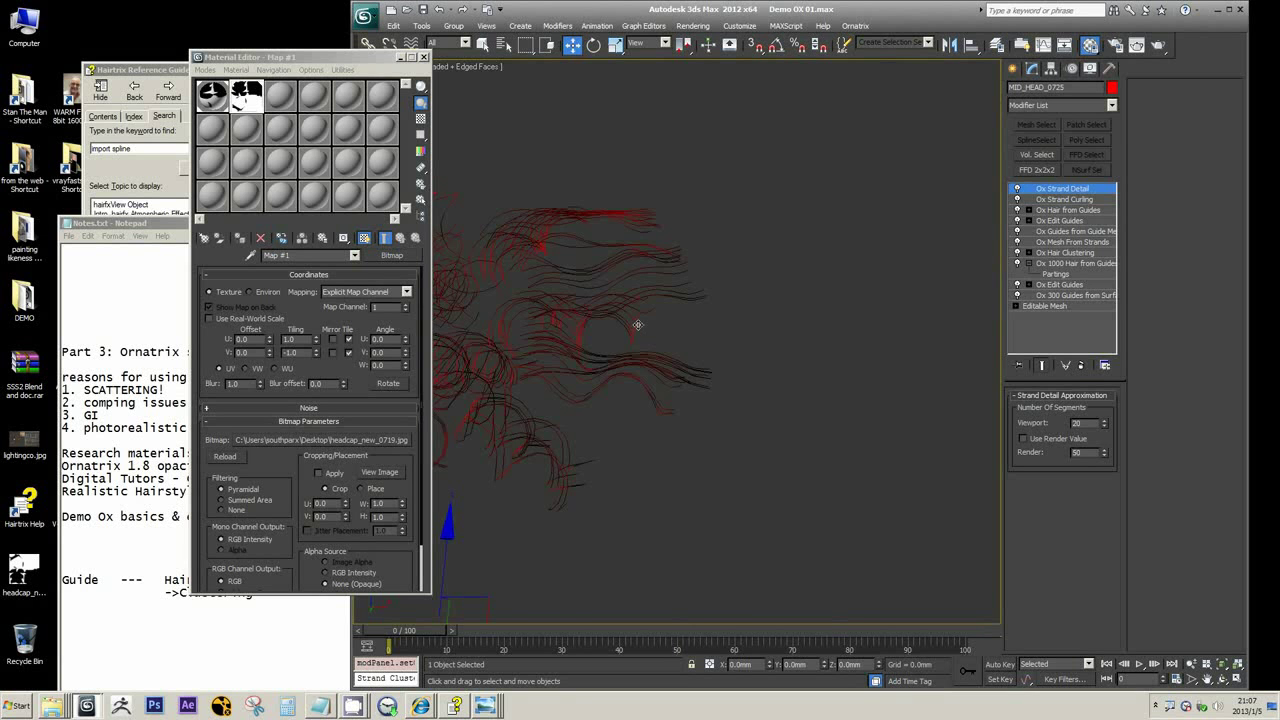
- Move Ox Strand Detail beneath Ox Strand Curling in the modifier stack and set its viewport segments to 50
middle_click_drag(636, 327, 706, 319)
left_click_drag(1079, 190, 1077, 210)
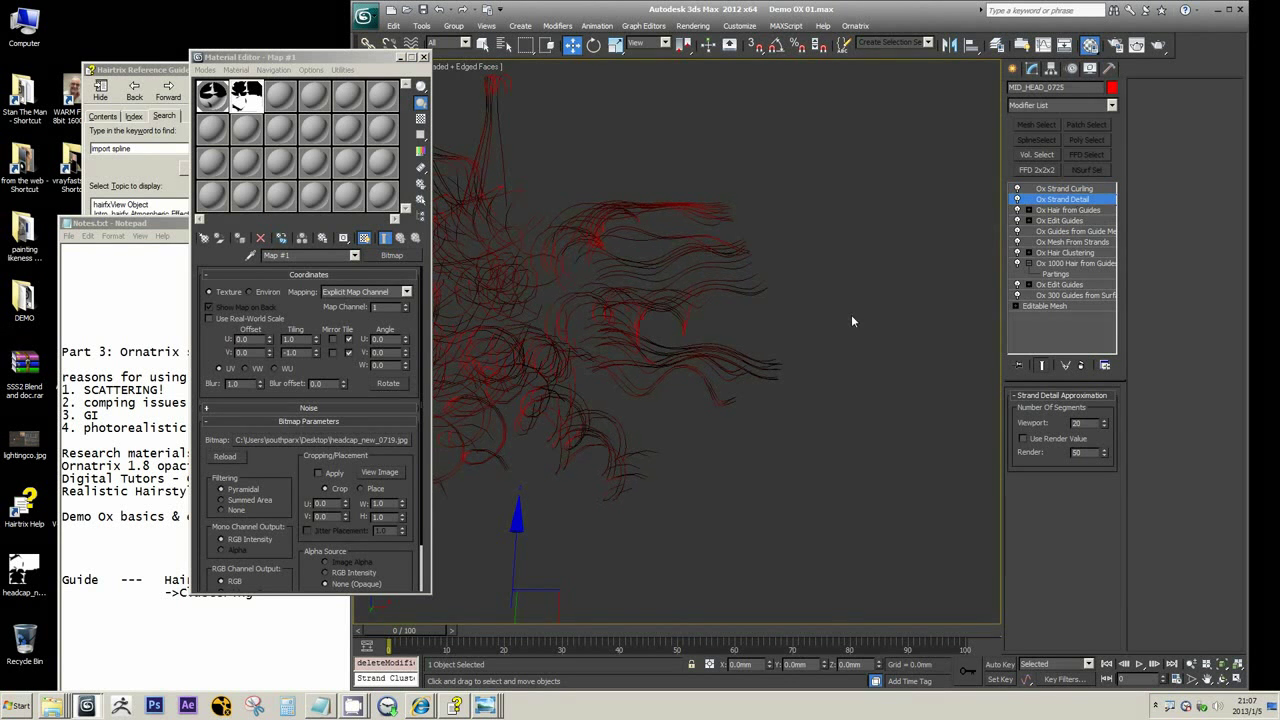
double_click(1083, 426)
key("Return")
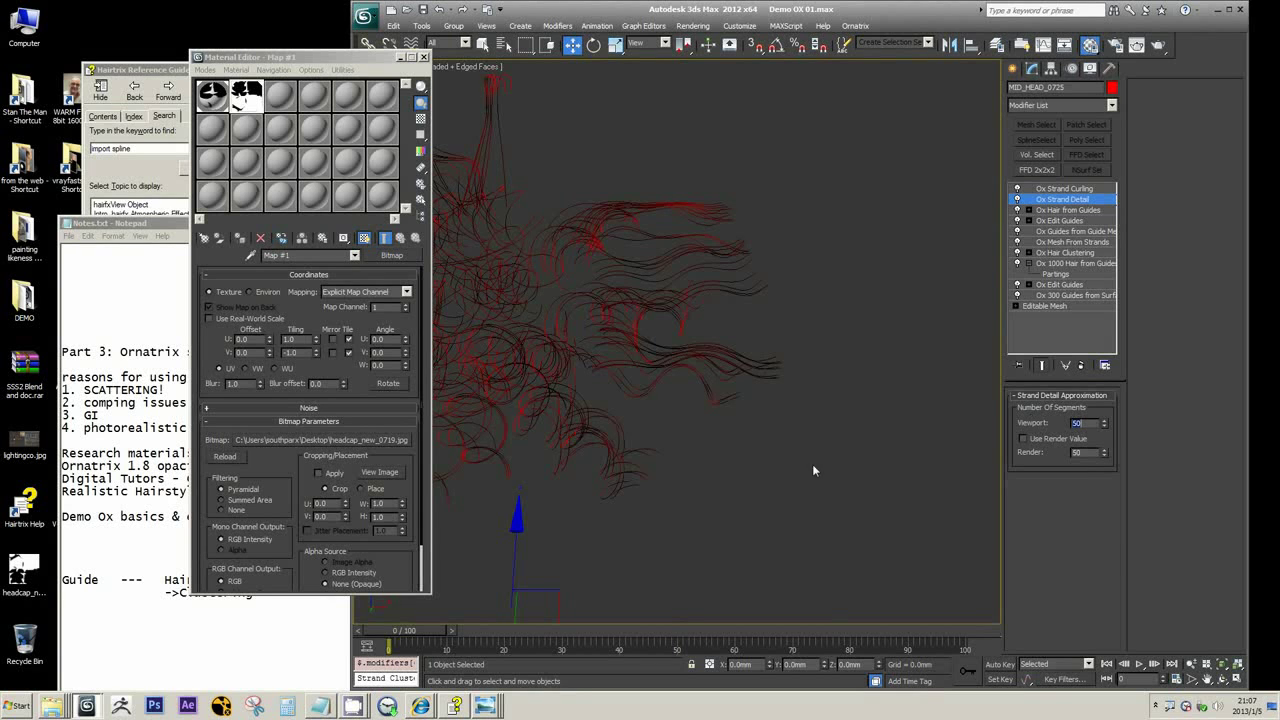
- Examine the smoothness of the curled strands up close and from a distance with Ox Strand Detail beneath Ox Strand Curling
mouse_move(655, 446)
middle_mouse_down("alt")
mouse_move(549, 406)
mouse_move(635, 463)
mouse_move(643, 432)
middle_mouse_up("alt")
scroll(642, 430, "down", 5)
scroll(677, 349, "up", 4)
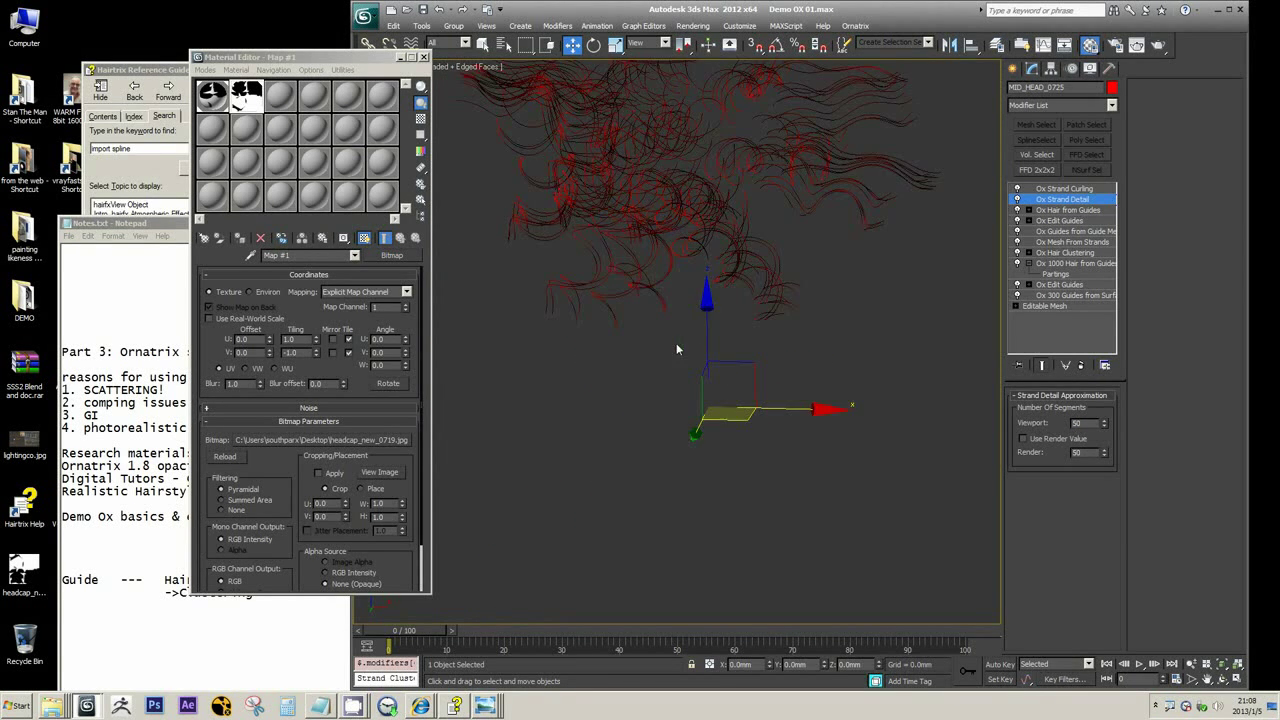
scroll(687, 342, "up", 3)
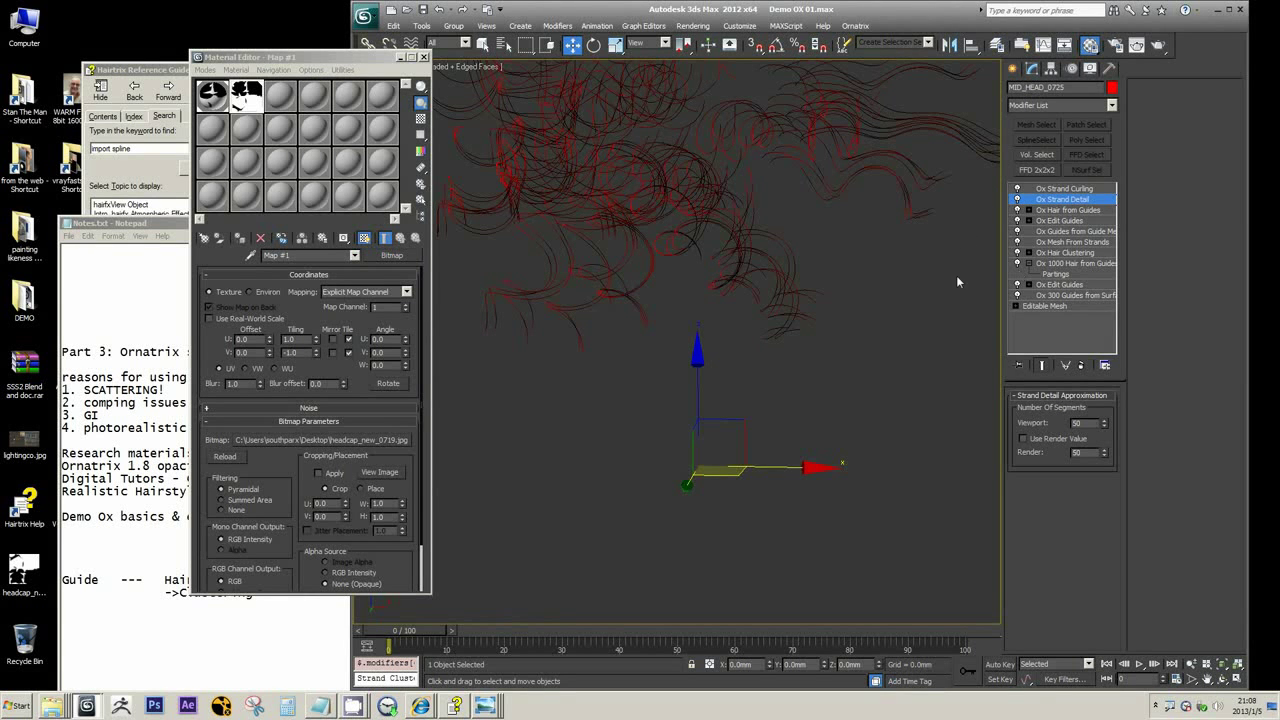
middle_click_drag(842, 438, 823, 474)
scroll(824, 470, "down", 5)
middle_click_drag(740, 268, 706, 354)
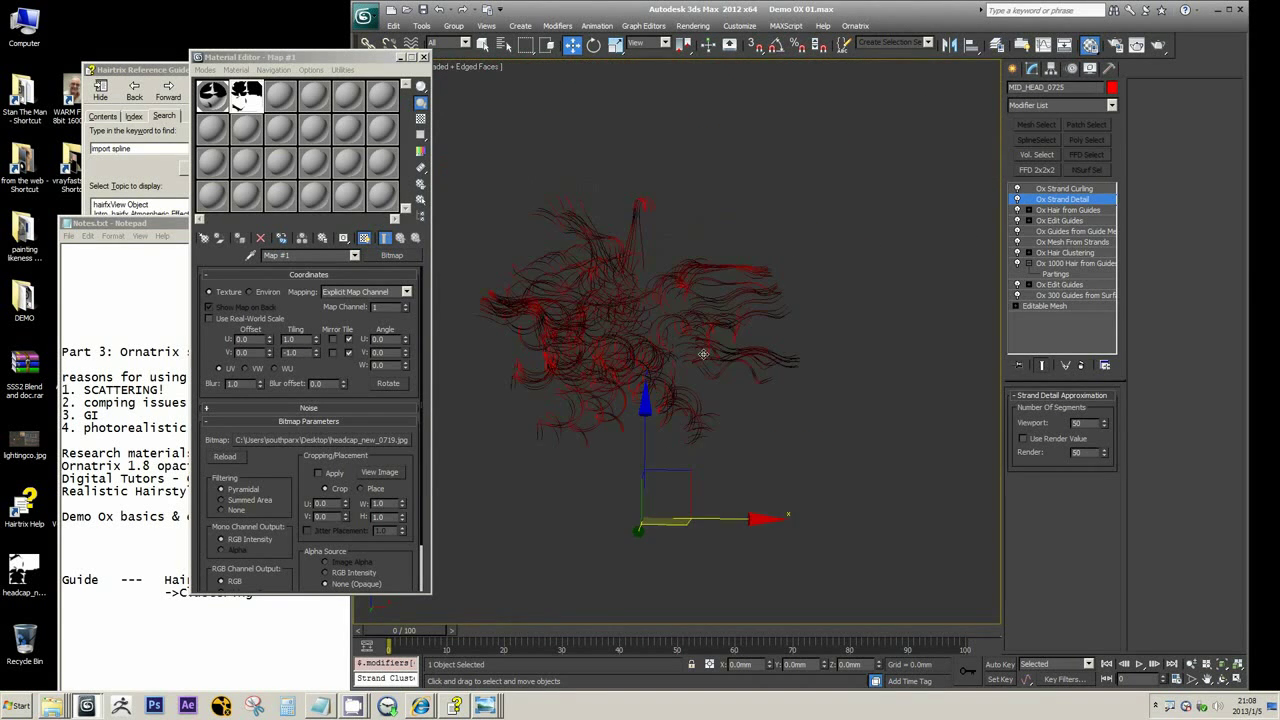
scroll(706, 336, "up", 4)
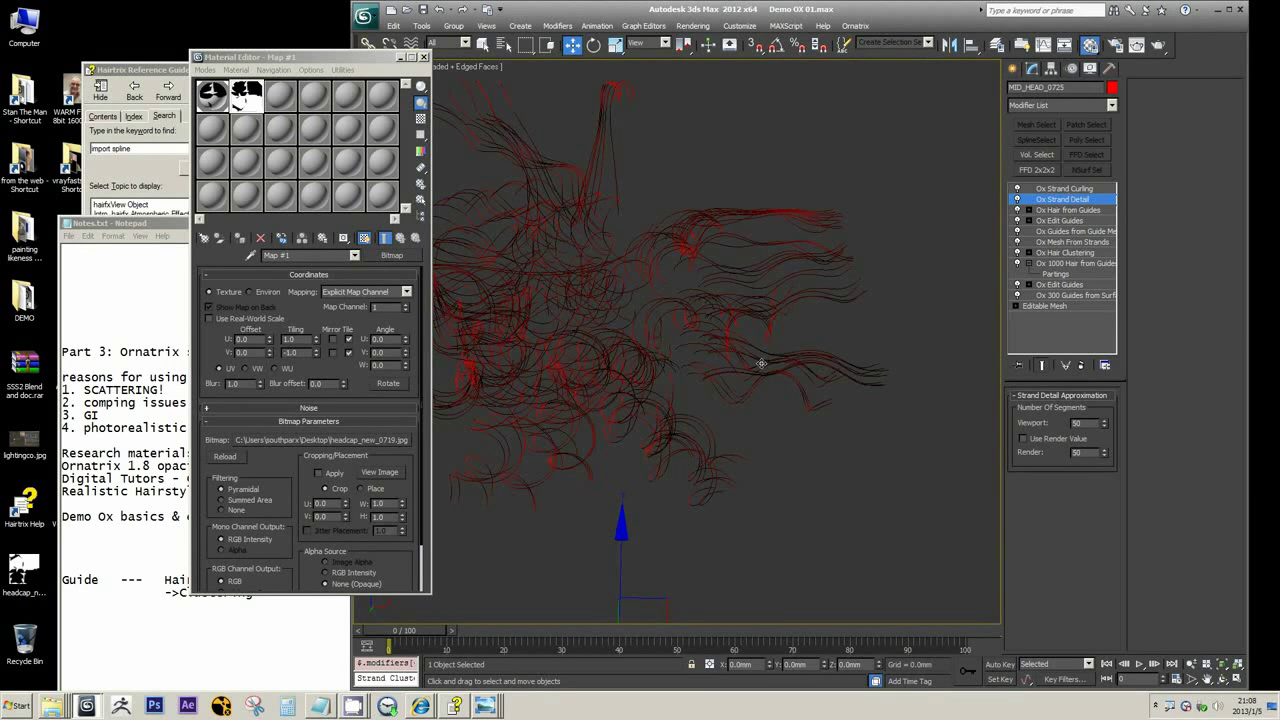
middle_click_drag(760, 364, 782, 340)
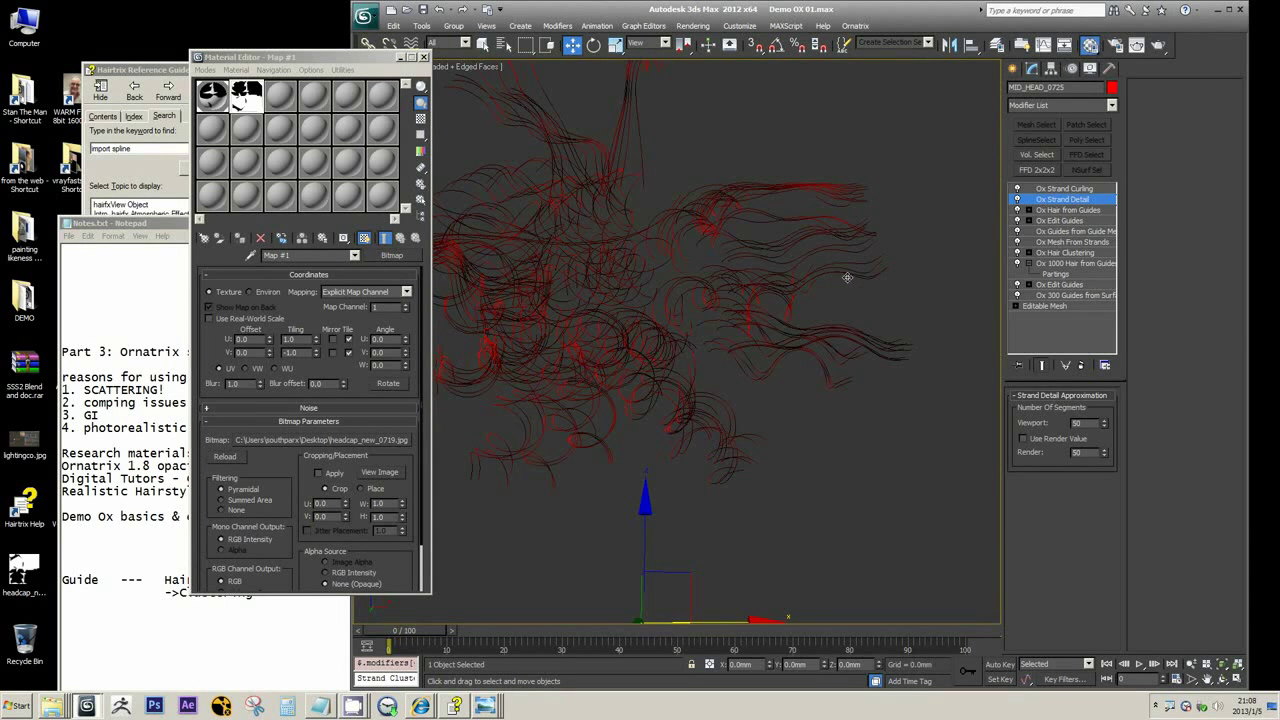
- Try 30 viewport segments on the Ox Strand Detail beneath Ox Strand Curling, and then set them to 20
left_click(1068, 199)
left_click(1071, 190)
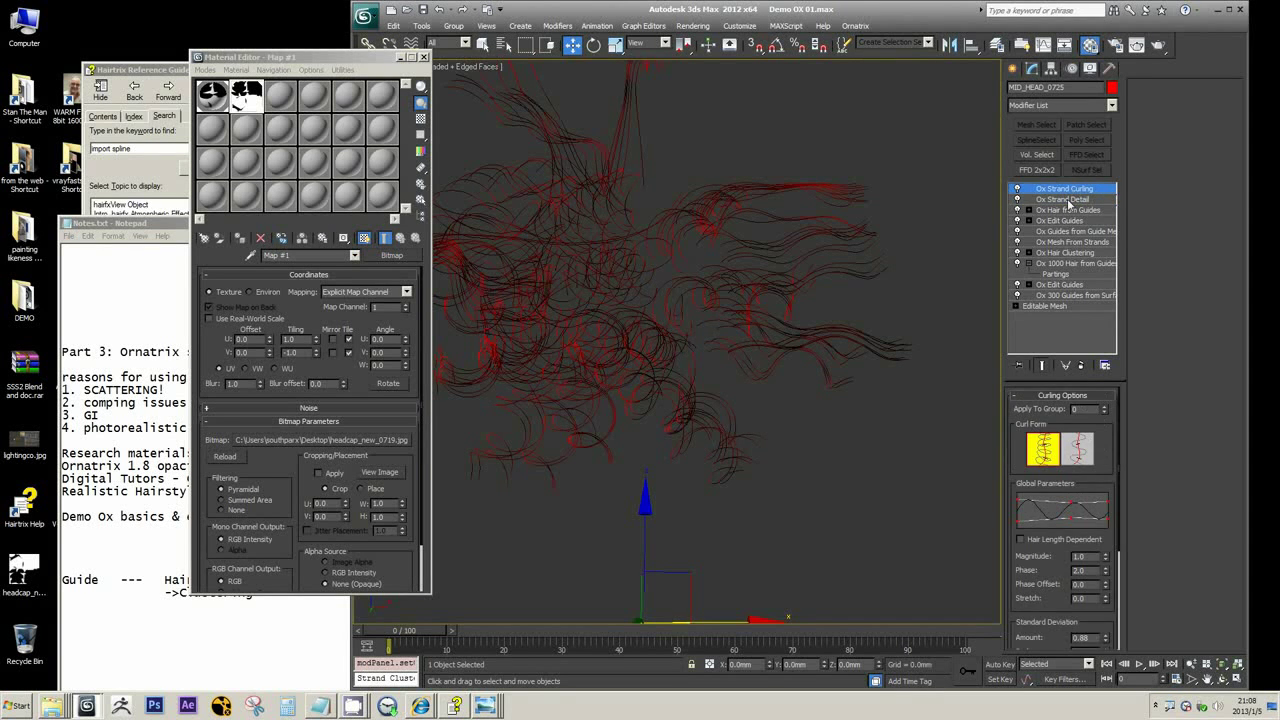
left_click(1068, 200)
type("30")
key("Return")
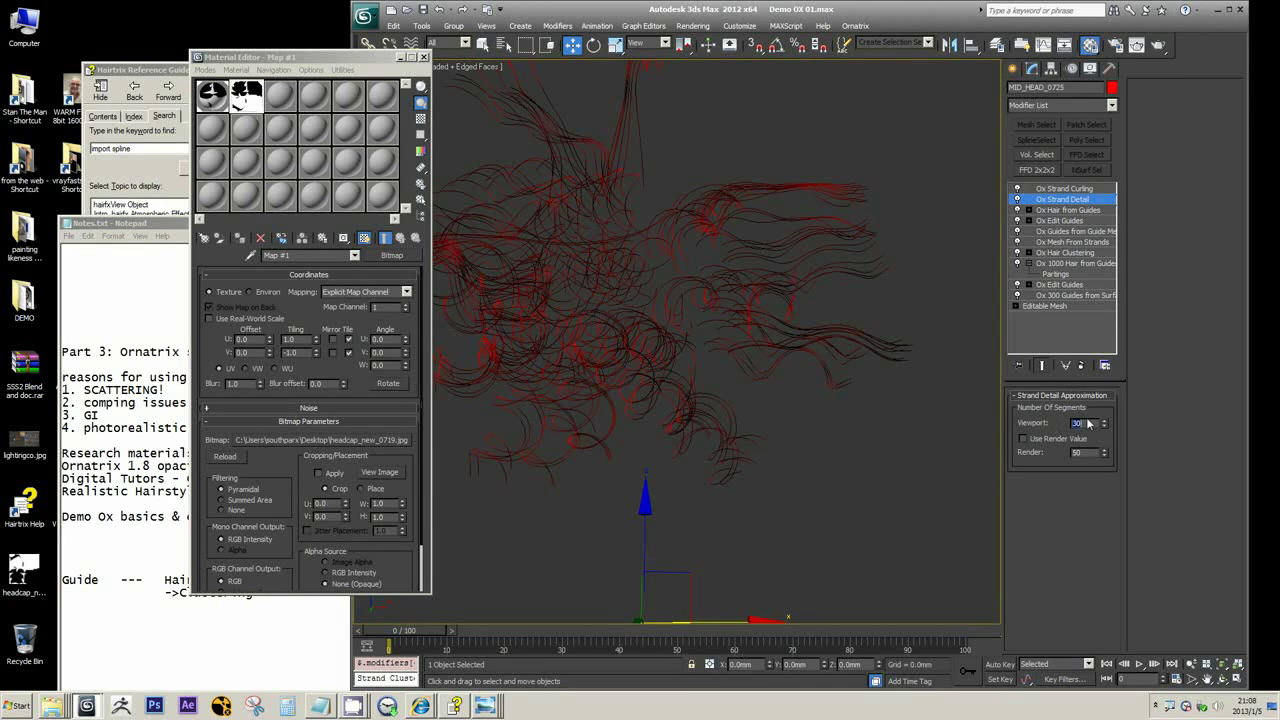
type("20")
key("Return")
- Add a second Ox Strand Detail modifier above Ox Strand Curling at the top of the stack
left_click(1080, 188)
left_click(1111, 105)
scroll(1050, 392, "down", 5)
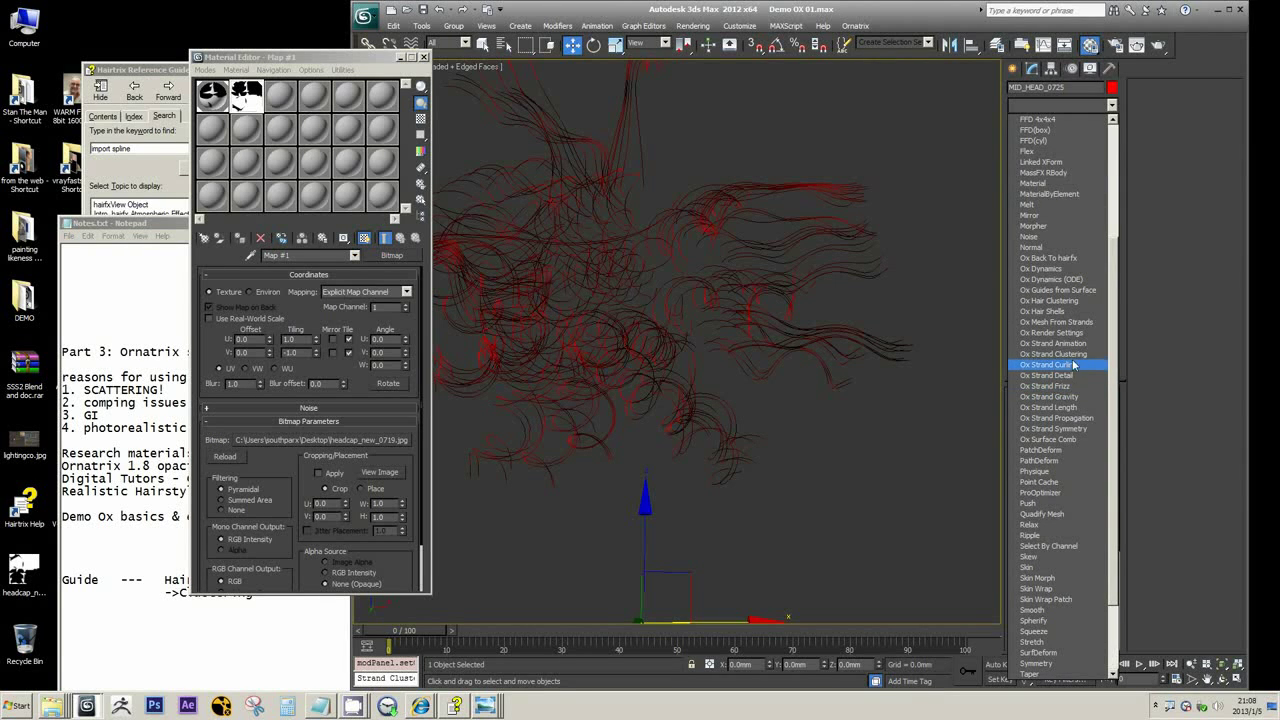
left_click(1070, 376)
- Rename the topmost Ox Strand Detail modifier to "Ox Strand Detail 50"
right_click(1077, 189)
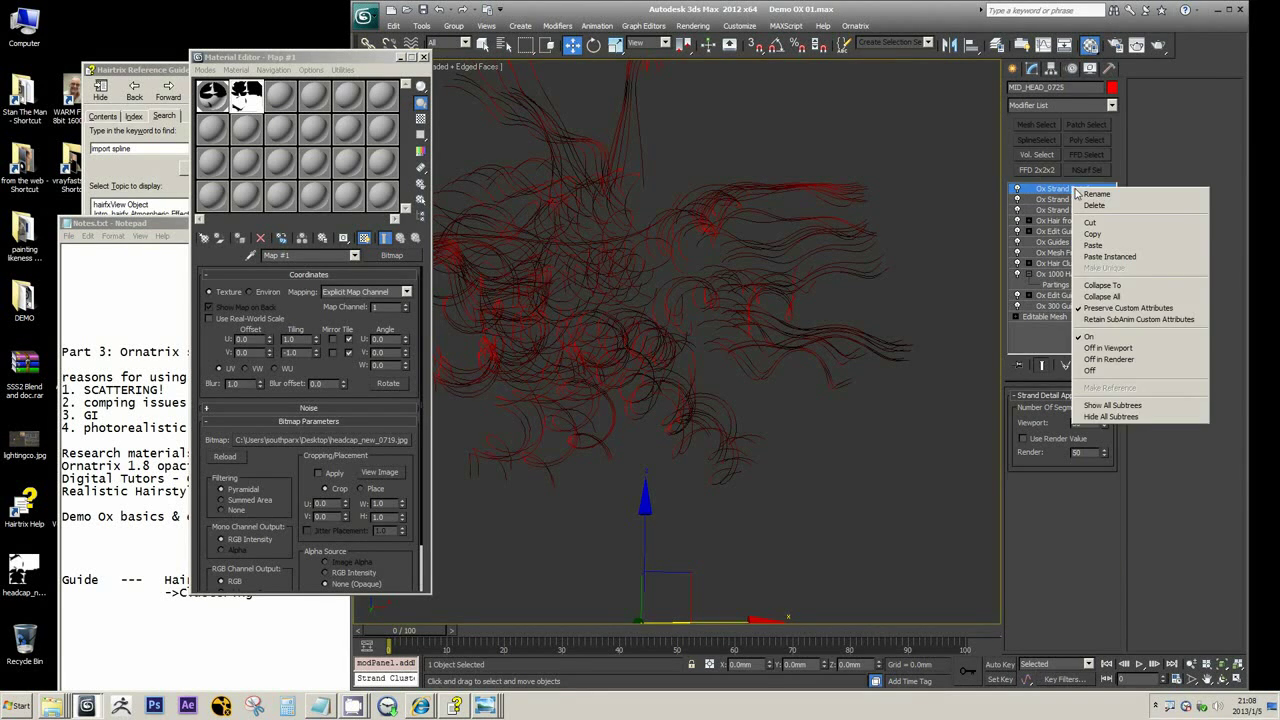
left_click(1096, 193)
type("5")
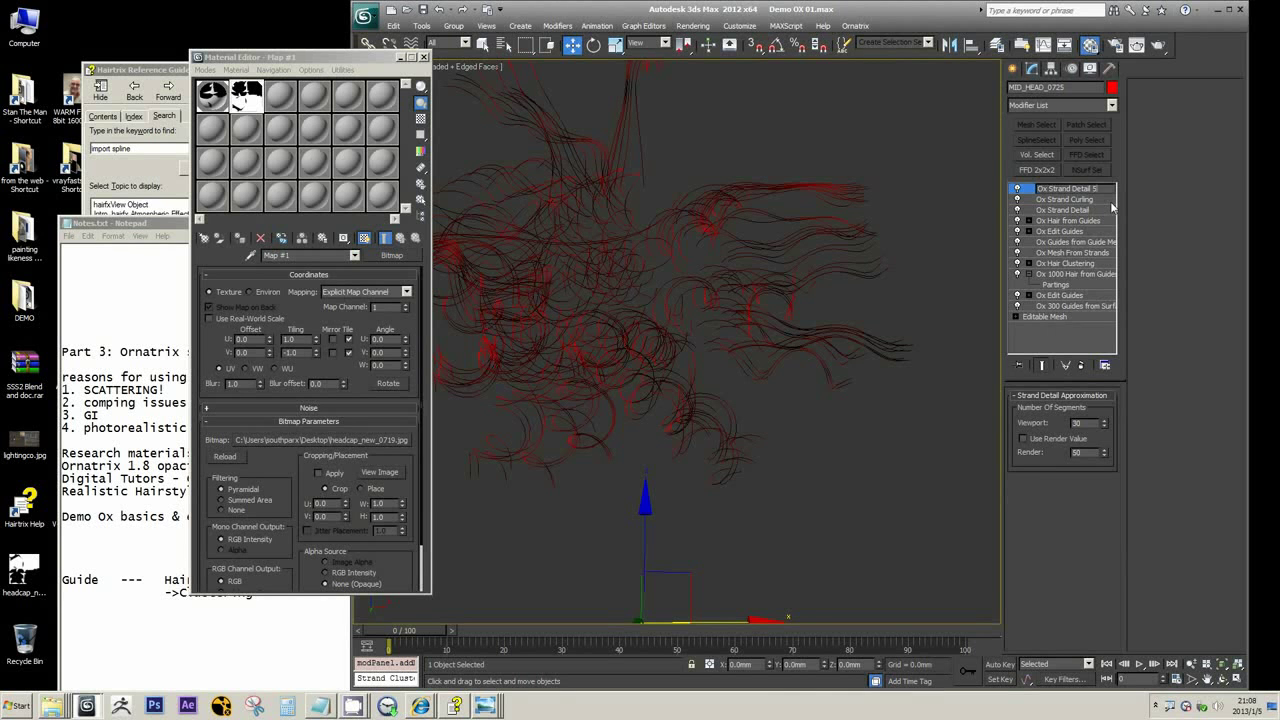
type("0")
key("Return")
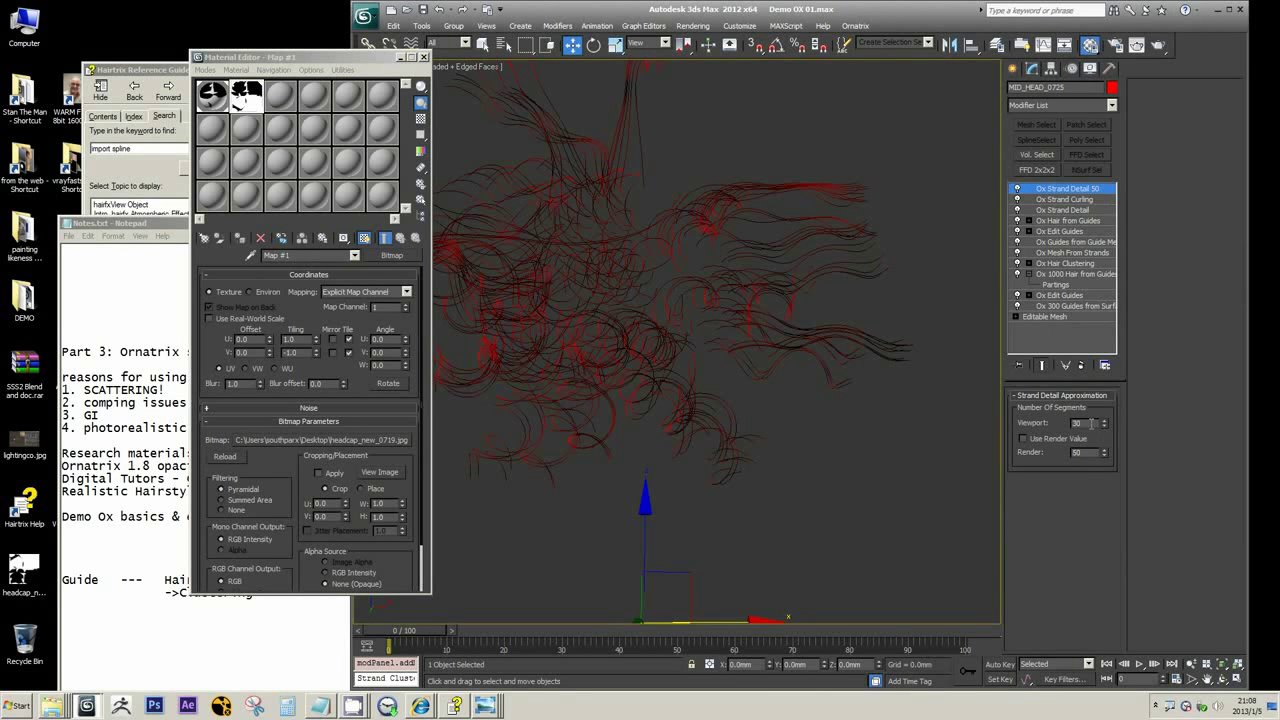
- Rename the Ox Strand Detail modifier below Ox Strand Curling as "Ox Strand Detail 30"
left_click_drag(1090, 428, 1056, 424)
left_click(1068, 211)
right_click(1083, 213)
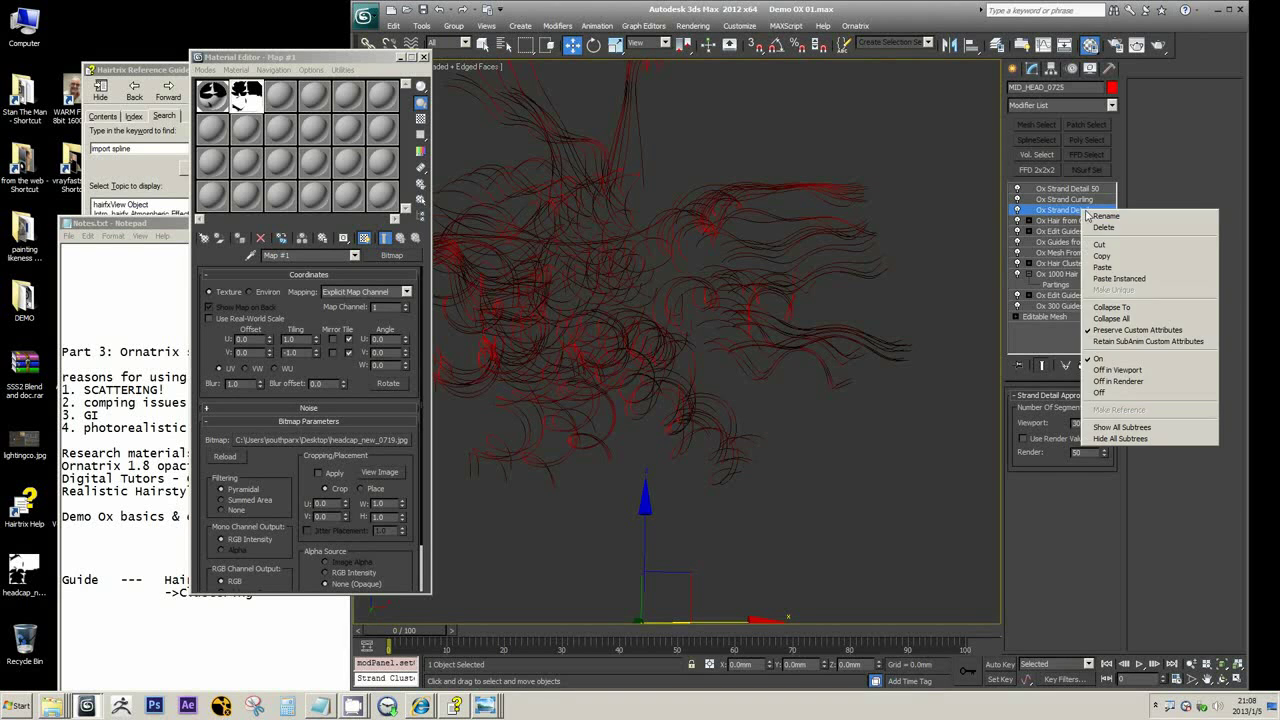
left_click(1102, 219)
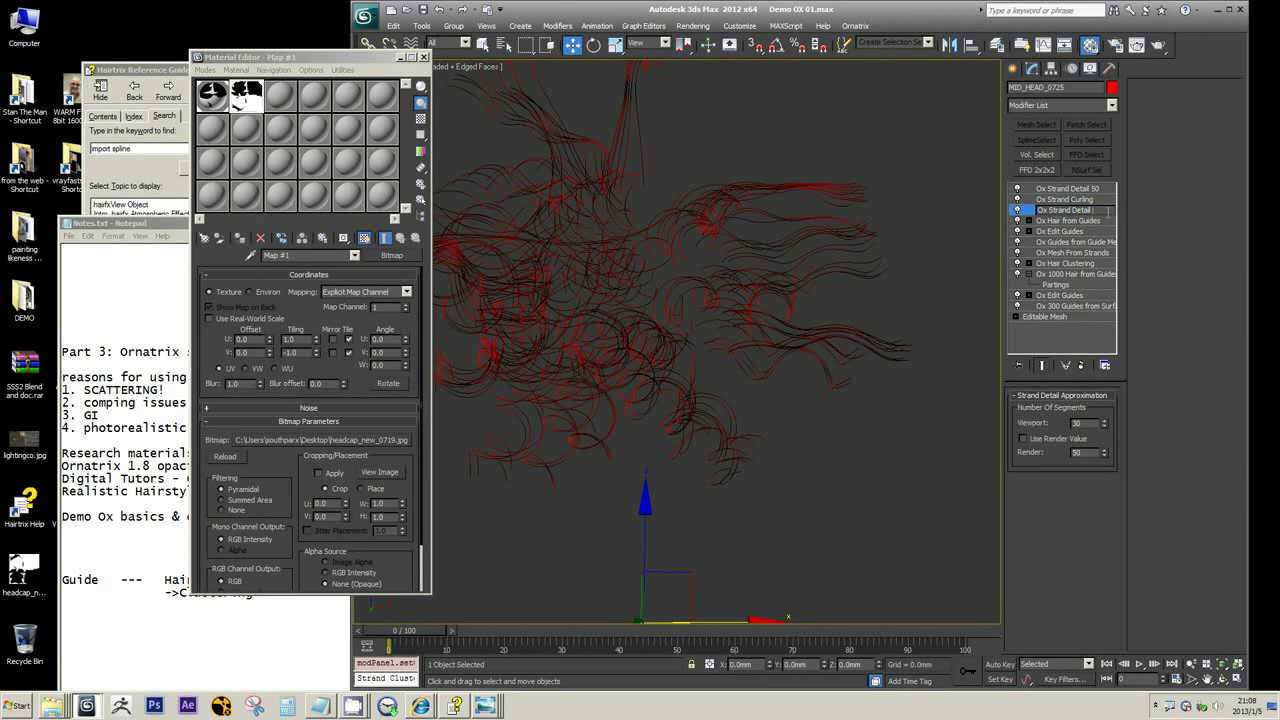
type("30")
key("Return")
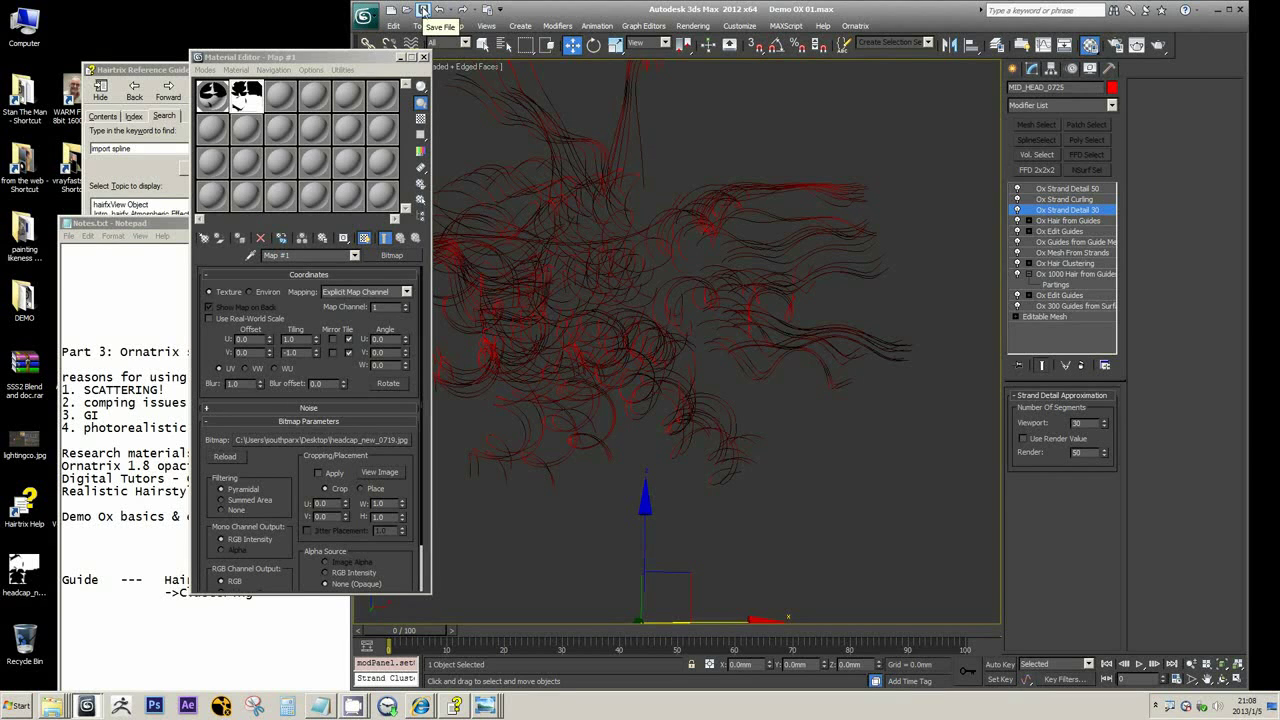
- Save the scene over the existing Demo OX 01.max in the DEMO folder
left_click(424, 11)
left_click(366, 16)
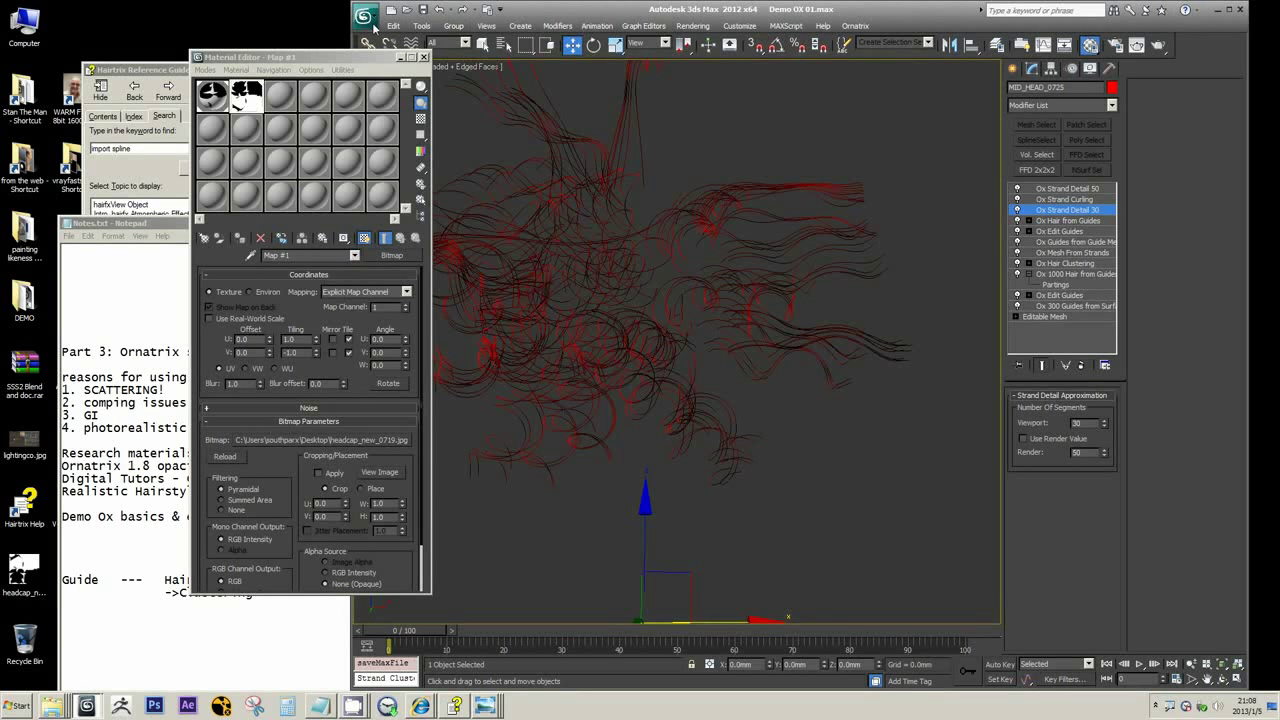
left_click(397, 168)
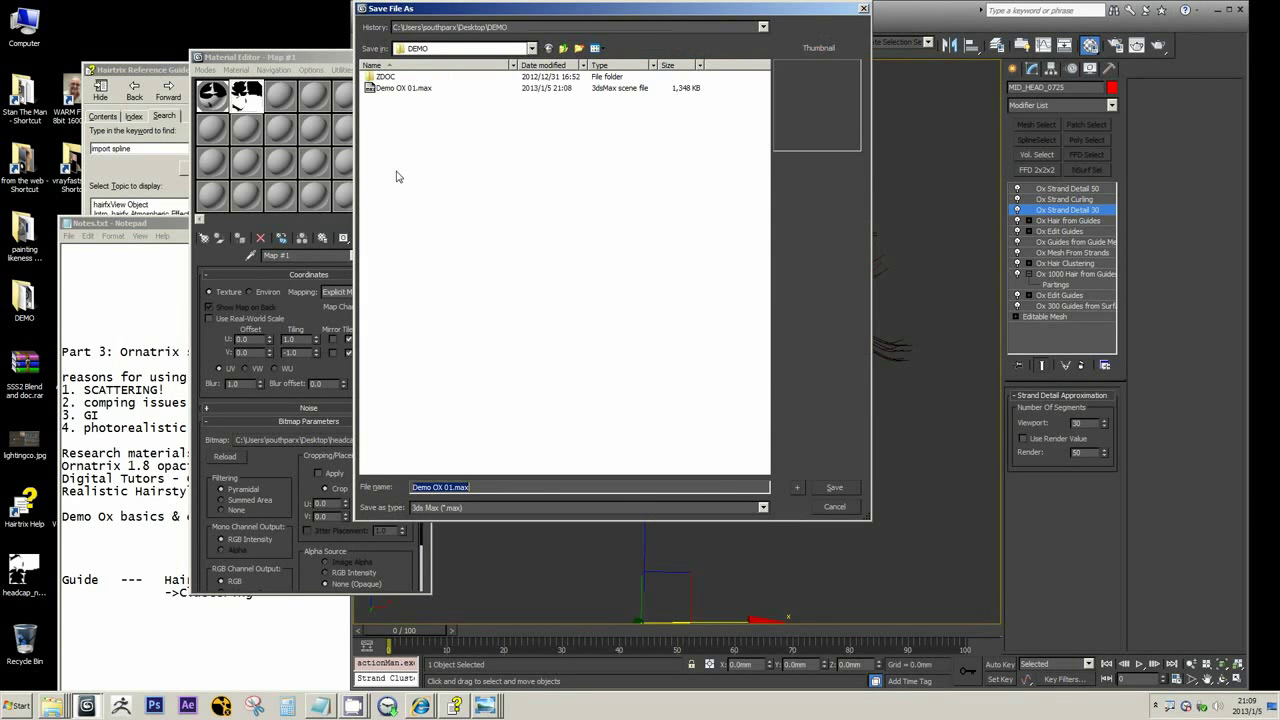
left_click(443, 50)
left_click(420, 64)
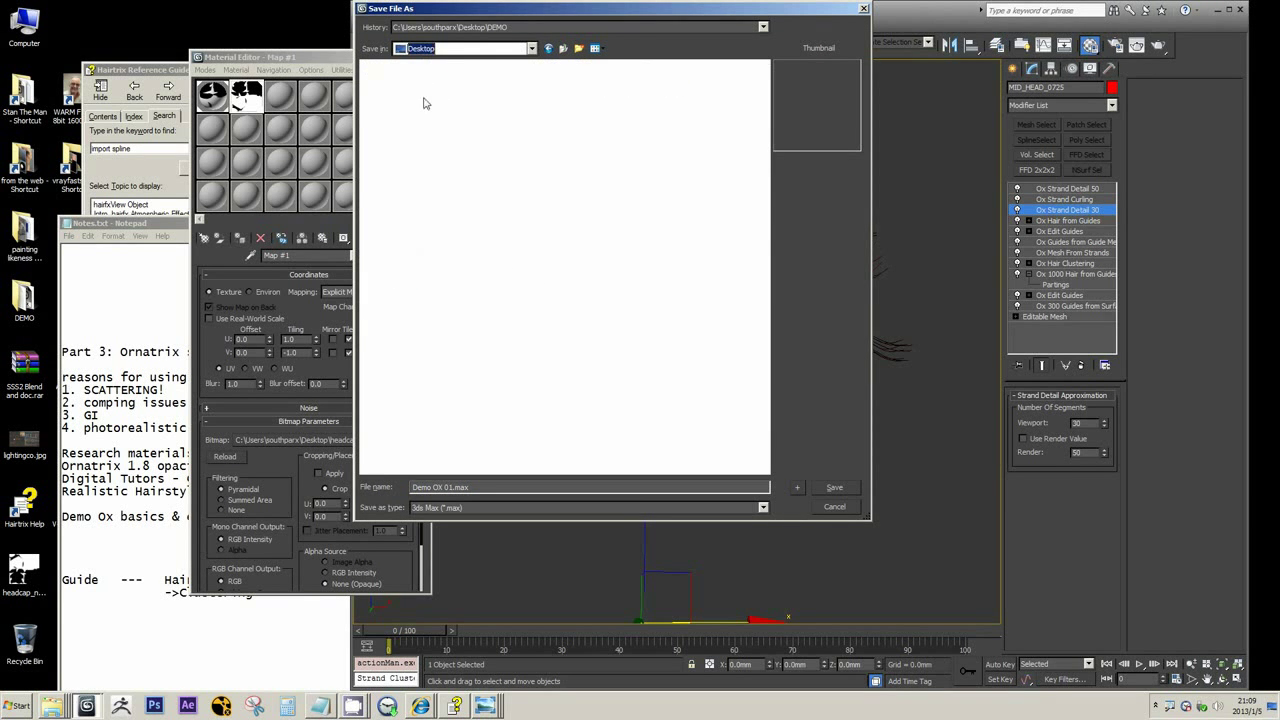
left_click(649, 117)
double_click(640, 117)
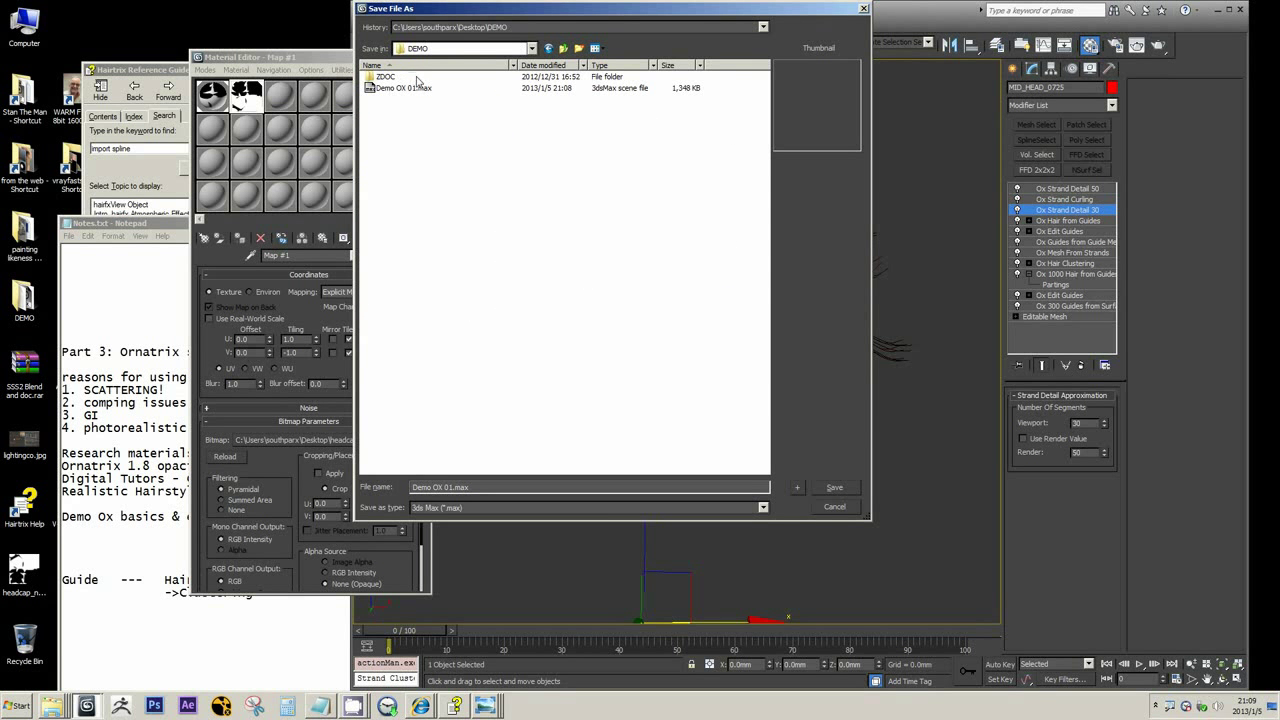
left_click(390, 90)
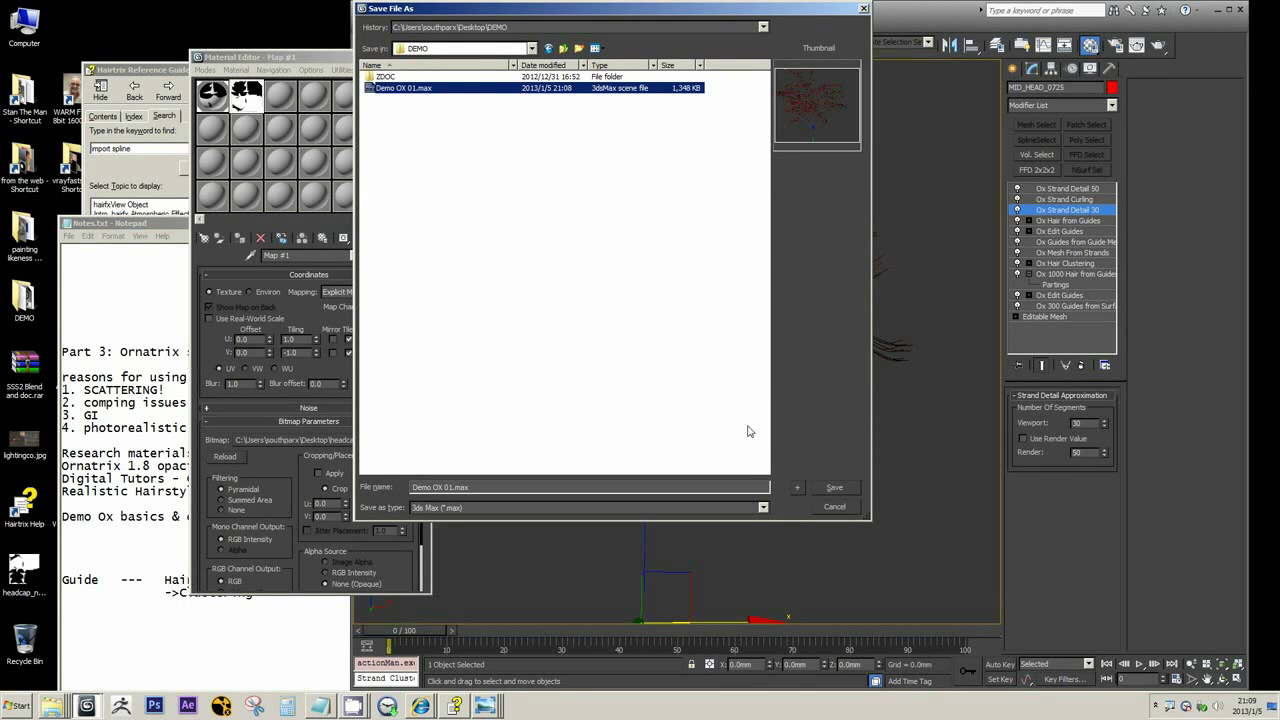
left_click(830, 487)
left_click(687, 394)
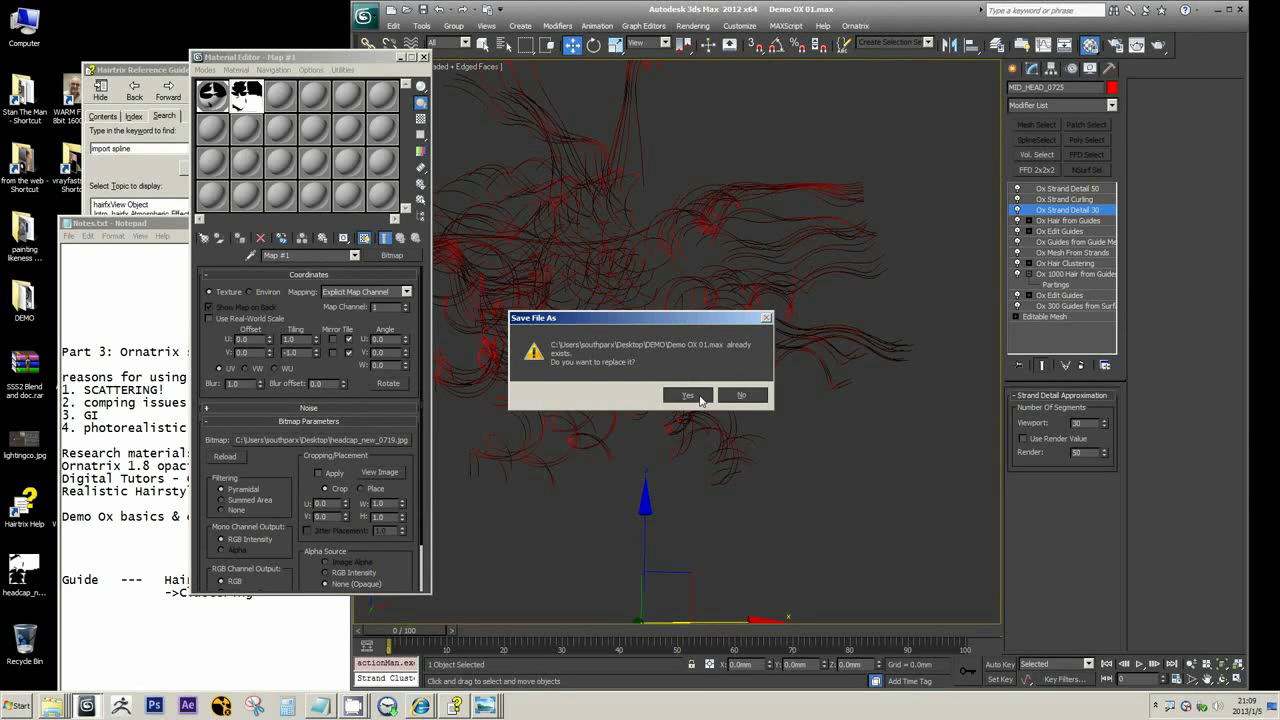
- Add an Ox Strand Frizz modifier directly above Ox Strand Curling and inspect the hair from several views
left_click(1072, 200)
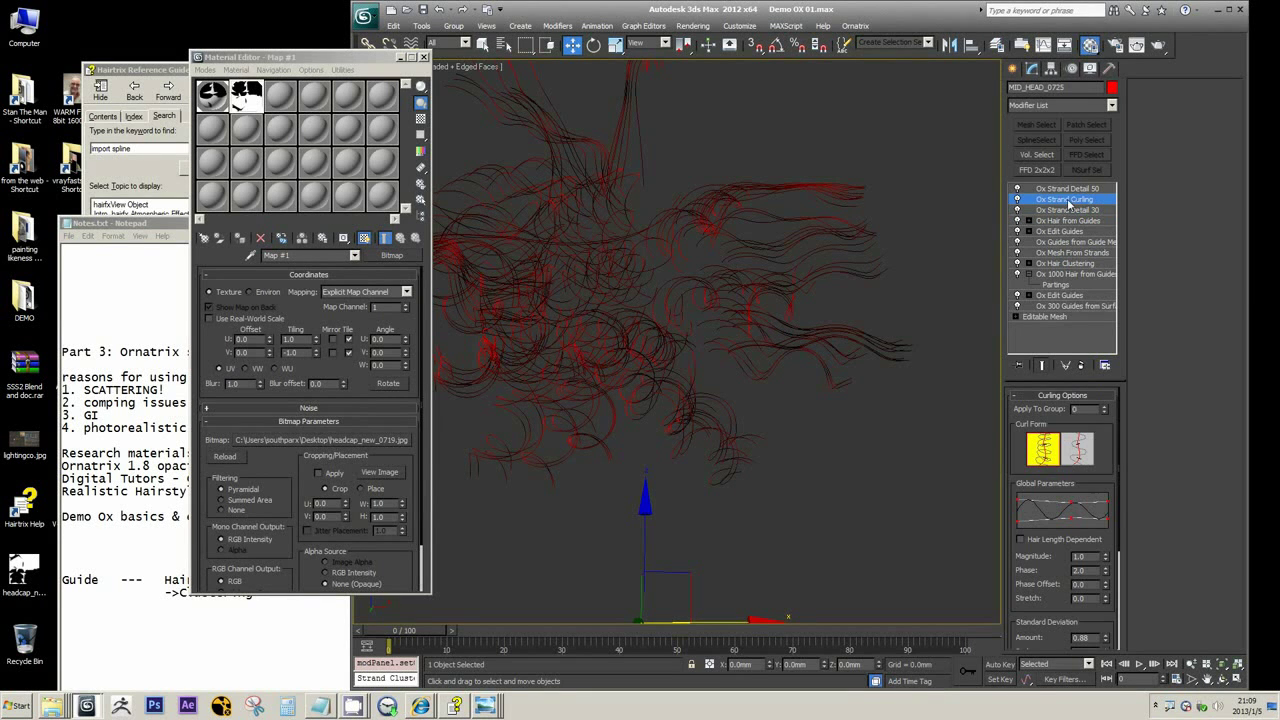
left_click(1111, 106)
scroll(1118, 184, "down", 3)
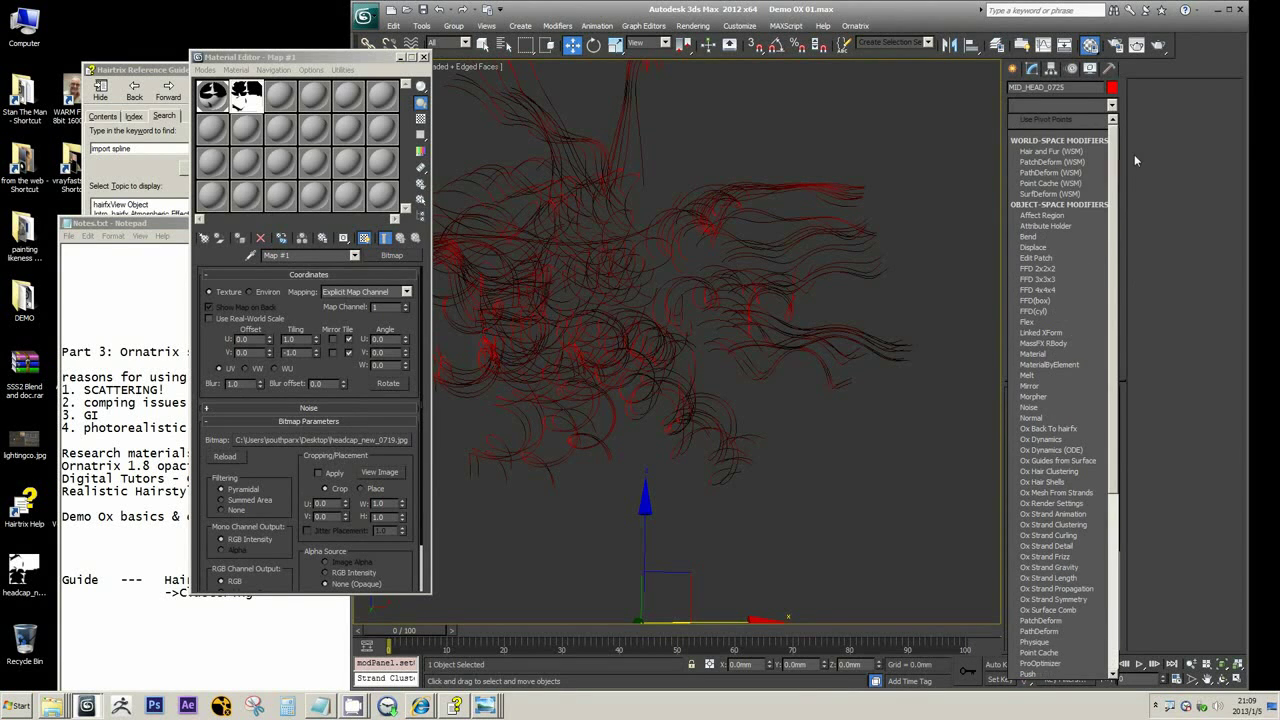
scroll(1119, 400, "down", 1)
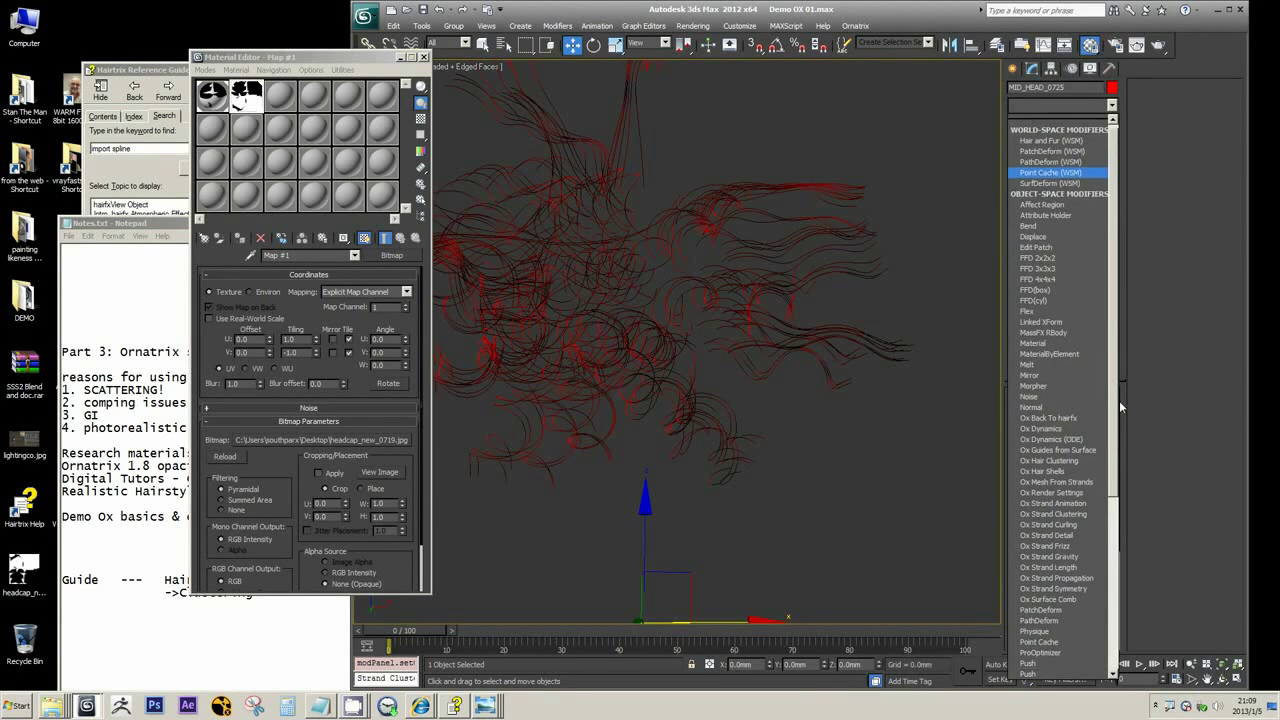
scroll(1119, 400, "down", 5)
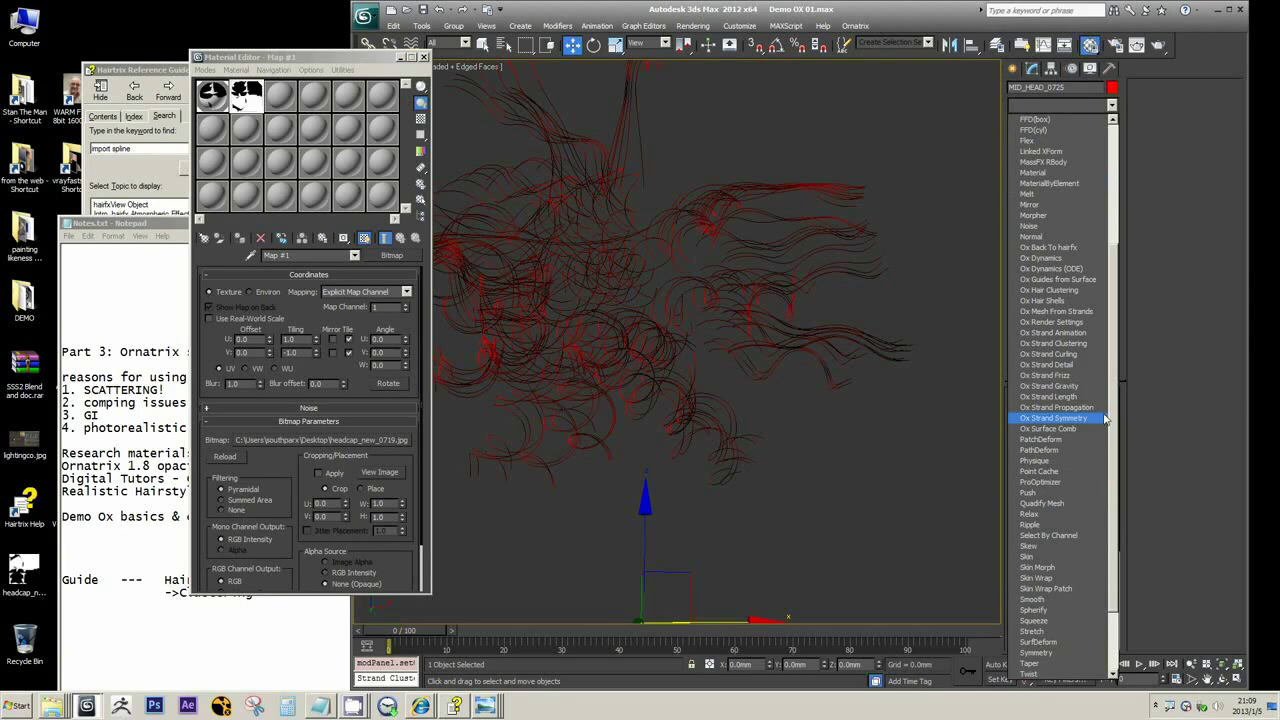
left_click(1064, 376)
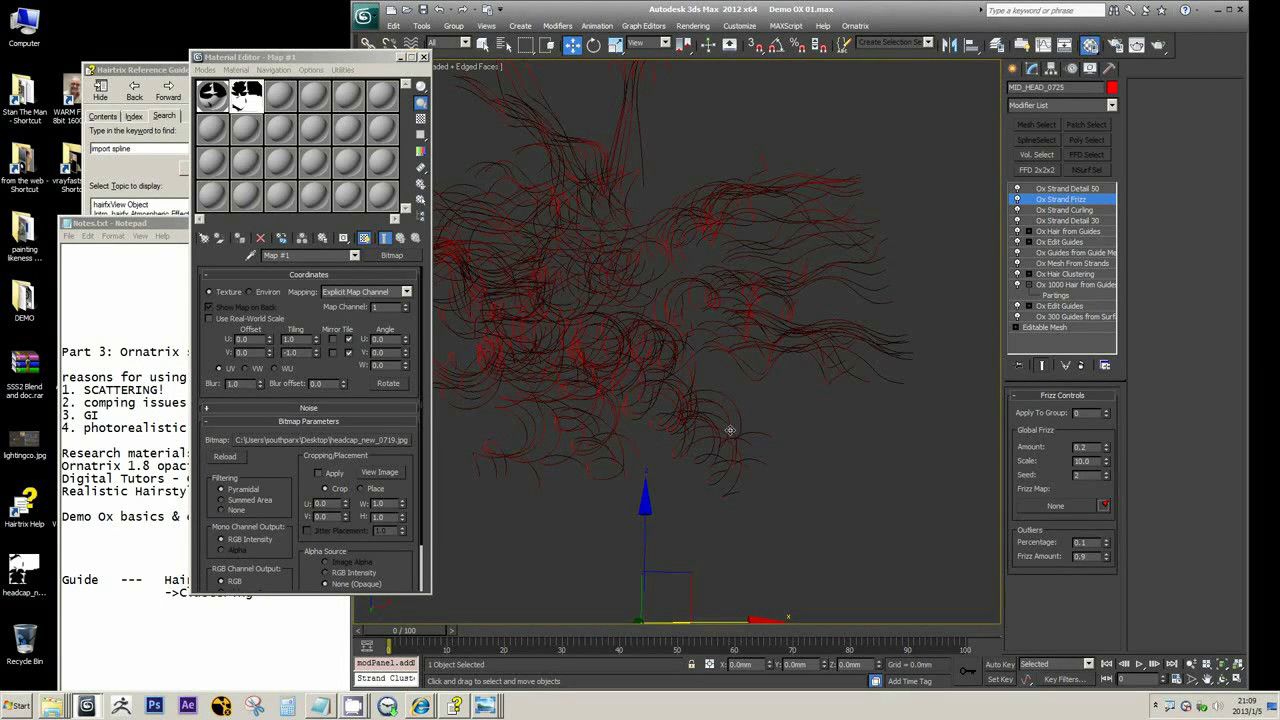
middle_click_drag(800, 361, 836, 325)
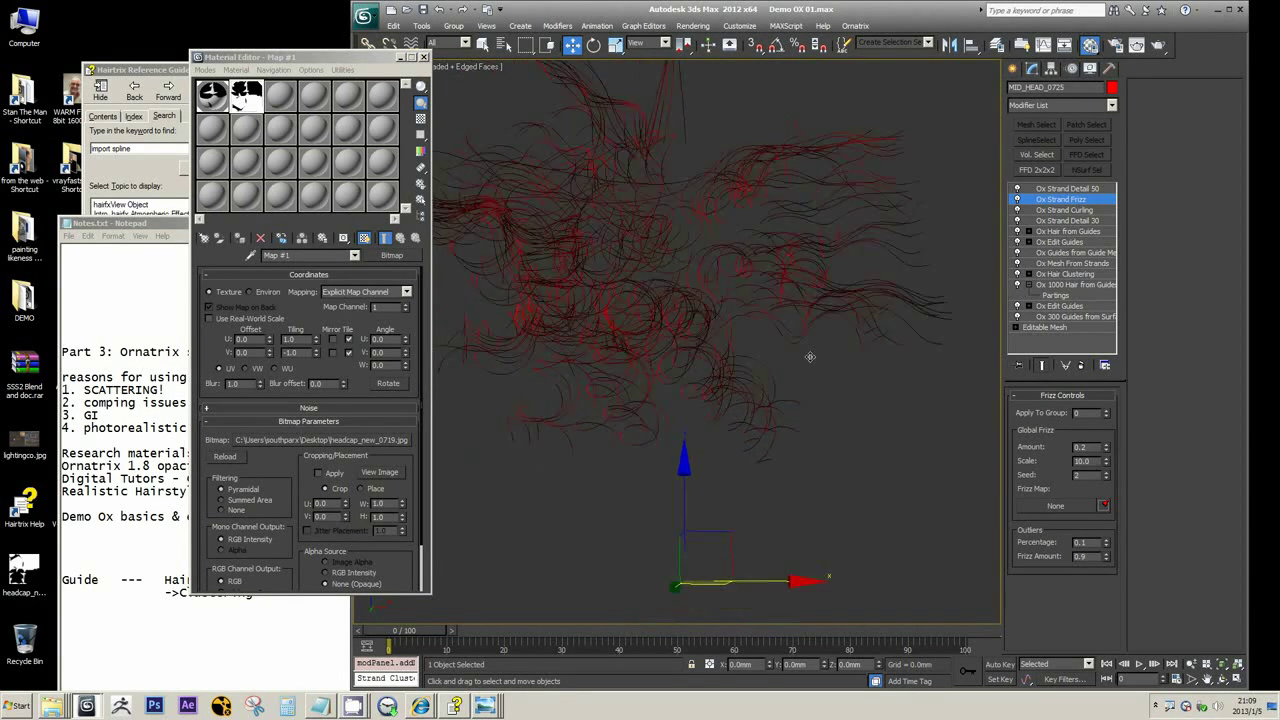
scroll(808, 360, "down", 5)
scroll(808, 360, "up", 6)
middle_click_drag(541, 268, 558, 299, "alt")
scroll(562, 304, "down", 3)
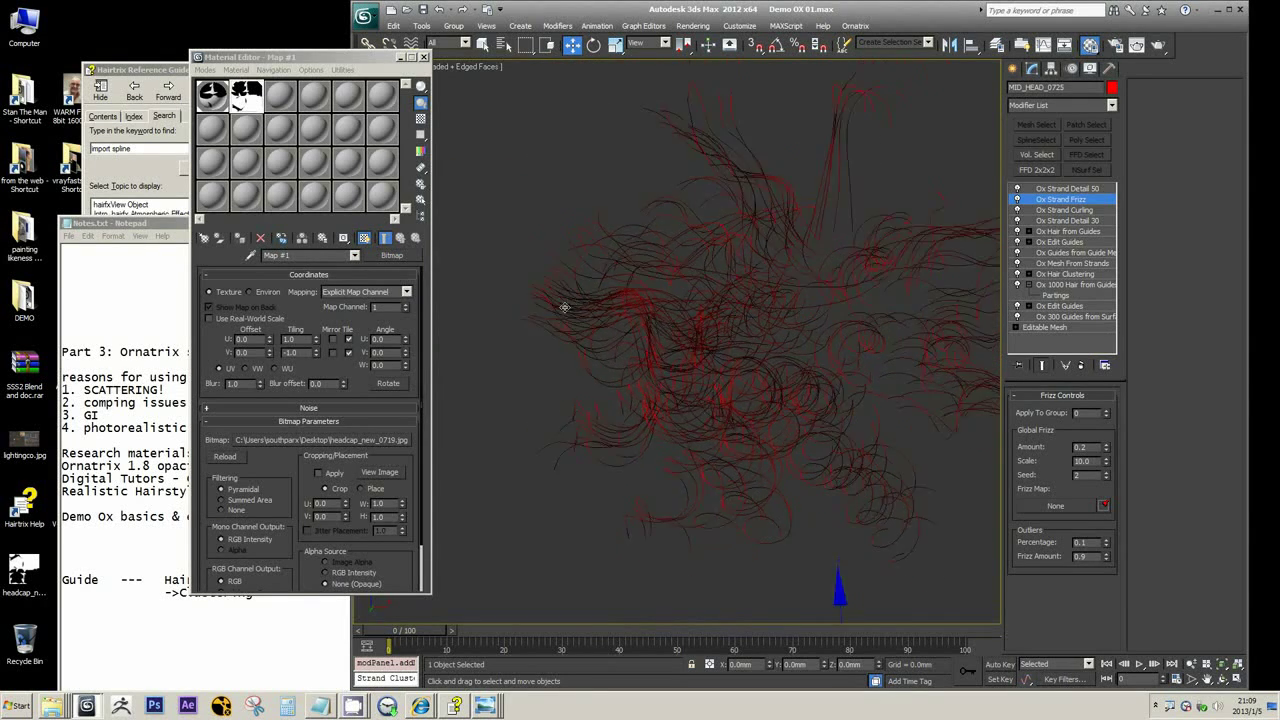
- Switch to the Hairtrix Reference Guide and search it for "frizz"
left_click(456, 706)
left_click_drag(132, 149, 25, 158)
key("BackSpace")
type("friz")
key("Return")
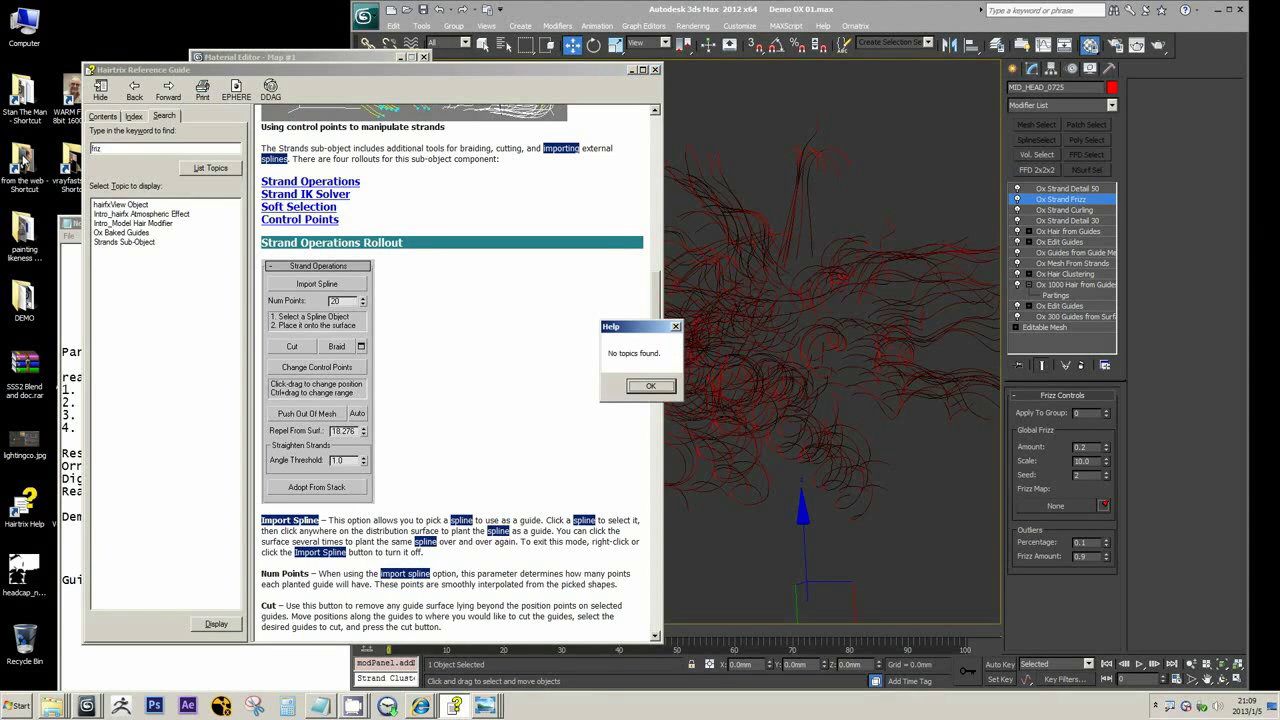
key("Return")
type("z")
key("Return")
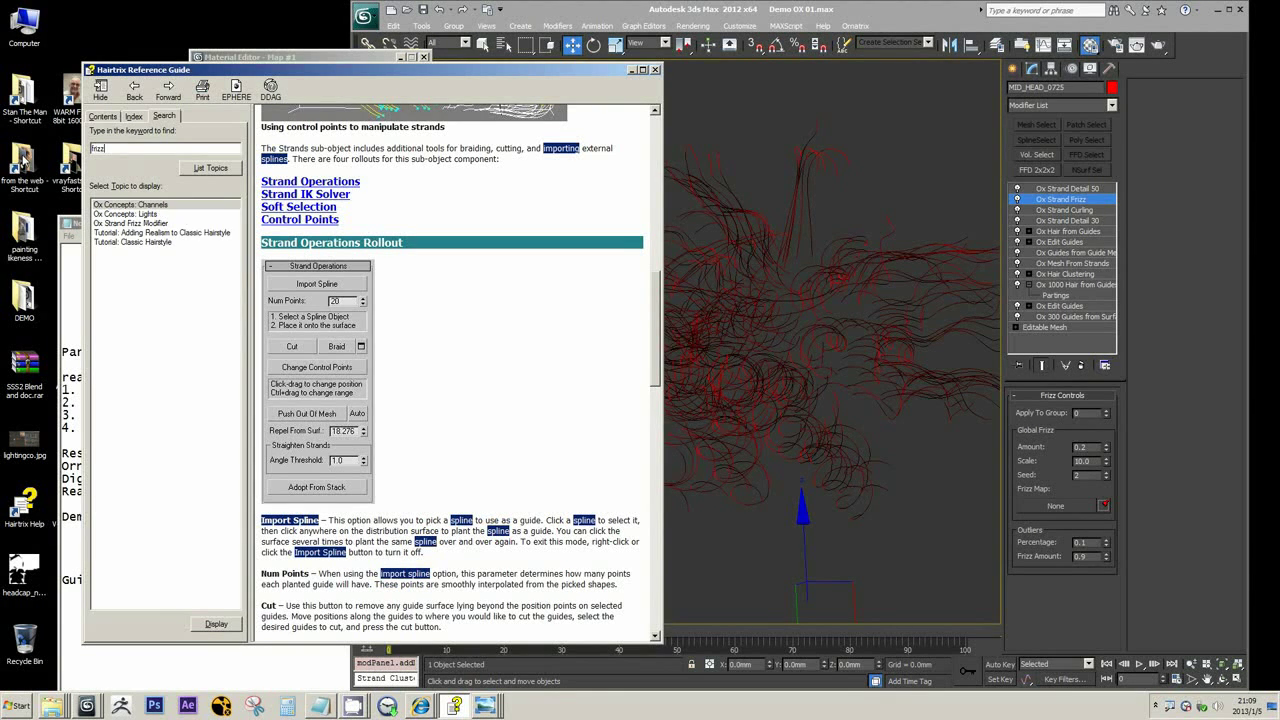
- Open the Ox Strand Frizz Modifier topic and read its introduction and control descriptions
left_click(123, 223)
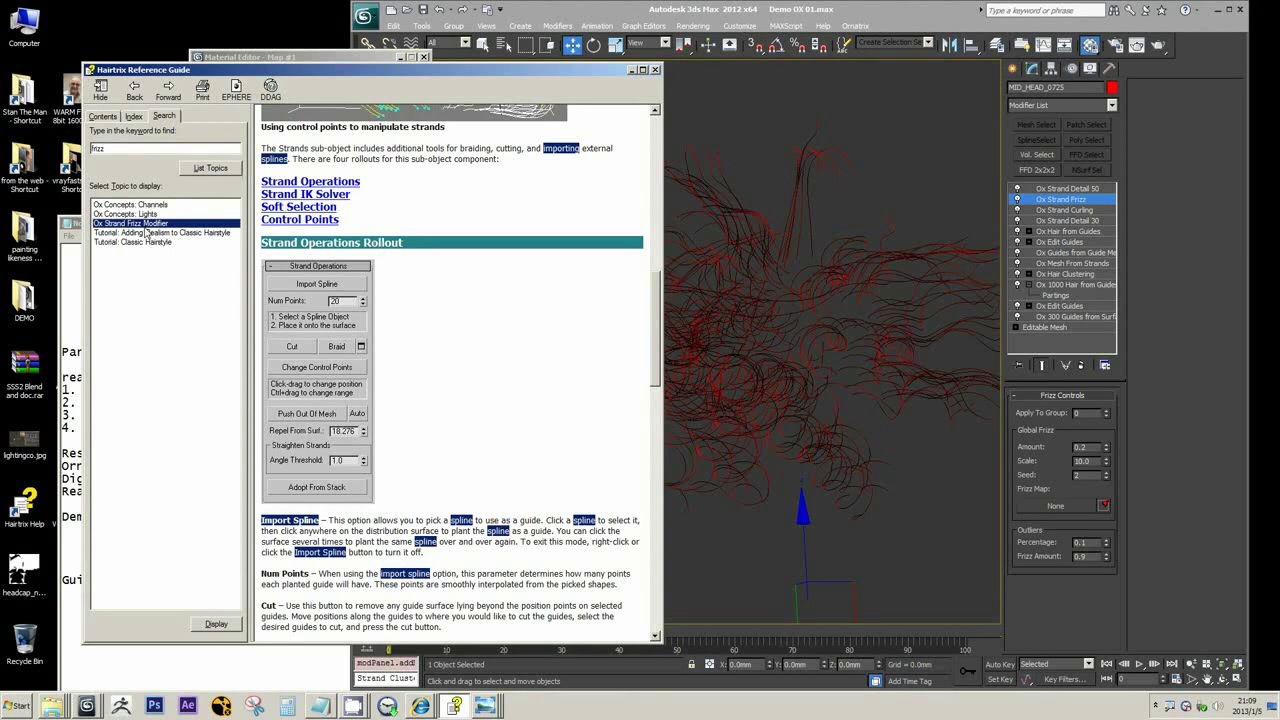
left_click(479, 288)
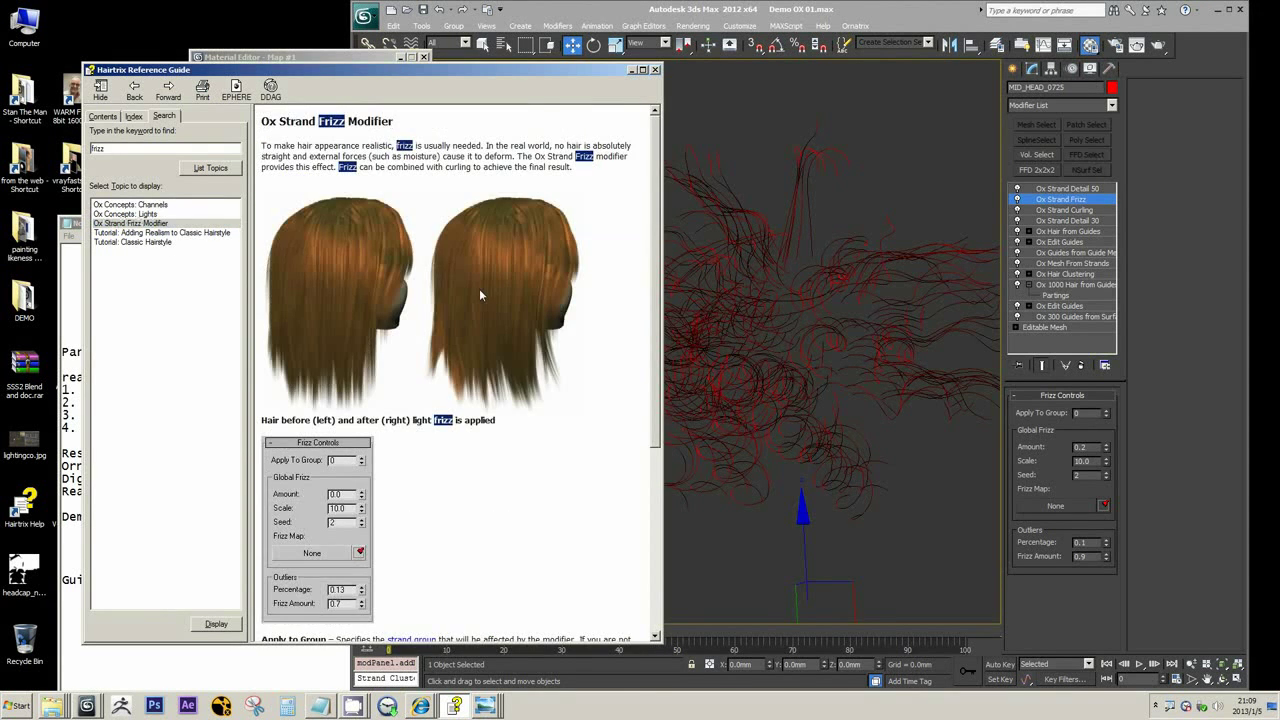
scroll(480, 292, "down", 5)
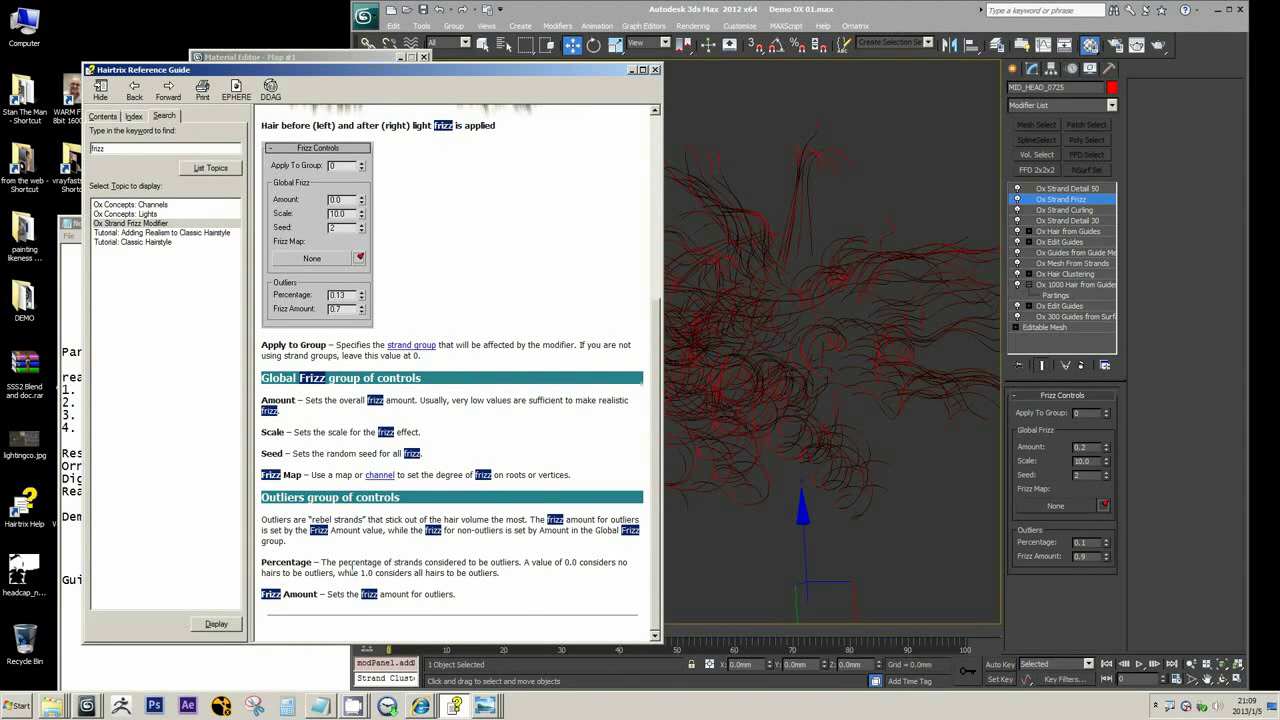
scroll(360, 550, "up", 5)
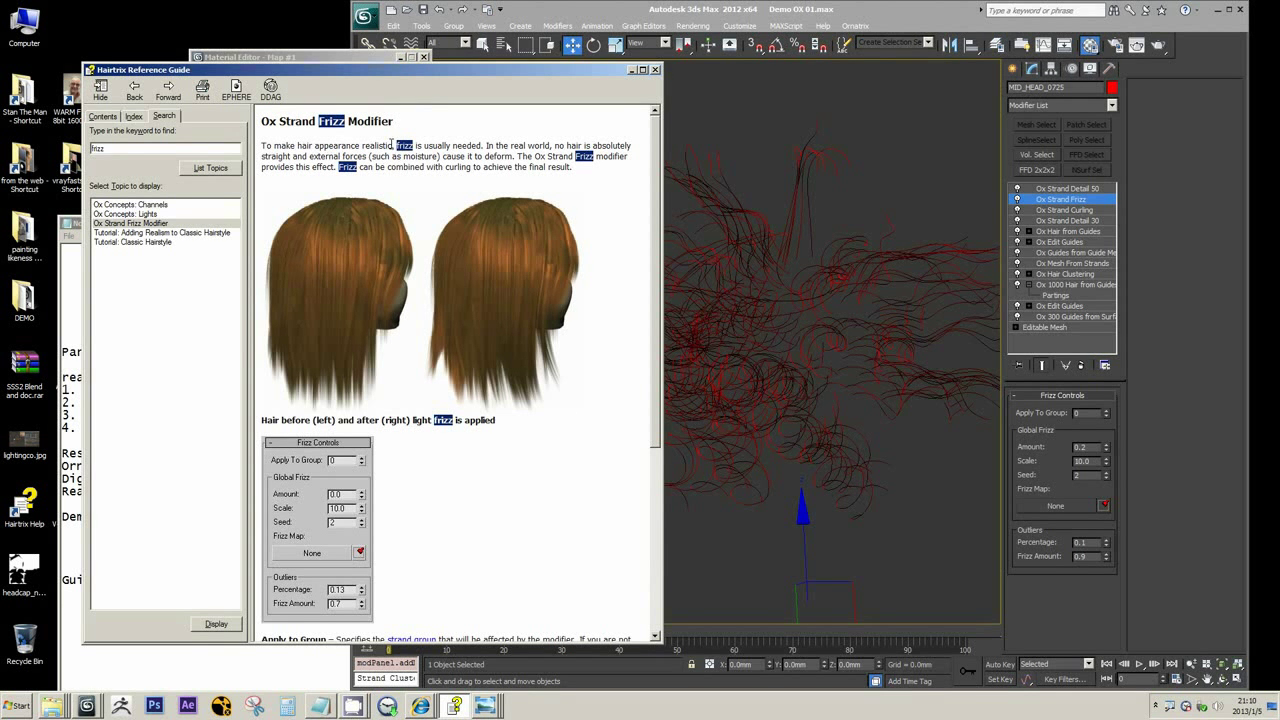
left_click_drag(396, 146, 615, 146)
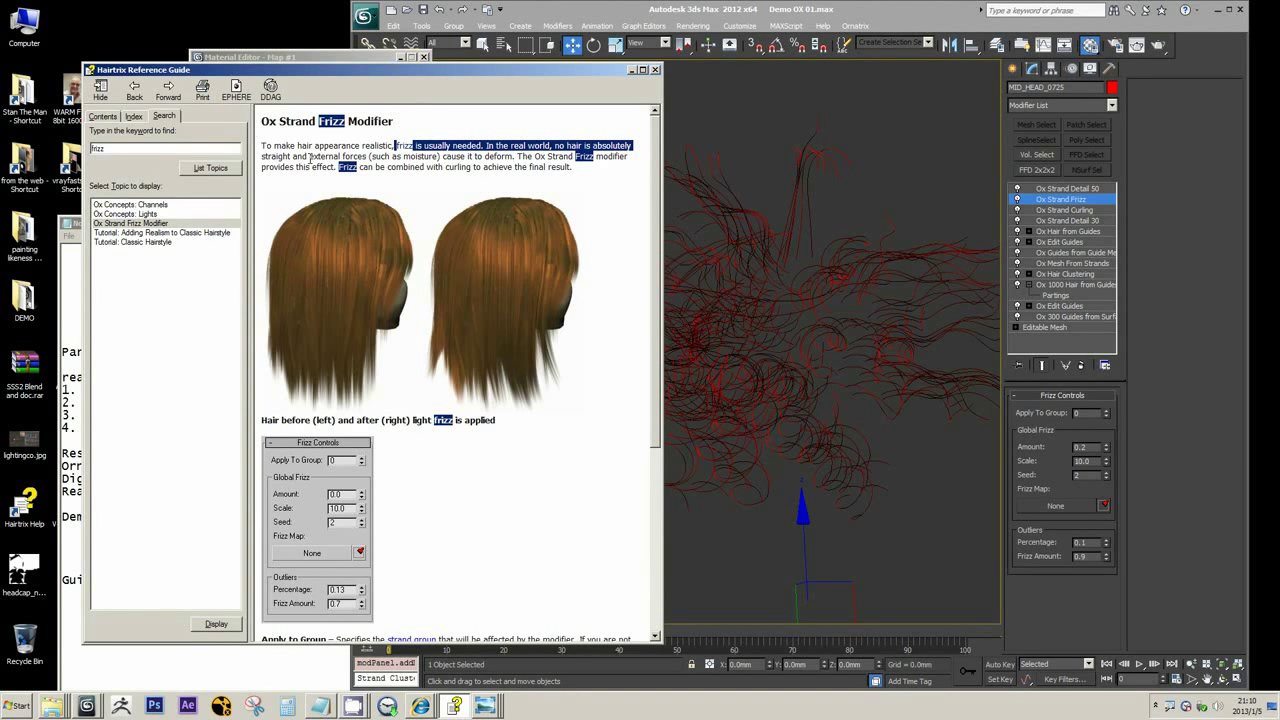
left_click_drag(342, 157, 527, 168)
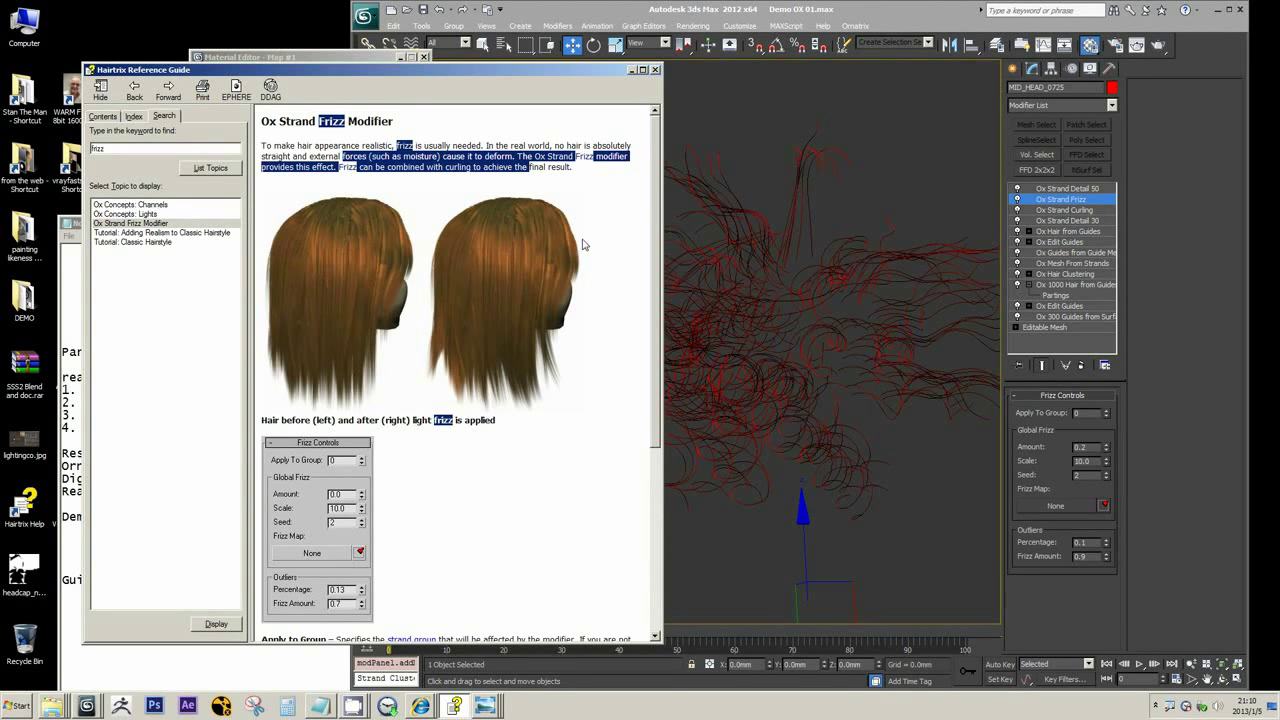
- Return to 3ds Max, add an Ox Strand Gravity modifier above Ox Strand Frizz and inspect the hair
left_click(881, 182)
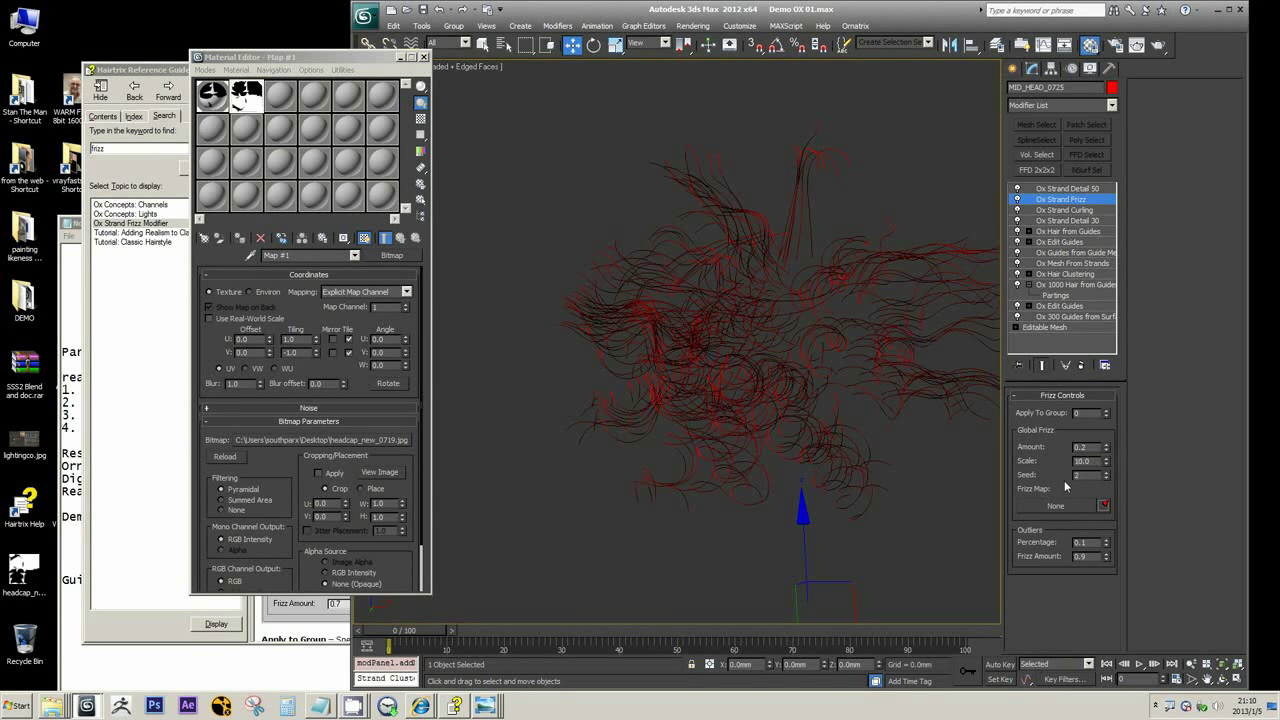
left_click(1111, 105)
scroll(1060, 400, "down", 5)
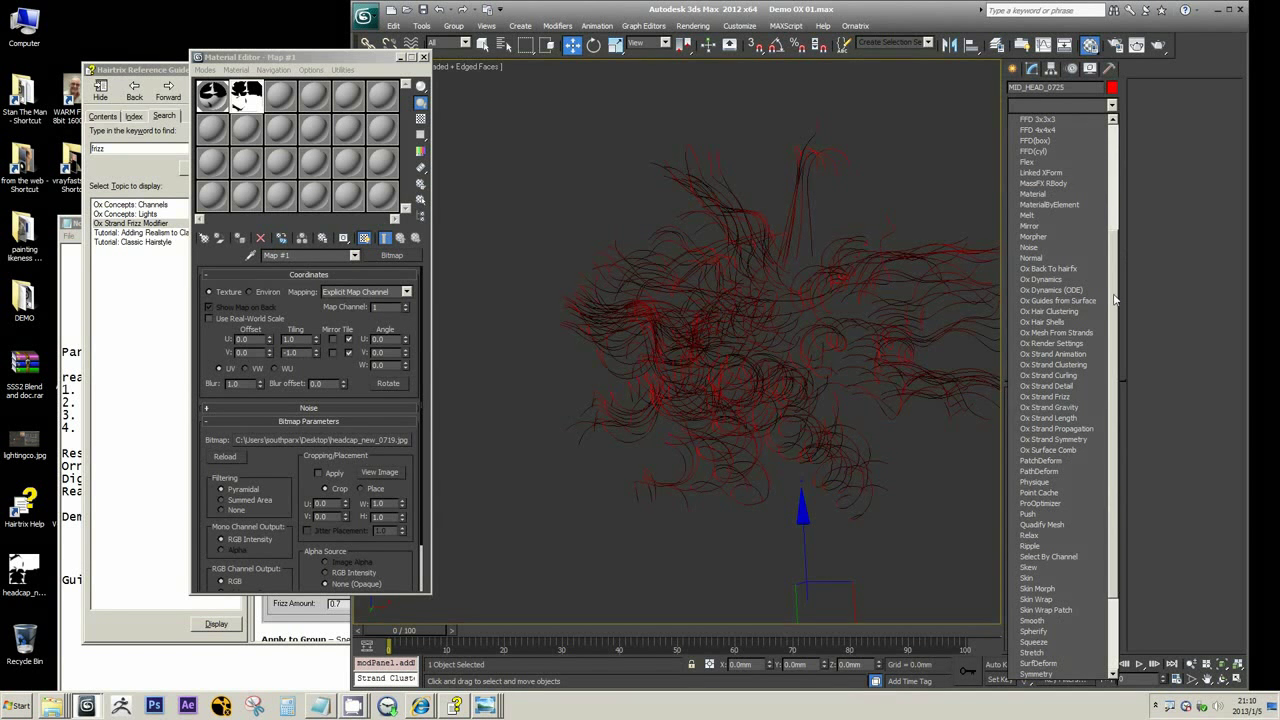
left_click(1048, 407)
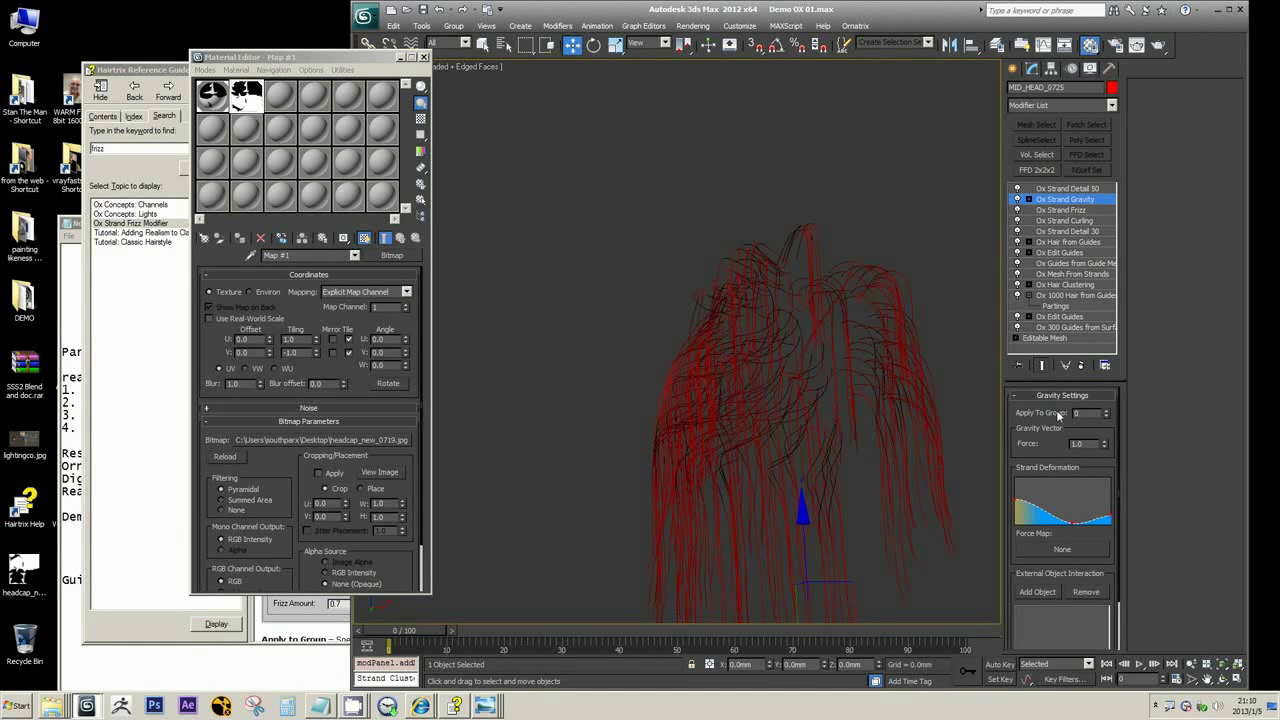
middle_click_drag(913, 245, 889, 183)
scroll(890, 186, "down", 3)
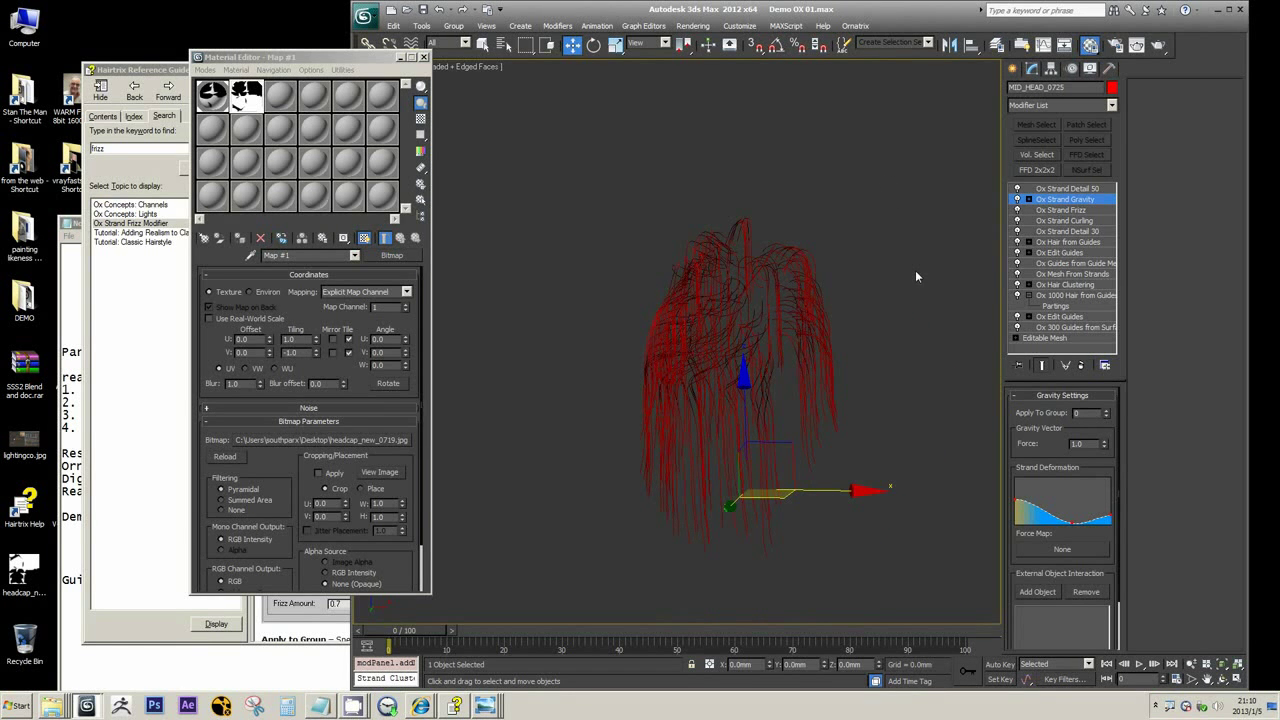
middle_click_drag(858, 287, 951, 282, "alt")
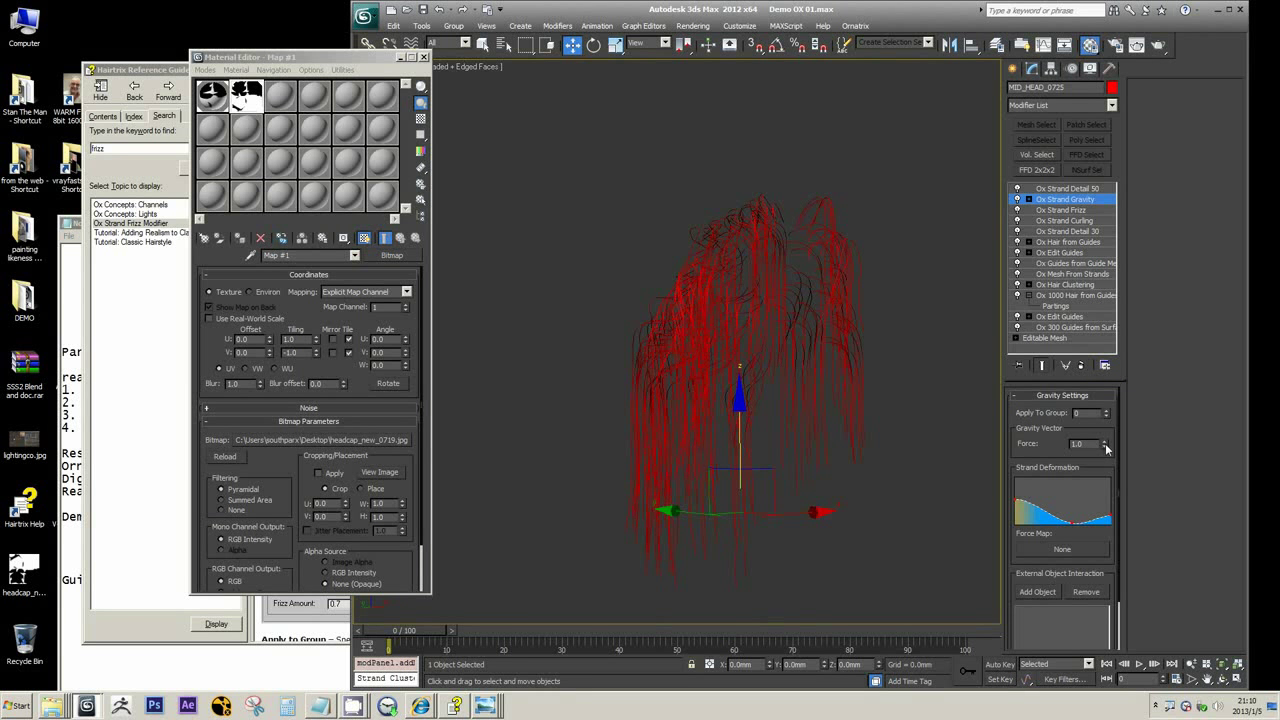
- Try a different gravity force, undo the change, and remove the Ox Strand Gravity modifier from the stack
left_click_drag(1105, 447, 1132, 648)
key("ctrl+z")
scroll(1016, 445, "down", 2)
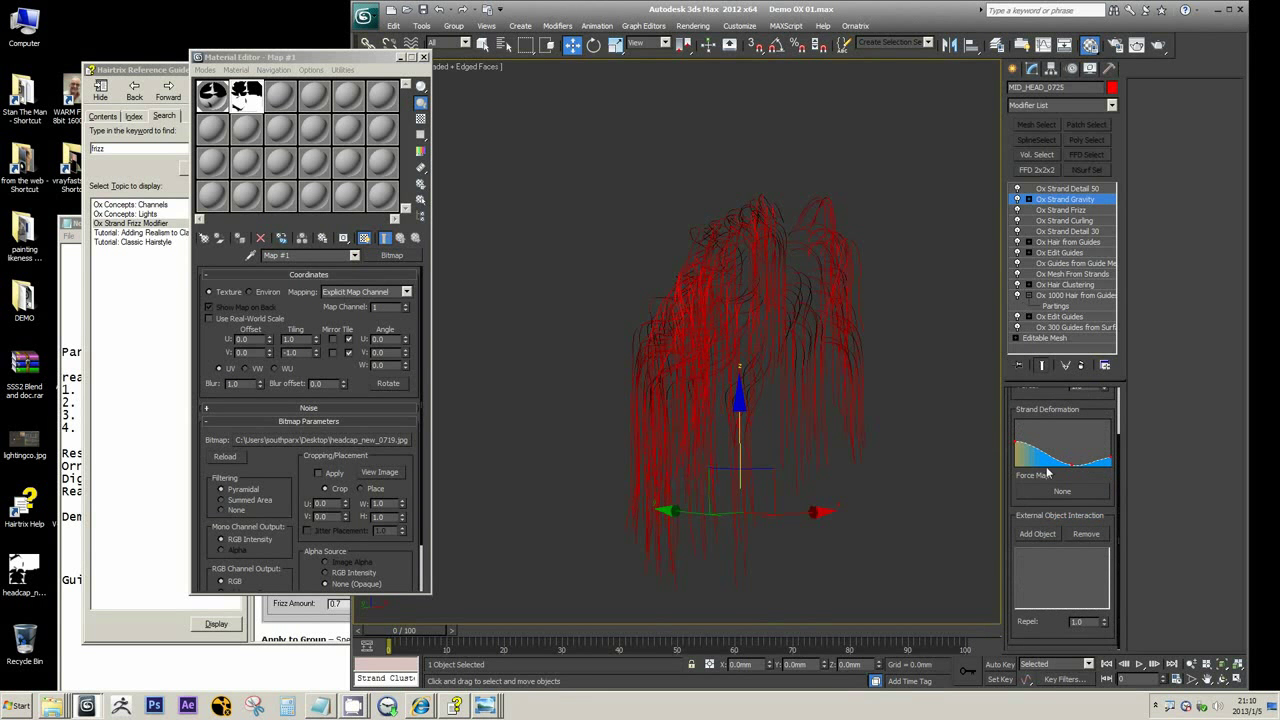
scroll(1022, 400, "up", 2)
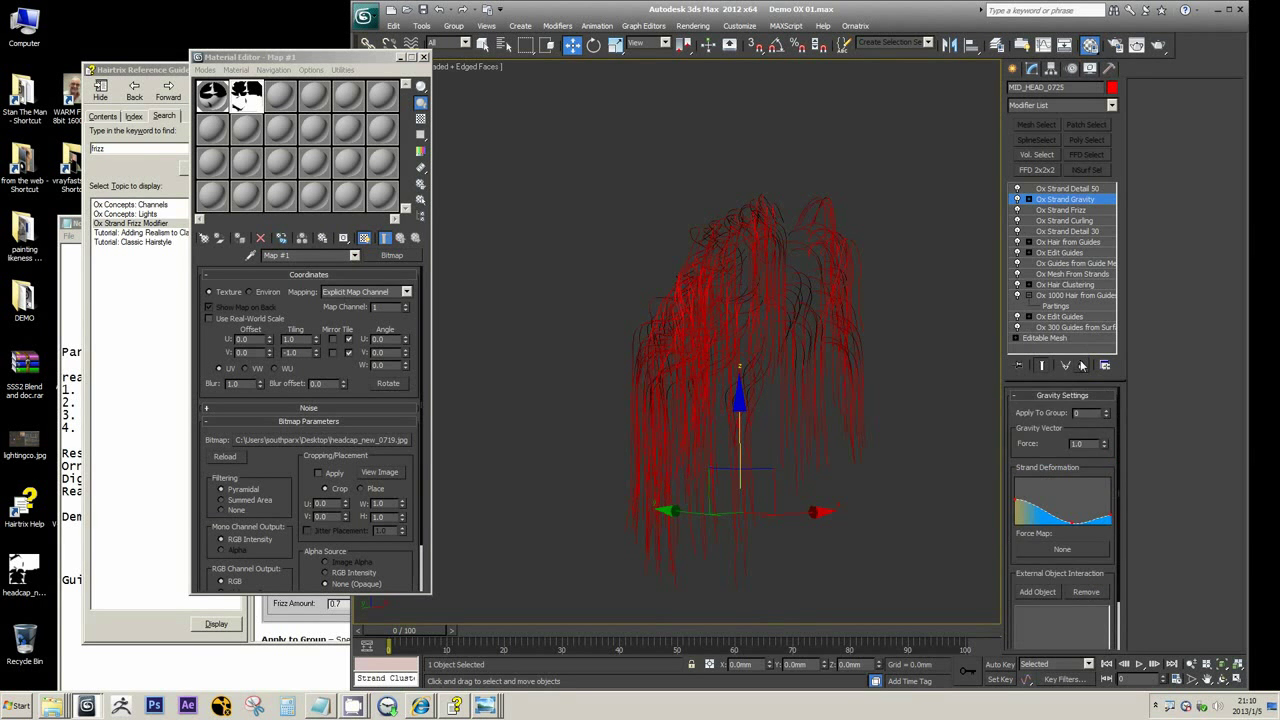
left_click(1081, 365)
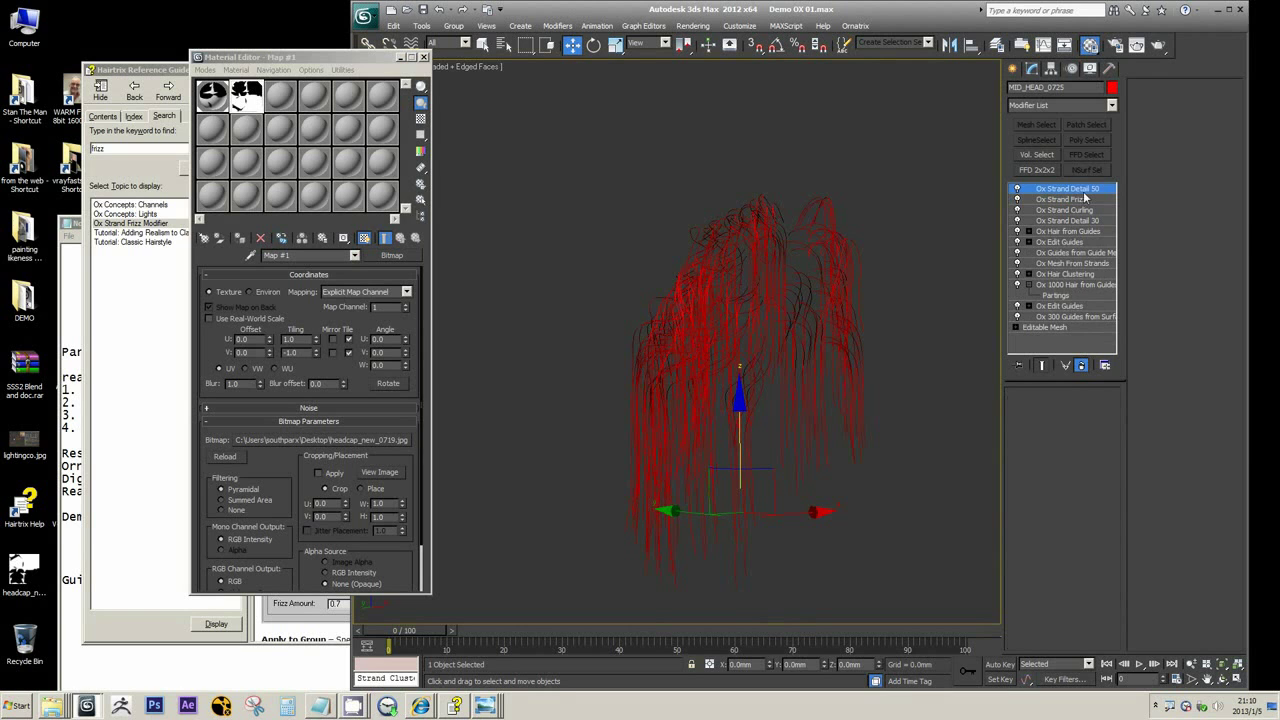
- Add an Ox Strand Length modifier between Ox Strand Frizz and Ox Strand Detail 50 in the hair's modifier stack
left_click(1111, 105)
scroll(1124, 321, "down", 5)
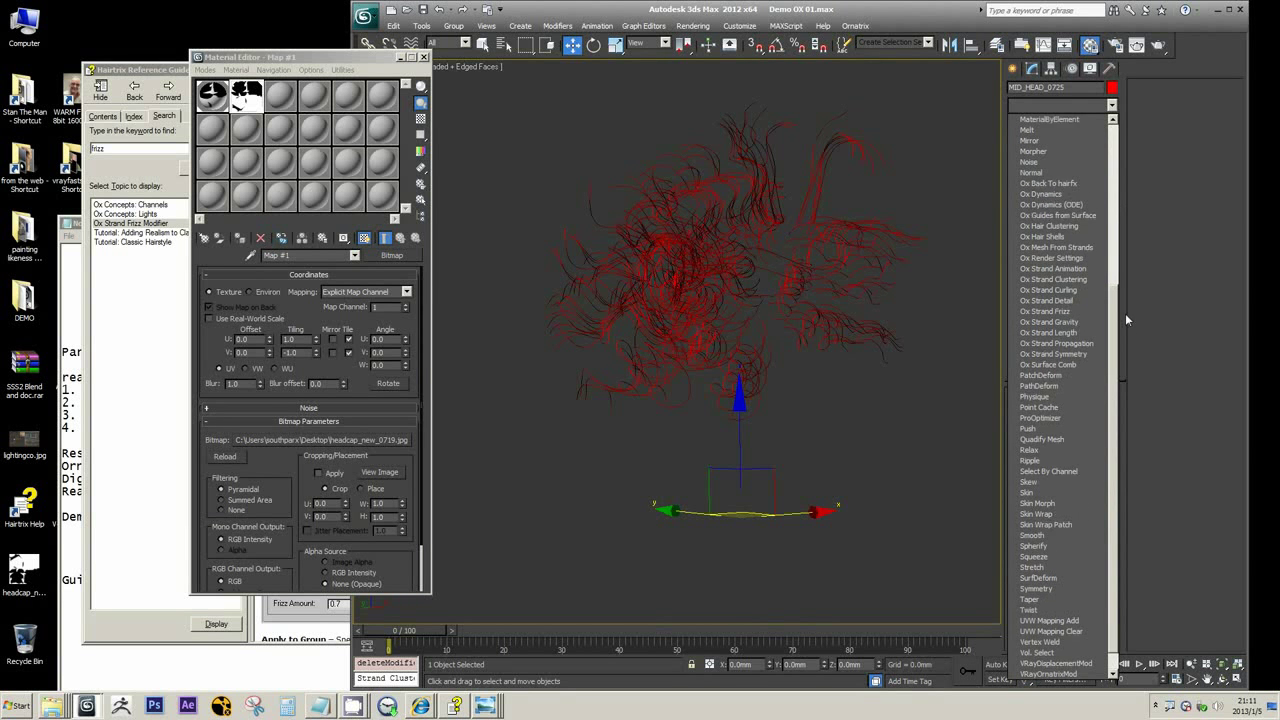
scroll(1125, 313, "up", 1)
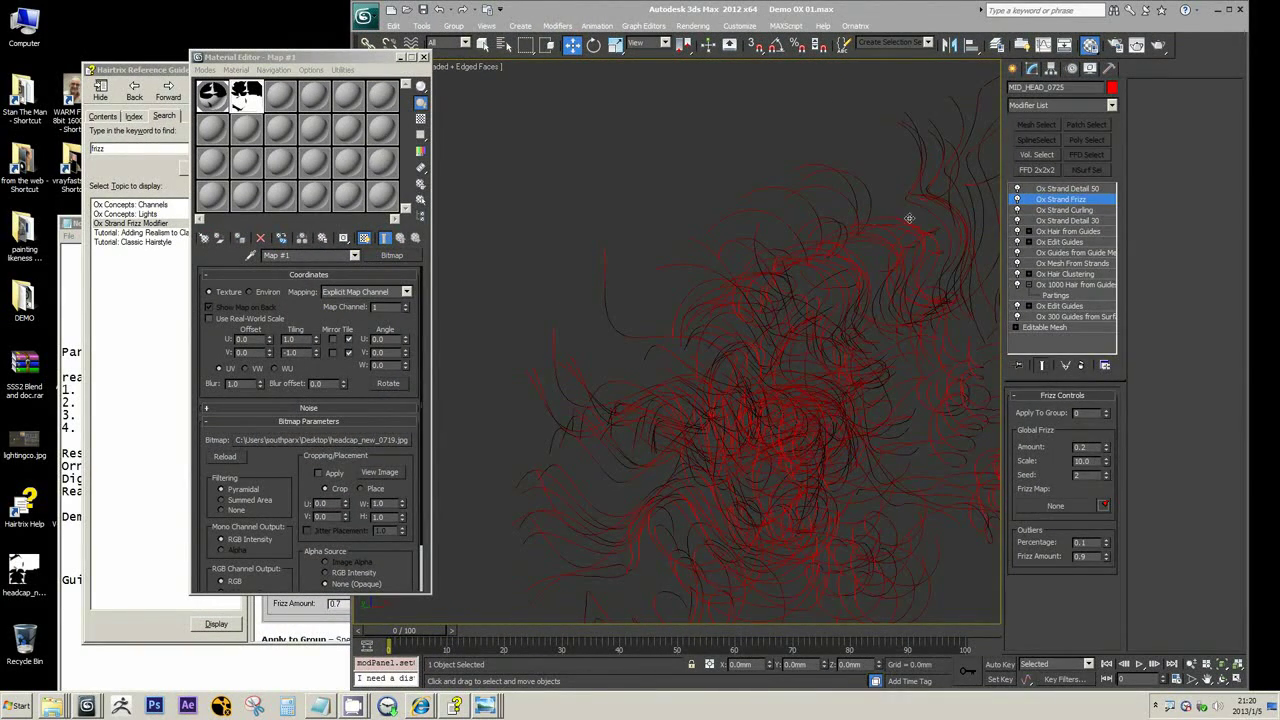
left_click(1111, 105)
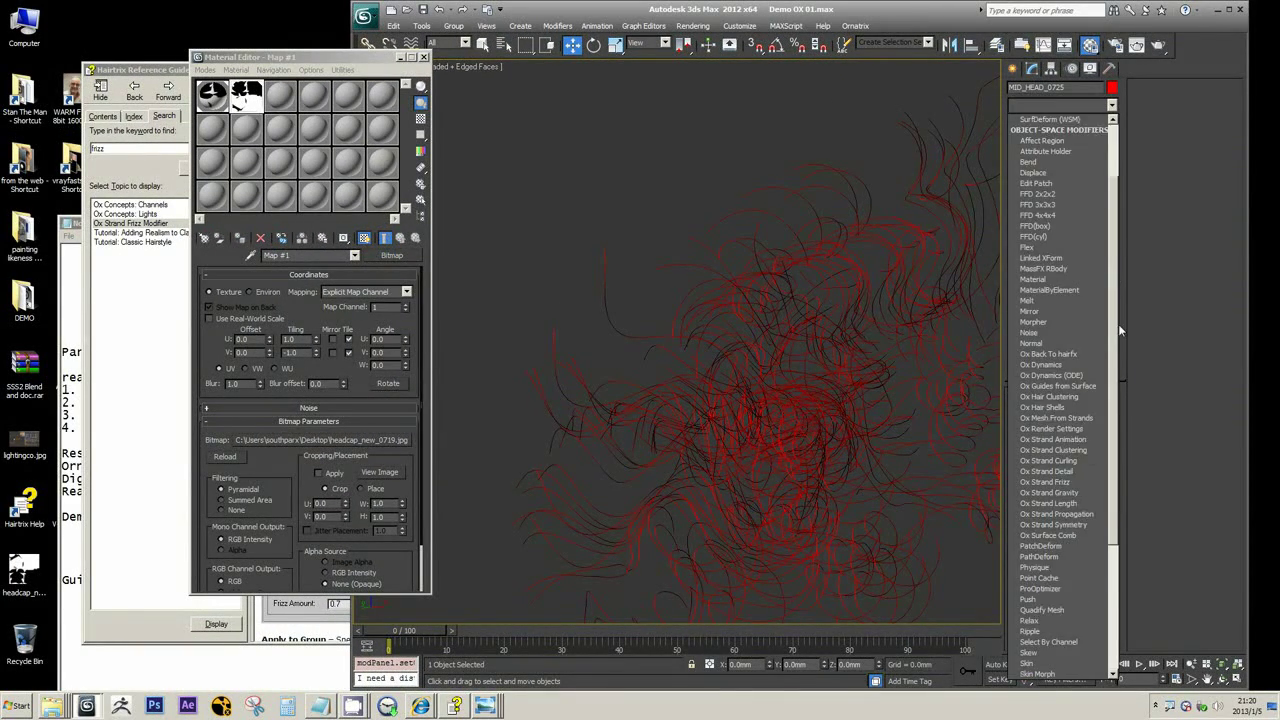
scroll(1118, 324, "down", 3)
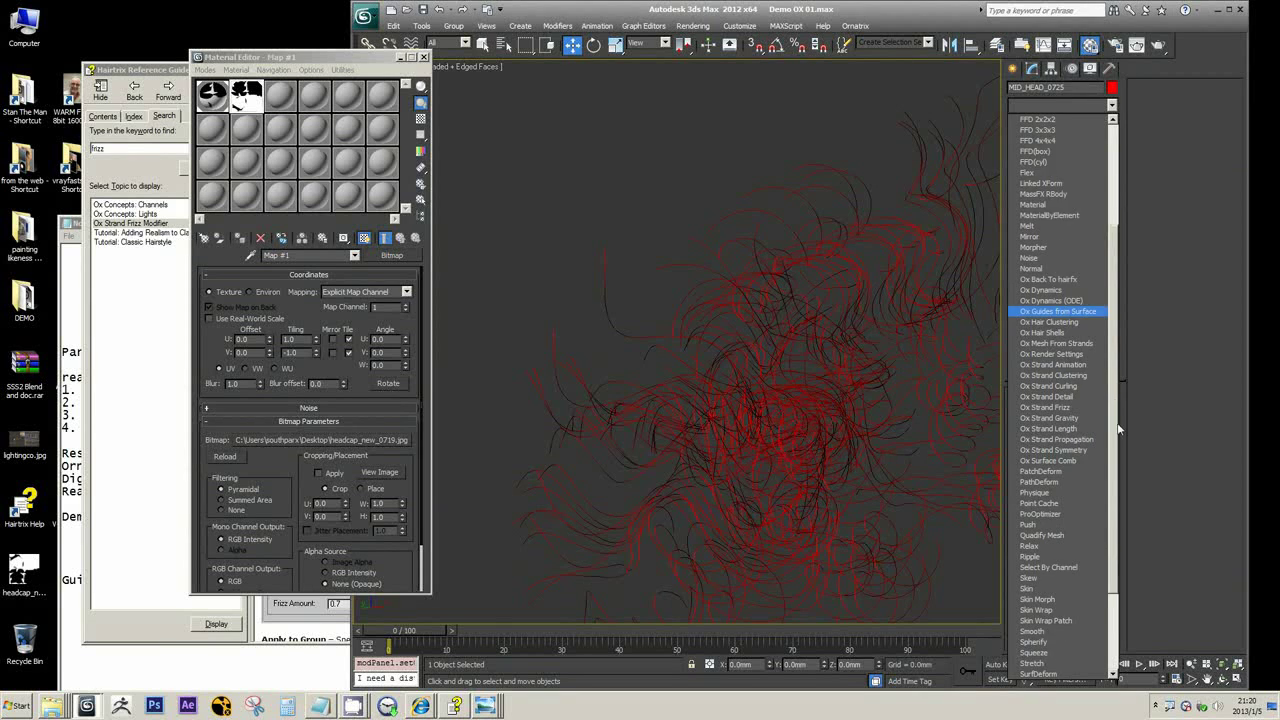
scroll(1118, 428, "down", 2)
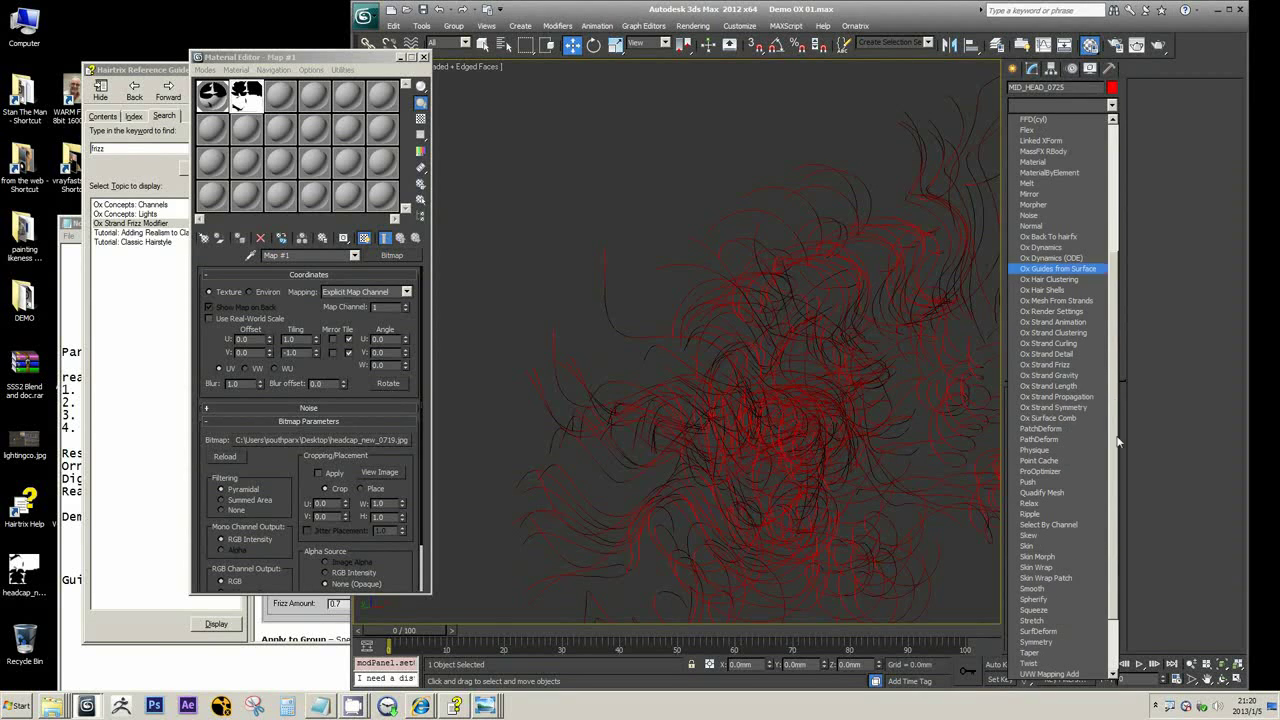
left_click(1064, 386)
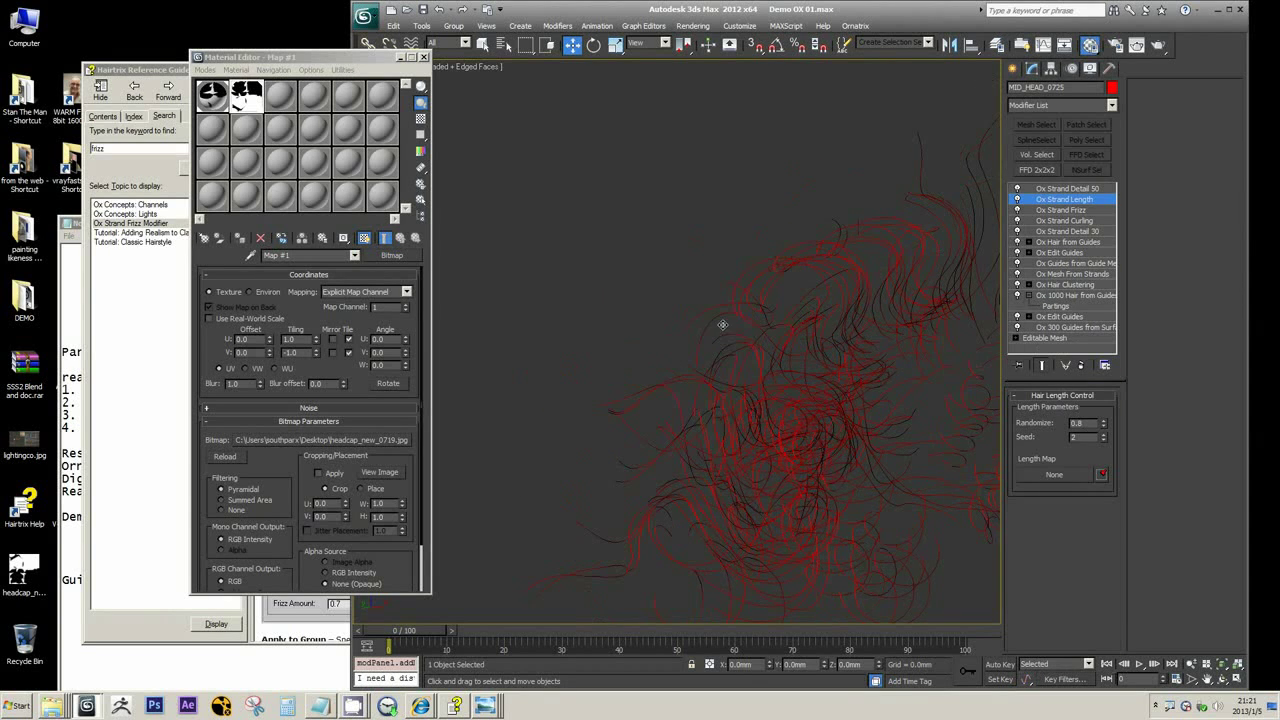
- Set the Ox Strand Length modifier's Randomize value to 0.2
double_click(1090, 423)
type("0.2")
key("Return")
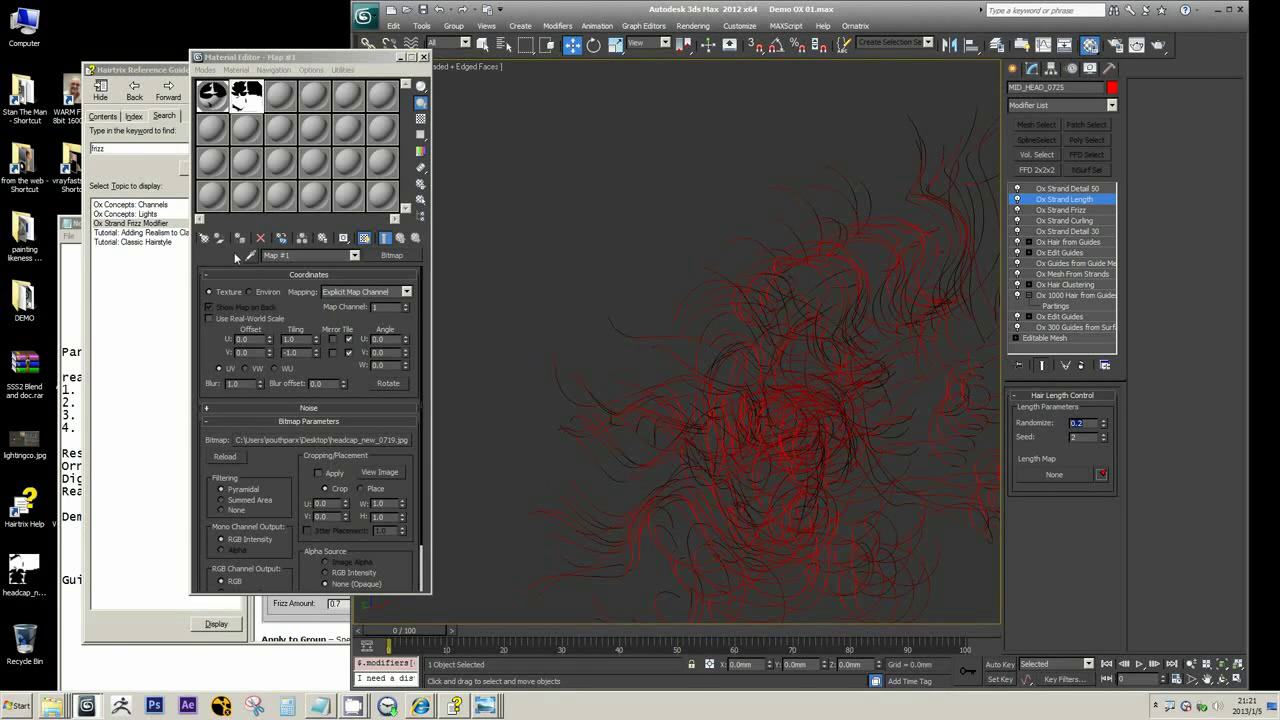
- Search the Hairtrix Reference Guide for "strand length" and read the Ox Strand Length Modifier topic
left_click(113, 162)
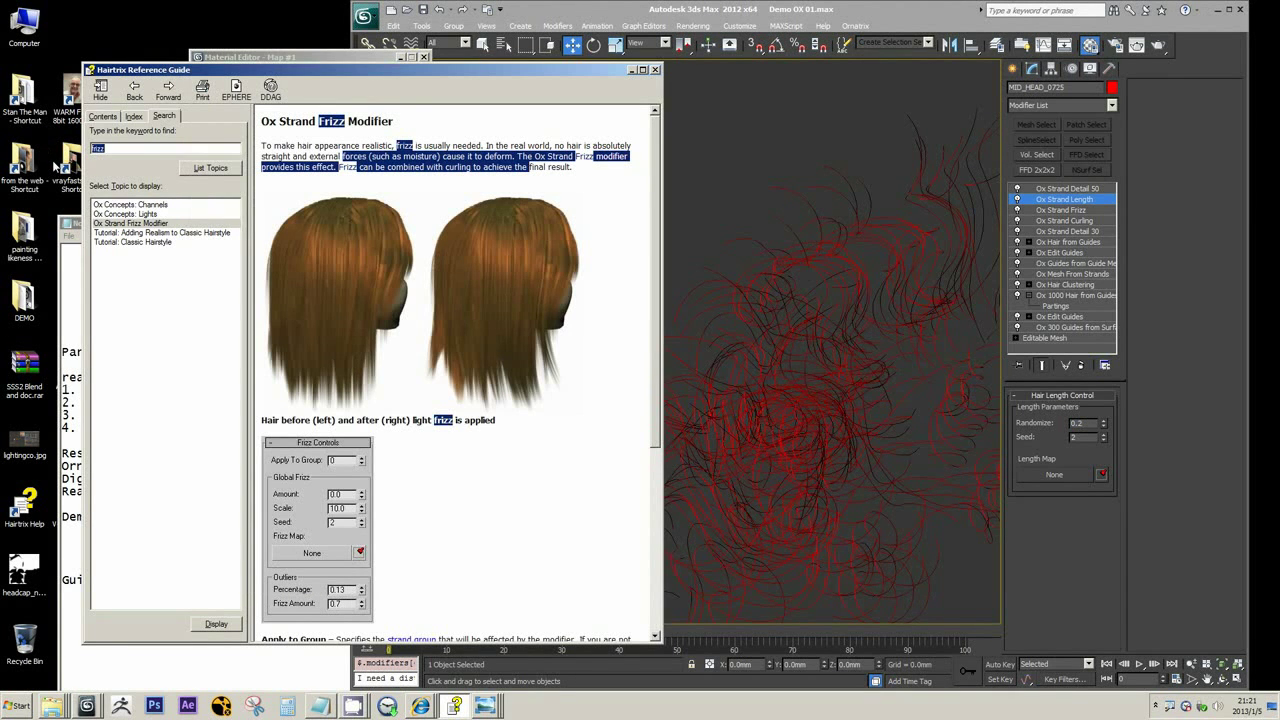
type("atrand length")
key("Return")
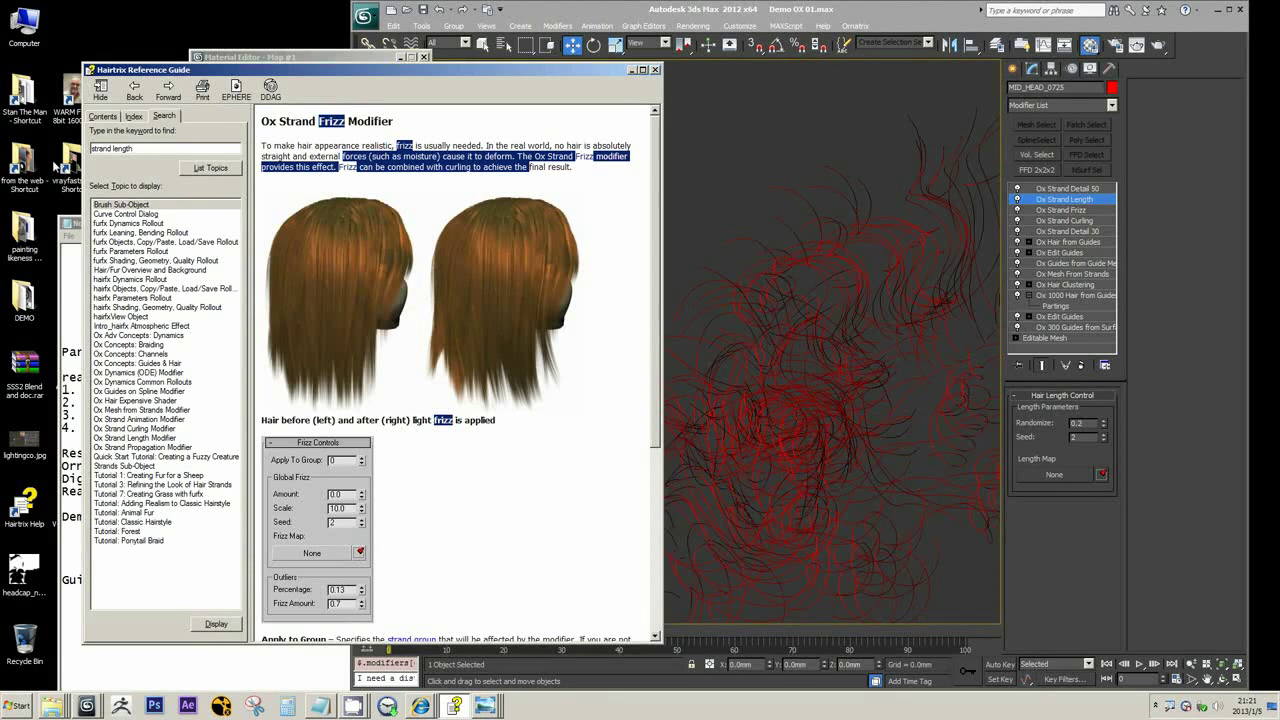
left_click(150, 419)
double_click(155, 438)
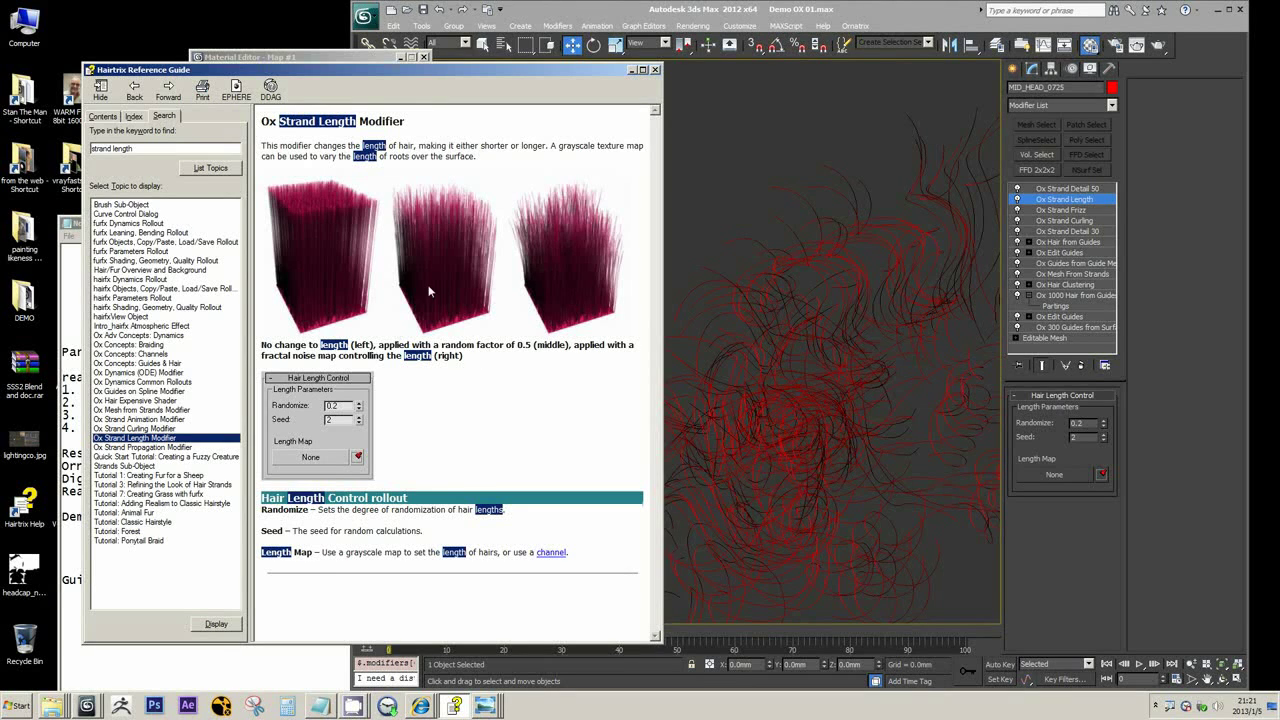
left_click(477, 403)
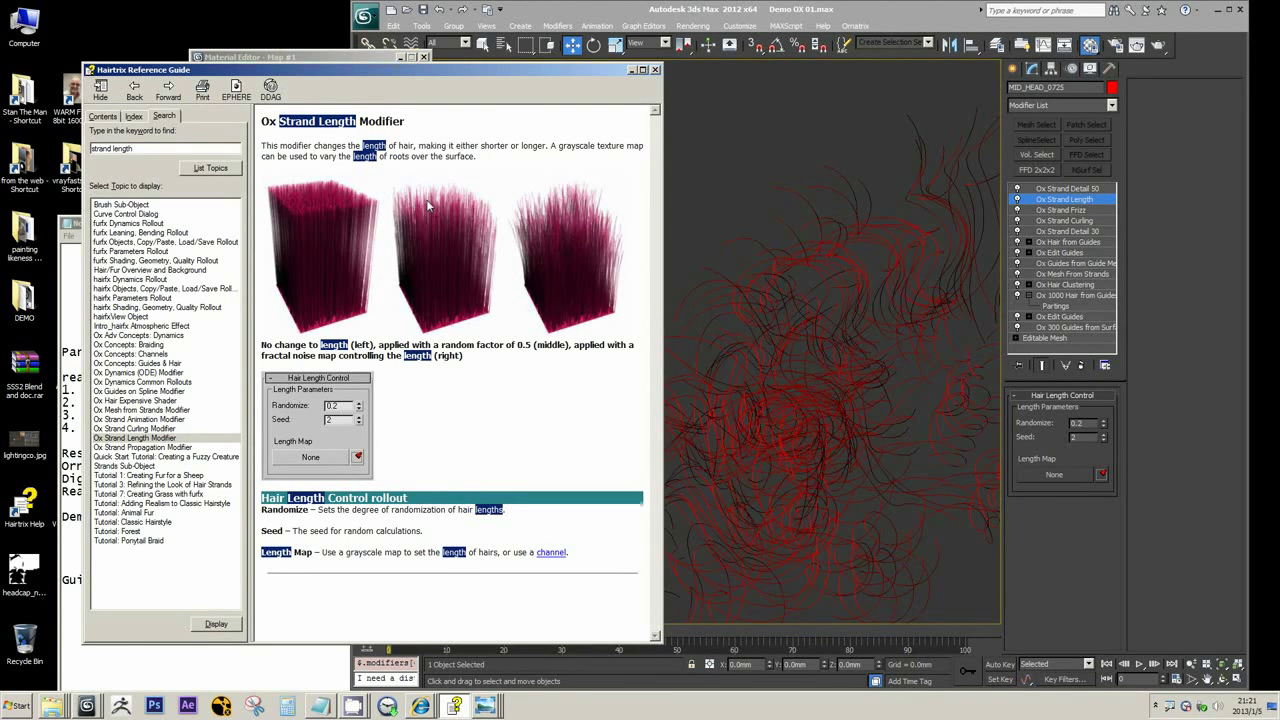
- Return to 3ds Max, inspect the hair from far and near, and locate Ox Surface Comb among the available modifiers
left_click(632, 71)
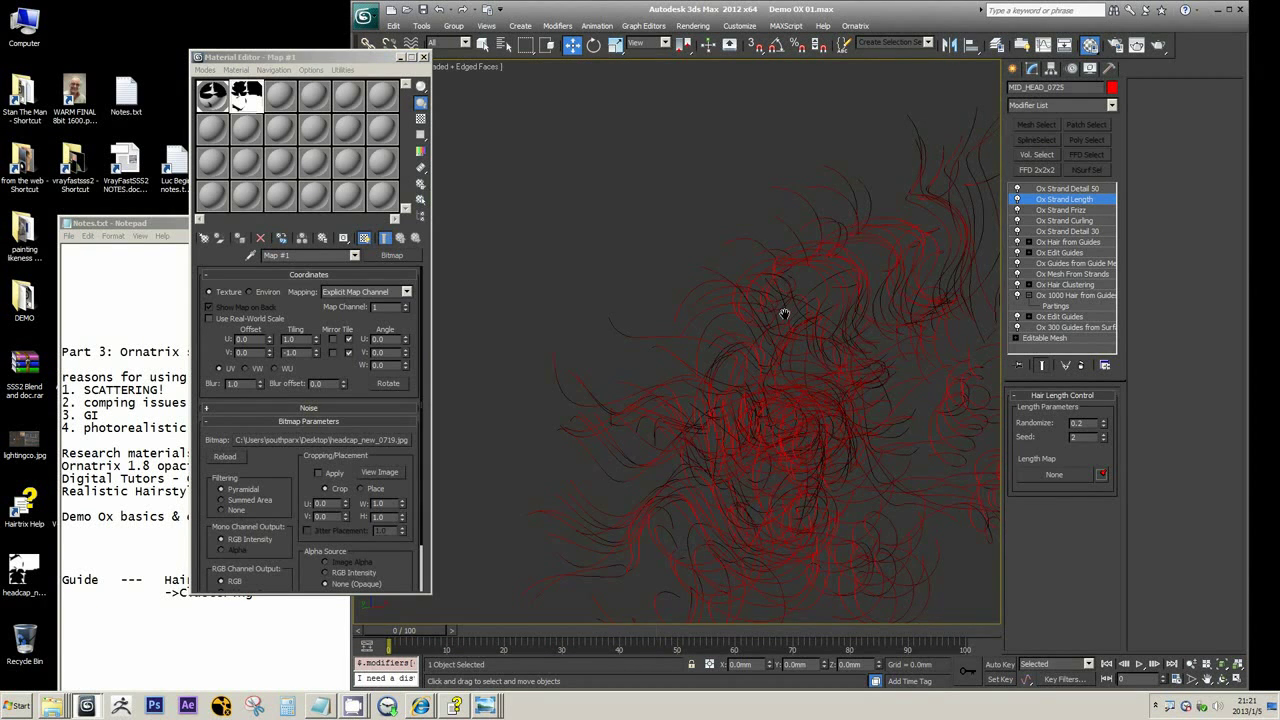
scroll(786, 323, "down", 8)
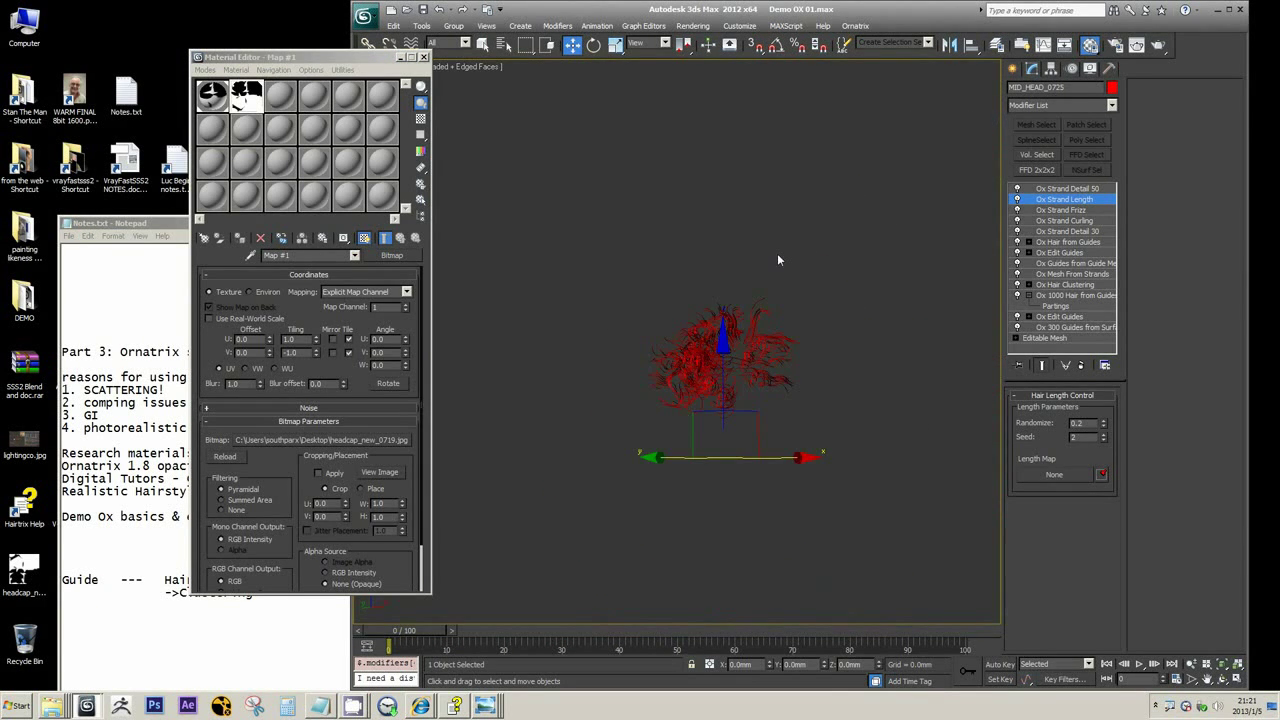
scroll(601, 438, "up", 8)
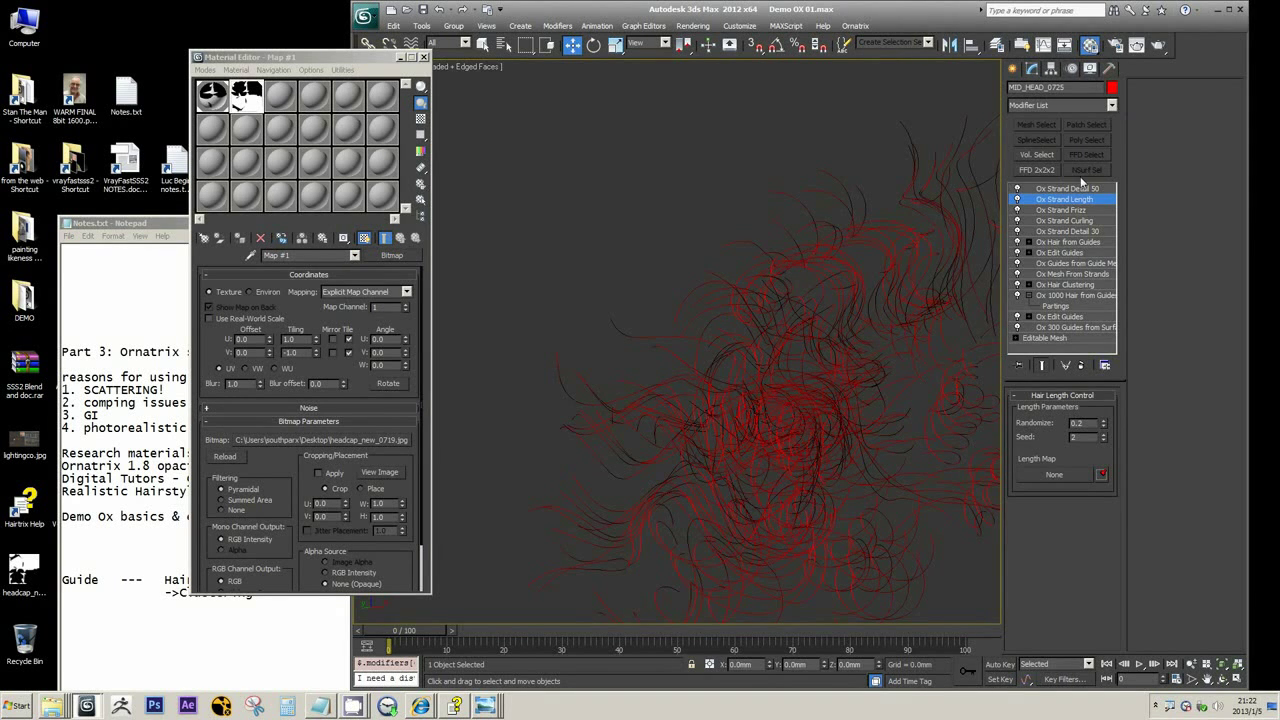
left_click(1111, 105)
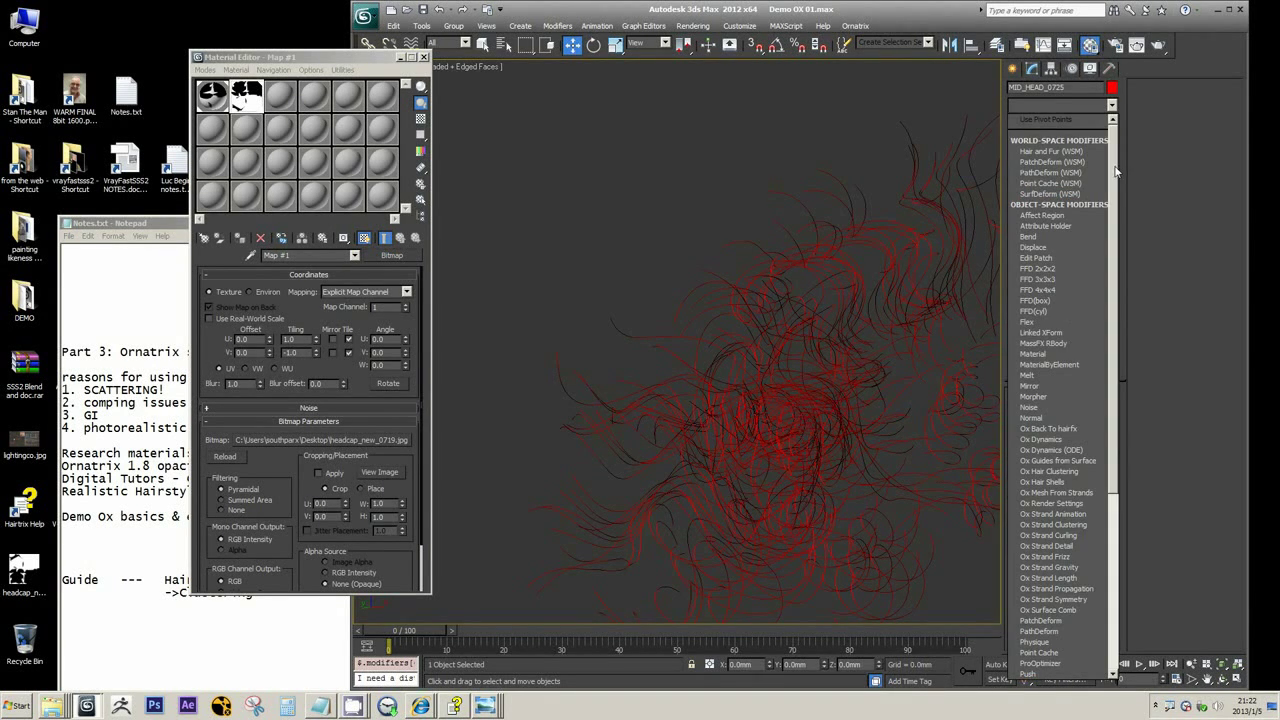
left_click(1048, 578)
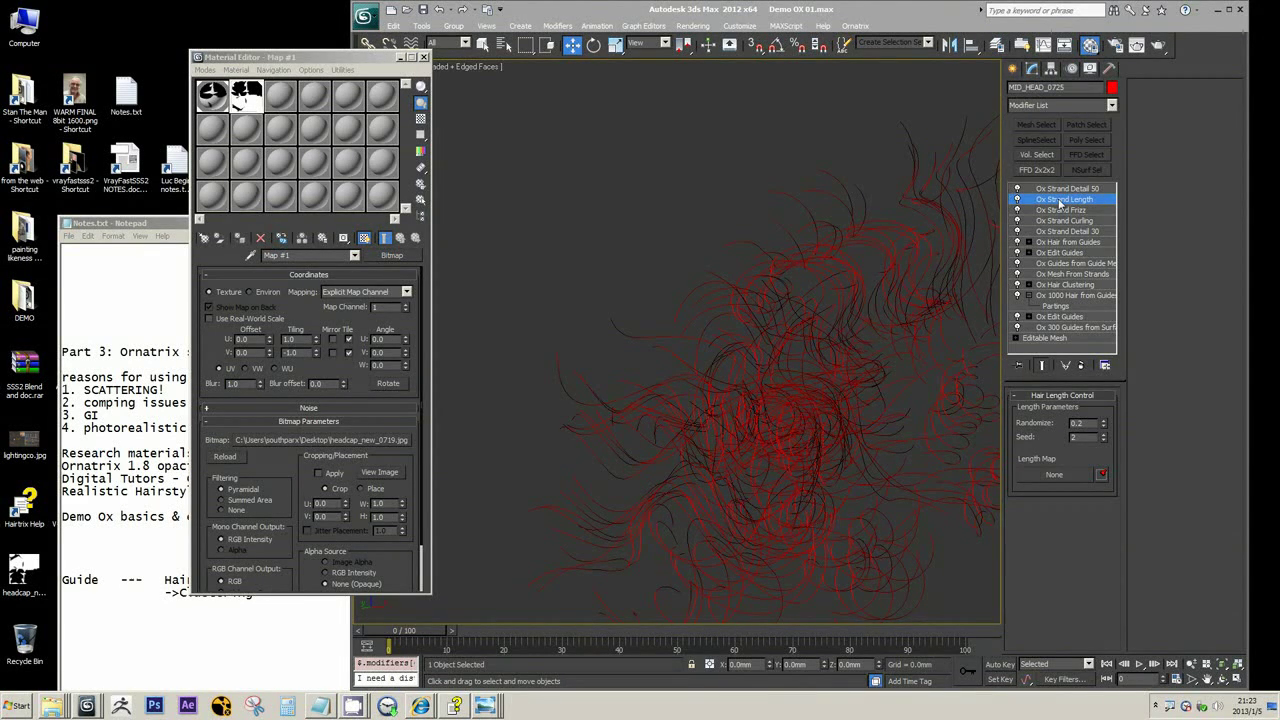
left_click(1111, 105)
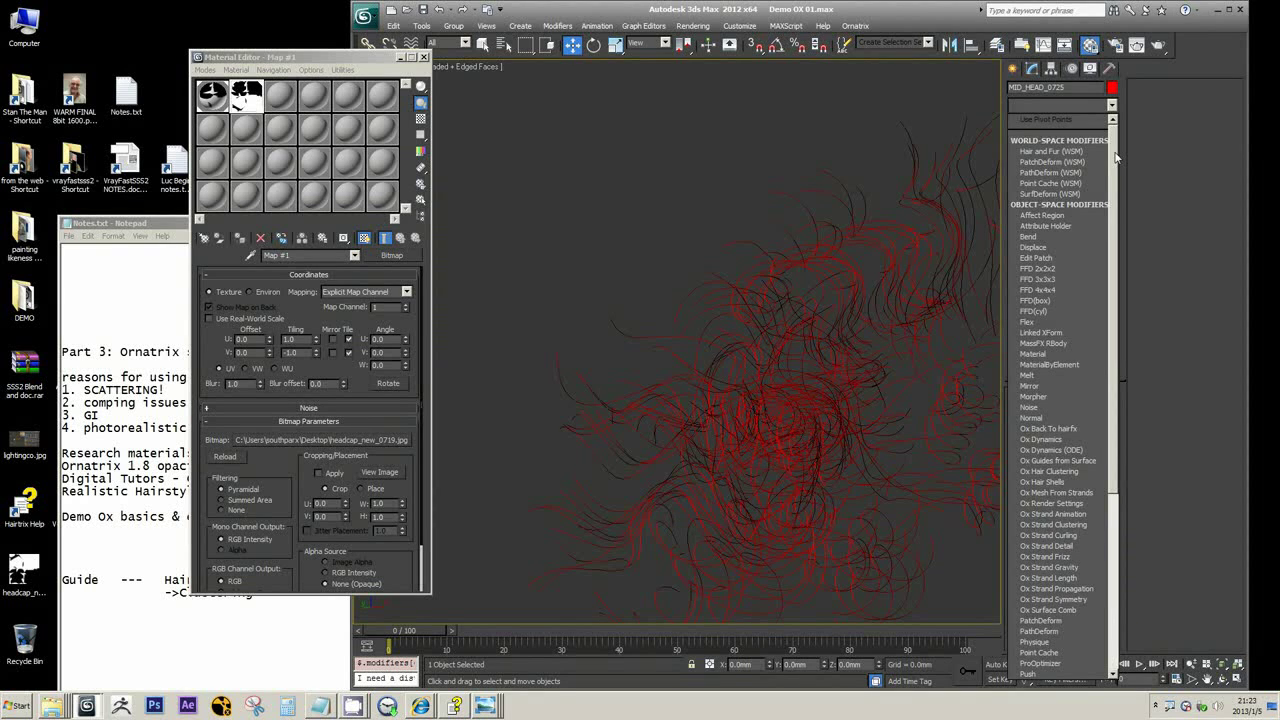
scroll(1136, 307, "down", 7)
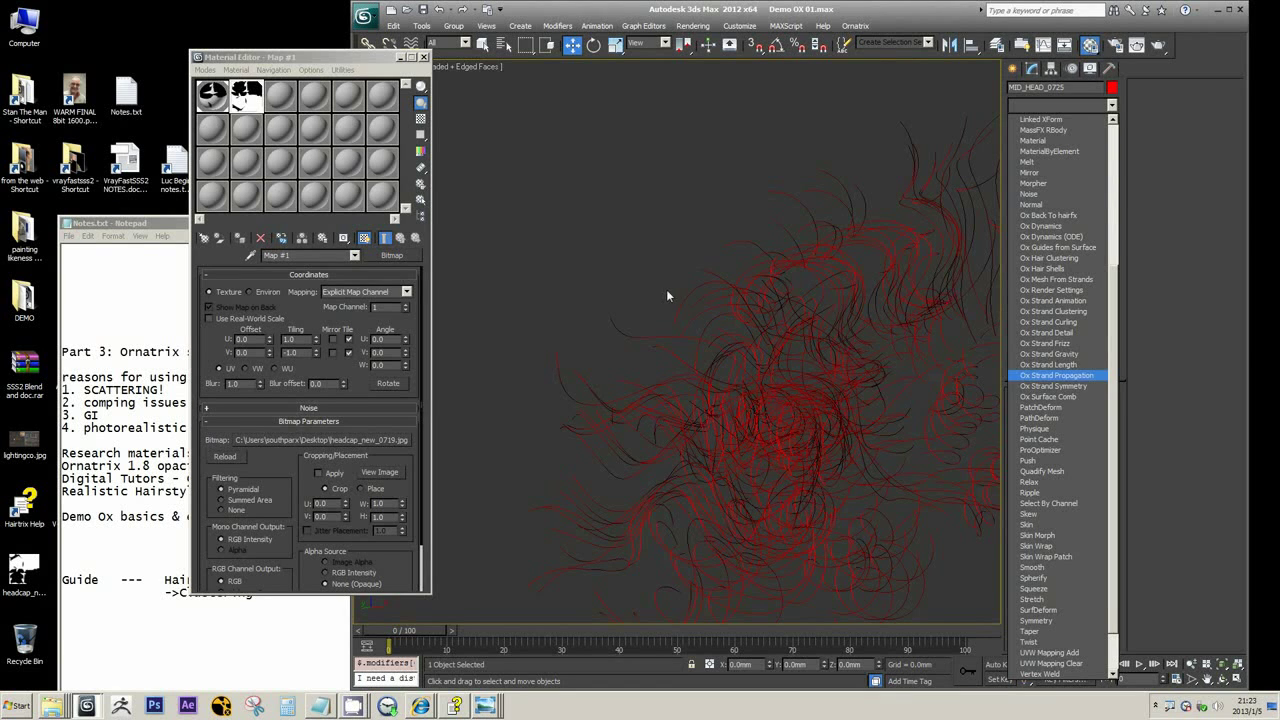
left_click(1048, 397)
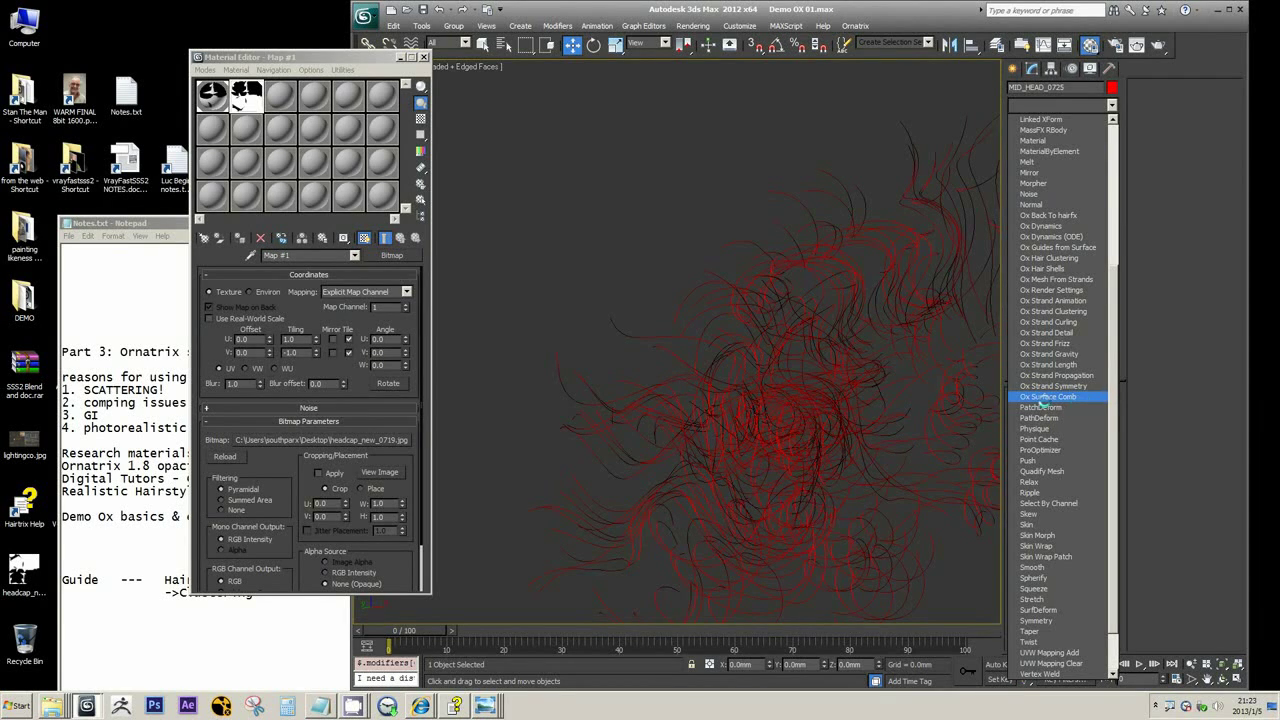
- Switch to the Hairtrix Reference Guide, search it for "surface comb" and open the Ox Surface Comb Modifier topic
left_click(458, 706)
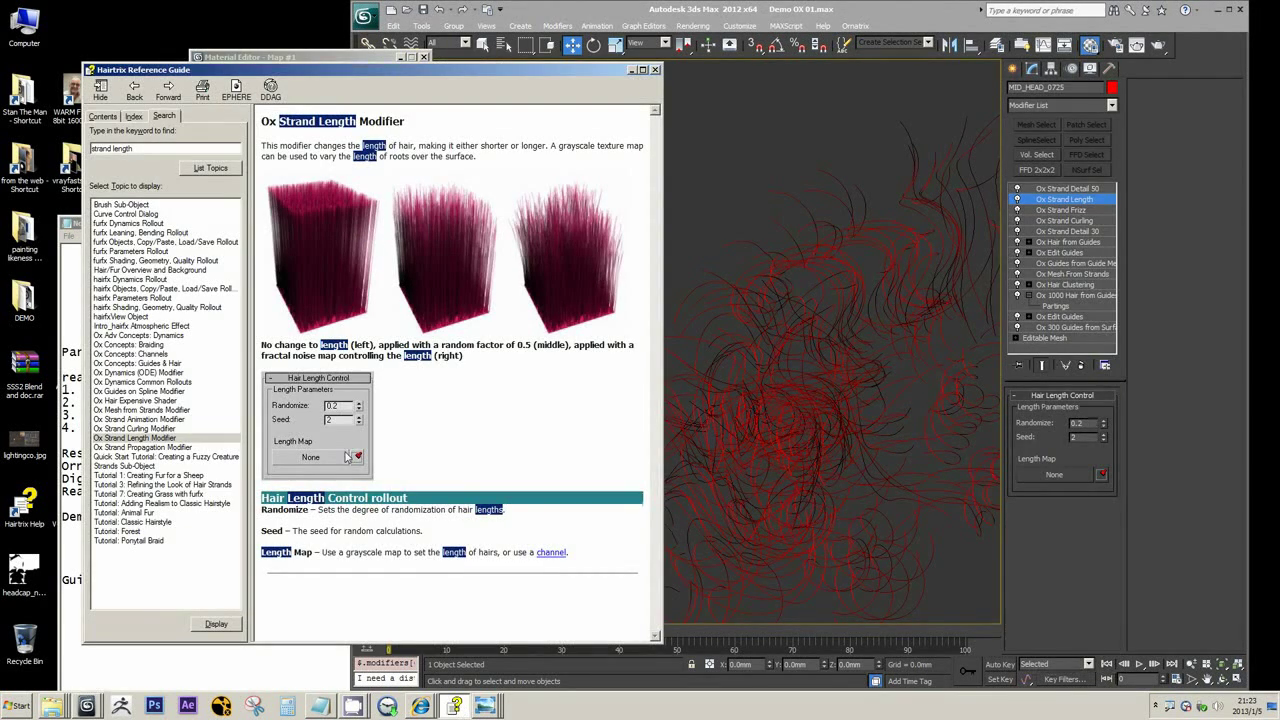
type("surface comb")
key("Return")
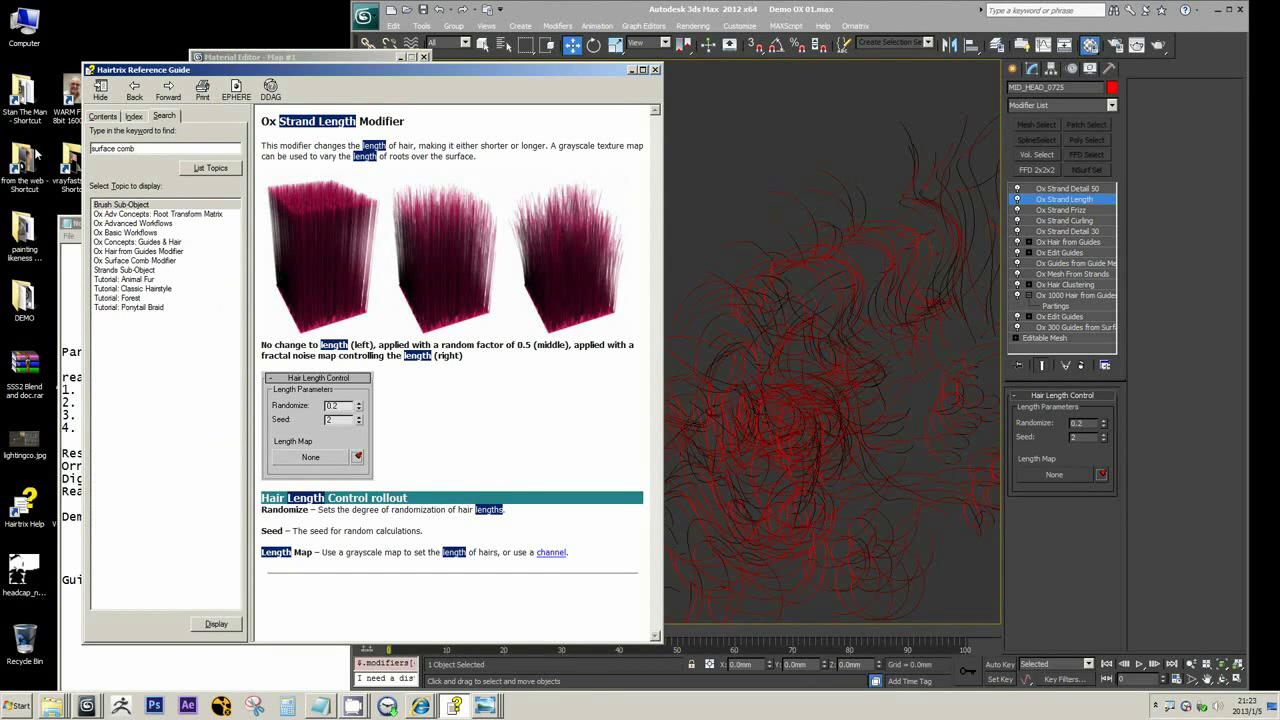
left_click(152, 262)
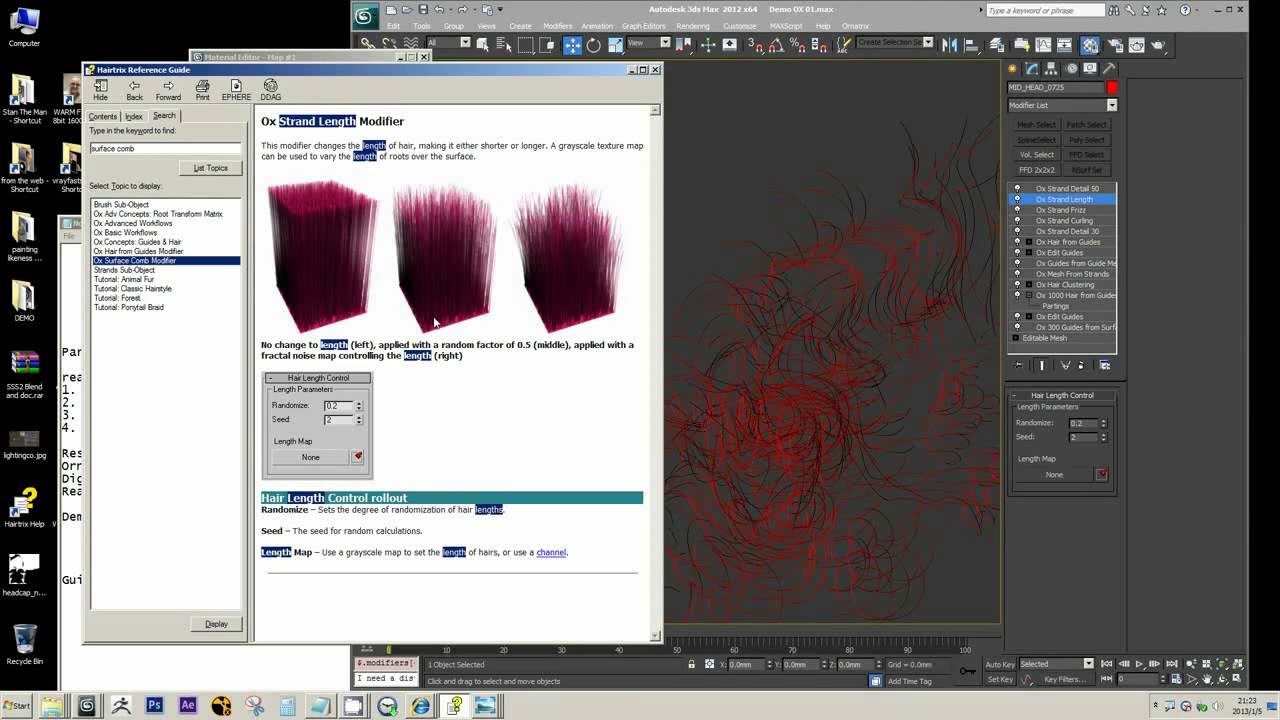
double_click(167, 265)
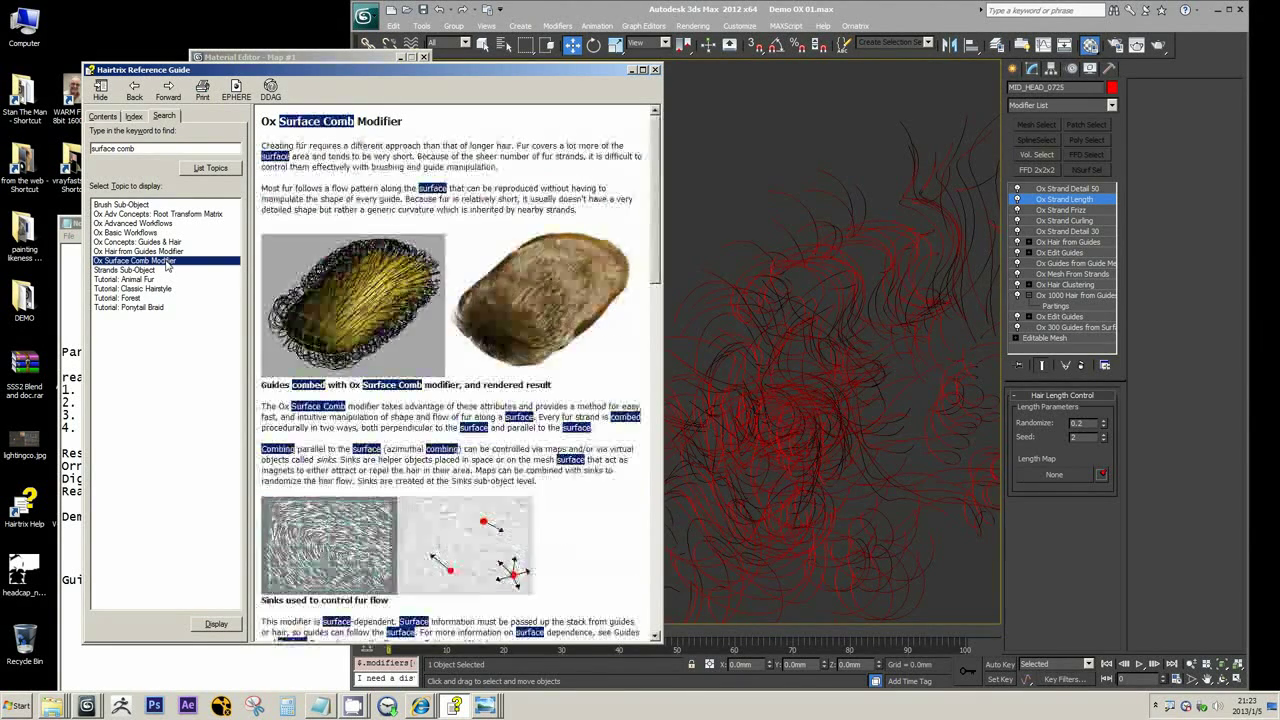
- Read the Ox Surface Comb topic's control descriptions and its introduction comparing fur with longer hair
scroll(521, 388, "down", 8)
scroll(521, 388, "up", 5)
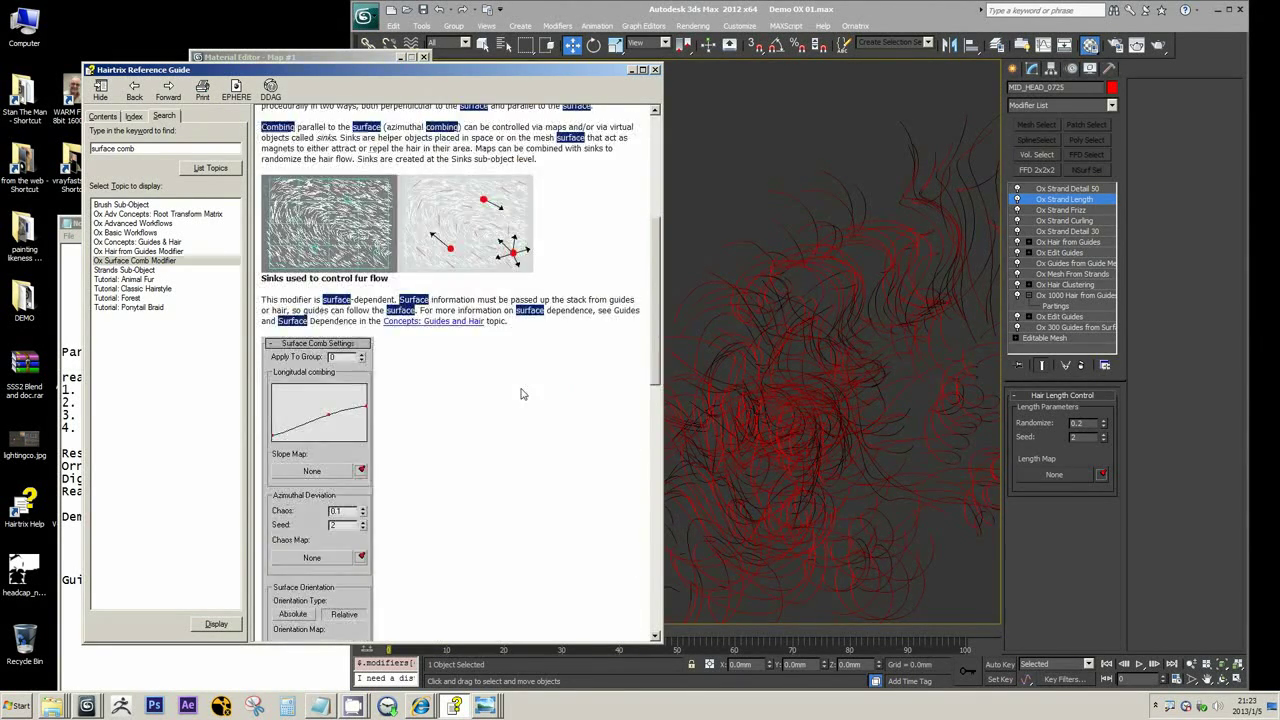
scroll(421, 326, "down", 2)
scroll(421, 326, "down", 10)
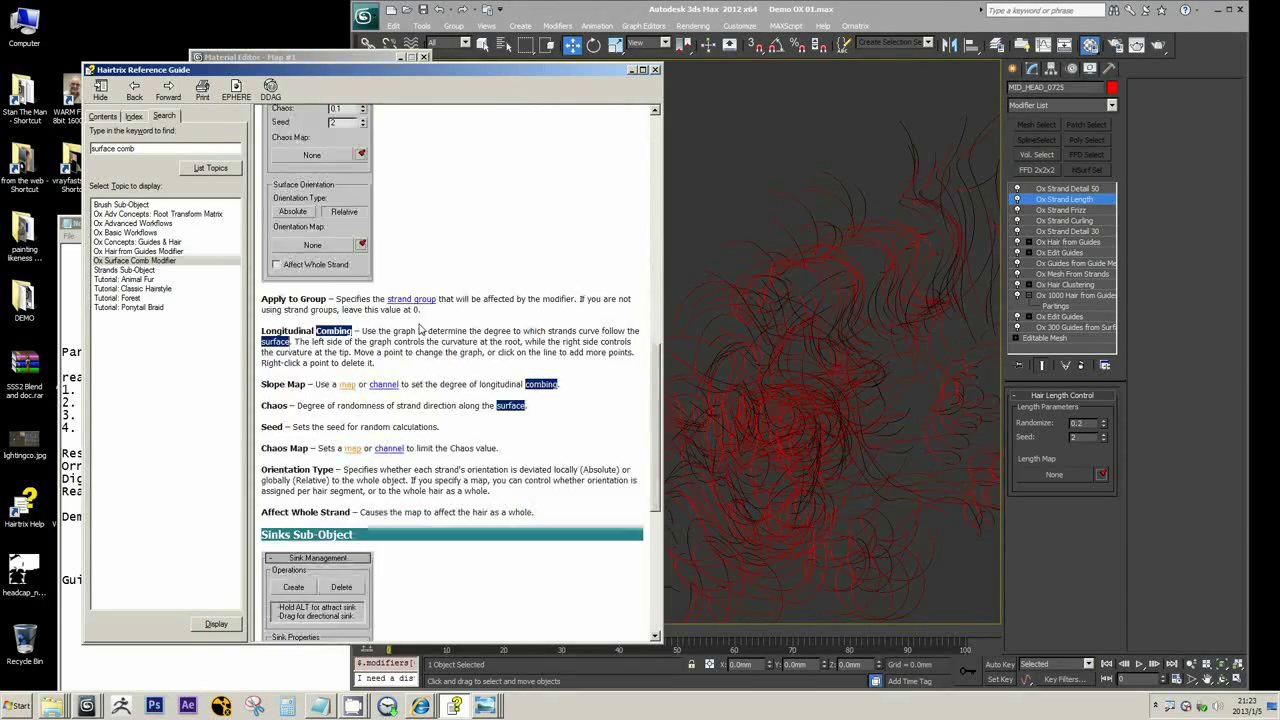
scroll(416, 300, "up", 12)
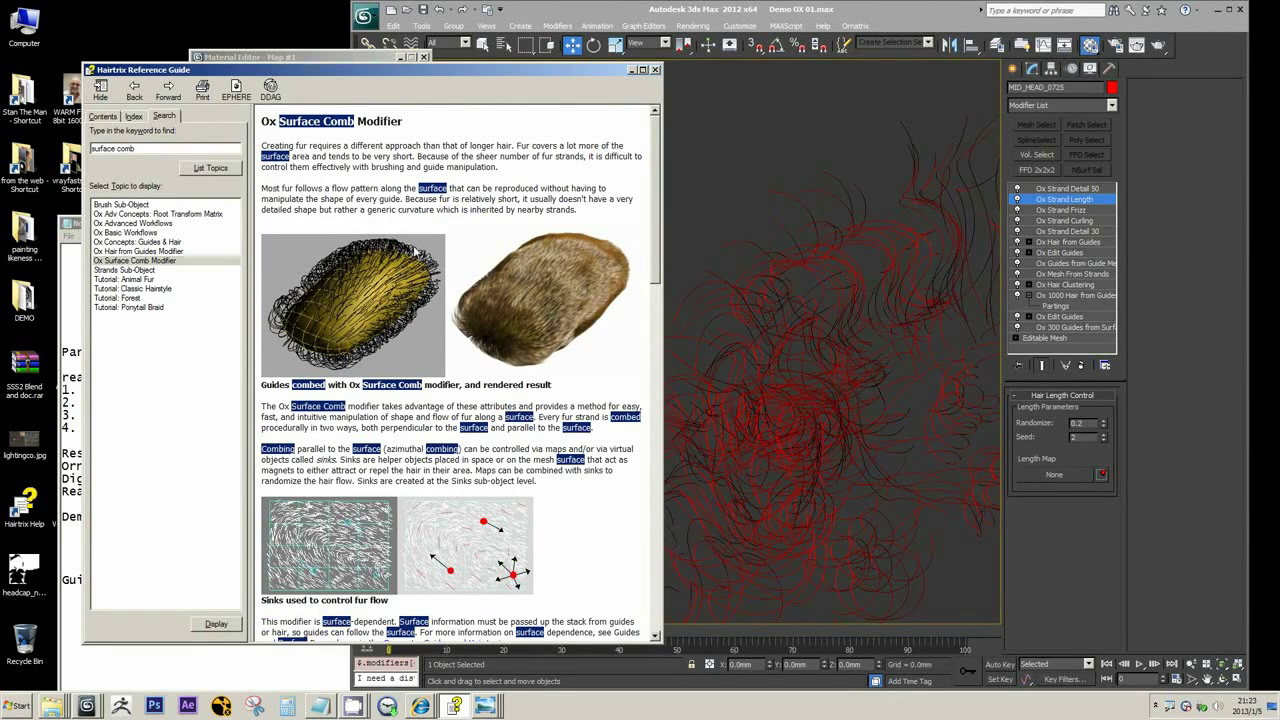
left_click_drag(262, 146, 312, 150)
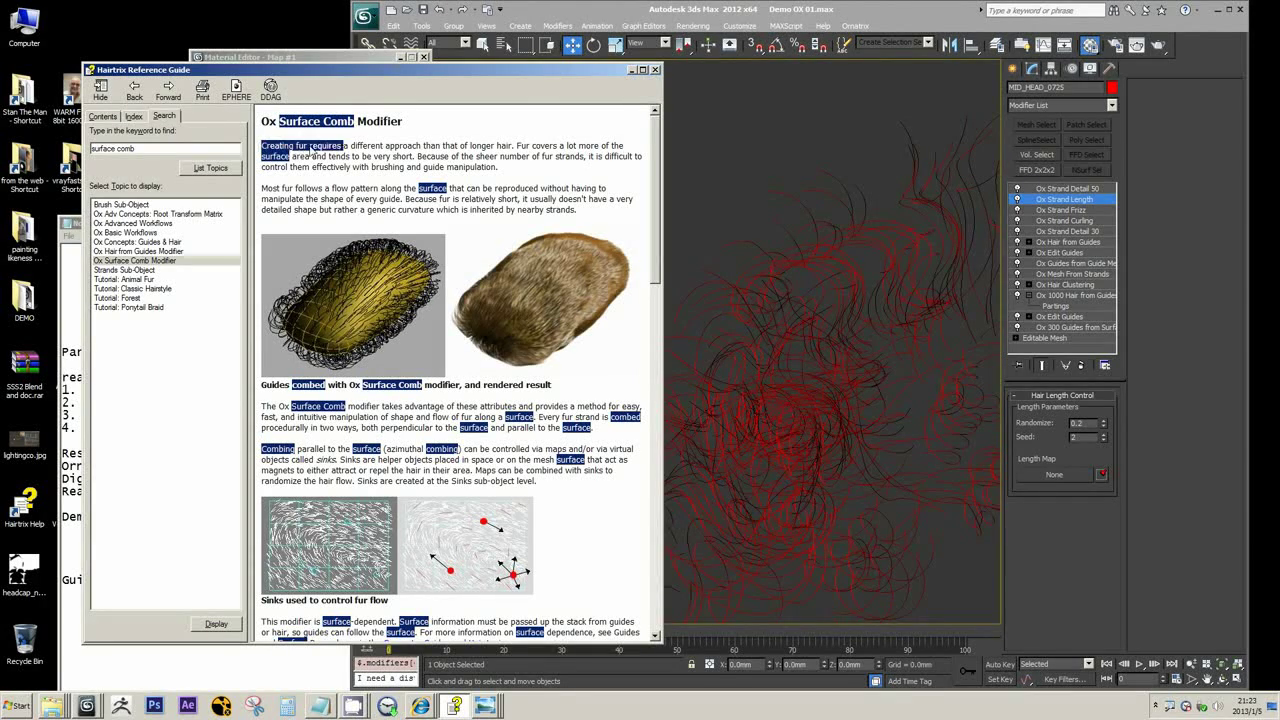
left_click(312, 150)
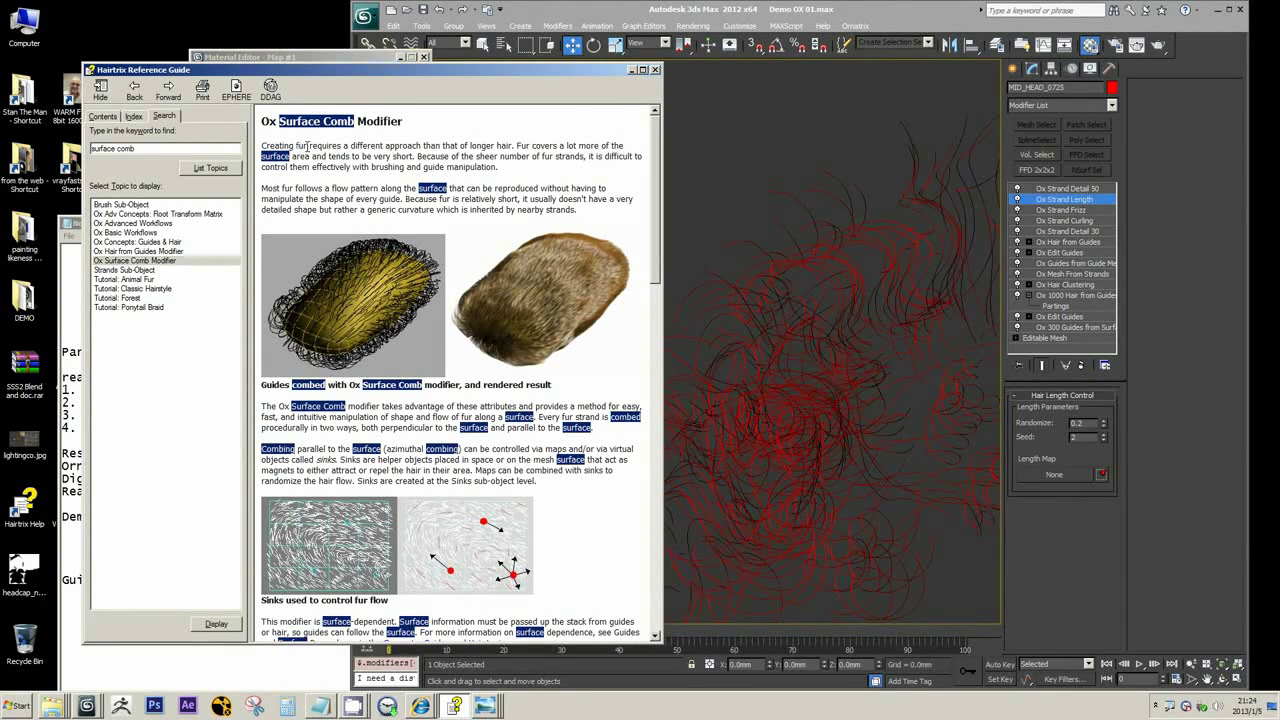
left_click_drag(326, 148, 512, 147)
left_click(468, 147)
- Bring up the WARM FINAL 8bit 1600.png reference portrait, examine its hair, and put the image away
left_click(484, 706)
left_click(475, 648)
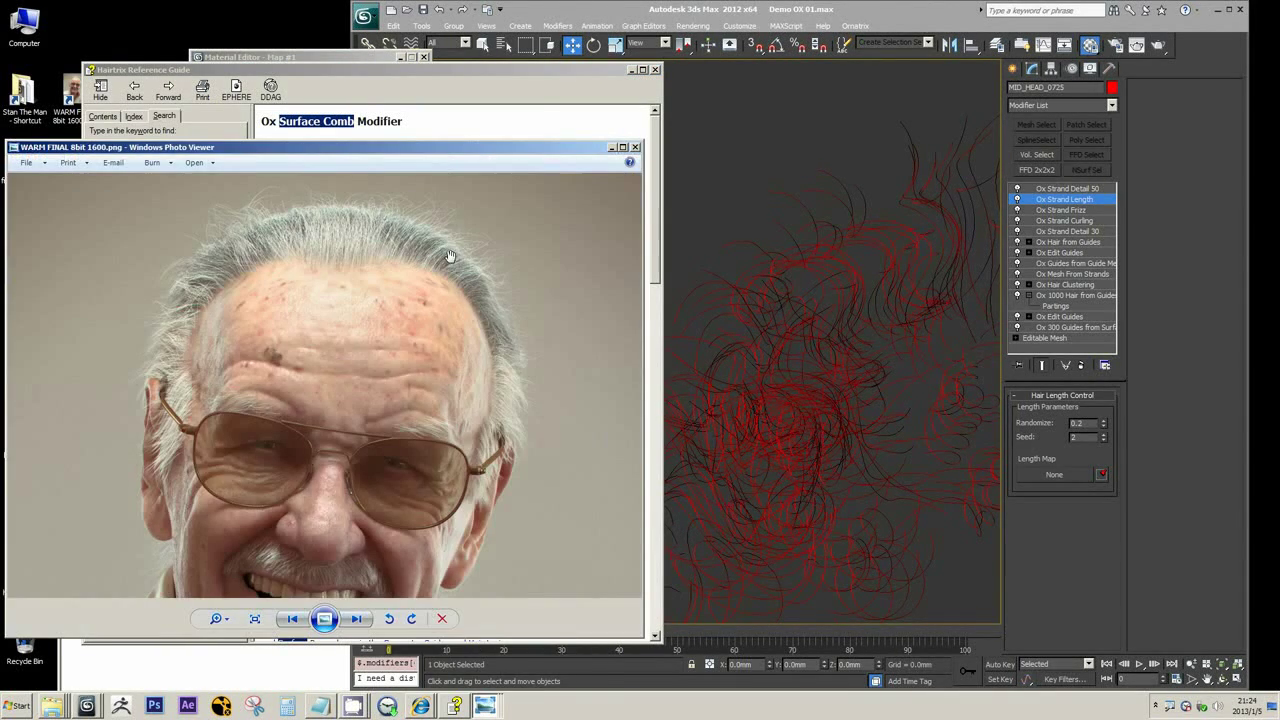
left_click(610, 148)
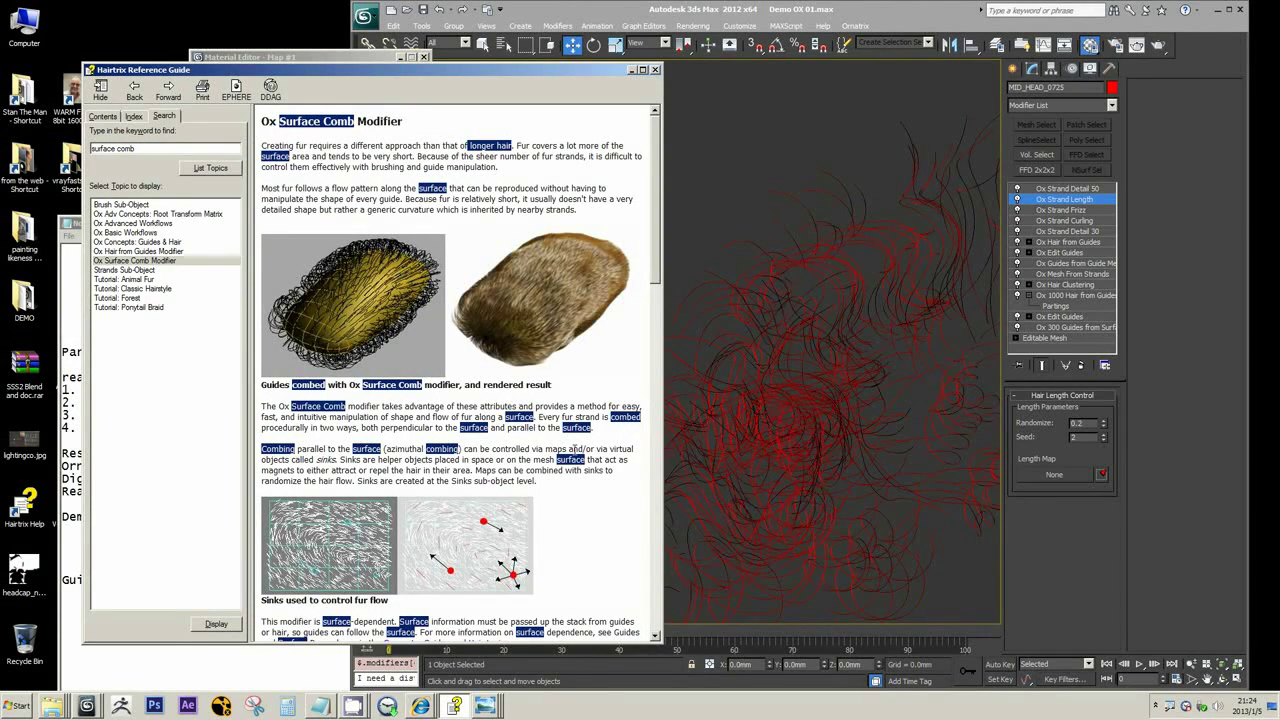
- Review the combing and sinks explanation in the Ox Surface Comb topic and return to 3ds Max
left_click(593, 470)
scroll(593, 470, "down", 3)
scroll(593, 470, "up", 3)
left_click(631, 69)
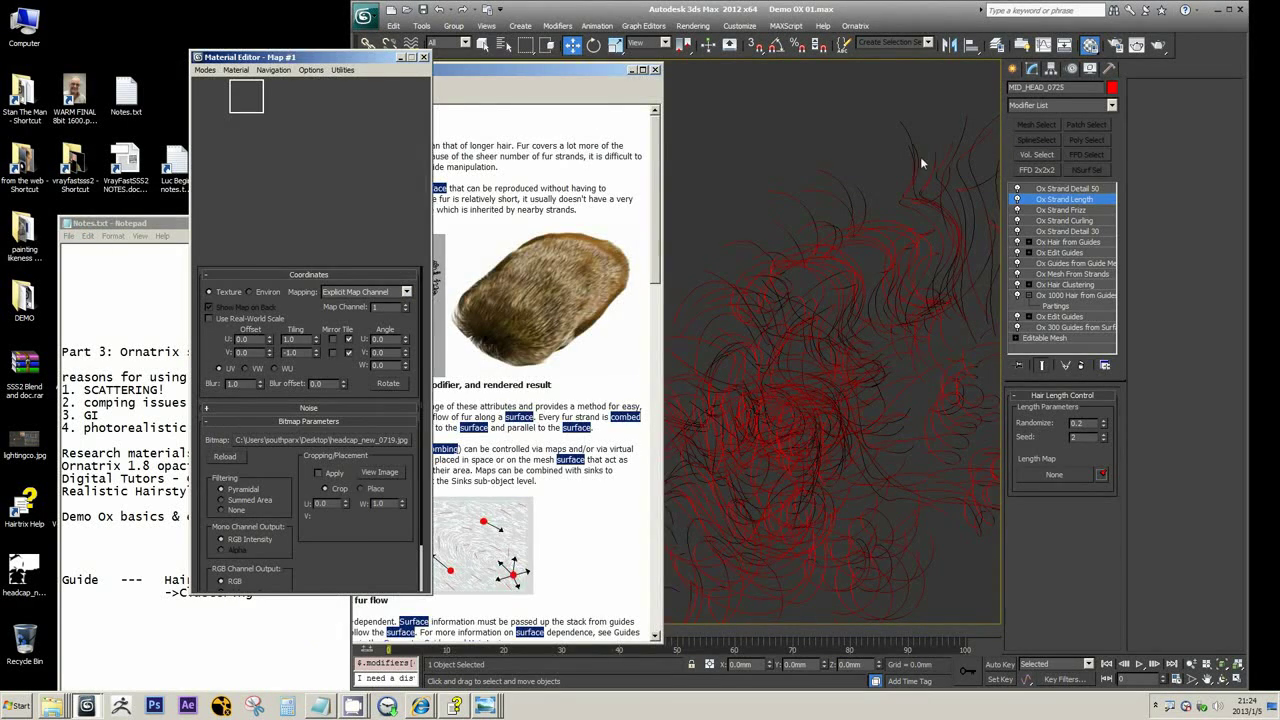
- Look through the available Ox modifiers without adding one, and show the settings of the upper Ox Hair from Guides modifier
left_click(1111, 104)
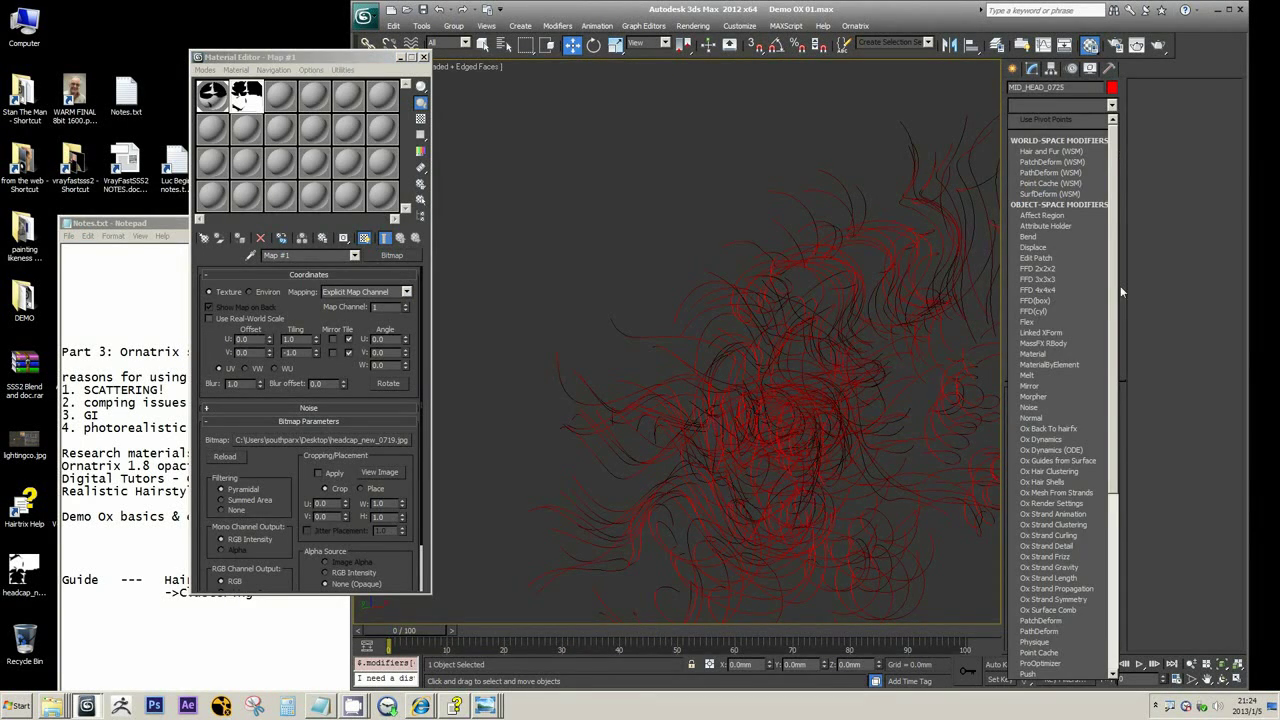
scroll(1118, 314, "down", 1)
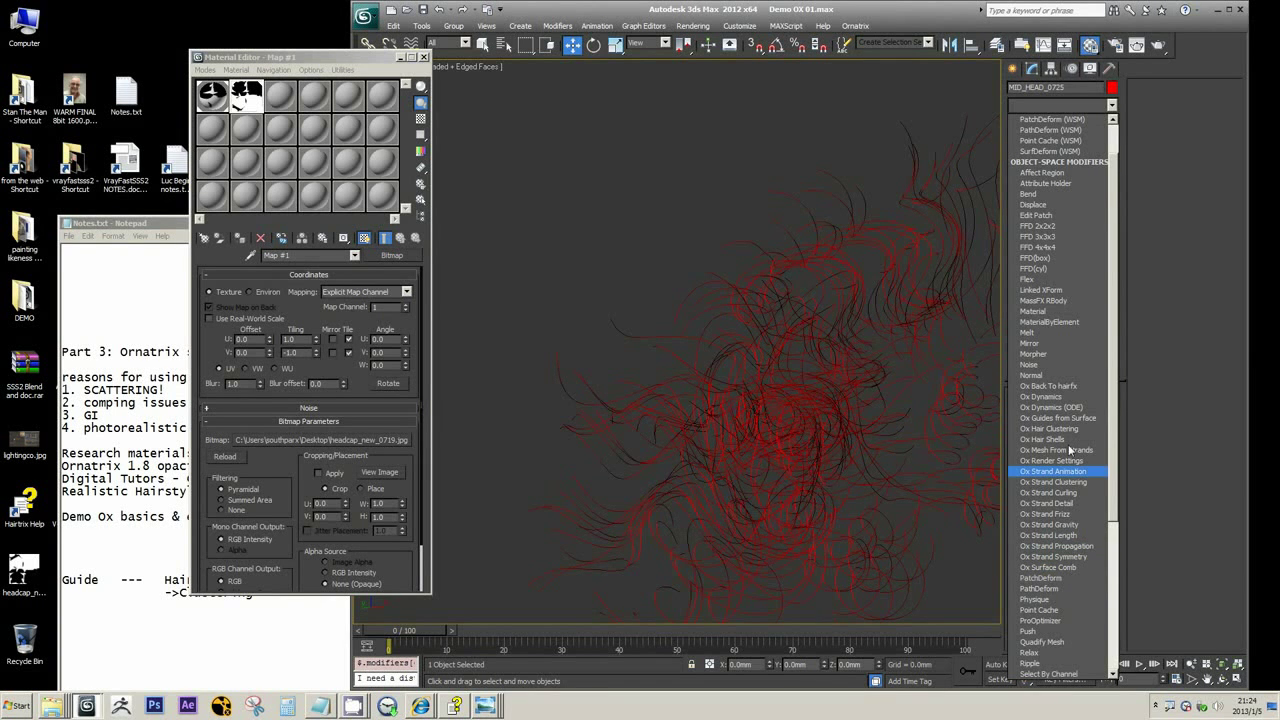
left_click(904, 10)
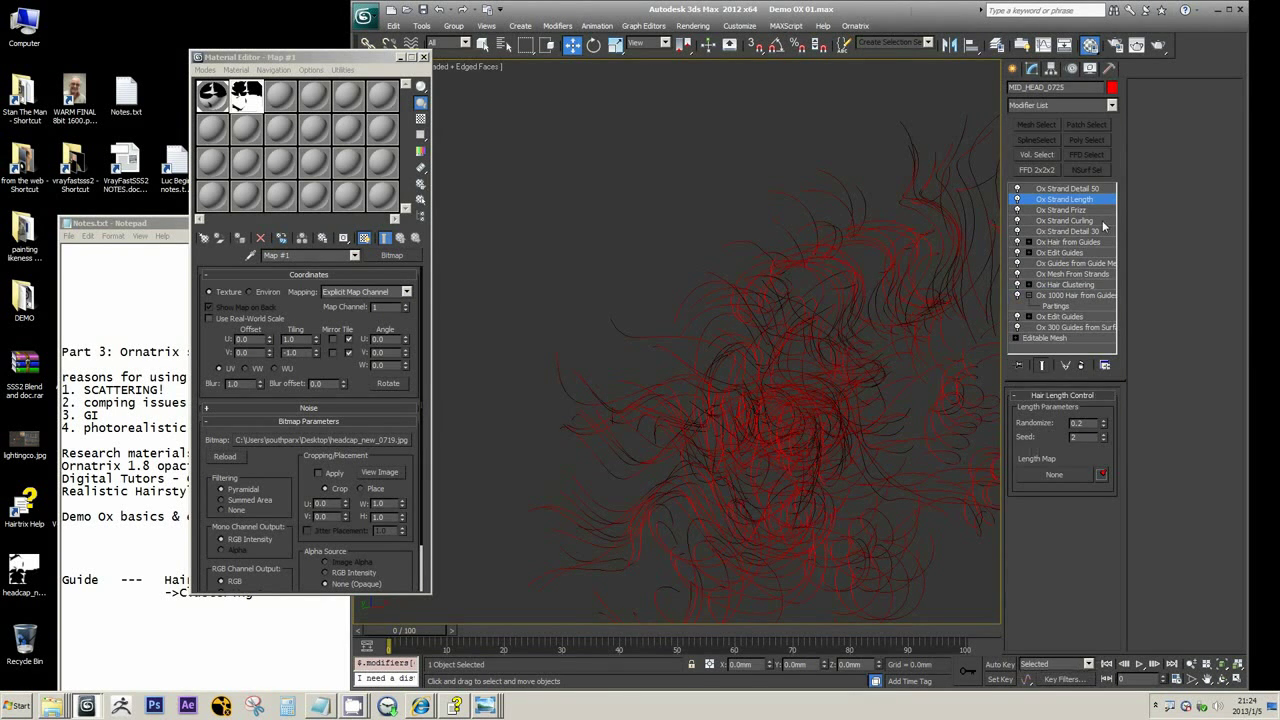
left_click(1052, 245)
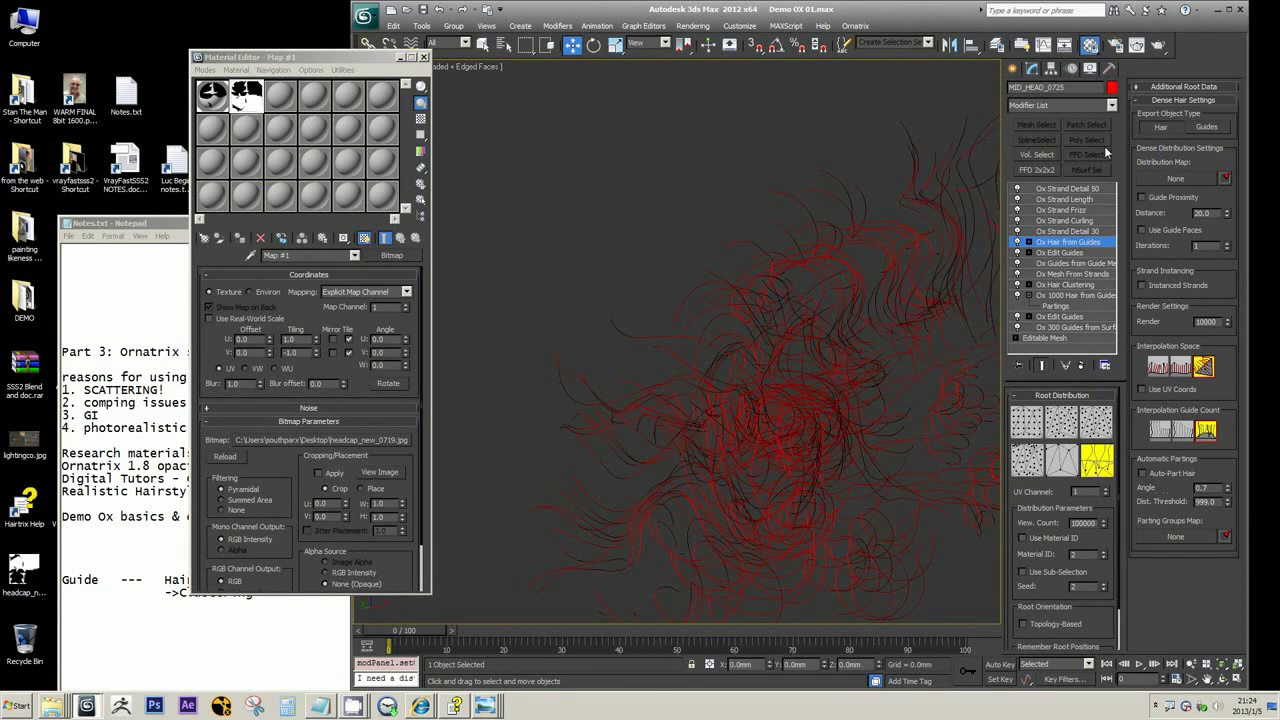
- Try to add an Ox Mesh From Strands modifier directly above the upper Ox Hair from Guides modifier
left_click(1111, 105)
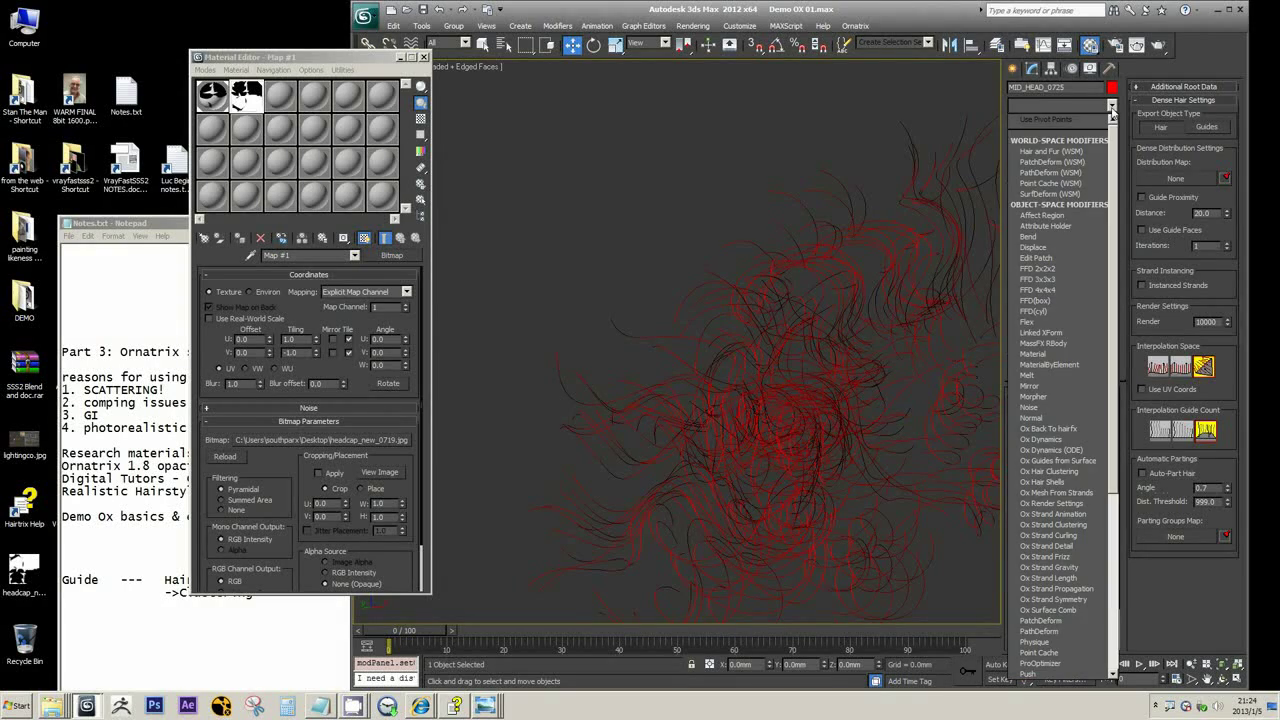
scroll(1114, 470, "down", 1)
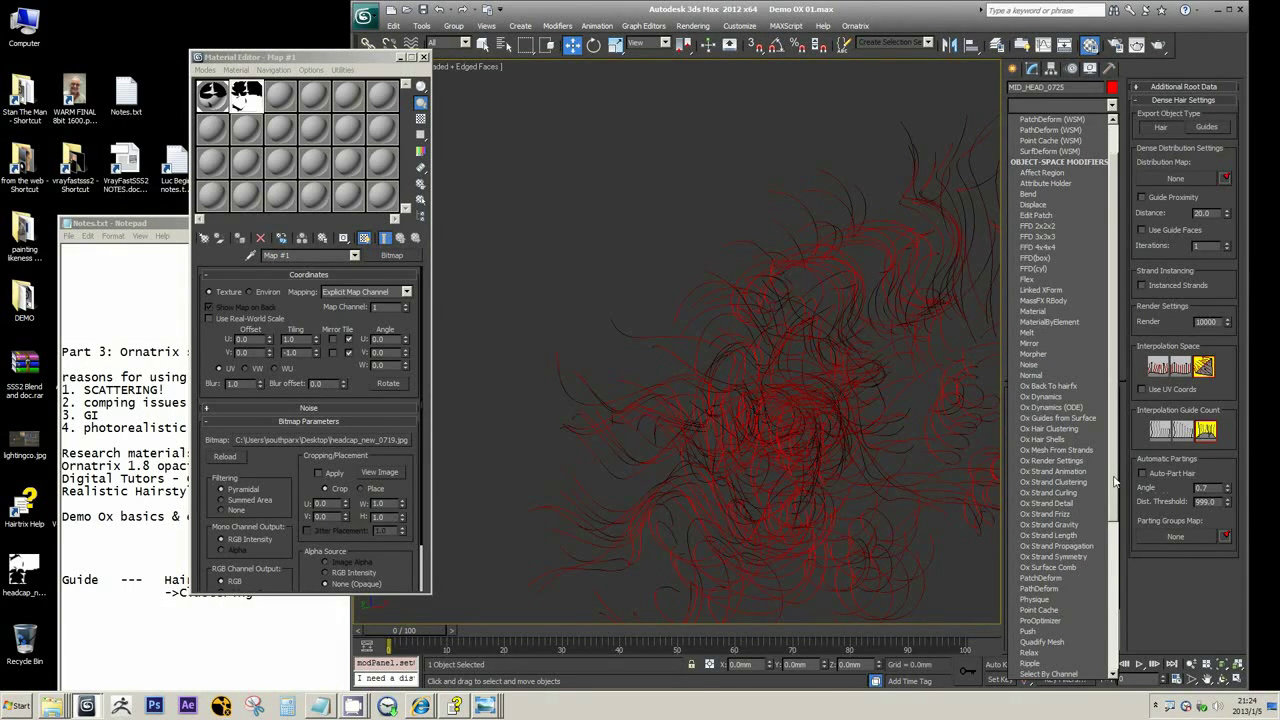
left_click(1056, 450)
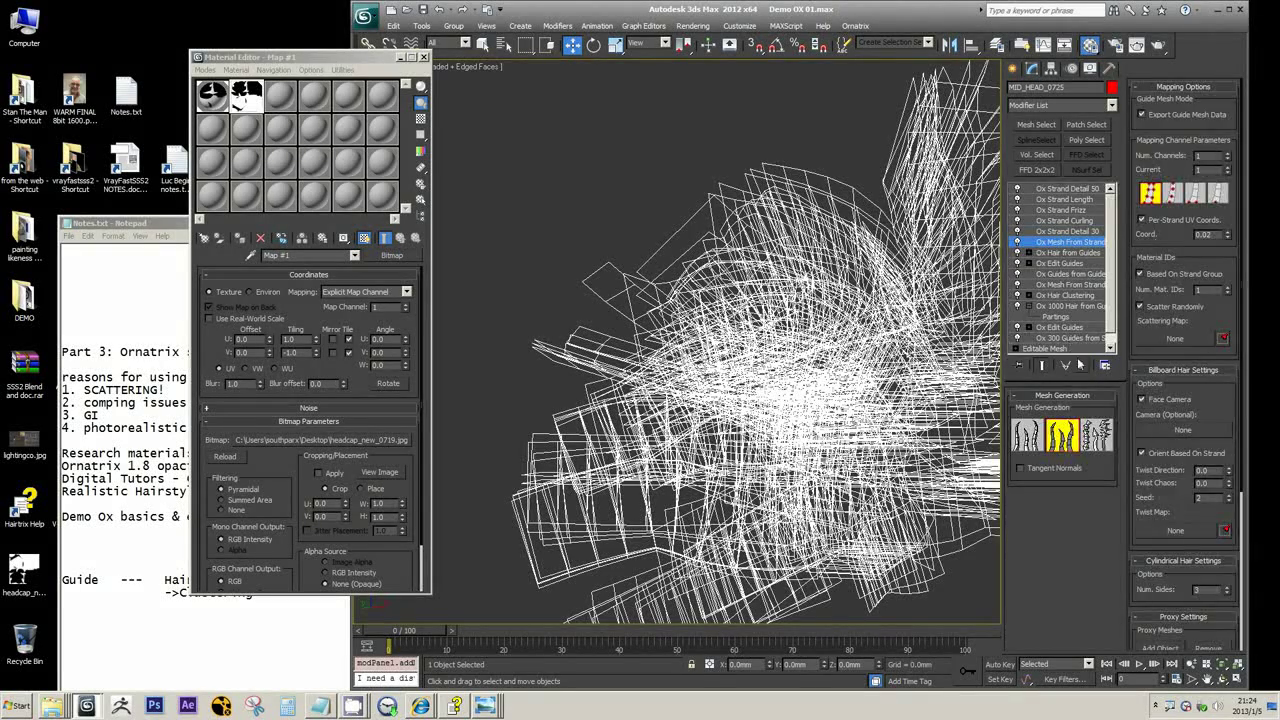
left_click(1090, 243)
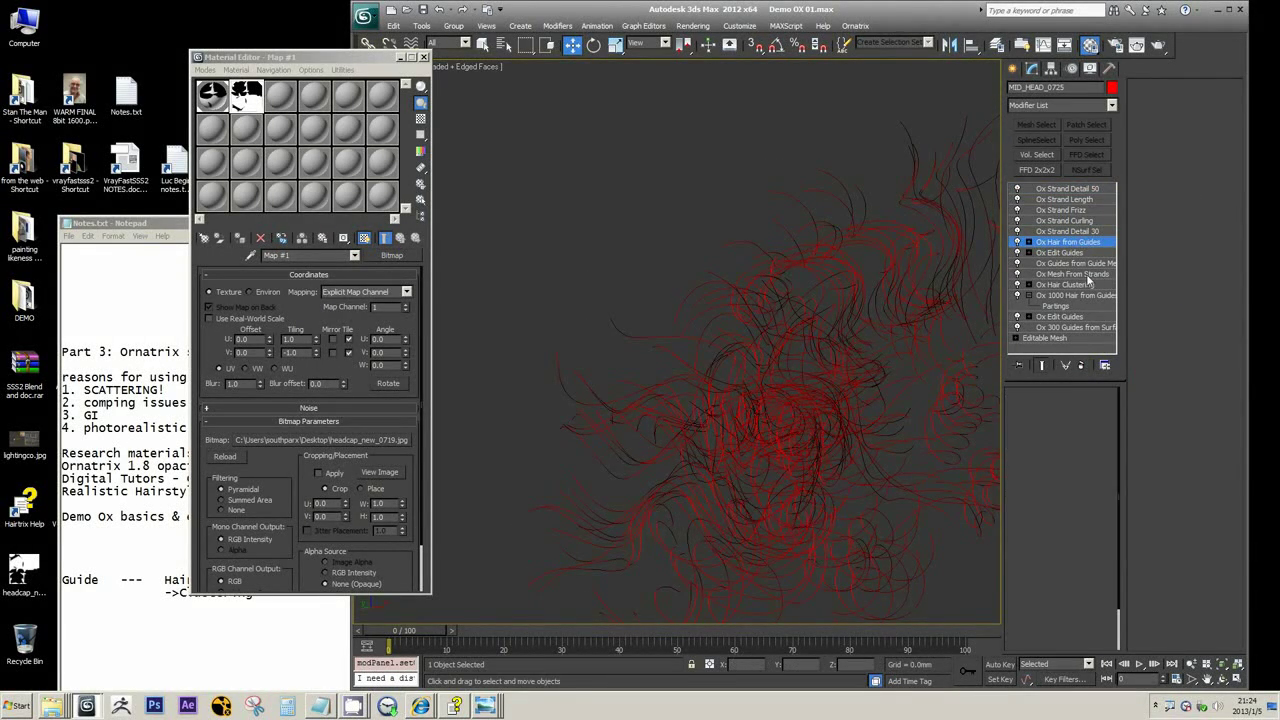
- Set the upper Ox Hair from Guides modifier's export object type to Guides and select the topmost Ox Strand Detail modifier
left_click(1209, 129)
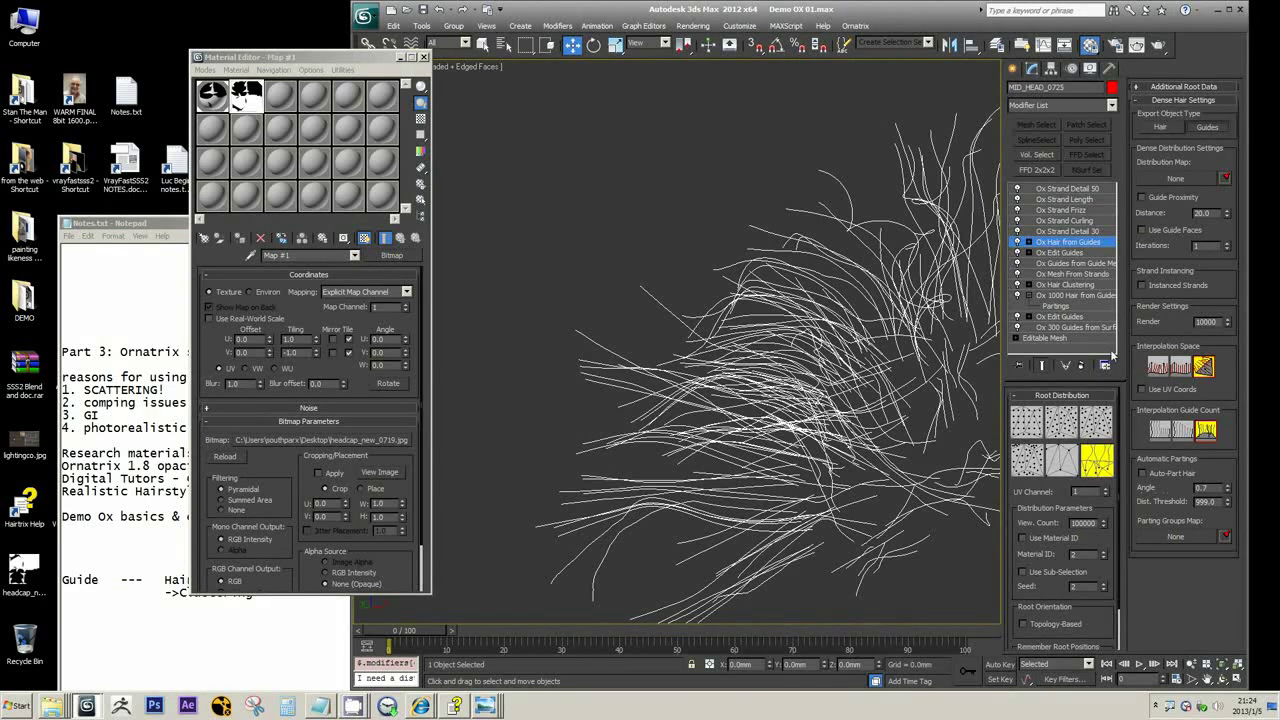
left_click(1111, 104)
scroll(1060, 350, "down", 3)
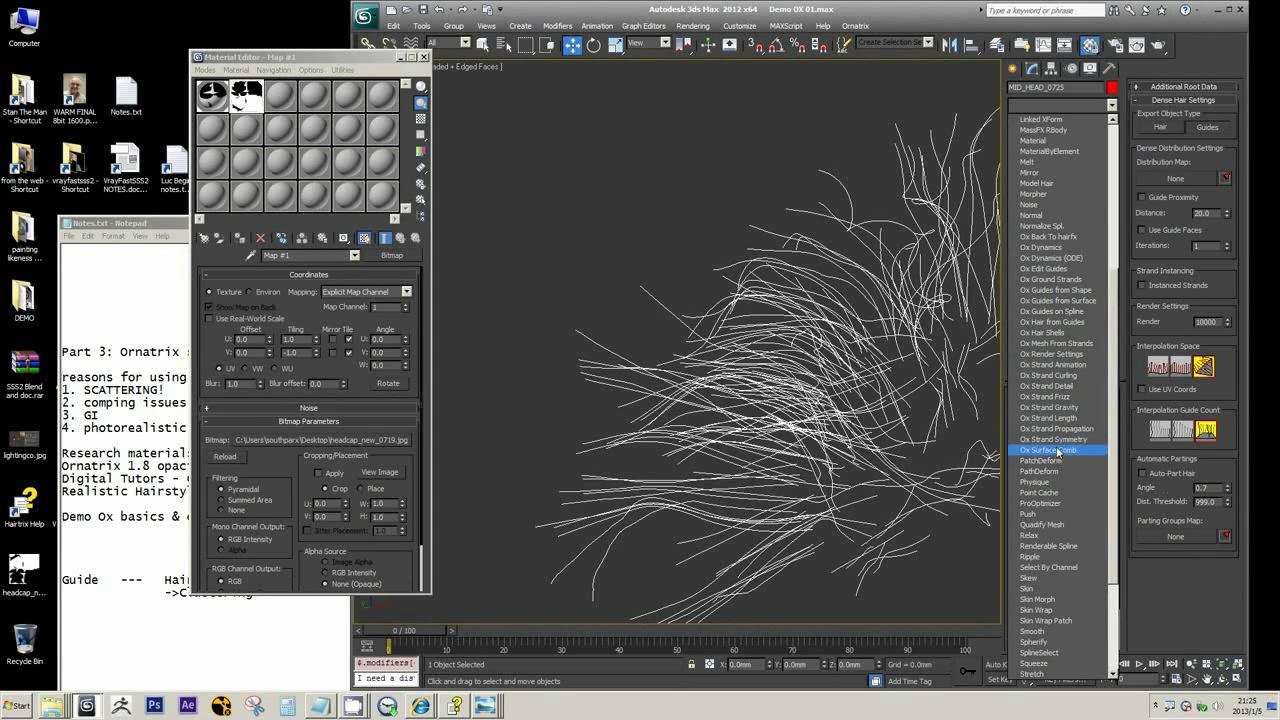
left_click(1052, 322)
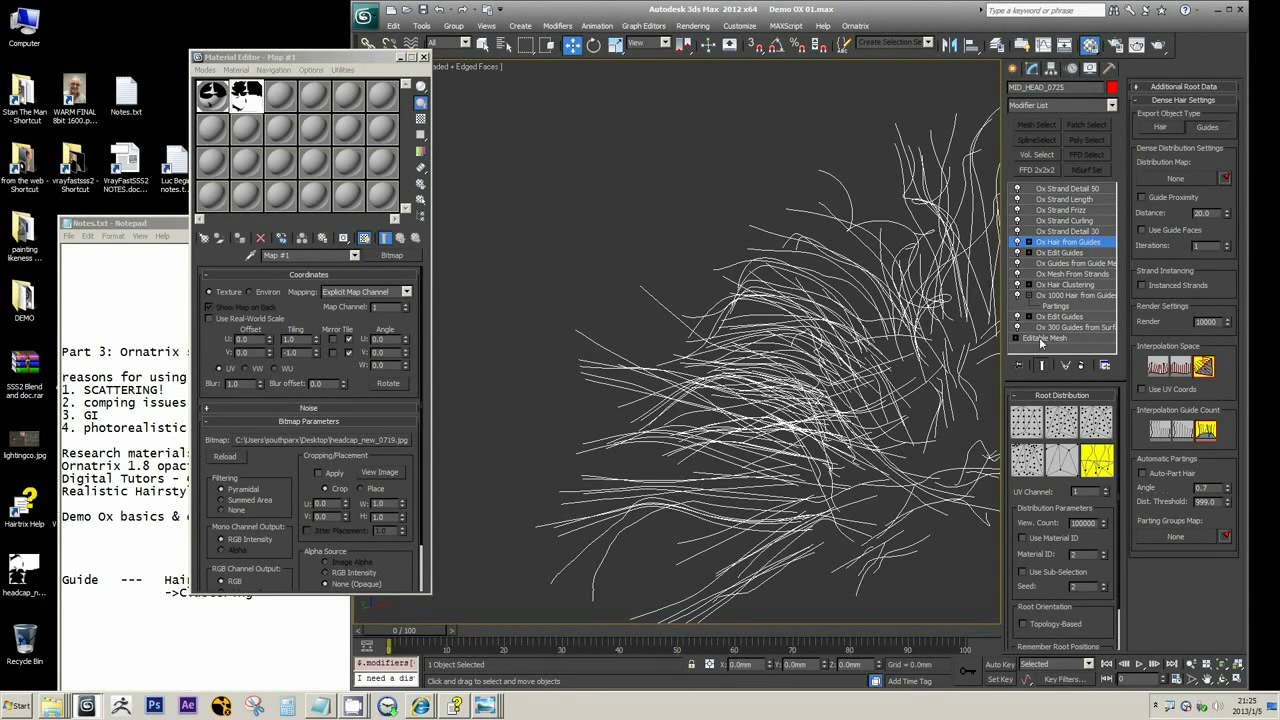
scroll(783, 273, "down", 6)
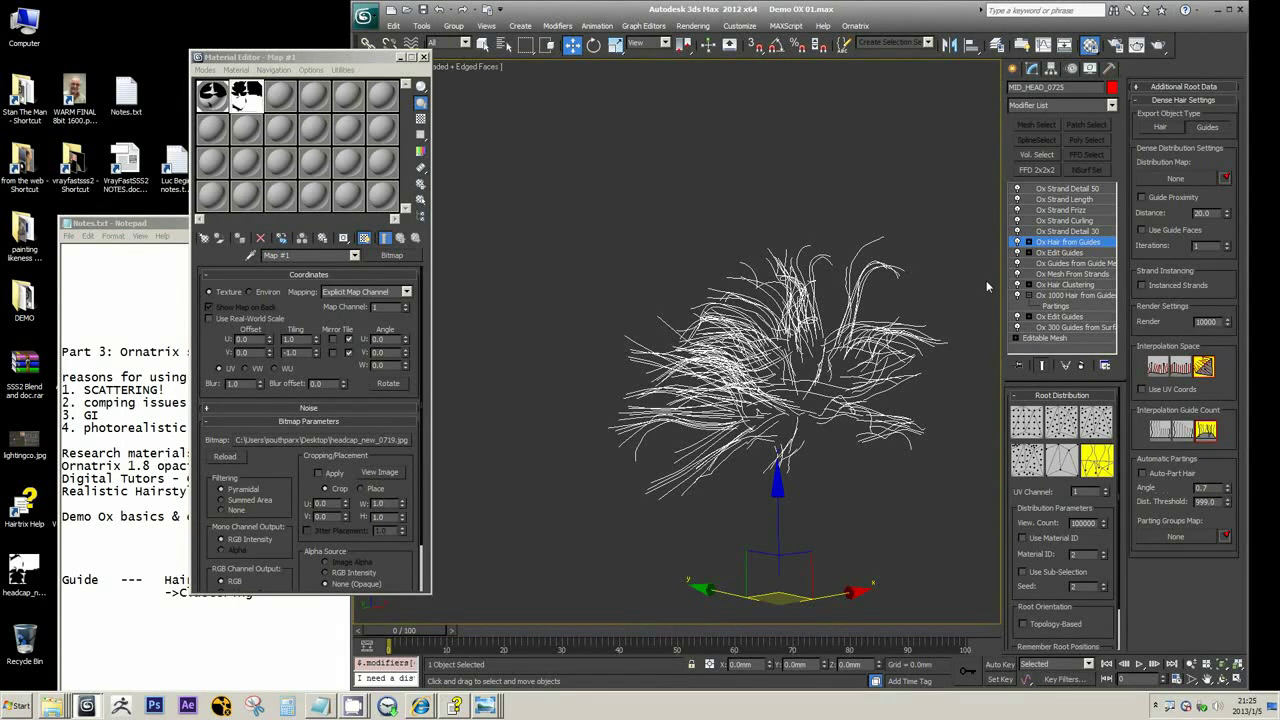
left_click(1065, 188)
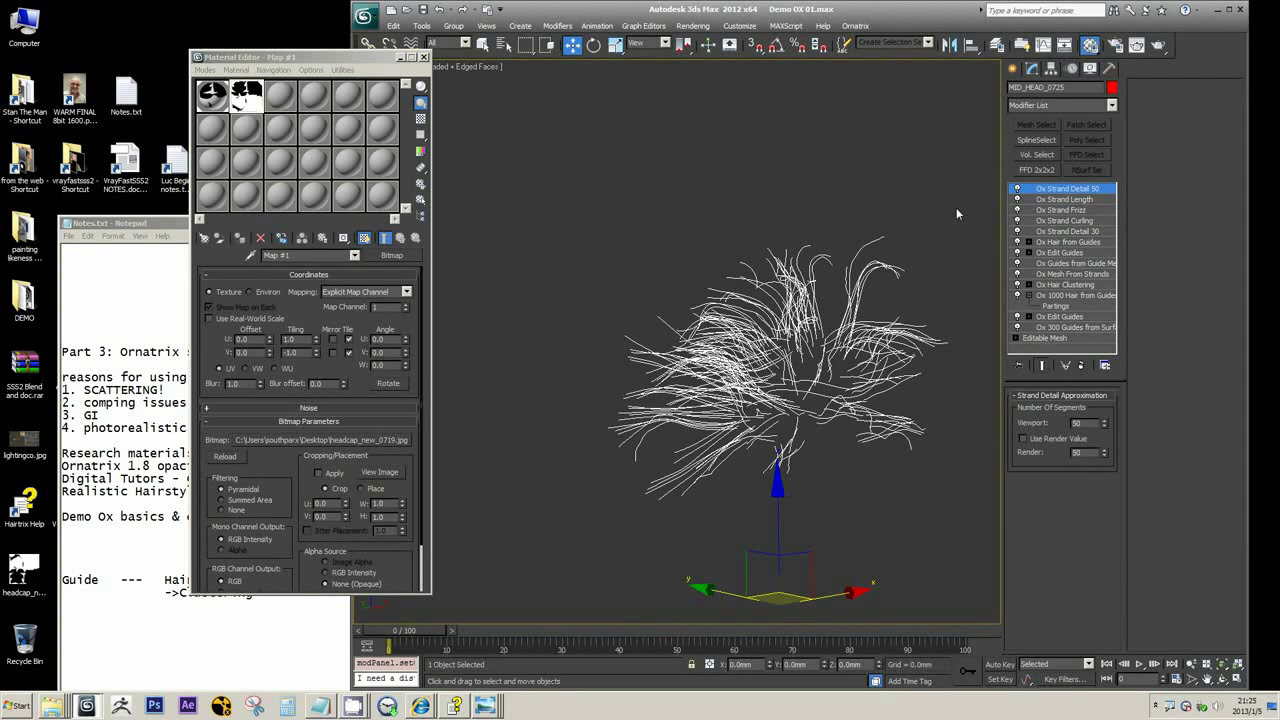
- Switch to Notes.txt and highlight the phrase "explain Stan max file" in the demo line
right_click(221, 561)
left_click(181, 616)
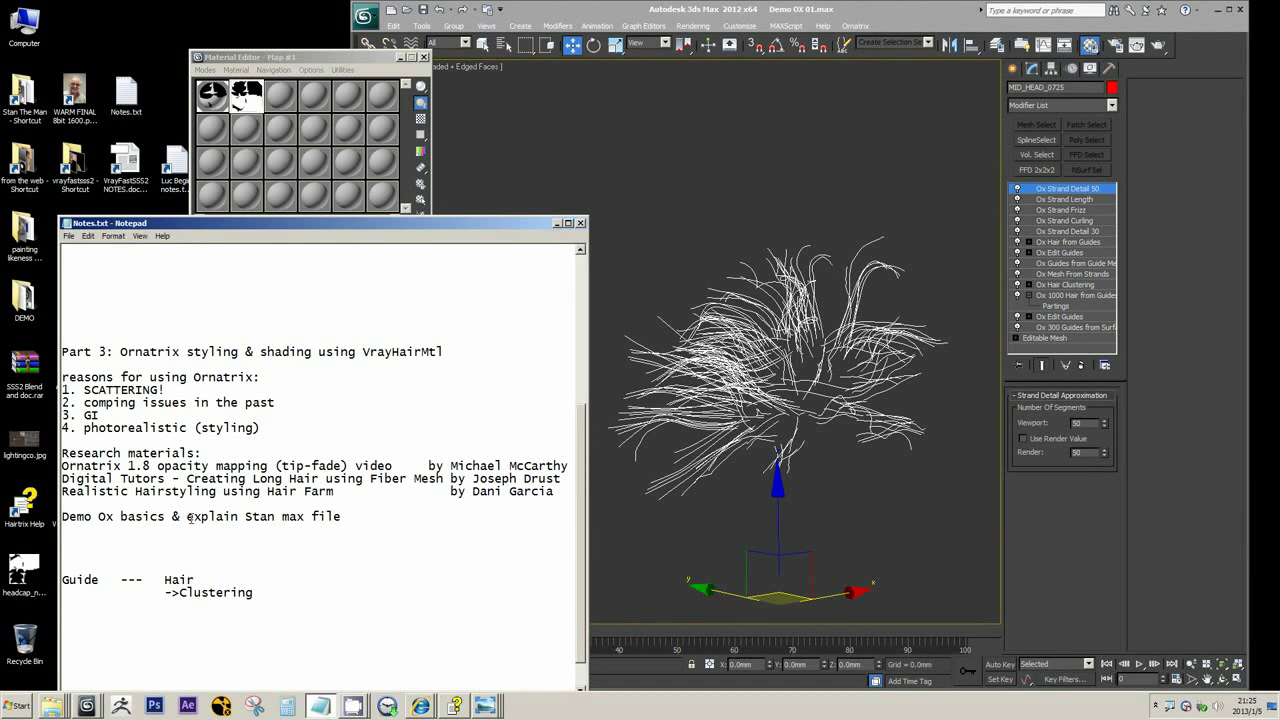
left_click_drag(187, 516, 343, 516)
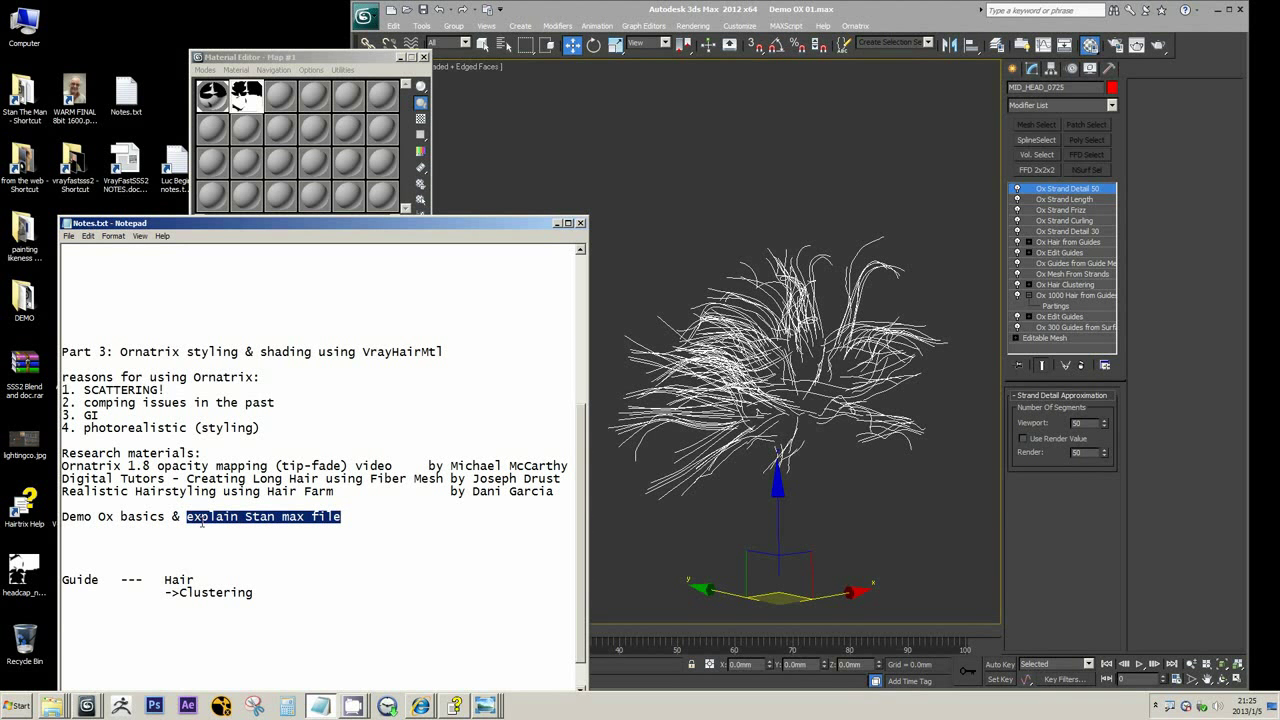
- Close the duplicate window of the WARM FINAL 8bit 1600.png portrait, bring up the other one, and enlarge and reposition it
left_click(484, 707)
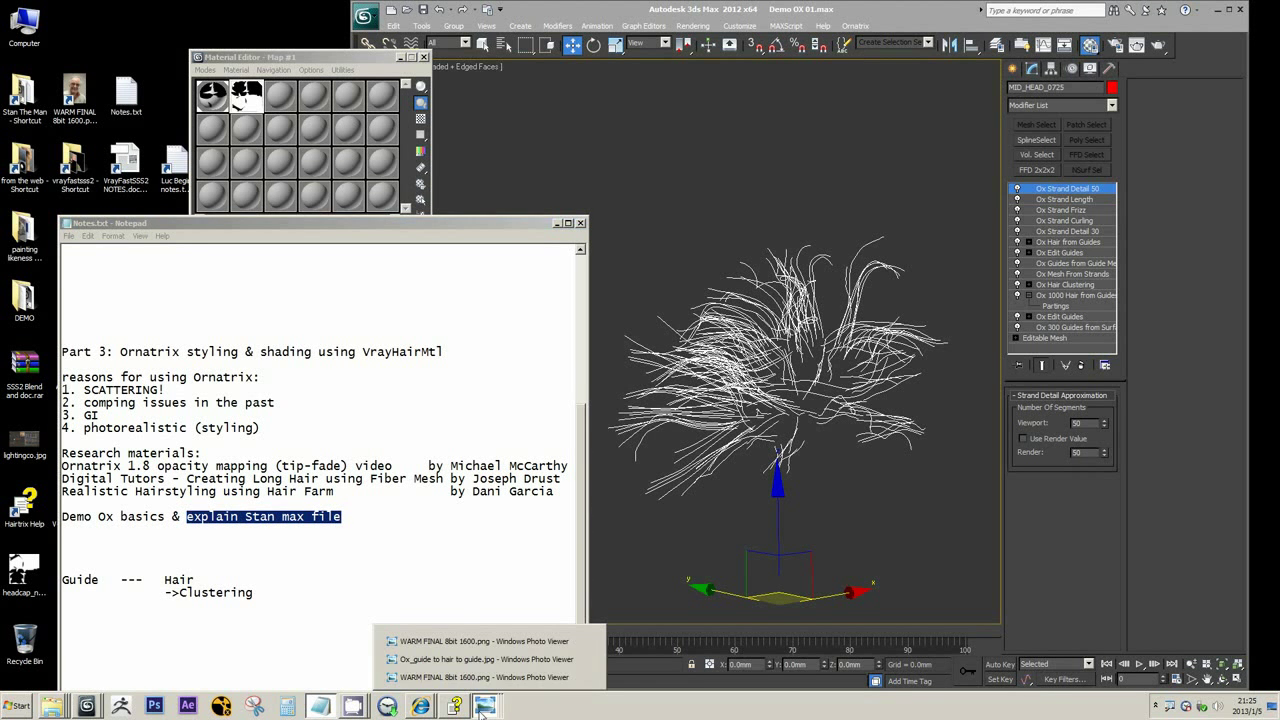
left_click(488, 653)
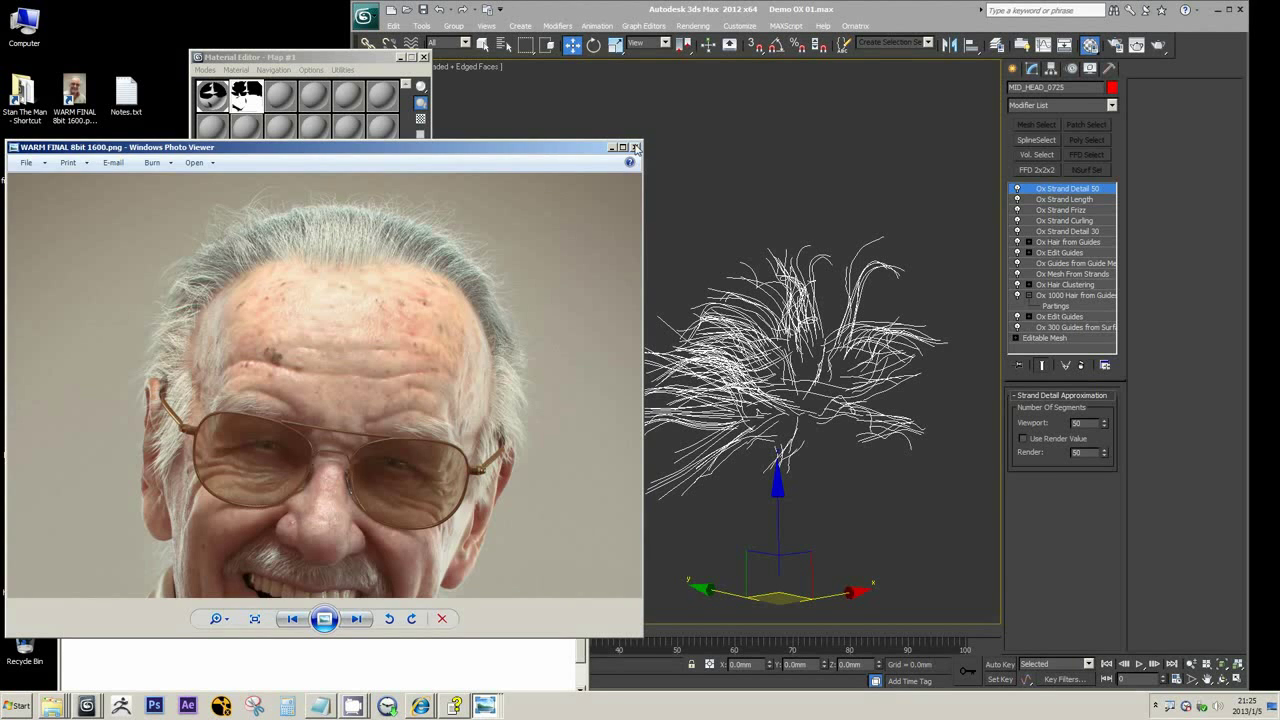
left_click(636, 148)
left_click(492, 707)
left_click(472, 667)
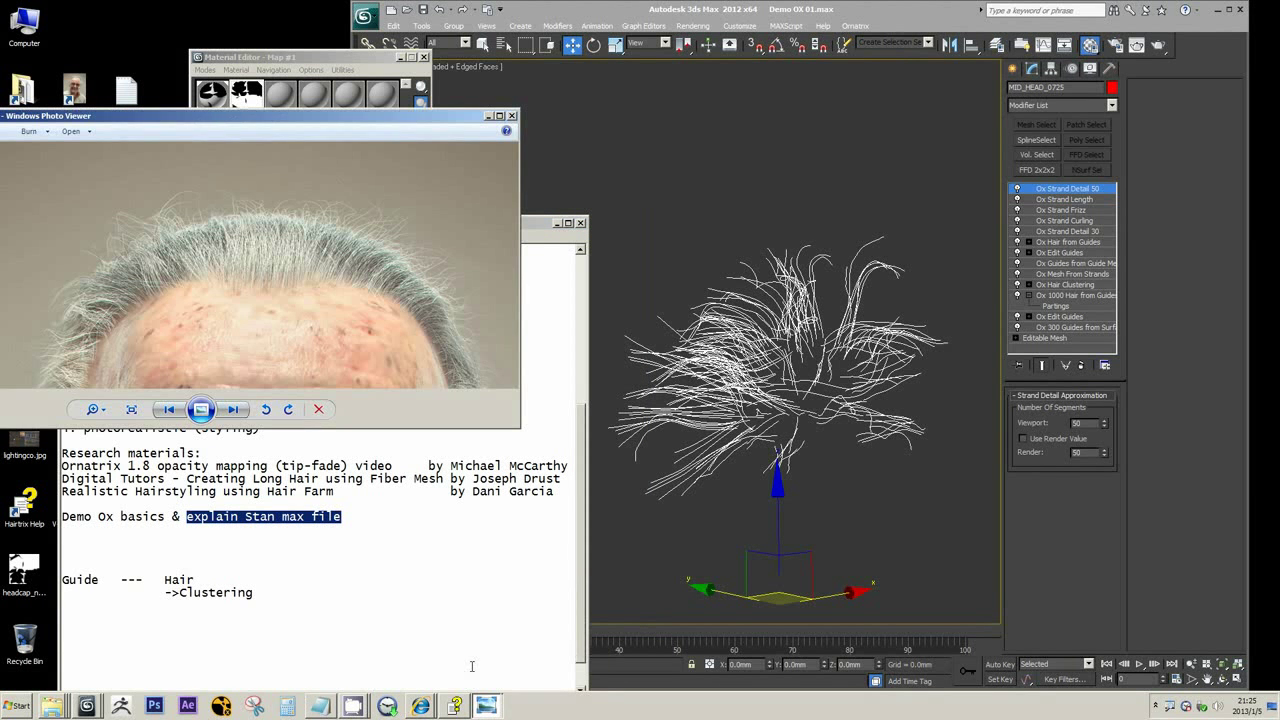
left_click_drag(518, 428, 571, 614)
left_click_drag(451, 118, 837, 100)
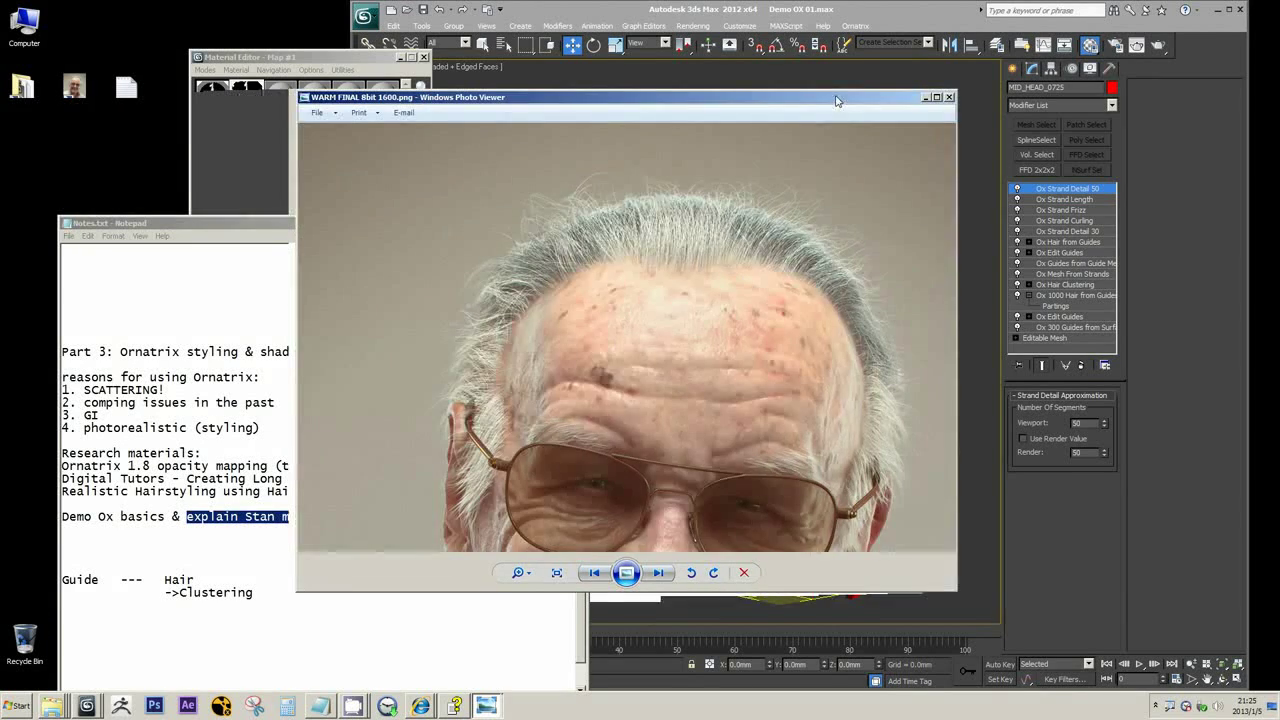
- Examine the portrait's hairline, the fine flyaway strands above it and the hair at the sides of the head
scroll(551, 203, "up", 3)
left_click_drag(526, 194, 634, 250)
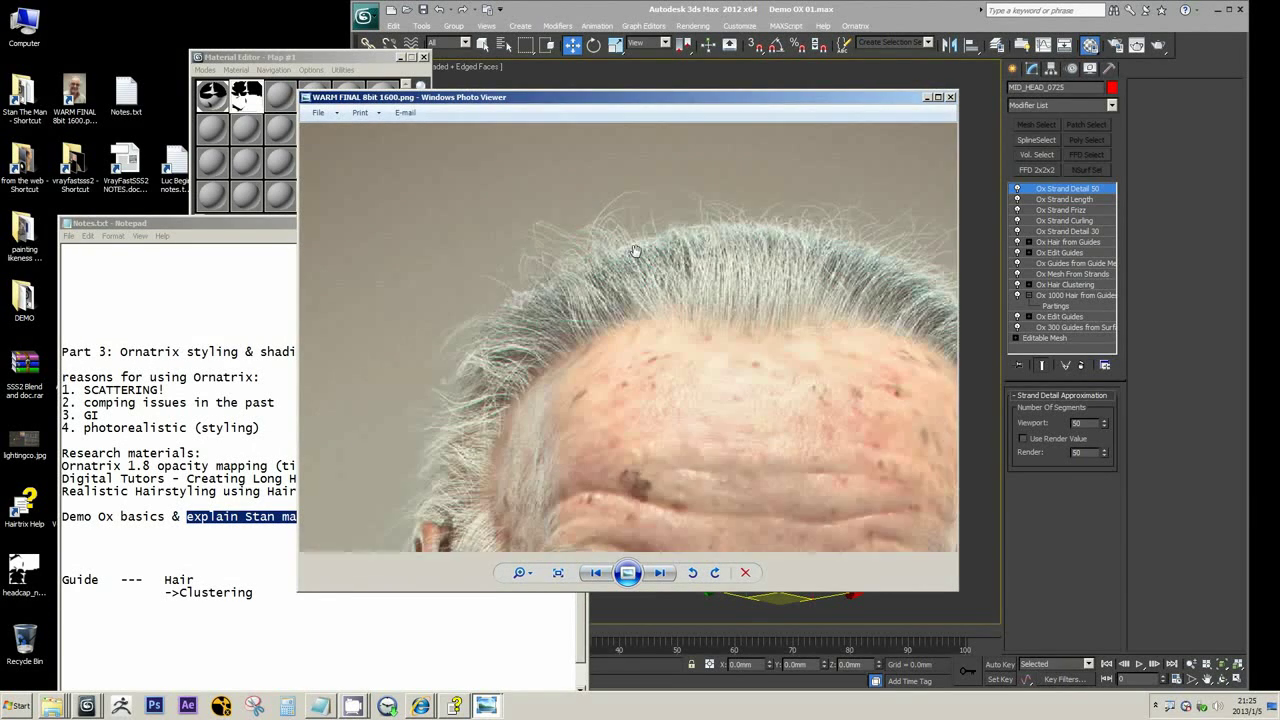
scroll(720, 218, "up", 2)
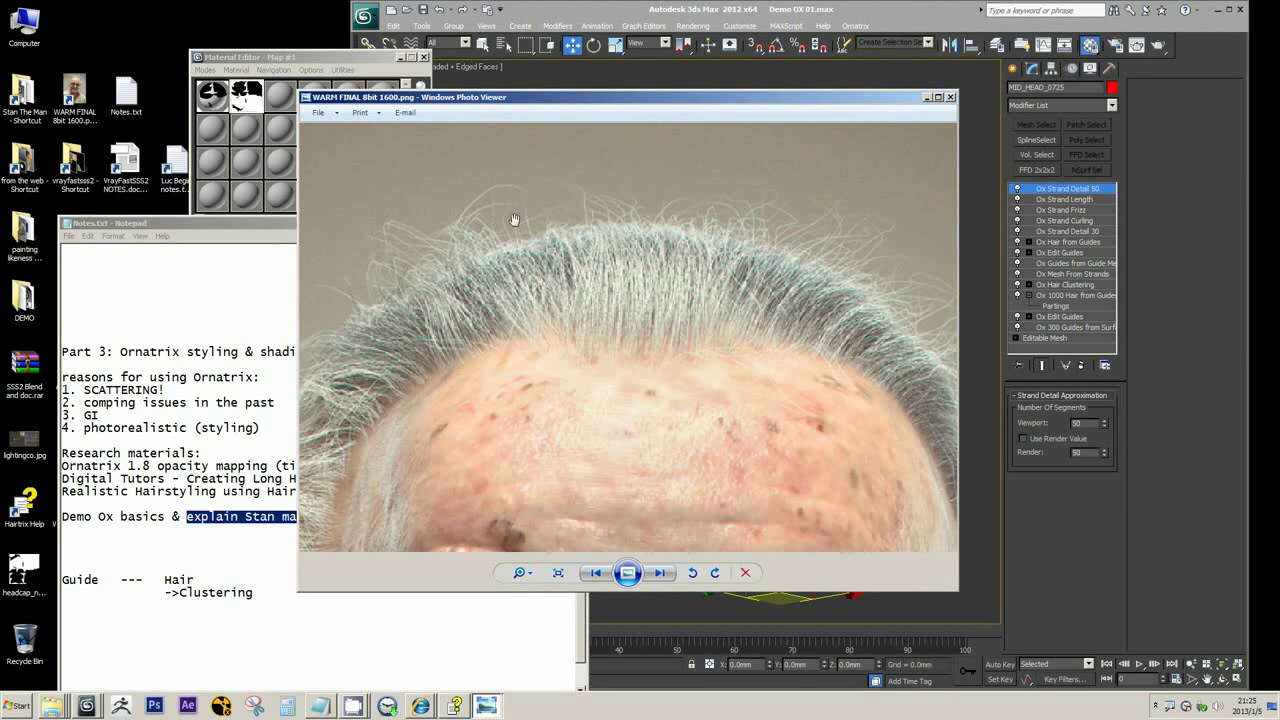
scroll(748, 240, "down", 2)
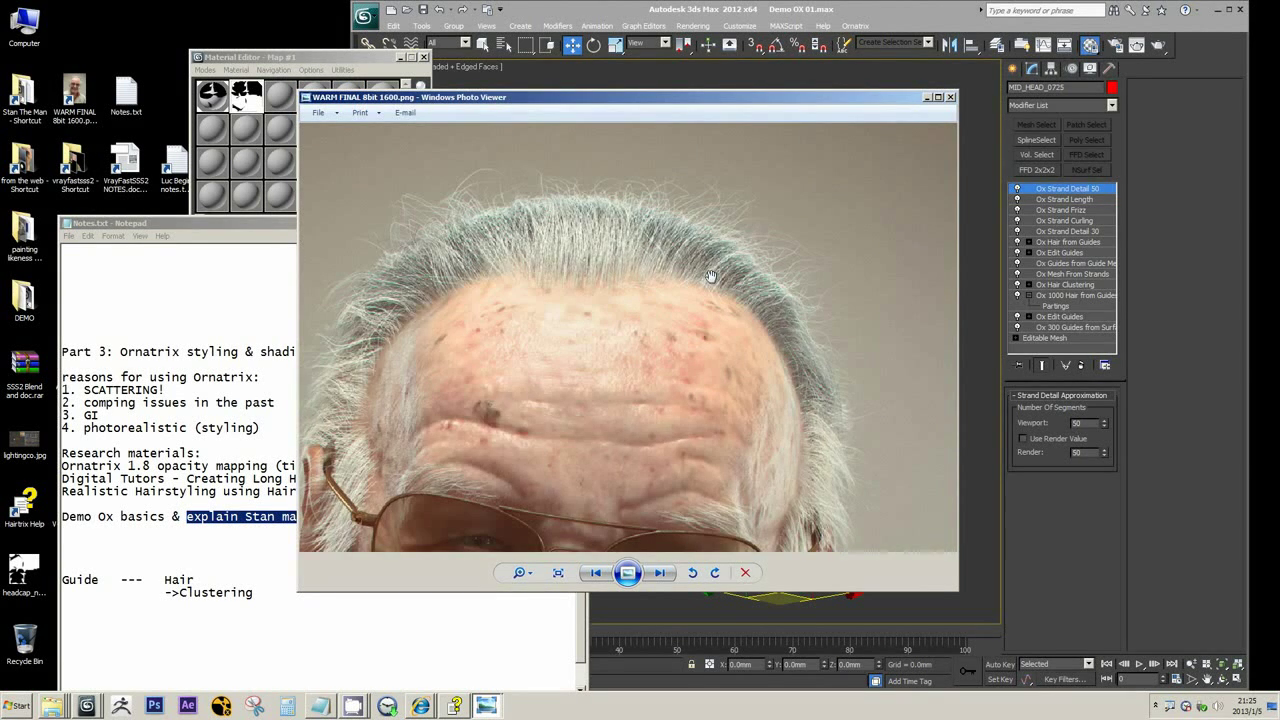
scroll(707, 336, "down", 3)
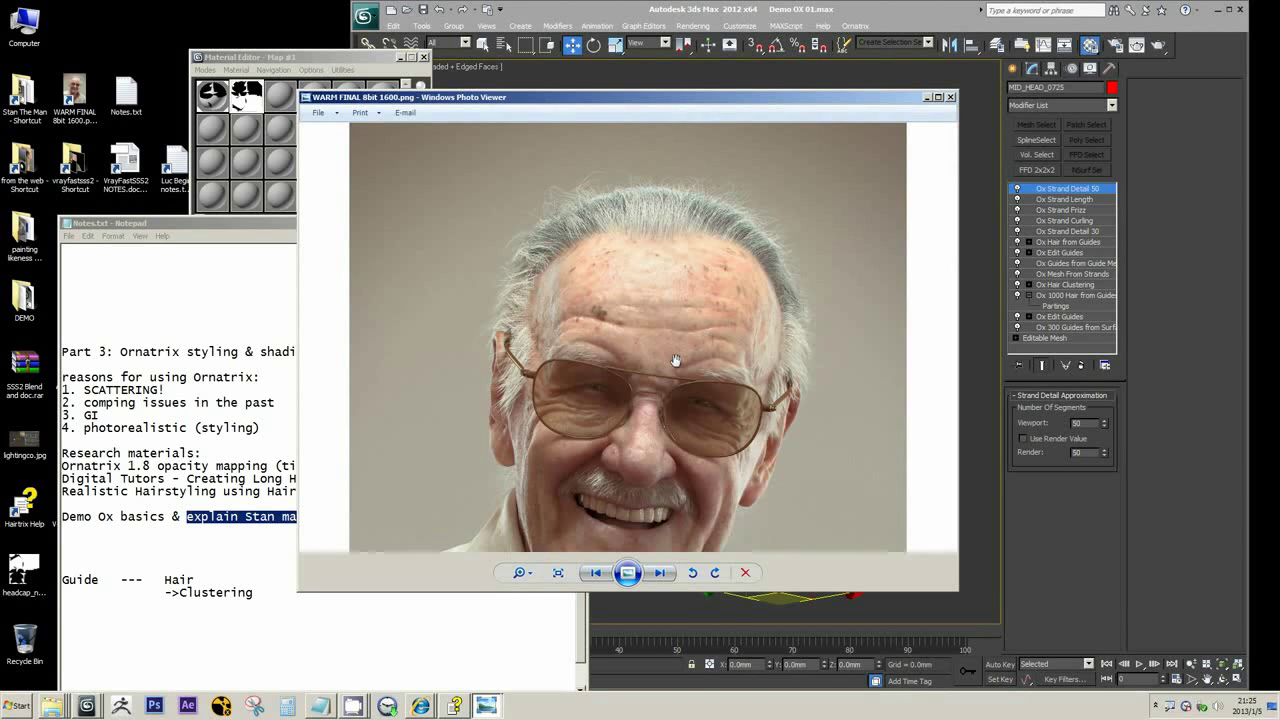
scroll(675, 360, "up", 1)
scroll(697, 291, "up", 2)
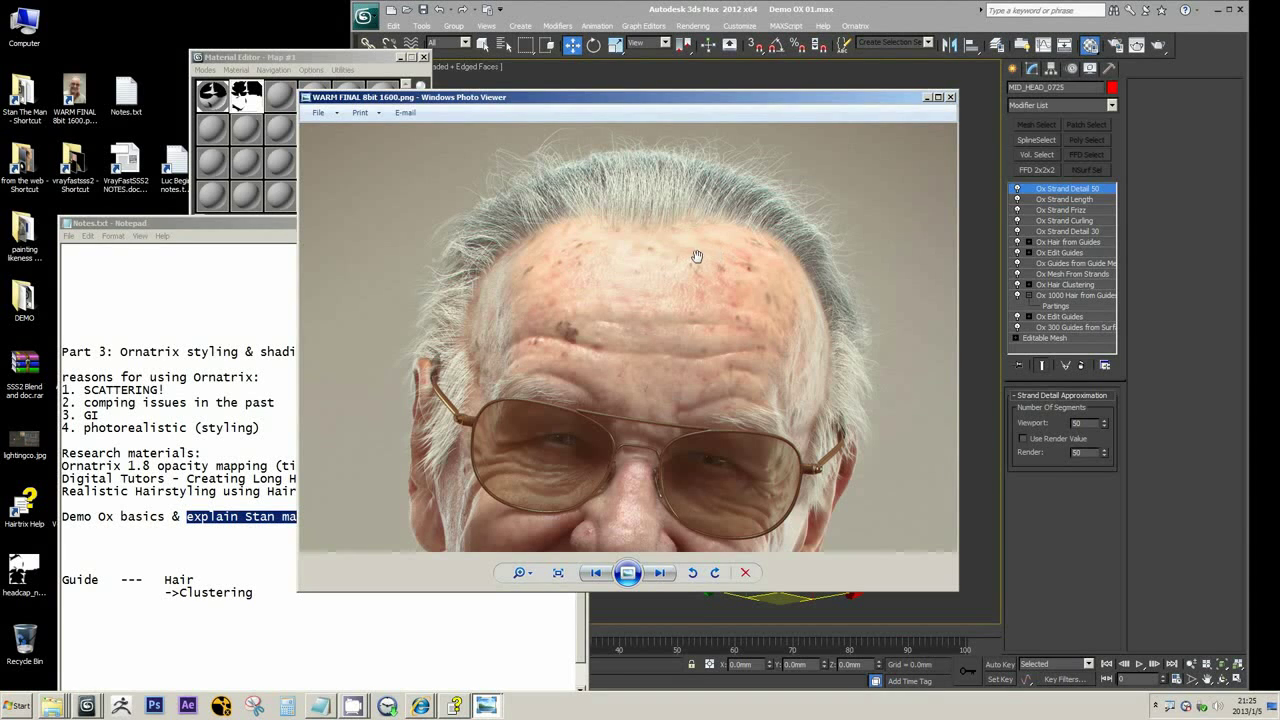
- Move the portrait aside, save the Demo OX 01.max scene and minimize its 3ds Max window
left_click_drag(757, 100, 557, 62)
left_click(828, 8)
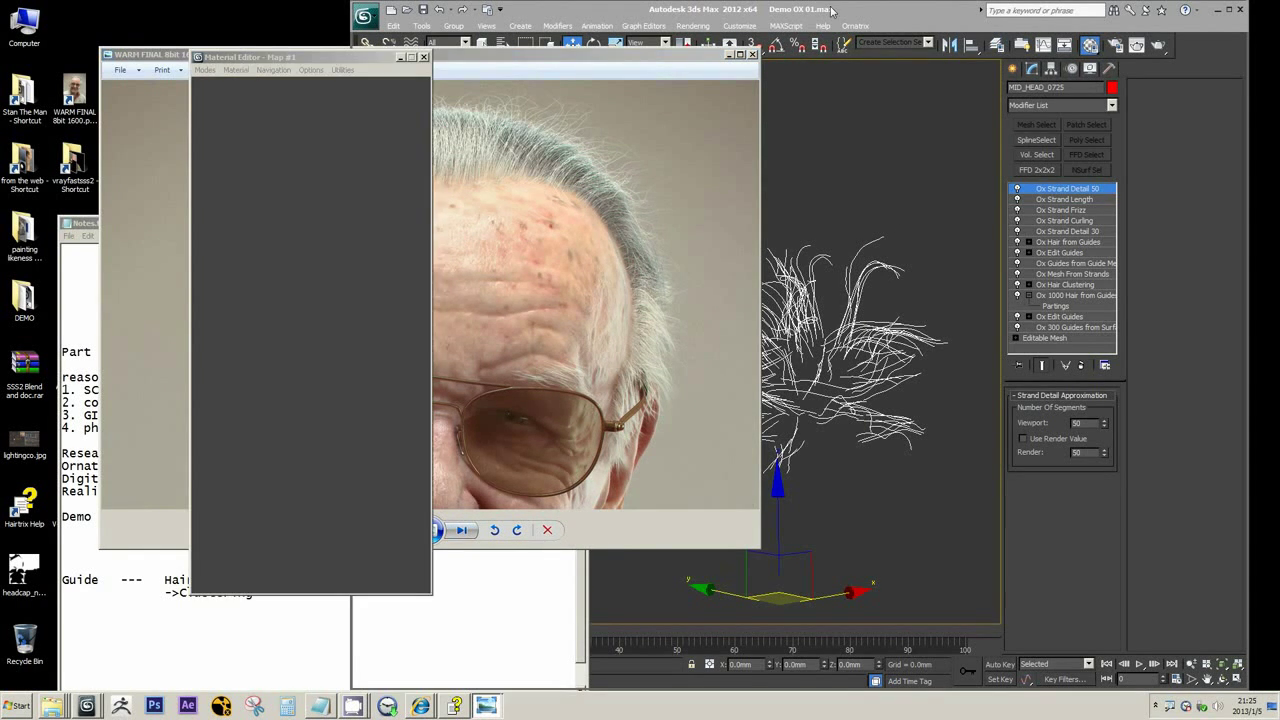
left_click(422, 9)
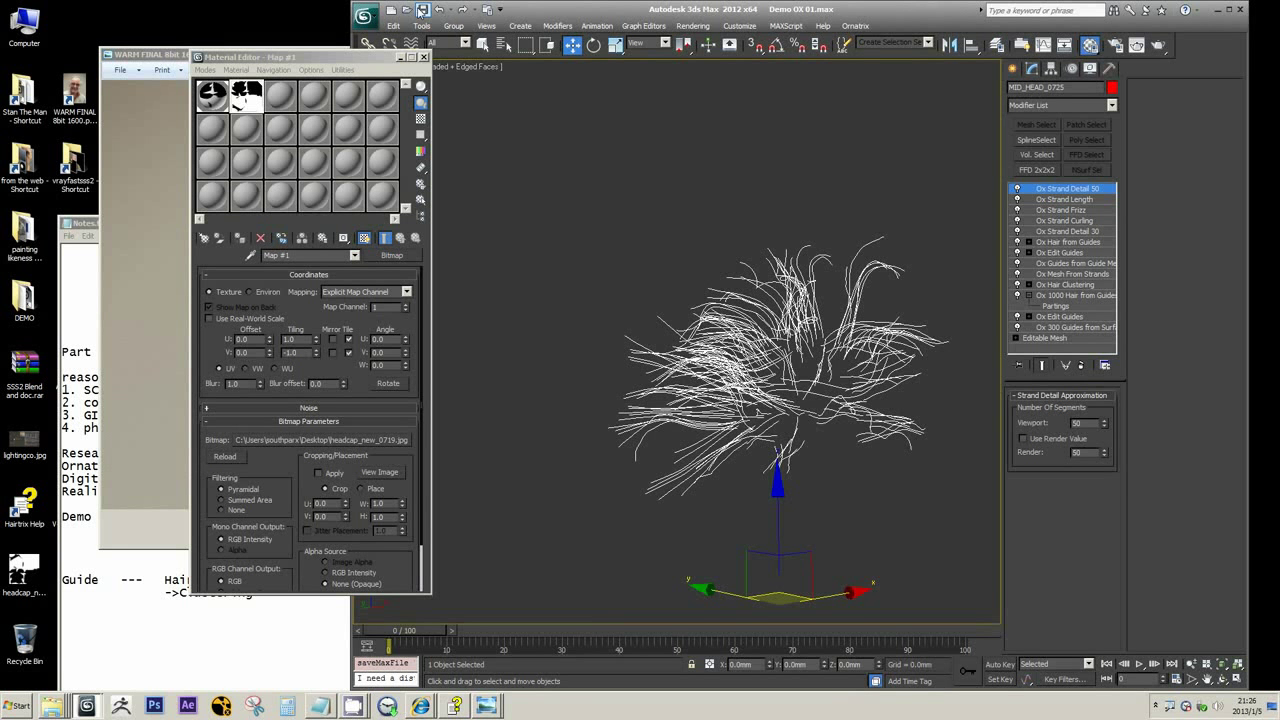
left_click(1217, 12)
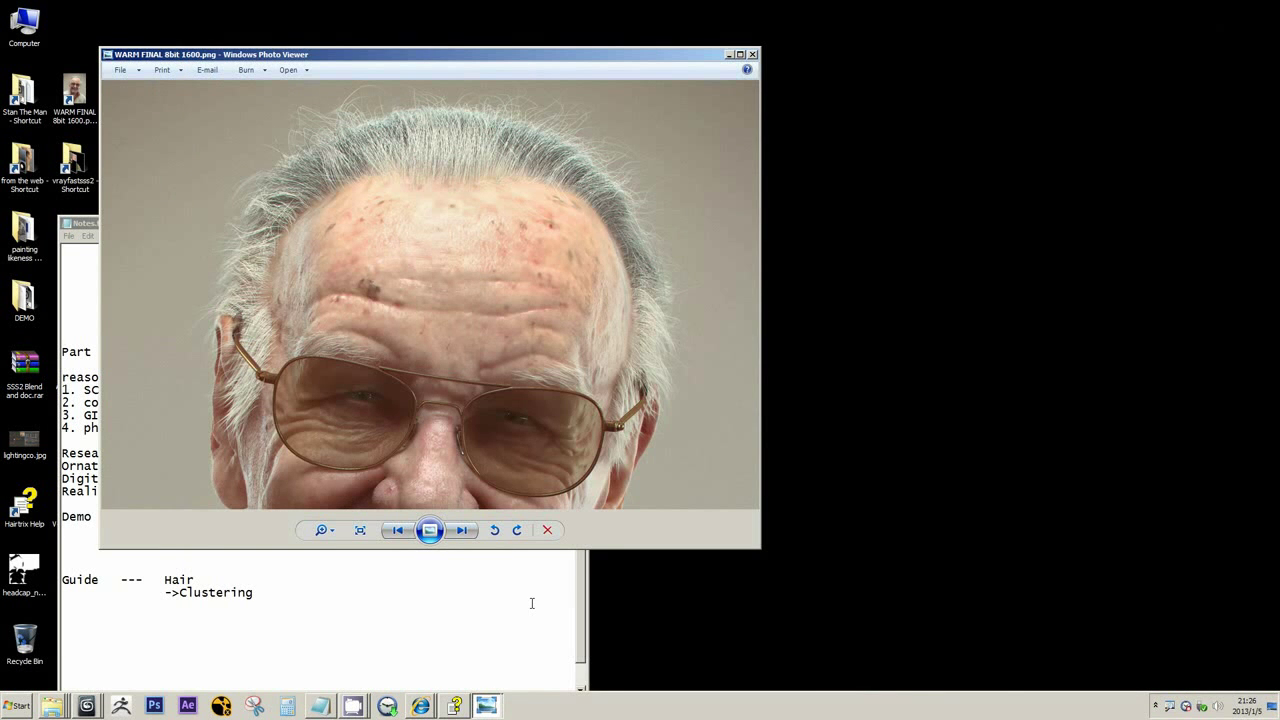
- Switch to the 14 WARM FINAL Fix_04d_COPY.max scene, close its Material Editor, and arrange its window beside the portrait
mouse_move(88, 708)
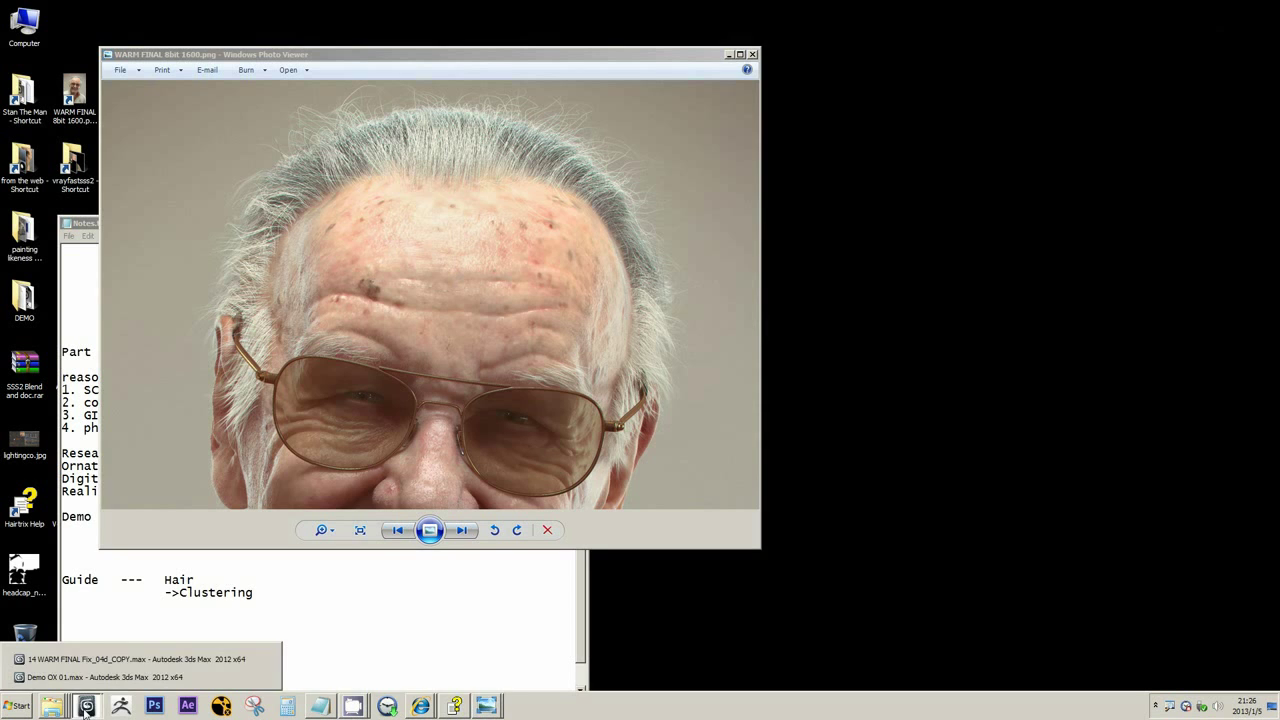
left_click(115, 660)
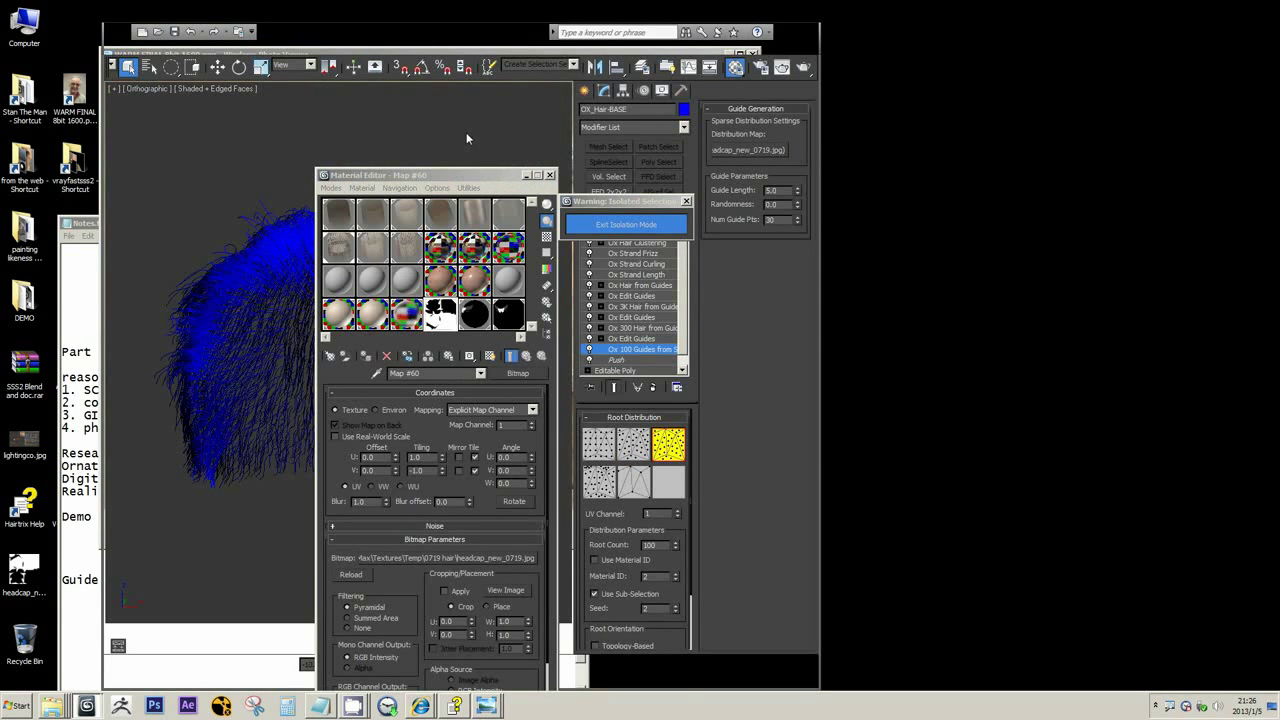
left_click(466, 132)
left_click_drag(488, 173, 1045, 160)
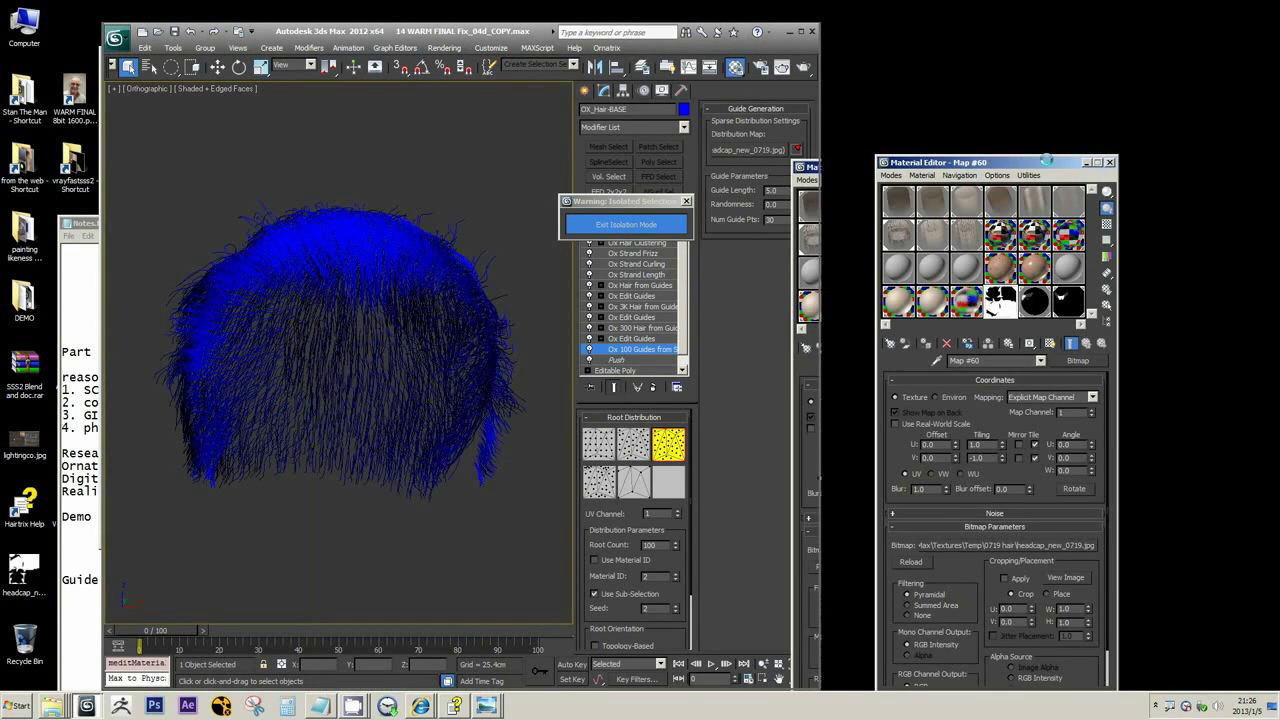
left_click_drag(481, 27, 953, 22)
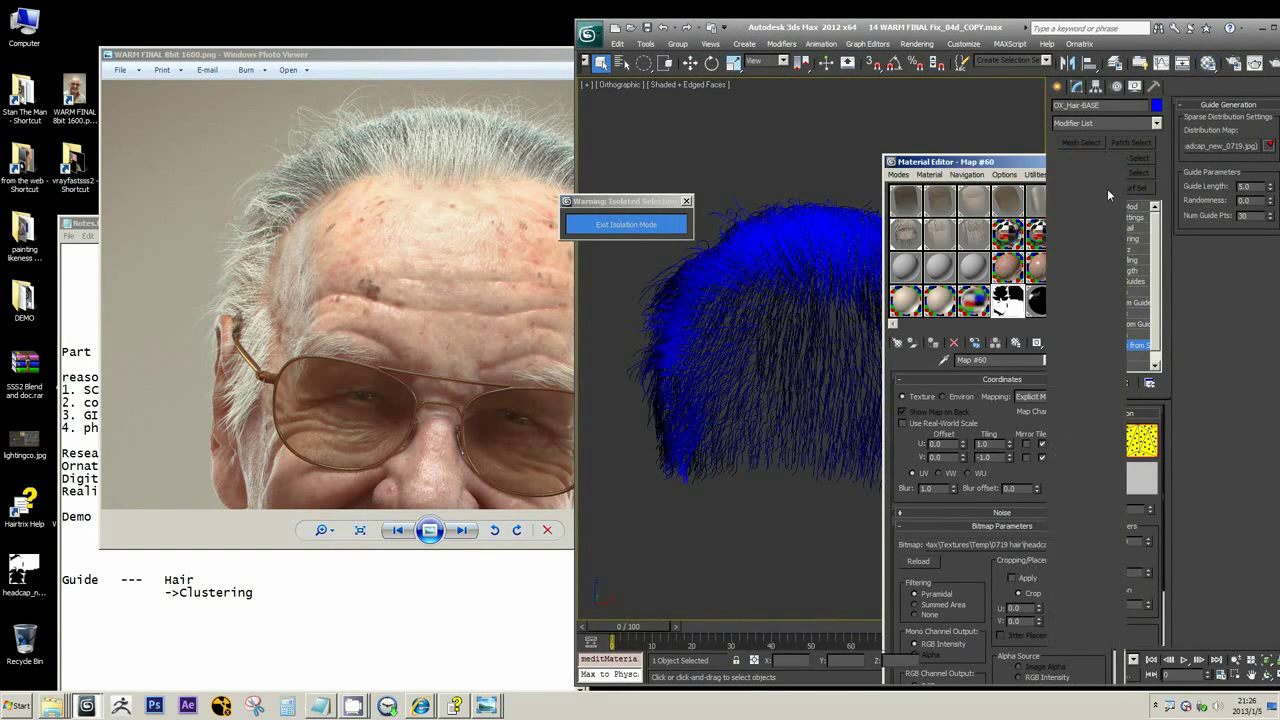
left_click(1117, 161)
left_click_drag(653, 203, 725, 122)
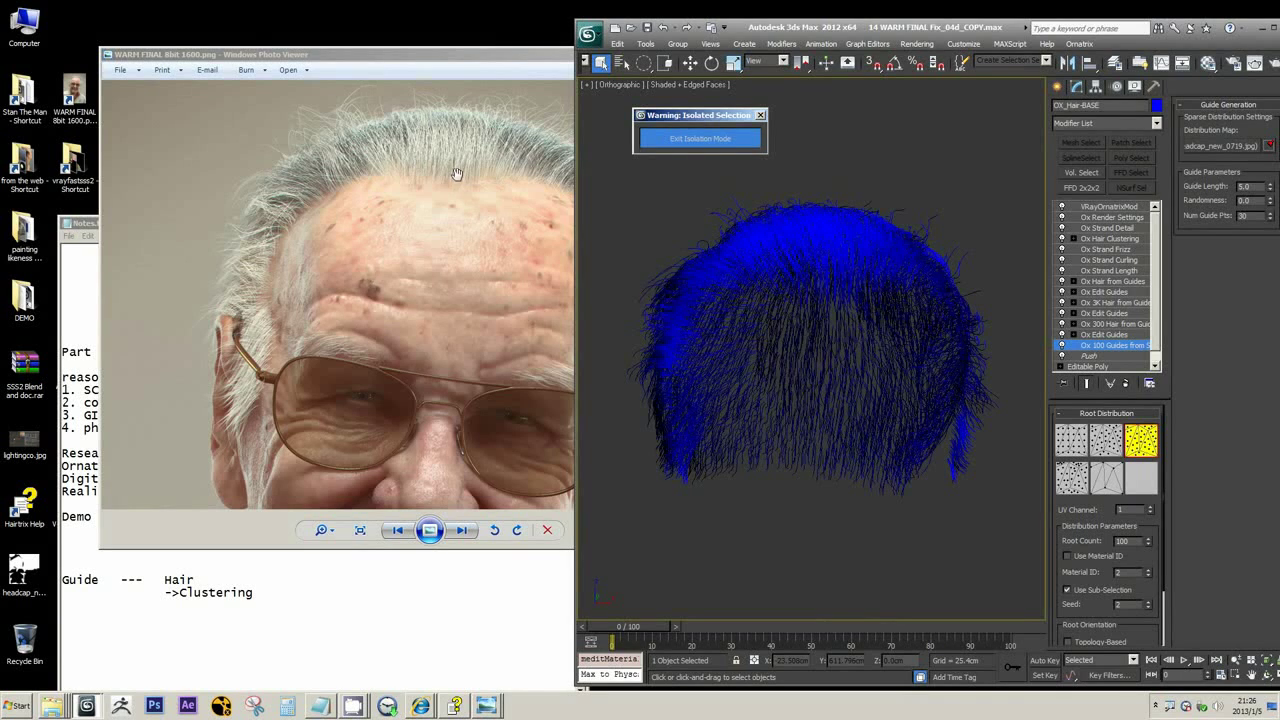
- Bring up Ox_guide to hair to guide.jpg to view its modifier stack, and minimize the 3ds Max window behind it
left_click_drag(410, 55, 605, 70)
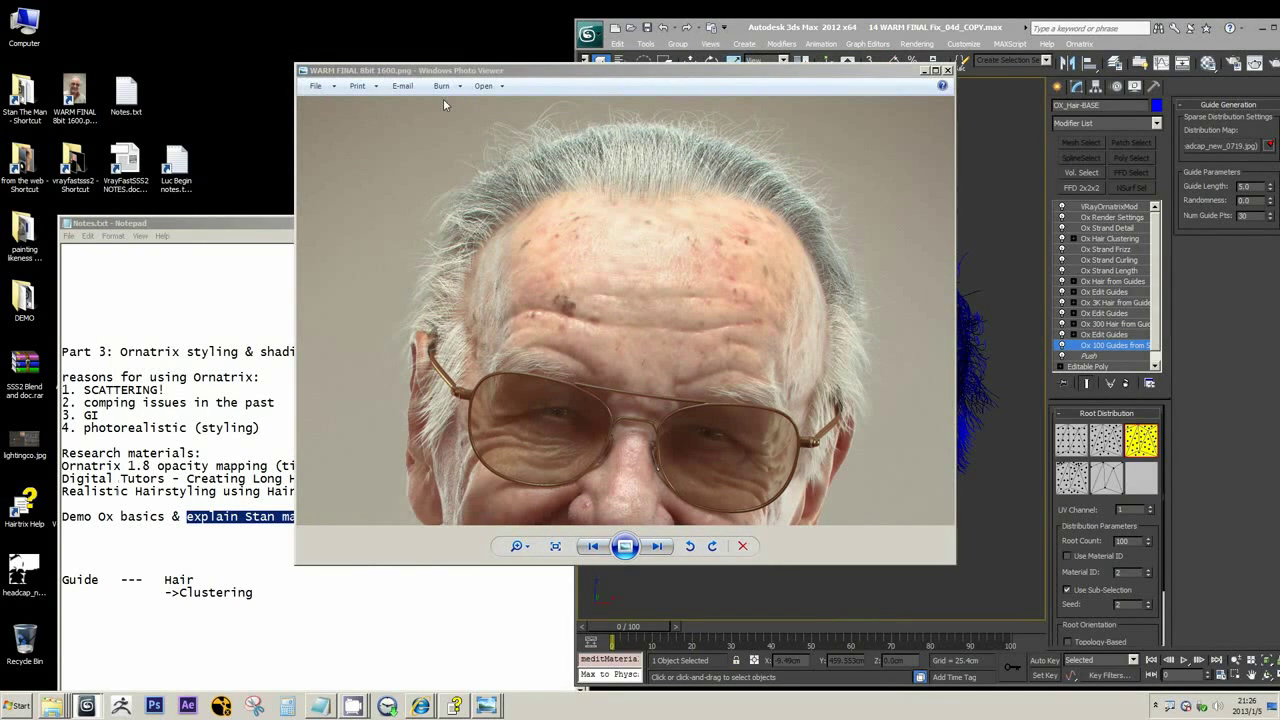
mouse_move(478, 711)
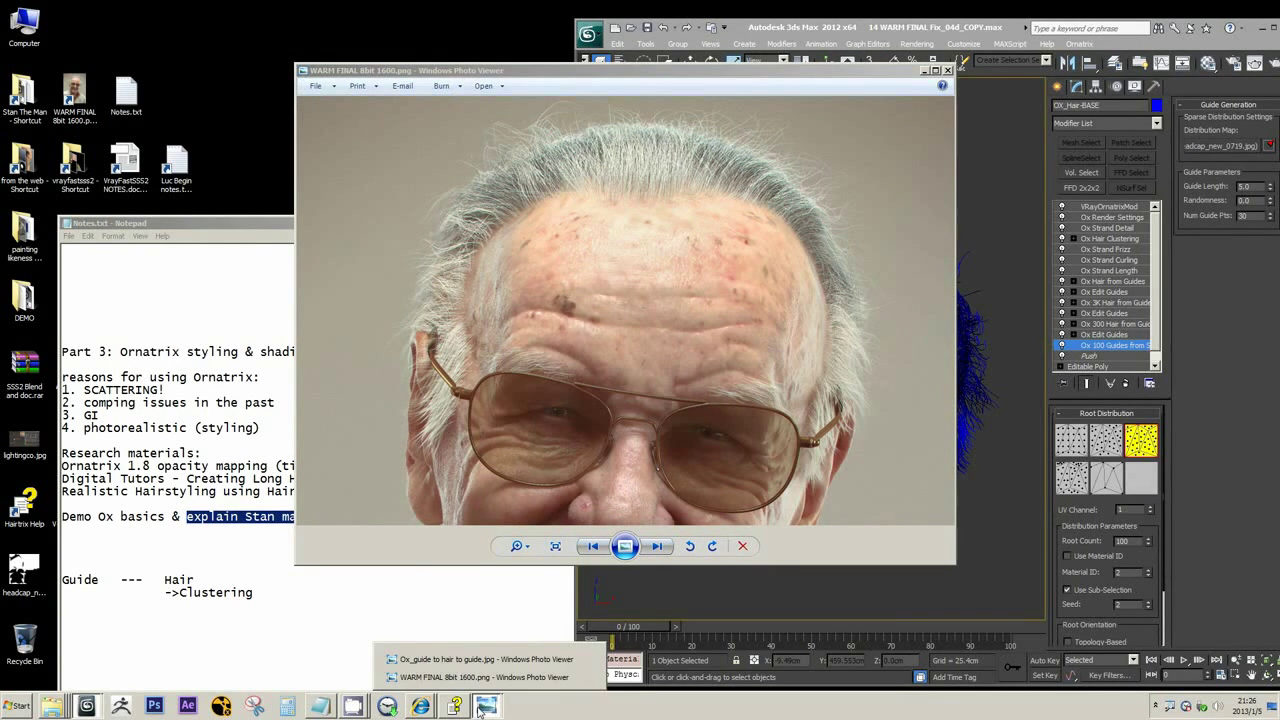
left_click(486, 662)
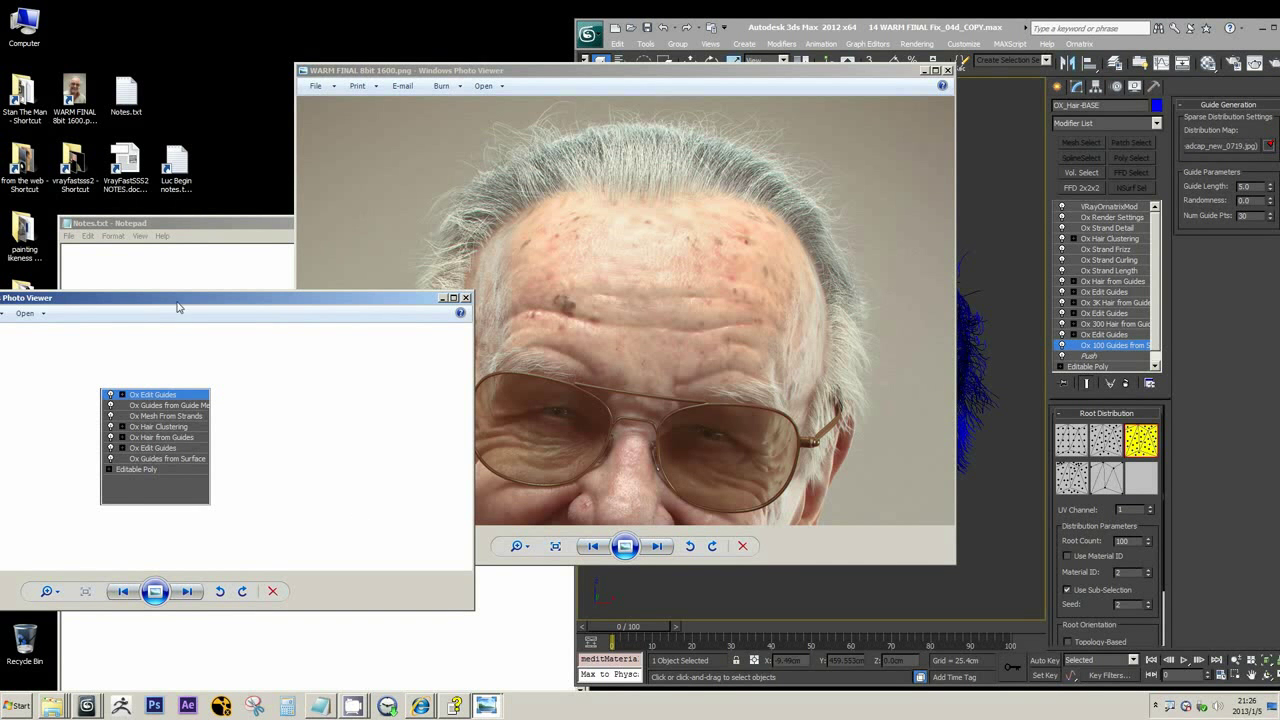
left_click_drag(180, 303, 595, 313)
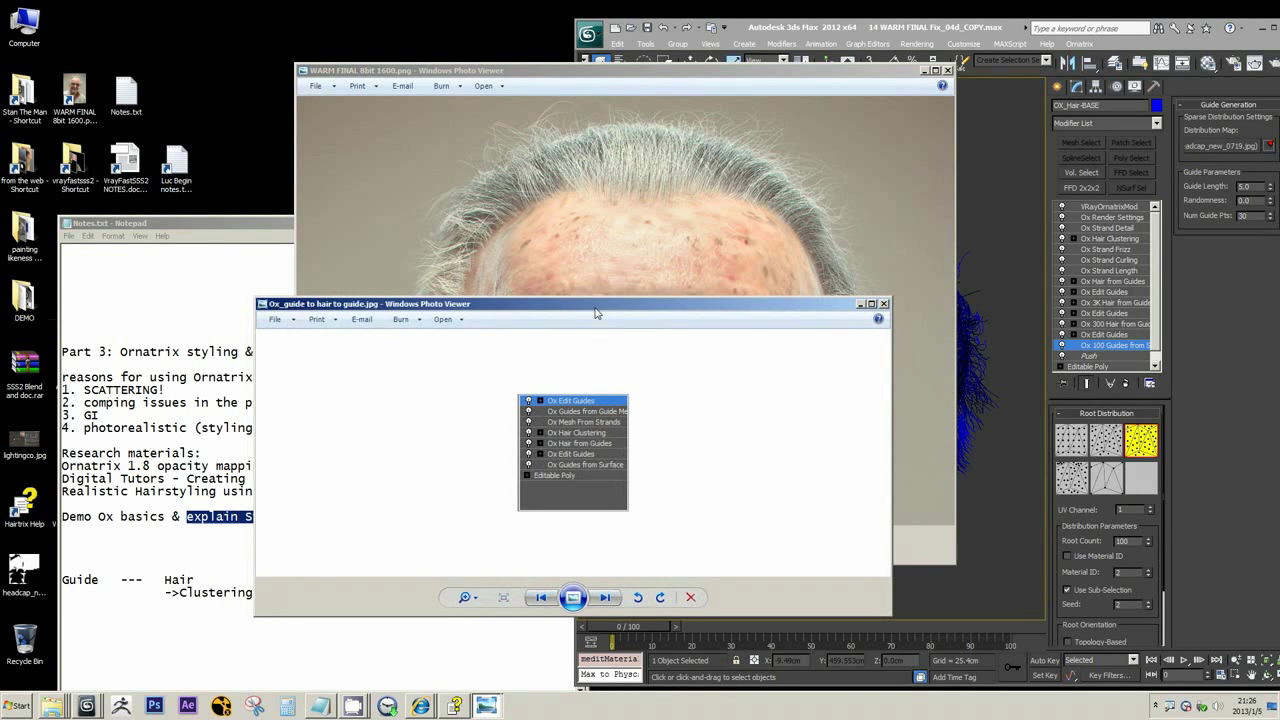
double_click(474, 311)
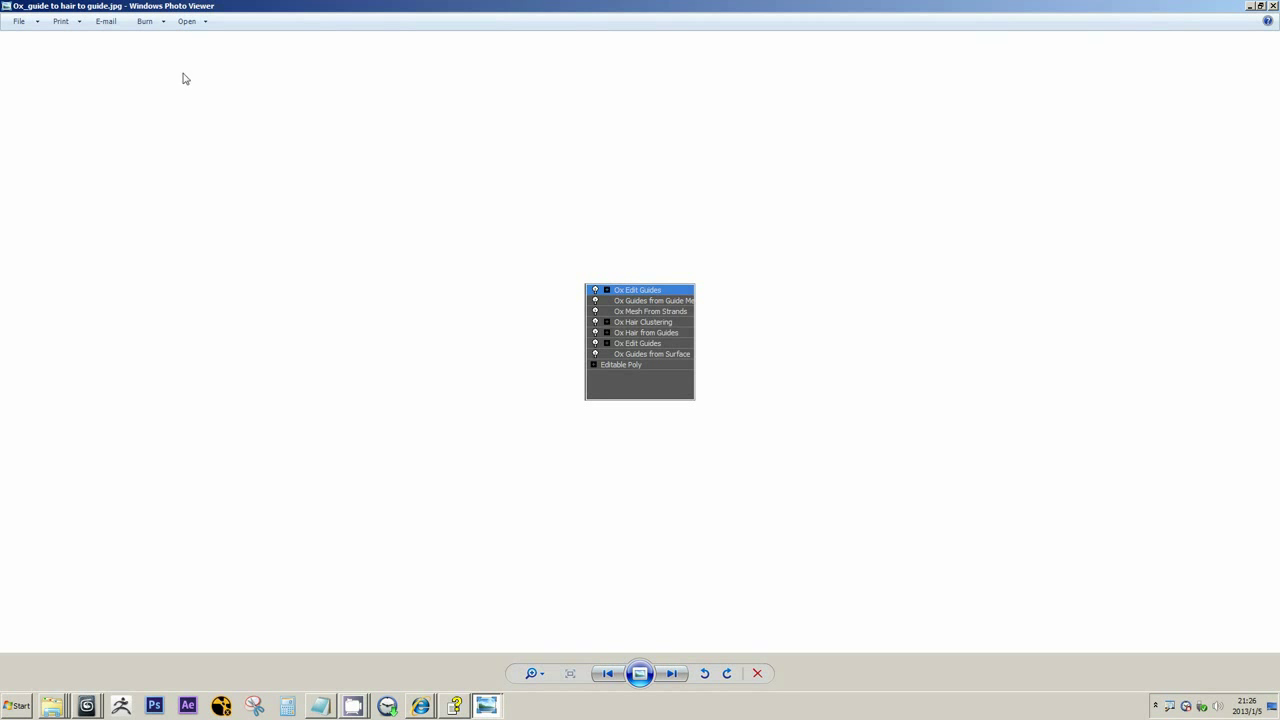
double_click(124, 8)
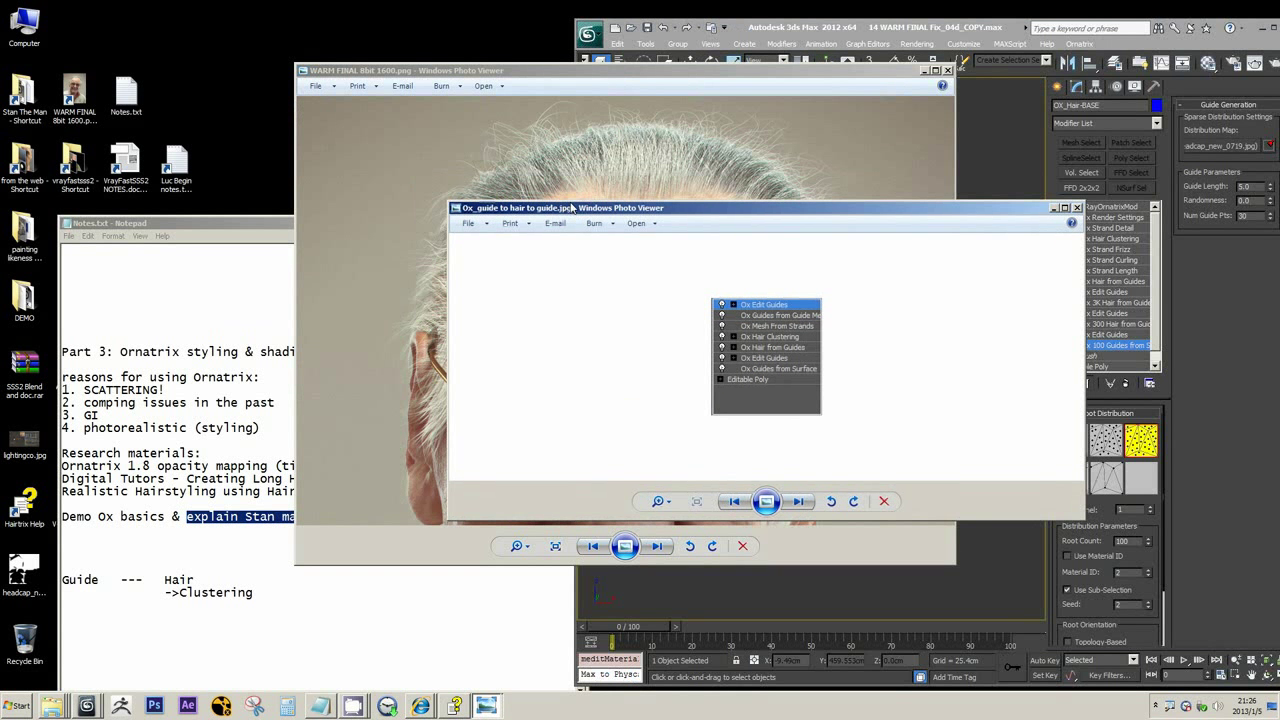
left_click(1263, 33)
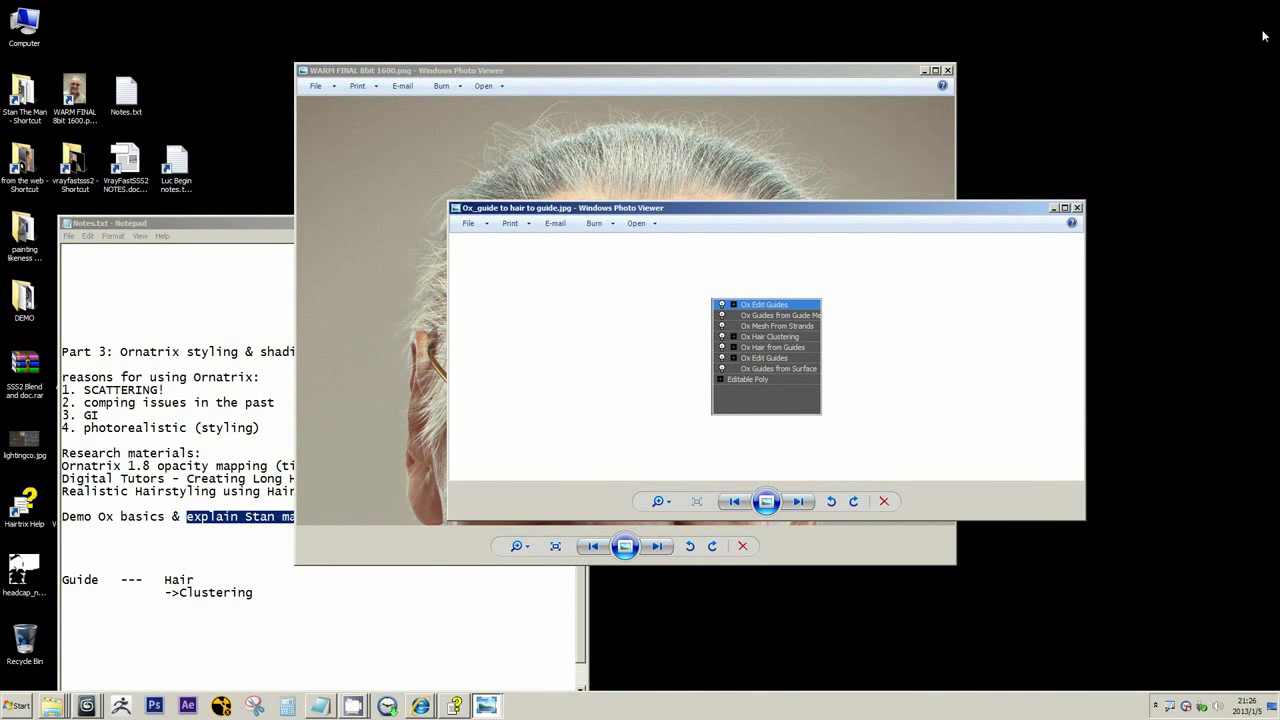
- Resize the Ox_guide to hair to guide.jpg window, enlarge its modifier stack, and place it and the portrait side by side
left_click_drag(768, 207, 970, 198)
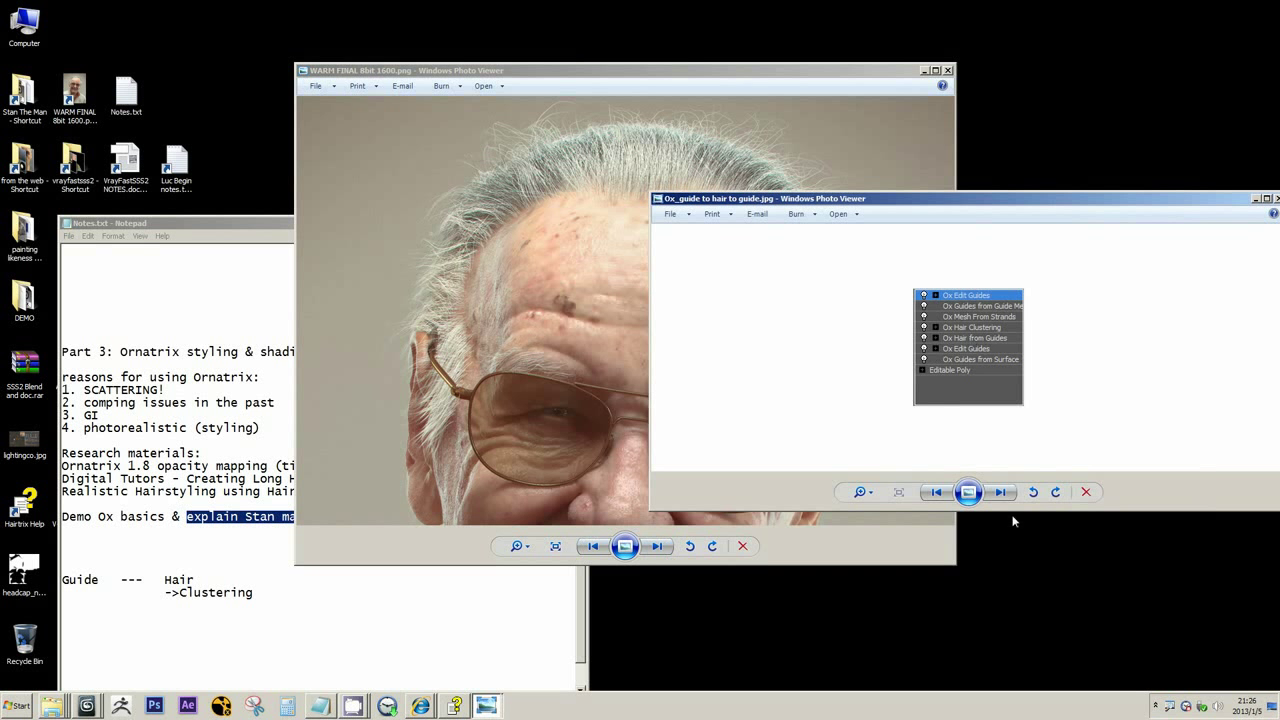
left_click_drag(1014, 511, 1005, 616)
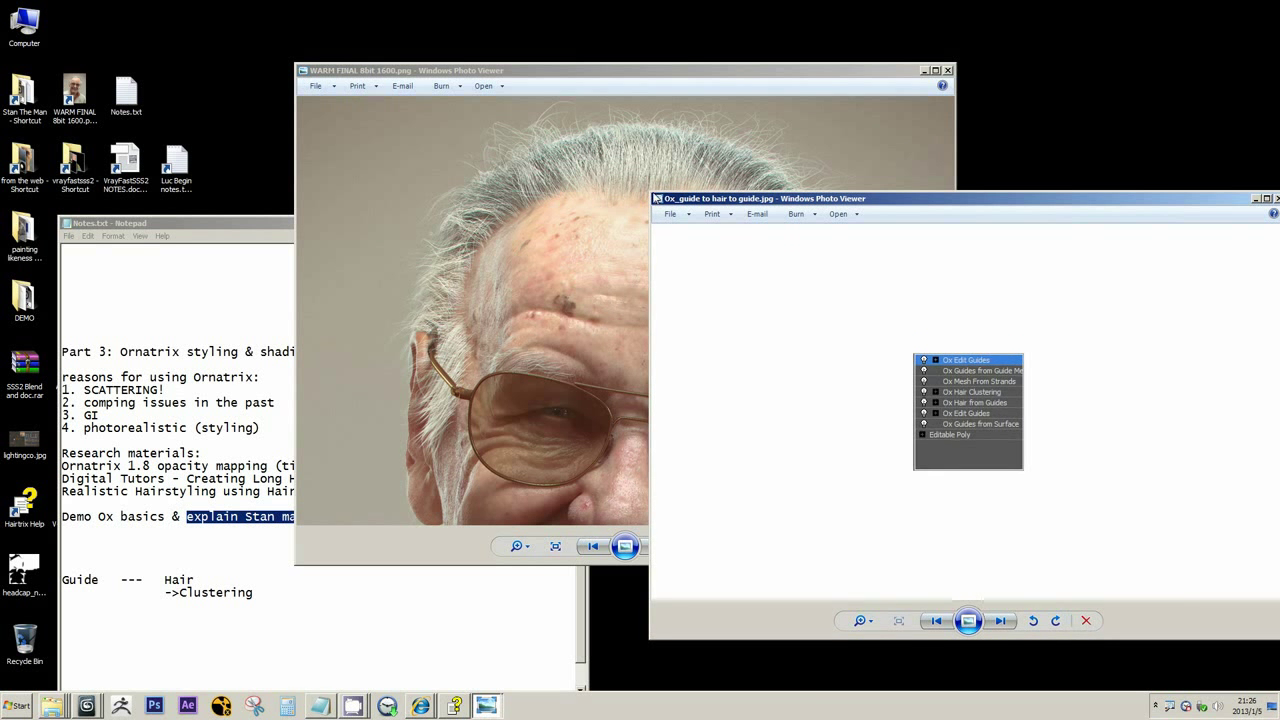
left_click_drag(658, 199, 758, 225)
left_click_drag(862, 241, 914, 240)
scroll(1001, 395, "up", 3)
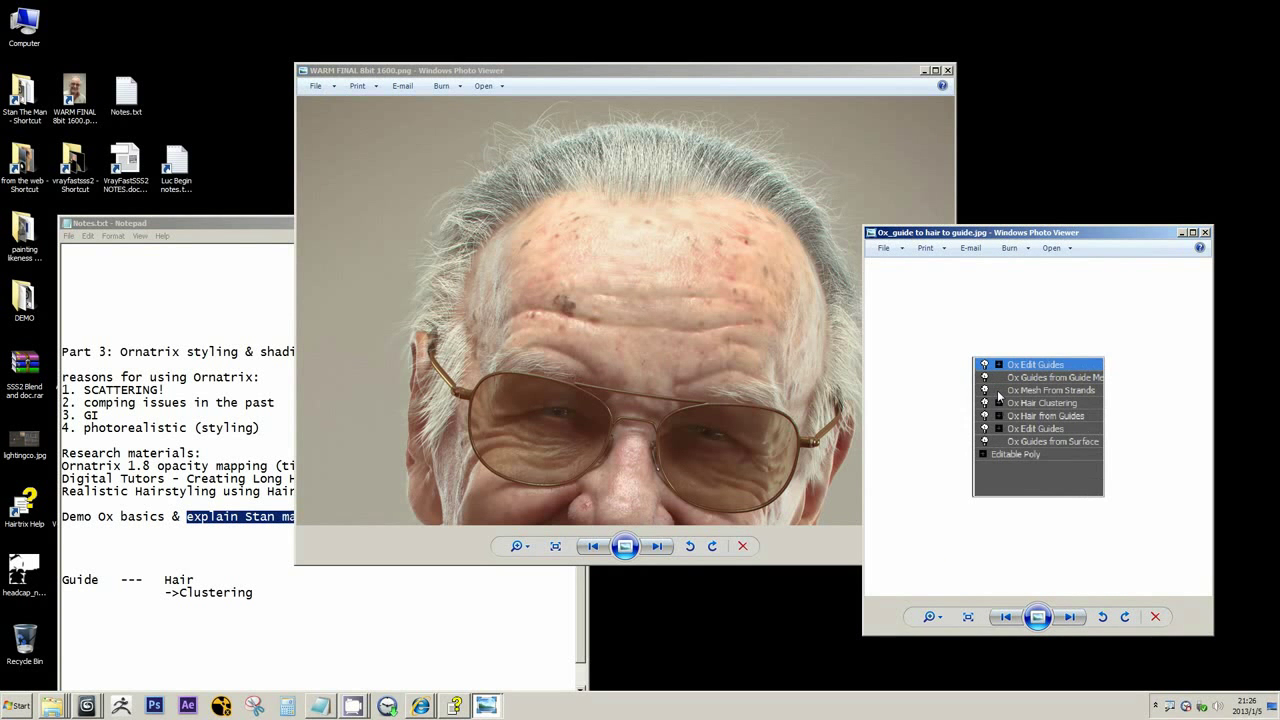
scroll(1001, 395, "up", 1)
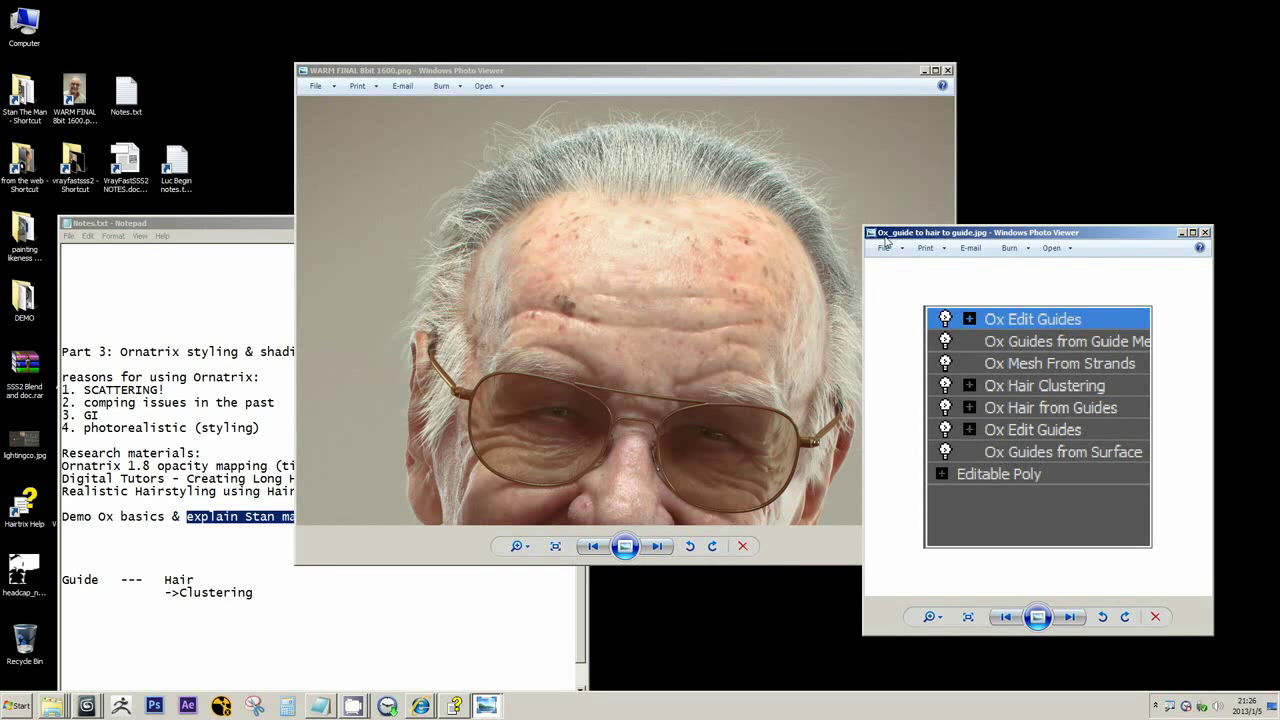
left_click_drag(886, 240, 919, 258)
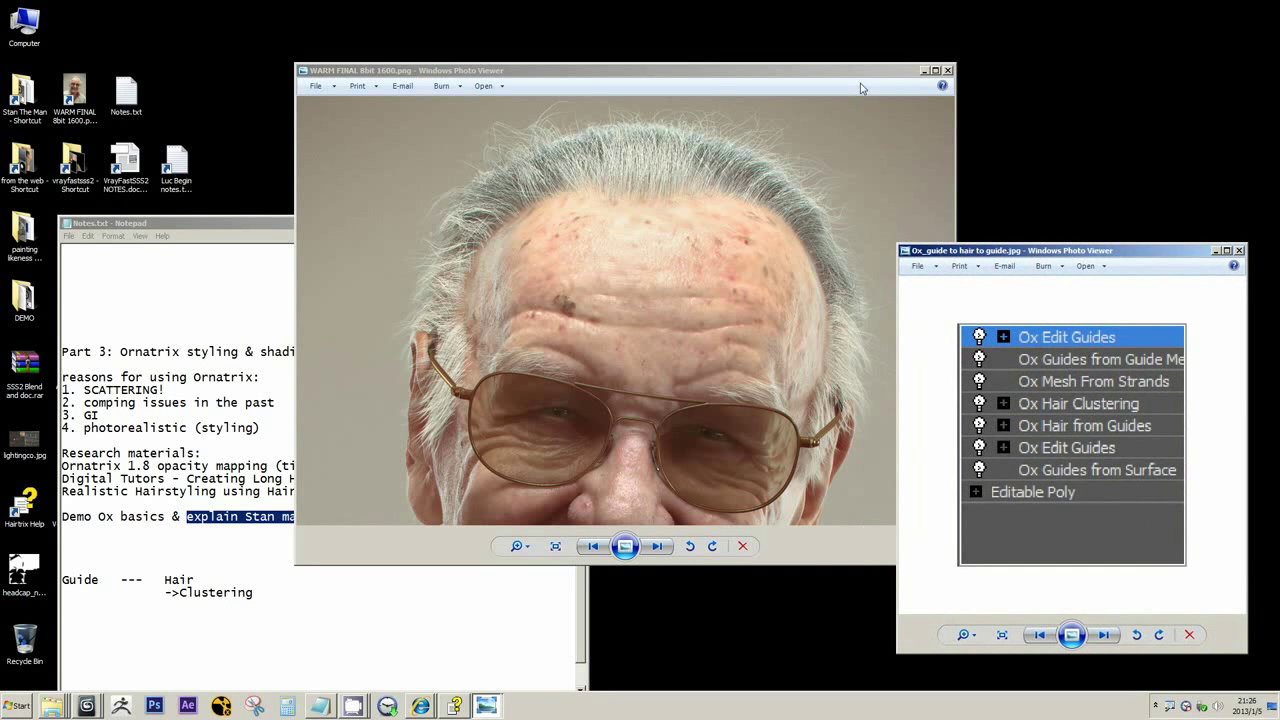
left_click_drag(871, 77, 783, 78)
left_click(925, 252)
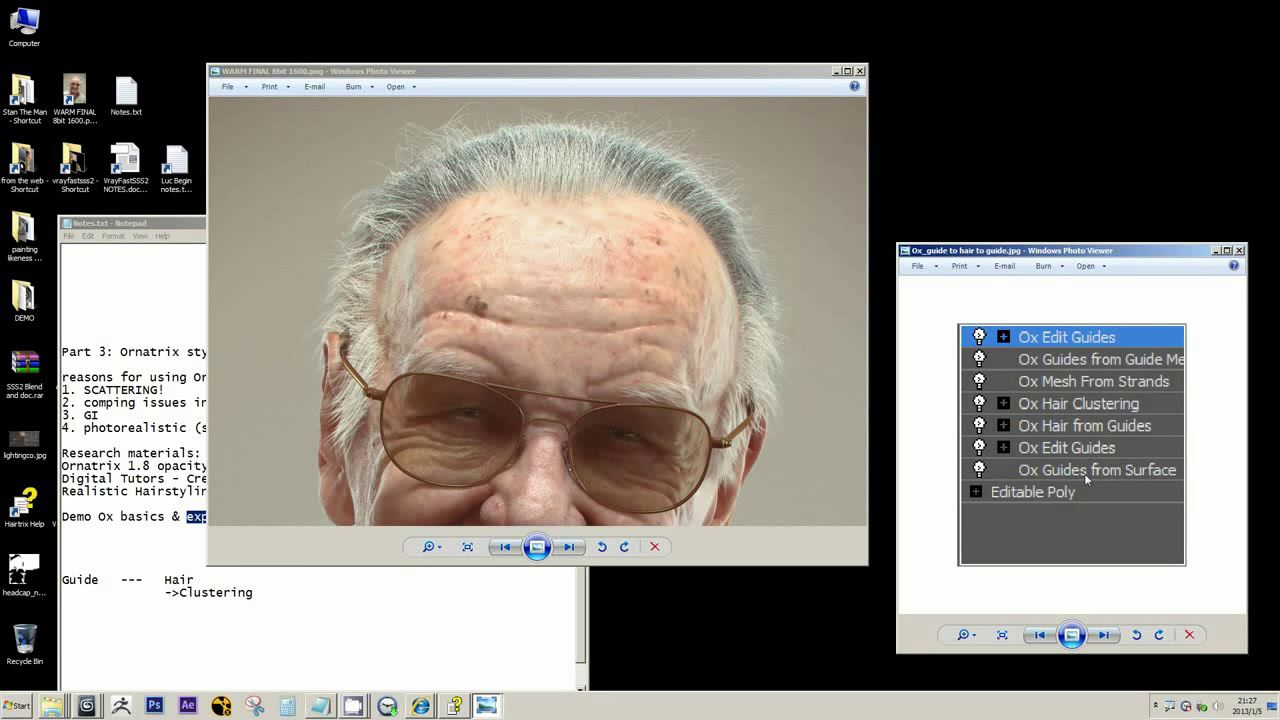
- Highlight Guide in Notes.txt, annotate the lower Ox Edit Guides row of the stack image, and clear the annotation
left_click(108, 580)
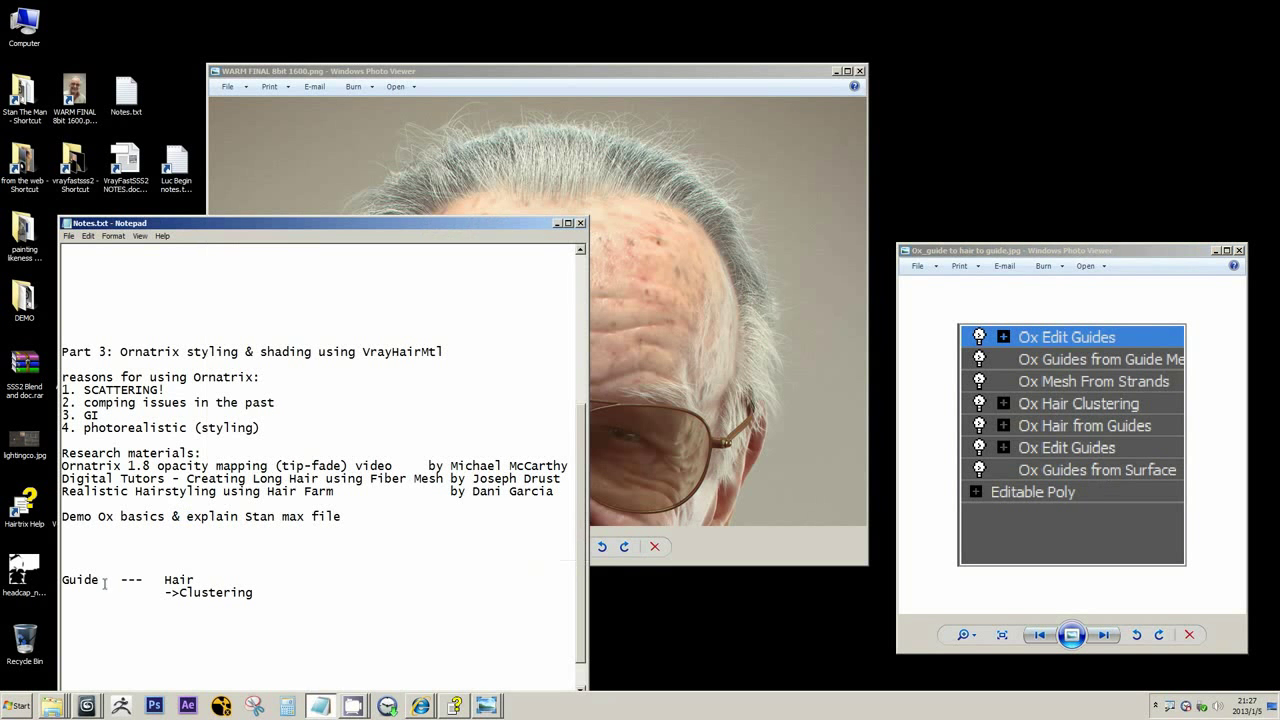
left_click_drag(108, 580, 44, 581)
left_click(1085, 449)
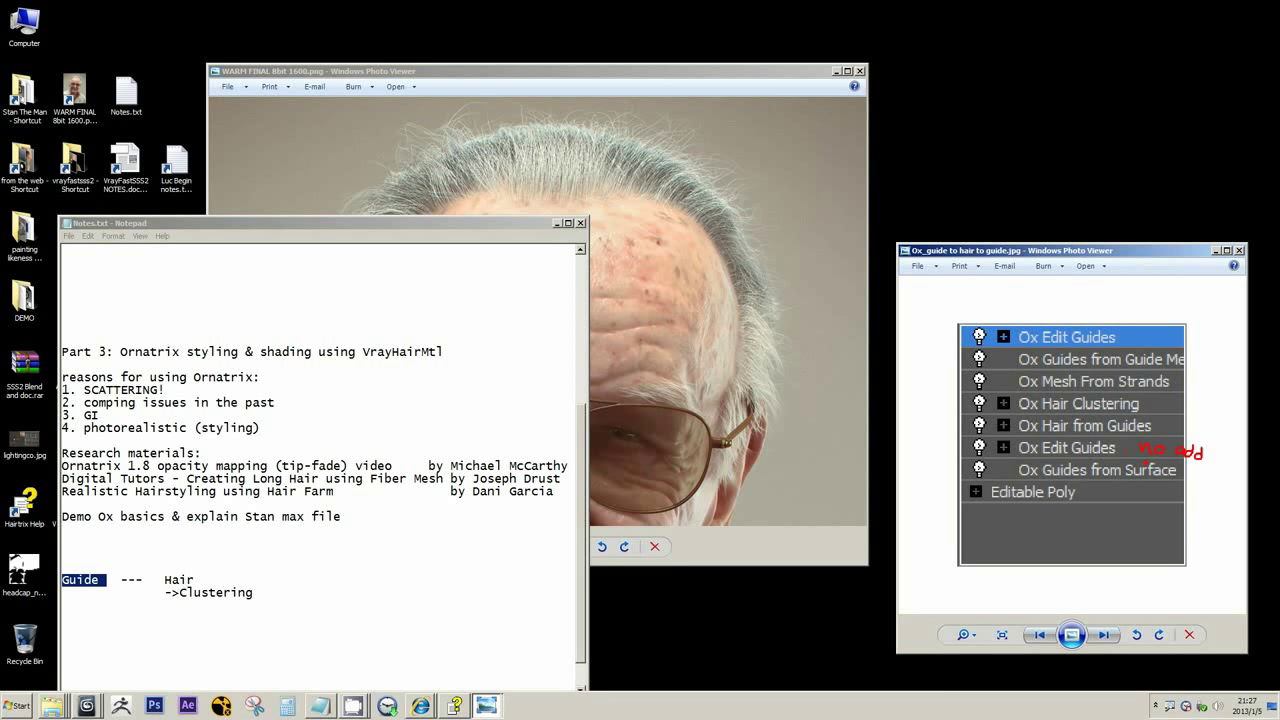
key("Escape")
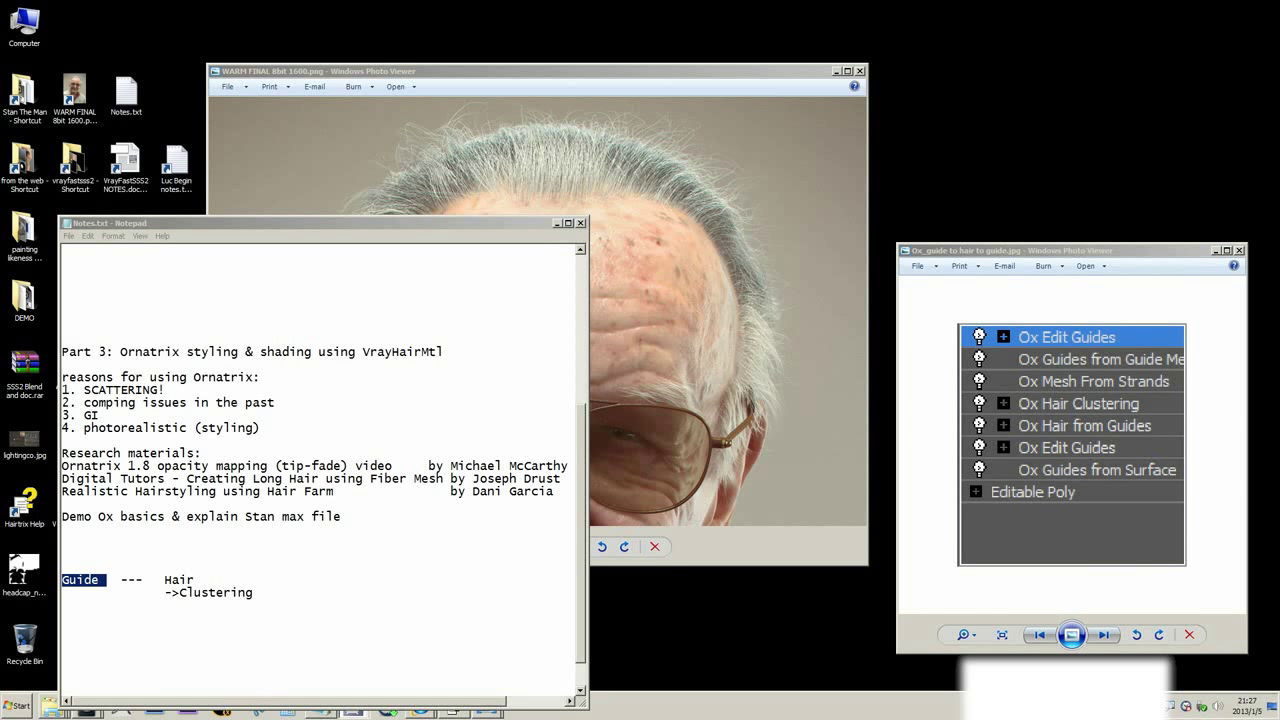
- Examine the Ox Edit Guides and Ox Hair from Guides rows of the stack image, highlighting Clustering in Notes.txt for comparison
left_click(1057, 470)
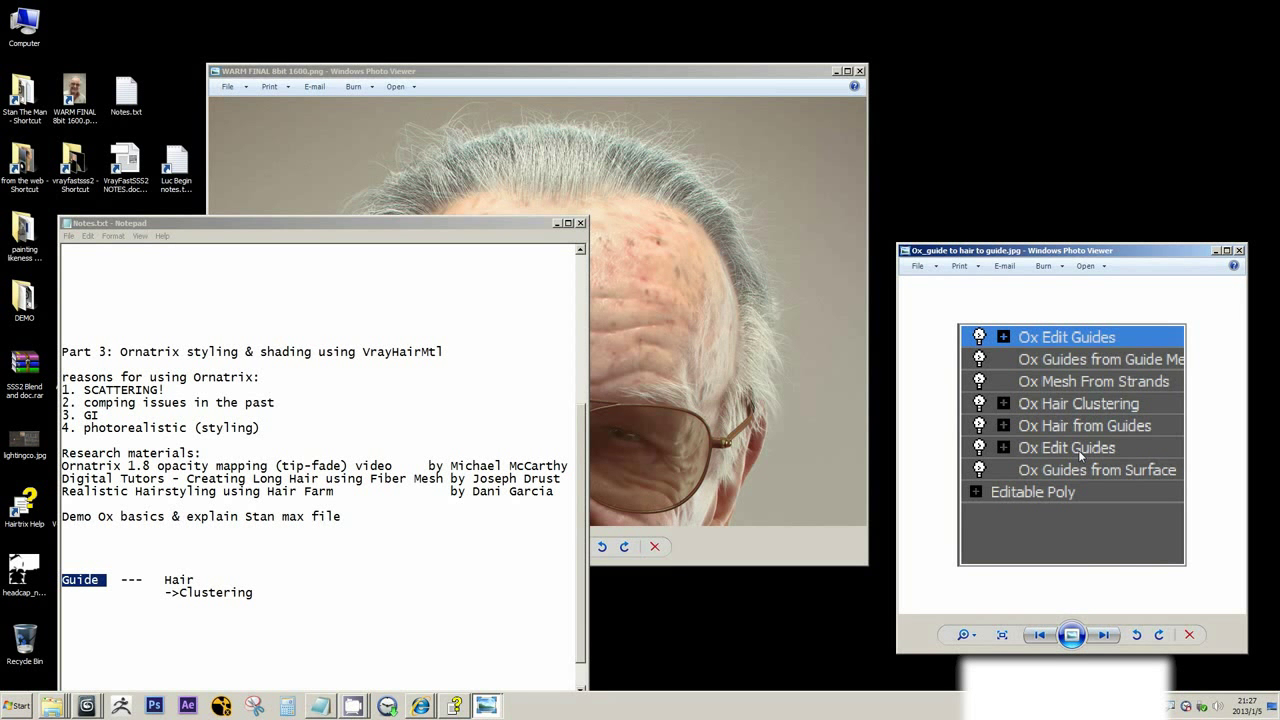
scroll(1078, 450, "up", 1)
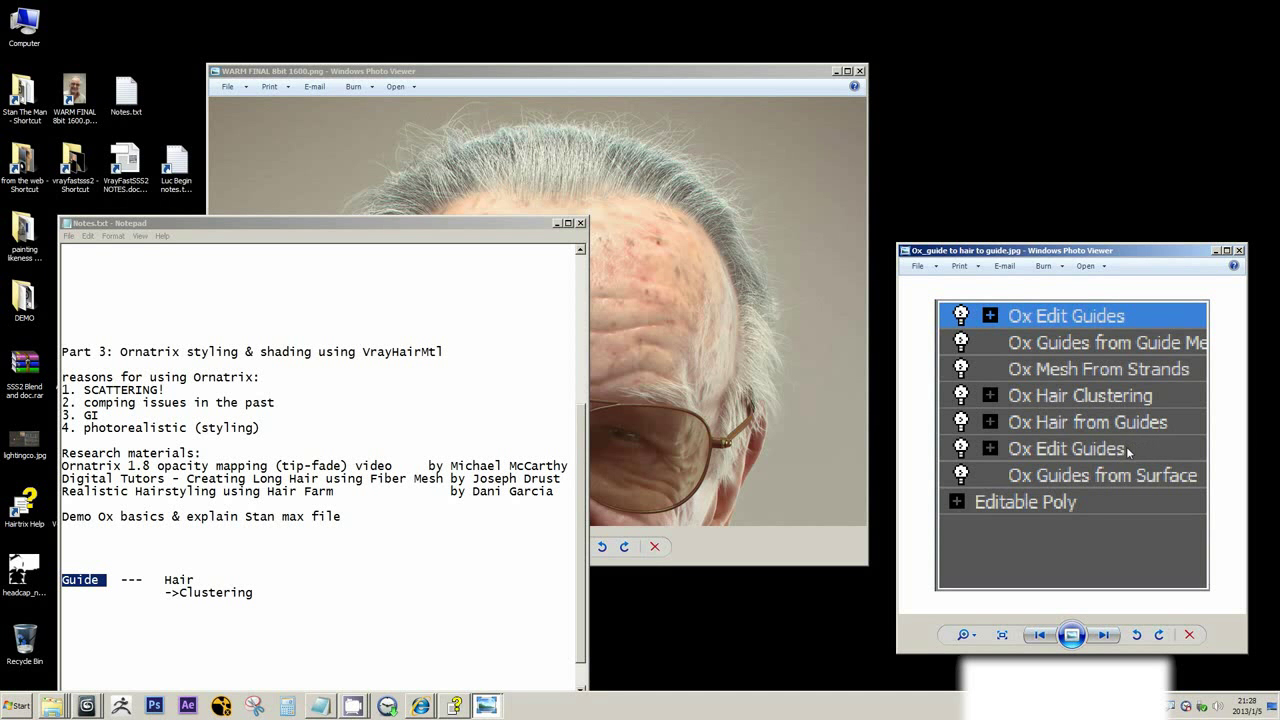
scroll(1094, 453, "down", 1)
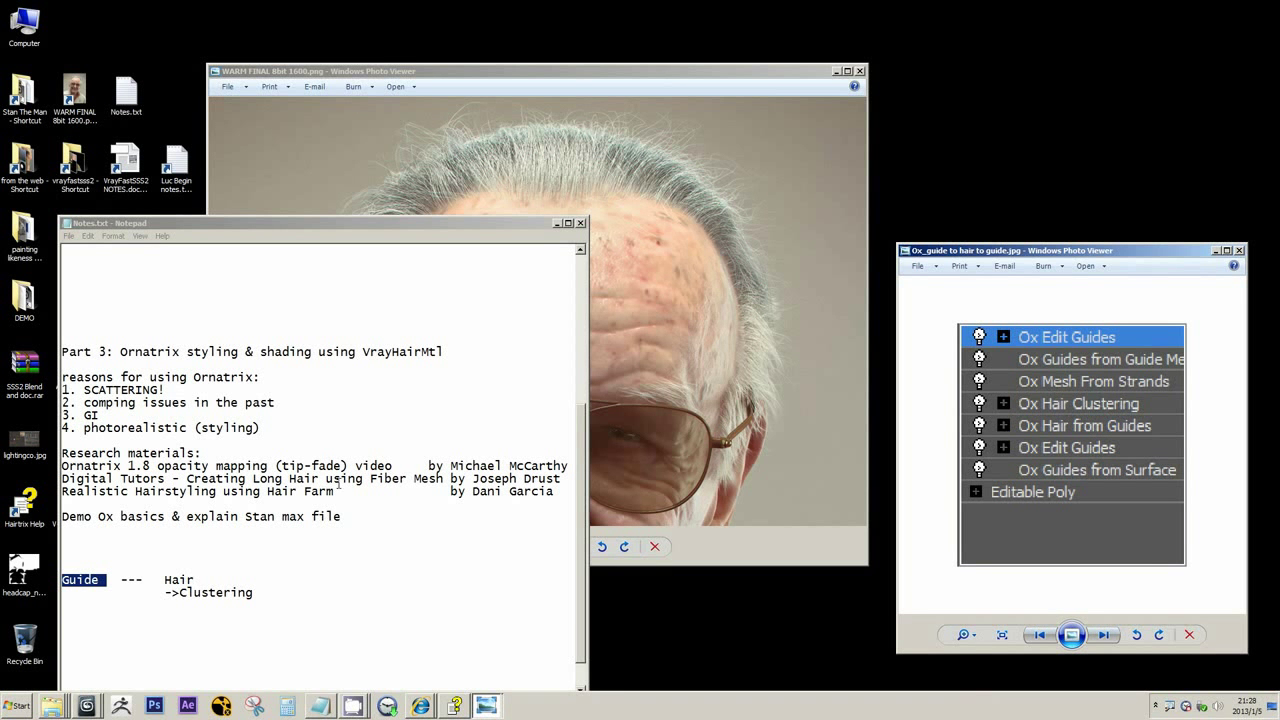
left_click_drag(172, 593, 265, 597)
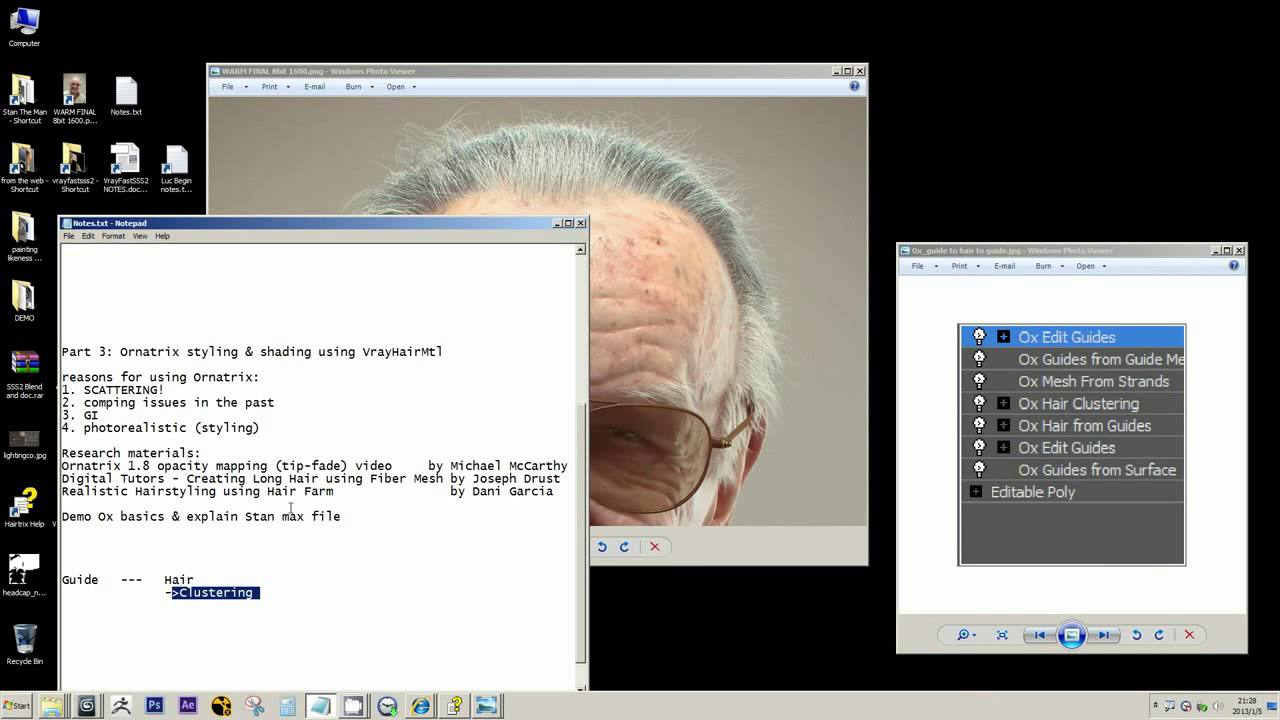
left_click(1071, 430)
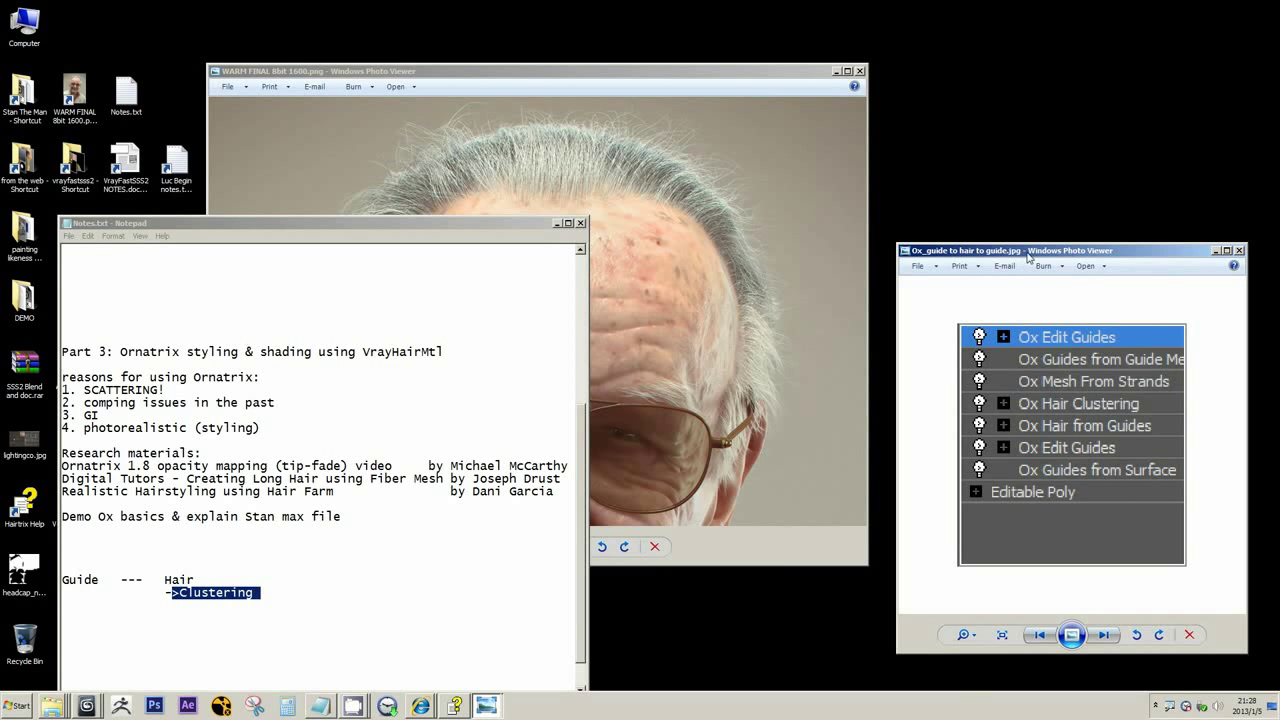
- Move the stack image aside, switch to the Demo OX 01.max scene in 3ds Max, and close its Material Editor
left_click_drag(1017, 251, 119, 126)
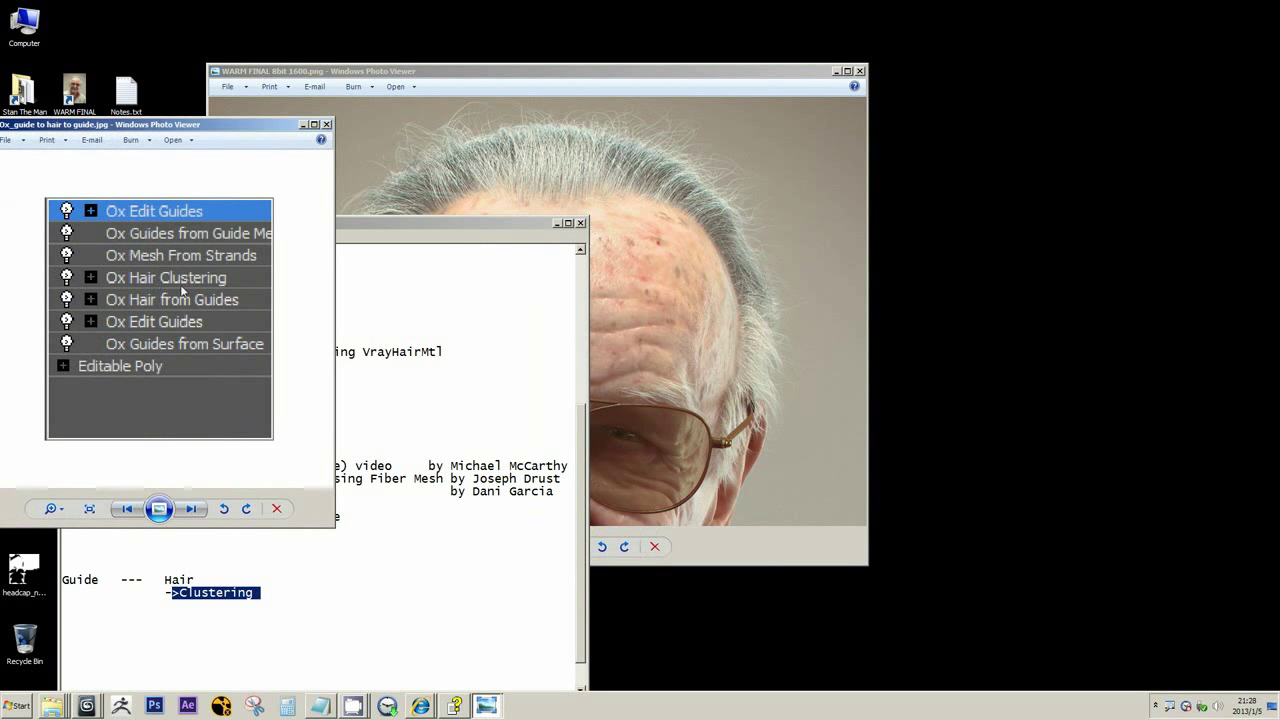
left_click(87, 706)
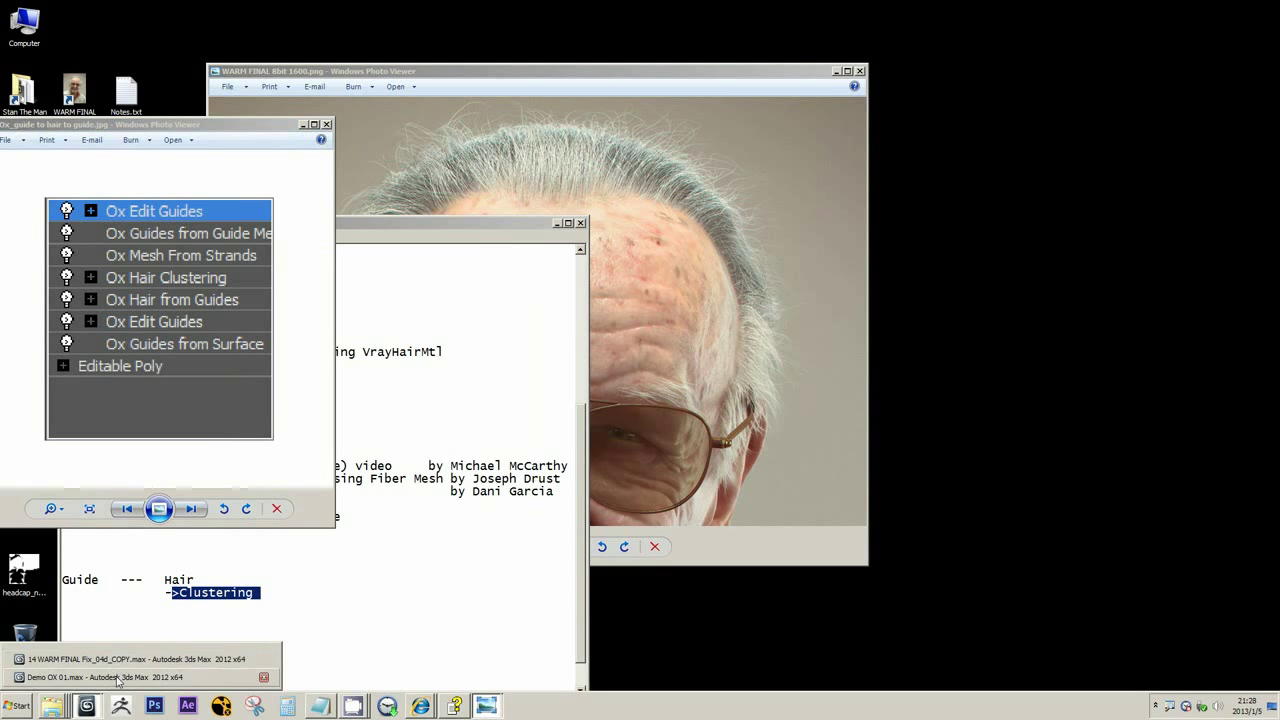
left_click(119, 679)
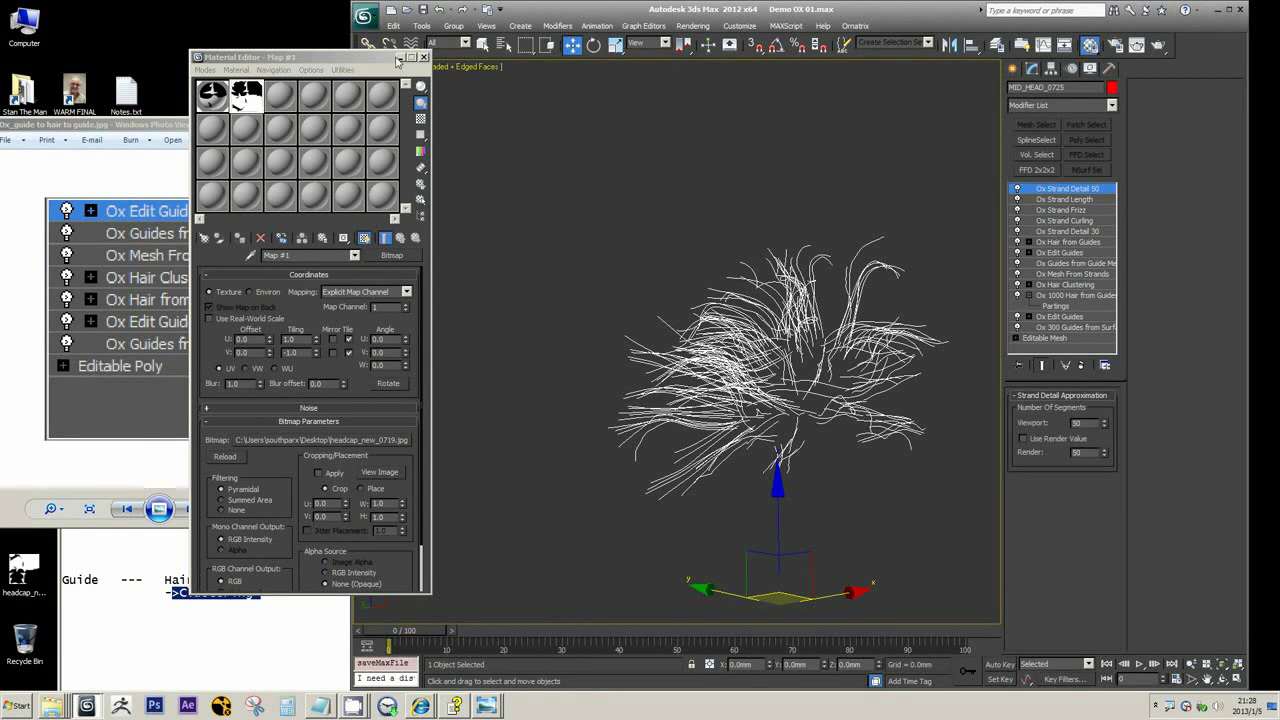
left_click_drag(375, 60, 541, 83)
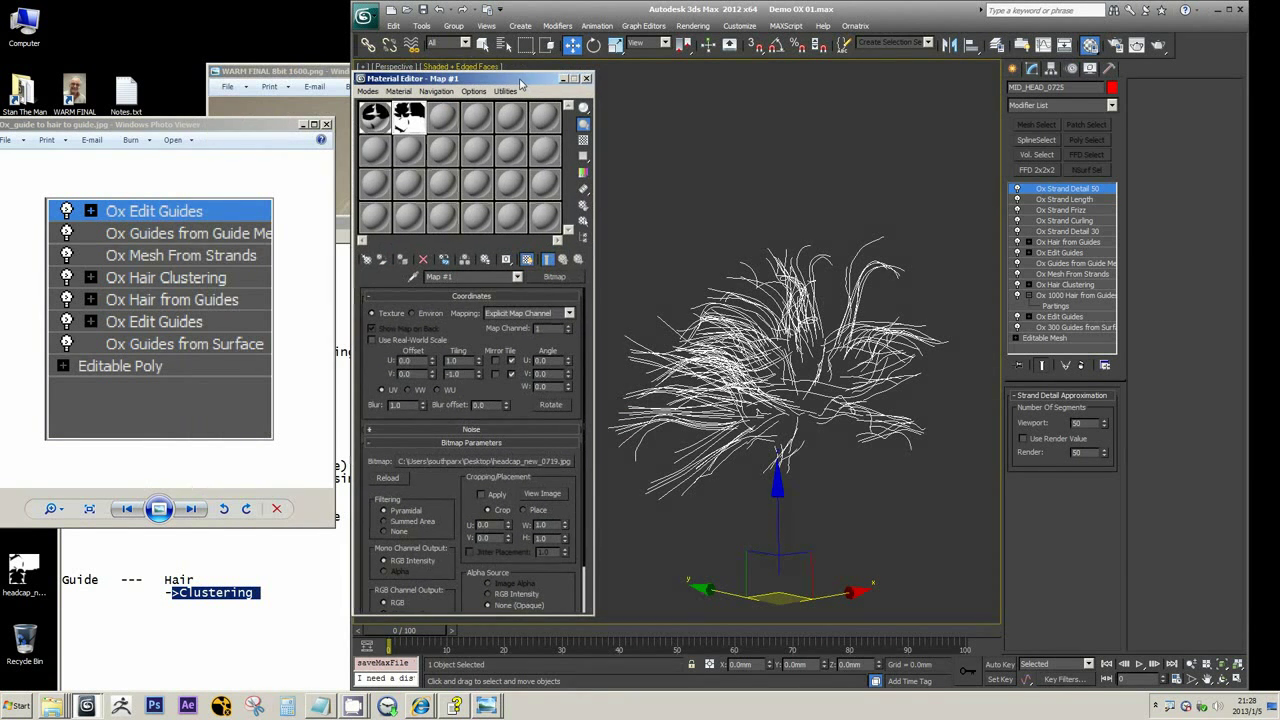
left_click(586, 78)
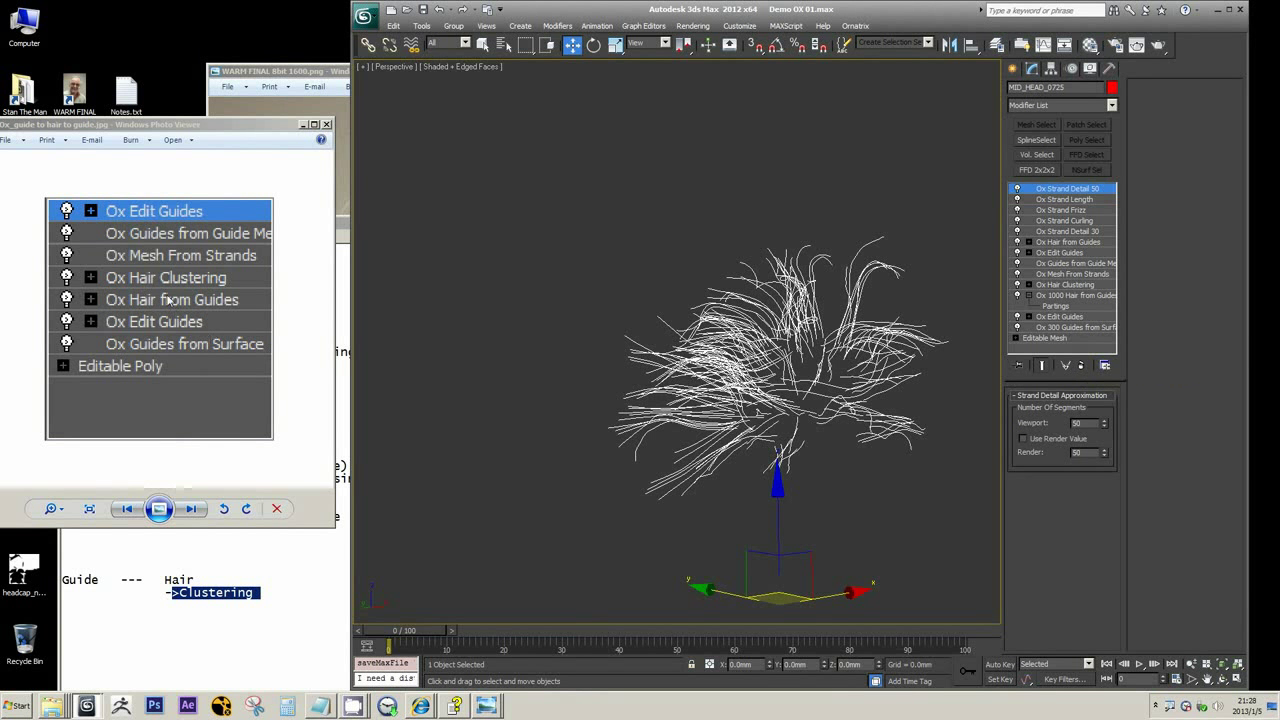
- Highlight Guide in Notes.txt and arrange the stack image above the notes, both beside the 3ds Max viewport
double_click(101, 580)
left_click_drag(249, 125, 290, 19)
left_click_drag(395, 230, 403, 315)
scroll(354, 469, "down", 3)
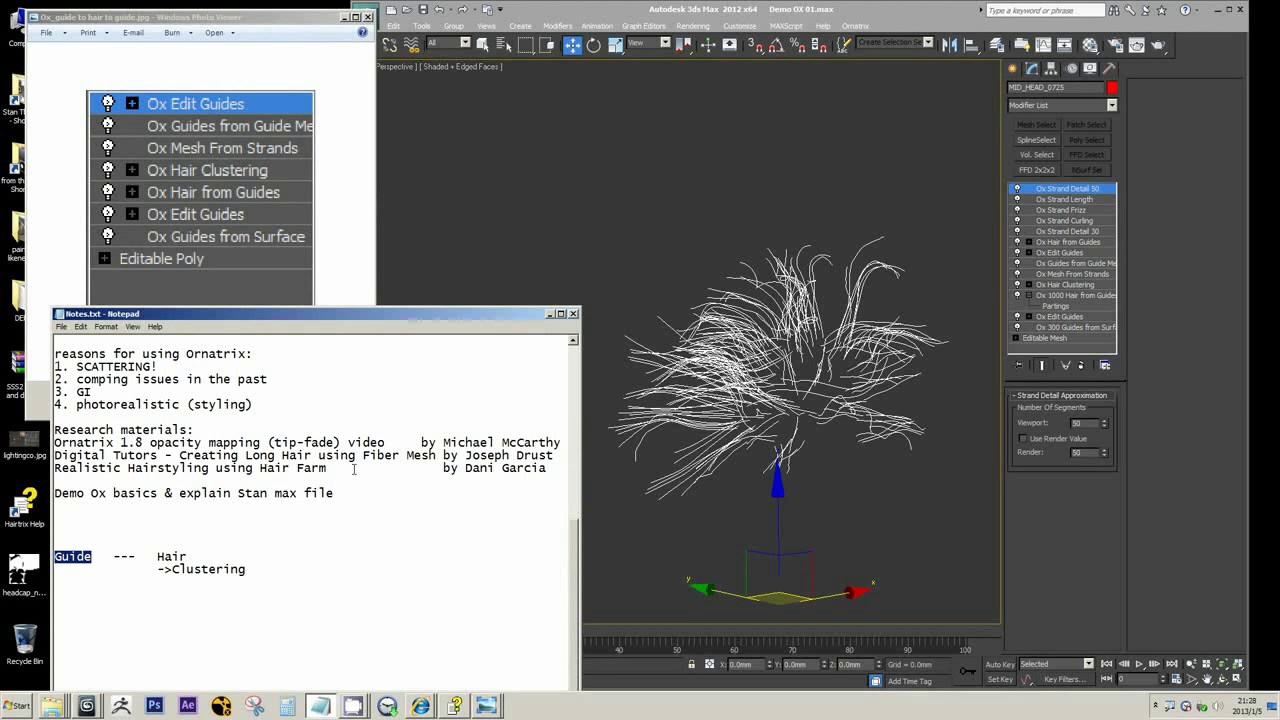
- Delete the modifiers of MID_HEAD_072S from Ox Strand Detail 50 down to the lowest Ox Edit Guides, keeping that one
left_click(1082, 368)
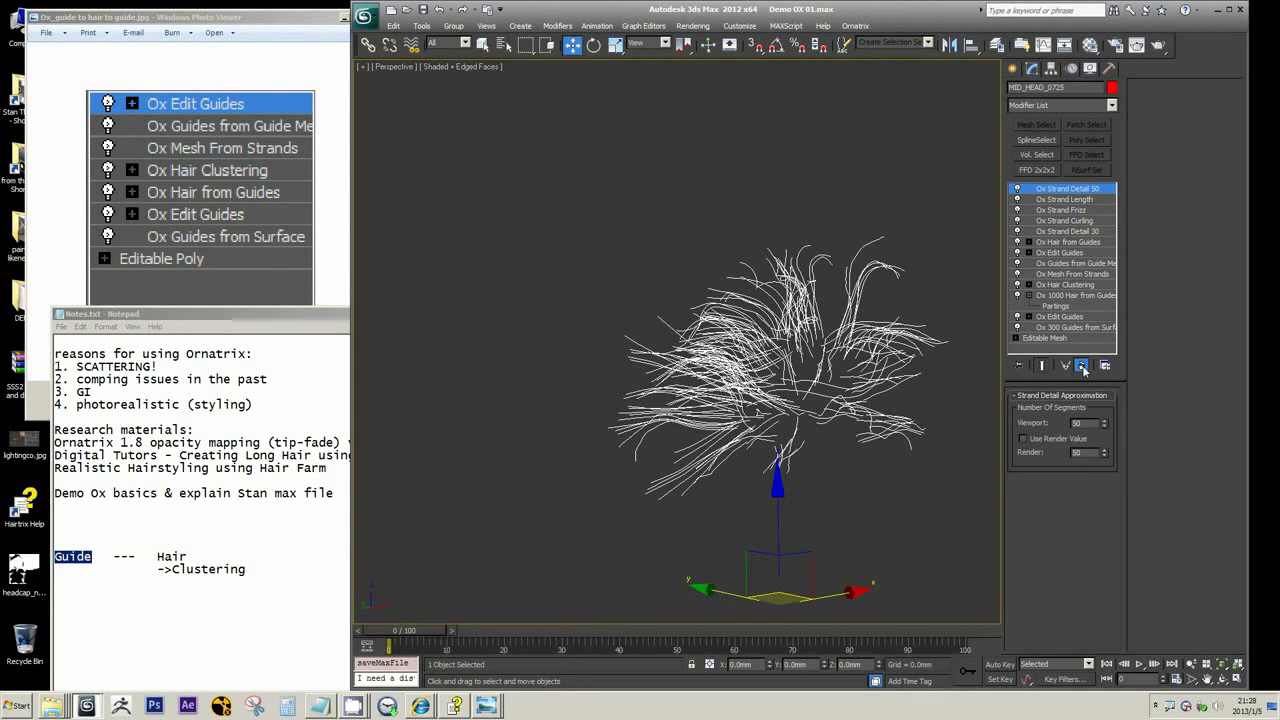
left_click(1082, 366)
left_click(1082, 366)
left_click(1082, 366)
left_click(1082, 366)
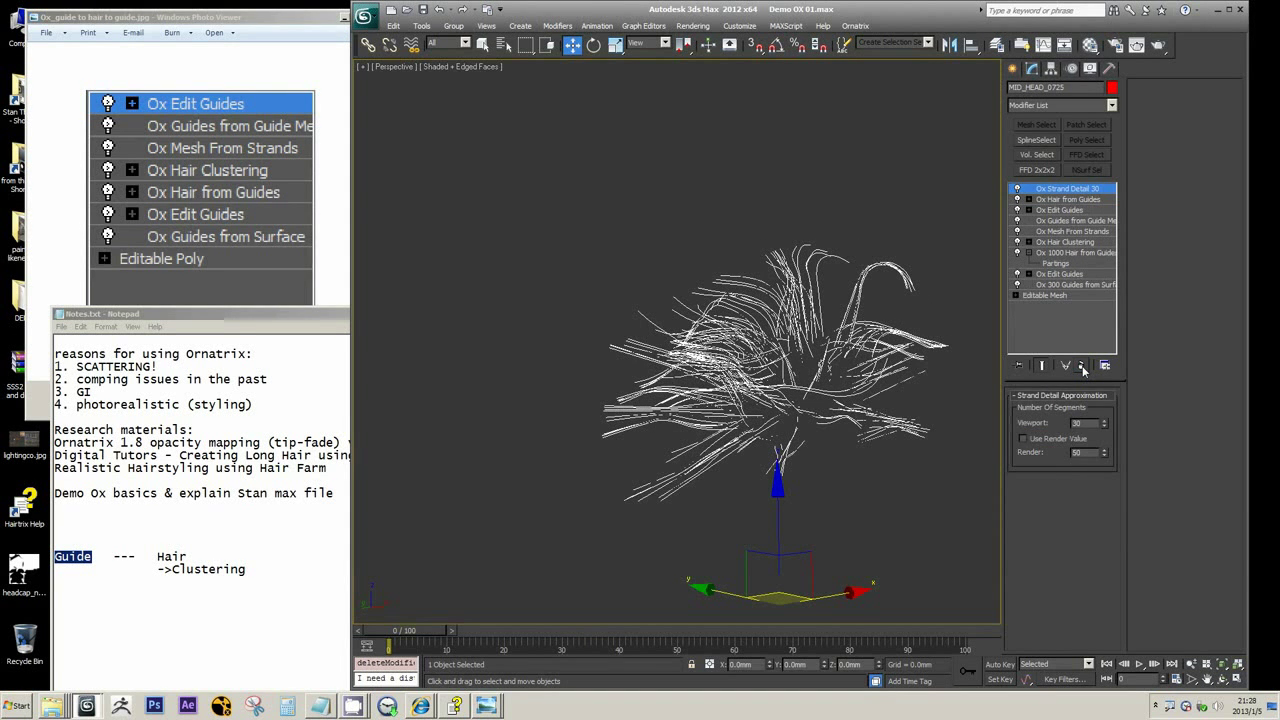
left_click(1082, 366)
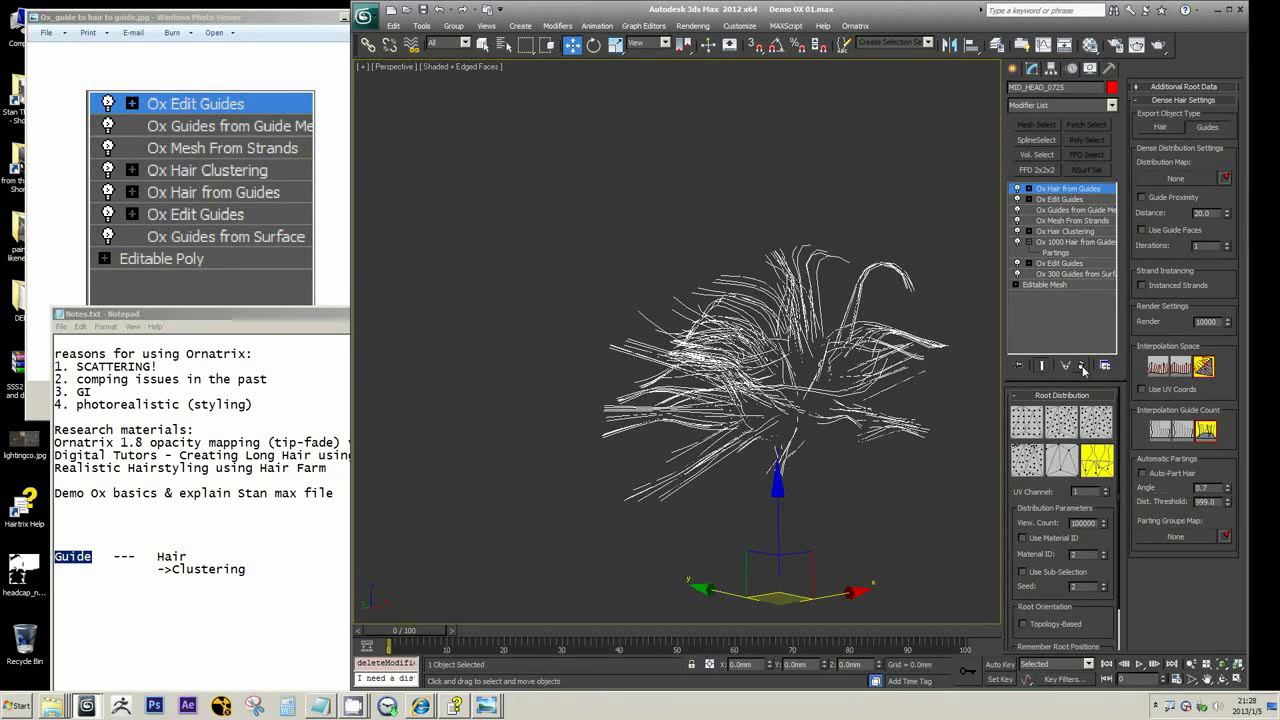
left_click(1082, 366)
left_click(1082, 366)
left_click(1082, 366)
left_click(1082, 366)
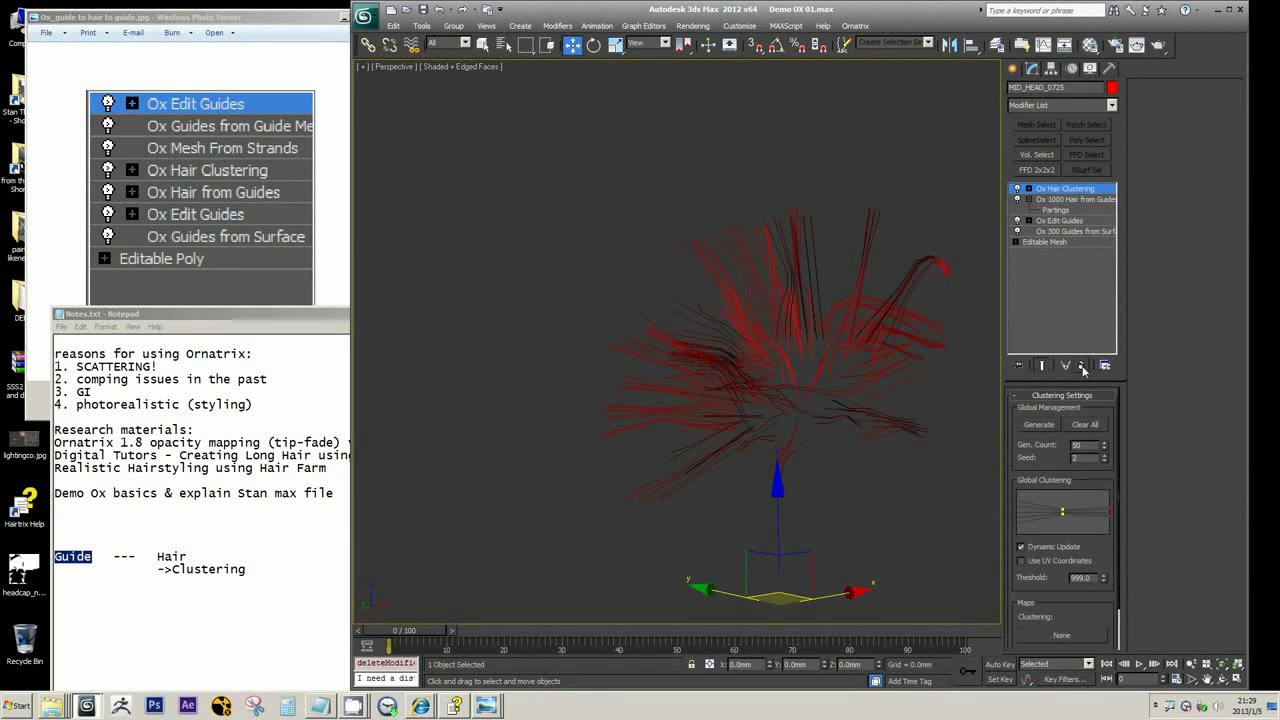
left_click(1082, 366)
left_click(1082, 366)
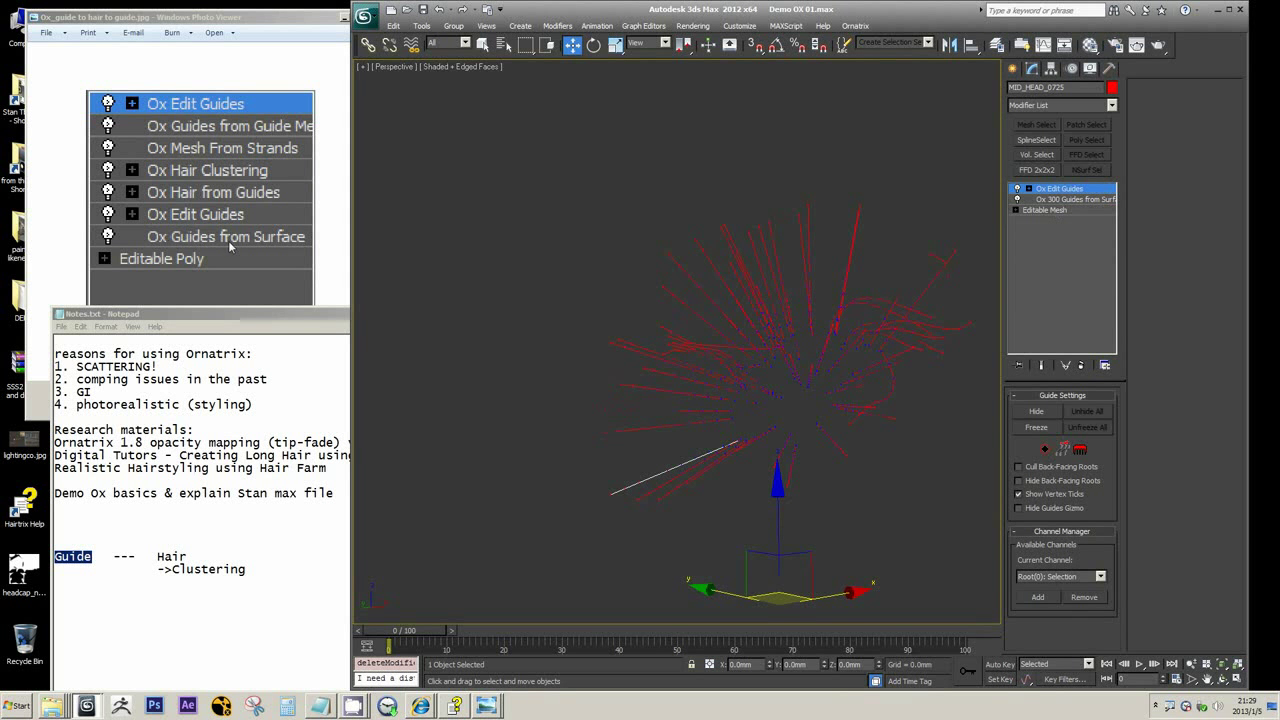
- Highlight Clustering in Notes.txt, and add Ox Strand Curling and Ox Strand Frizz modifiers above Ox Edit Guides on MID_HEAD_072S
left_click_drag(160, 569, 243, 570)
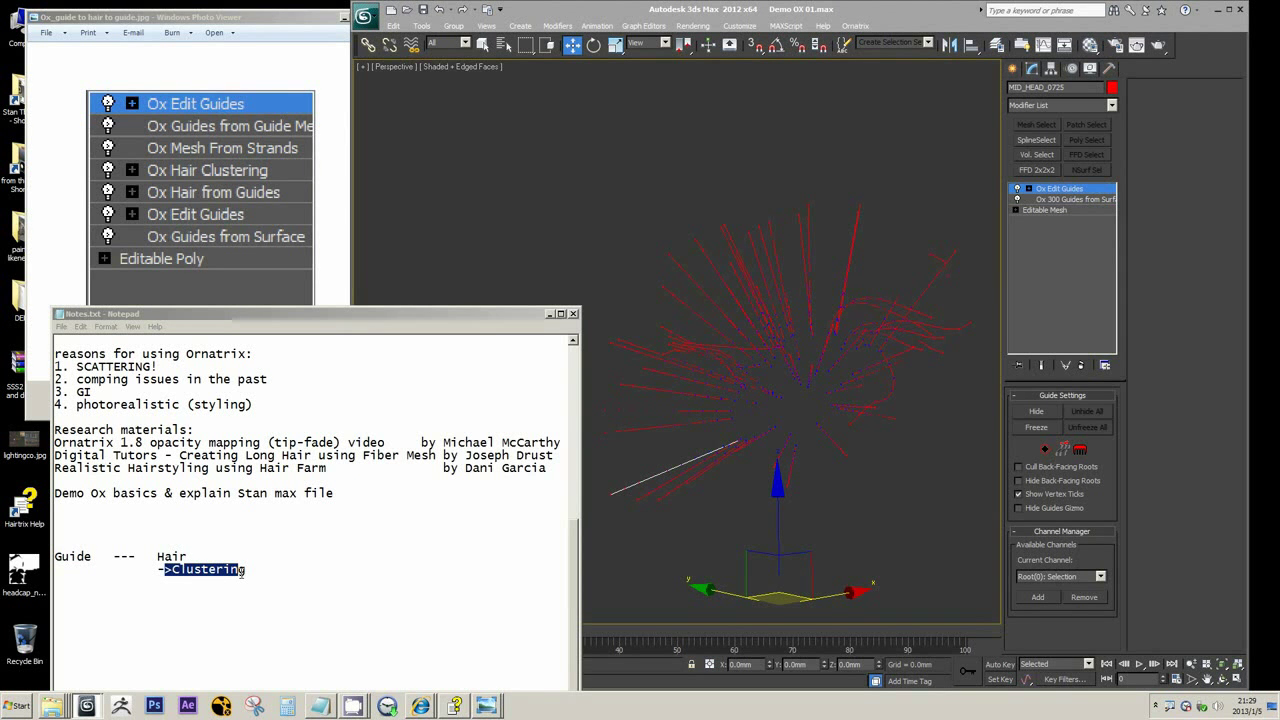
left_click(1111, 105)
scroll(1100, 300, "down", 5)
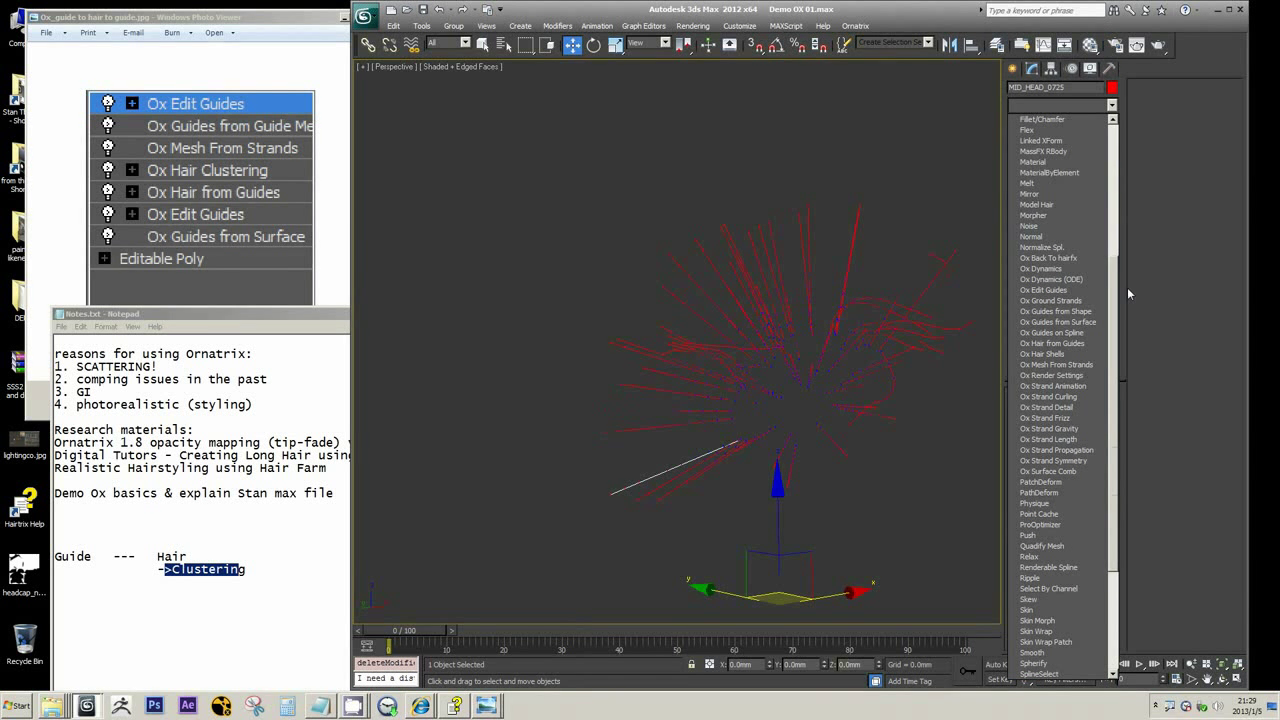
left_click(1060, 397)
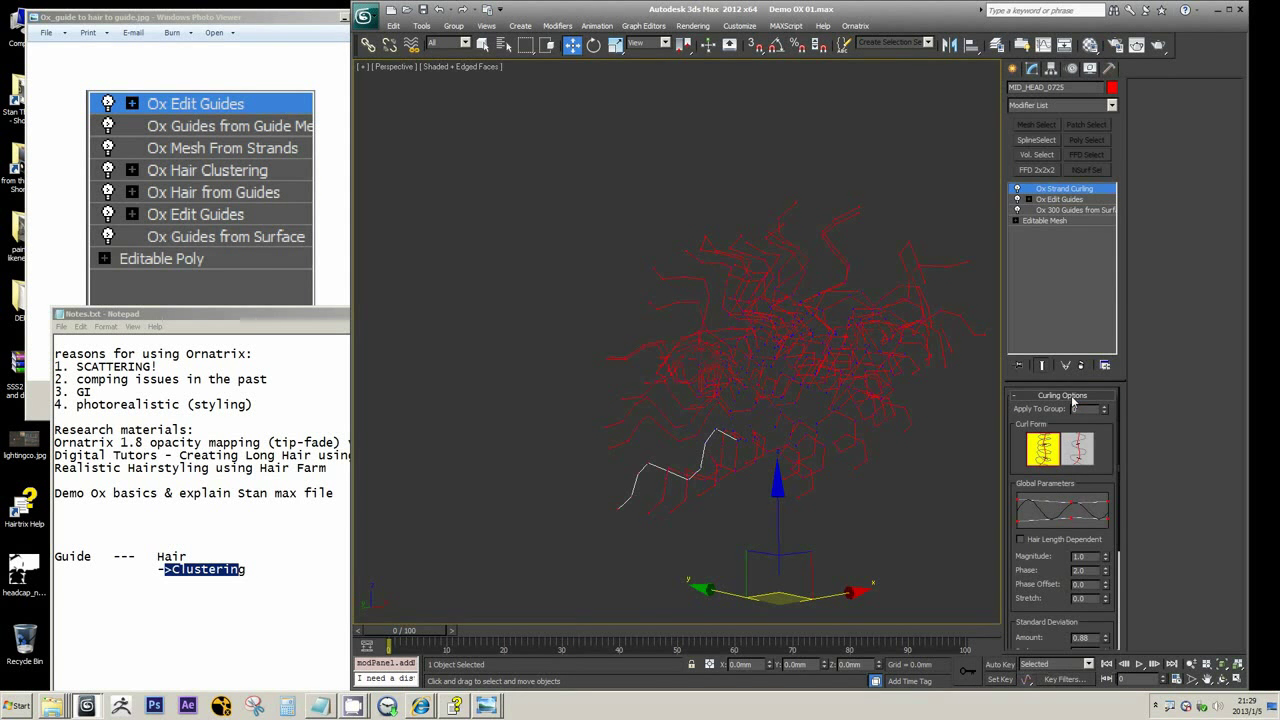
left_click(1060, 105)
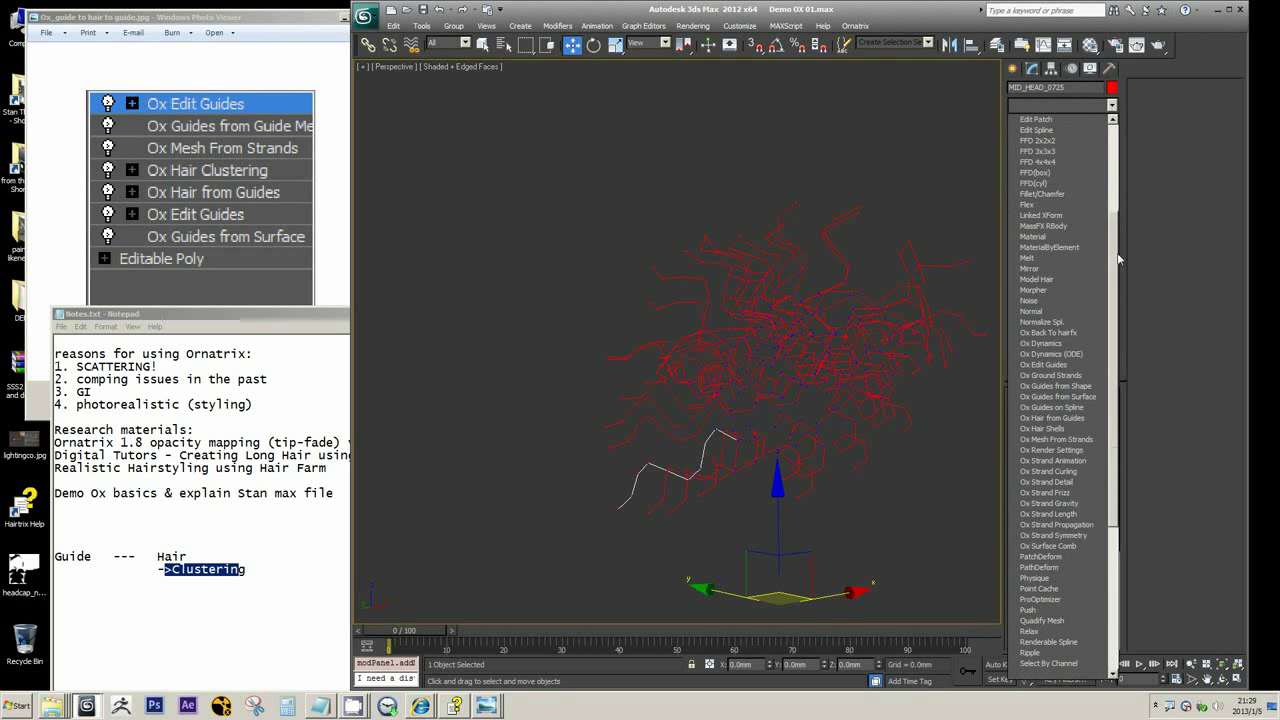
left_click(1045, 492)
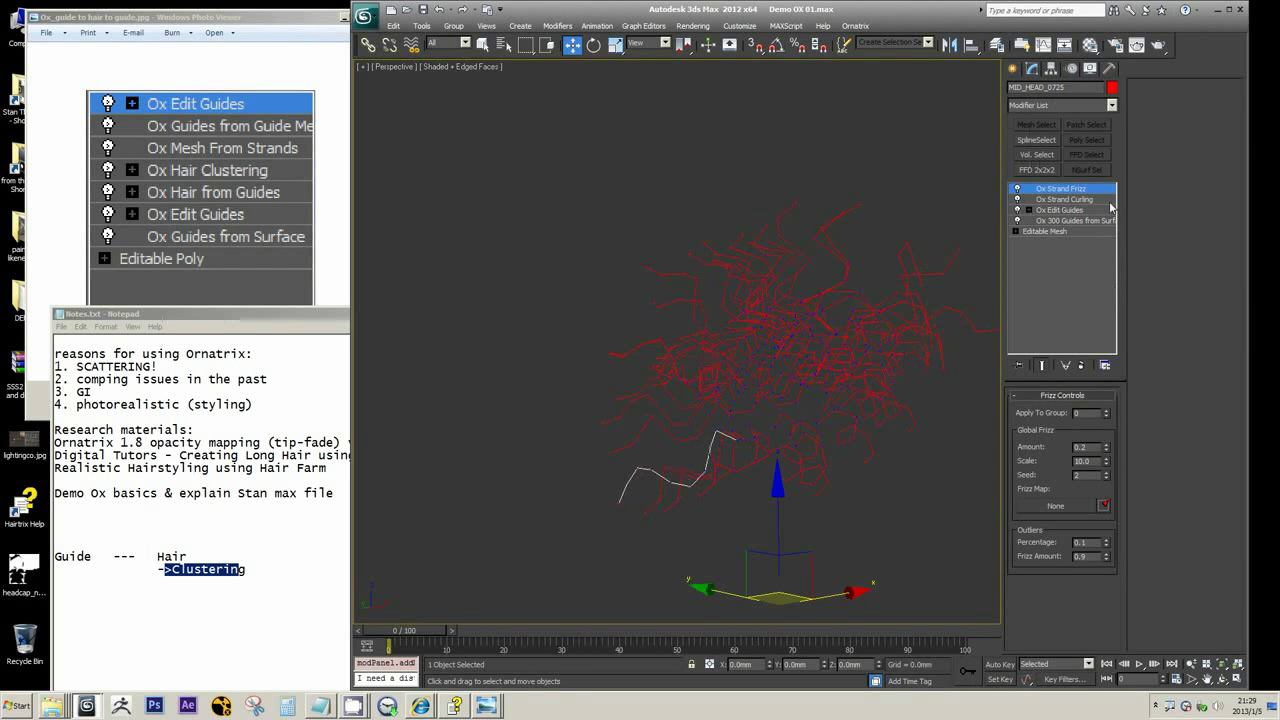
- Add Ox Strand Detail and Ox Strand Length modifiers above Ox Strand Frizz on MID_HEAD_072S
left_click(1111, 105)
scroll(1080, 480, "down", 5)
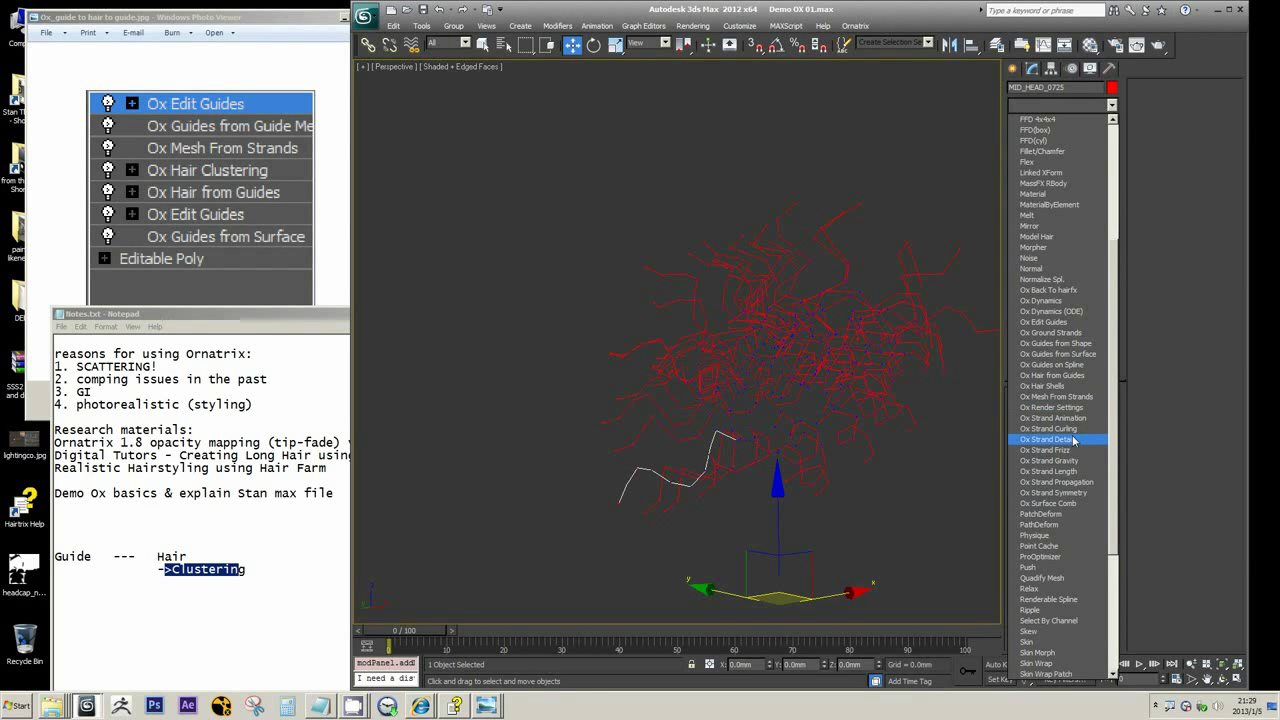
left_click(1074, 440)
left_click(1111, 106)
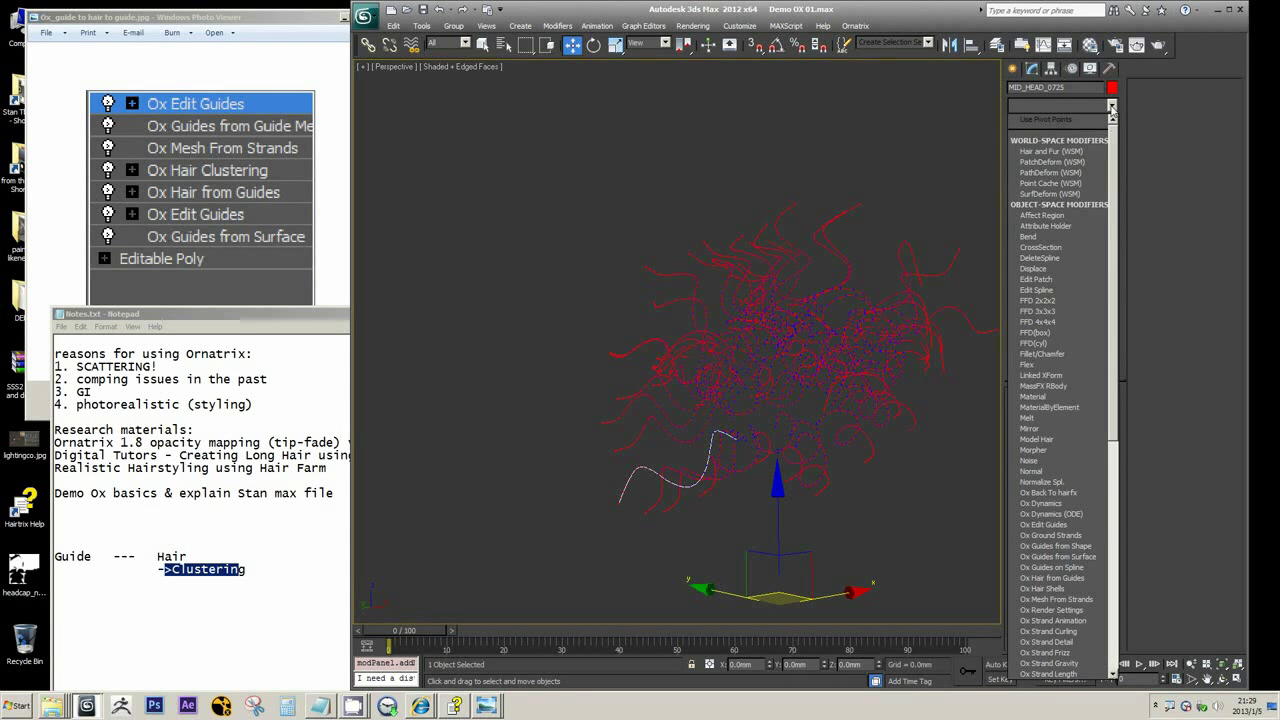
scroll(1090, 370, "down", 6)
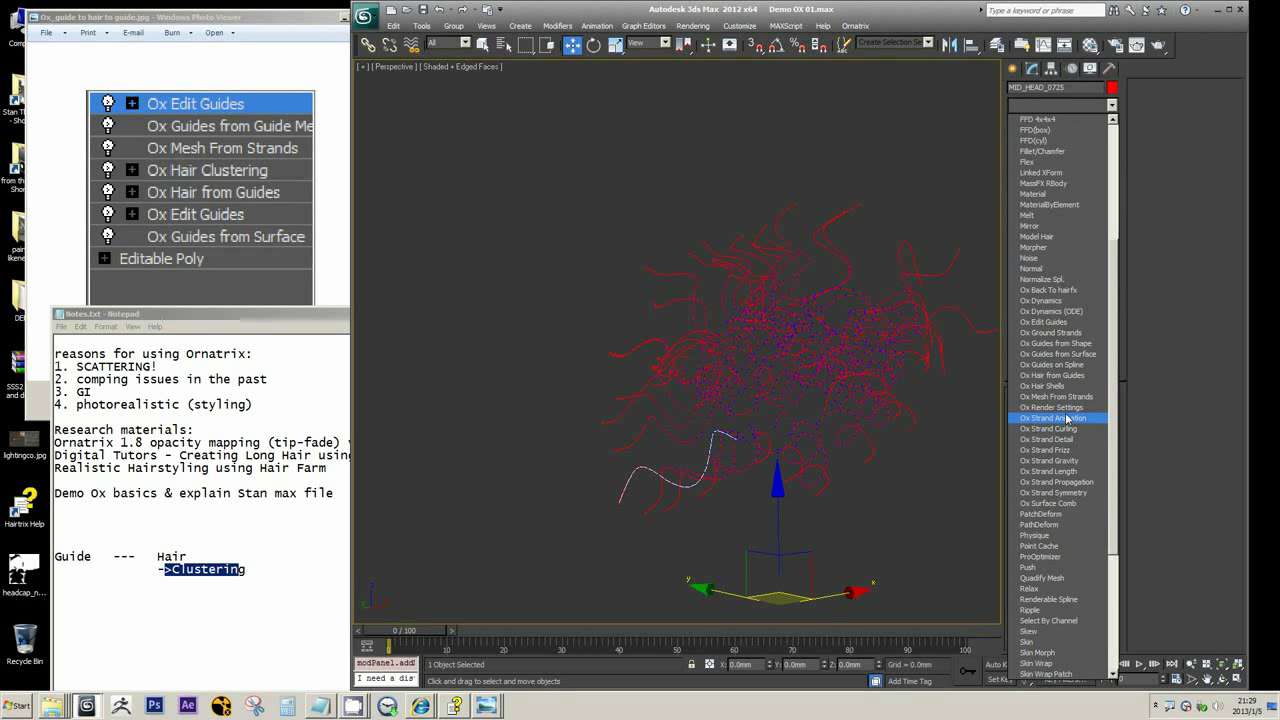
left_click(1077, 475)
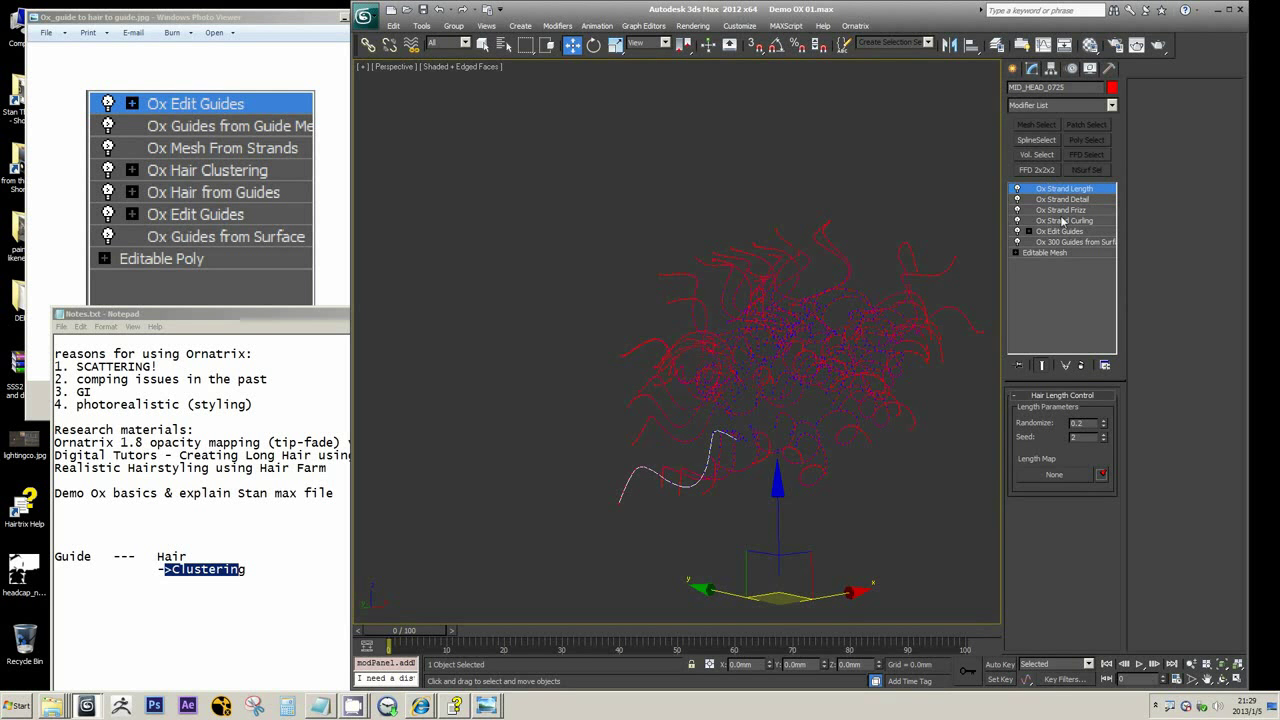
- Reselect Clustering in Notes.txt and add an Ox Edit Guides modifier above Ox Strand Length on MID_HEAD_072S
left_click(1112, 105)
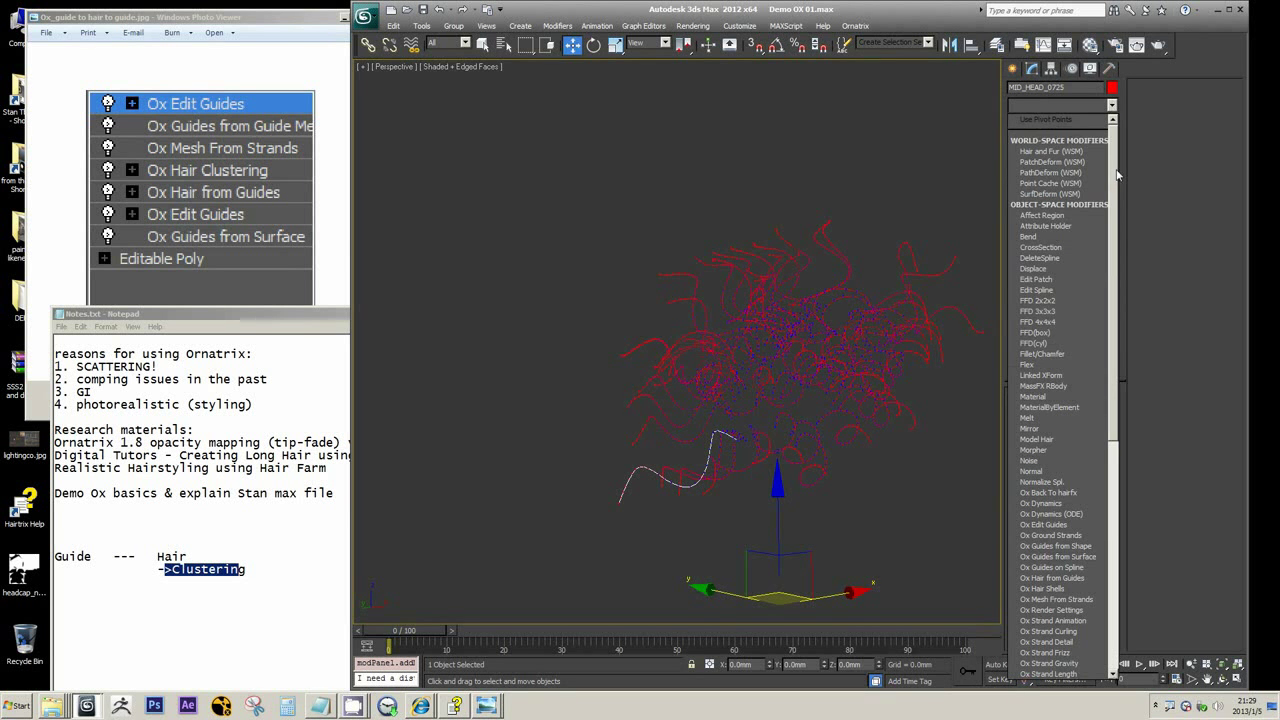
scroll(1119, 286, "down", 5)
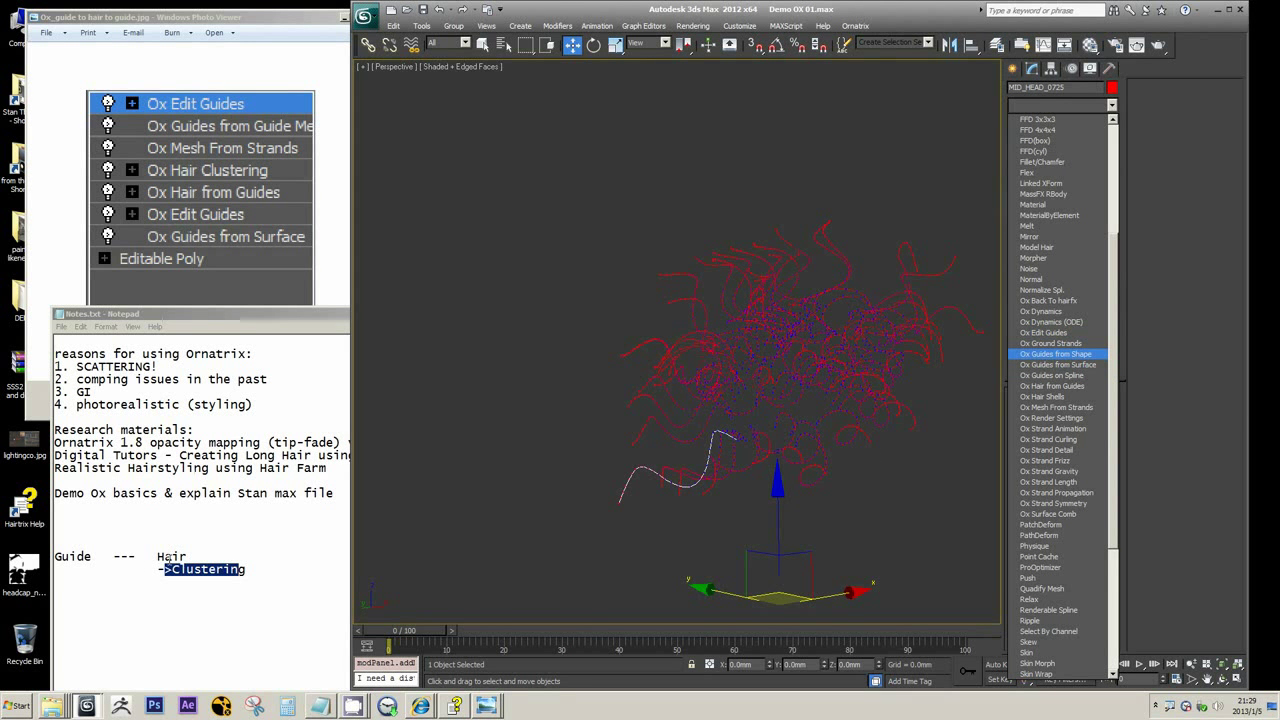
left_click(204, 570)
left_click_drag(165, 569, 246, 569)
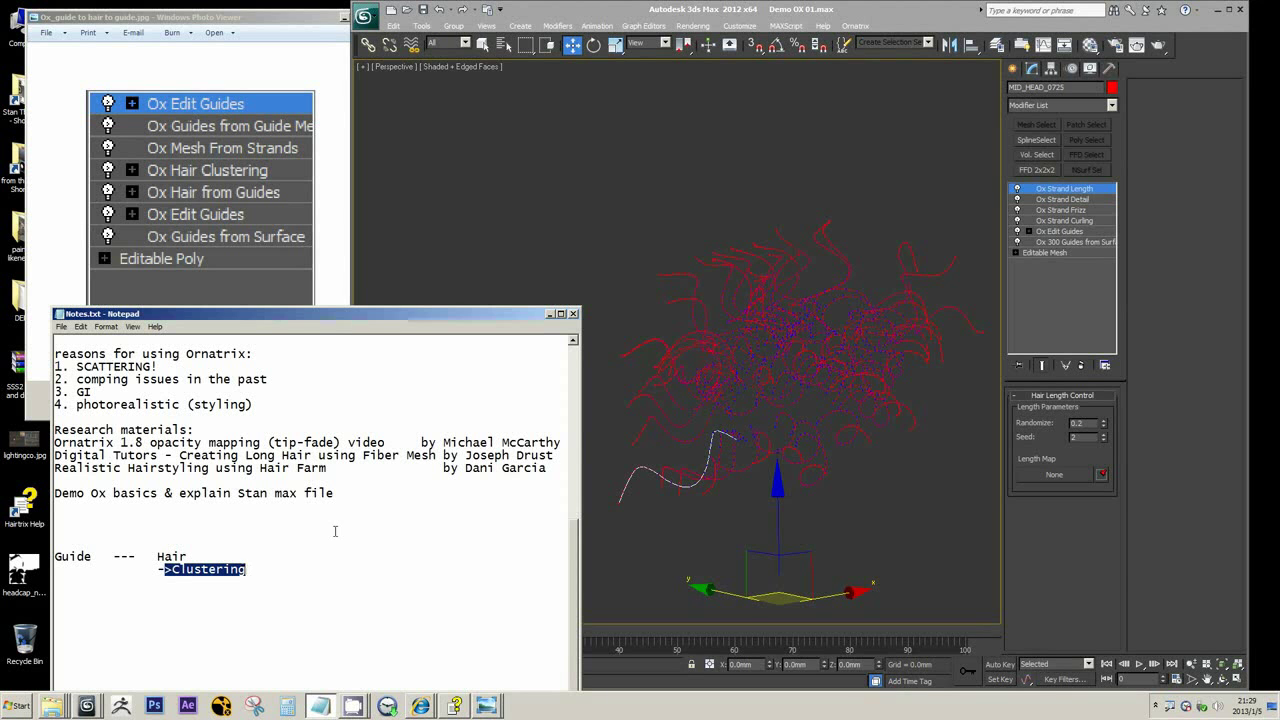
left_click(1111, 104)
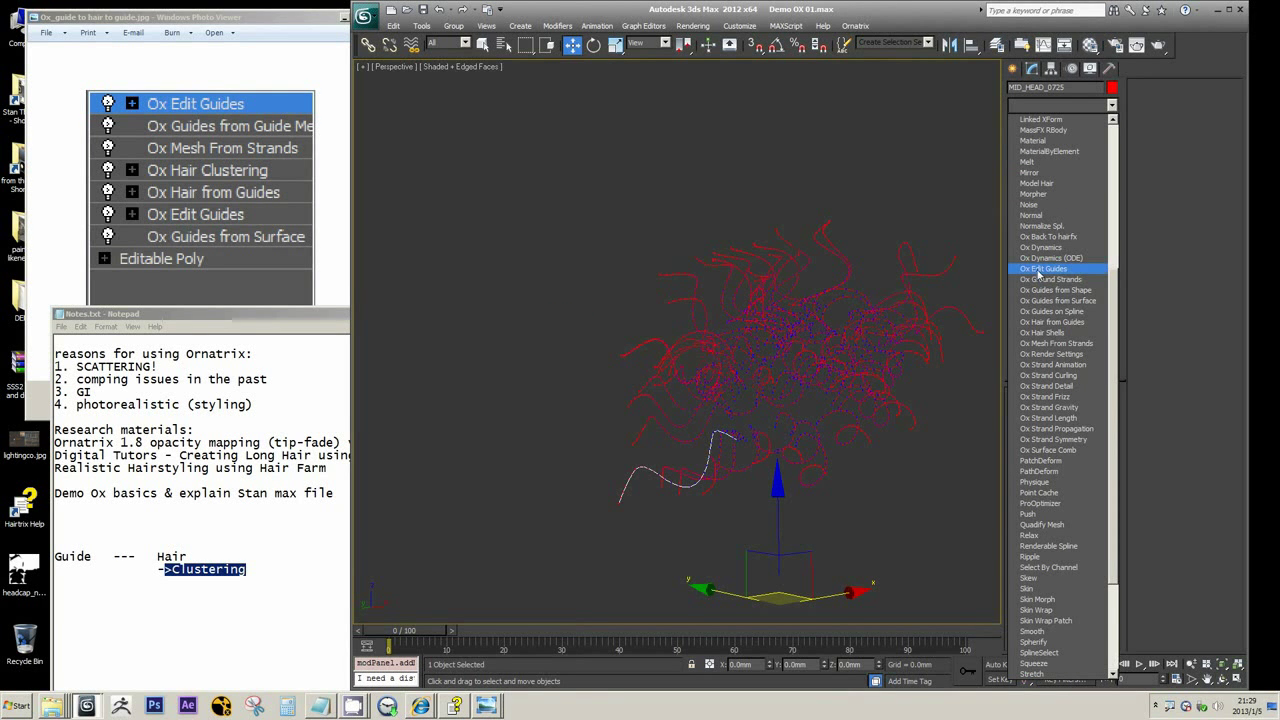
left_click(1037, 270)
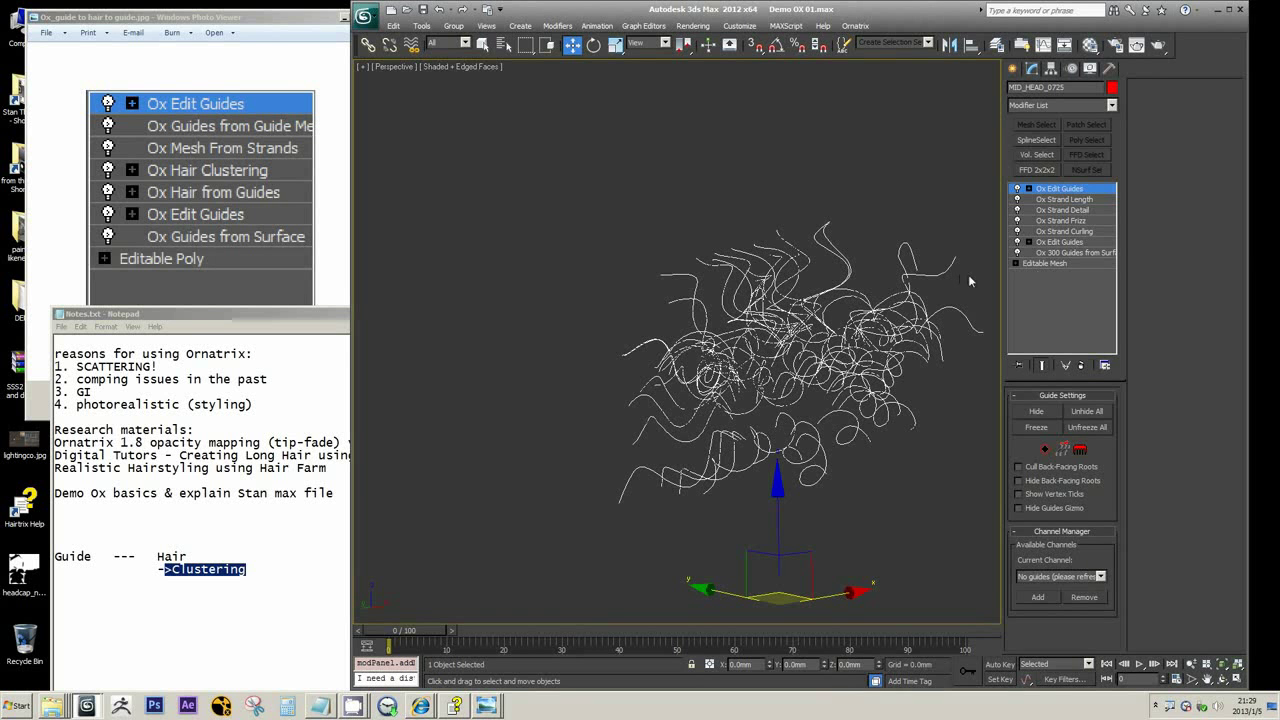
- Comb the curled guides on the crown upward with the size 100 brush in the topmost Ox Edit Guides, then leave brush editing
key("1")
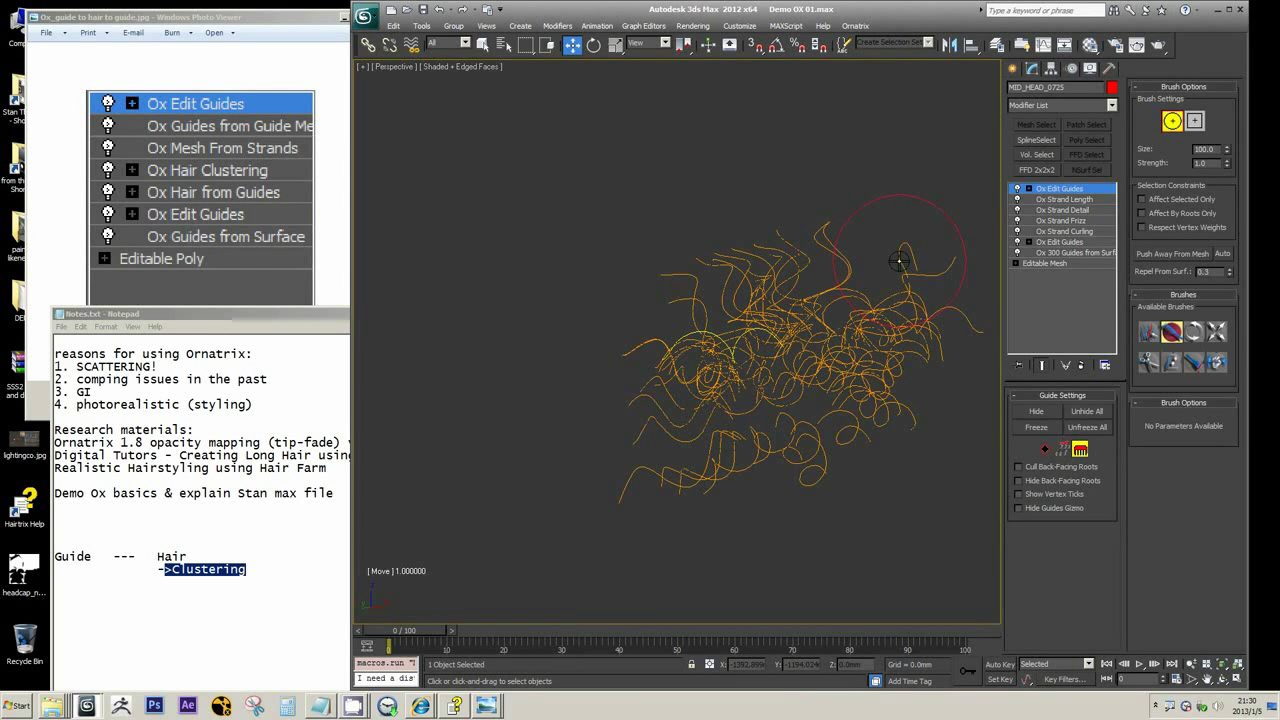
mouse_move(850, 300)
left_mouse_down()
mouse_move(795, 250)
mouse_move(759, 298)
mouse_move(755, 265)
left_mouse_up()
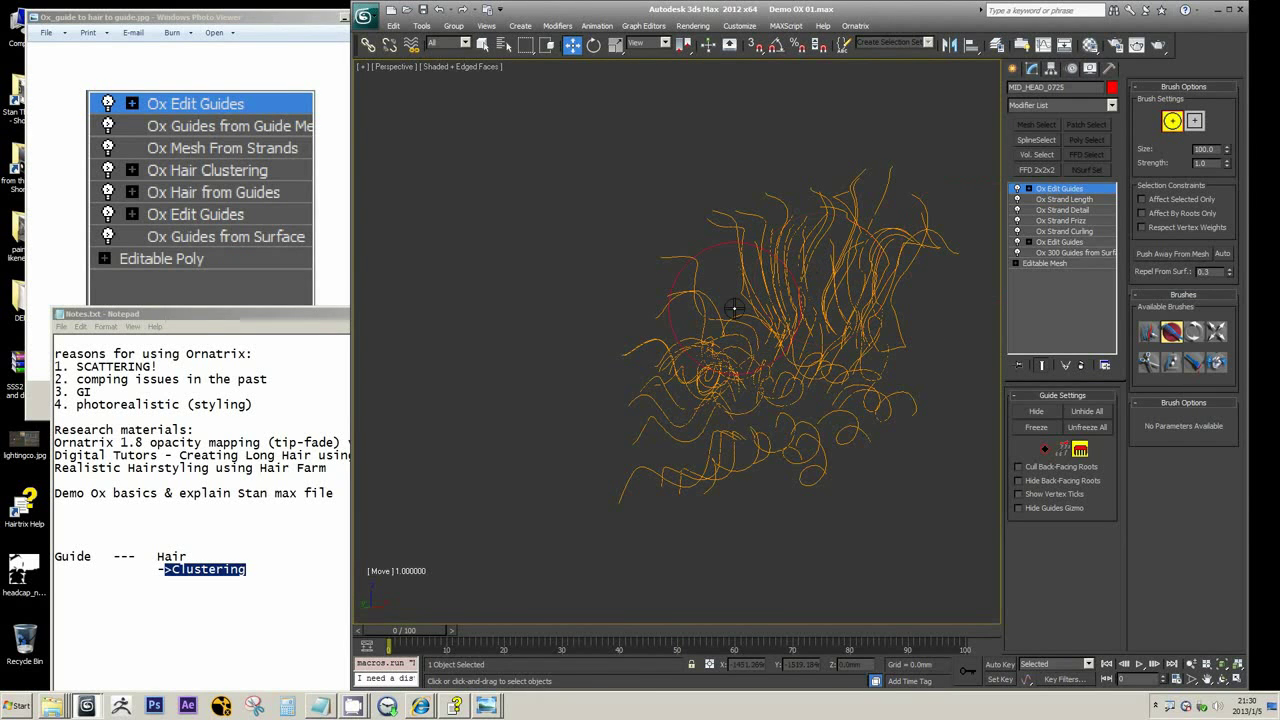
scroll(742, 306, "up", 3)
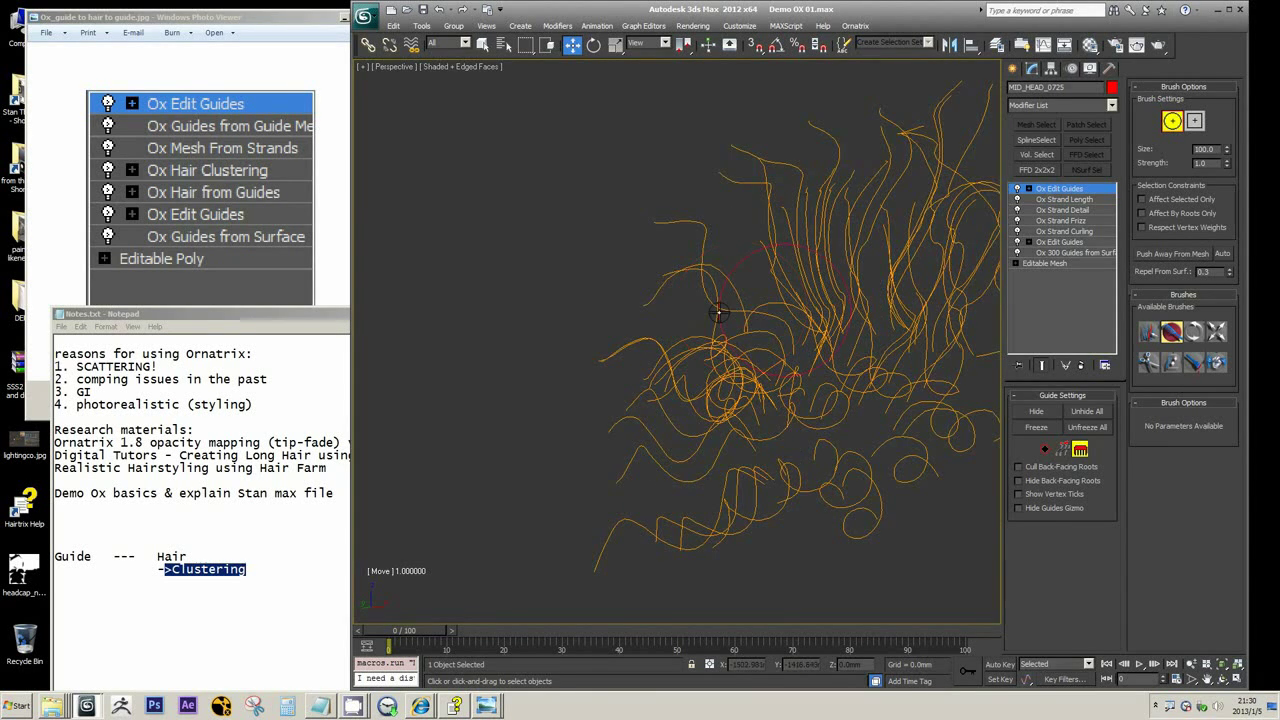
middle_click_drag(785, 311, 582, 320)
scroll(785, 308, "down", 3)
scroll(787, 310, "up", 2)
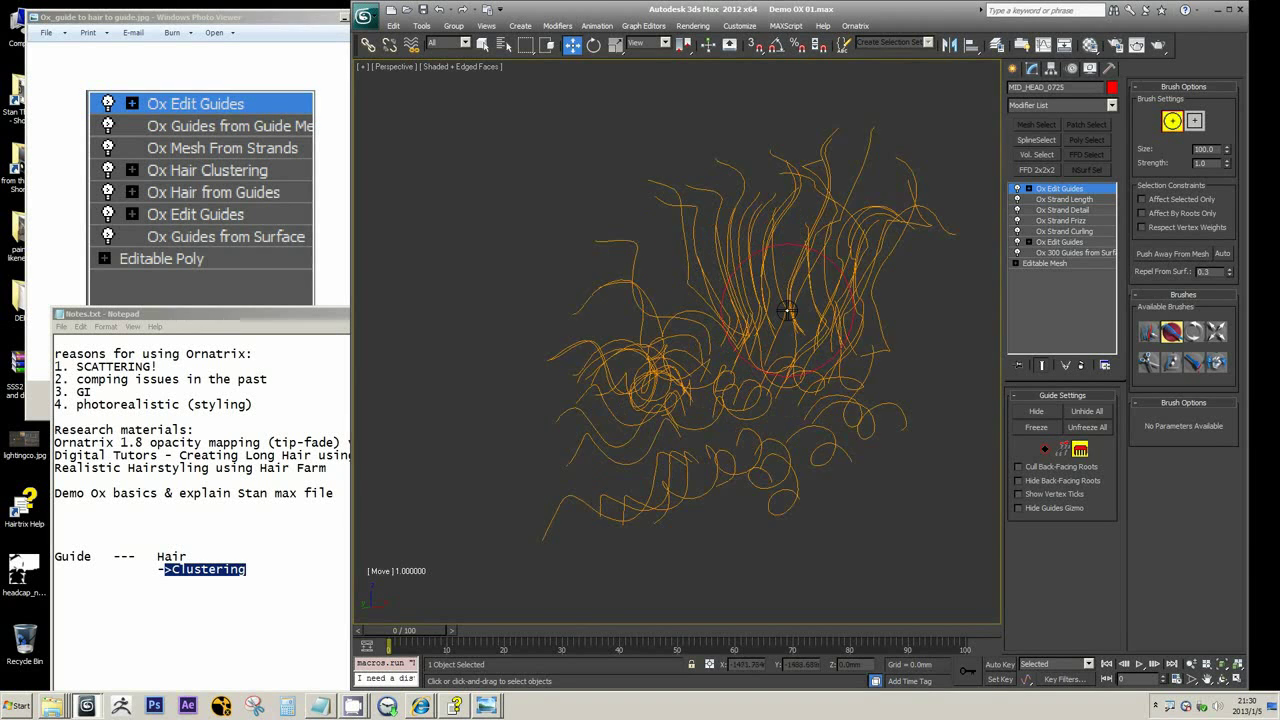
mouse_move(787, 310)
middle_mouse_down()
mouse_move(736, 318)
mouse_move(731, 337)
middle_mouse_up()
scroll(805, 323, "down", 2)
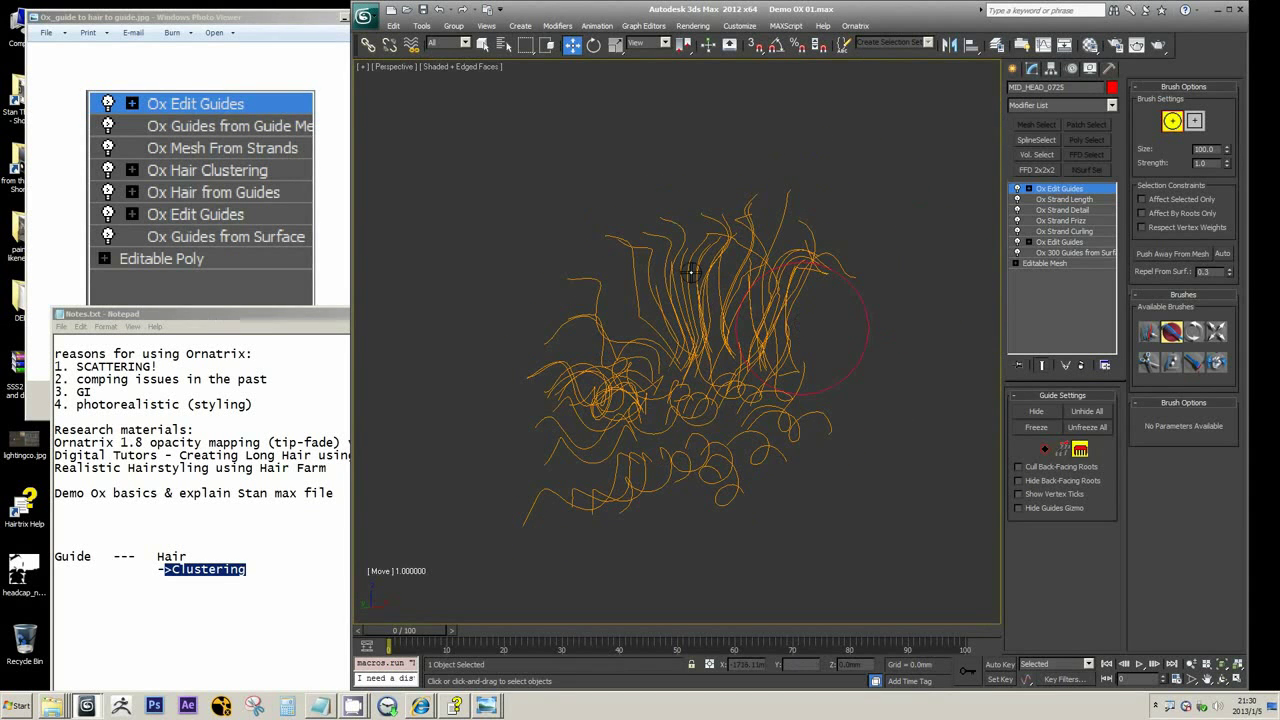
left_click(1066, 191)
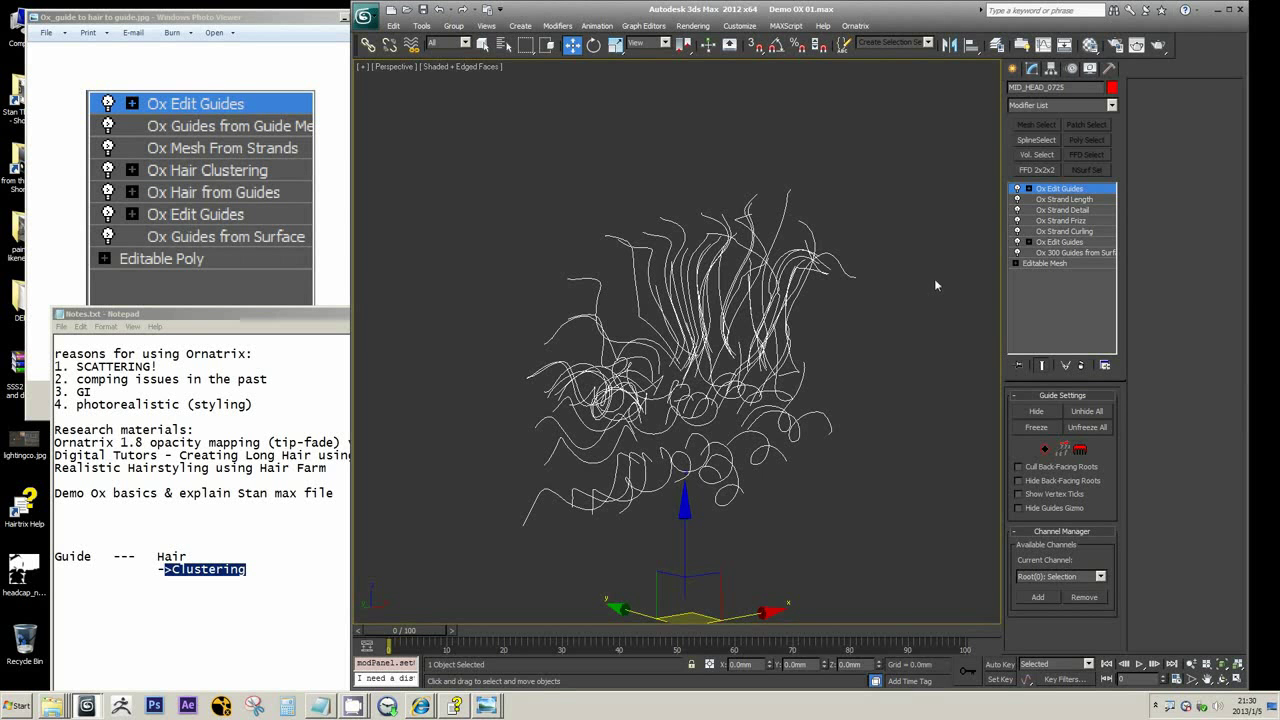
- Highlight Hair in Notes.txt and look through the Ornatrix modifiers available for MID_HEAD_072S
left_click(178, 577)
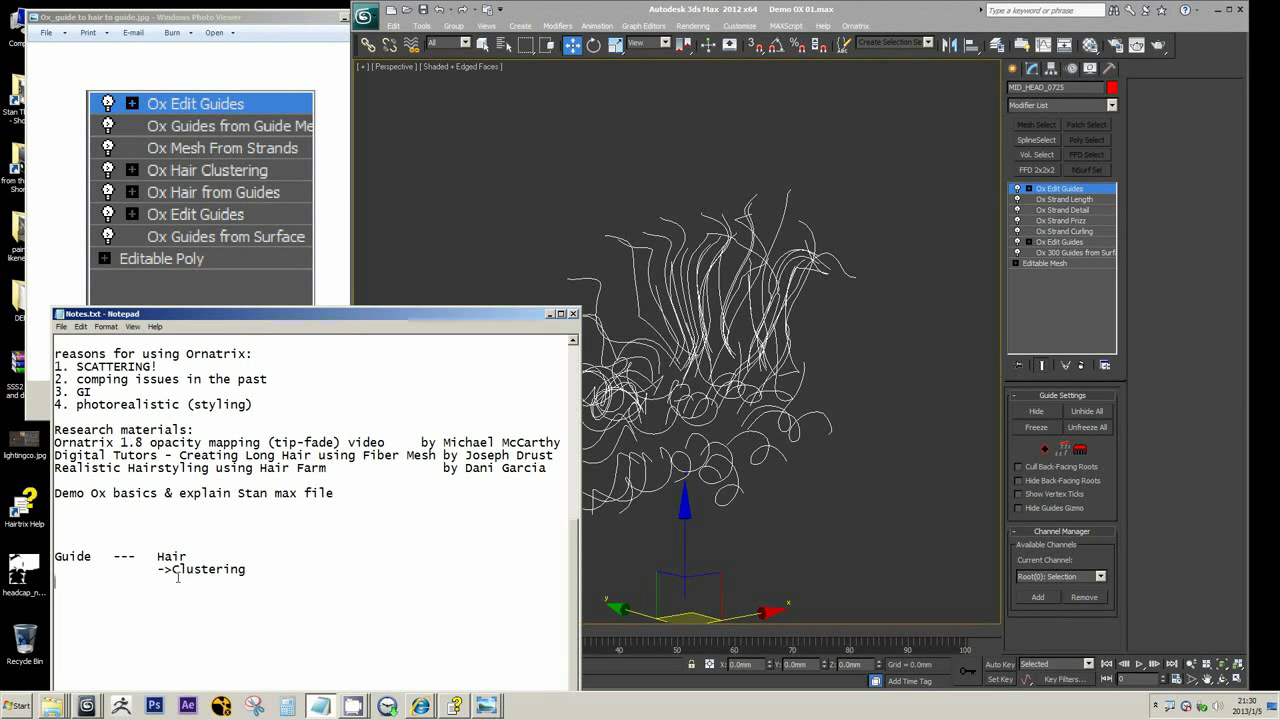
left_click_drag(193, 555, 150, 556)
left_click(1108, 106)
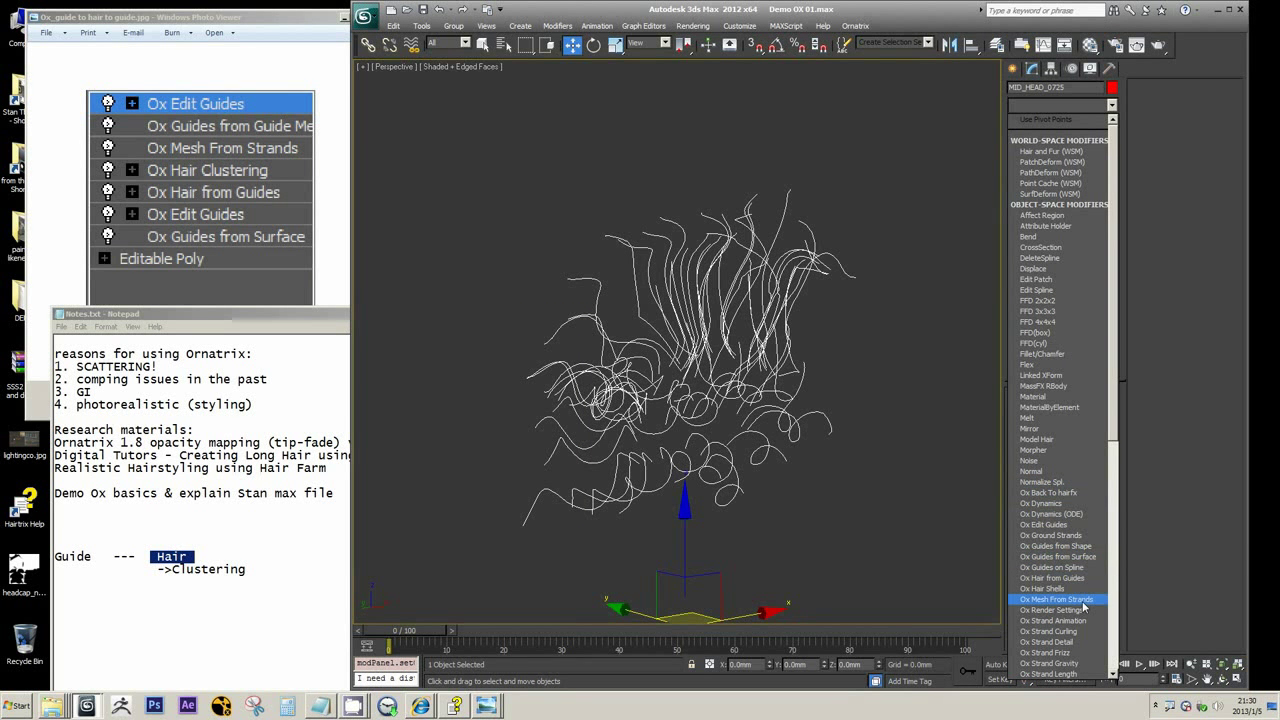
left_click(841, 10)
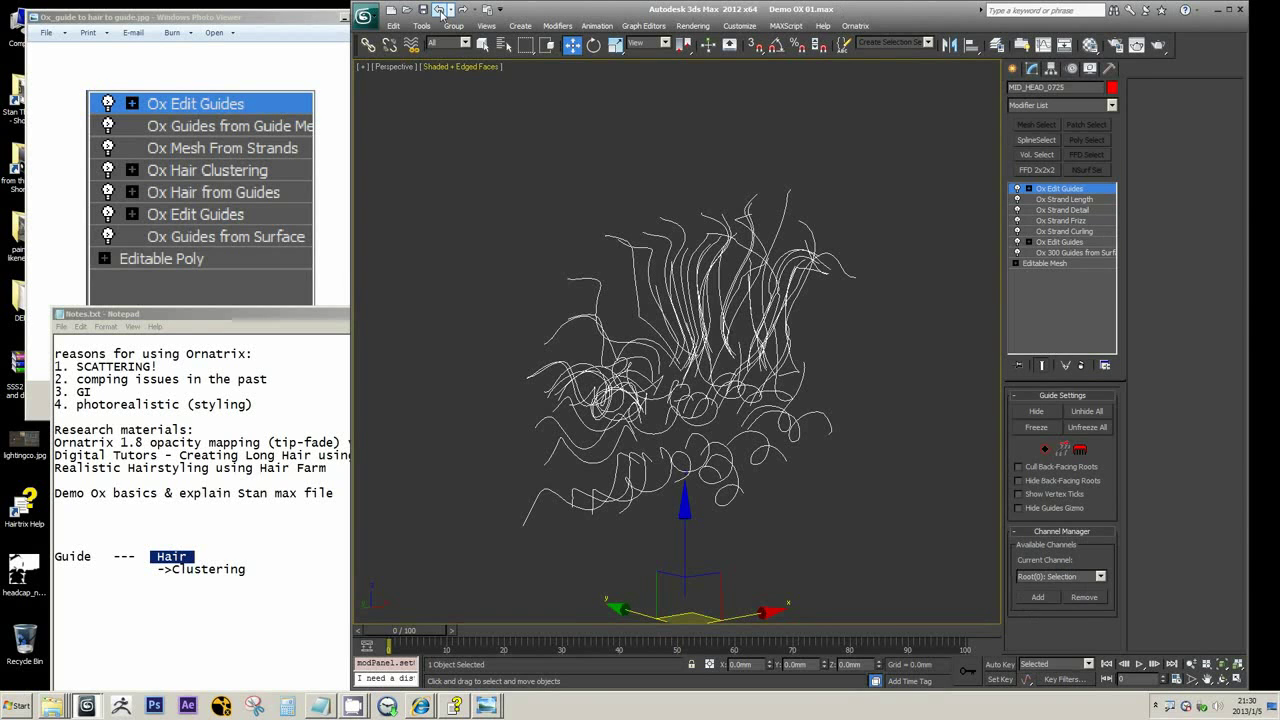
- Undo the modifier experiments on MID_HEAD_072S back to the stack with Ox Edit Guides above Ox Guides from Guide Mesh
left_click(441, 11)
left_click(441, 11)
left_click(441, 11)
left_click(441, 11)
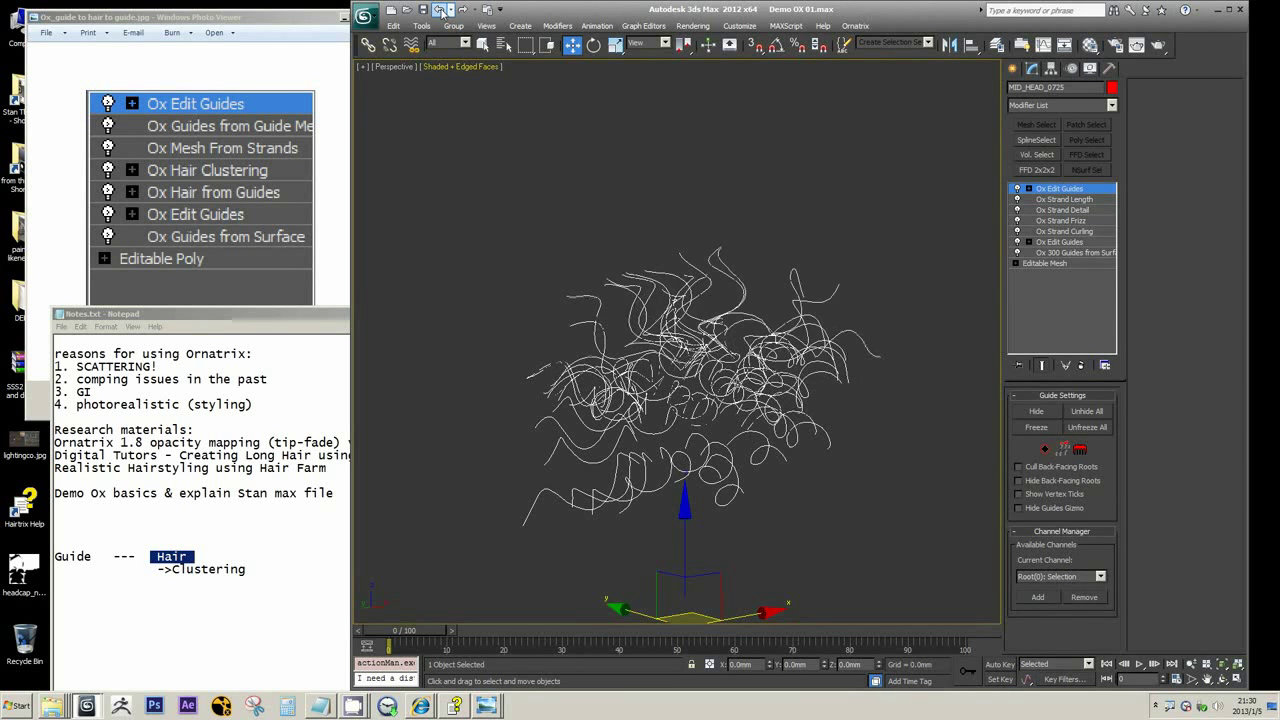
left_click(441, 11)
left_click(441, 11)
left_click(441, 11)
left_click(441, 11)
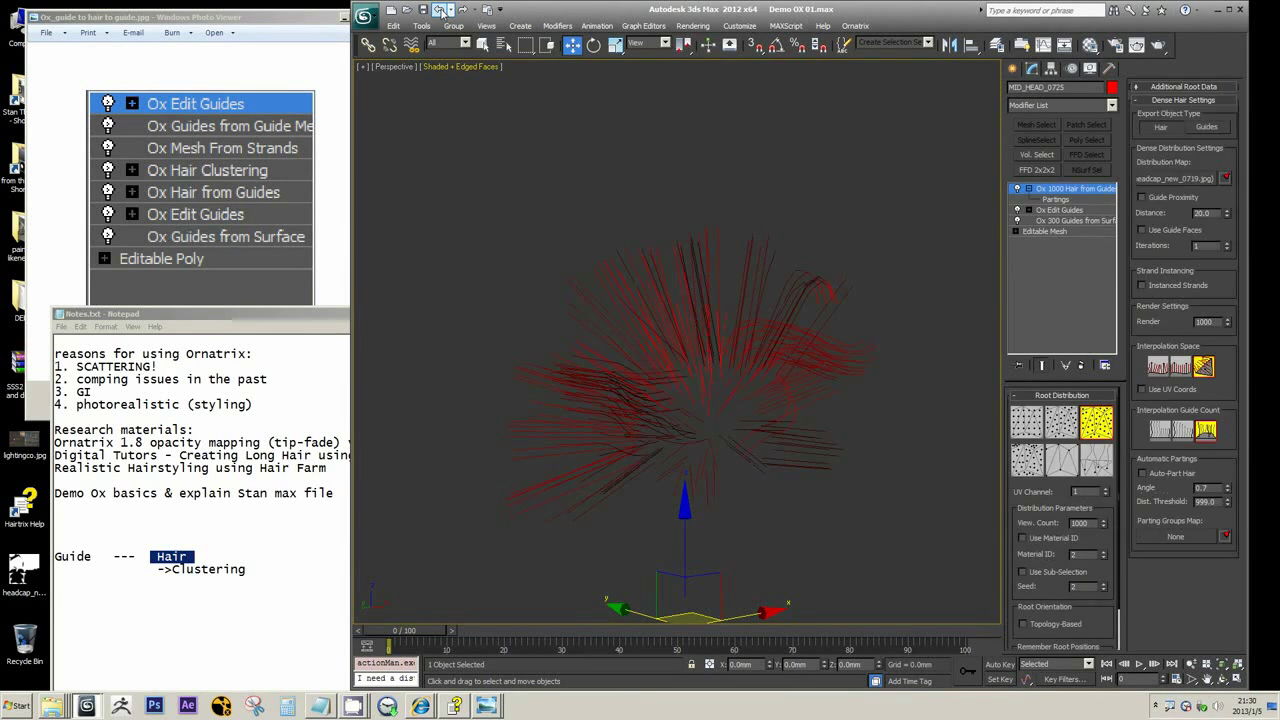
left_click(441, 11)
left_click(441, 11)
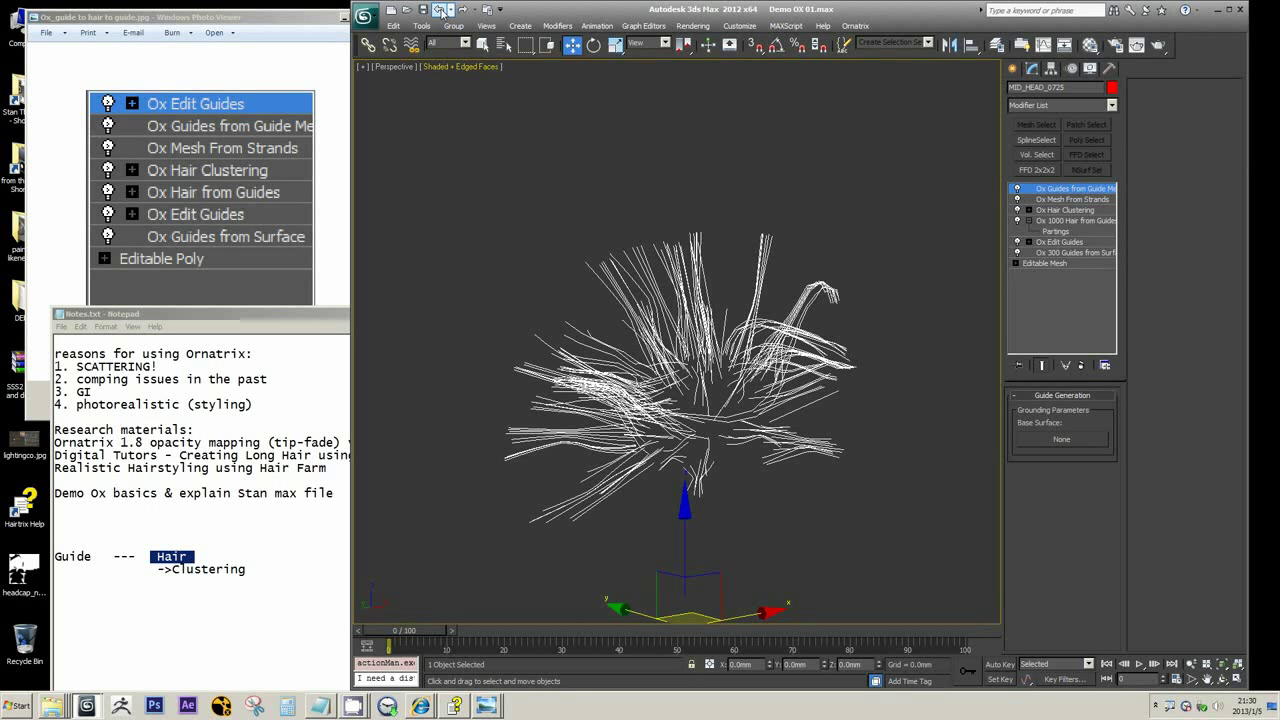
left_click(441, 11)
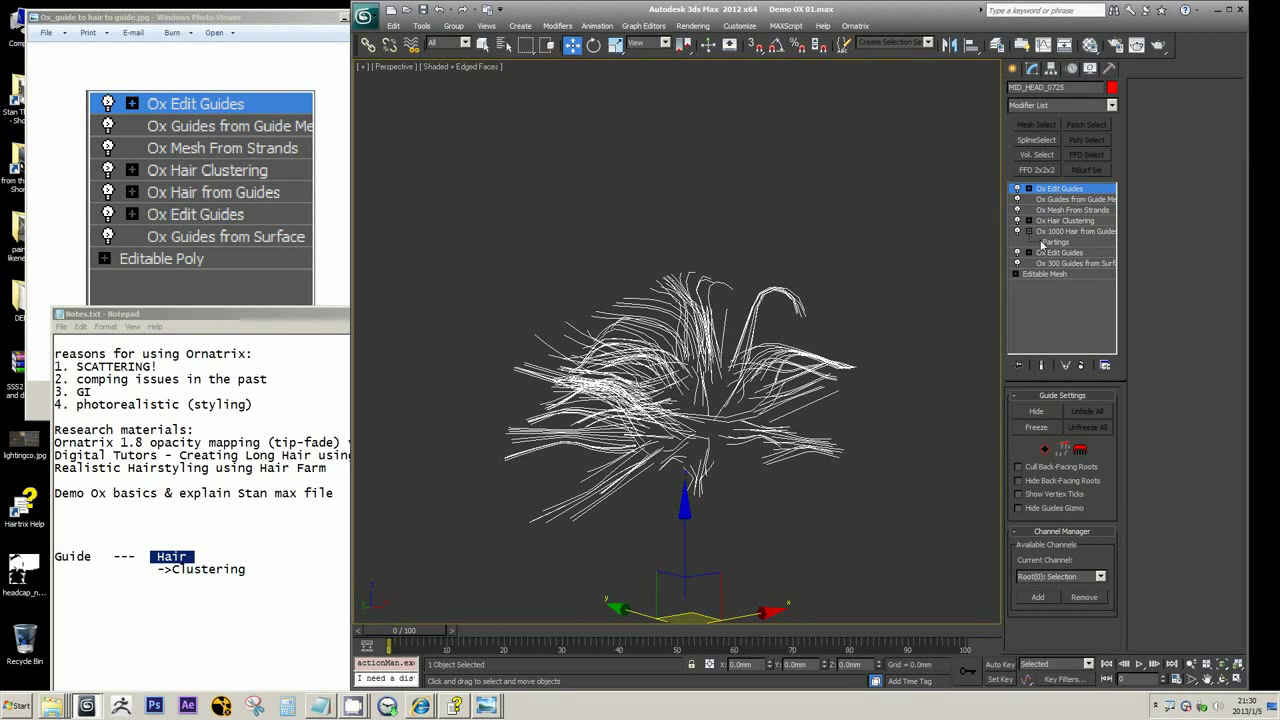
- Highlight ->Clustering in Notes.txt and shrink the Demo OX 01.max window to uncover more of the notes and images
left_click(246, 569)
left_click_drag(246, 569, 150, 569)
left_click(252, 569)
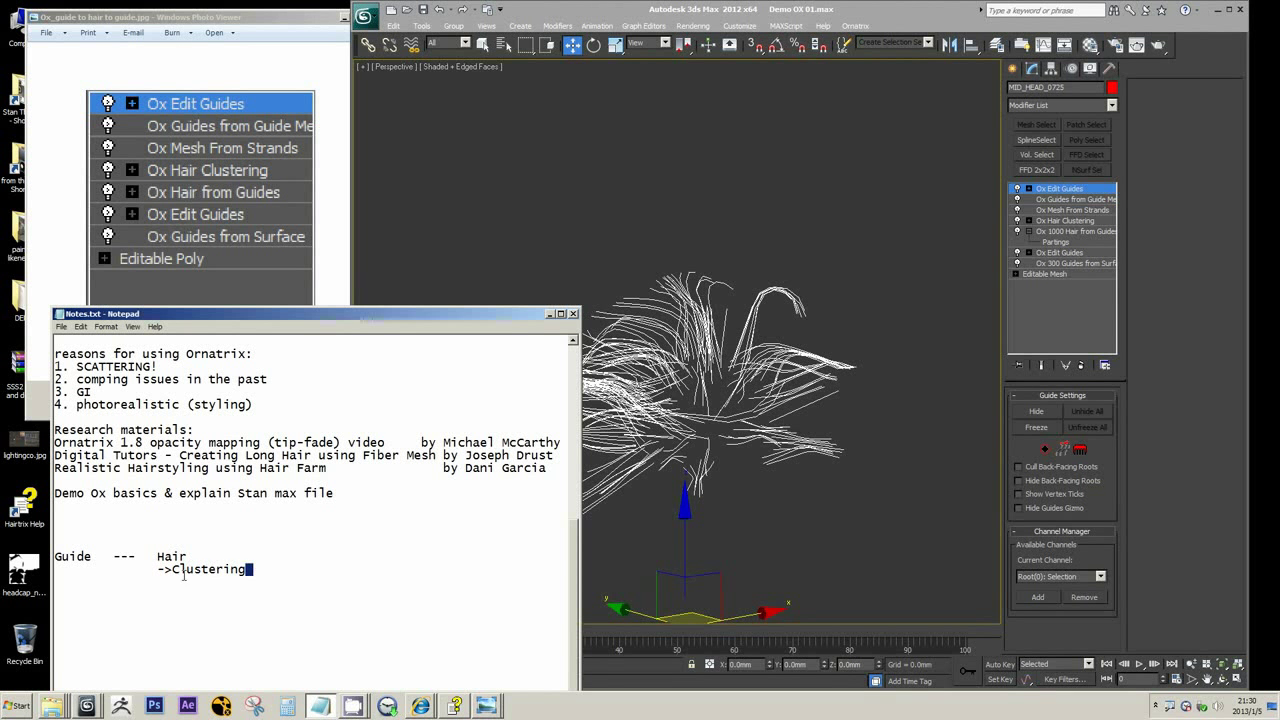
left_click_drag(252, 569, 151, 570)
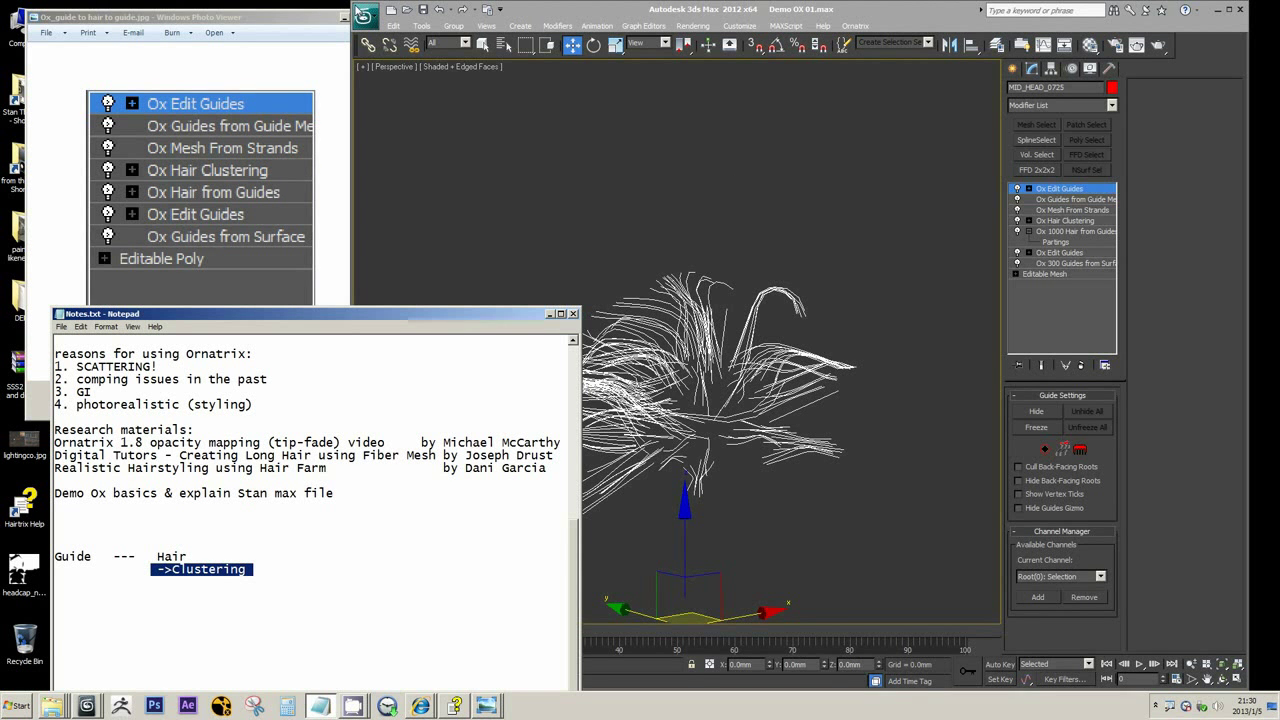
left_click(352, 8)
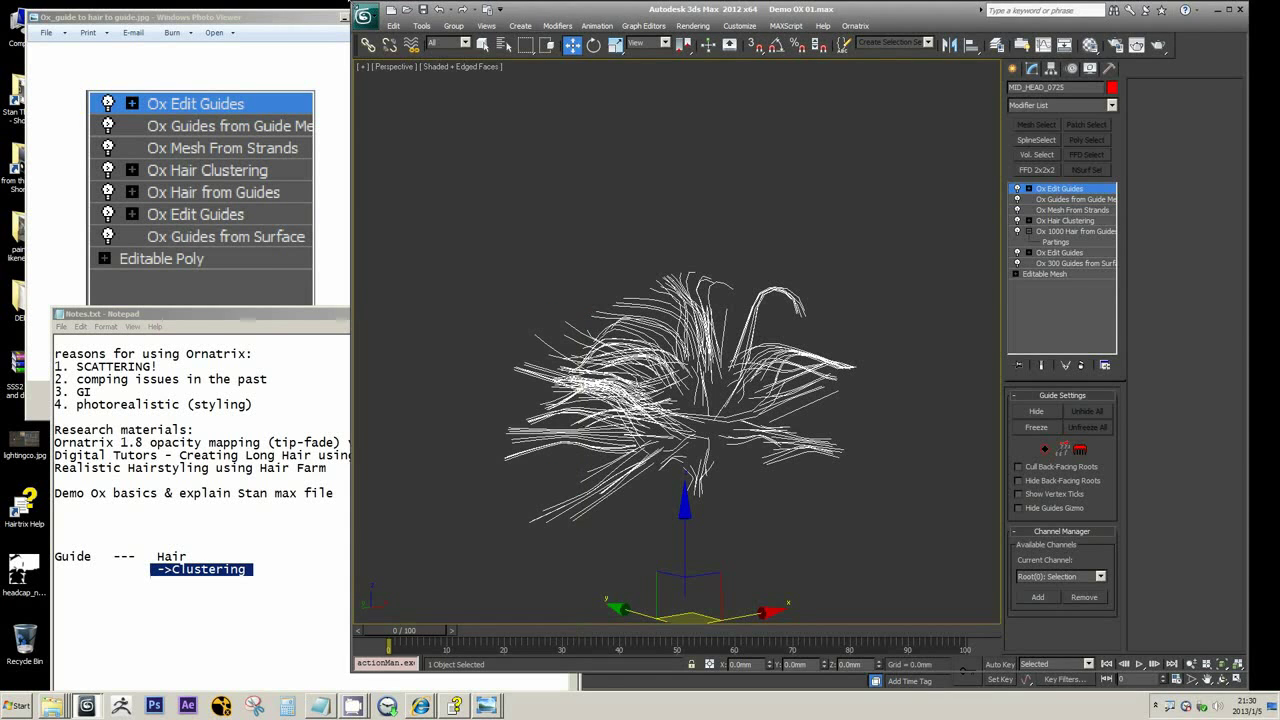
left_click_drag(352, 6, 426, 56)
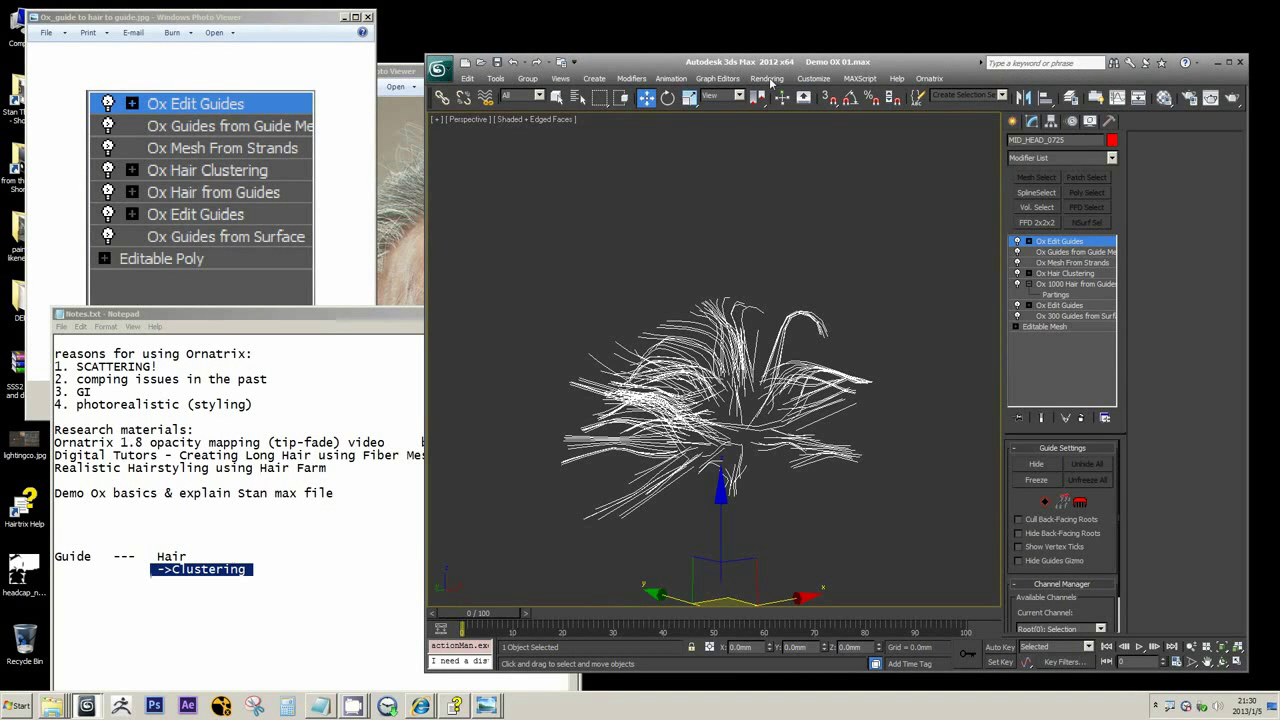
left_click_drag(256, 571, 155, 570)
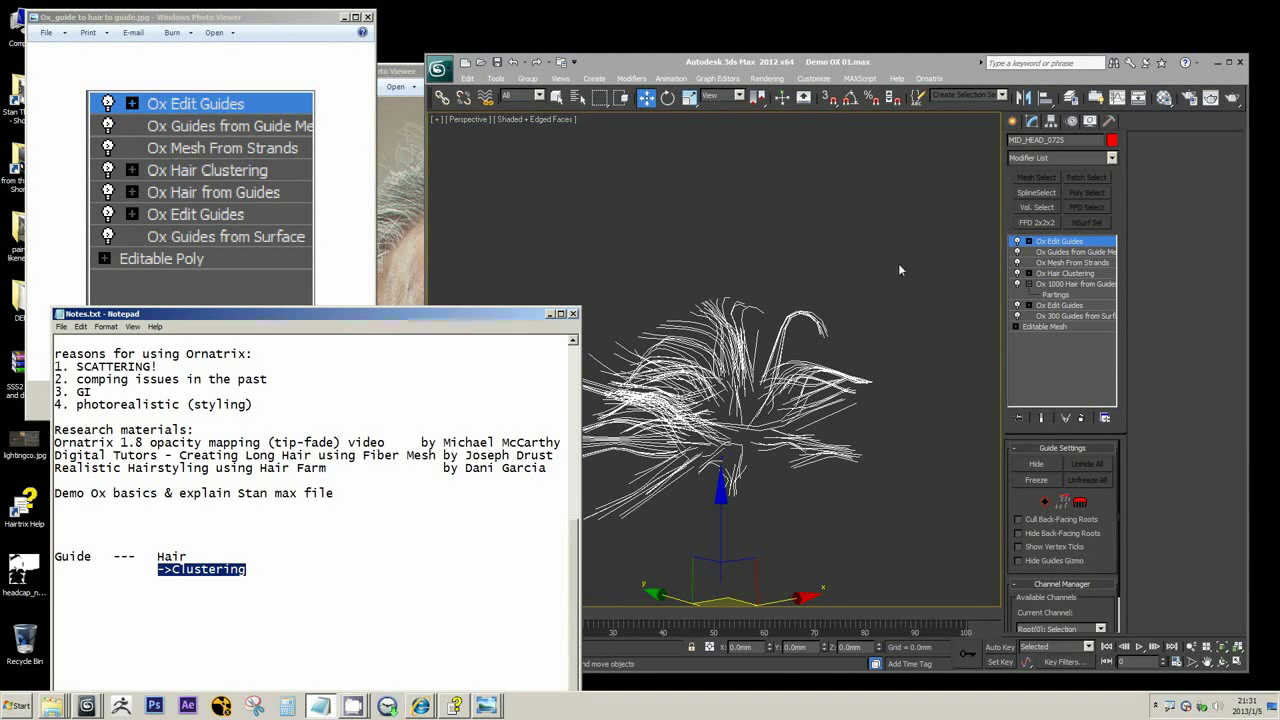
- Minimize the Demo OX 01.max window and switch to the 3ds Max window holding 14 WARM FINAL Fix_04d_COPY.max
left_click_drag(873, 55, 875, 41)
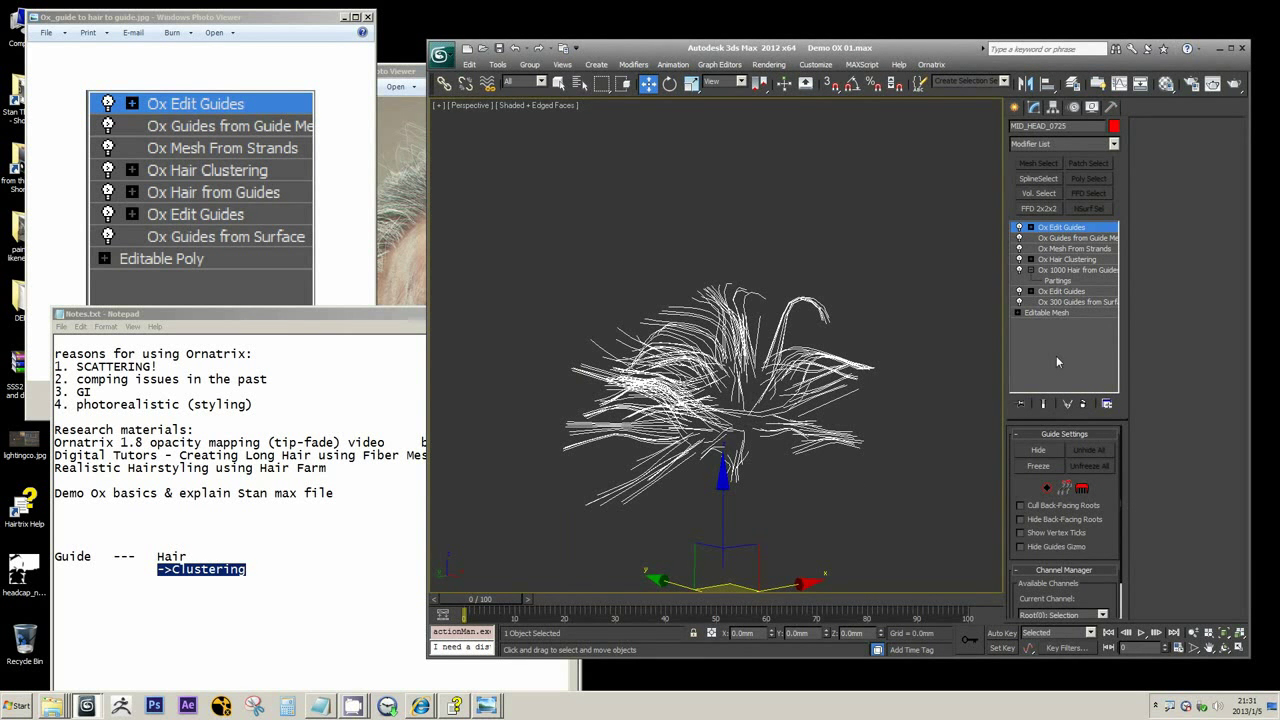
left_click(1221, 48)
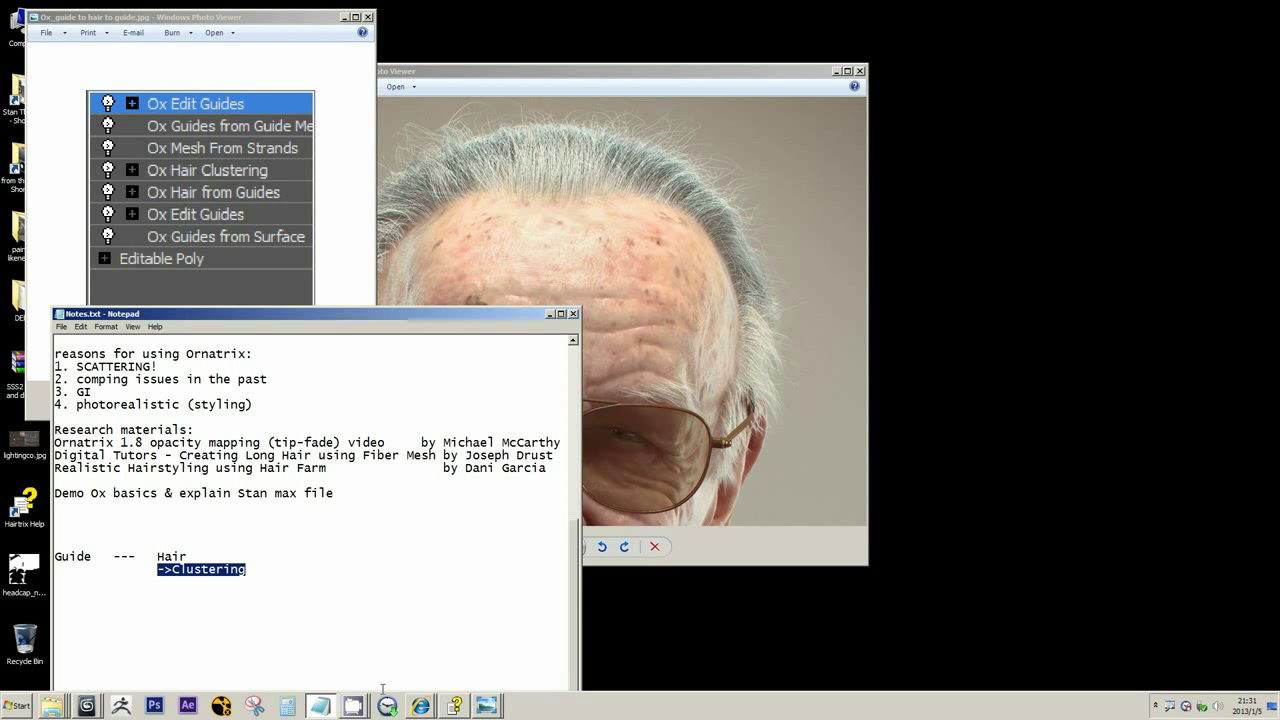
left_click(87, 706)
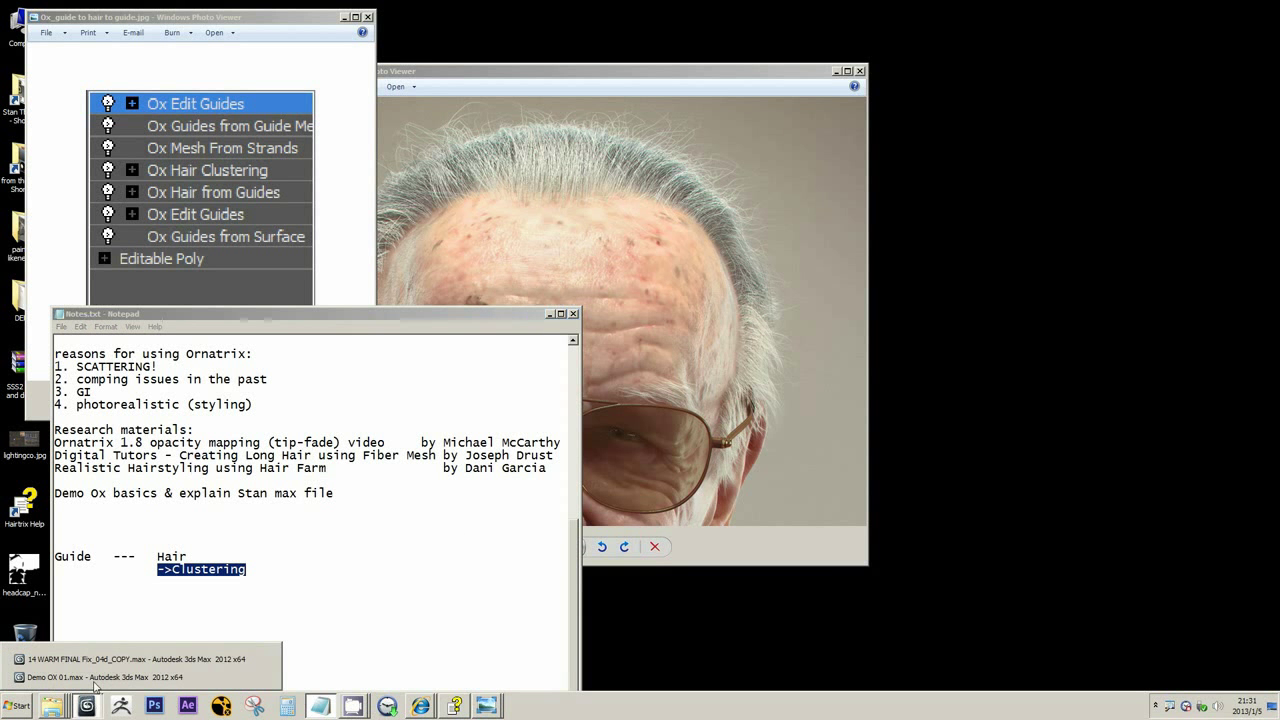
left_click(108, 660)
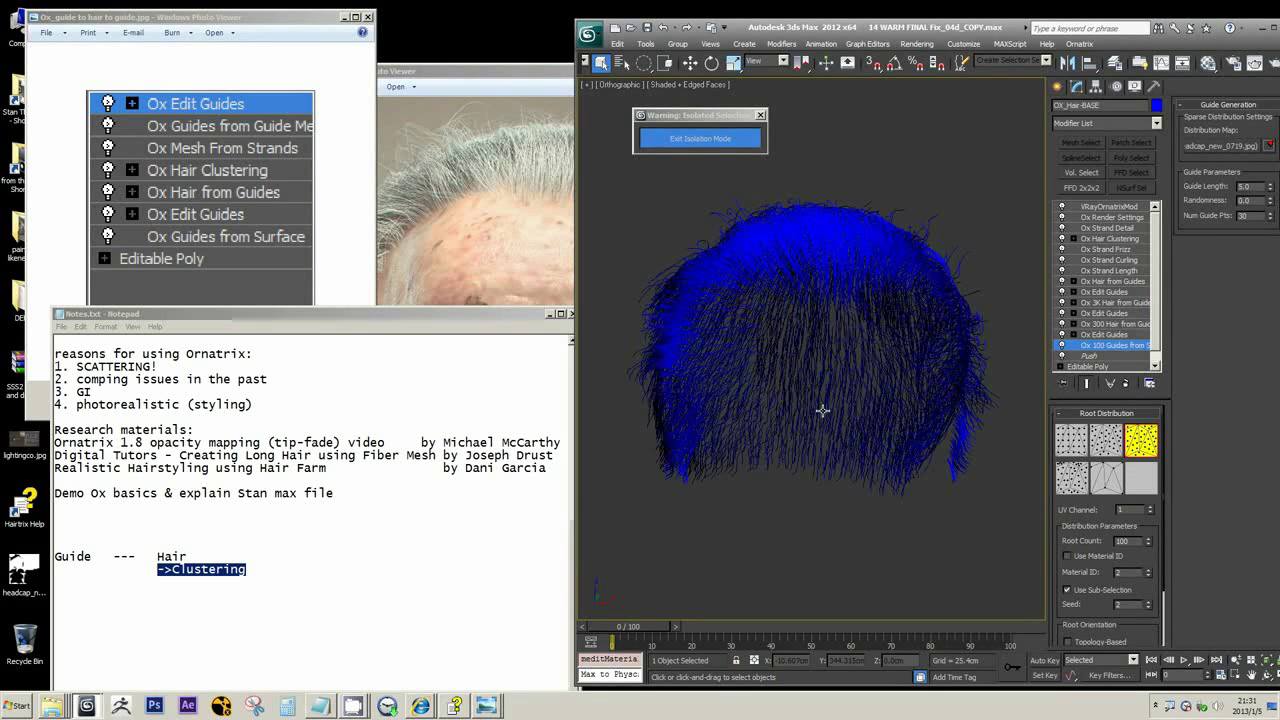
- Inspect the hairline in WARM FINAL 8bit 1600.png, then view the lower modifiers in the OX_Hair-BASE stack
left_click(420, 154)
scroll(422, 118, "up", 4)
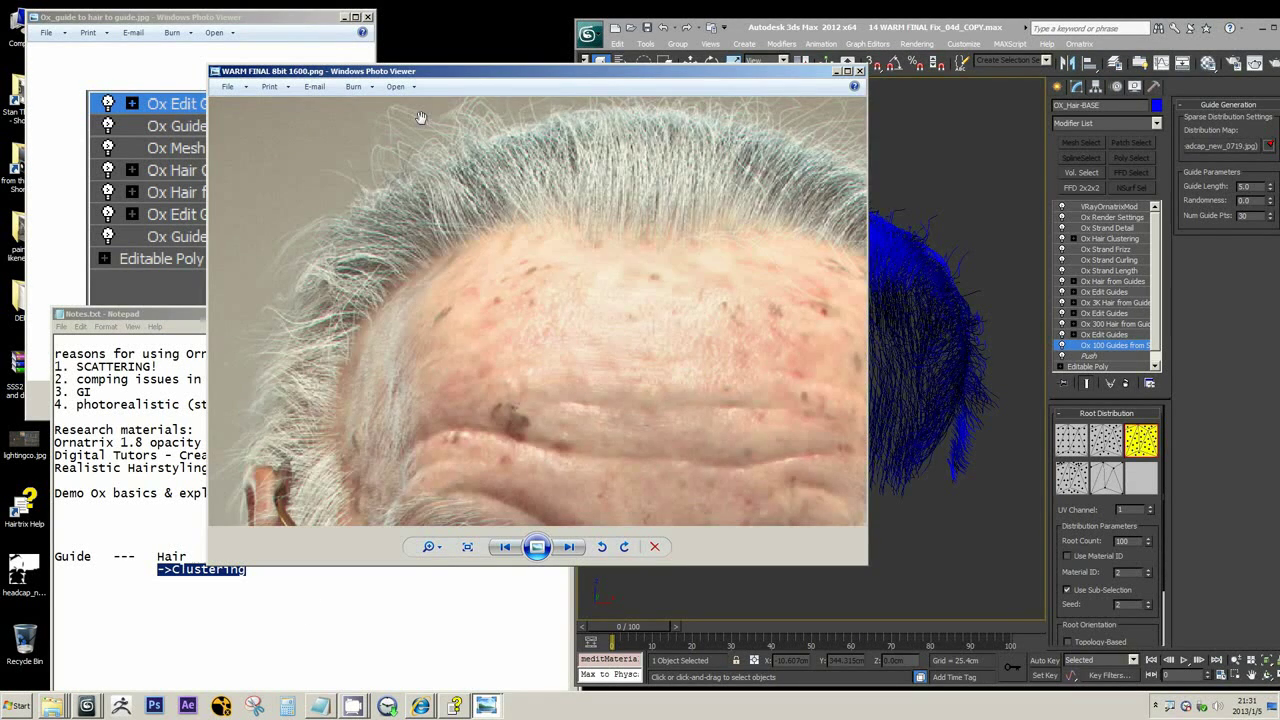
scroll(487, 177, "down", 7)
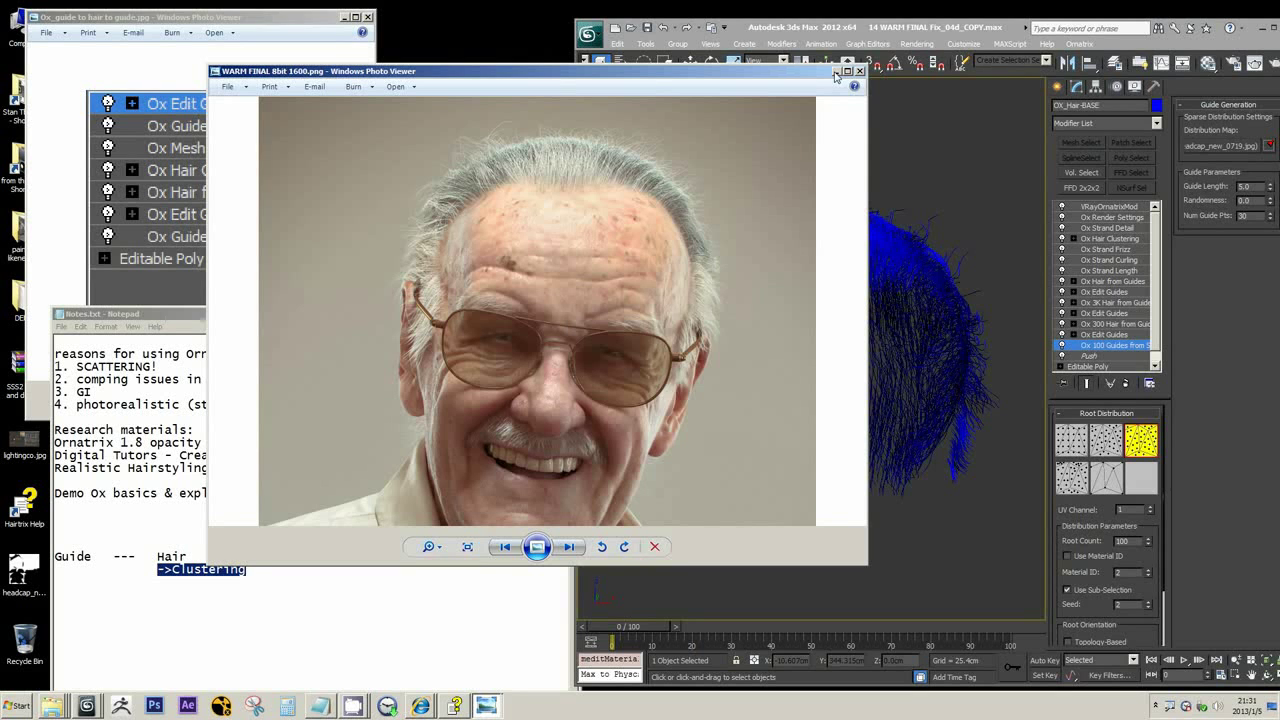
left_click(967, 172)
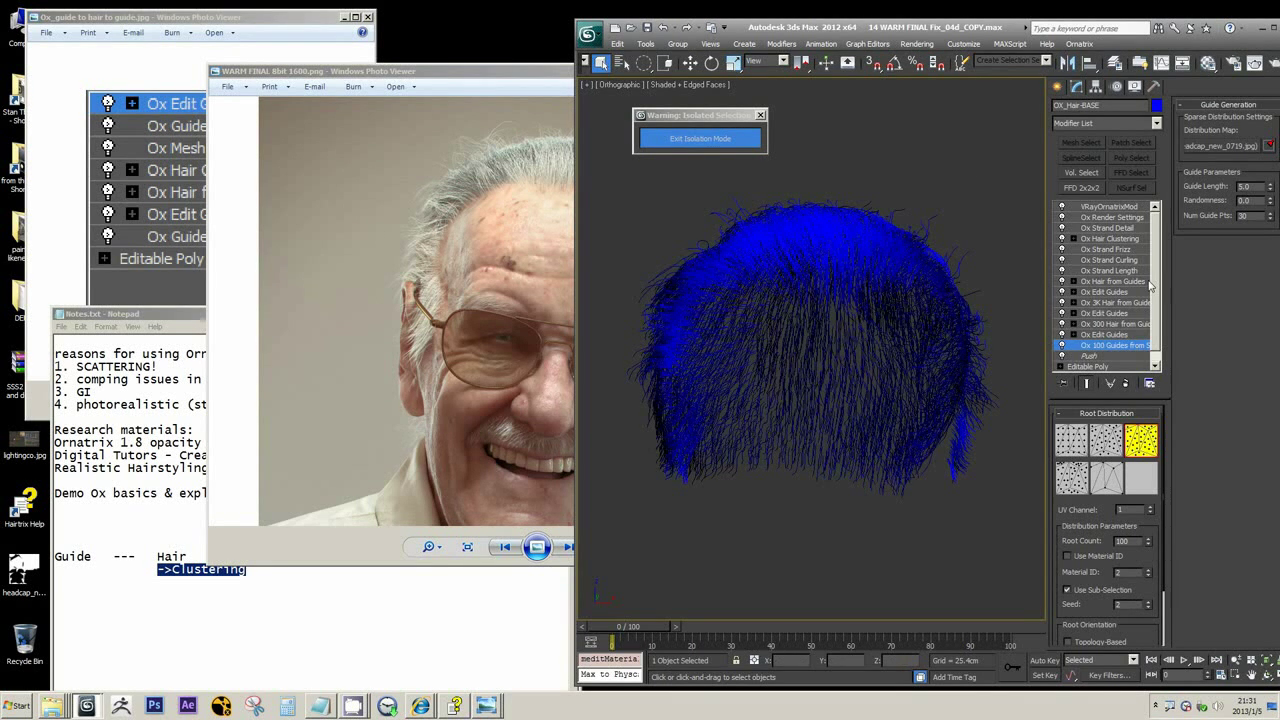
scroll(1150, 287, "down", 1)
- Examine the scalp hair, eyebrows and moustache up close in WARM FINAL 8bit 1600.png
left_click(486, 706)
scroll(480, 175, "up", 5)
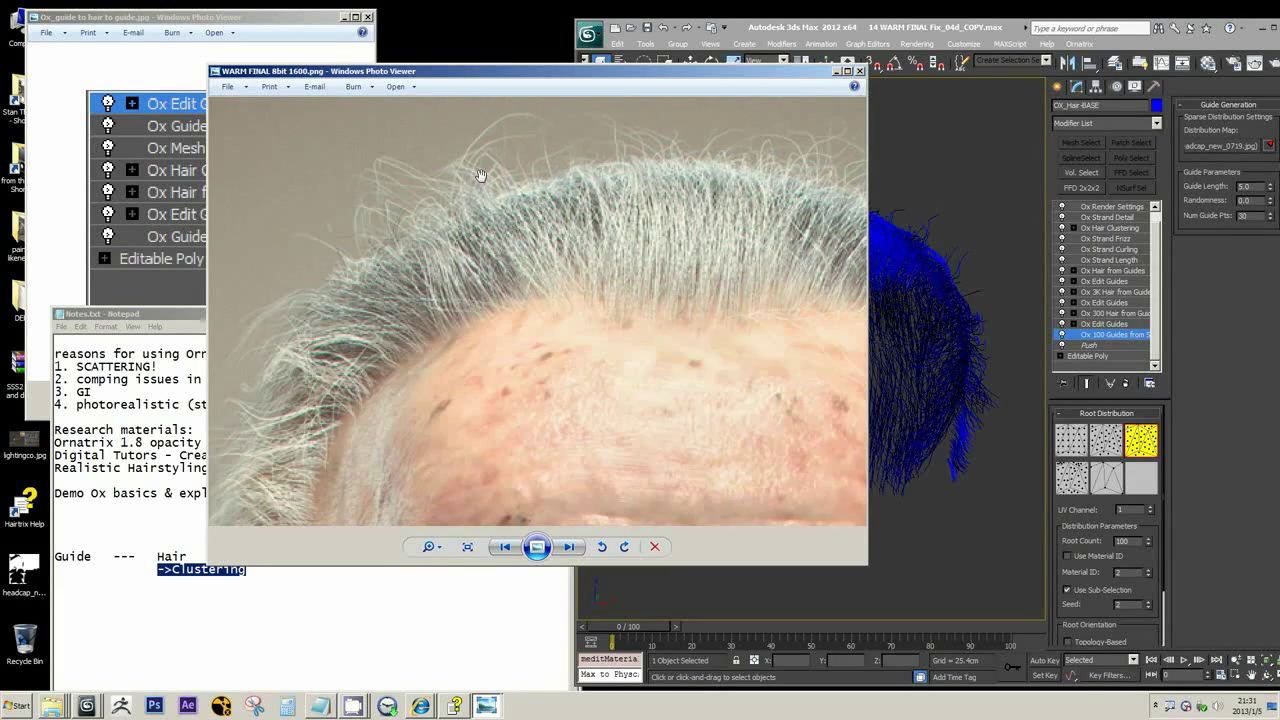
scroll(480, 175, "down", 3)
left_click_drag(611, 391, 606, 160)
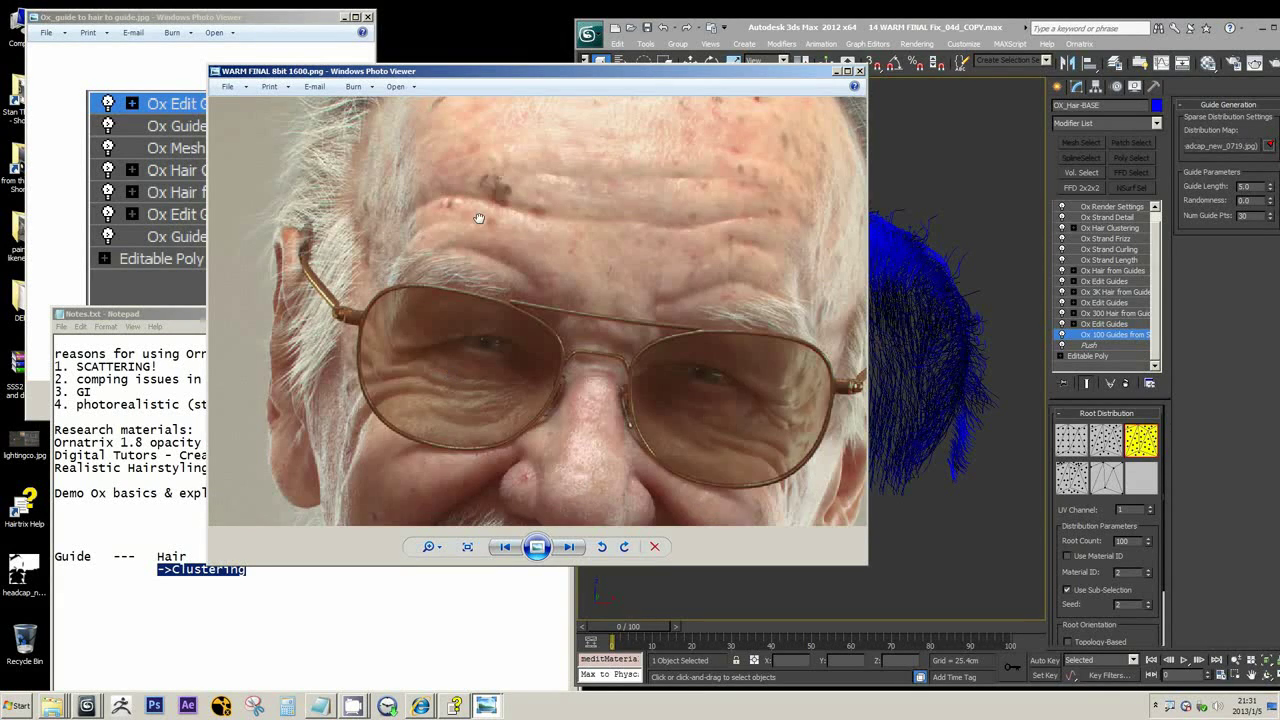
left_click_drag(458, 405, 490, 279)
scroll(490, 279, "down", 1)
scroll(514, 257, "down", 1)
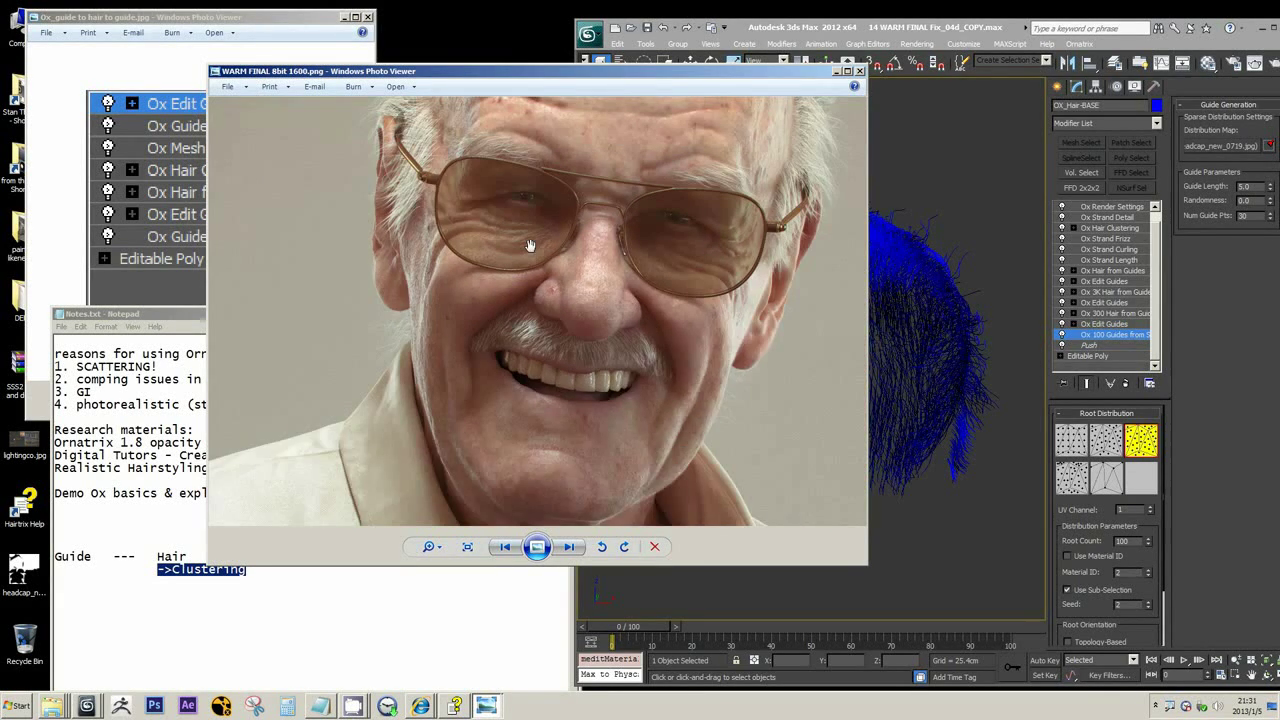
scroll(531, 240, "down", 1)
scroll(482, 235, "up", 3)
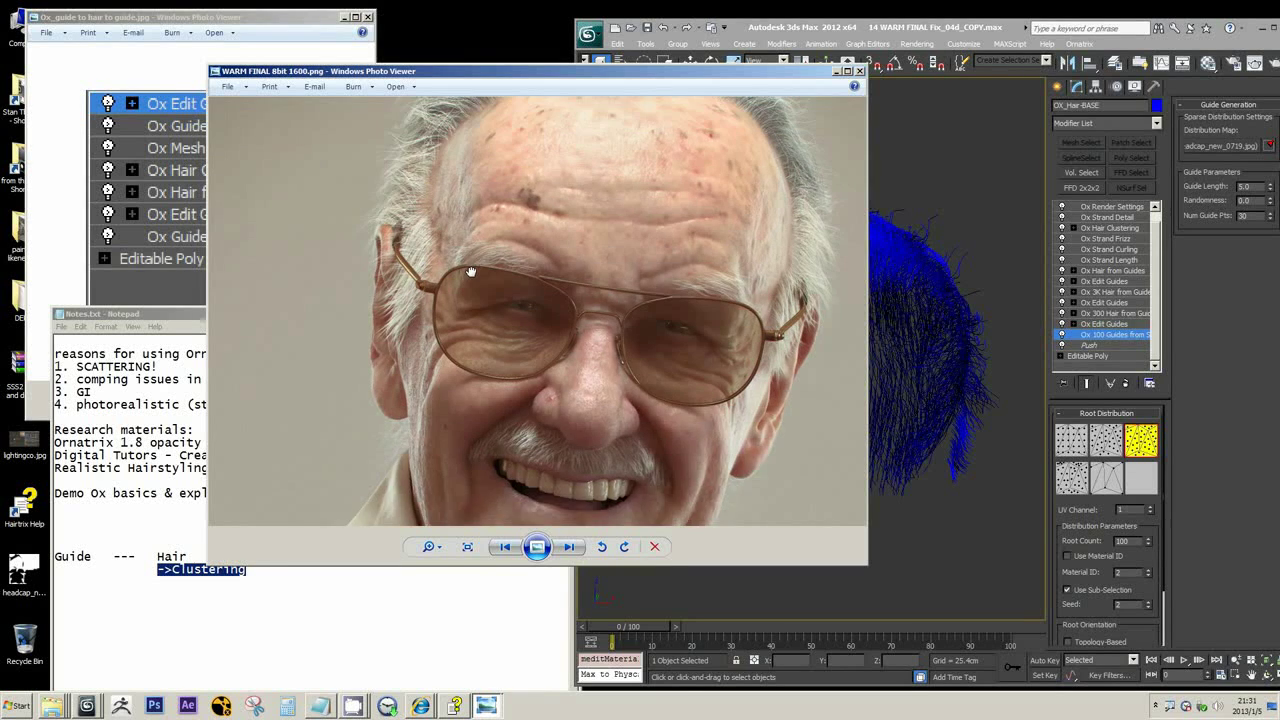
left_click_drag(501, 369, 515, 460)
scroll(491, 220, "down", 2)
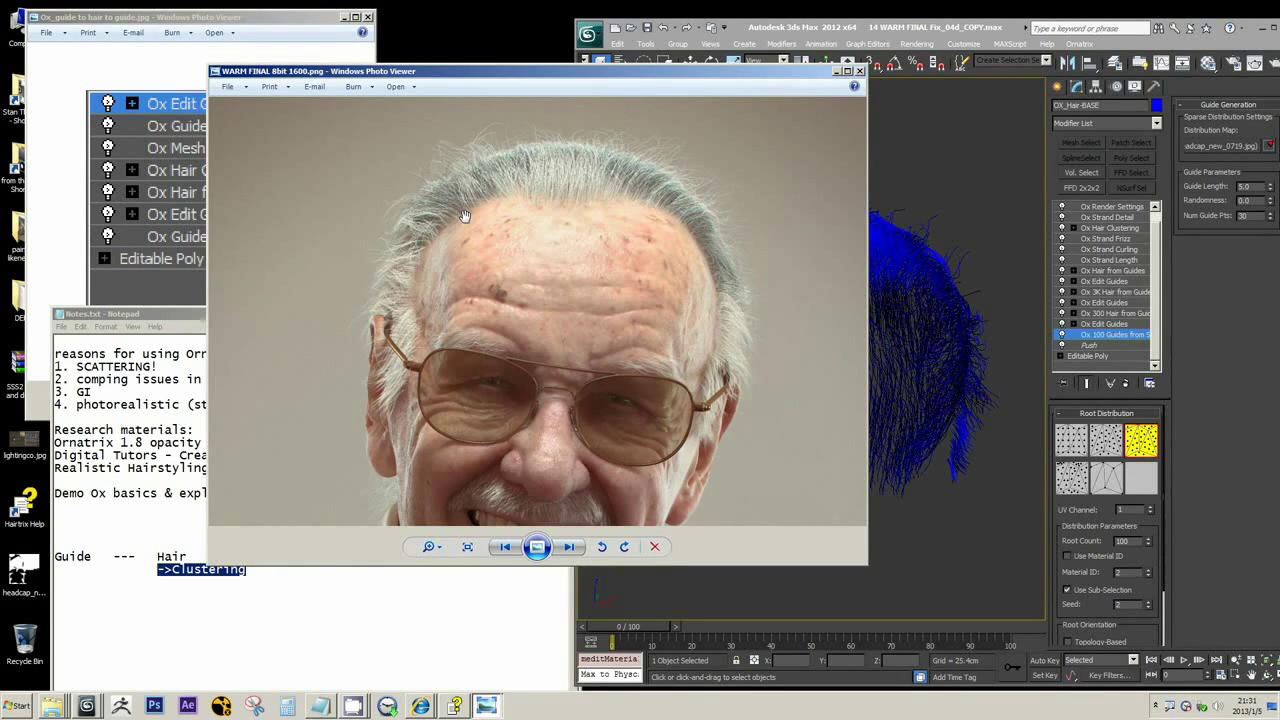
- Switch to 3ds Max and show the bare scalp mesh at the Editable Poly level of OX_Hair-BASE
left_click(886, 212)
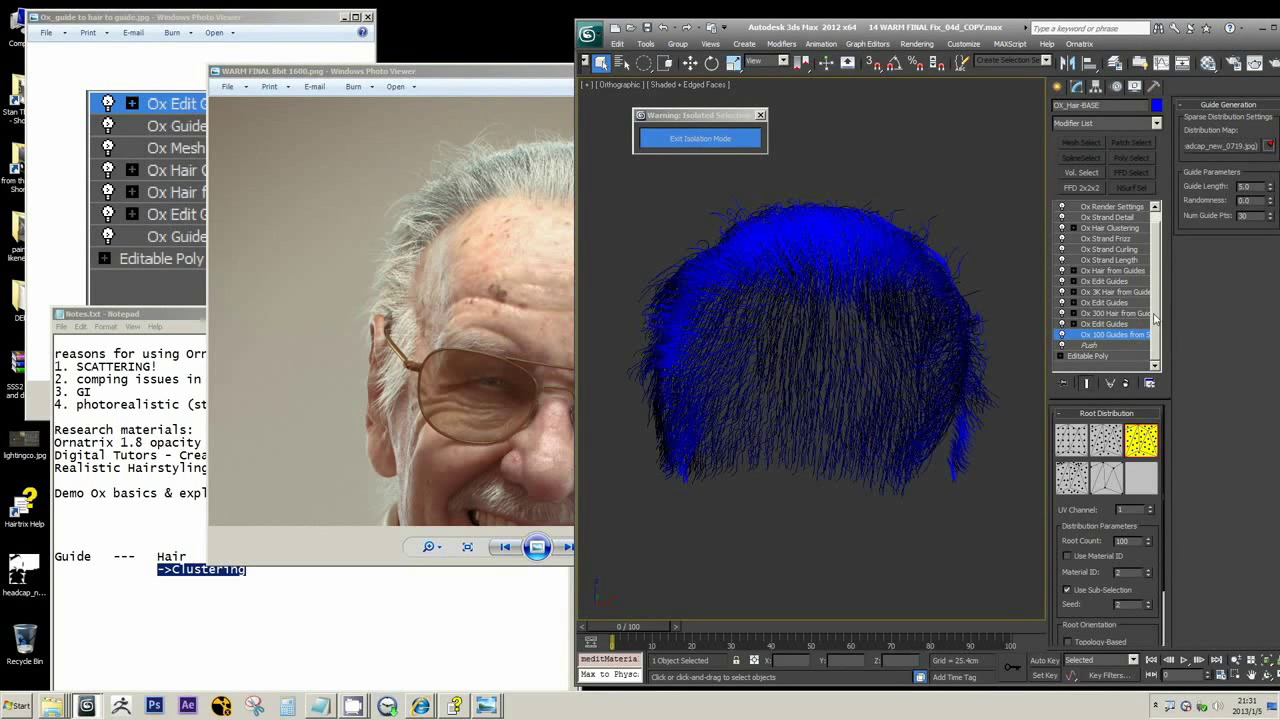
left_click(1090, 356)
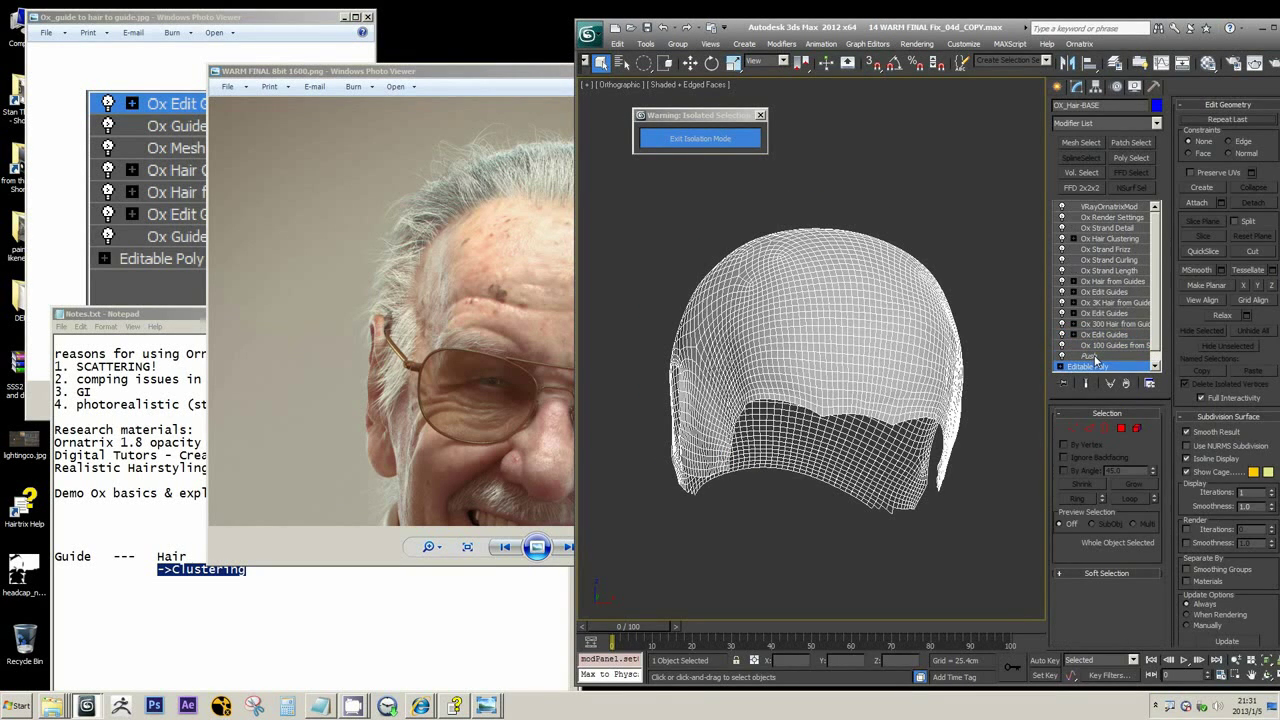
scroll(1148, 352, "down", 1)
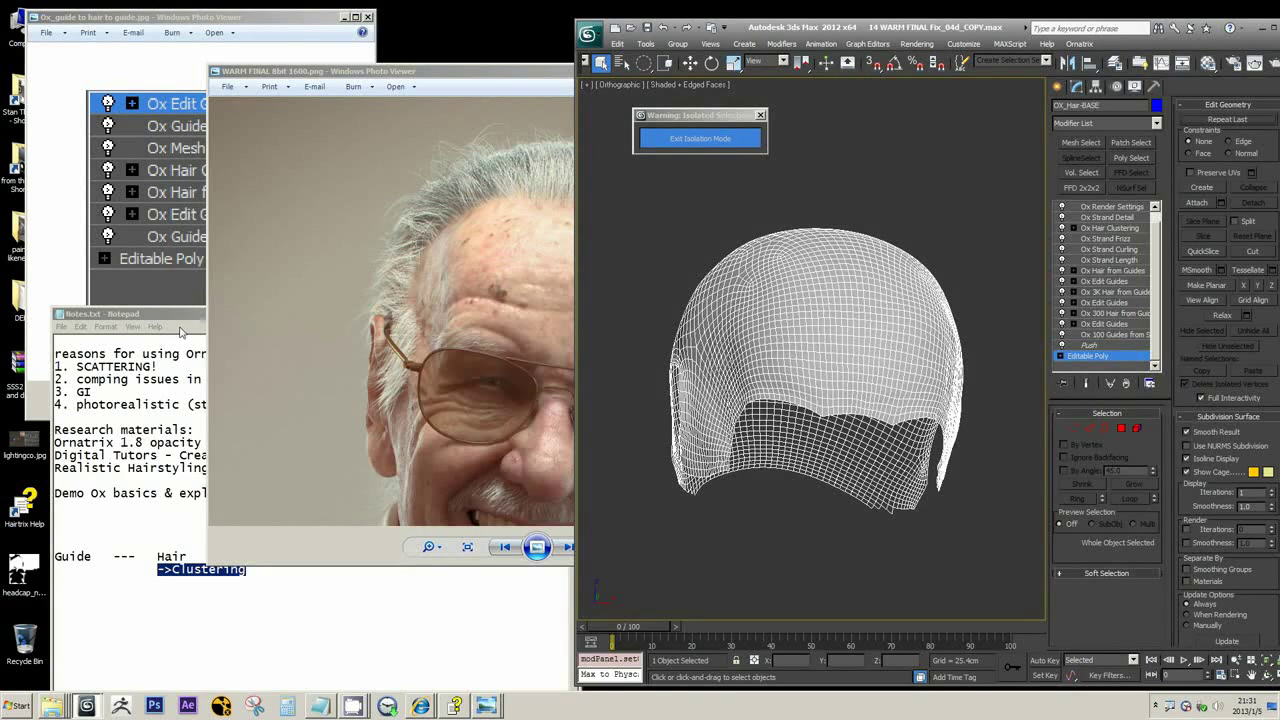
- Move the Notes.txt window over the 3ds Max scene and shrink it to a small window beside the scalp mesh
left_click_drag(182, 320, 870, 83)
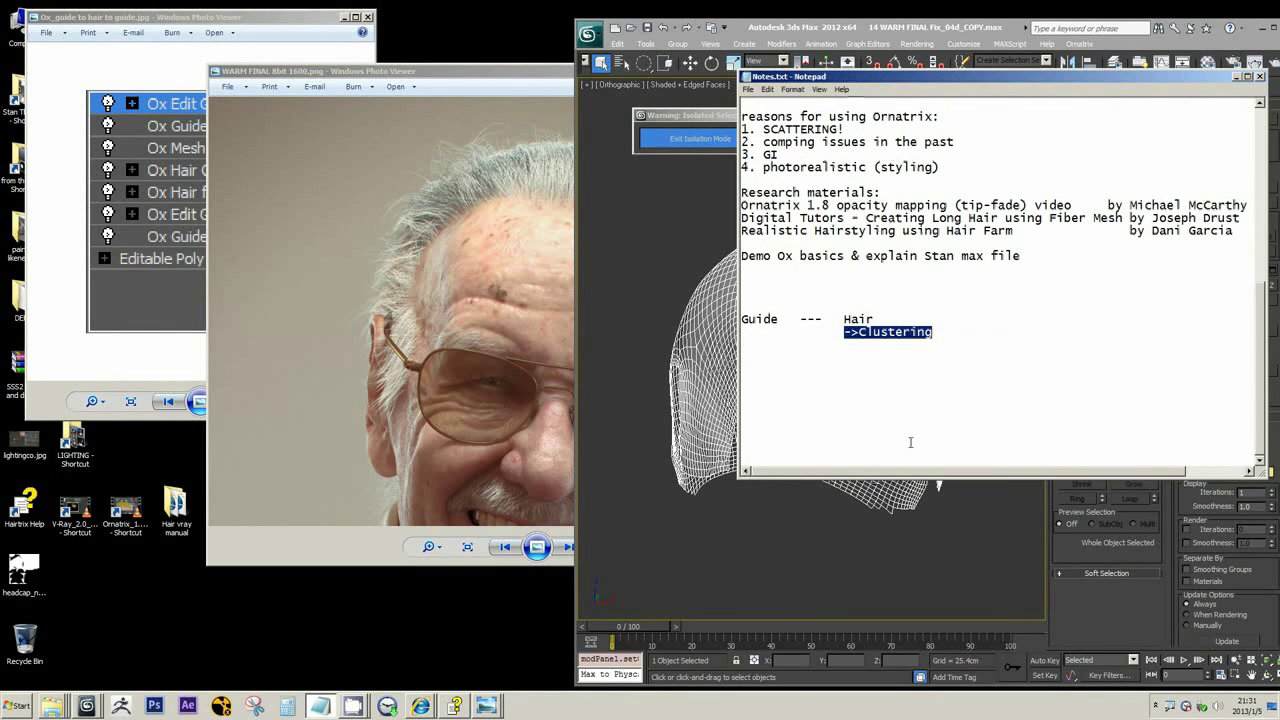
left_click_drag(914, 474, 966, 284)
left_click_drag(973, 232, 984, 335)
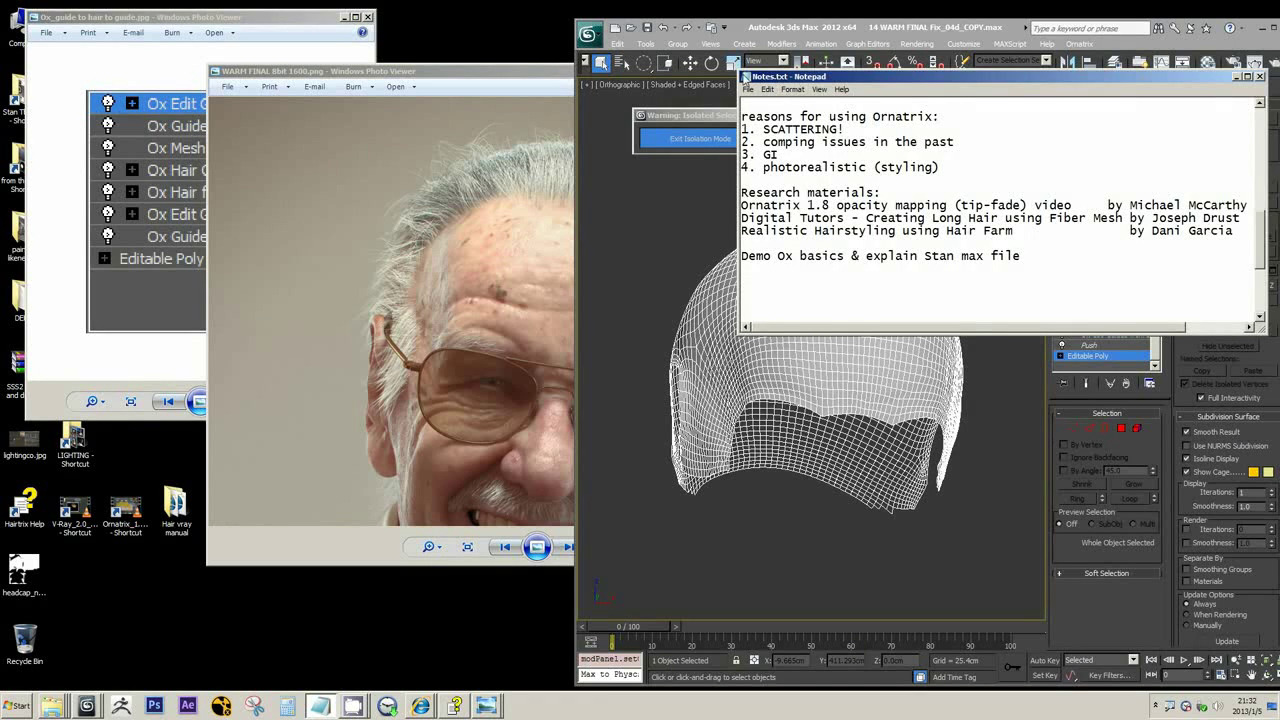
left_click_drag(740, 73, 1001, 102)
mouse_move(1117, 109)
left_mouse_down()
mouse_move(1118, 124)
mouse_move(1106, 112)
left_mouse_up()
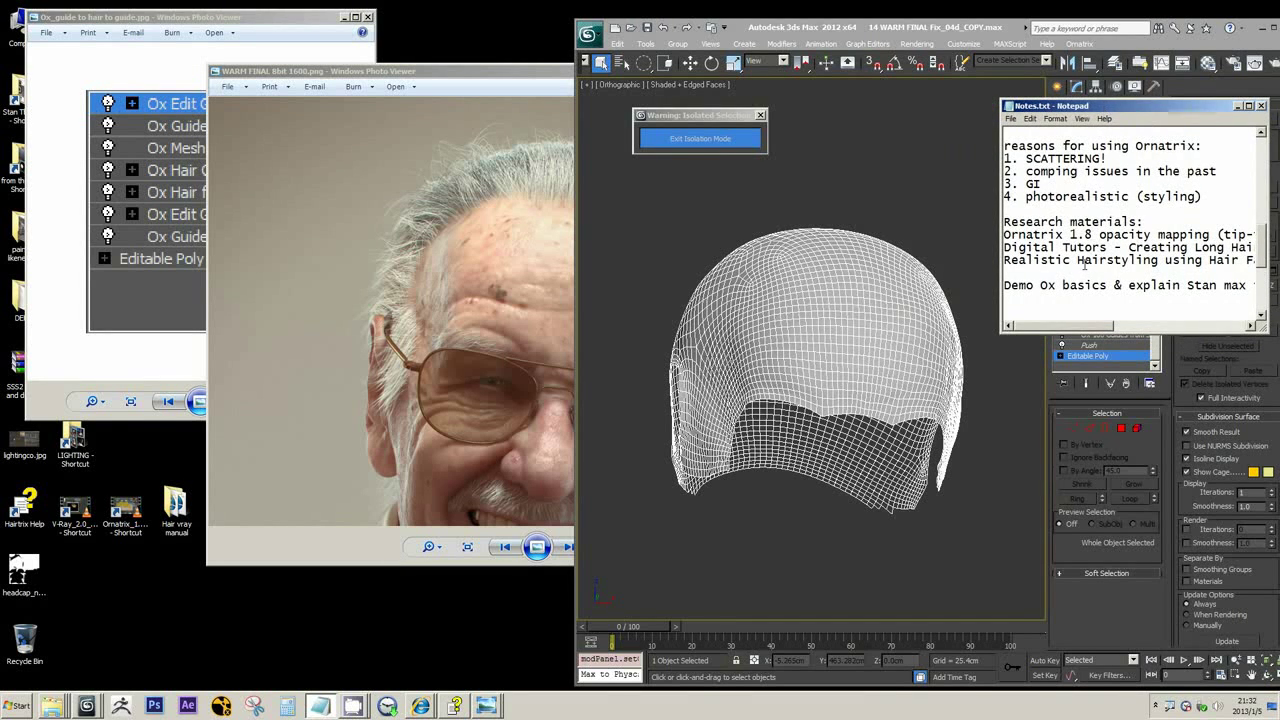
scroll(1083, 265, "down", 2)
- Toggle the end result on and off at the Push modifier, then examine the hair in WARM FINAL 8bit 1600.png
left_click(1093, 346)
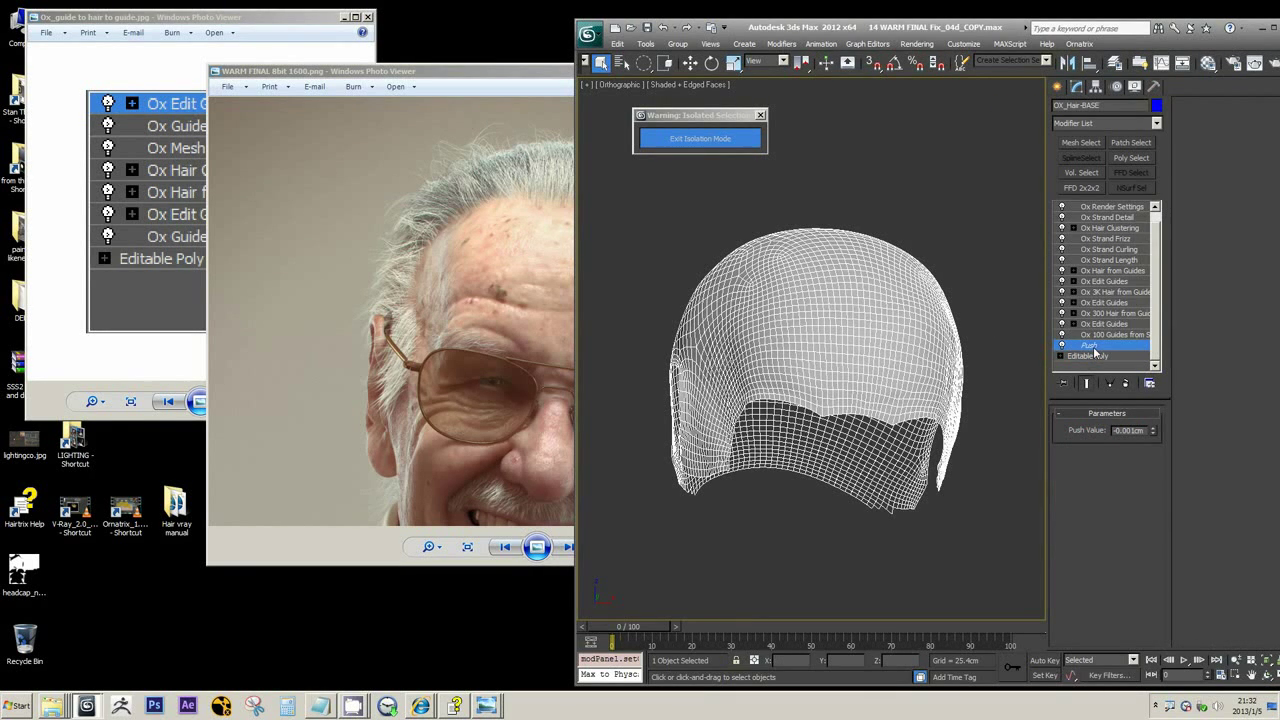
left_click(1087, 384)
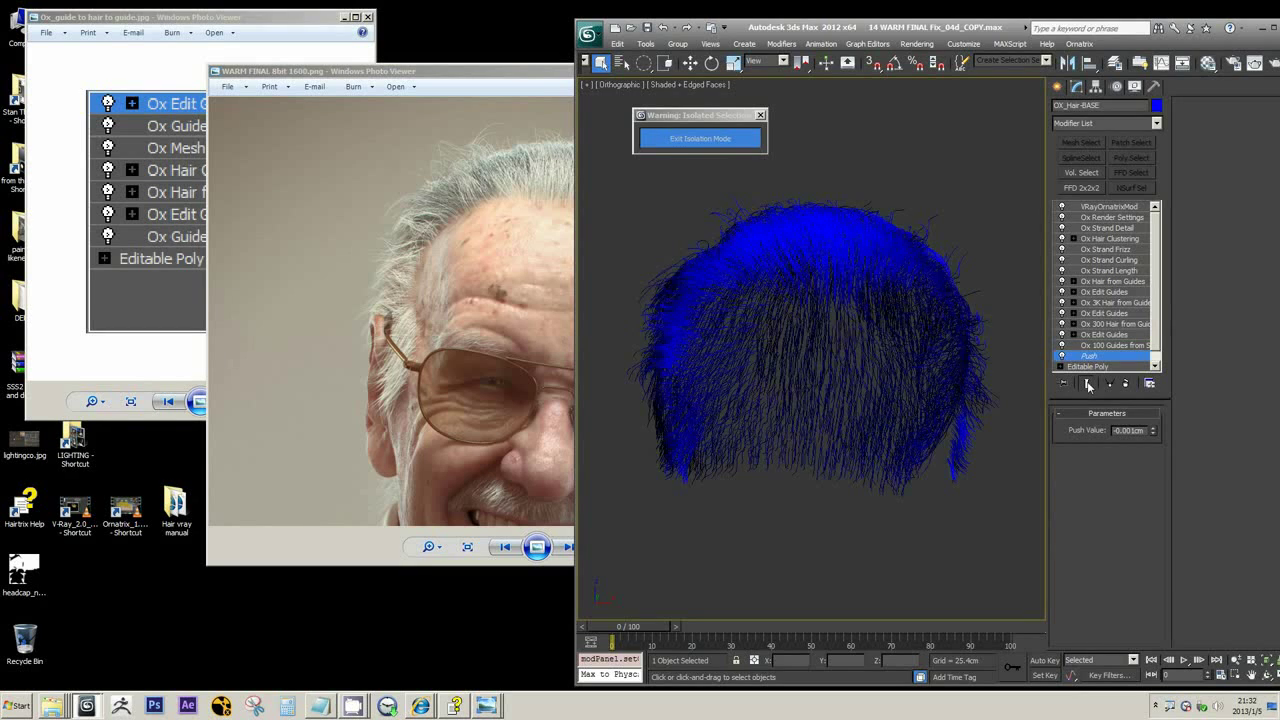
left_click(1086, 384)
left_click(466, 229)
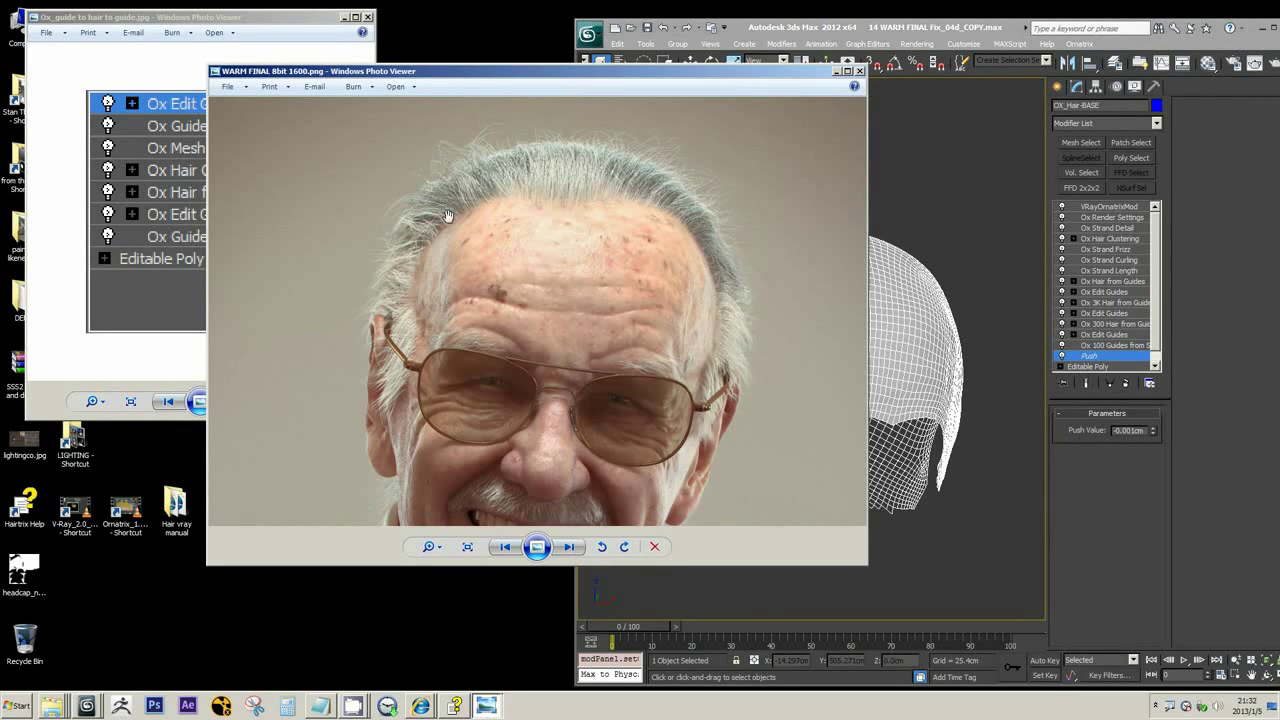
scroll(484, 209, "up", 2)
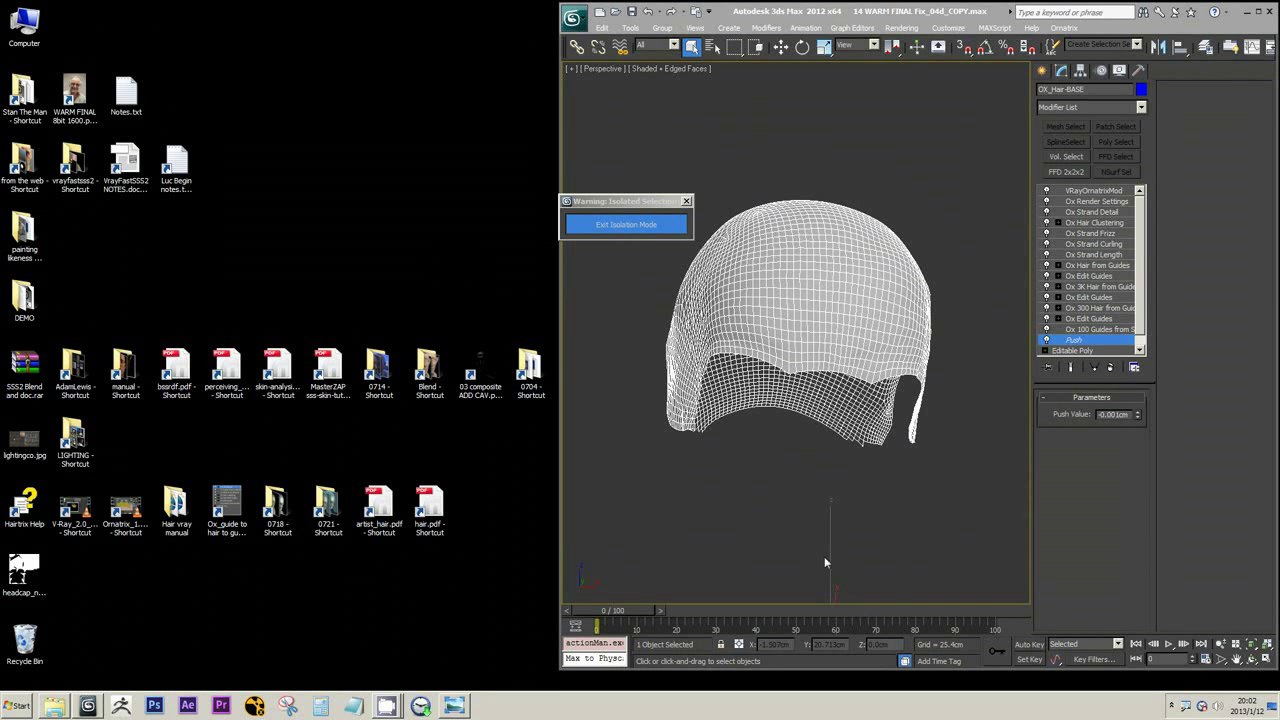
- Examine the scalp cap mesh's hairline and sideburn shapes from the front at the Push level
scroll(836, 498, "up", 3)
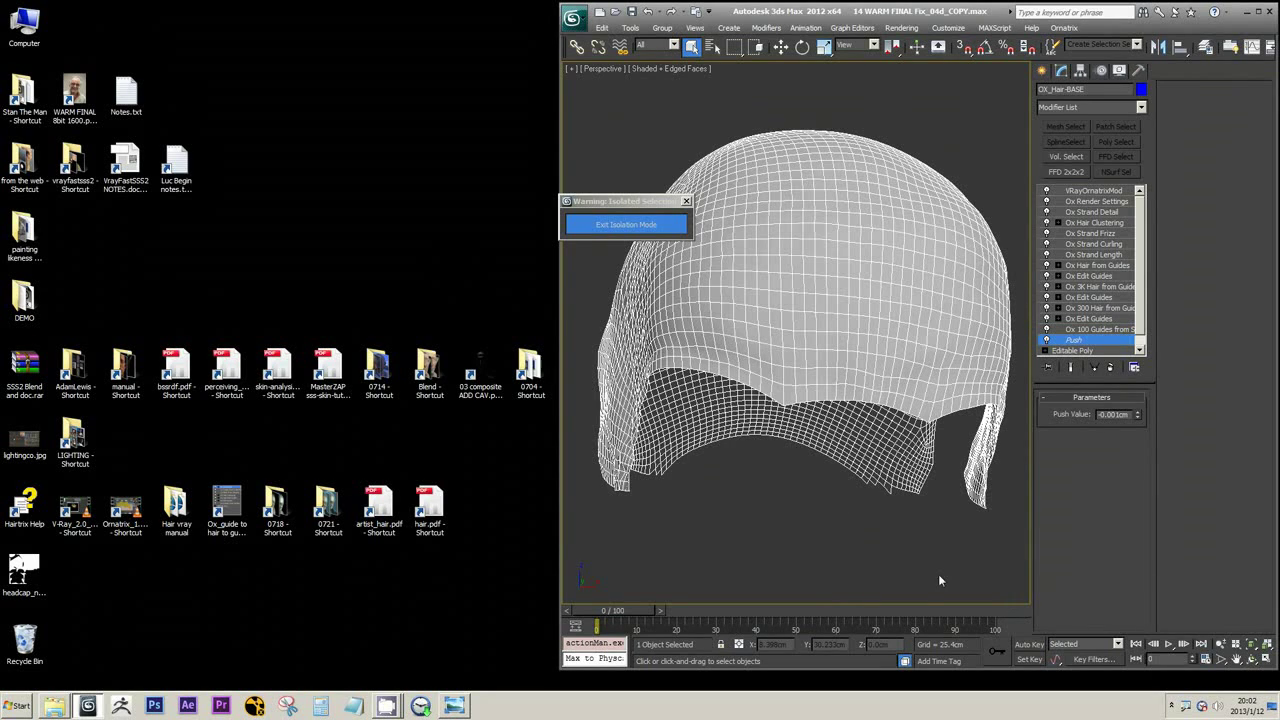
middle_click_drag(887, 537, 876, 535, "alt")
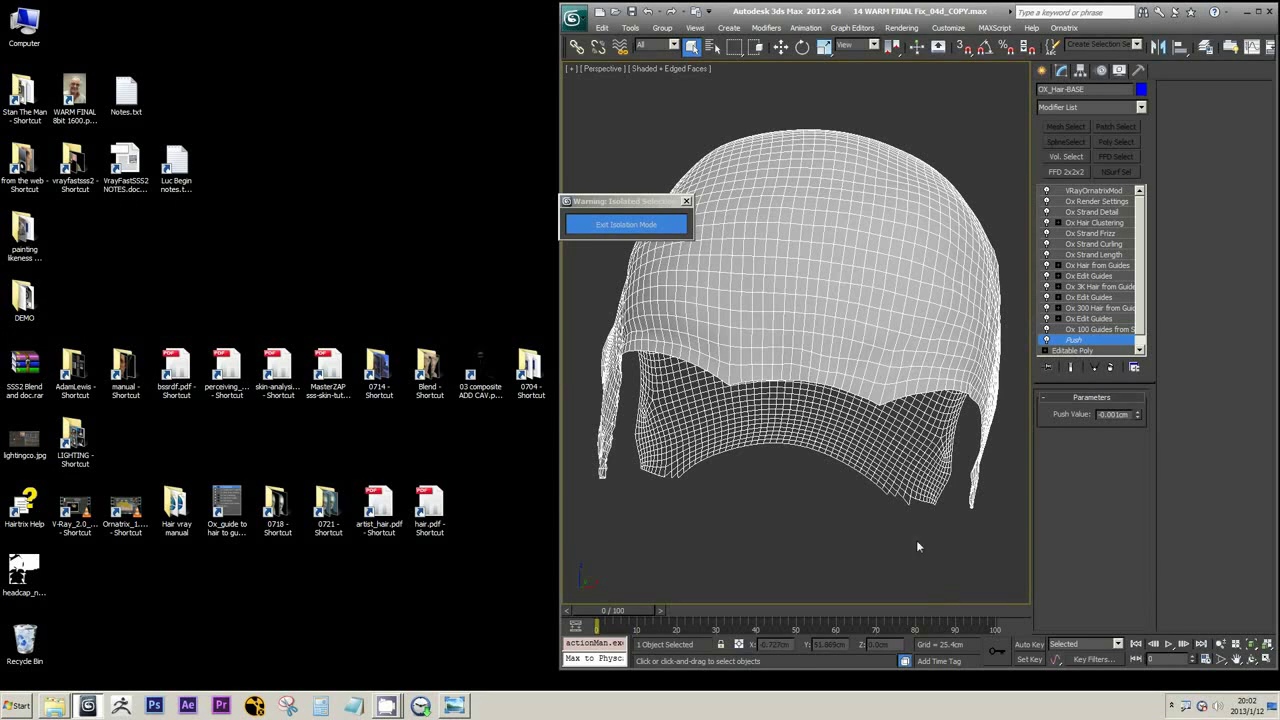
mouse_move(772, 507)
middle_mouse_down("alt")
mouse_move(824, 513)
mouse_move(768, 512)
mouse_move(780, 508)
middle_mouse_up("alt")
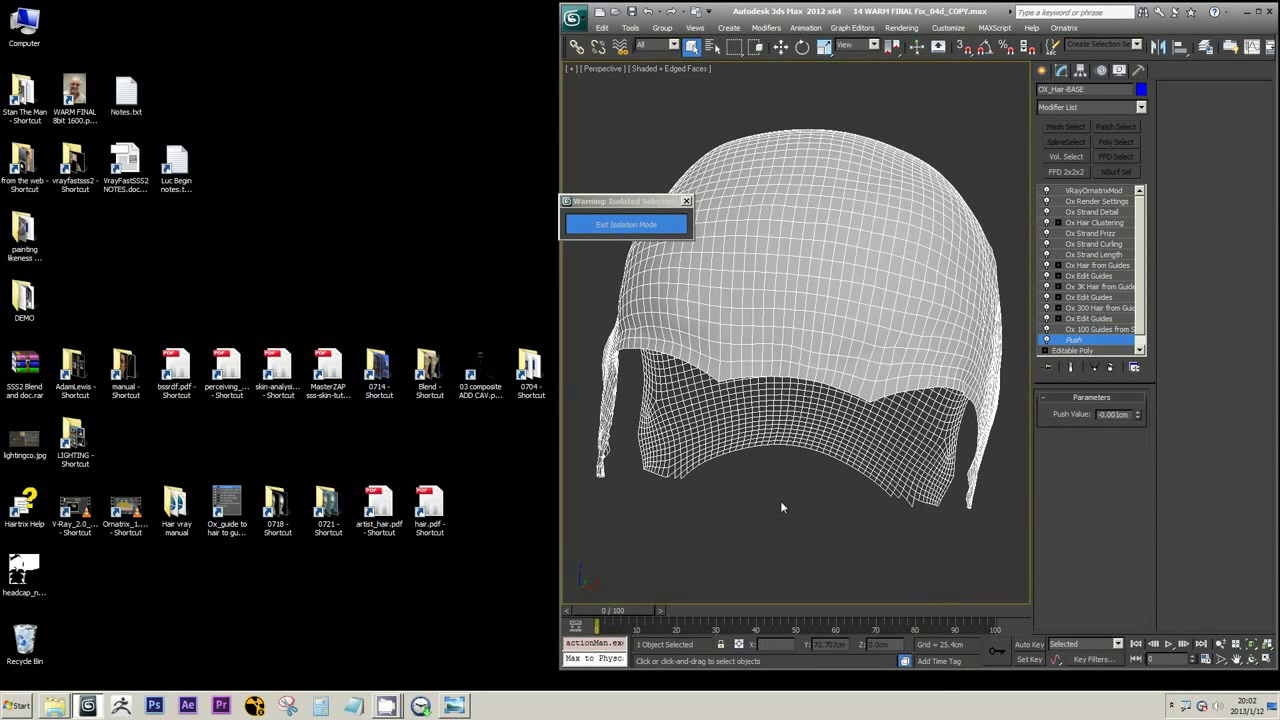
- Display the initial straight guides at the Ox 100 Guides modifier of OX_Hair-BASE and view their full spread
left_click(1081, 331)
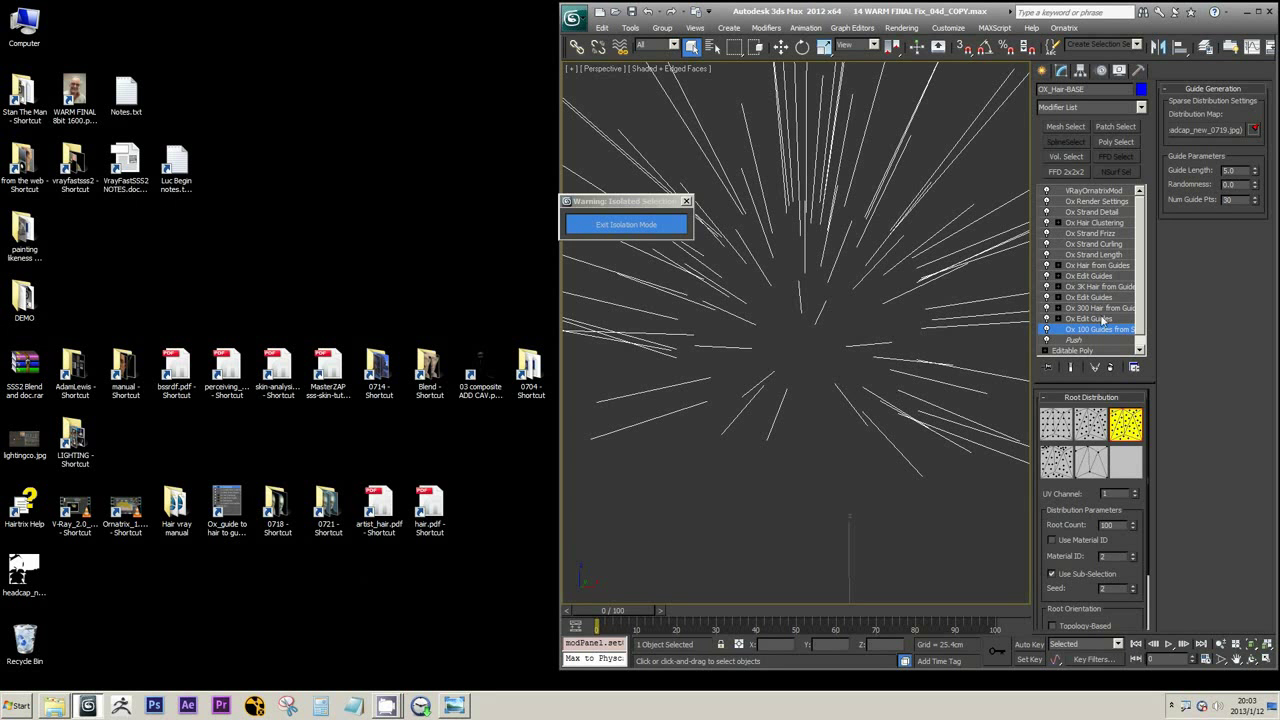
left_click(355, 705)
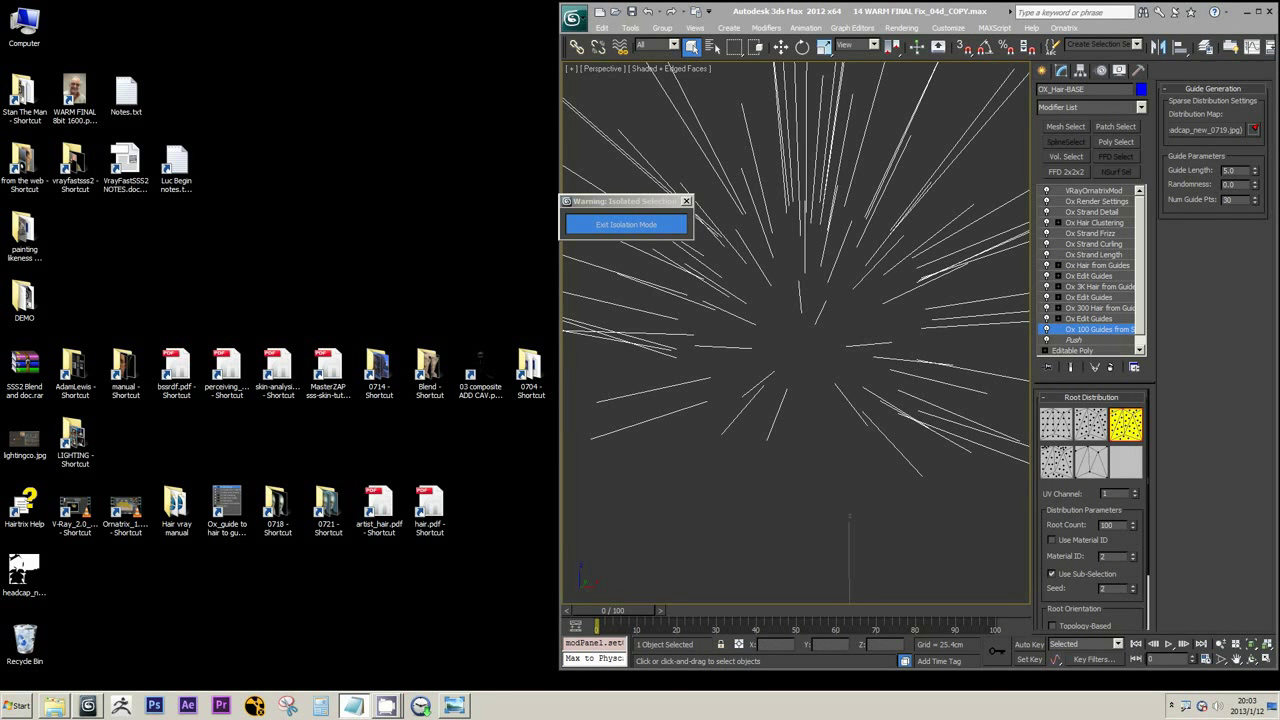
left_click_drag(1279, 174, 291, 151)
left_click(639, 151)
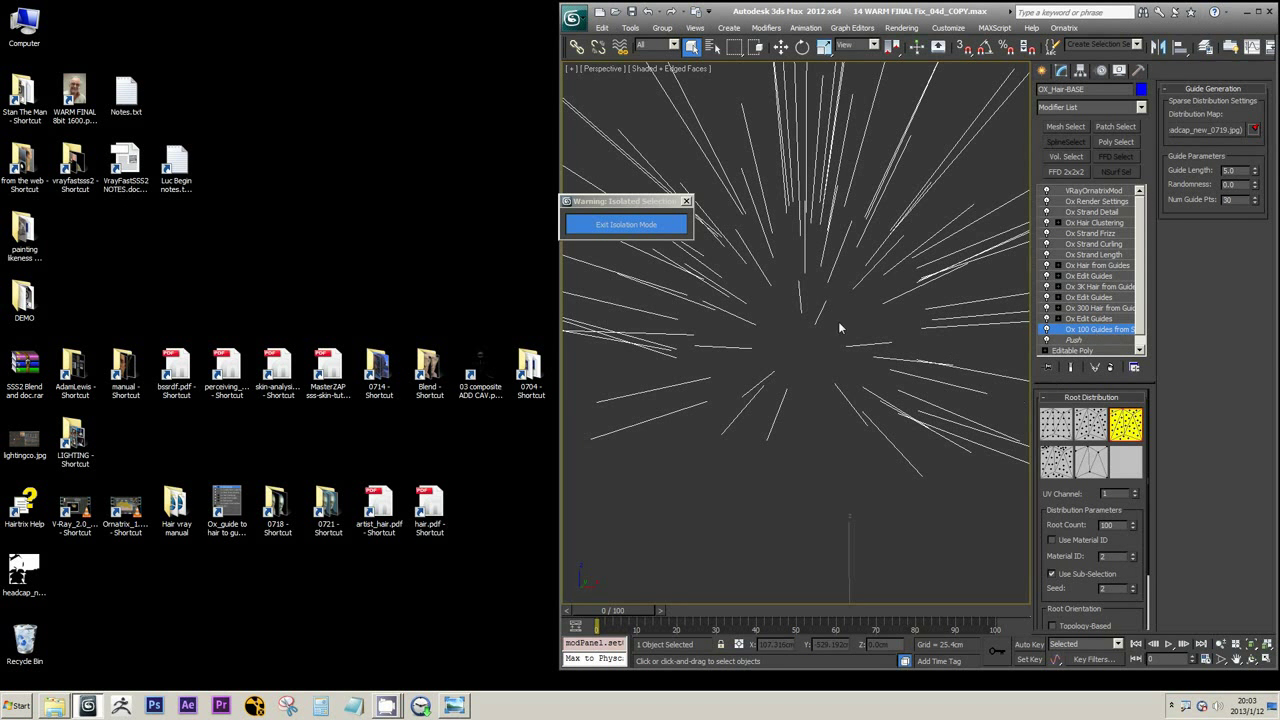
scroll(846, 300, "down", 3)
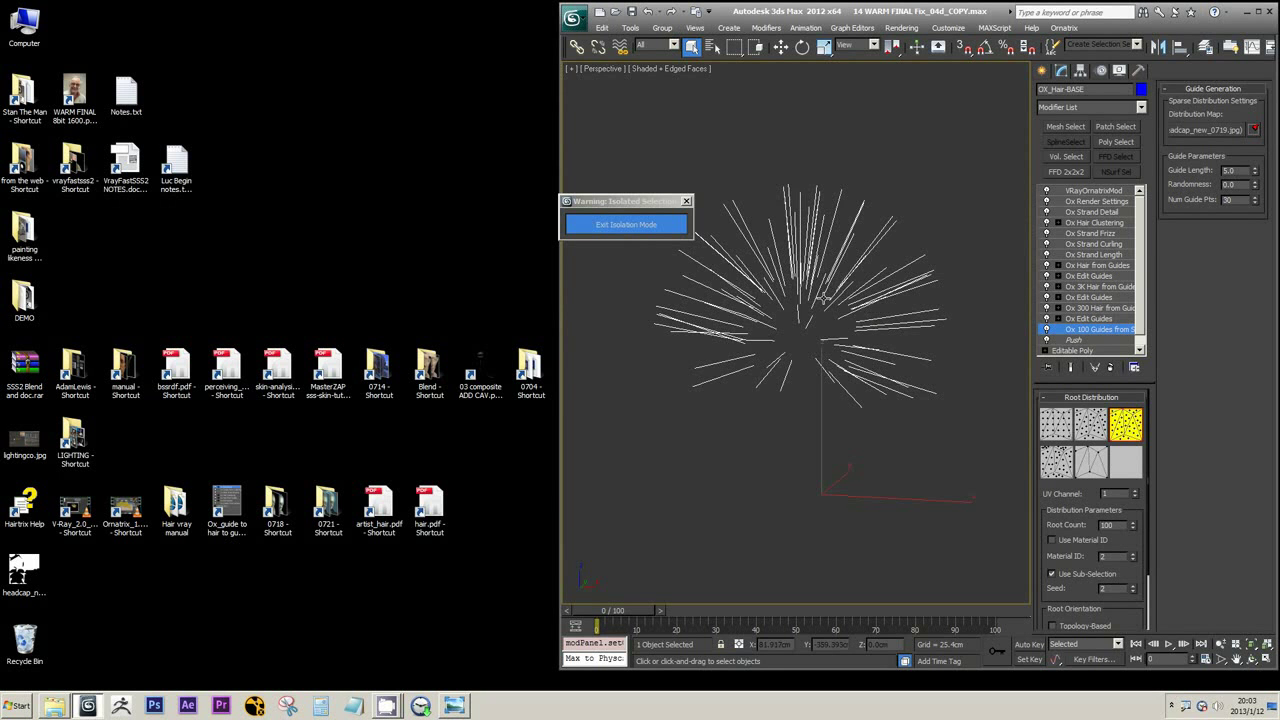
scroll(824, 297, "up", 2)
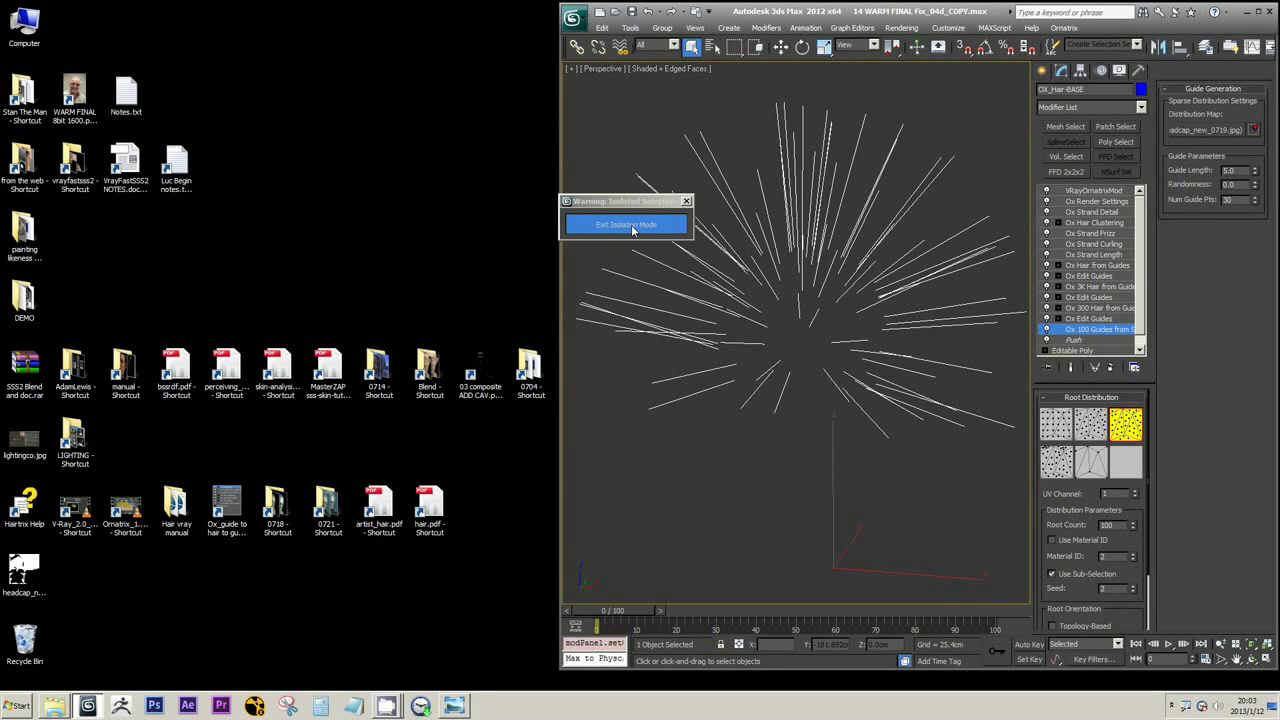
- Unhide MID_HEAD_0725 and isolate it together with OX_Hair-BASE
left_click(630, 225)
left_click(758, 230)
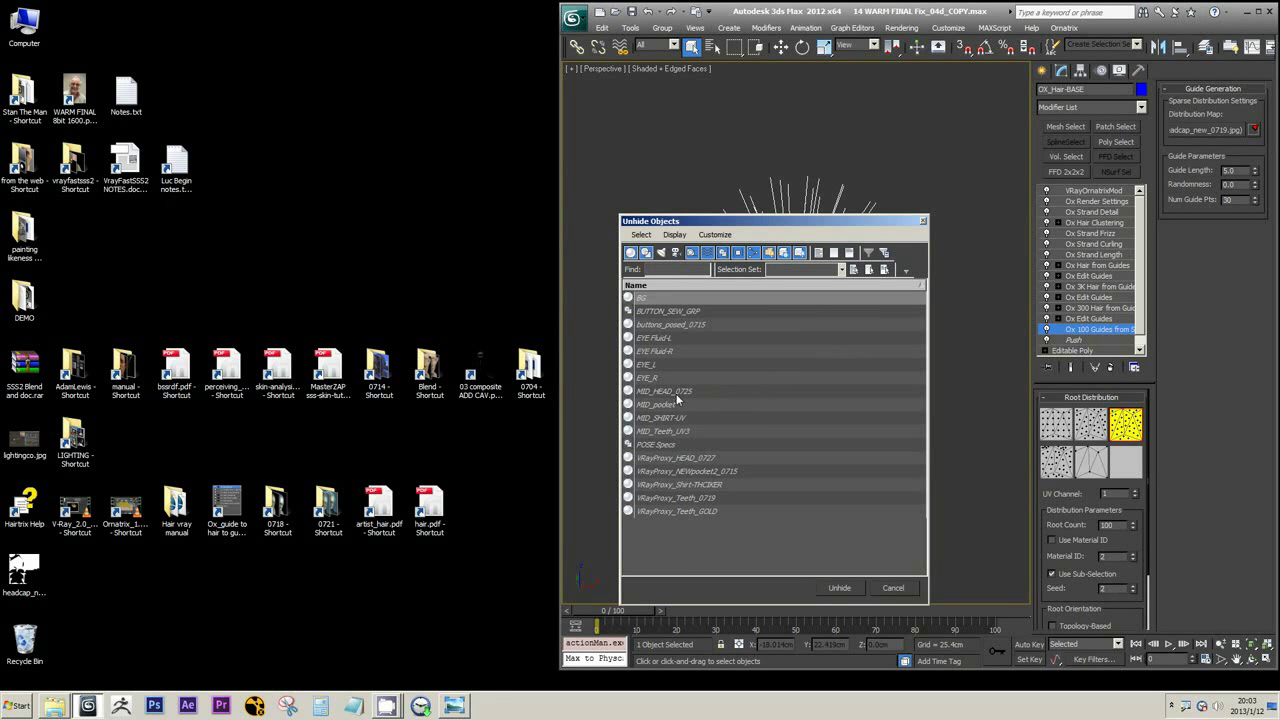
left_click(676, 393)
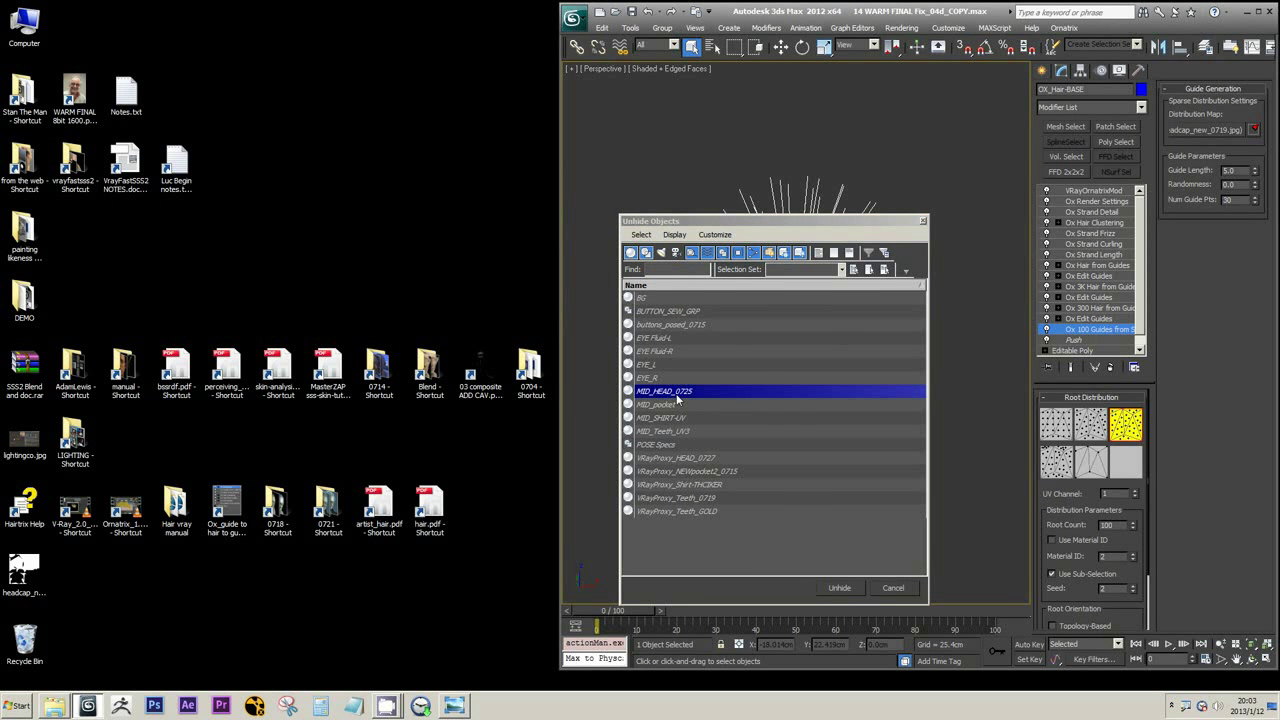
double_click(676, 393)
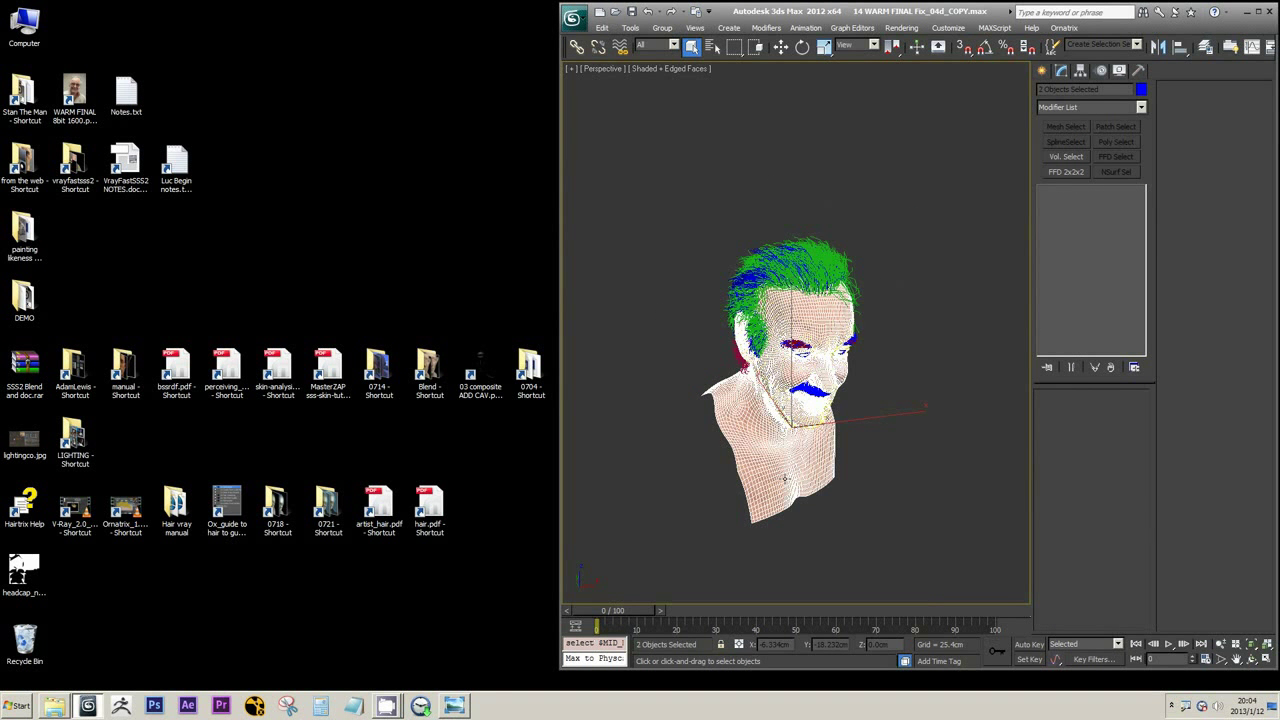
key("alt+q")
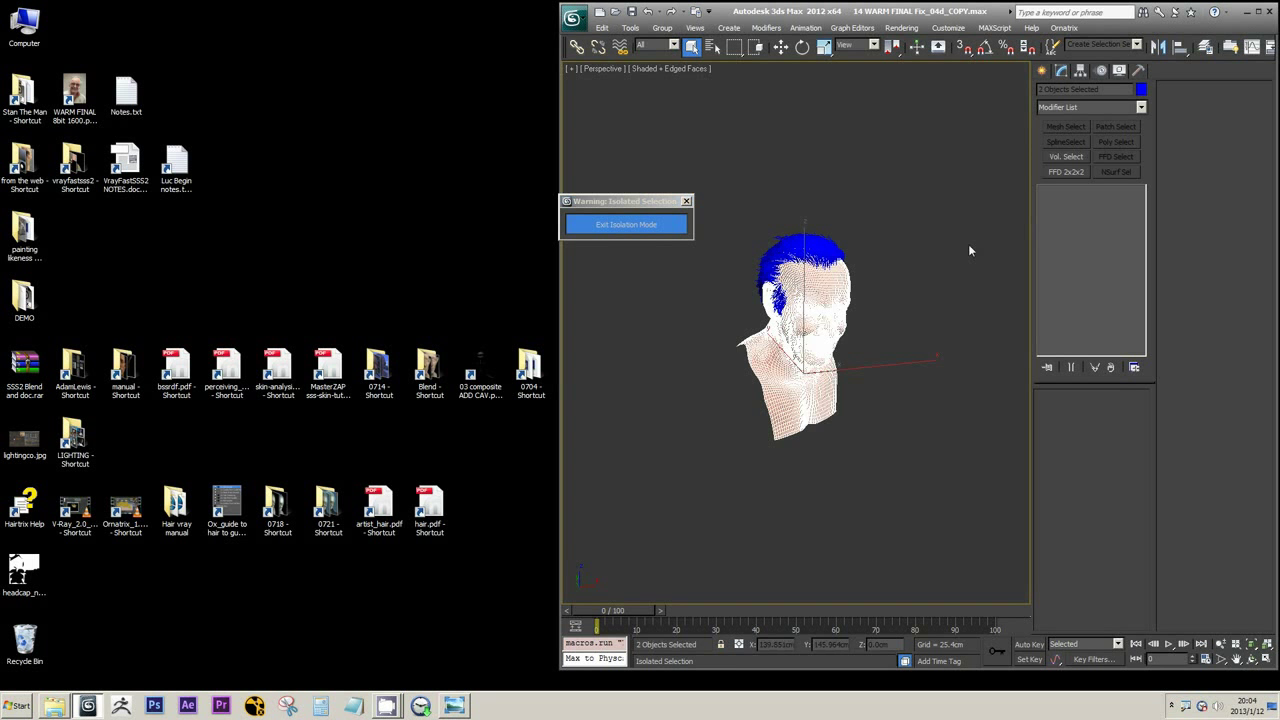
left_click(967, 249)
- Check the Show Frozen in Gray option in the object properties of MID_HEAD_0725 and freeze the head mesh
left_click(818, 245)
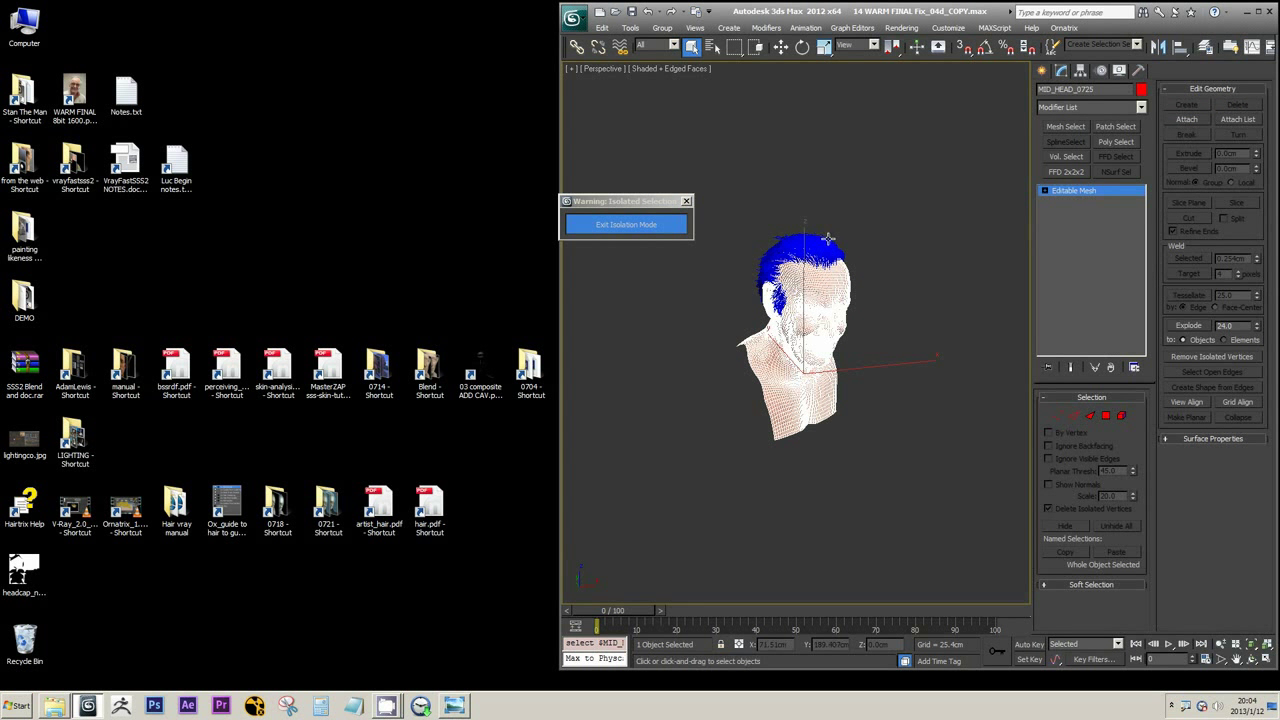
left_click(829, 381)
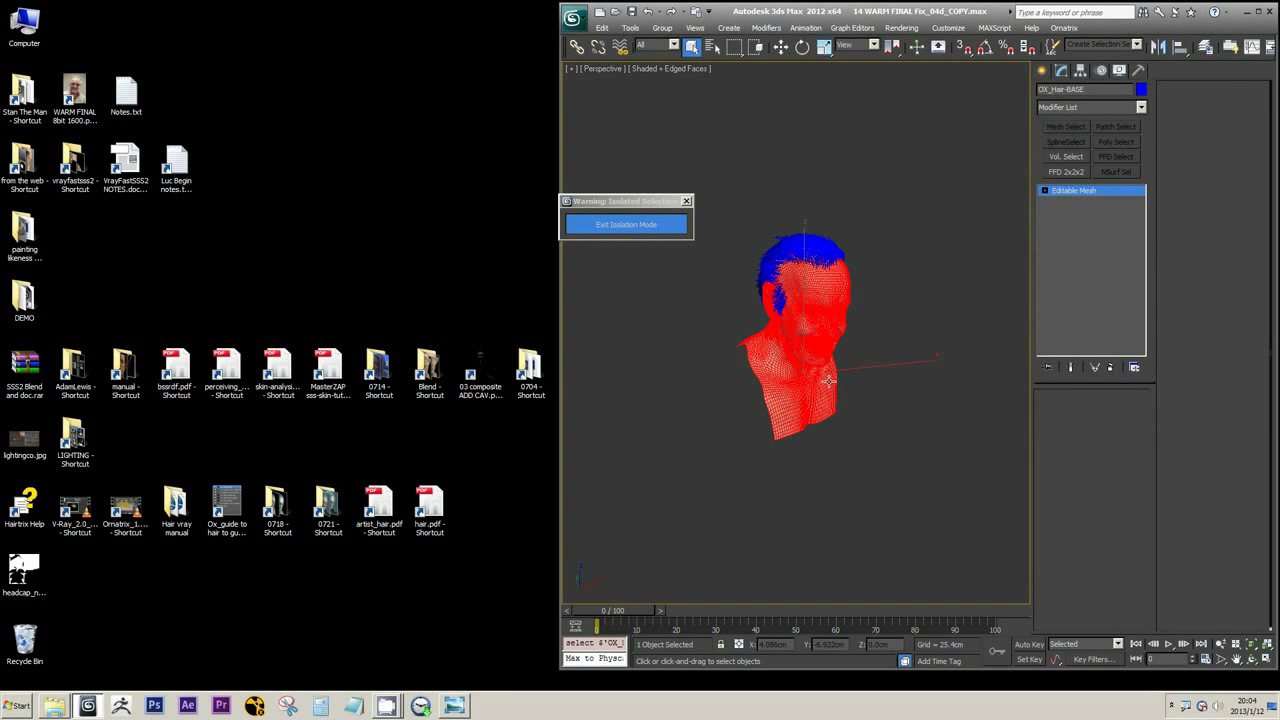
right_click(829, 381)
left_click(880, 458)
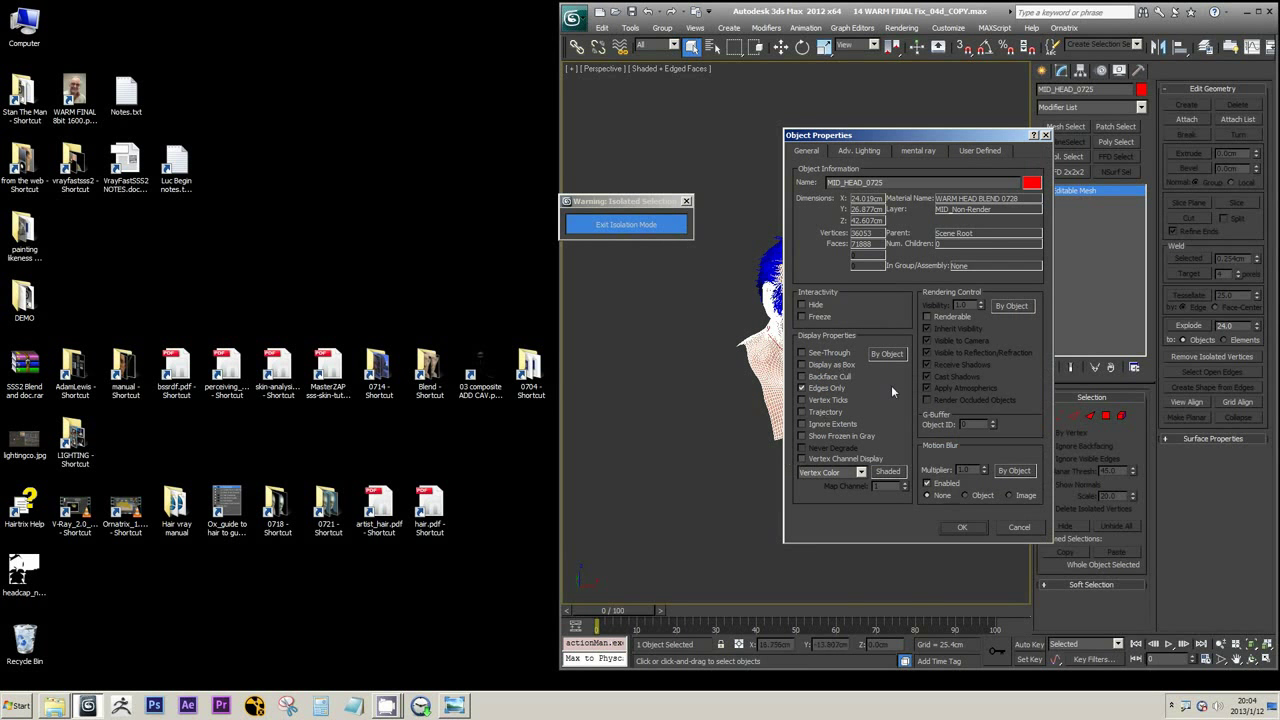
left_click(822, 438)
left_click(822, 438)
left_click(975, 533)
right_click(760, 405)
left_click(810, 323)
- Turn off the edged-faces display in the Perspective view and select OX_Hair-BASE
scroll(834, 344, "up", 5)
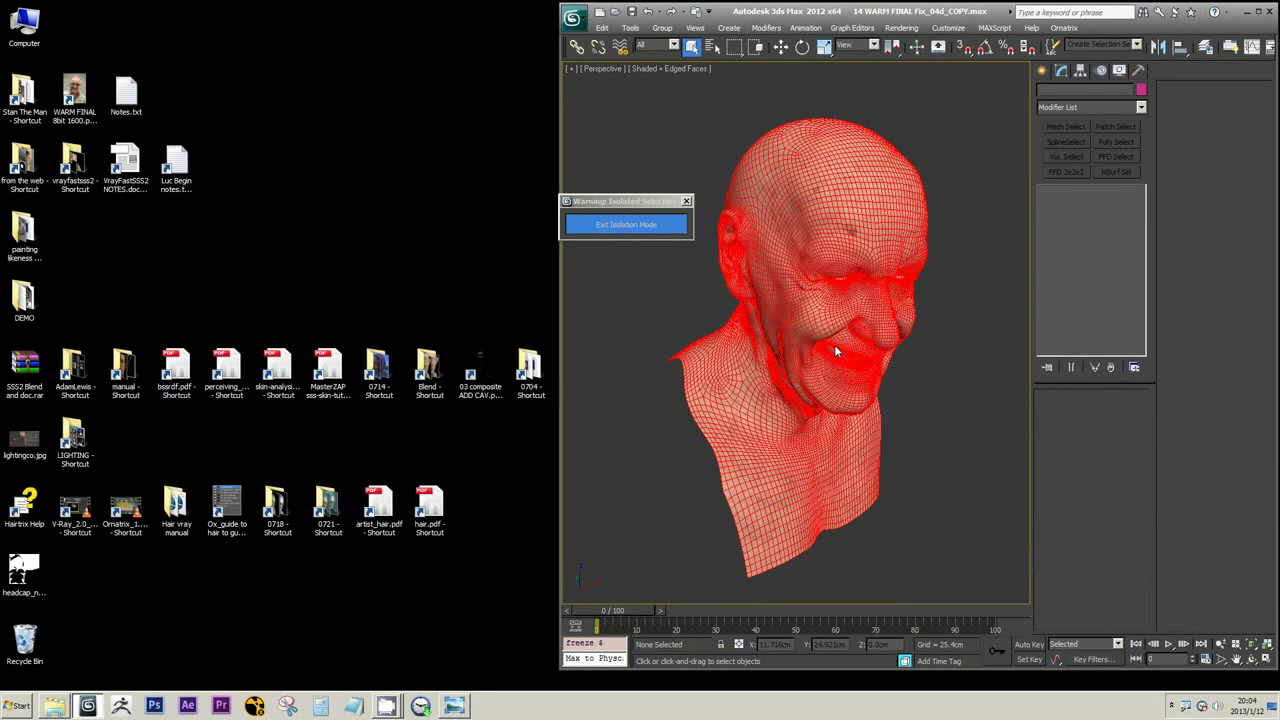
key("F4")
left_click(803, 108)
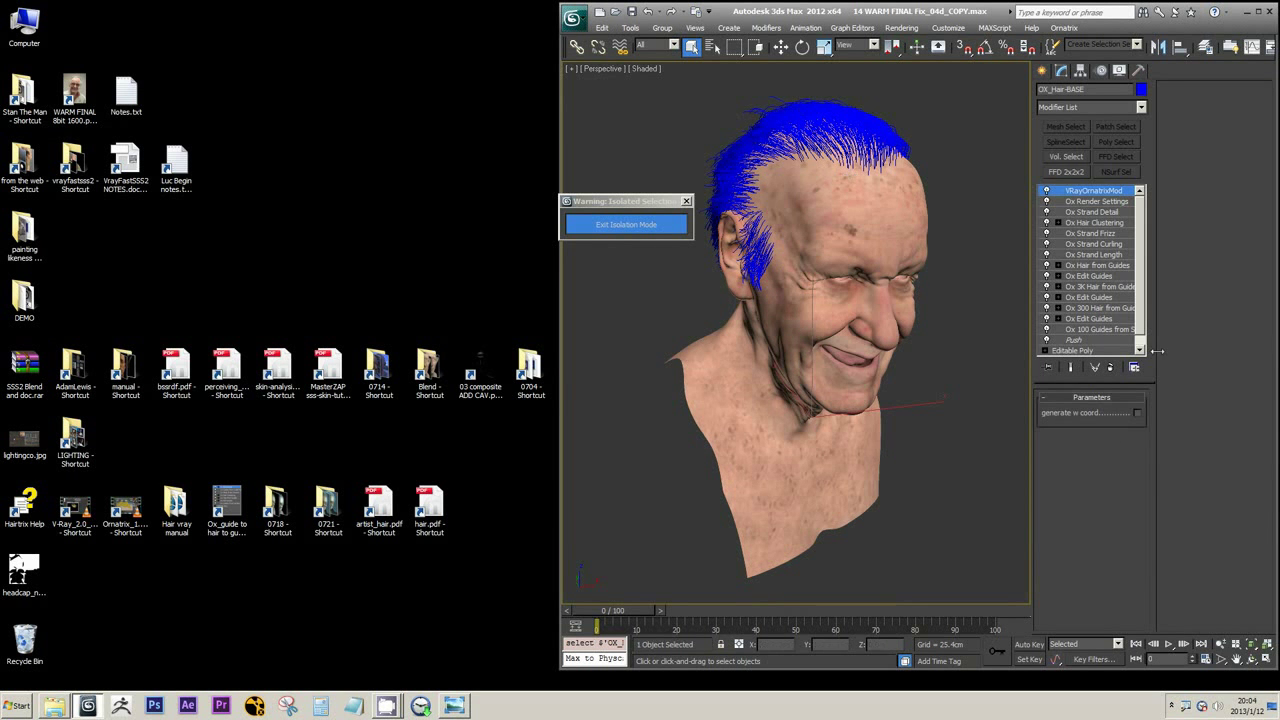
- Examine the Ox 100 Guides modifier around the head, including its distribution map and root count
left_click(1100, 329)
middle_click_drag(858, 333, 967, 375, "alt")
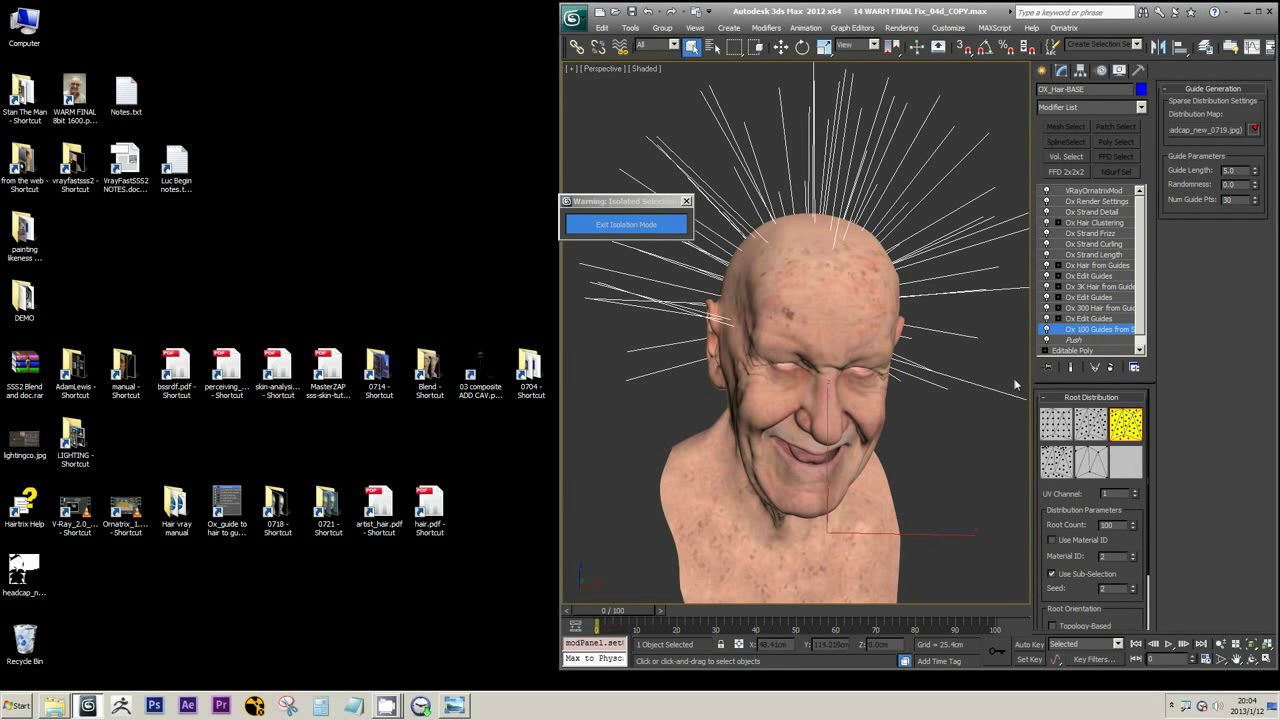
middle_click_drag(768, 314, 854, 315, "alt")
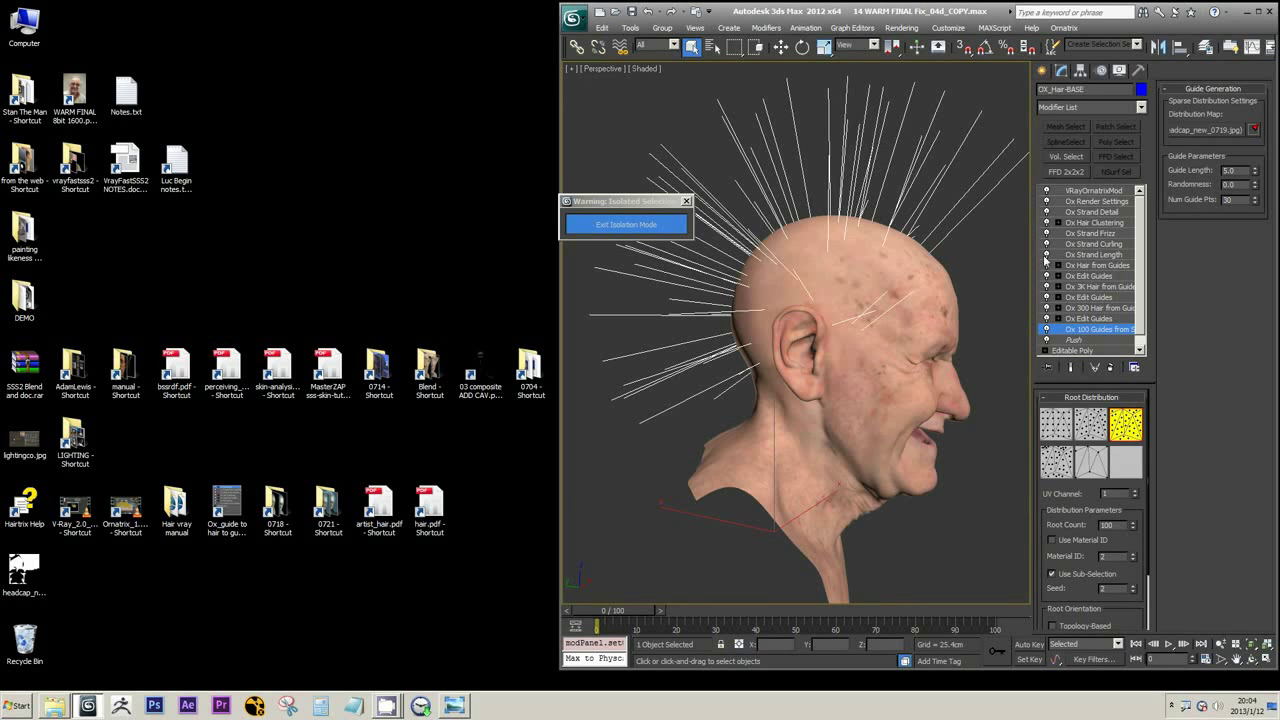
middle_click_drag(972, 297, 897, 338, "alt")
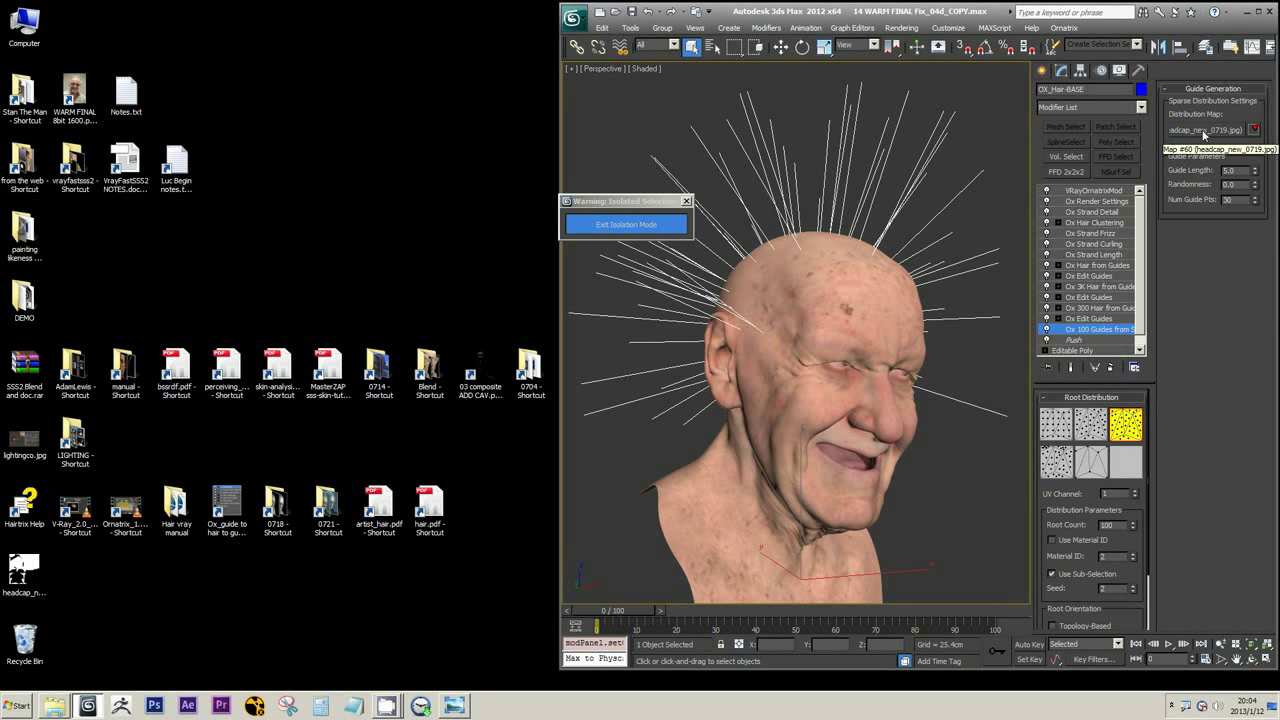
double_click(1106, 525)
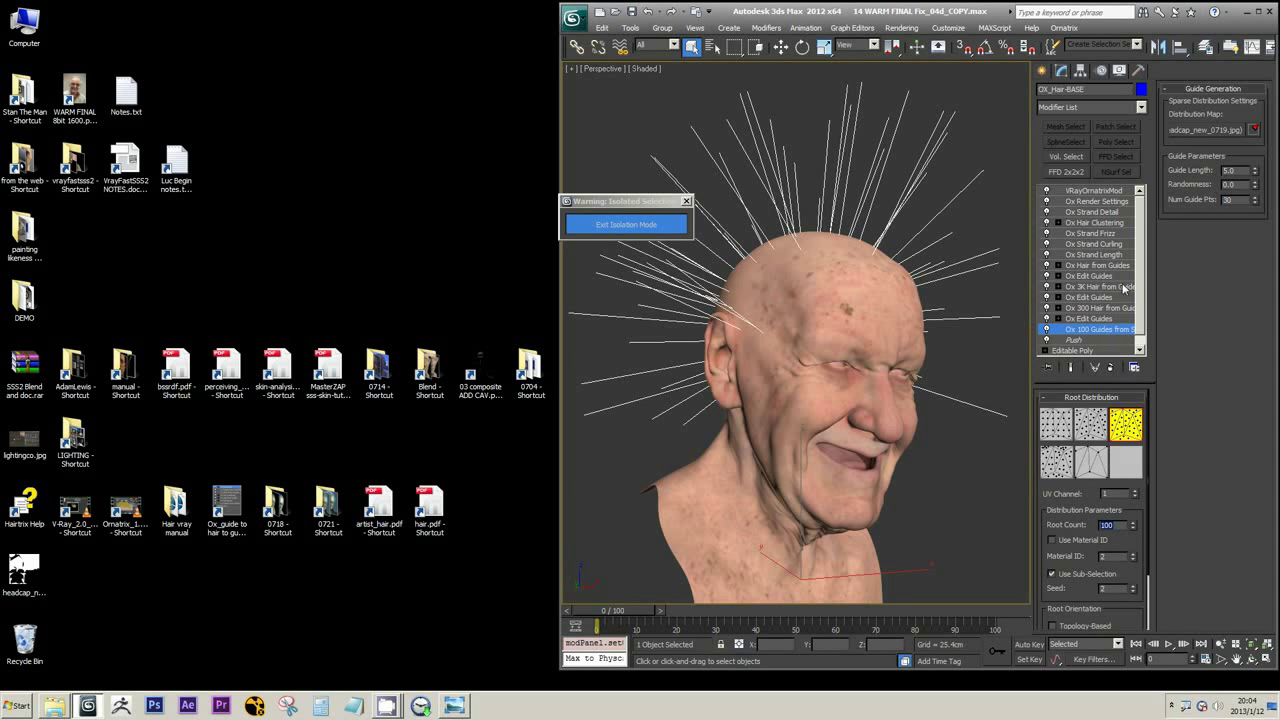
- Compare the straight guides with the combed ones in the lowest Ox Edit Guides modifier, and enter that modifier's brush mode
left_click(1090, 318)
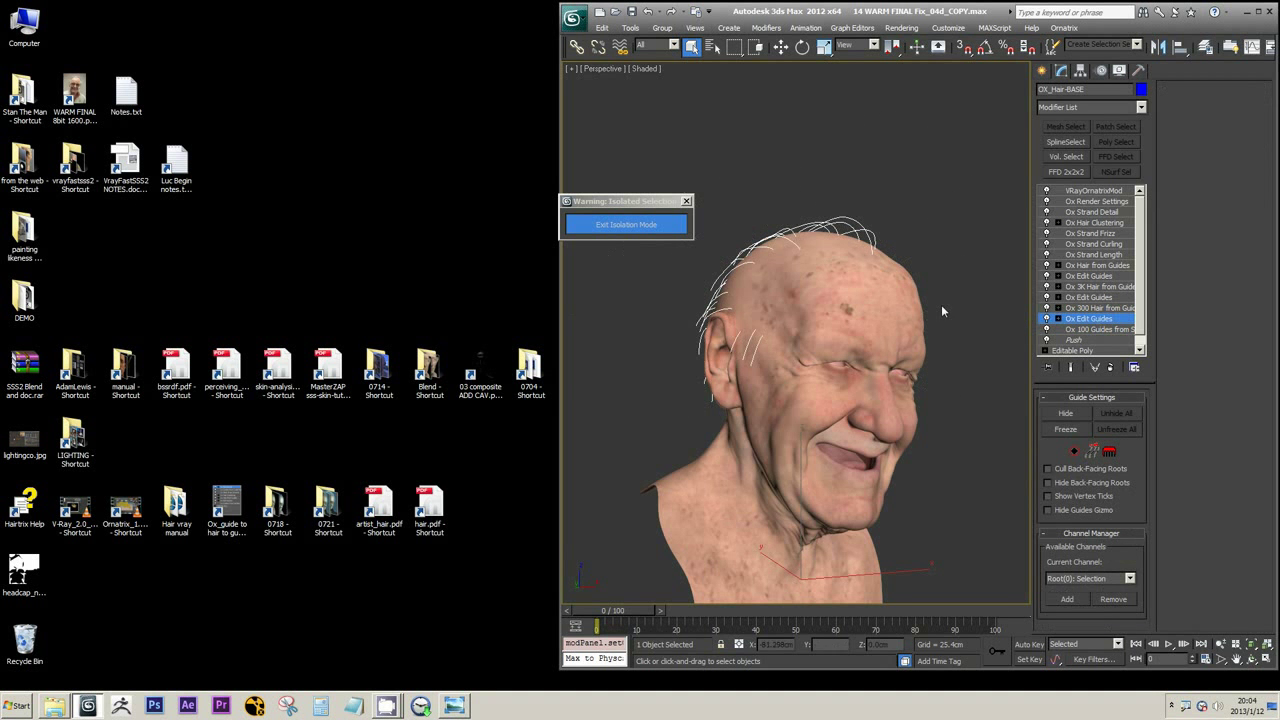
middle_click_drag(902, 291, 937, 306, "alt")
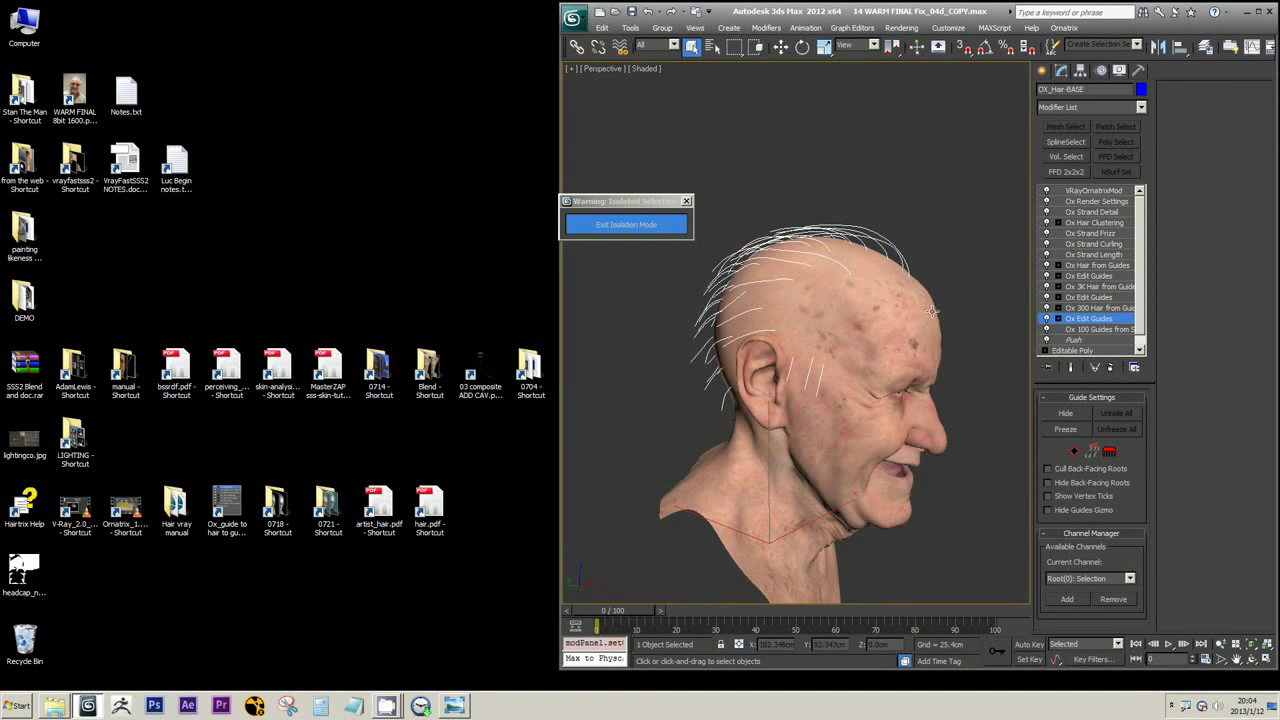
left_click(1100, 329)
left_click(1110, 319)
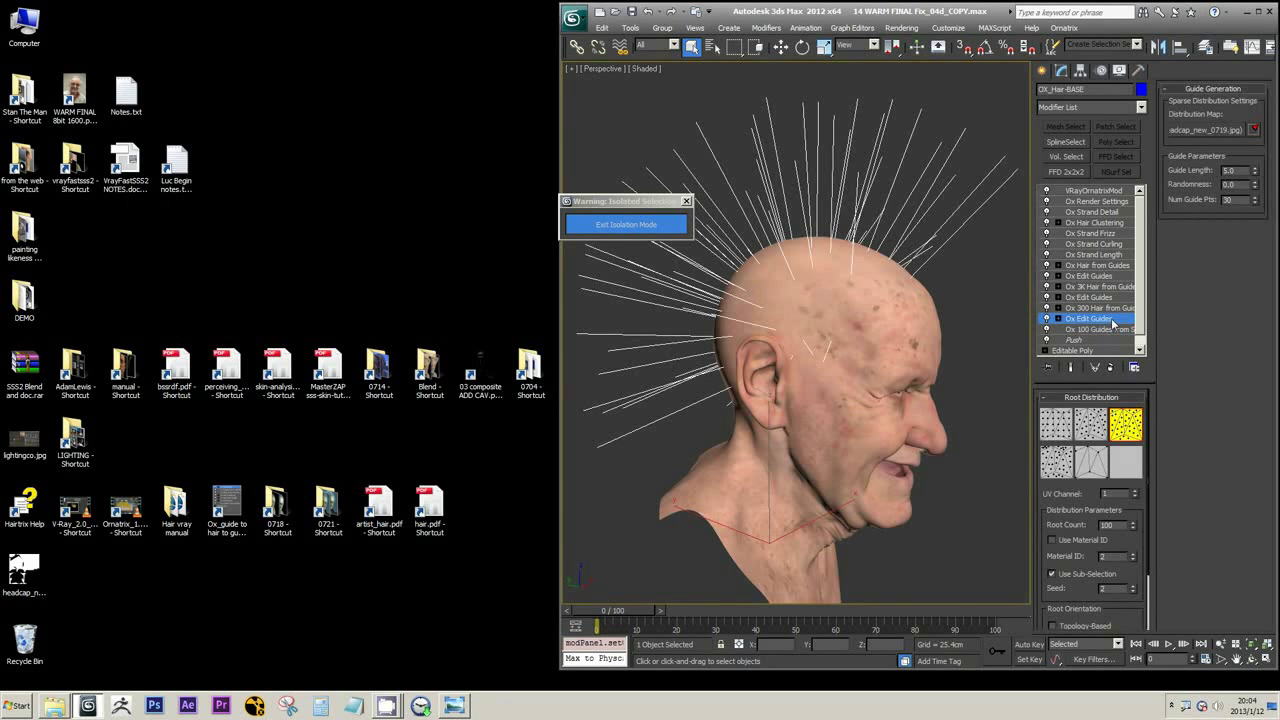
left_click(1100, 329)
mouse_move(882, 317)
middle_mouse_down("alt")
mouse_move(914, 317)
mouse_move(888, 314)
middle_mouse_up("alt")
left_click(1107, 320)
left_click(1109, 451)
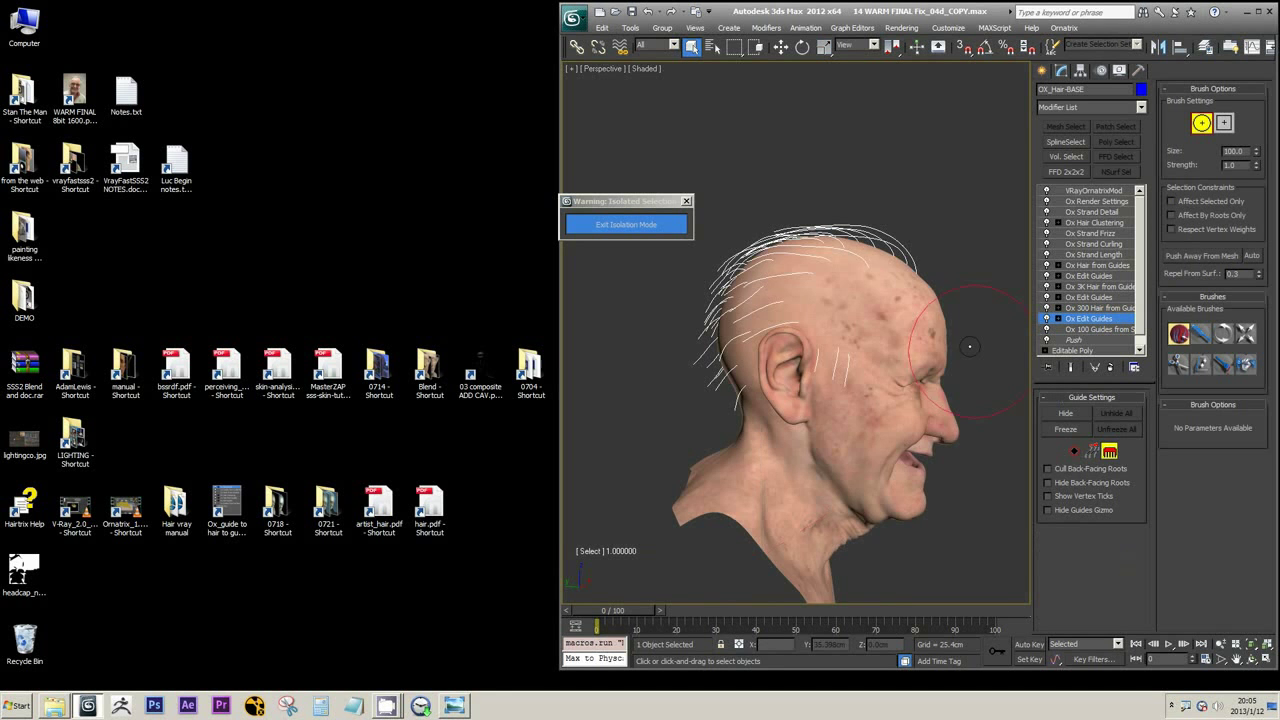
- Compare the combed guides with the Ox 100 Guides modifier's straight guides around the head, including its Randomness setting
mouse_move(968, 349)
middle_mouse_down("alt")
mouse_move(877, 318)
mouse_move(886, 272)
mouse_move(808, 266)
middle_mouse_up("alt")
middle_click_drag(922, 303, 855, 286, "alt")
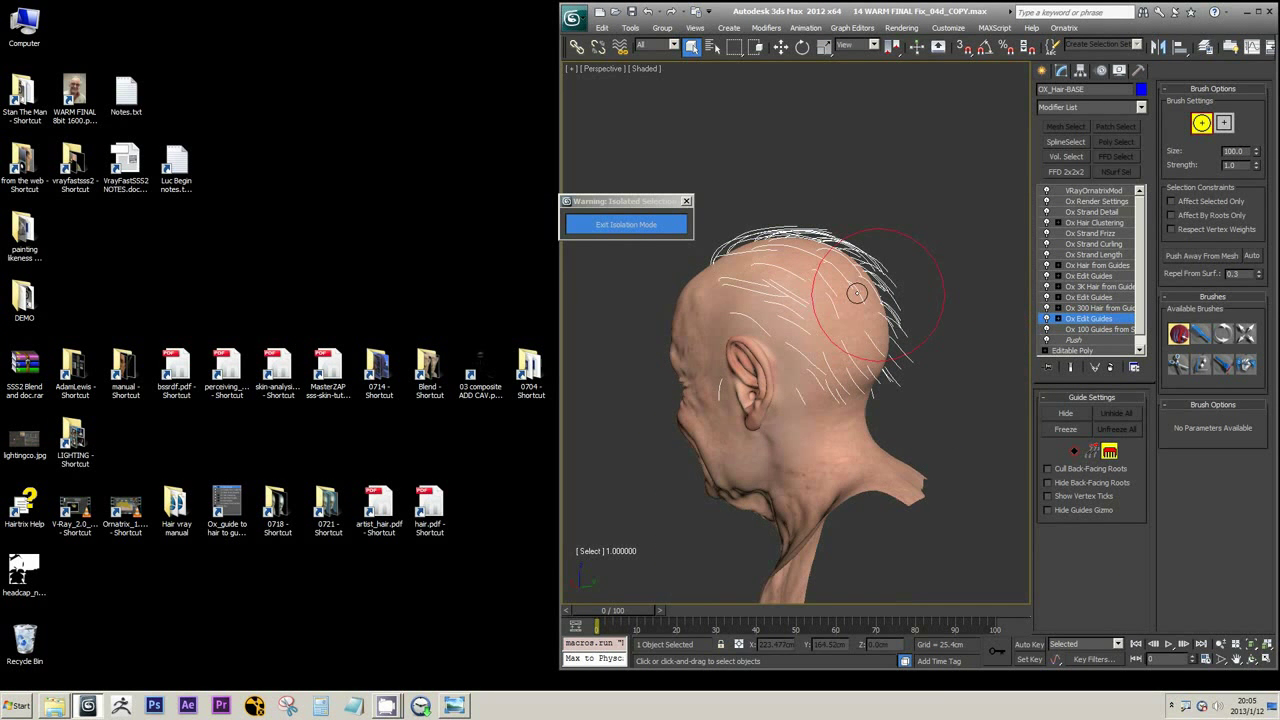
left_click(1088, 329)
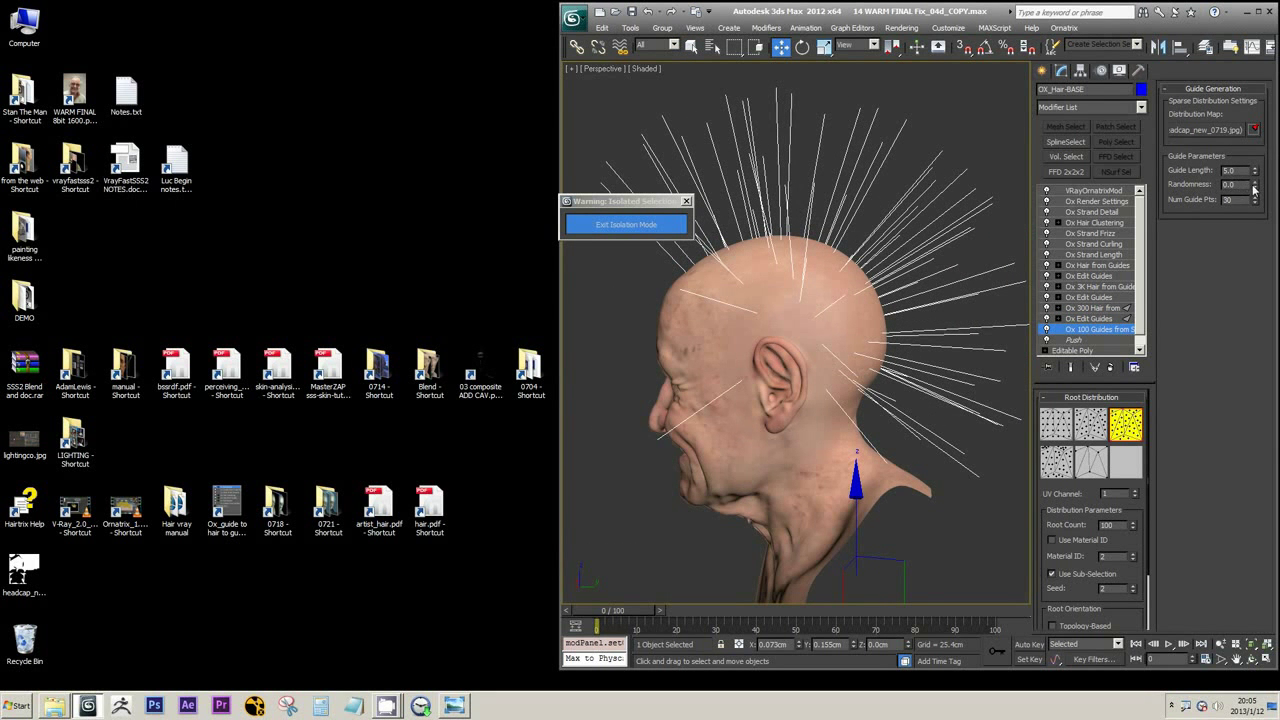
double_click(1230, 184)
middle_click_drag(867, 186, 878, 248)
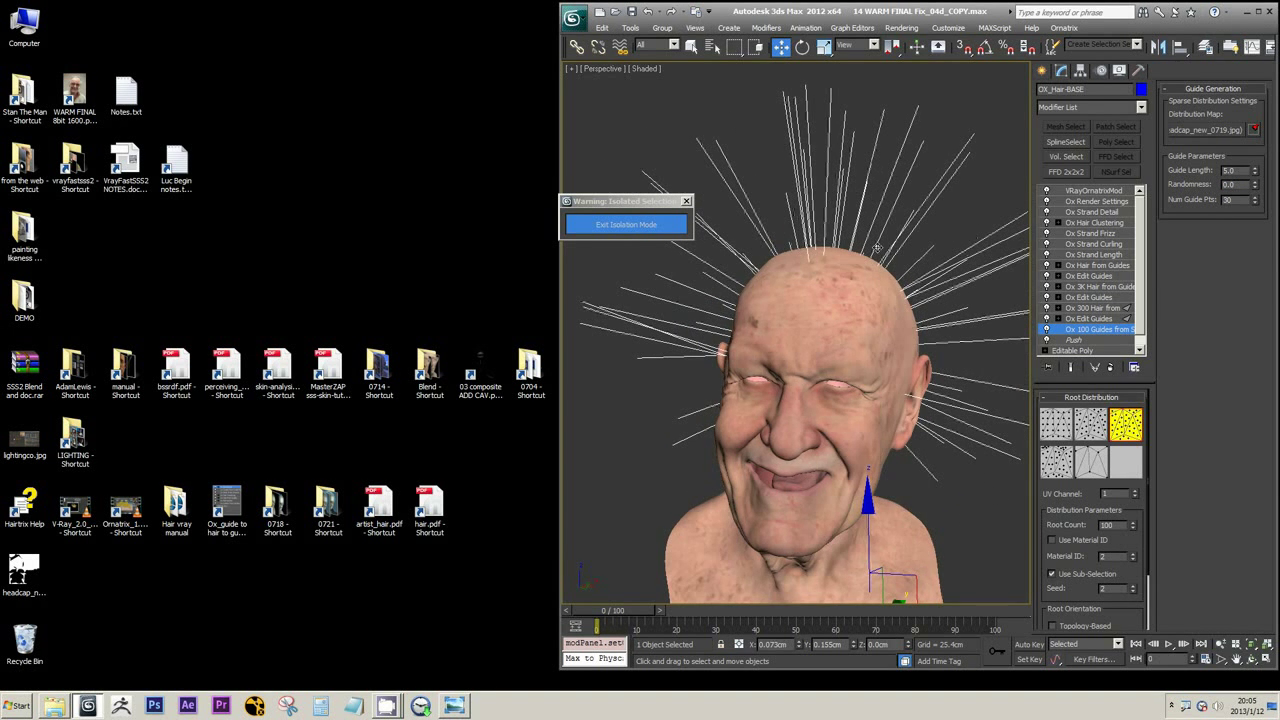
middle_click_drag(801, 147, 1020, 204, "alt")
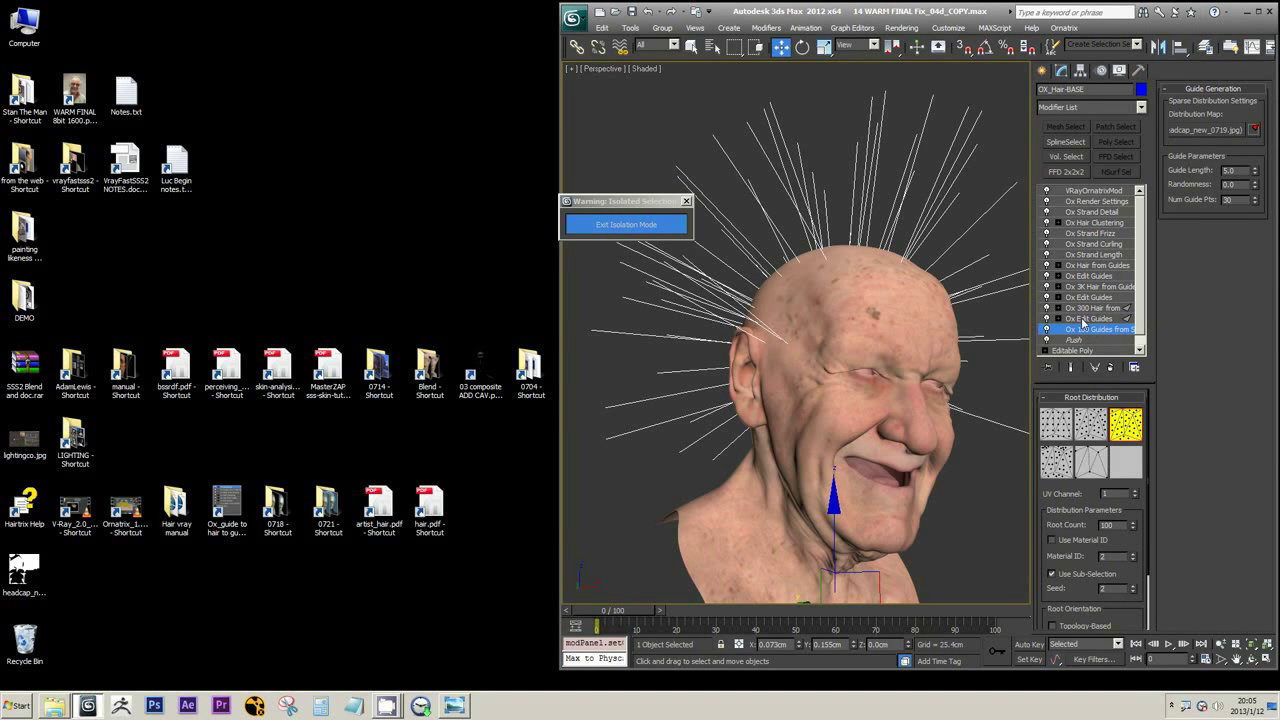
- Examine the combed guides of the lowest Ox Edit Guides modifier from both sides and the front of the head
left_click(1088, 319)
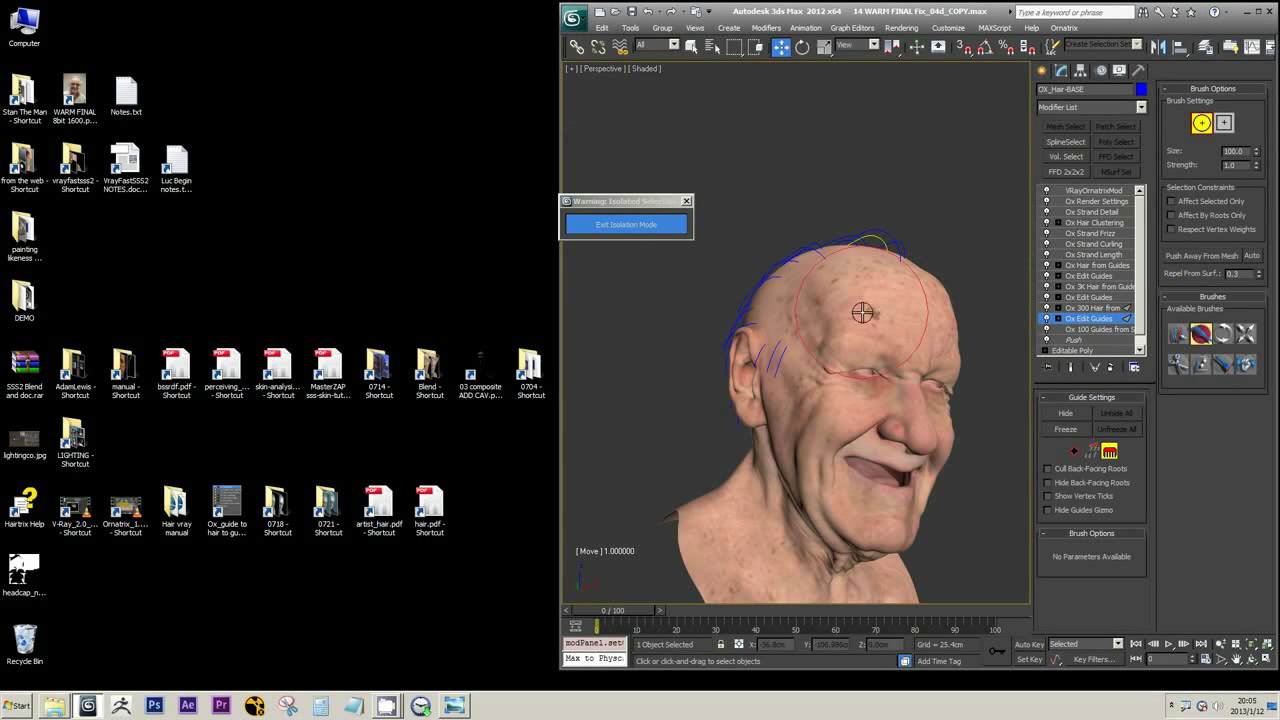
middle_click_drag(863, 312, 927, 319, "alt")
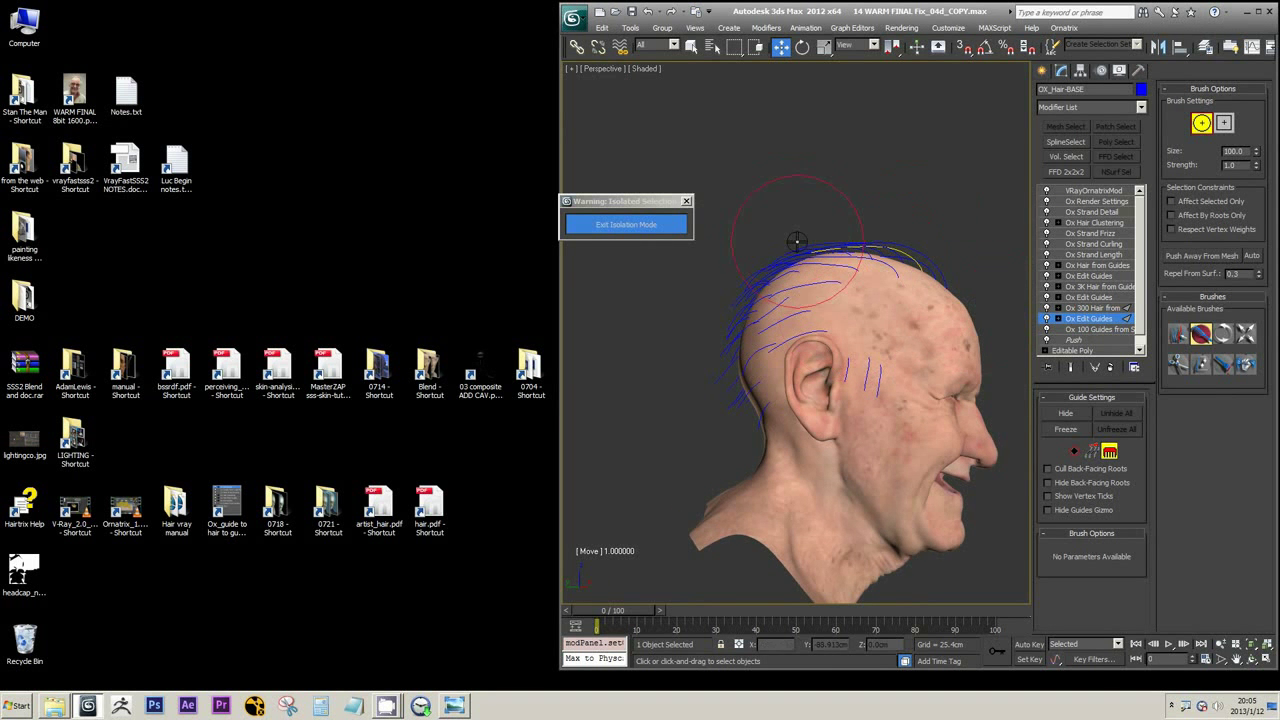
mouse_move(950, 266)
middle_mouse_down("alt")
mouse_move(815, 270)
mouse_move(831, 280)
middle_mouse_up("alt")
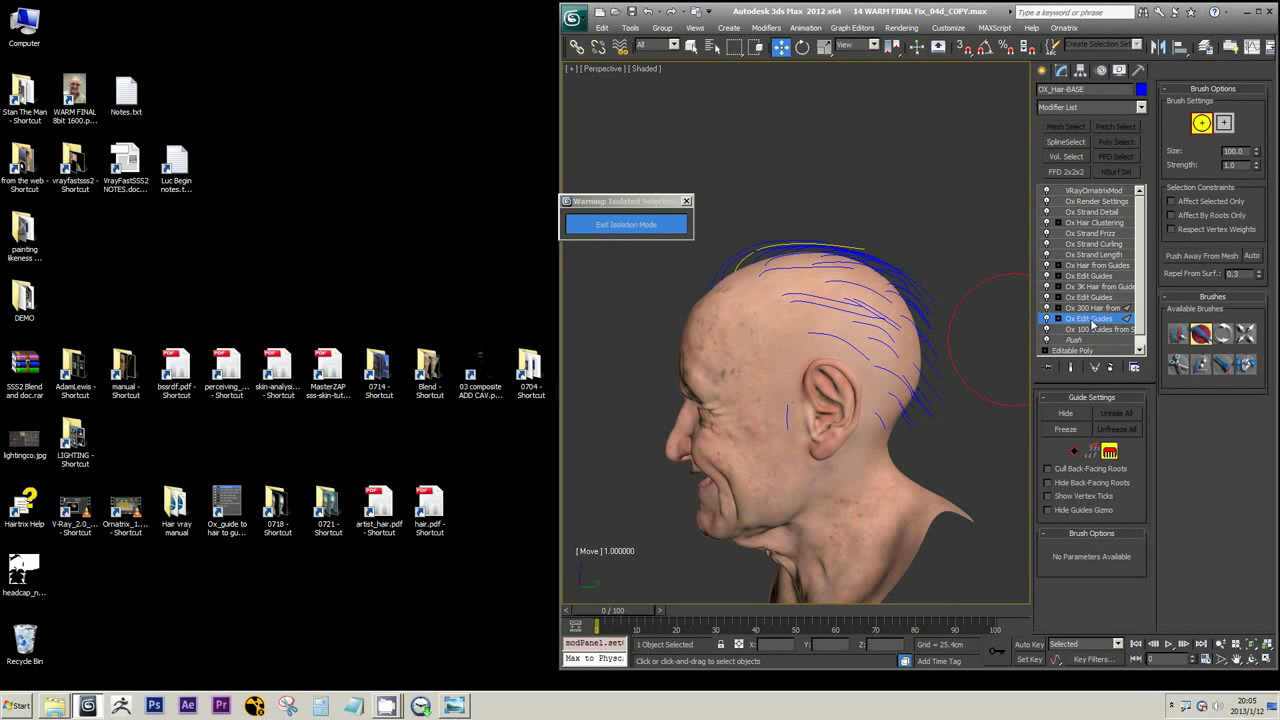
middle_click_drag(802, 400, 908, 415, "alt")
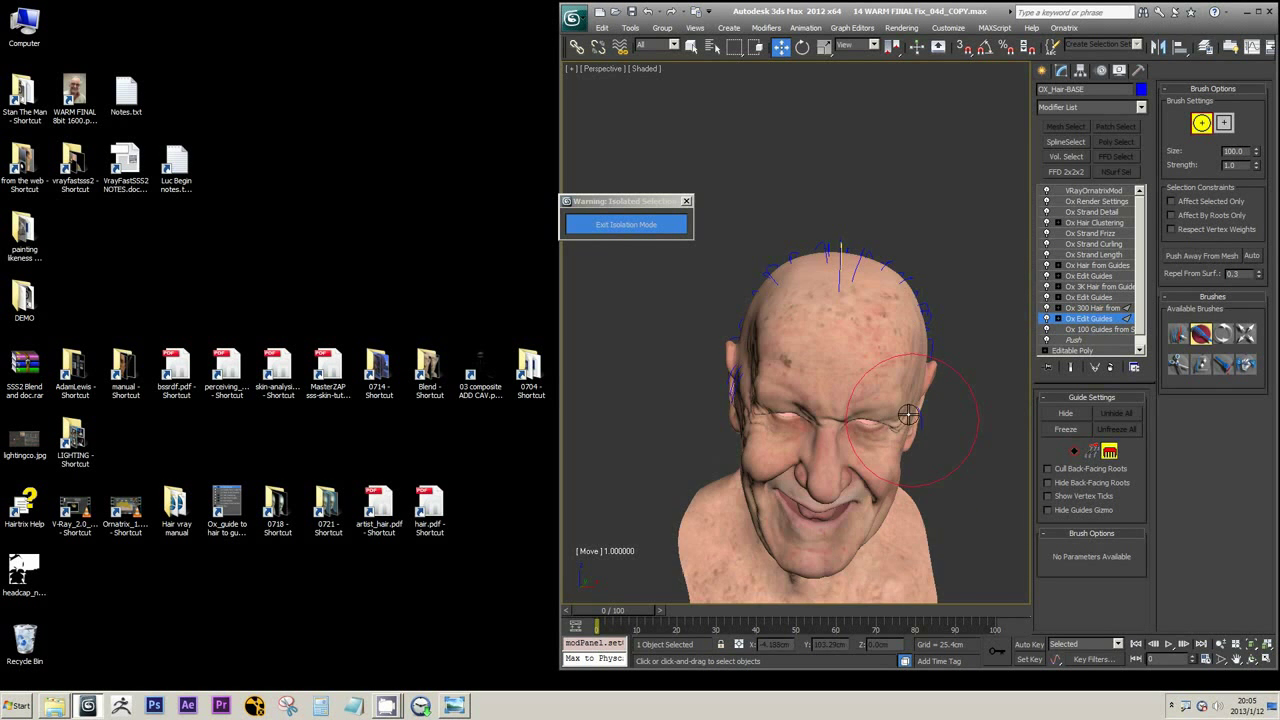
middle_click_drag(810, 300, 831, 258, "alt")
scroll(845, 288, "up", 3)
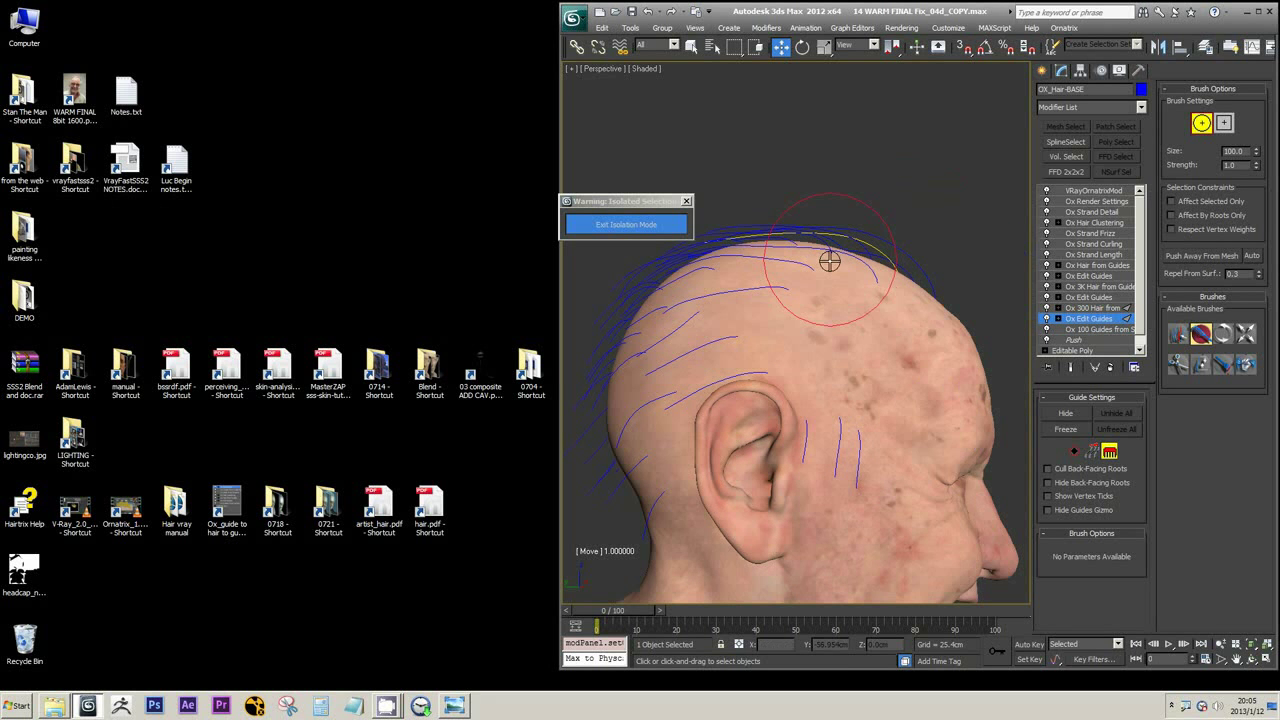
- Activate the Comb brush in the lowest Ox Edit Guides modifier and turn on Affect Selected Only
left_click(1178, 333)
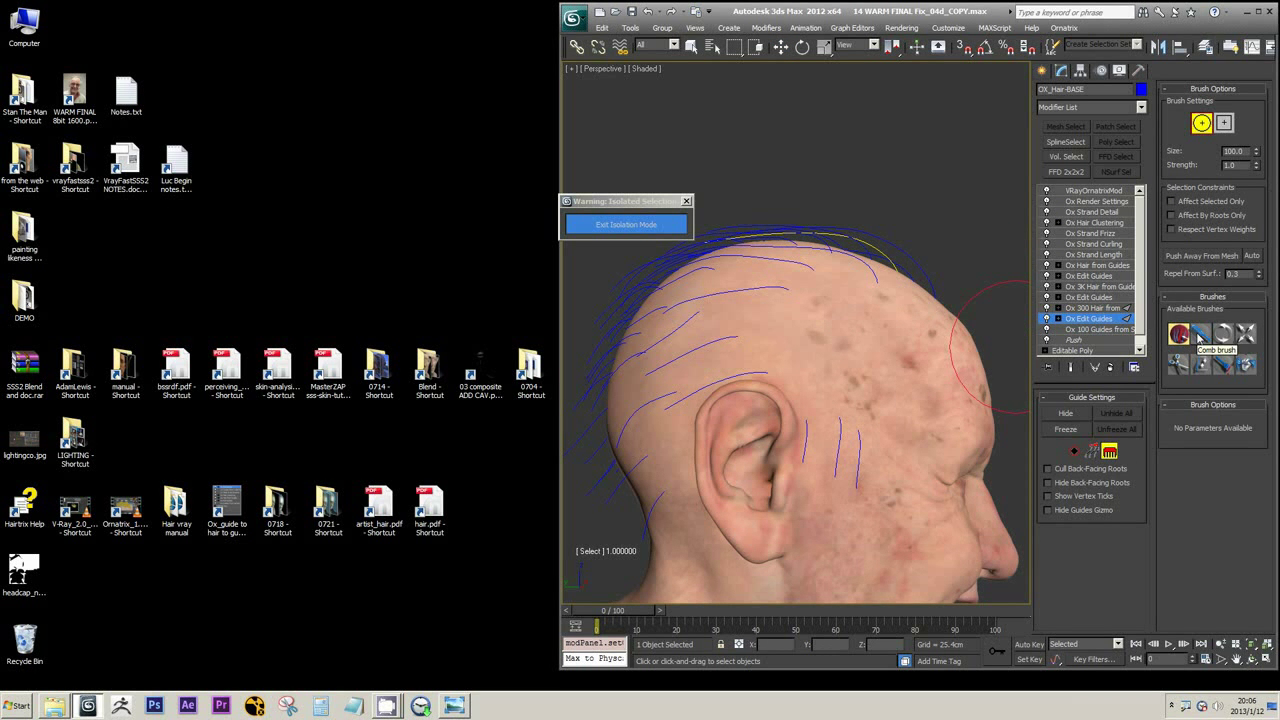
left_click(1200, 335)
left_click(1196, 208)
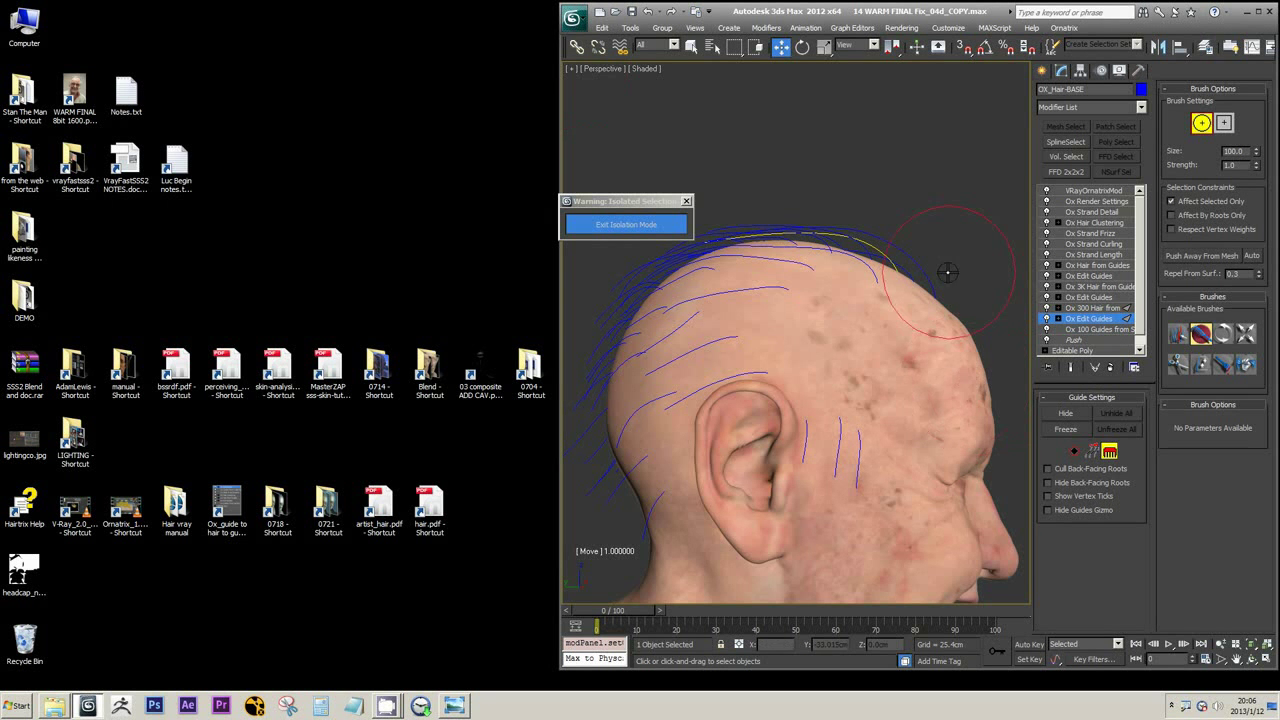
middle_click_drag(949, 271, 885, 375, "alt")
mouse_move(906, 257)
middle_mouse_down("alt")
mouse_move(808, 329)
mouse_move(774, 423)
mouse_move(757, 431)
mouse_move(708, 394)
mouse_move(943, 400)
mouse_move(909, 357)
mouse_move(947, 354)
middle_mouse_up("alt")
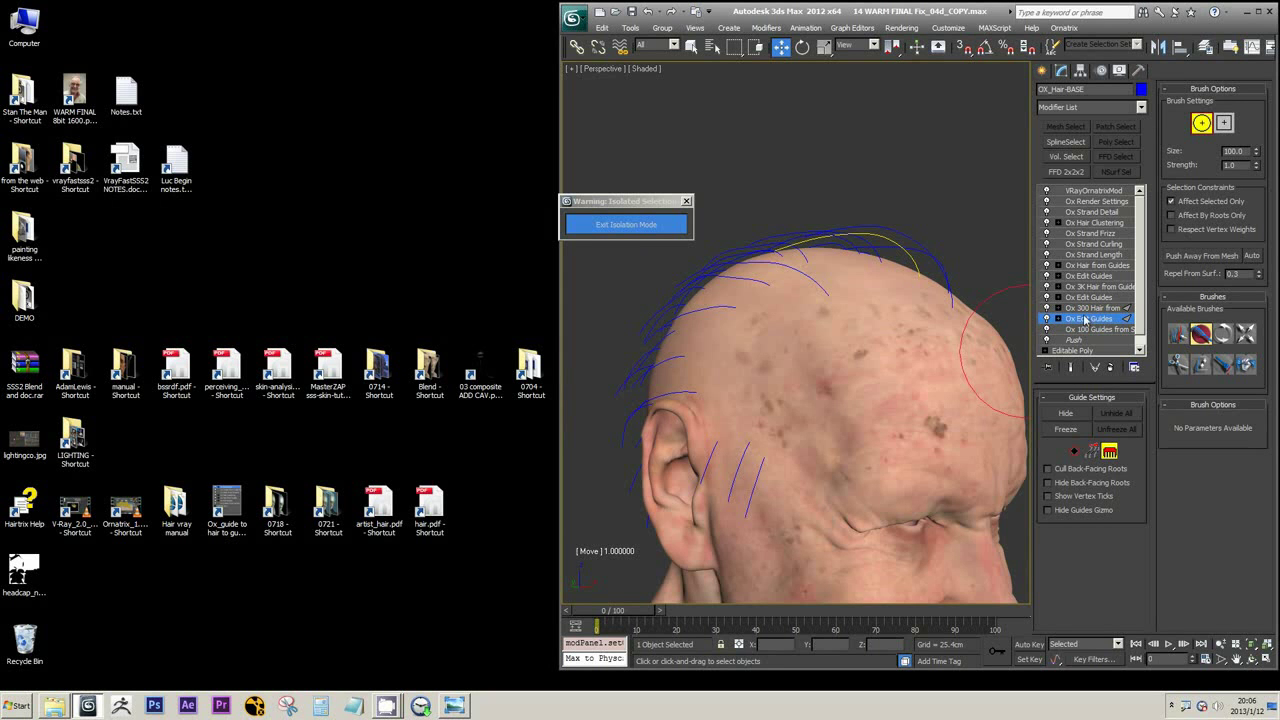
middle_click_drag(770, 335, 889, 340, "alt")
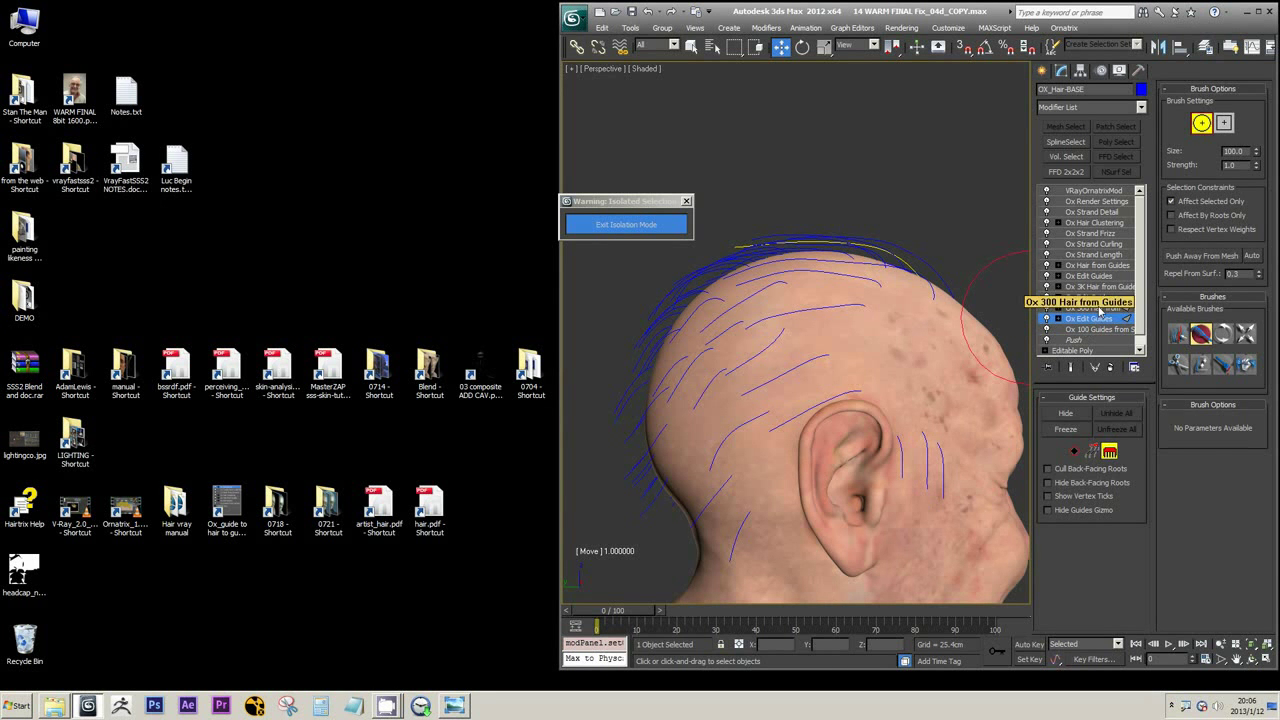
- Compare the Ox 300 Hair from Guides result with the Ox 100 Guides modifier and its root count
left_click(1099, 308)
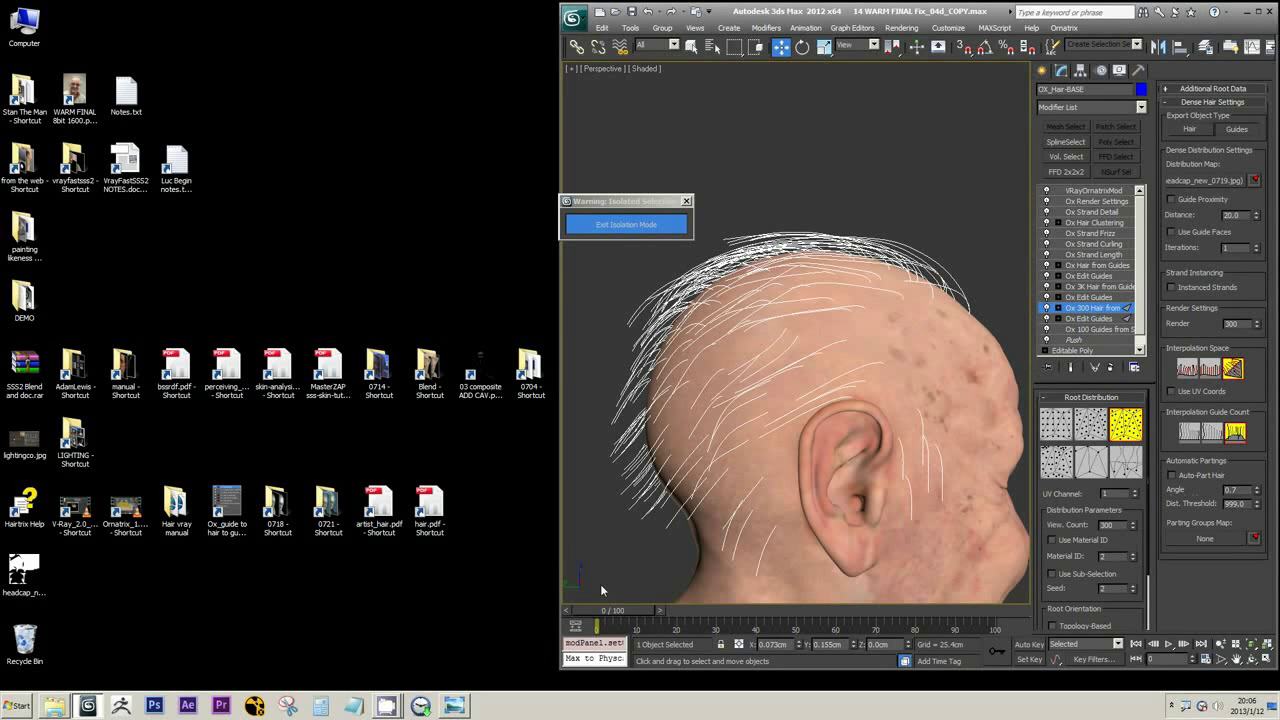
left_click(1088, 331)
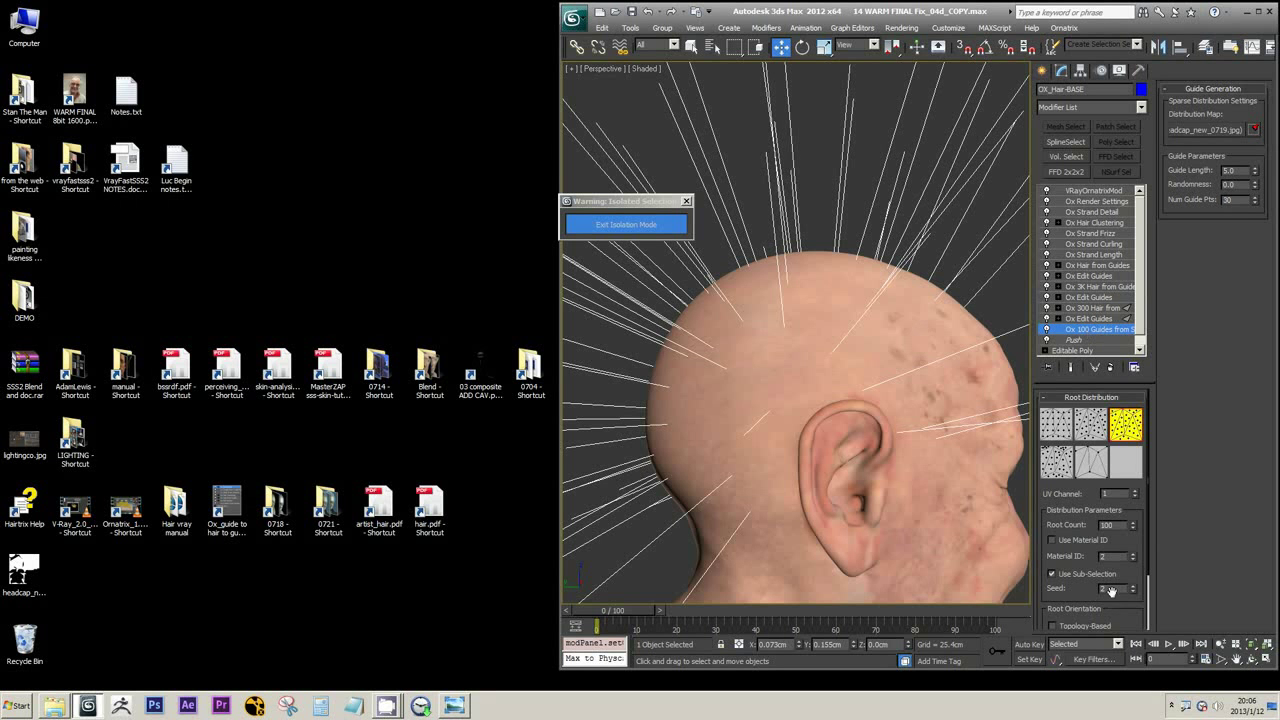
left_click_drag(1117, 526, 1080, 528)
left_click(1092, 308)
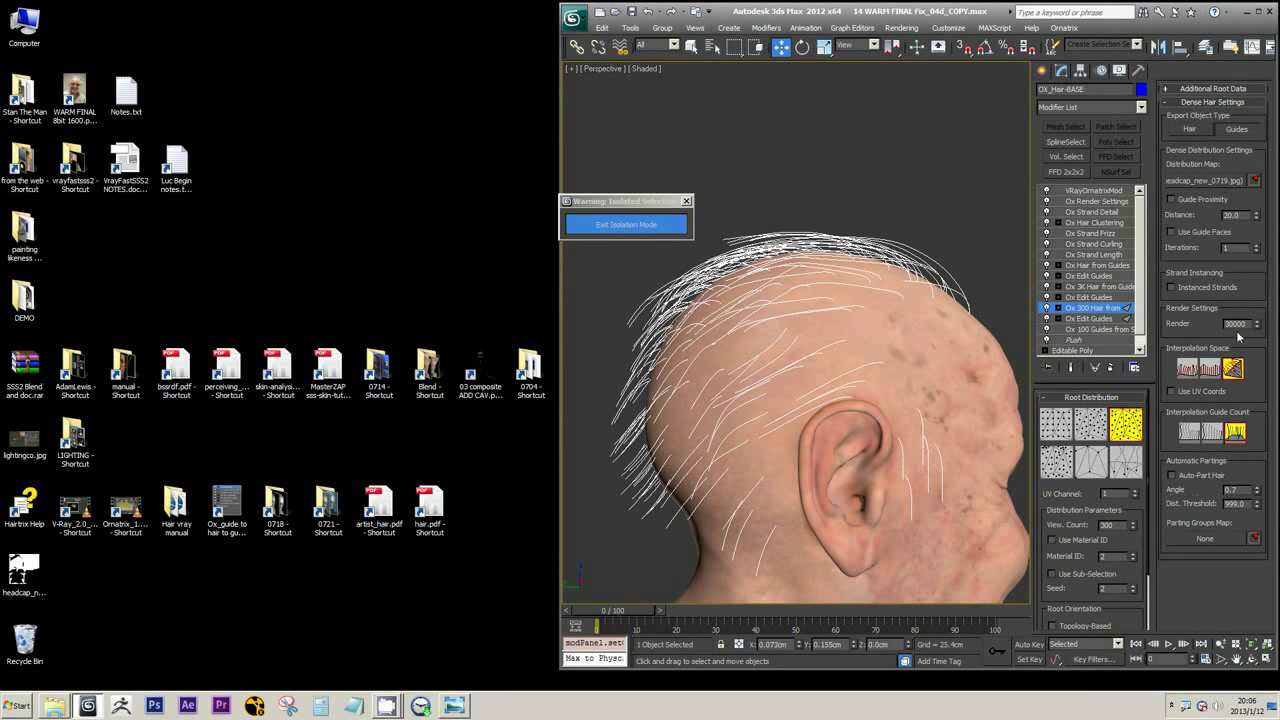
- Set the render count of the Ox 300 Hair from Guides modifier to 300 and check its view count
left_click_drag(1244, 324, 1214, 326)
left_click(649, 13)
left_click(659, 13)
left_click(648, 14)
double_click(1107, 525)
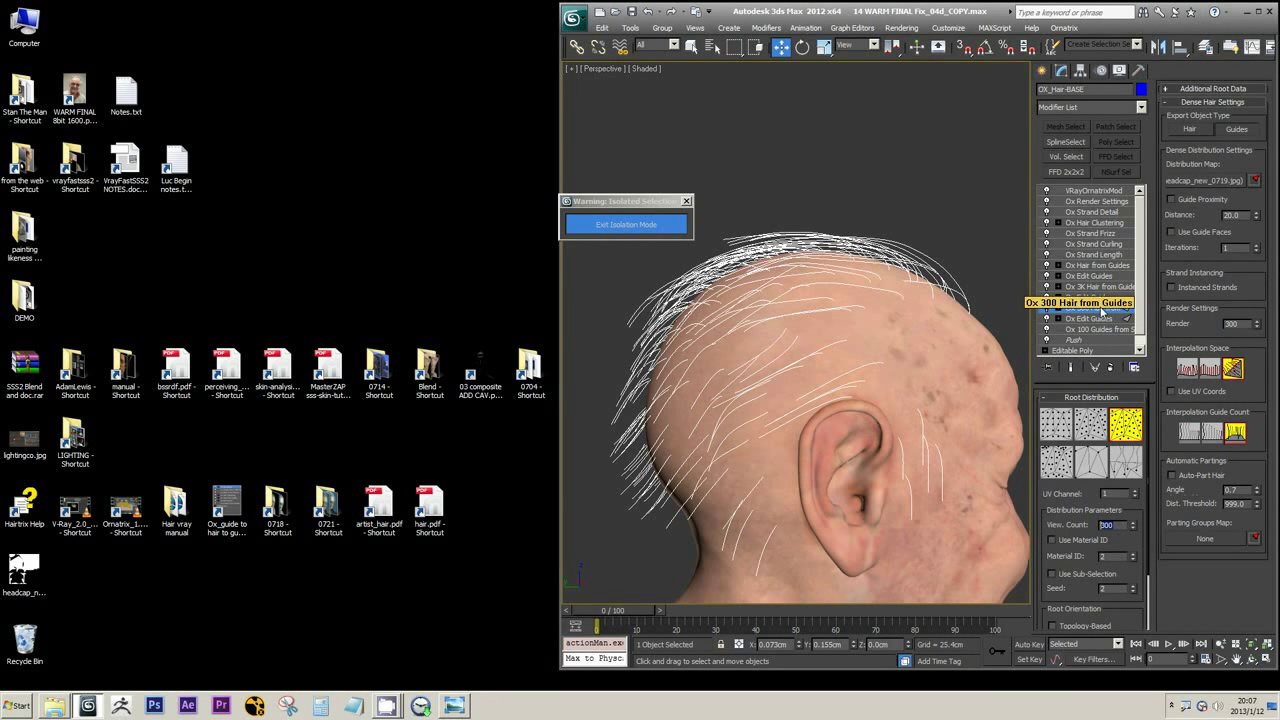
- Start a second 3ds Max session and open the recent scene Demo OX 01.max in it
right_click(90, 706)
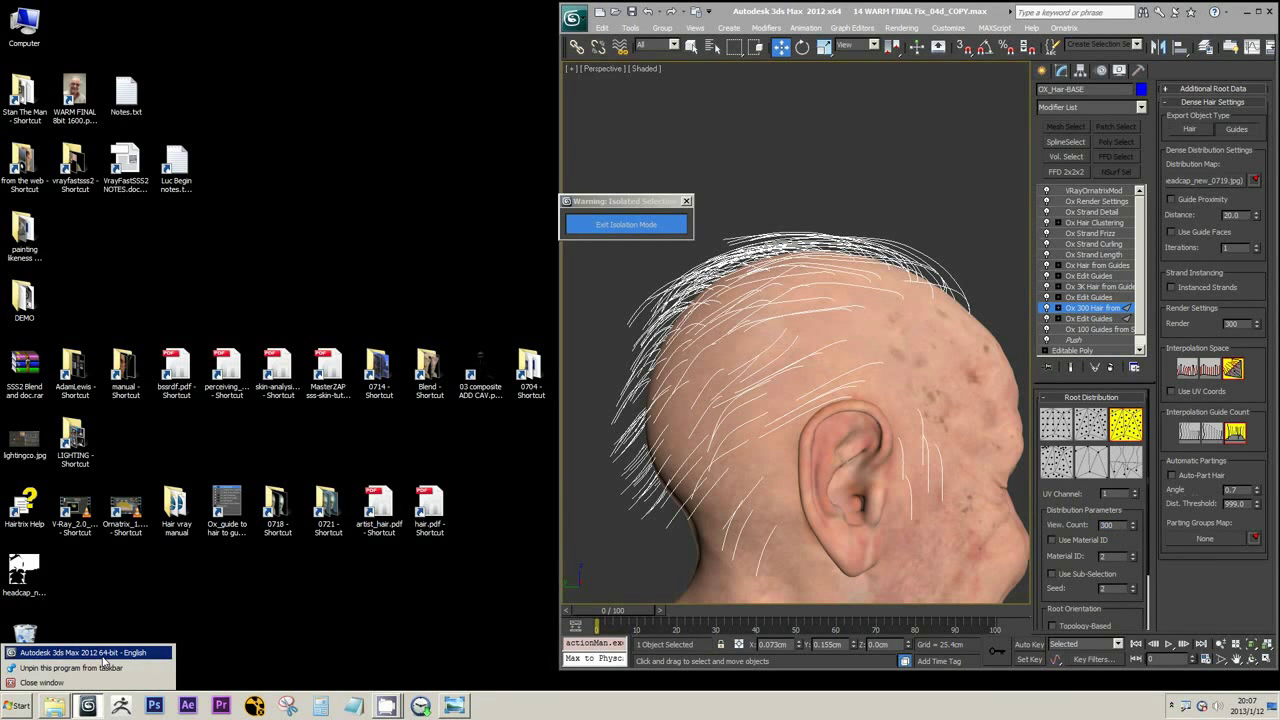
left_click(108, 653)
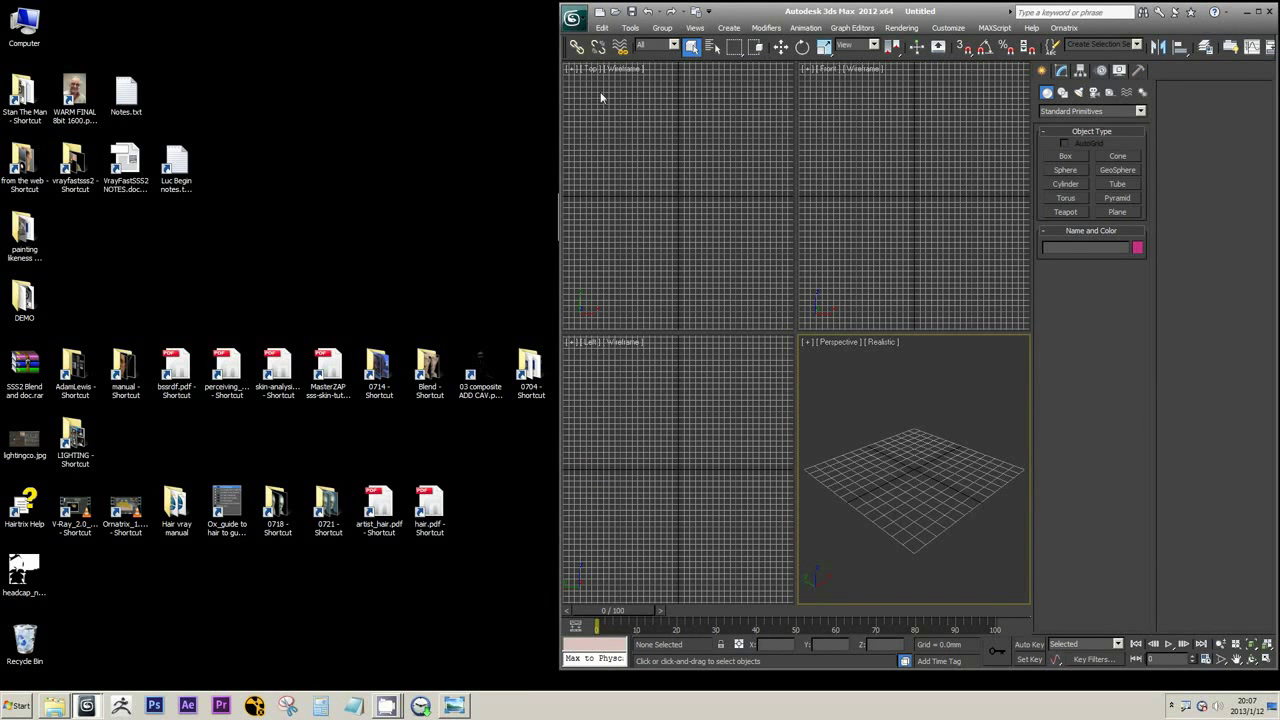
left_click(575, 18)
left_click(582, 25)
left_click(582, 25)
left_click(712, 123)
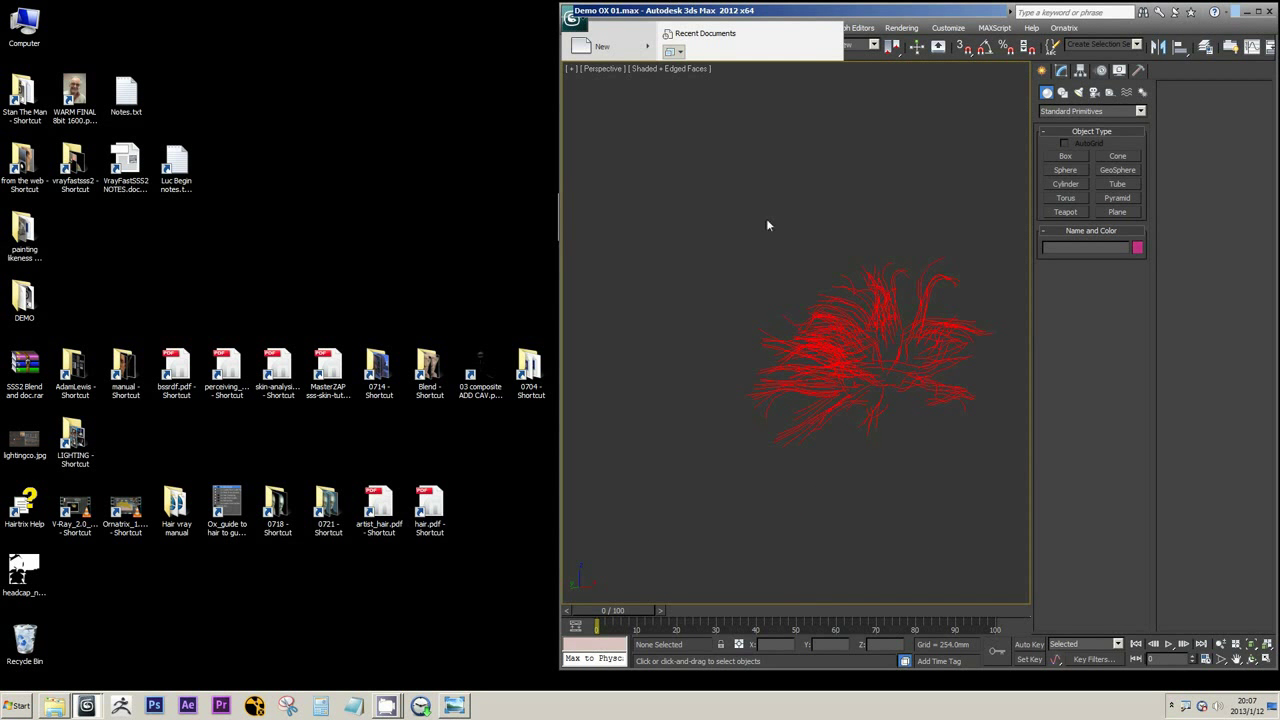
- Select the MID_HEAD_0725 hair object and delete all its modifiers down to the base Editable Mesh
left_click(851, 363)
left_click(1061, 70)
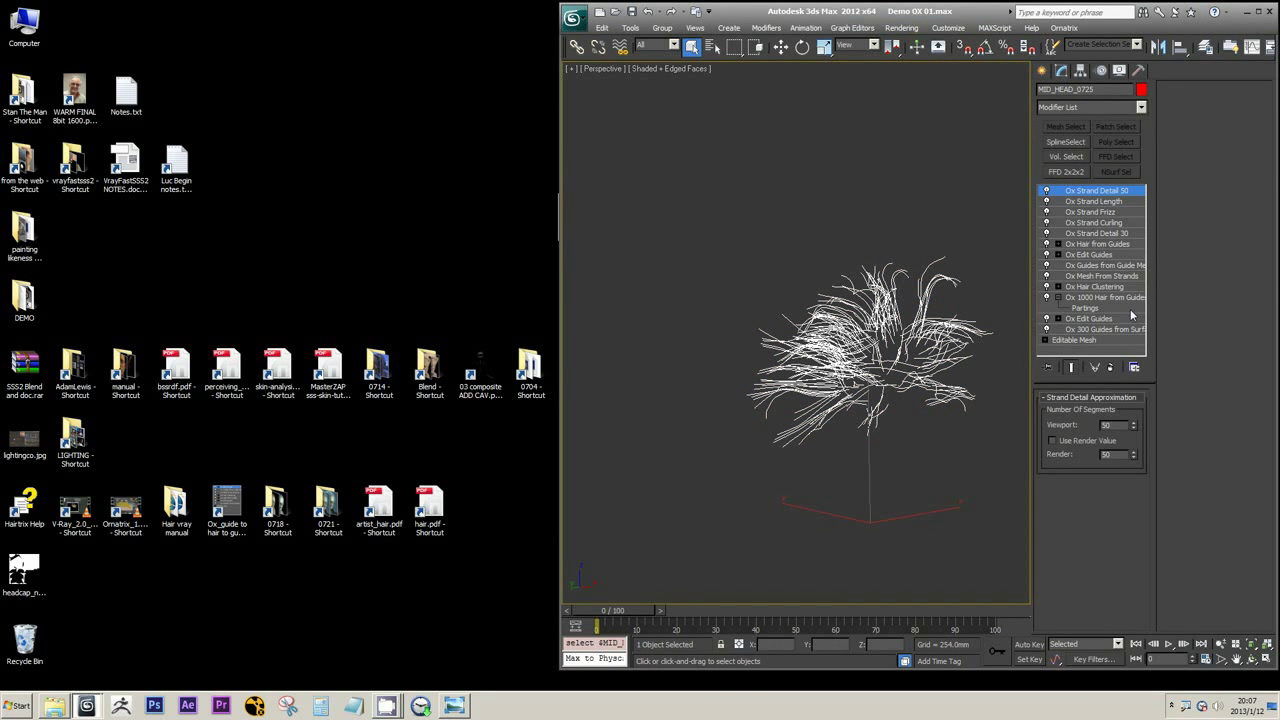
left_click(1111, 368)
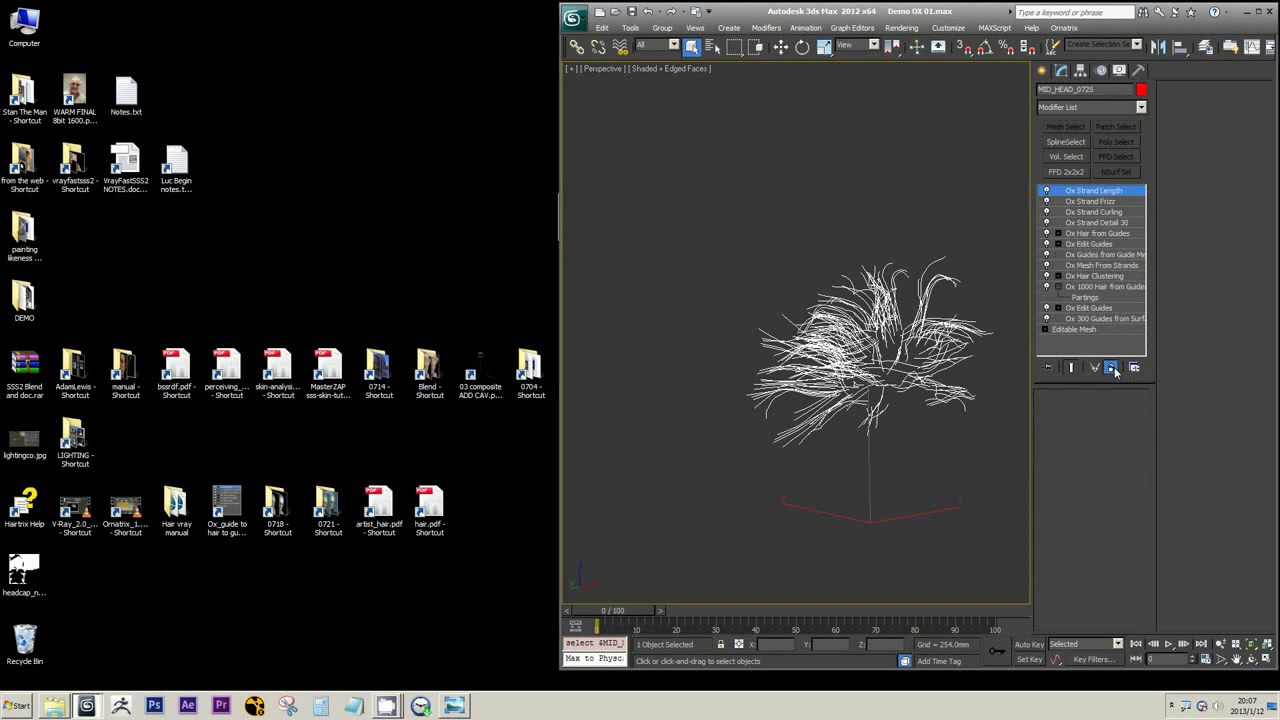
left_click(1111, 368)
left_click(1111, 368)
left_click(1111, 368)
left_click(1111, 368)
left_click(1111, 368)
left_click(1111, 368)
left_click(1111, 368)
left_click(1111, 368)
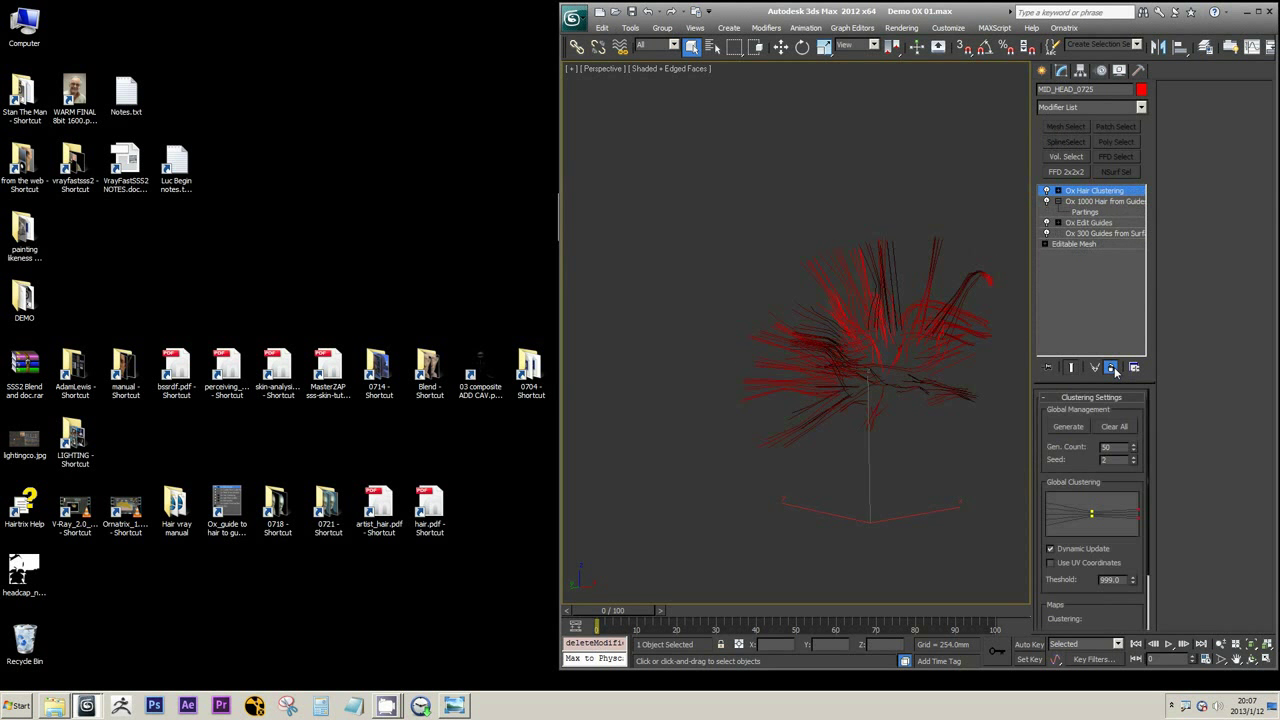
left_click(1111, 368)
left_click(1111, 368)
left_click(1111, 368)
left_click(1112, 369)
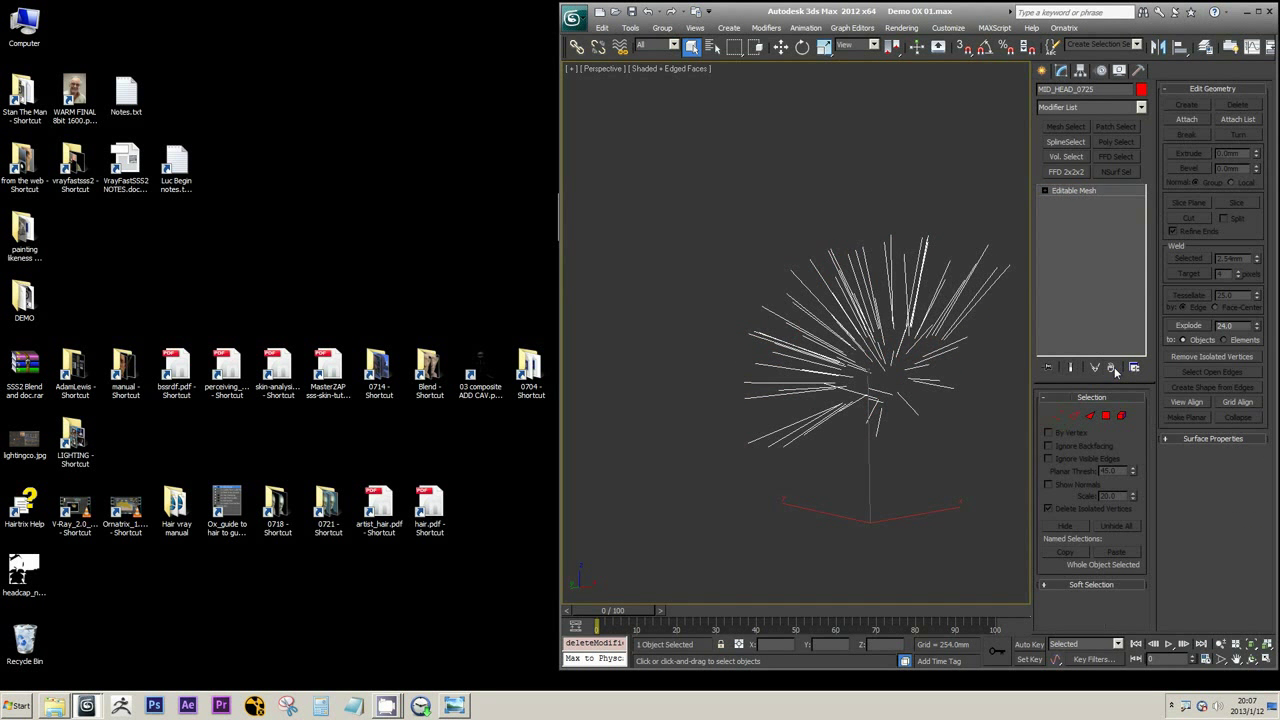
- Place the demo scene window beside the OX_Hair-BASE modifier stack and show the framed head shaded without edged faces
left_click_drag(835, 14, 583, 18)
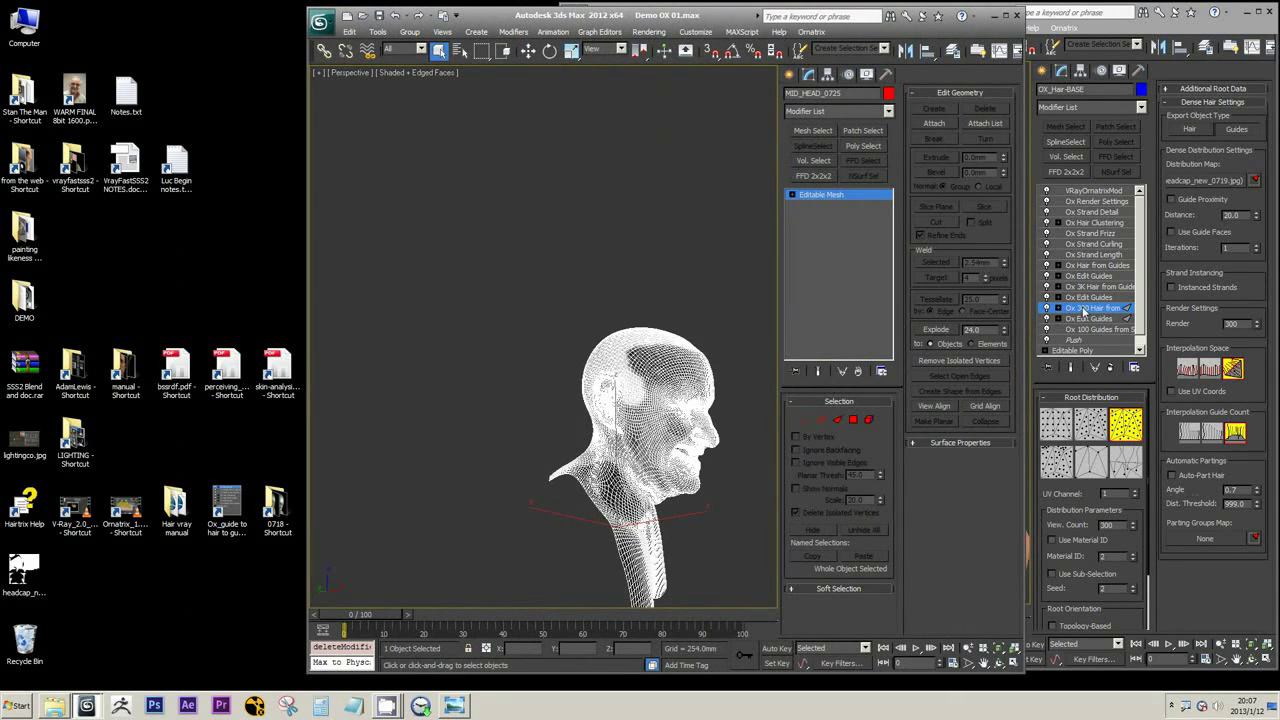
key("z")
mouse_move(654, 283)
middle_mouse_down("alt")
mouse_move(586, 320)
mouse_move(638, 286)
middle_mouse_up("alt")
key("F3")
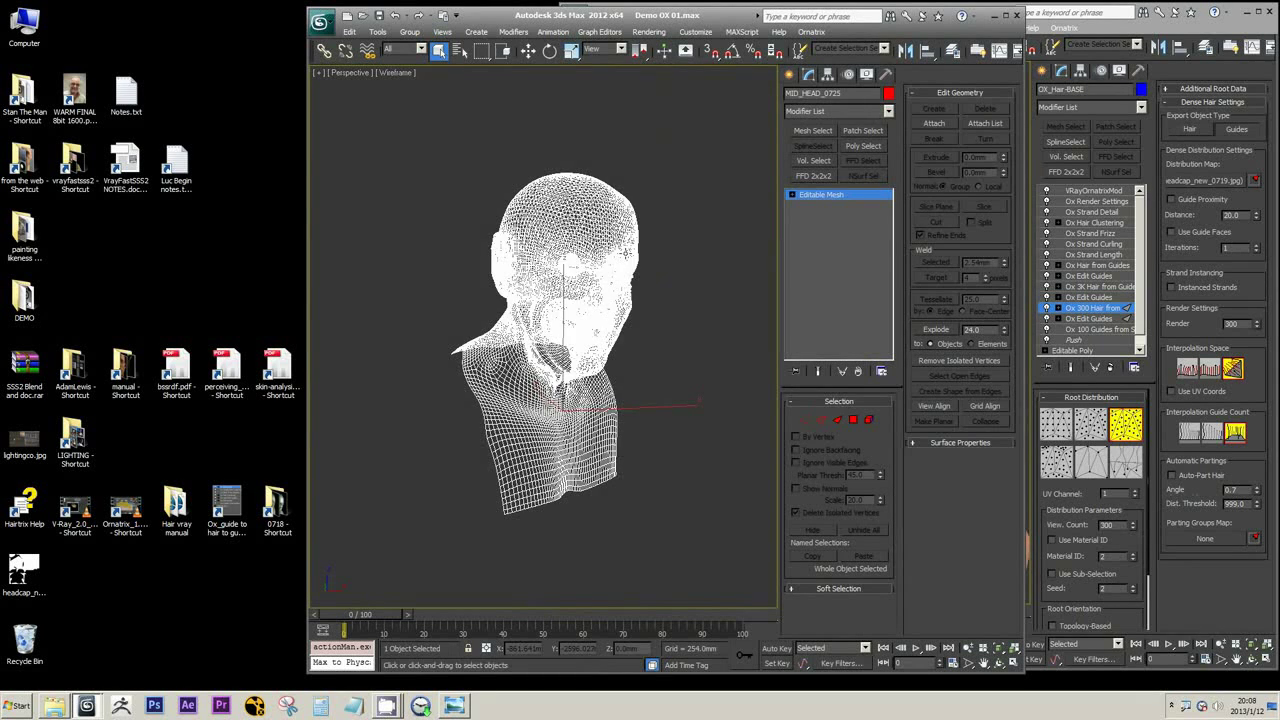
key("F3")
key("F4")
scroll(656, 265, "up", 3)
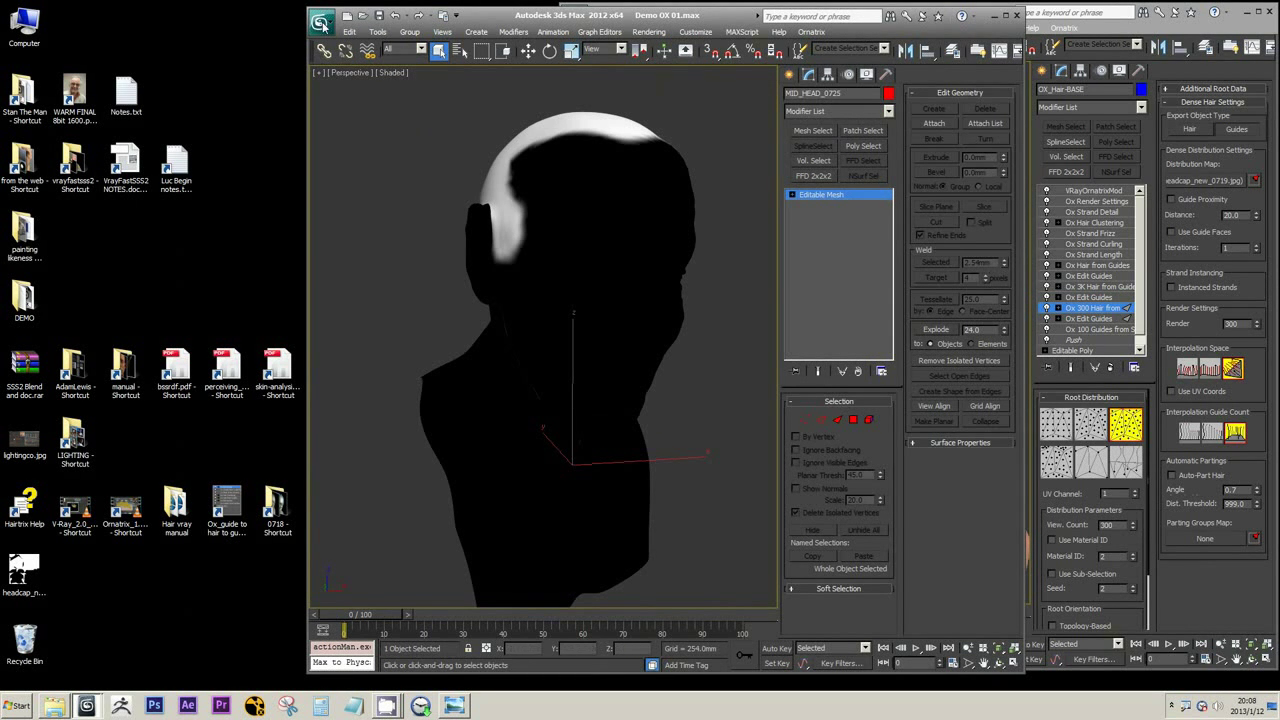
left_click(888, 111)
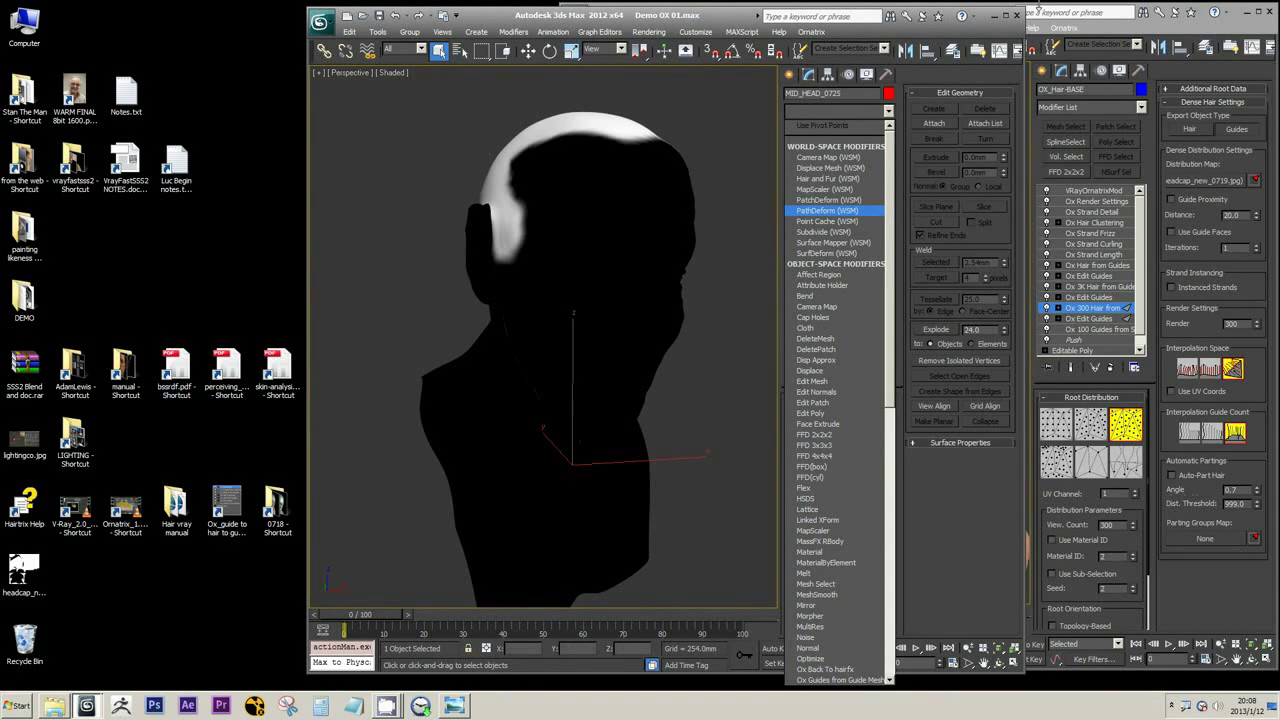
left_click(1153, 22)
left_click(513, 14)
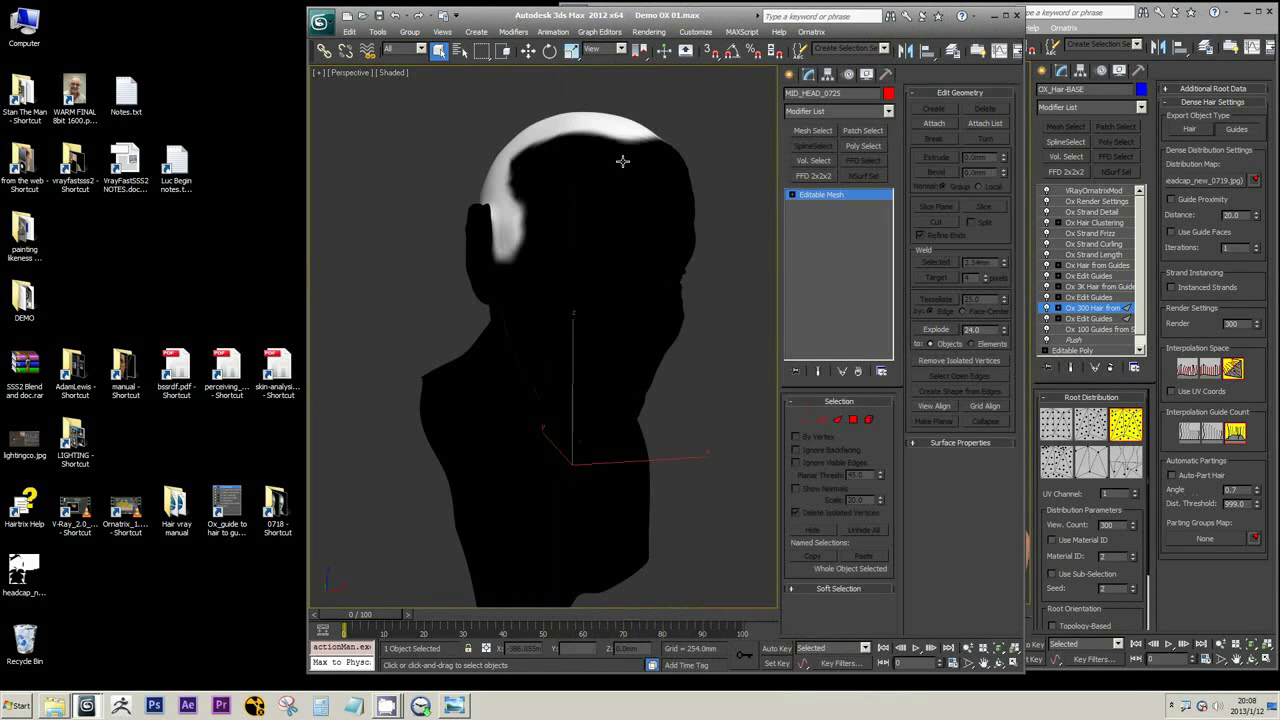
middle_click_drag(666, 232, 656, 224)
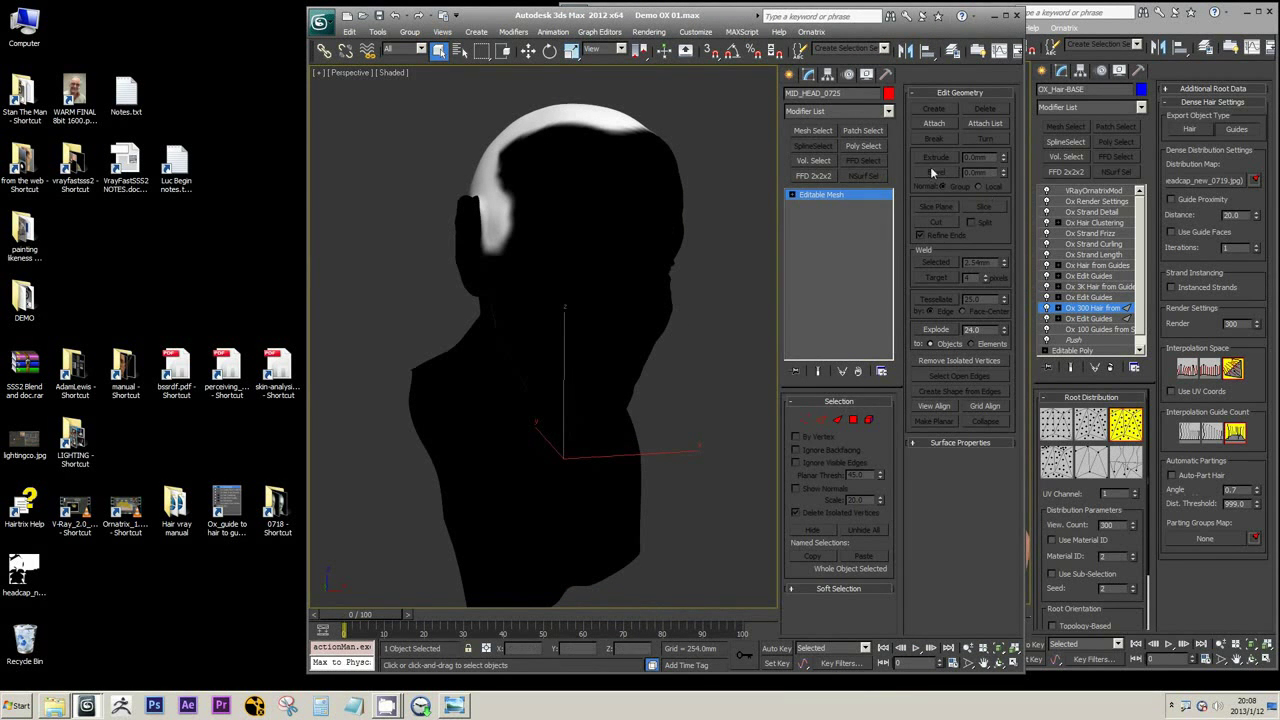
- Add a Push modifier to the MID_HEAD_0725 mesh
left_click(888, 111)
scroll(850, 400, "down", 10)
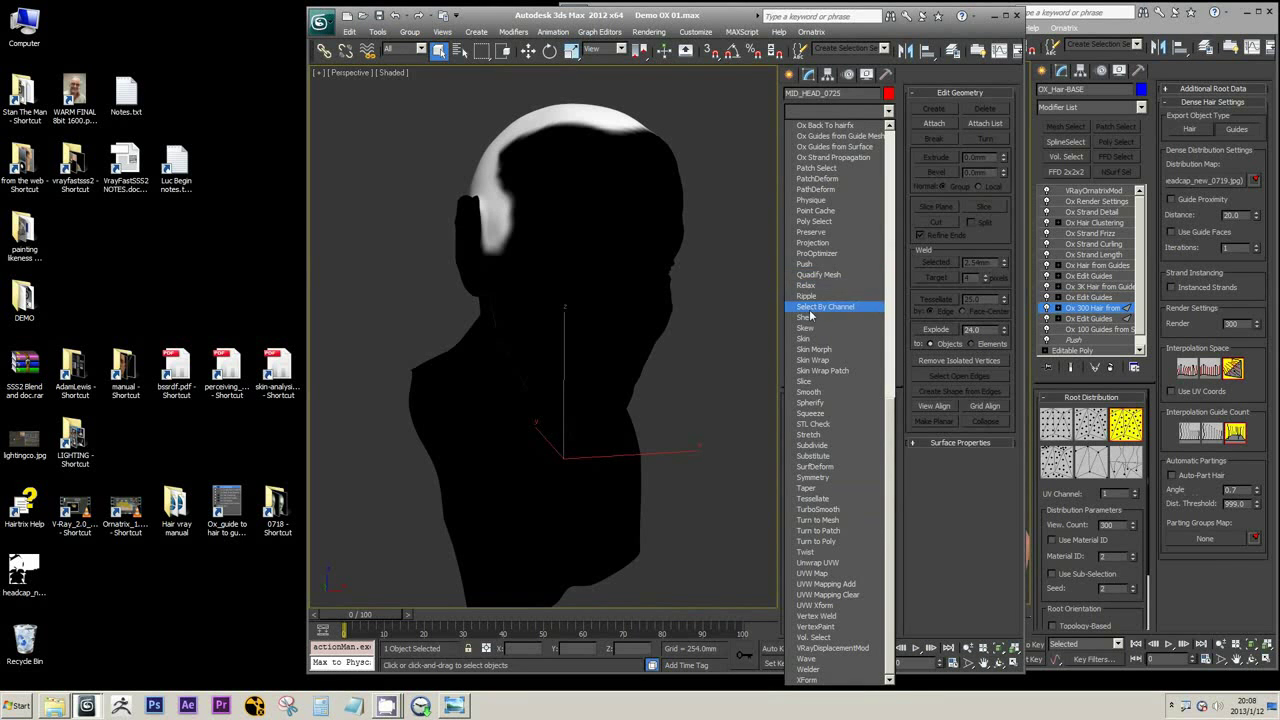
left_click(810, 264)
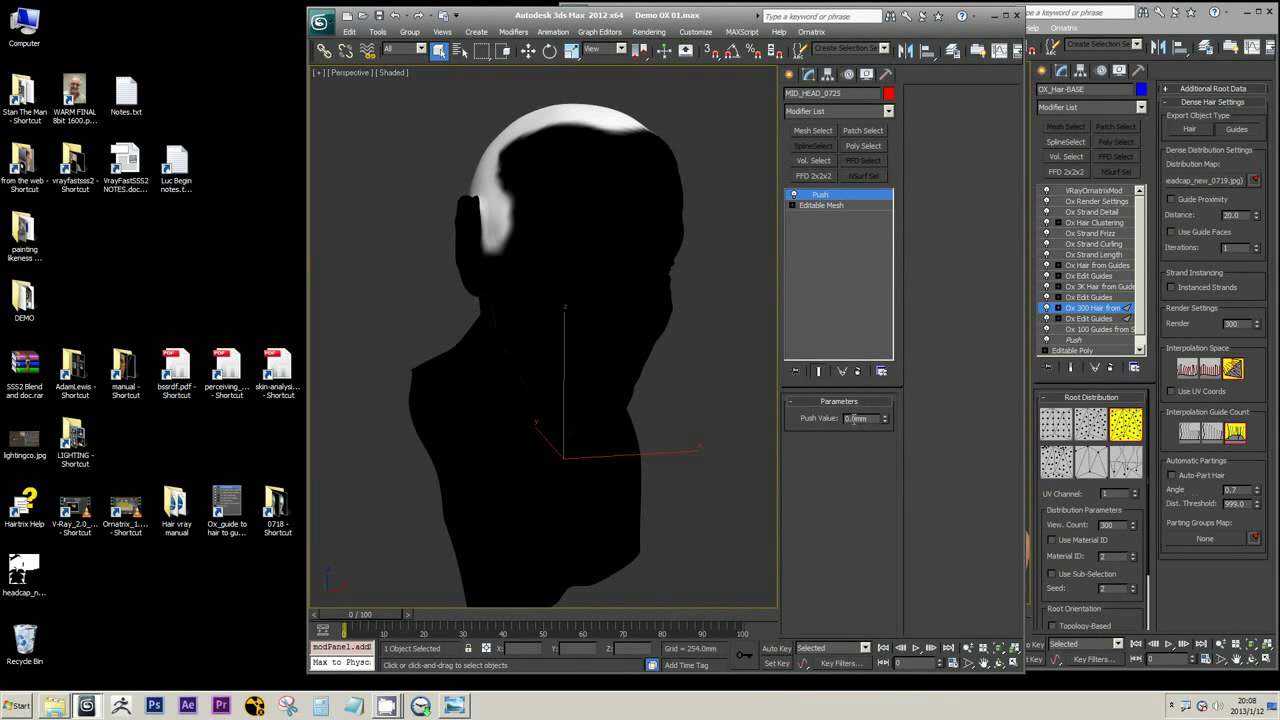
- Try Push Values of 0.001 mm, 0 mm and 0.254 mm on the head mesh
type("0.001")
key("Return")
type("0")
key("Return")
left_click(884, 416)
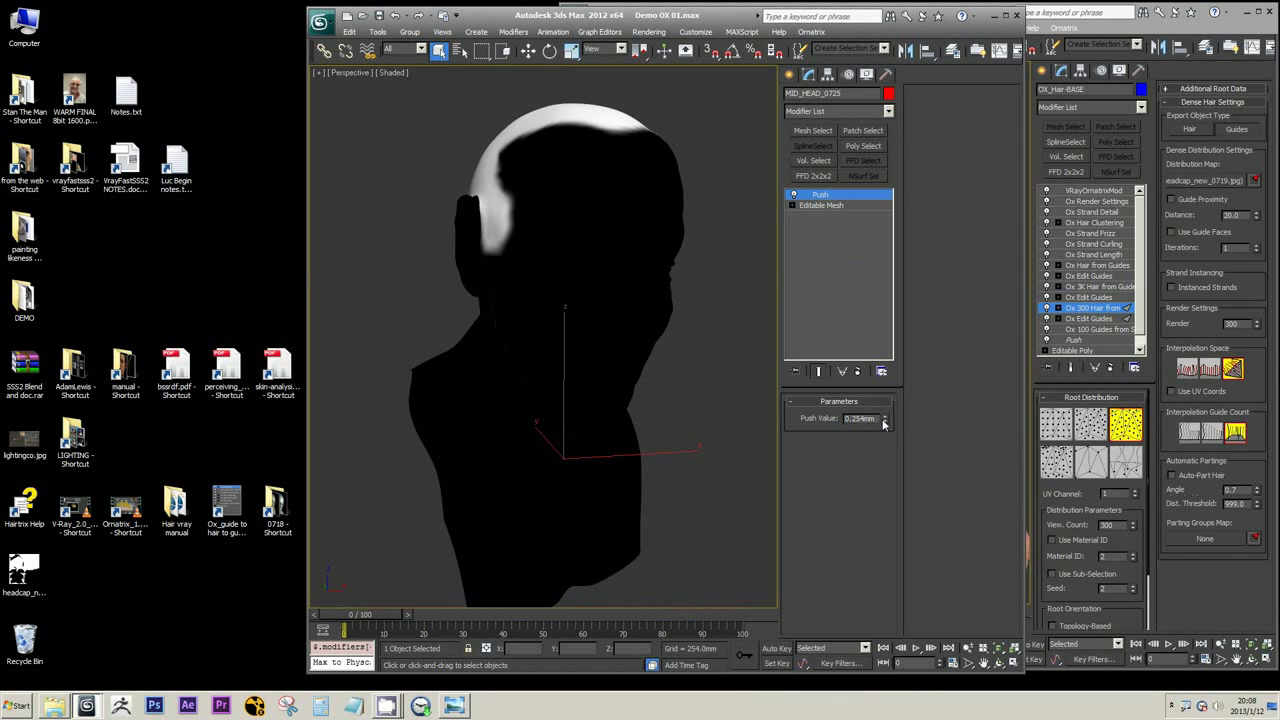
- Set the Push Value of the head mesh to -0.001 mm
type("0")
key("Return")
type("-0.001")
key("Return")
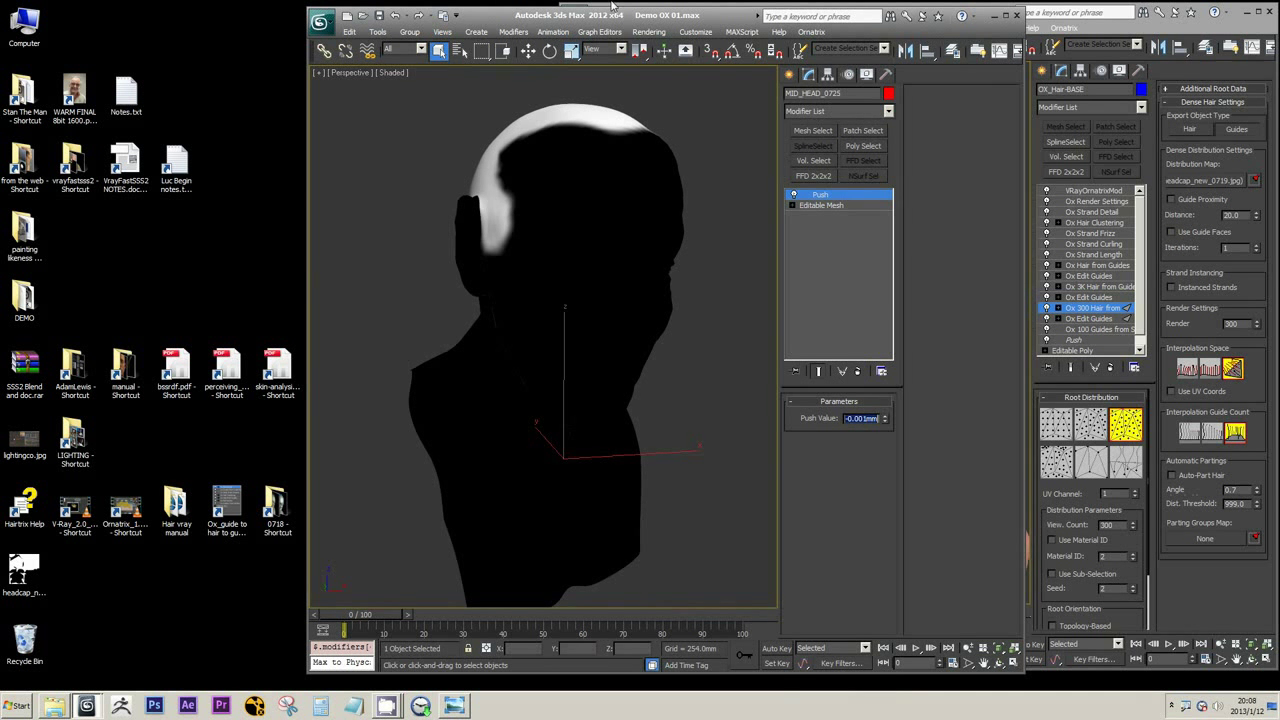
left_click(888, 111)
scroll(891, 250, "down", 10)
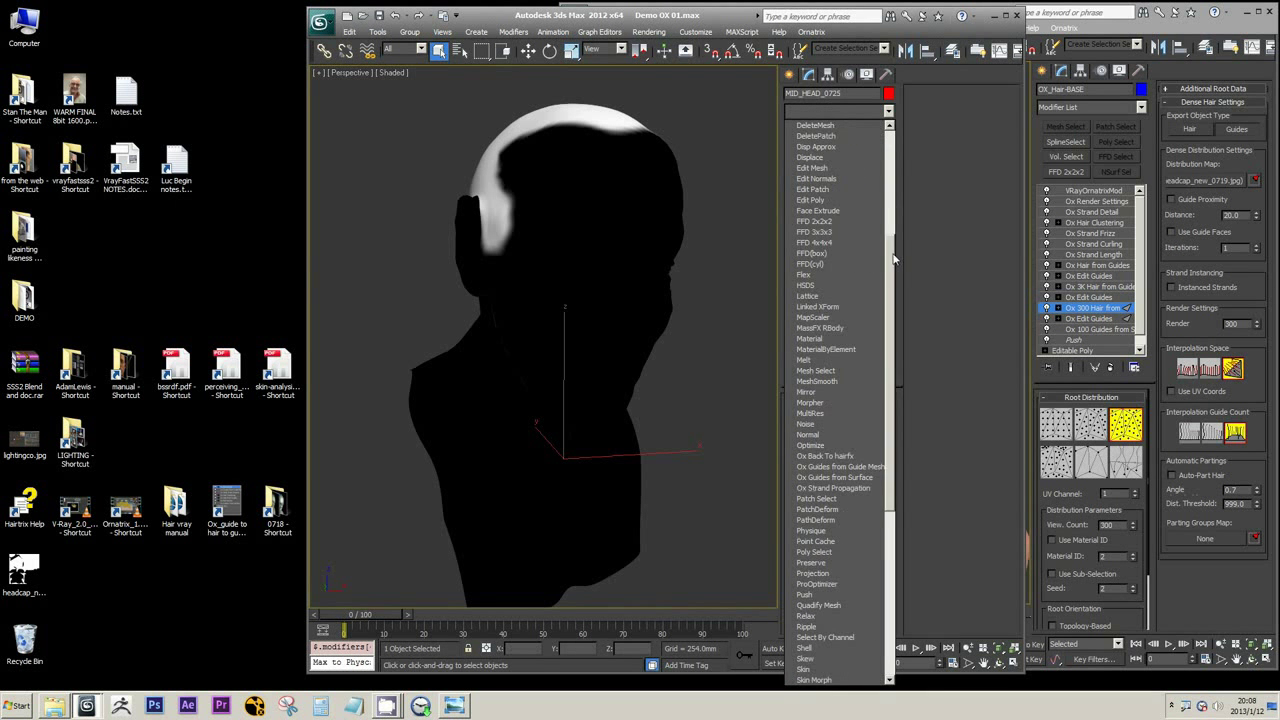
left_click(843, 371)
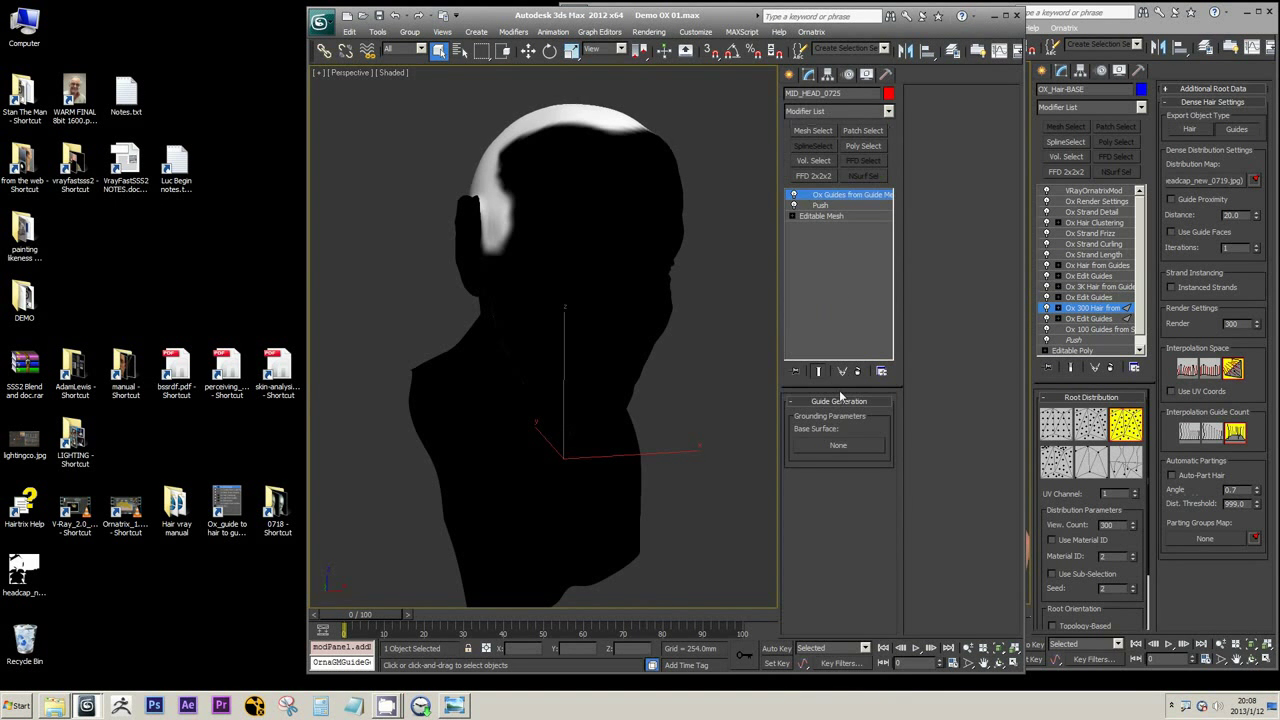
left_click(858, 372)
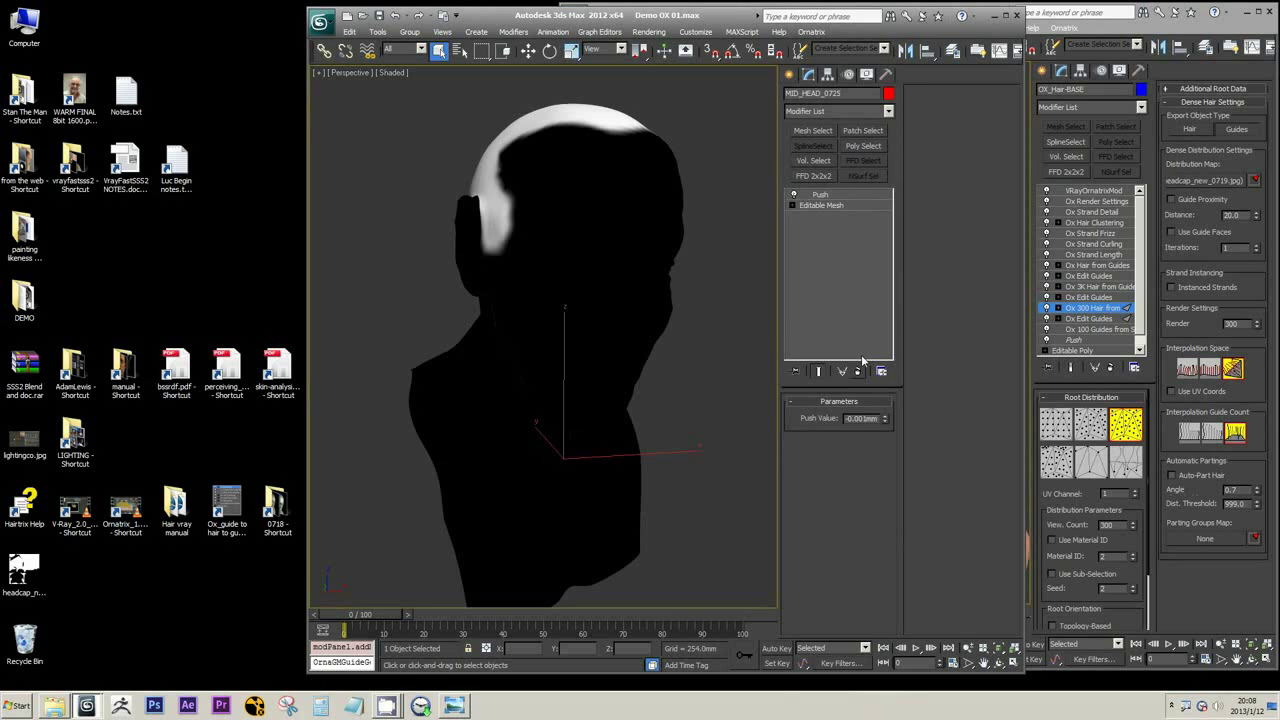
- Add an Ox Guides from Surface modifier to the head with Root Count 100, Randomness 0 and 30 guide points
left_click(891, 114)
scroll(850, 420, "down", 5)
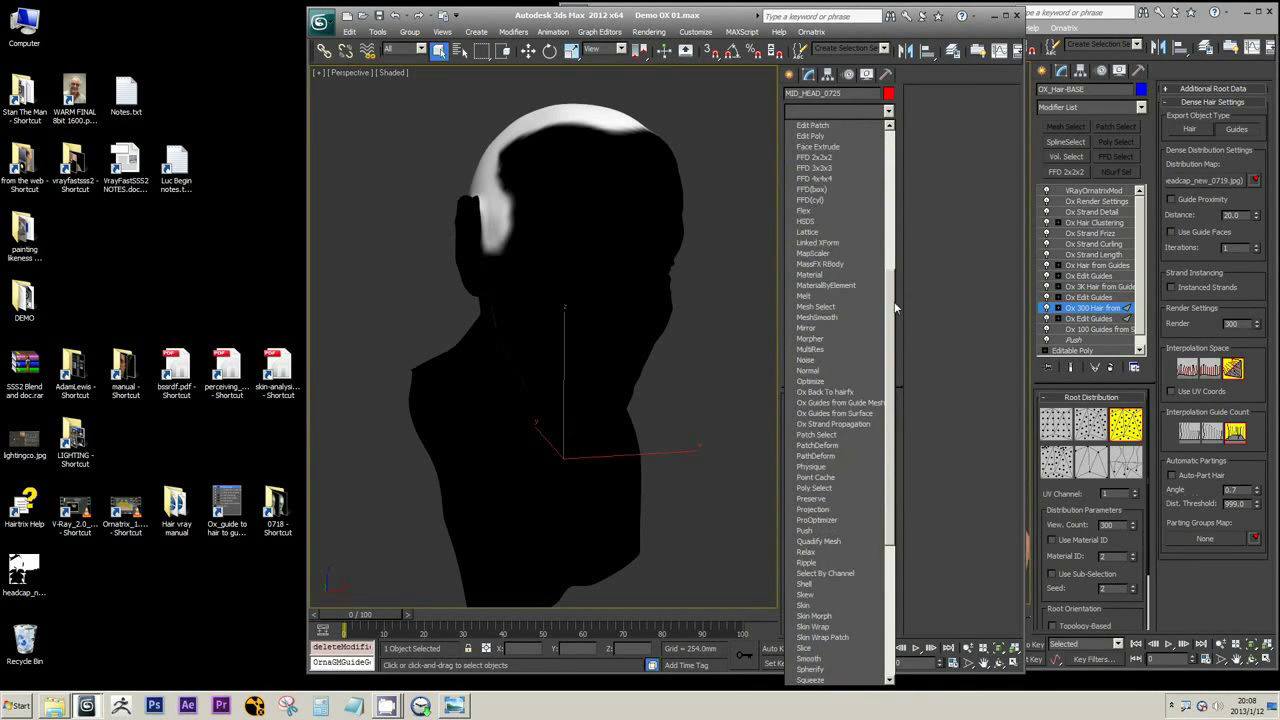
left_click(849, 403)
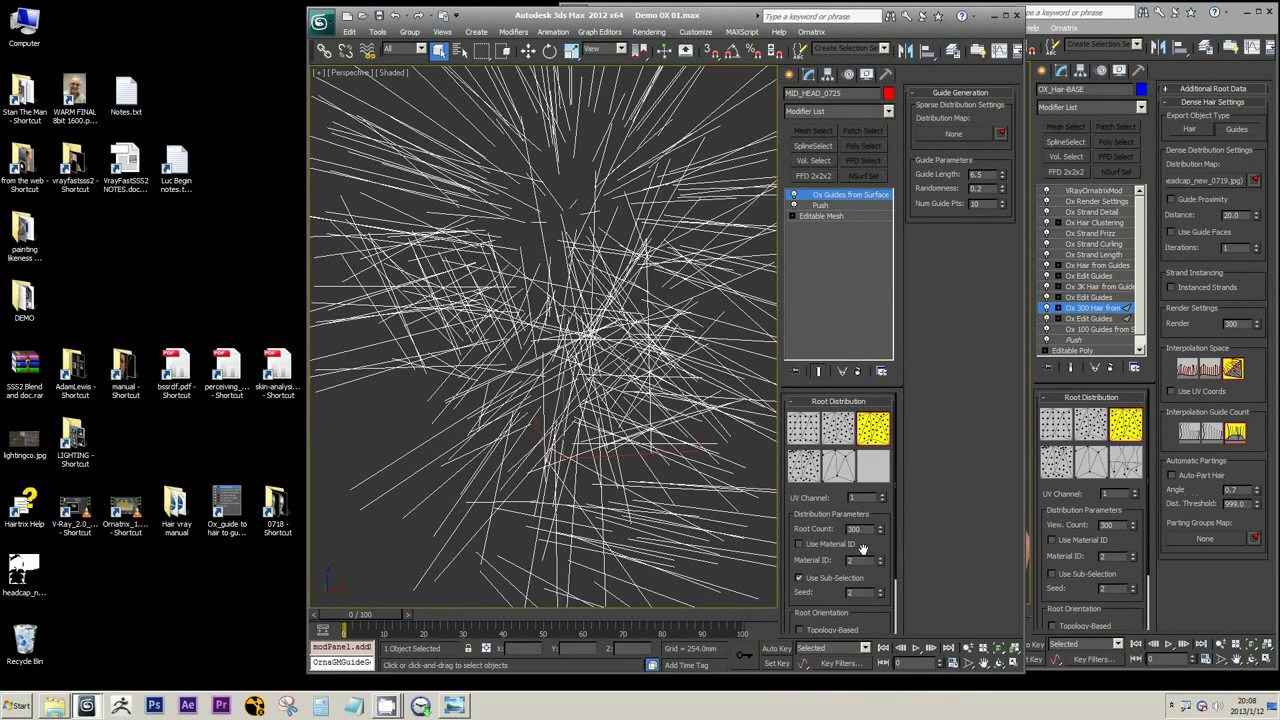
right_click(1003, 189)
left_click_drag(984, 204, 943, 199)
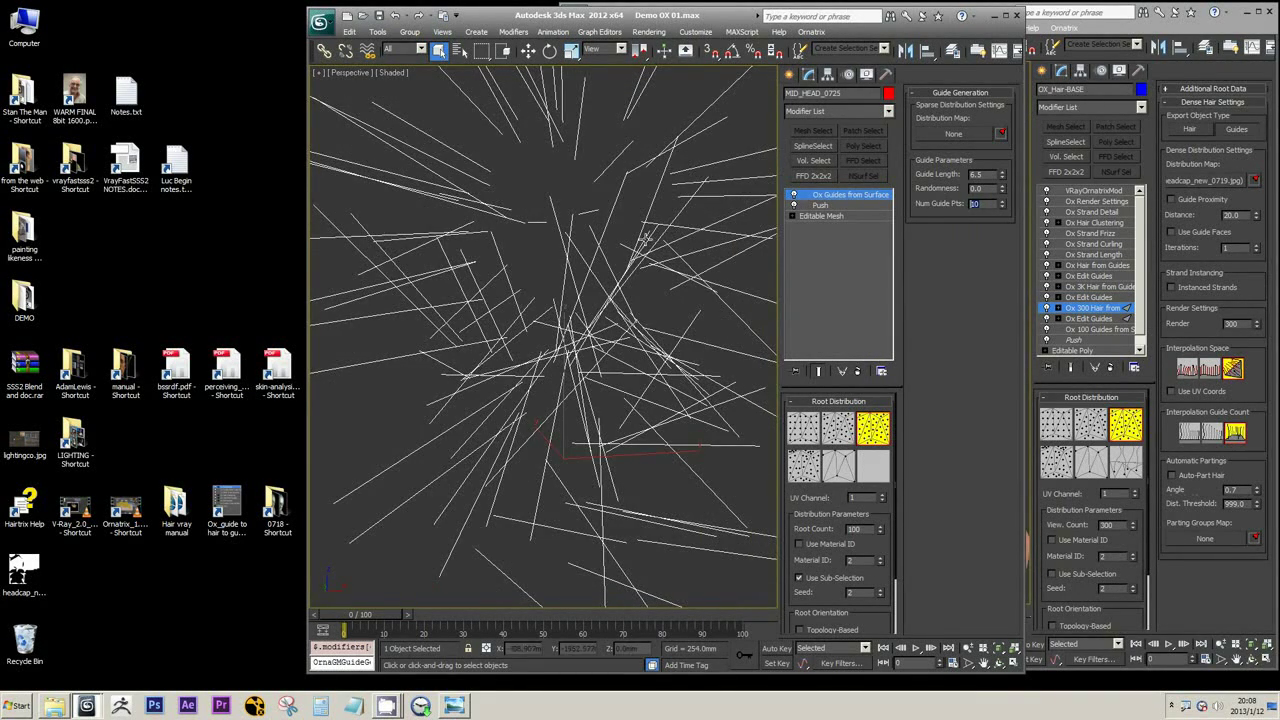
scroll(600, 250, "down", 3)
middle_click_drag(564, 276, 595, 286, "alt")
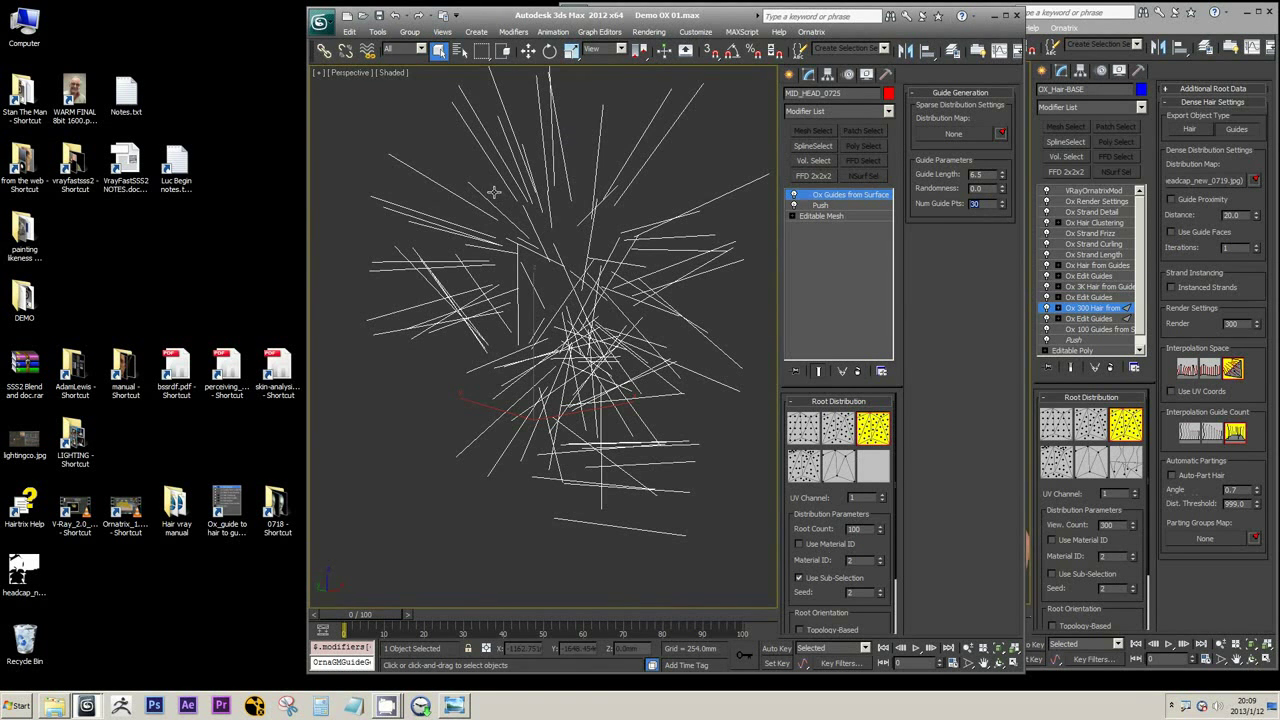
- Open 14 WARM FINAL Fix_04d_COPY.max from the Stan The Man\Max folder for merging into the demo scene
left_click(320, 21)
mouse_move(362, 203)
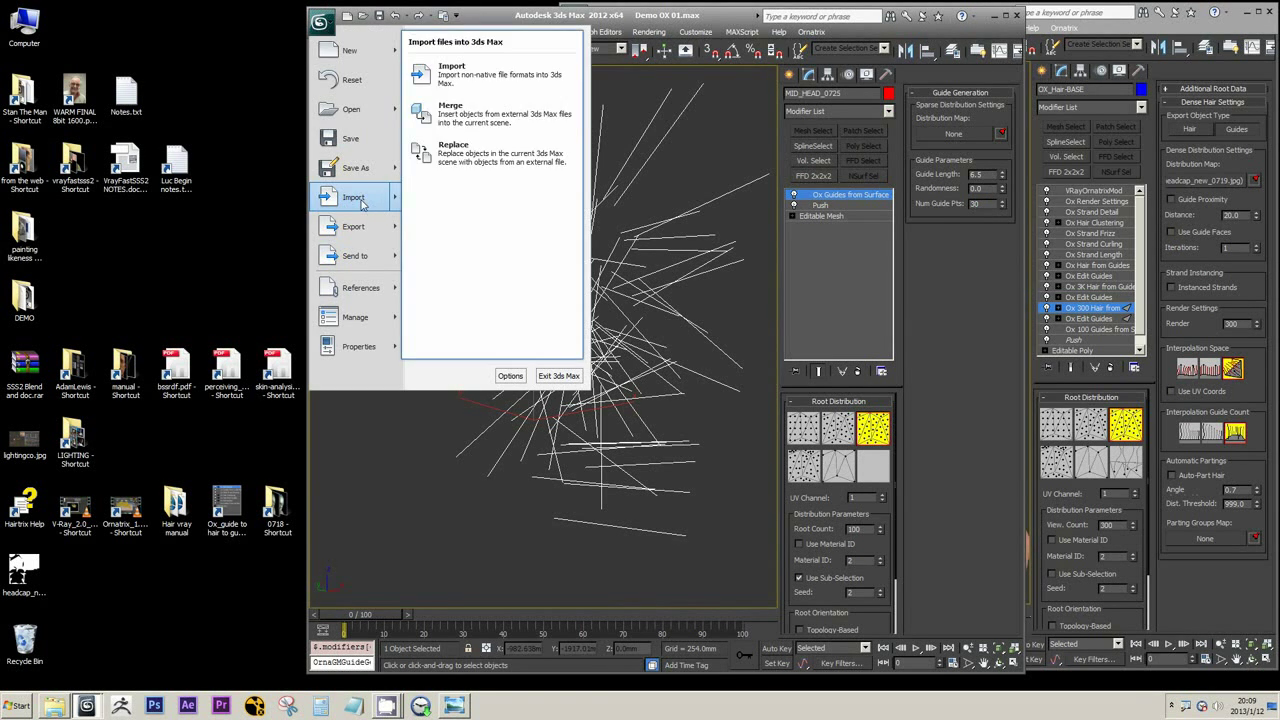
left_click(450, 112)
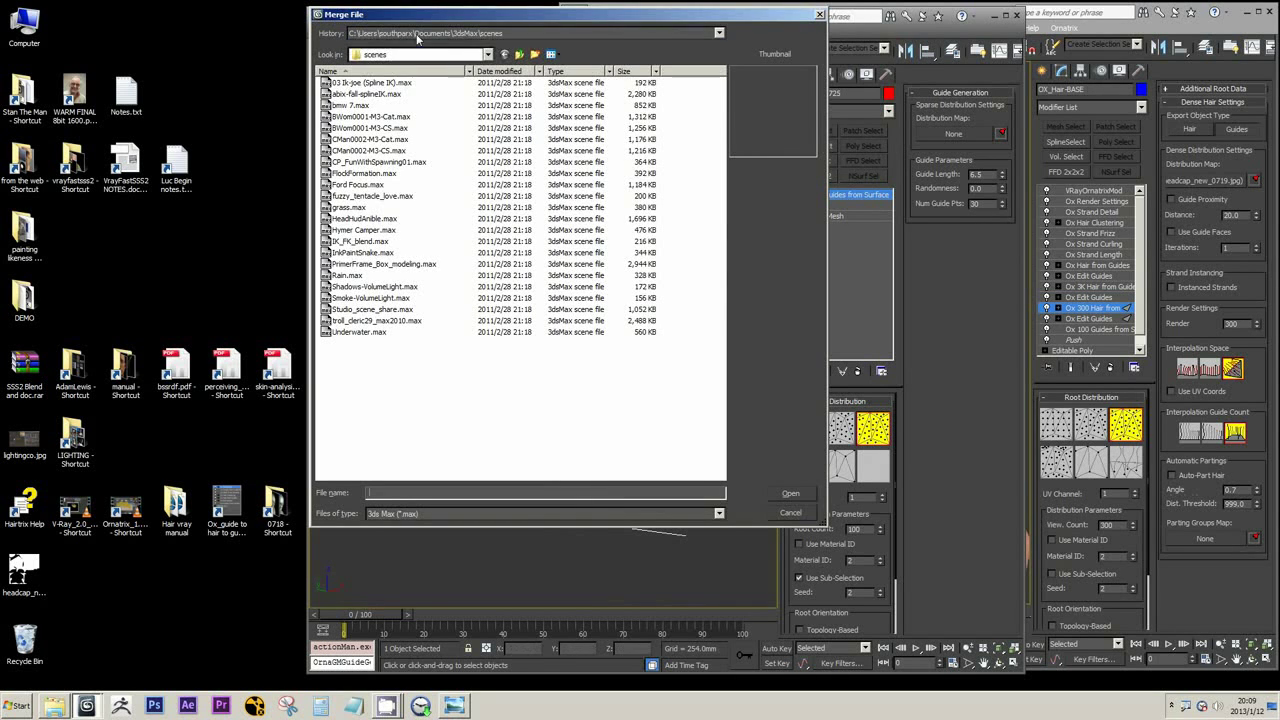
left_click(417, 34)
left_click(417, 46)
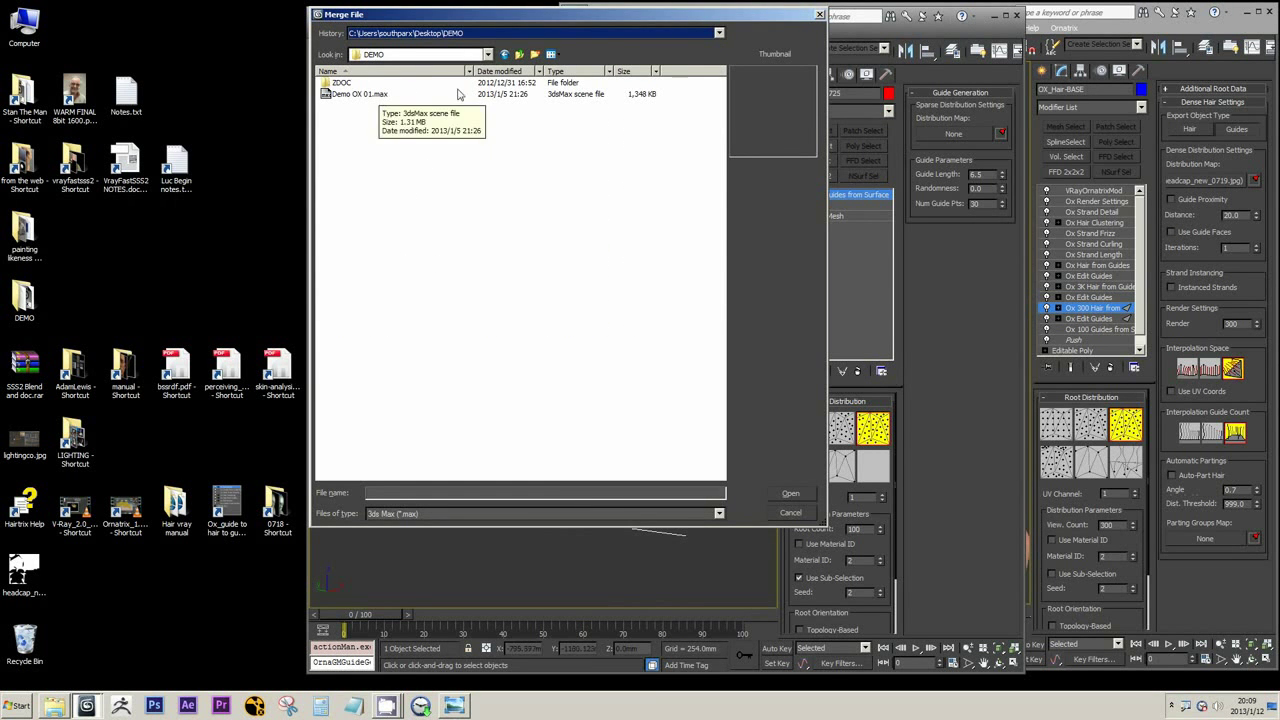
left_click(518, 55)
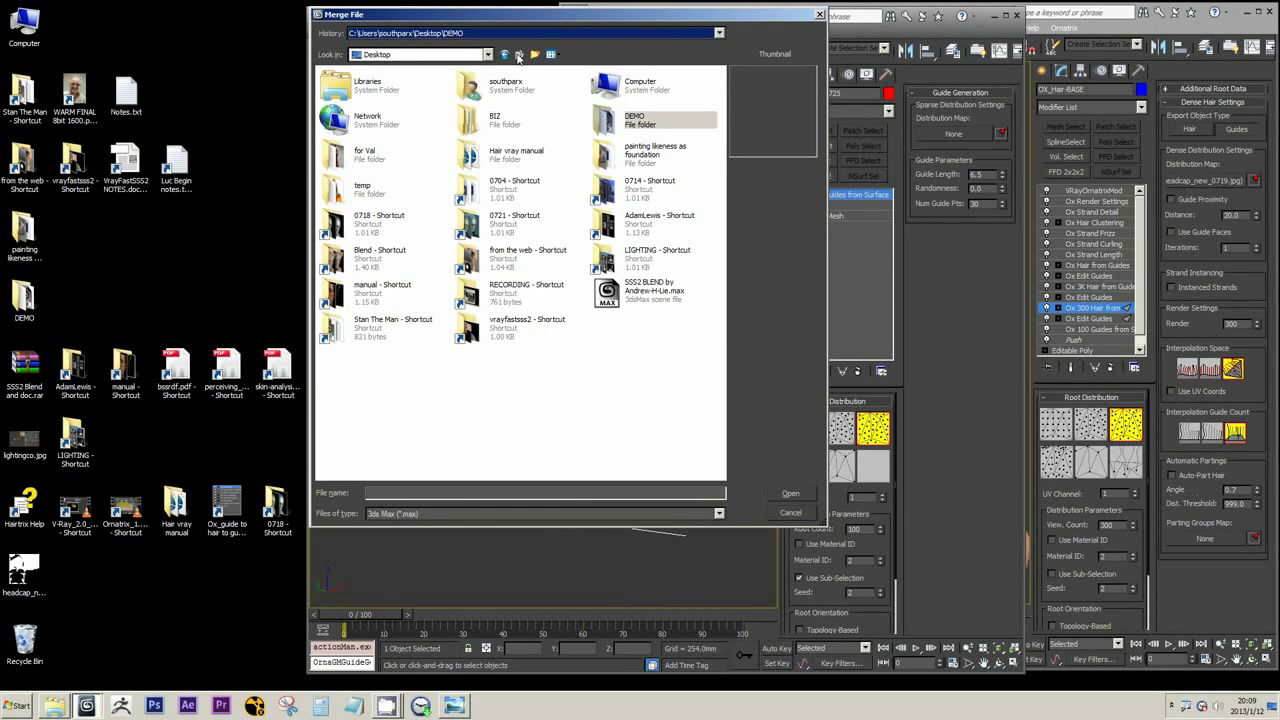
left_click(455, 34)
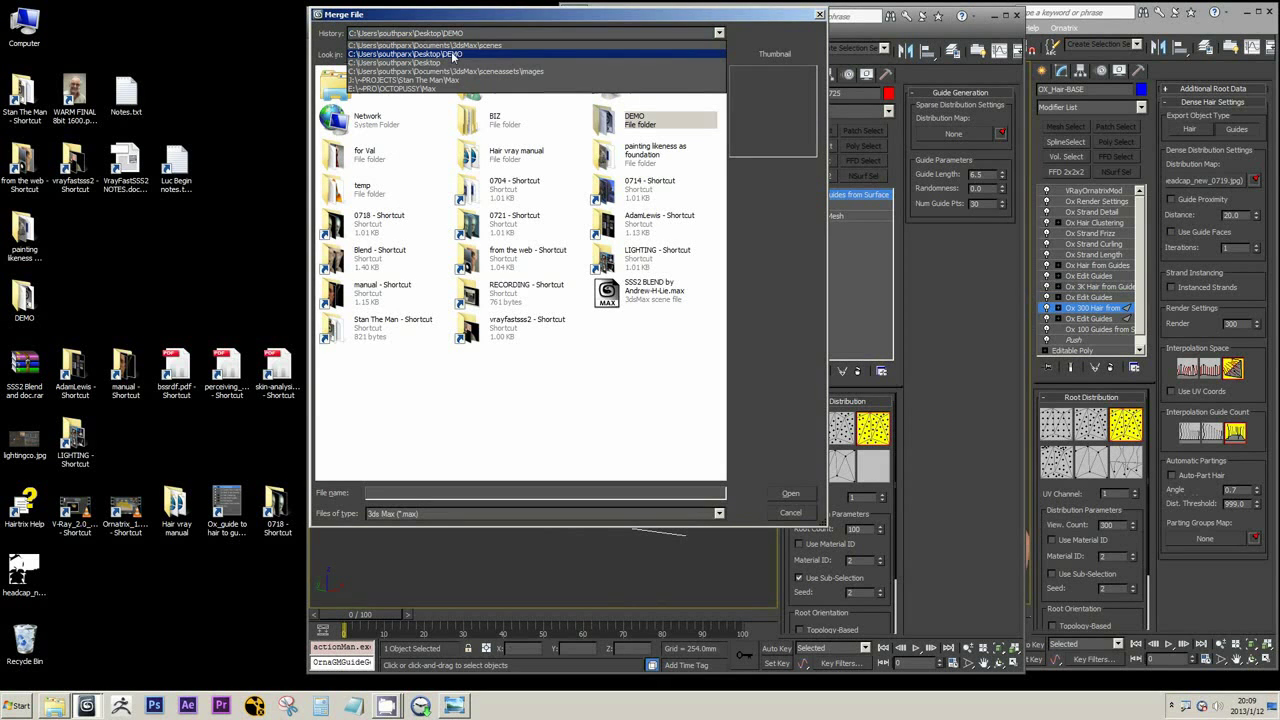
left_click(446, 80)
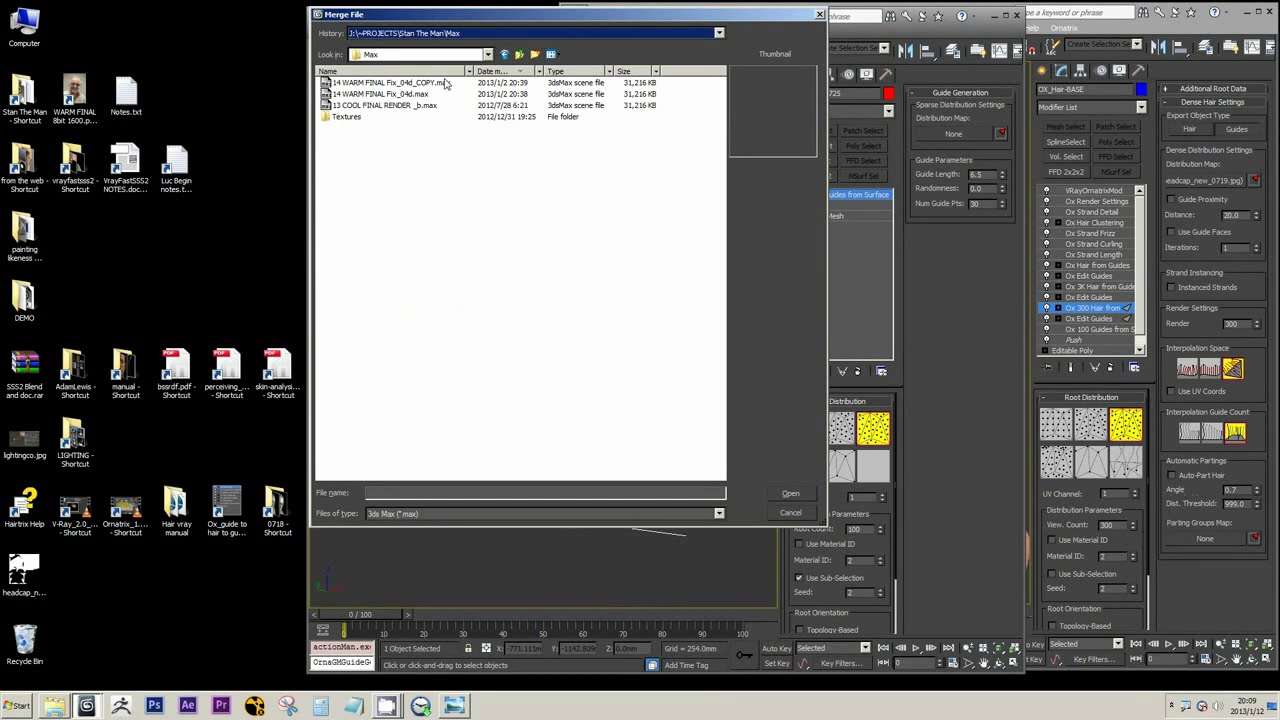
left_click(423, 84)
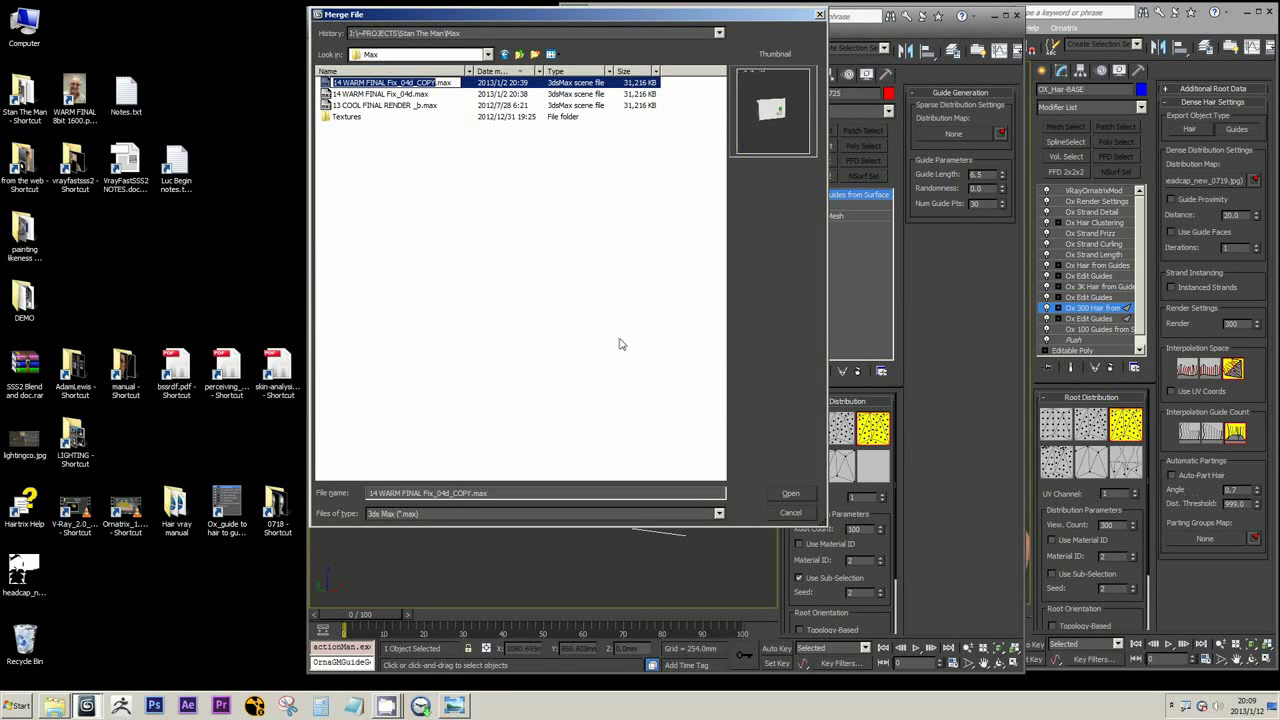
left_click(539, 251)
left_click(410, 83)
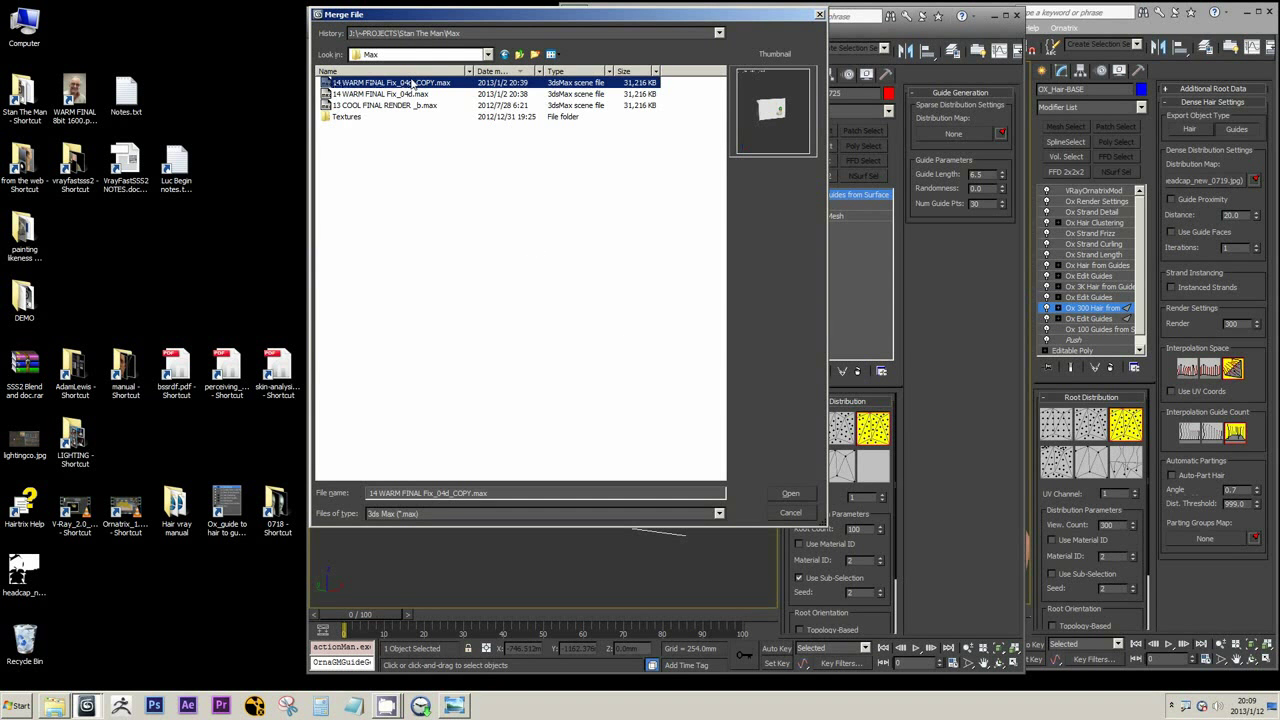
left_click(789, 493)
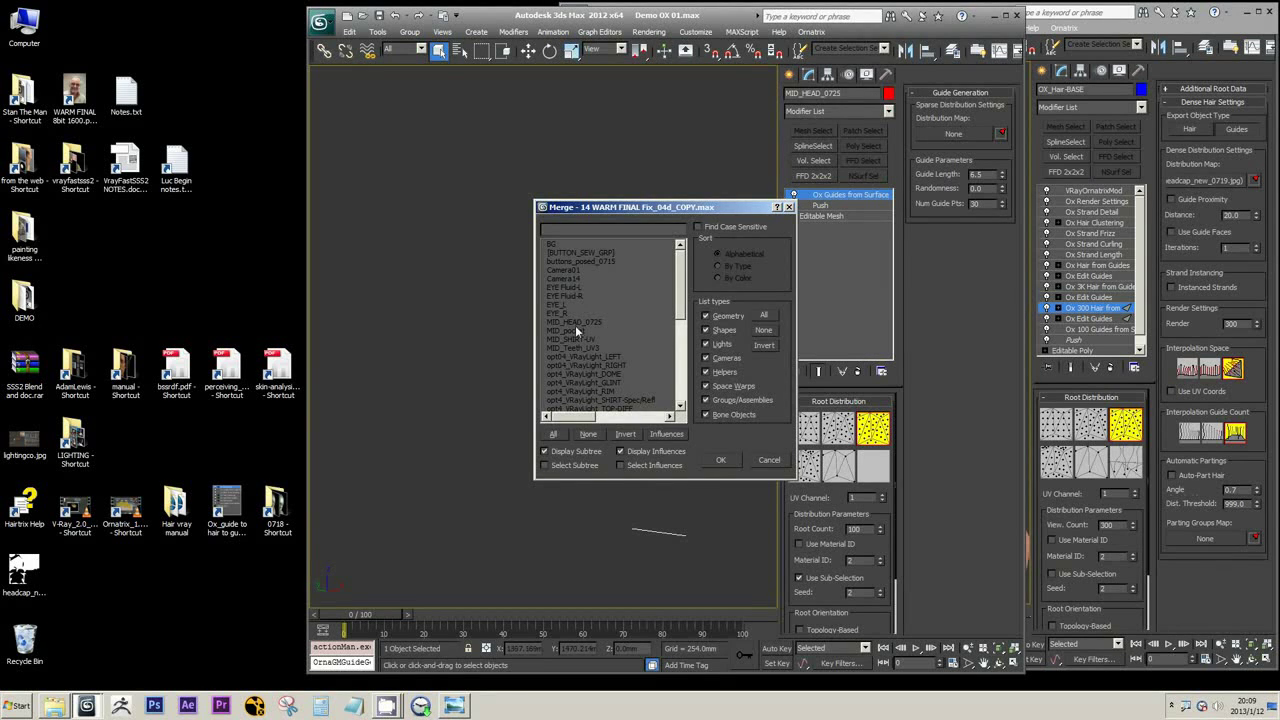
- Merge the MID_HEAD_0725 object into the scene with its duplicate name automatically renamed
left_click(575, 322)
left_click(718, 460)
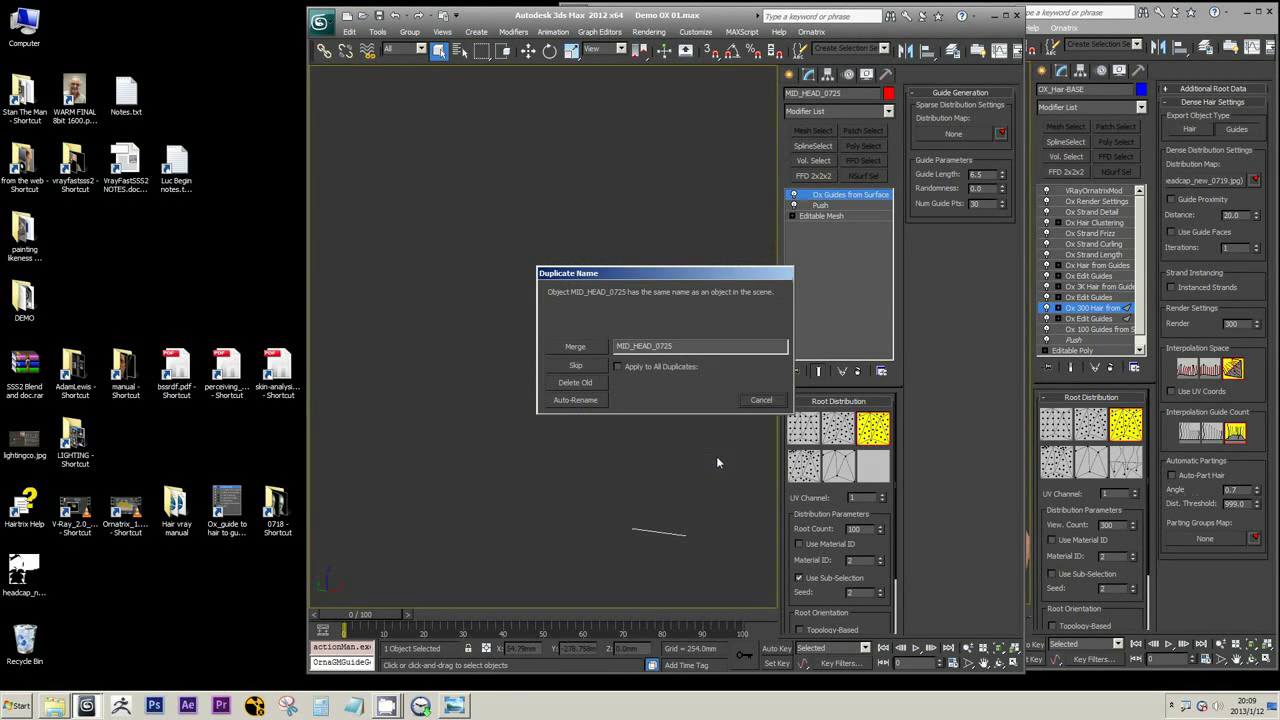
left_click(577, 400)
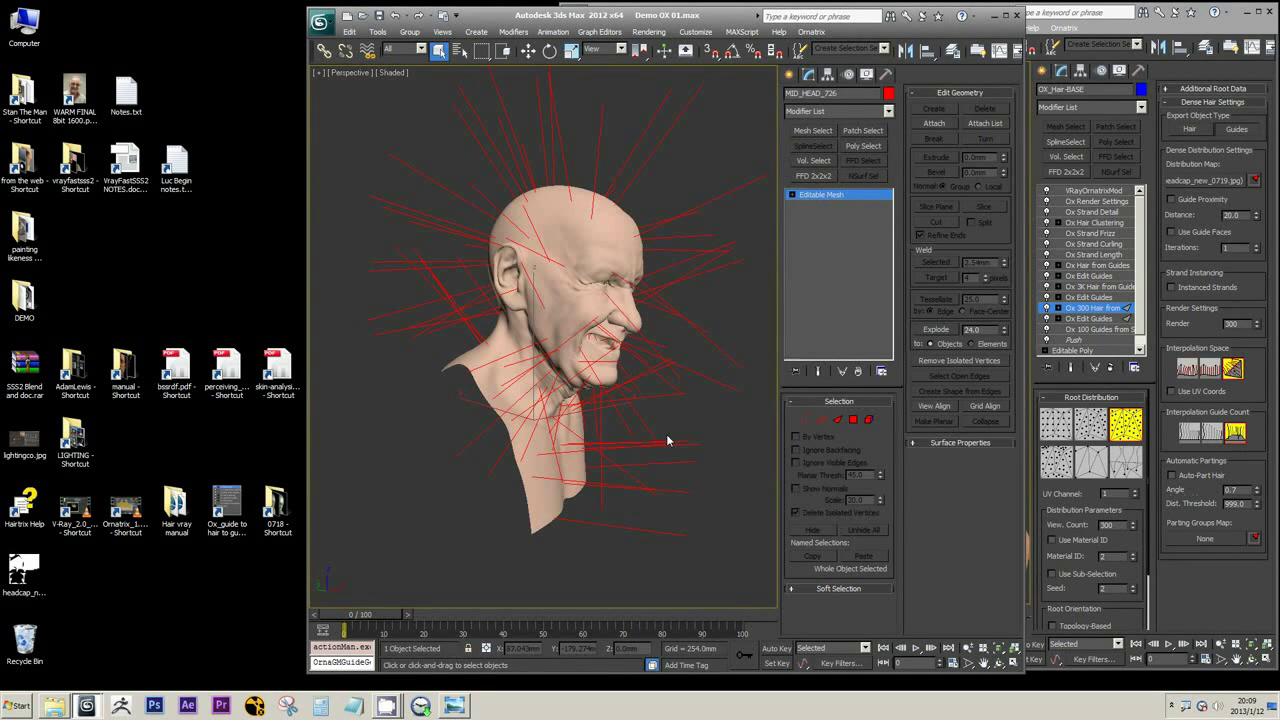
- Accept the object properties of the merged MID_HEAD_726 mesh, freeze it and select the guides object
right_click(675, 288)
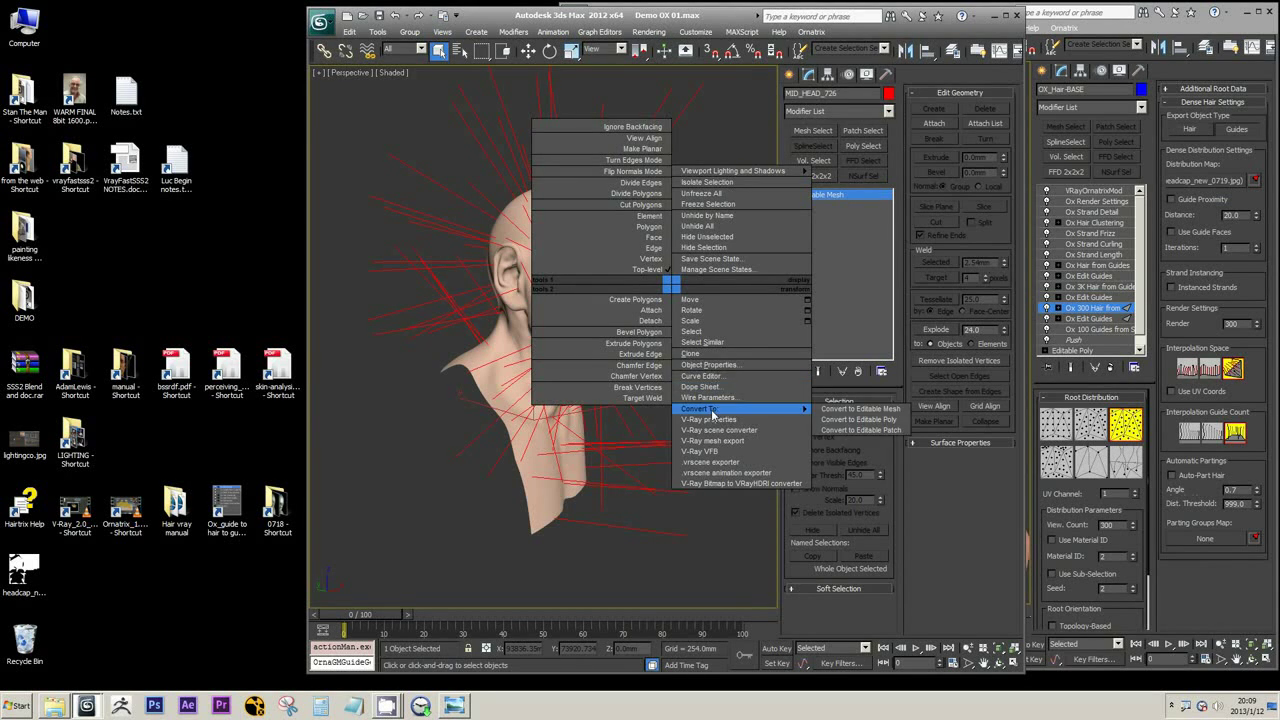
left_click(743, 368)
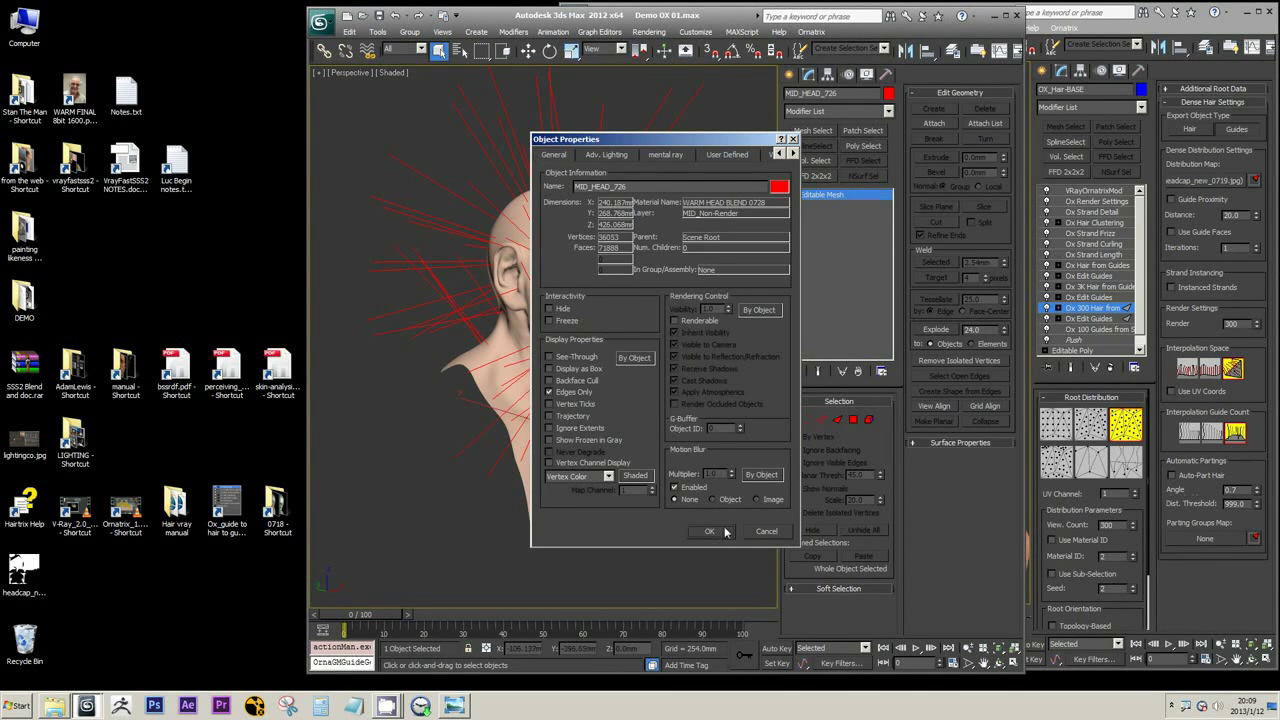
left_click(709, 532)
right_click(602, 477)
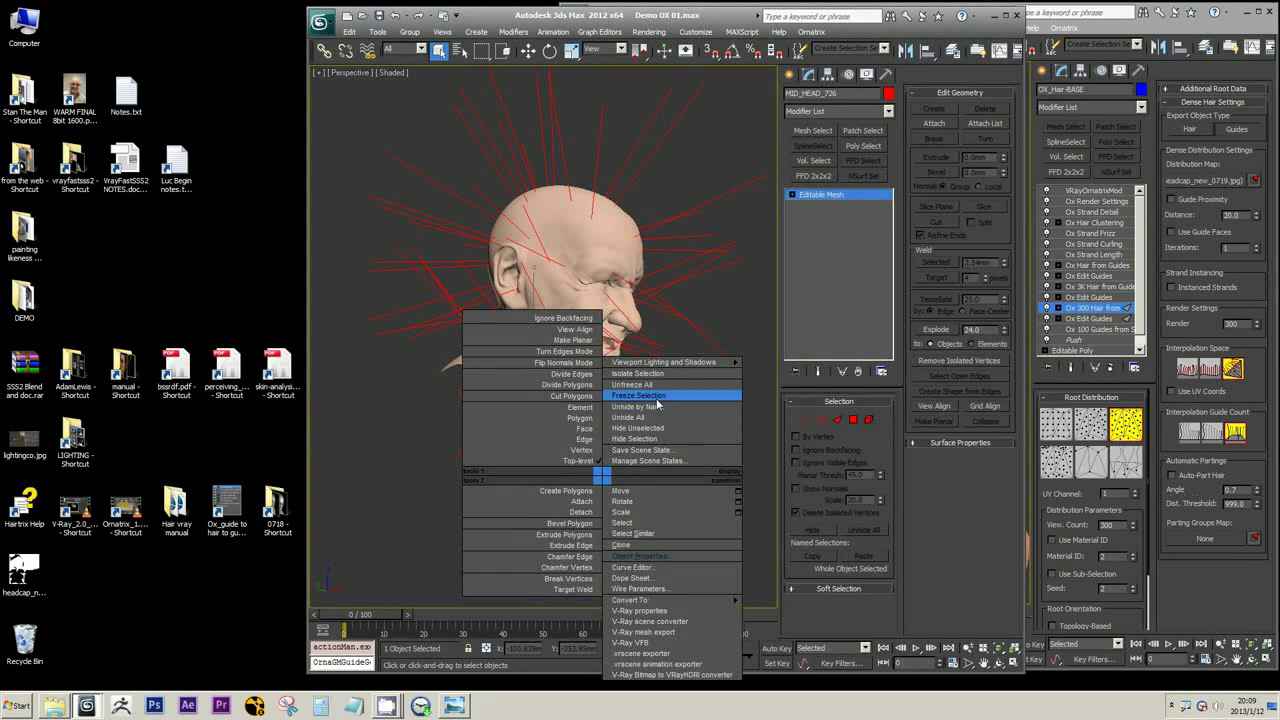
left_click(638, 395)
left_click(684, 218)
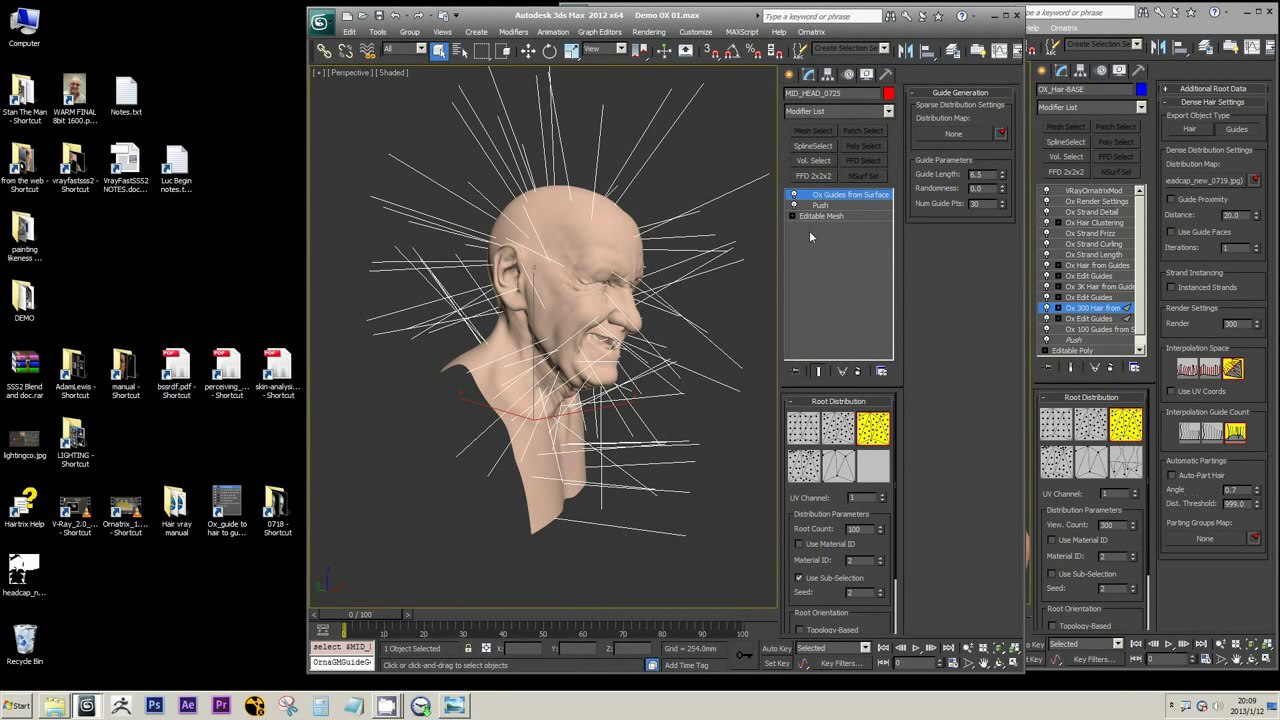
- Load headcap_new_0719.jpg from the Desktop as the guides' Distribution Map bitmap, with gamma overridden to 1.0
left_click(940, 136)
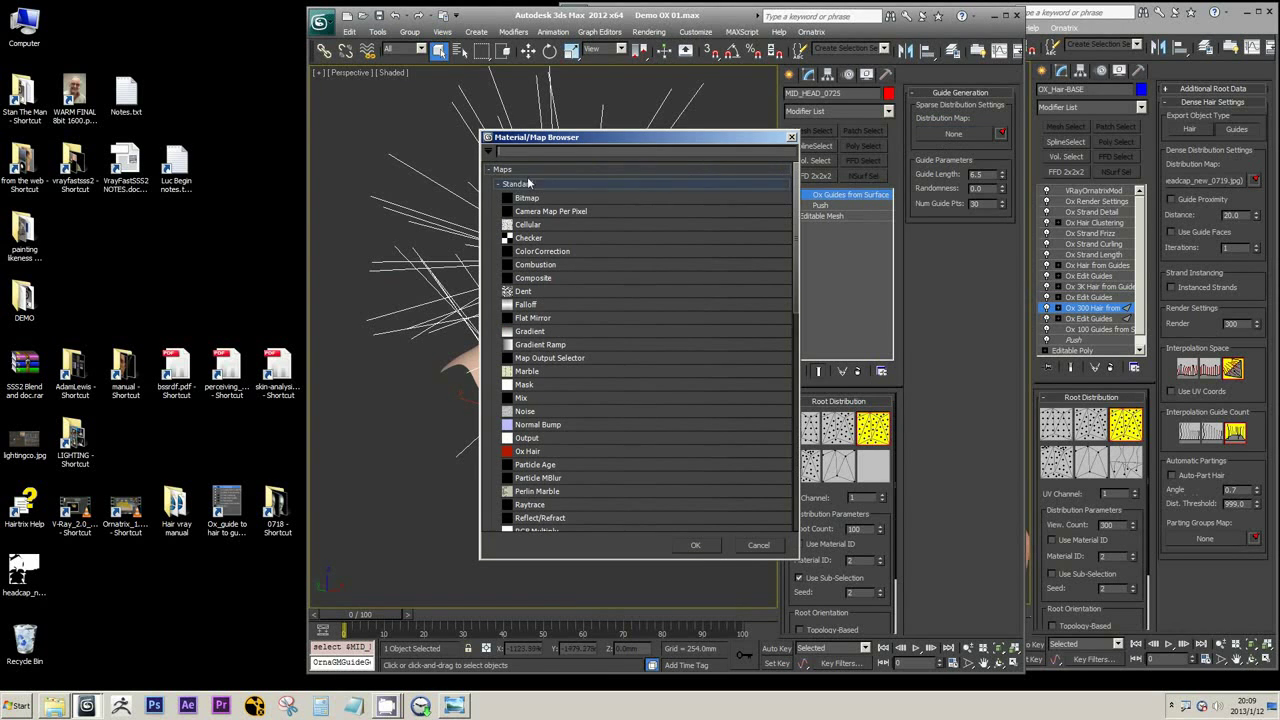
left_click(524, 197)
double_click(524, 197)
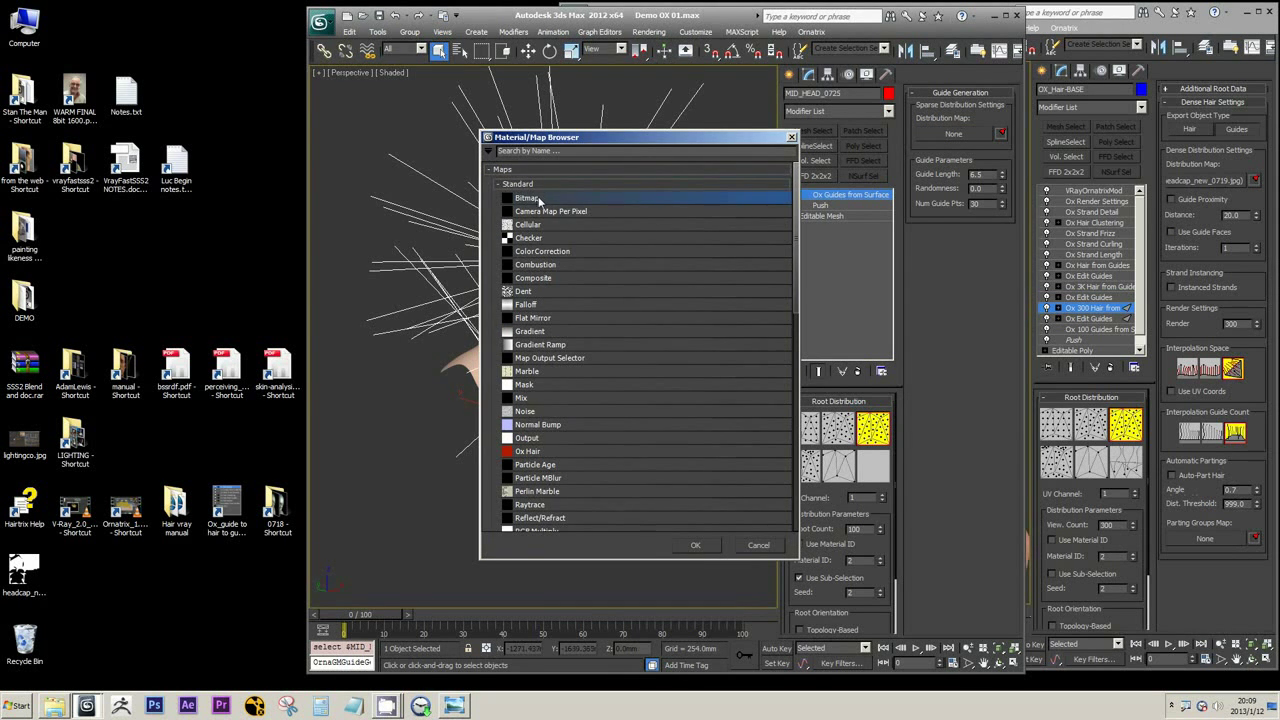
left_click(430, 54)
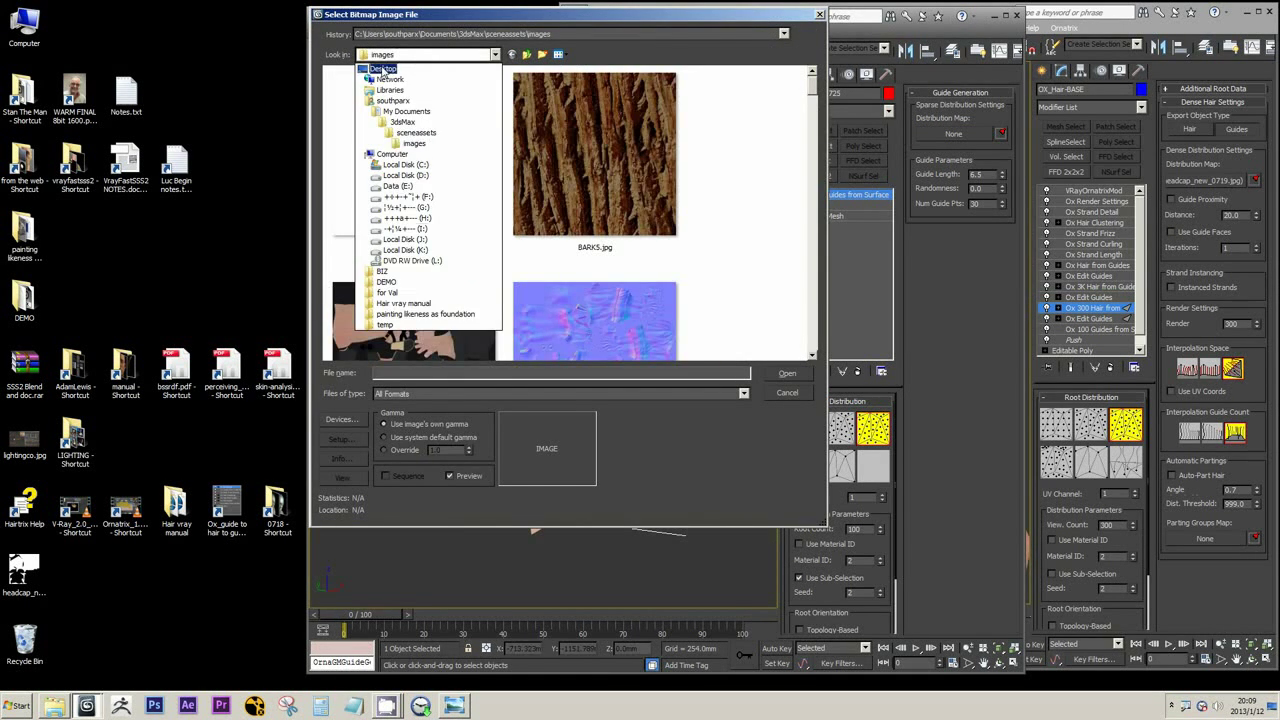
left_click(384, 70)
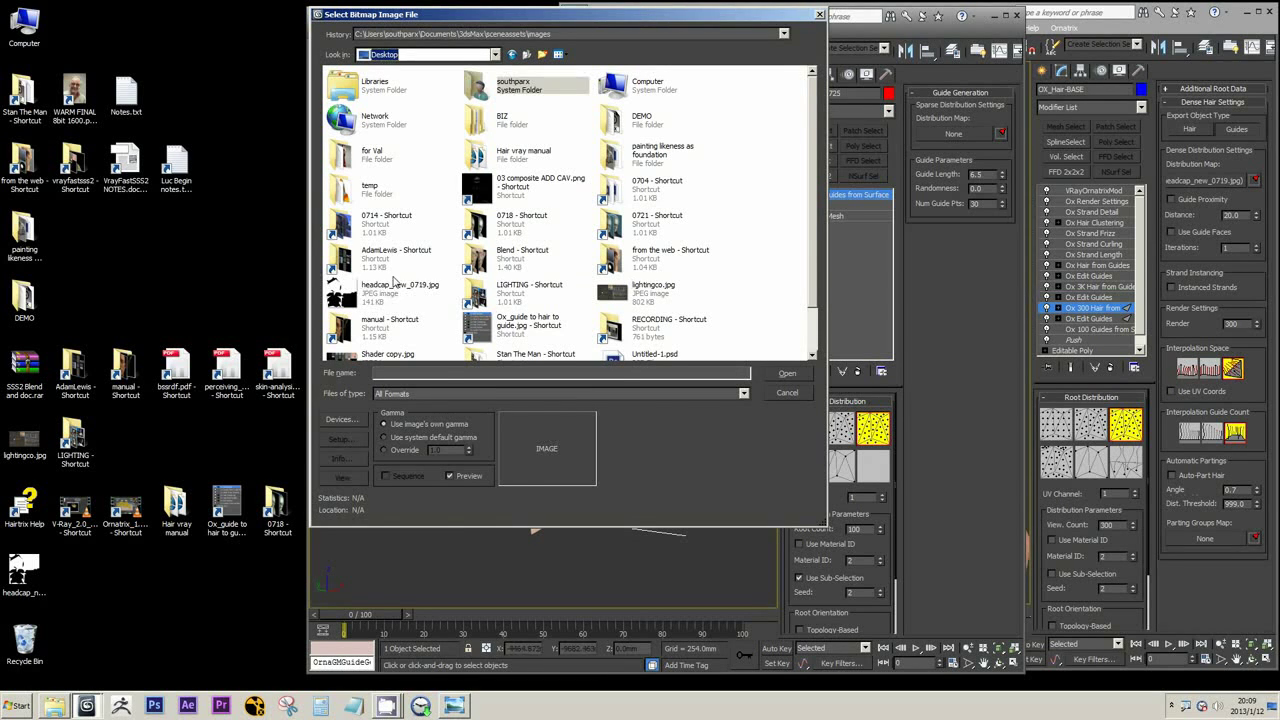
left_click(397, 286)
left_click(405, 450)
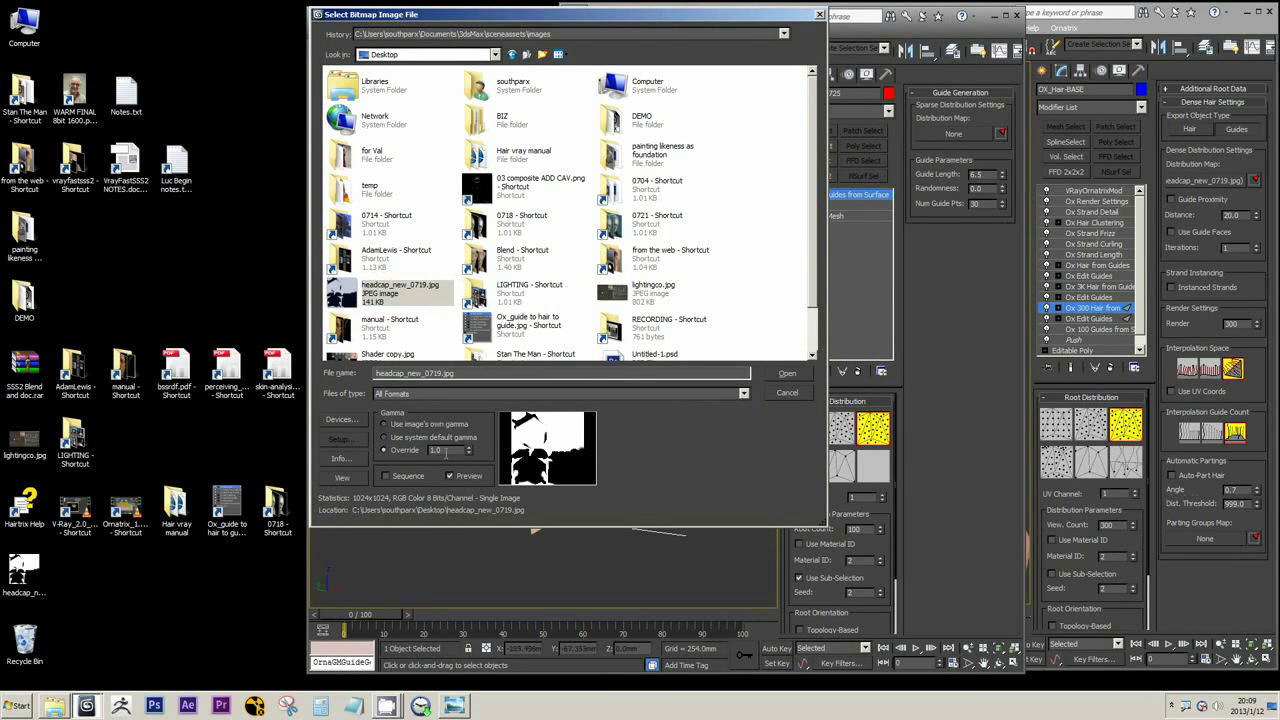
left_click(787, 374)
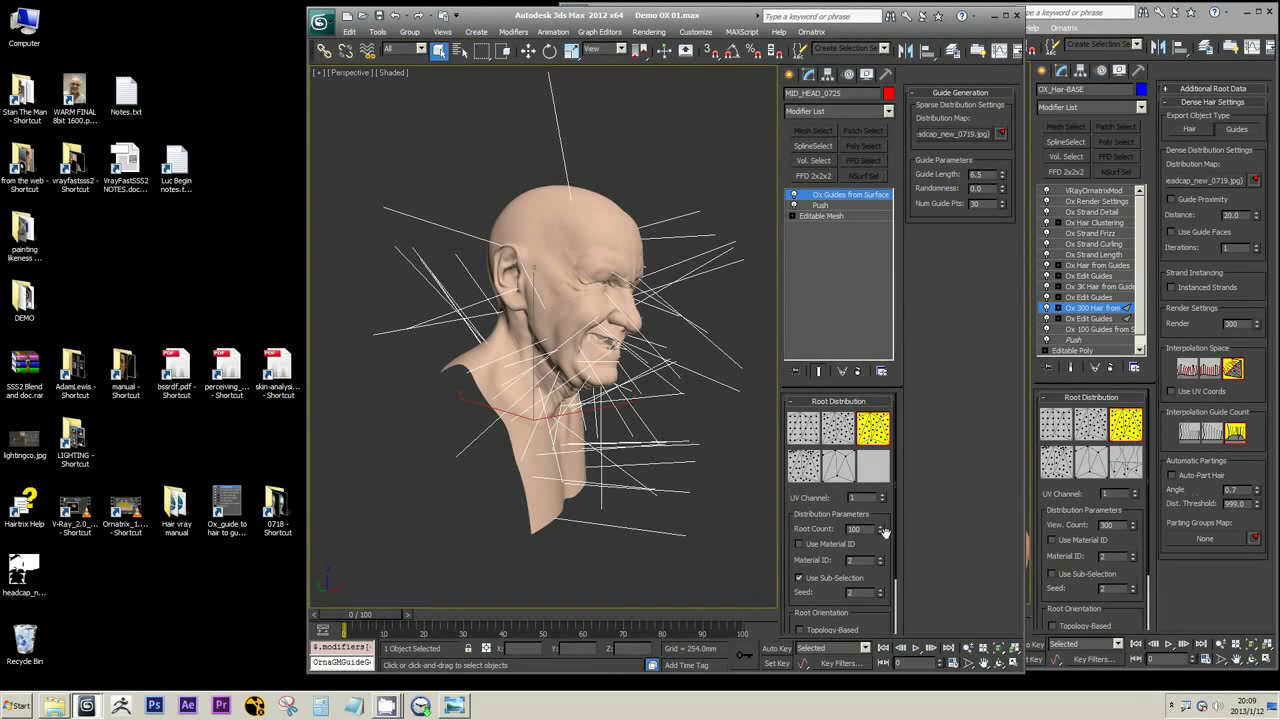
- Try refreshing the guide distribution by nudging the Root Count up and down
left_click(880, 532)
left_click(880, 527)
middle_click_drag(660, 292, 562, 306, "alt")
left_click(848, 197)
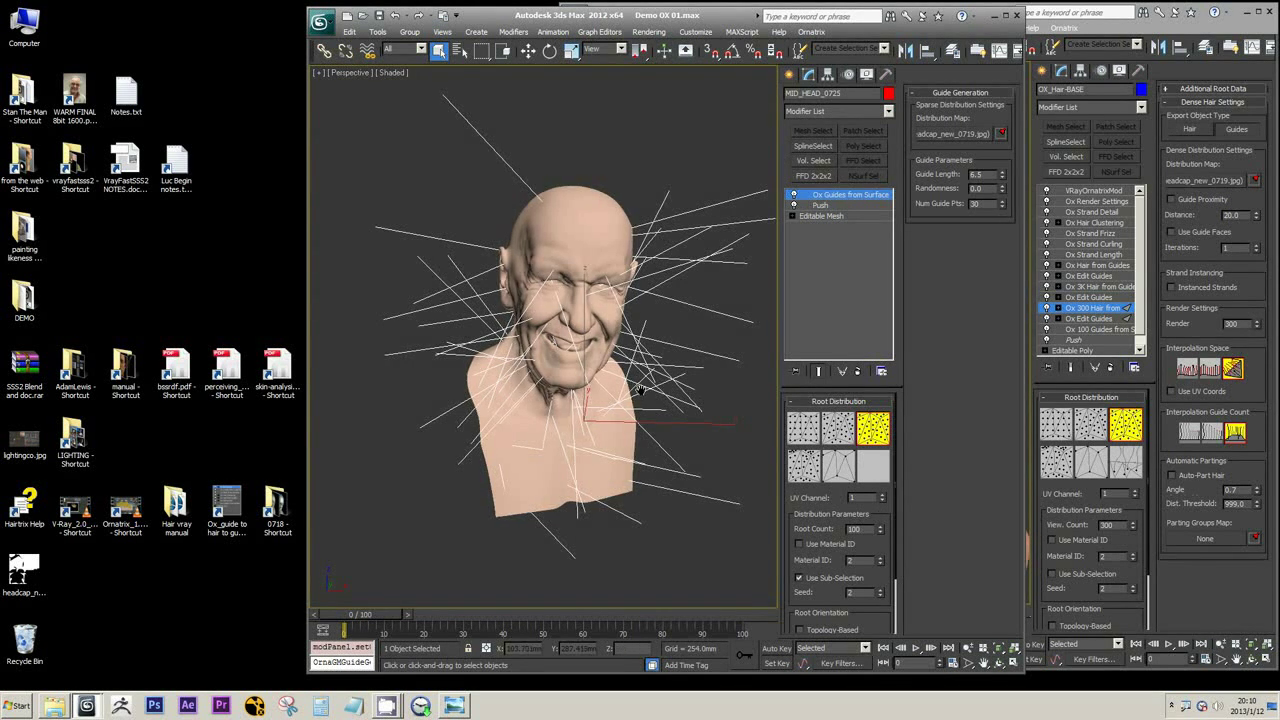
- Show edged faces in the viewport and rename the guides object OX_Base
key("F4")
middle_click_drag(700, 398, 678, 388, "alt")
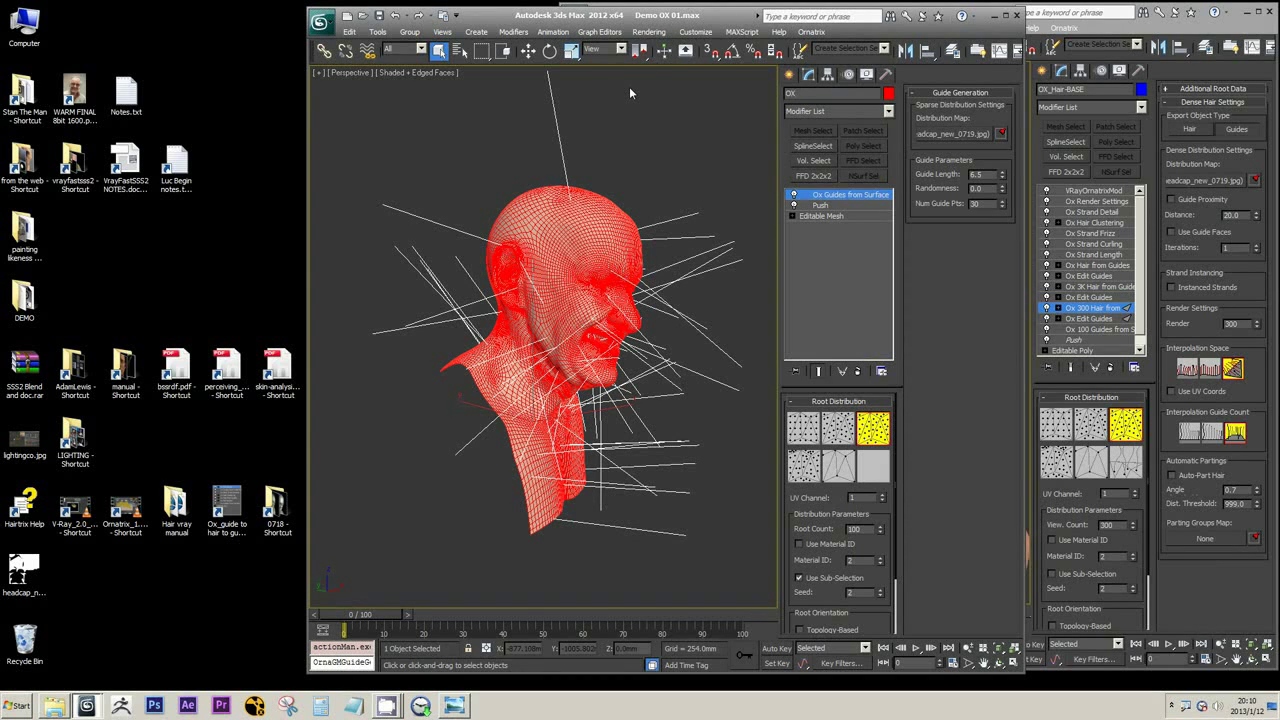
type("Base")
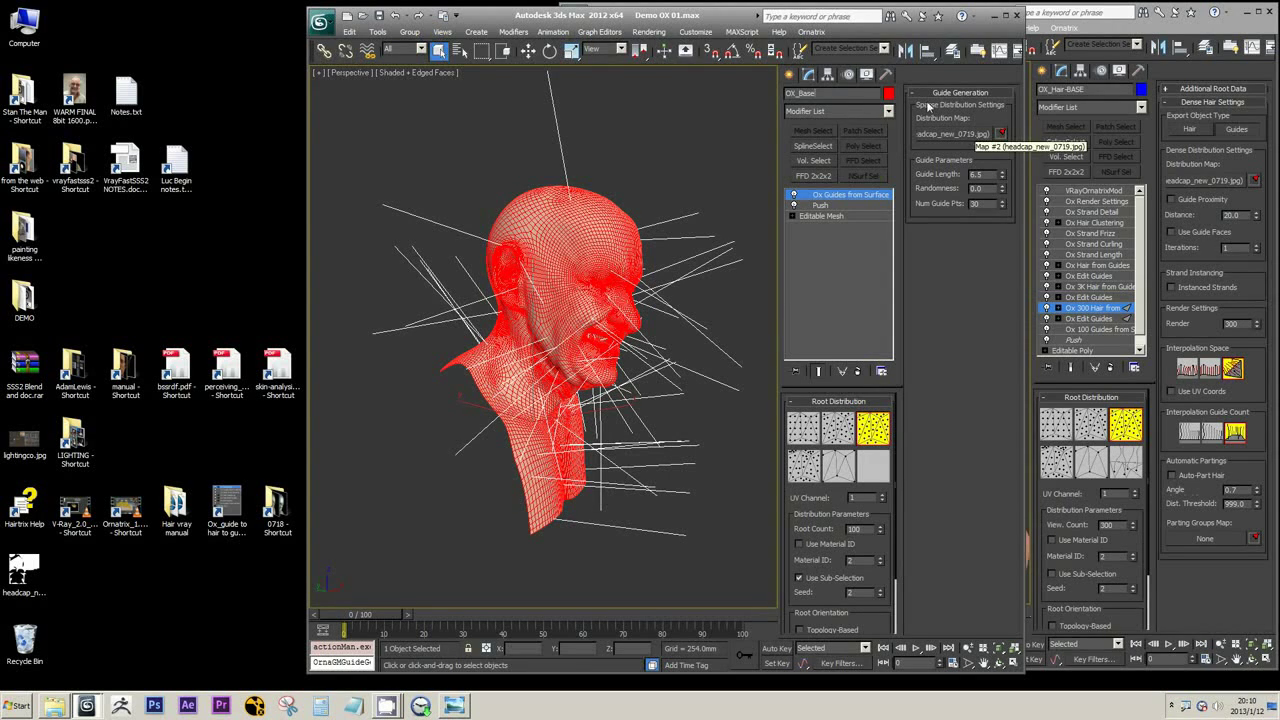
- Load the guides' headcap_new_0719.jpg distribution map into the third sample slot of the Material Editor
left_click_drag(815, 57, 726, 58)
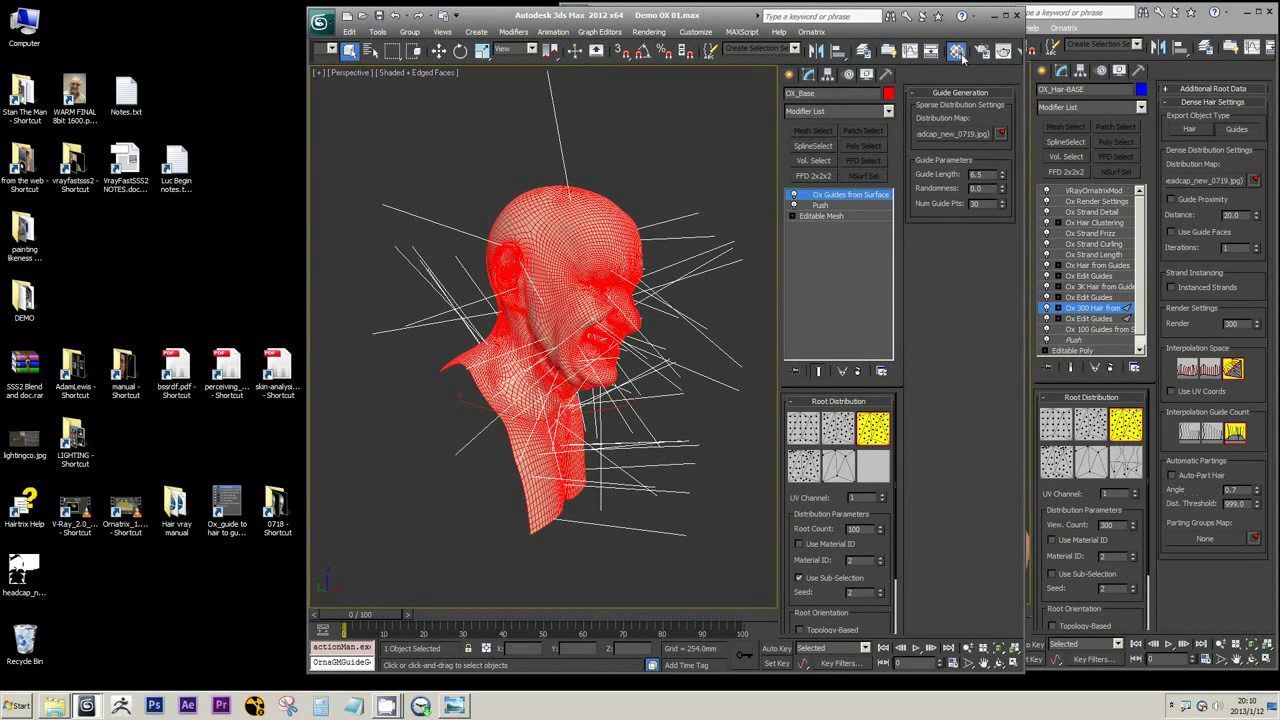
left_click(960, 55)
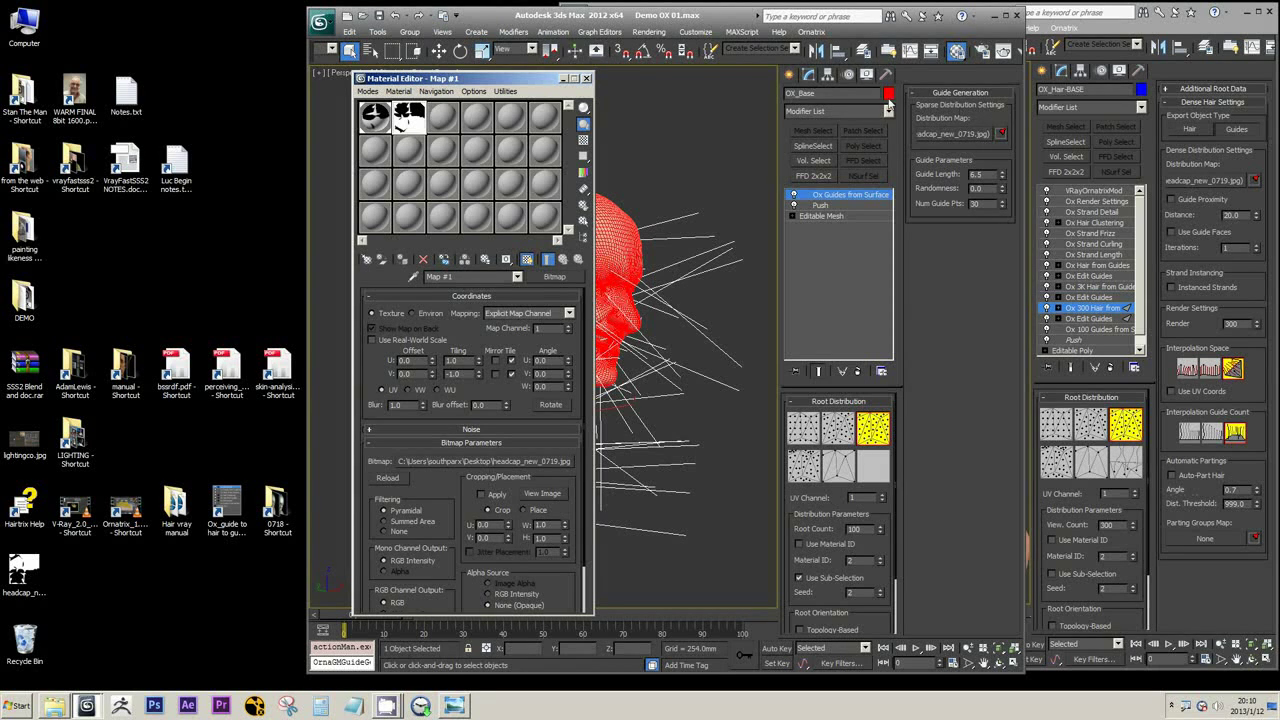
left_click(956, 51)
left_click(956, 51)
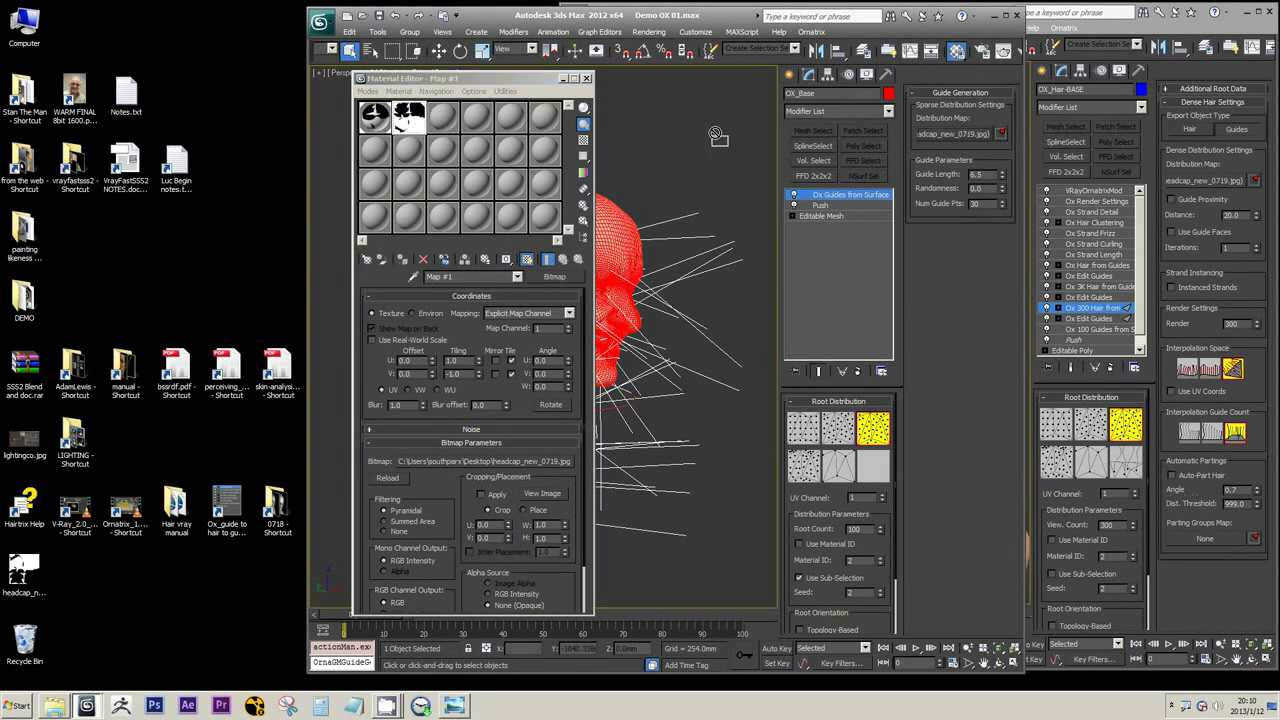
left_click_drag(955, 133, 442, 118)
left_click(443, 386)
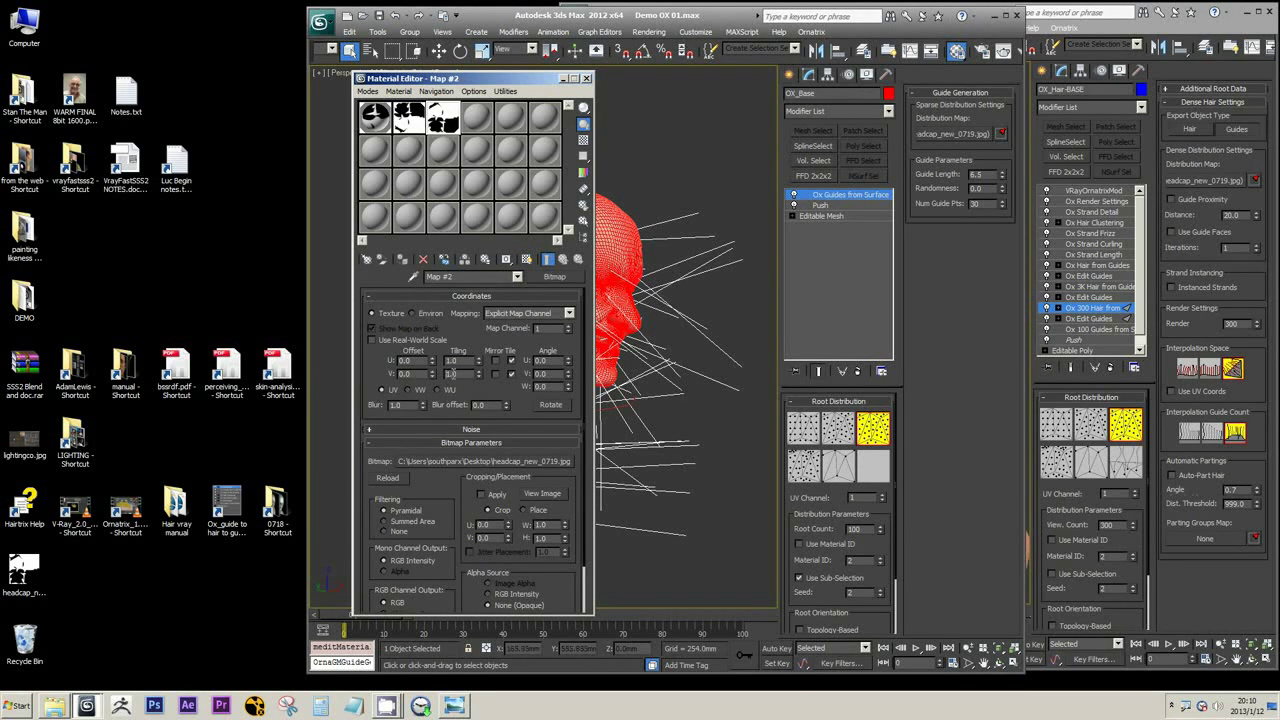
- Set the distribution map's V tiling to -1.0 and close the Material Editor
double_click(455, 374)
type("-1")
key("Return")
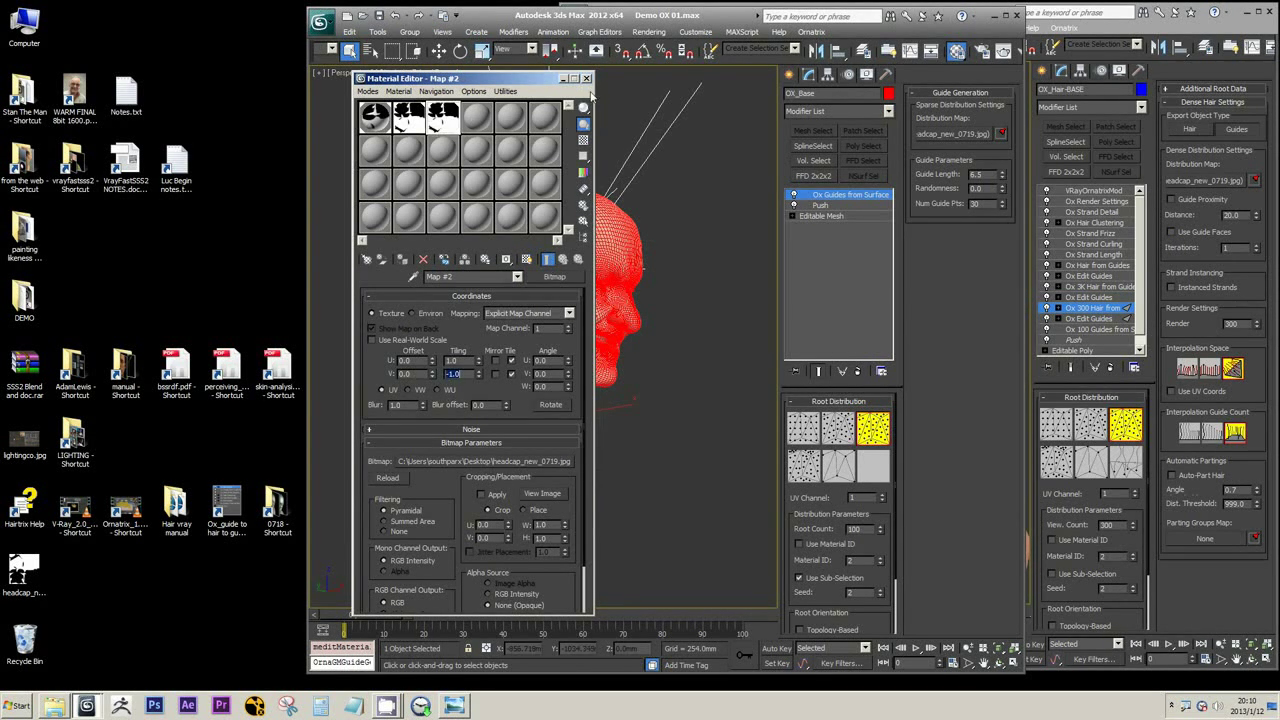
left_click(587, 78)
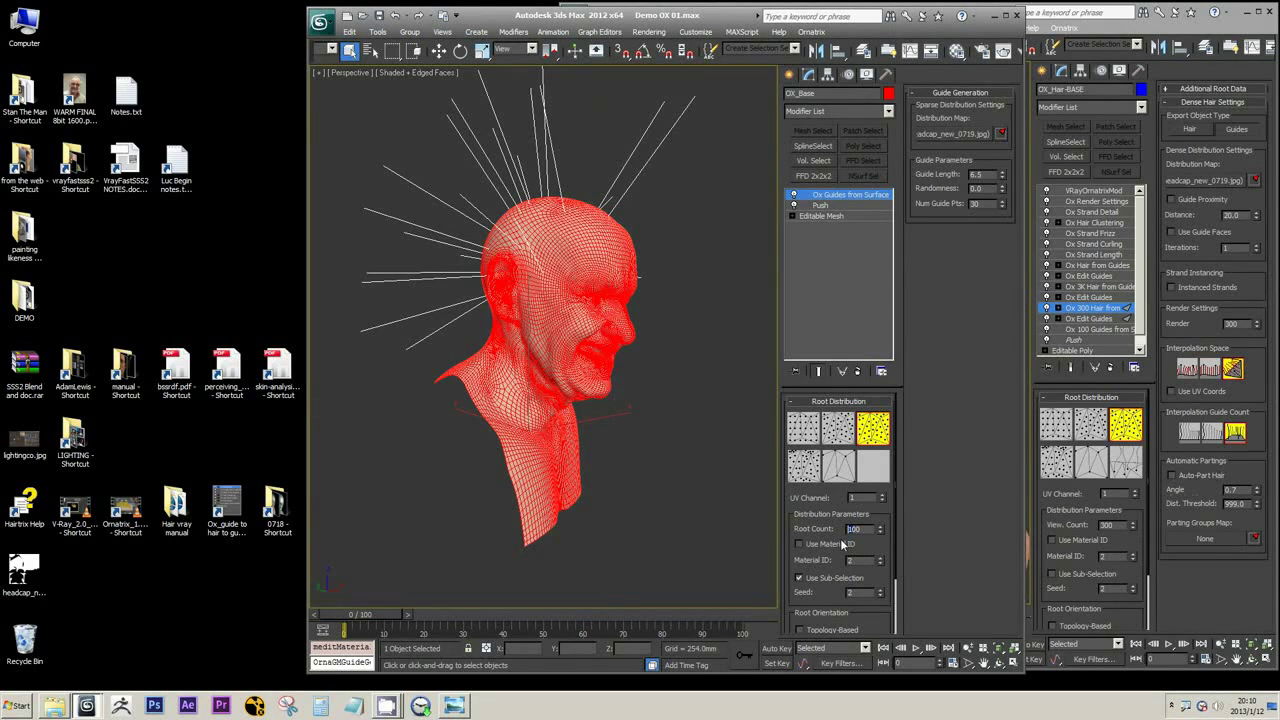
- Set the Root Count of OX_Base's surface guides to 300
middle_click_drag(648, 385, 700, 430, "alt")
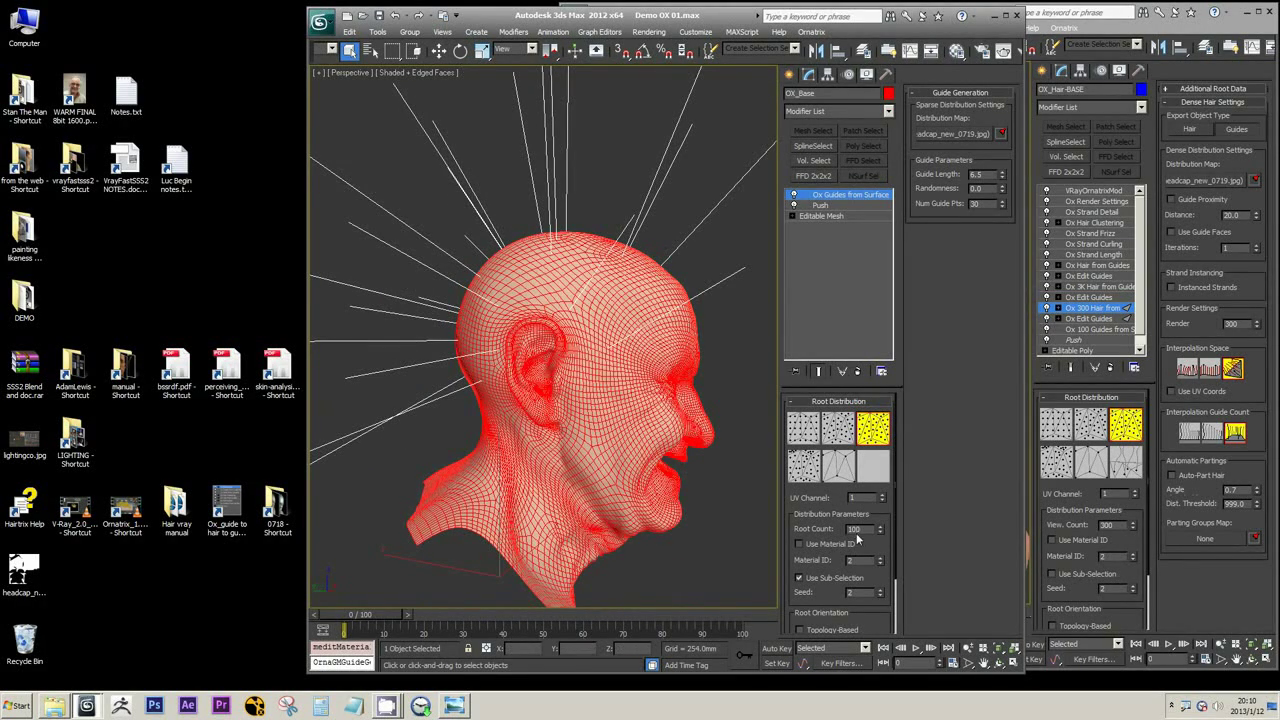
key("Return")
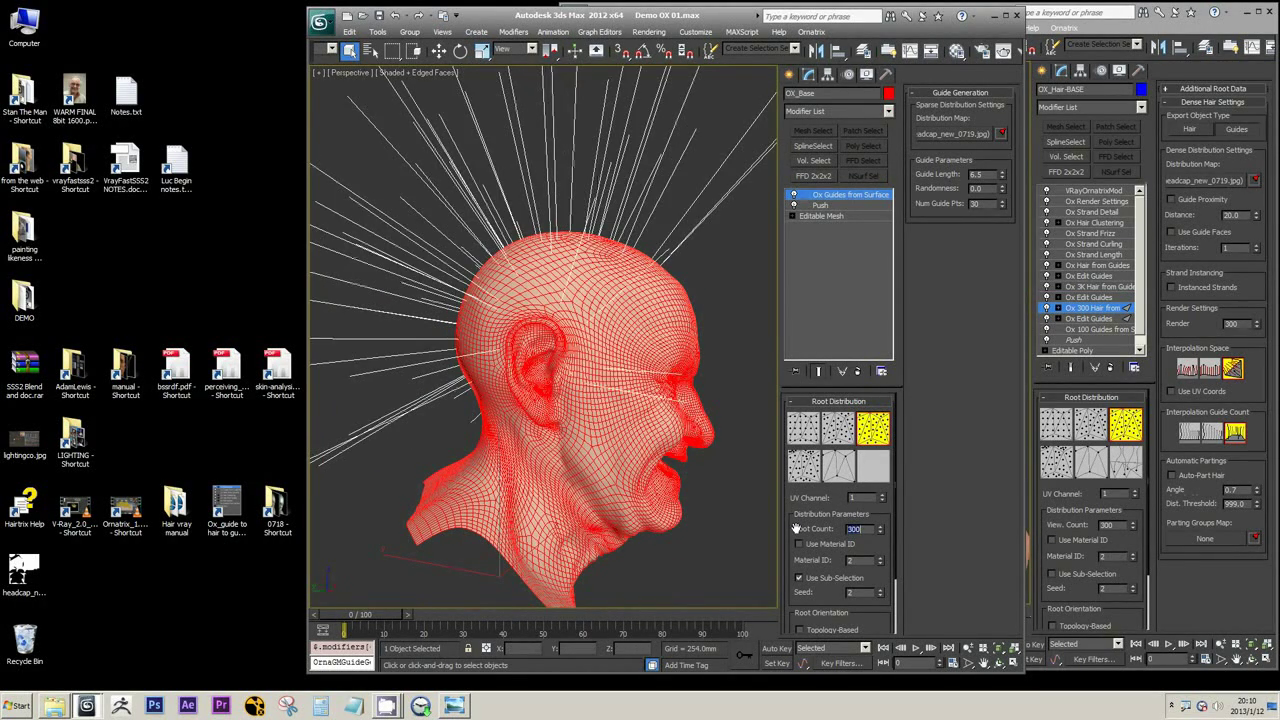
middle_click_drag(756, 475, 690, 460, "alt")
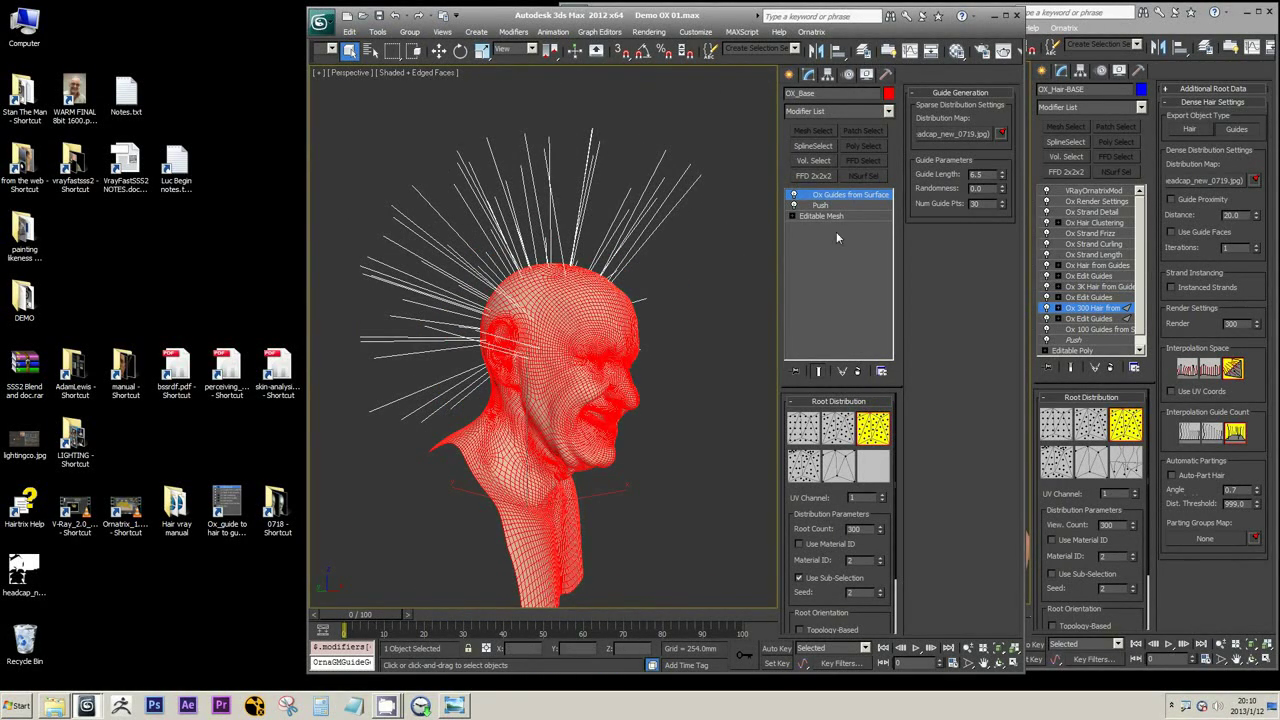
- Add an Ox Edit Guides modifier to OX_Base and enter its guide brushing mode in the maximized perspective view
left_click(888, 111)
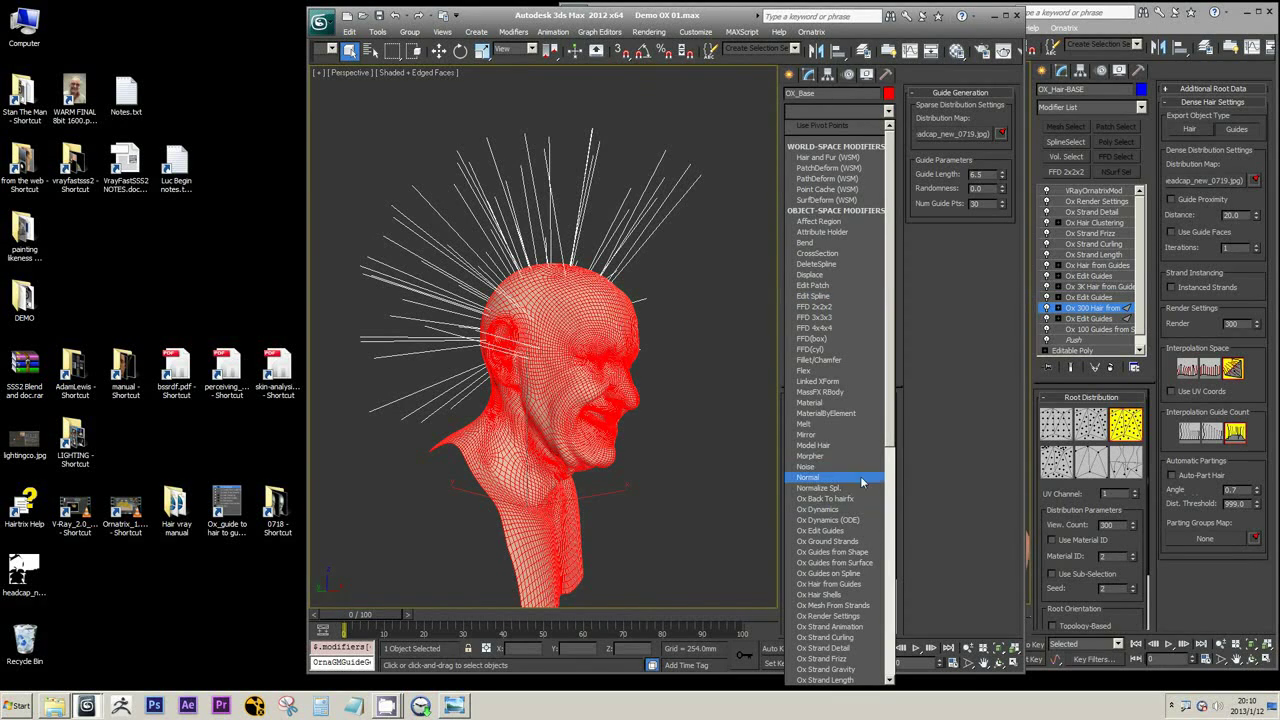
scroll(890, 450, "down", 2)
scroll(890, 450, "down", 3)
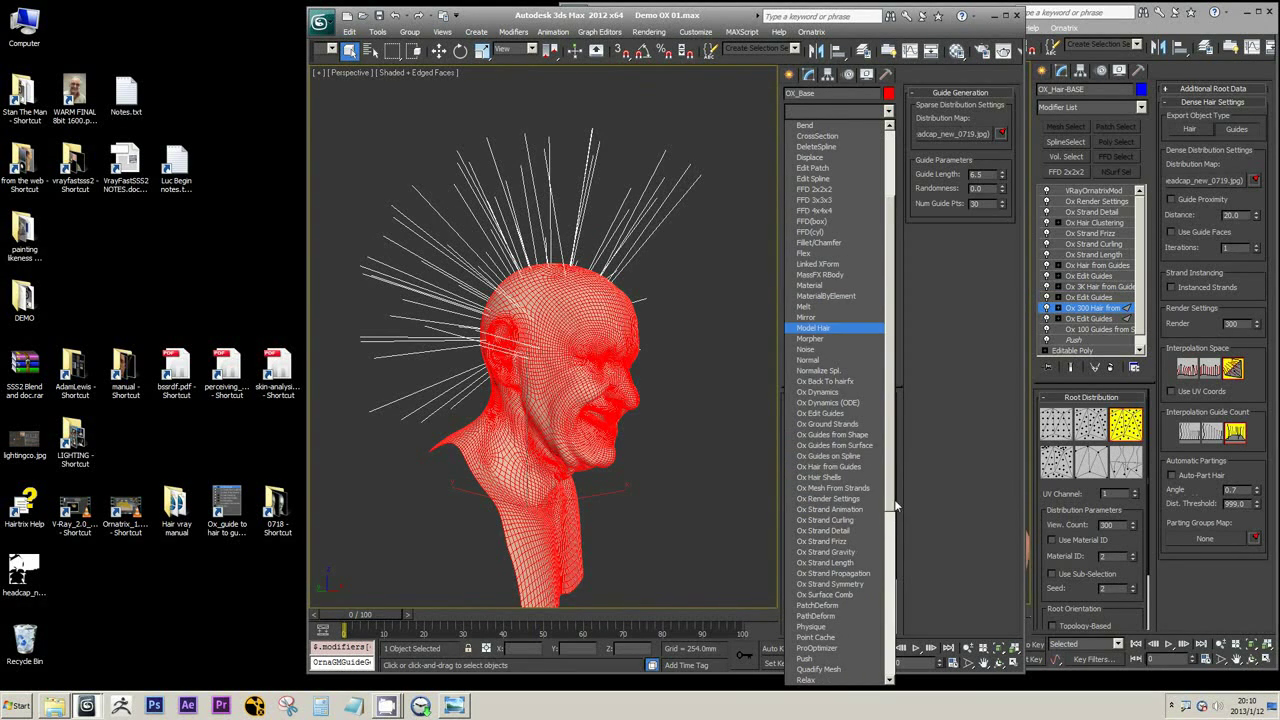
left_click(843, 414)
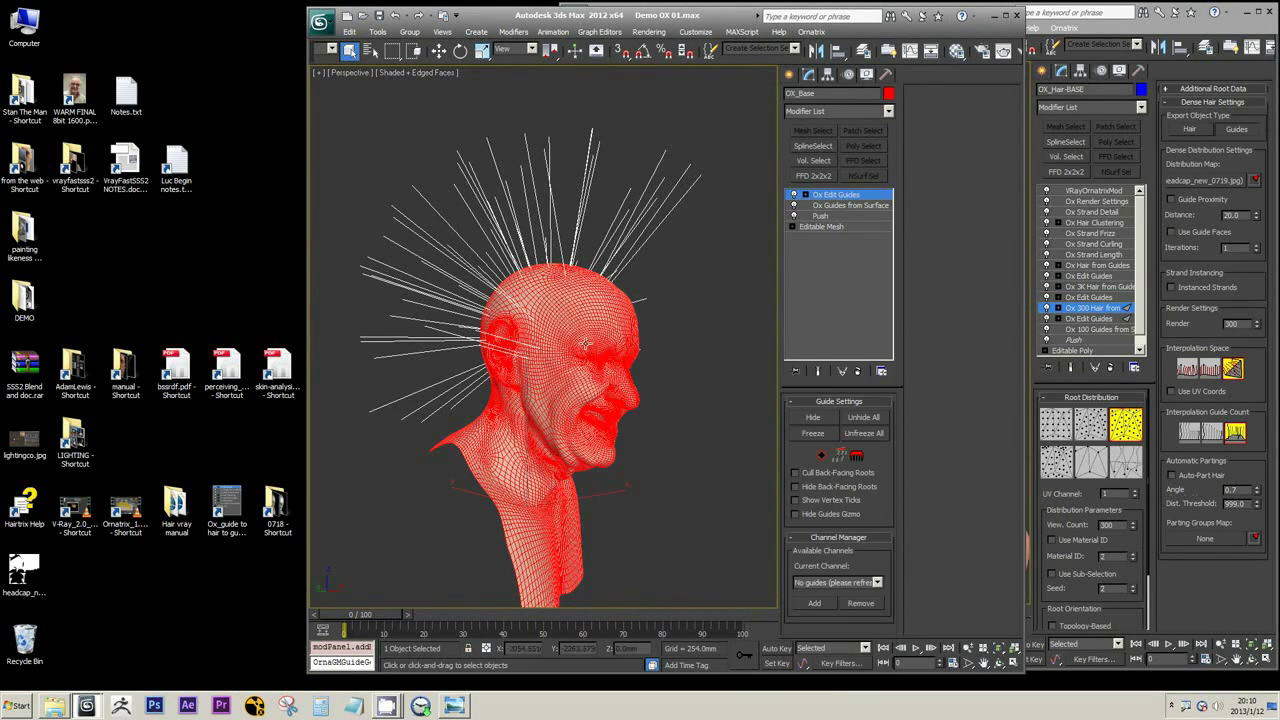
middle_click_drag(552, 357, 808, 313, "alt")
key("3")
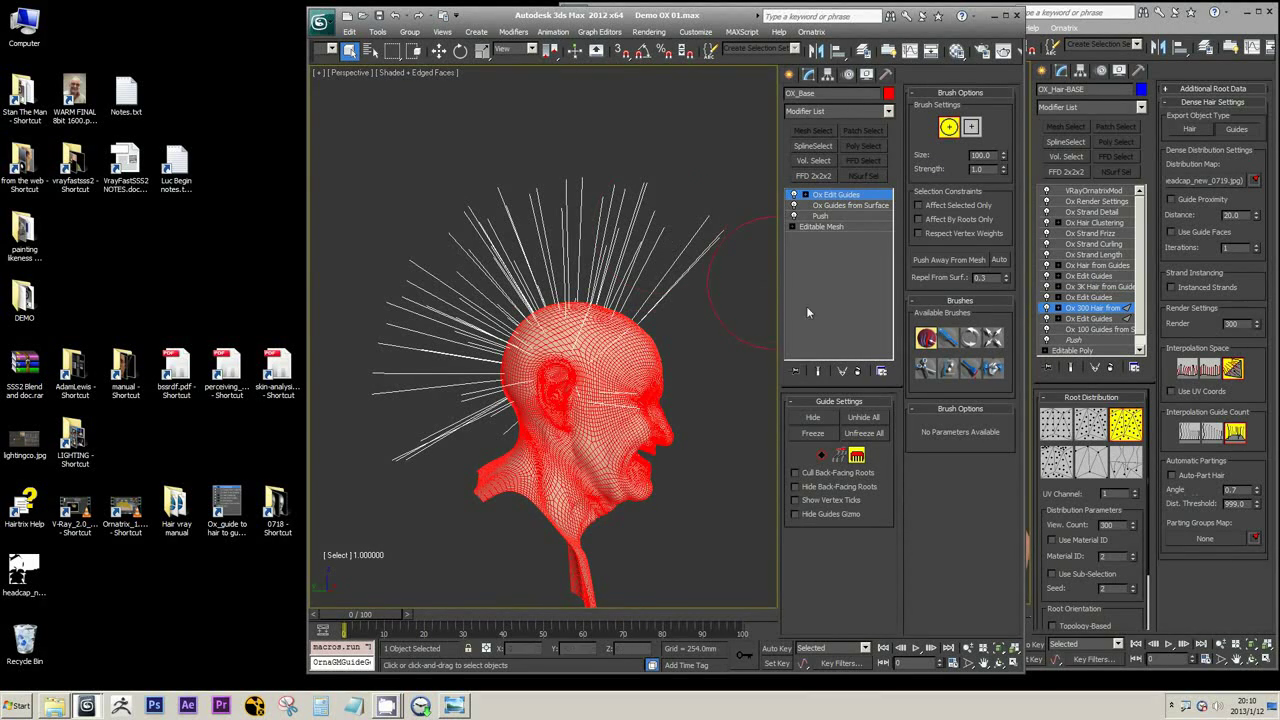
key("alt+w")
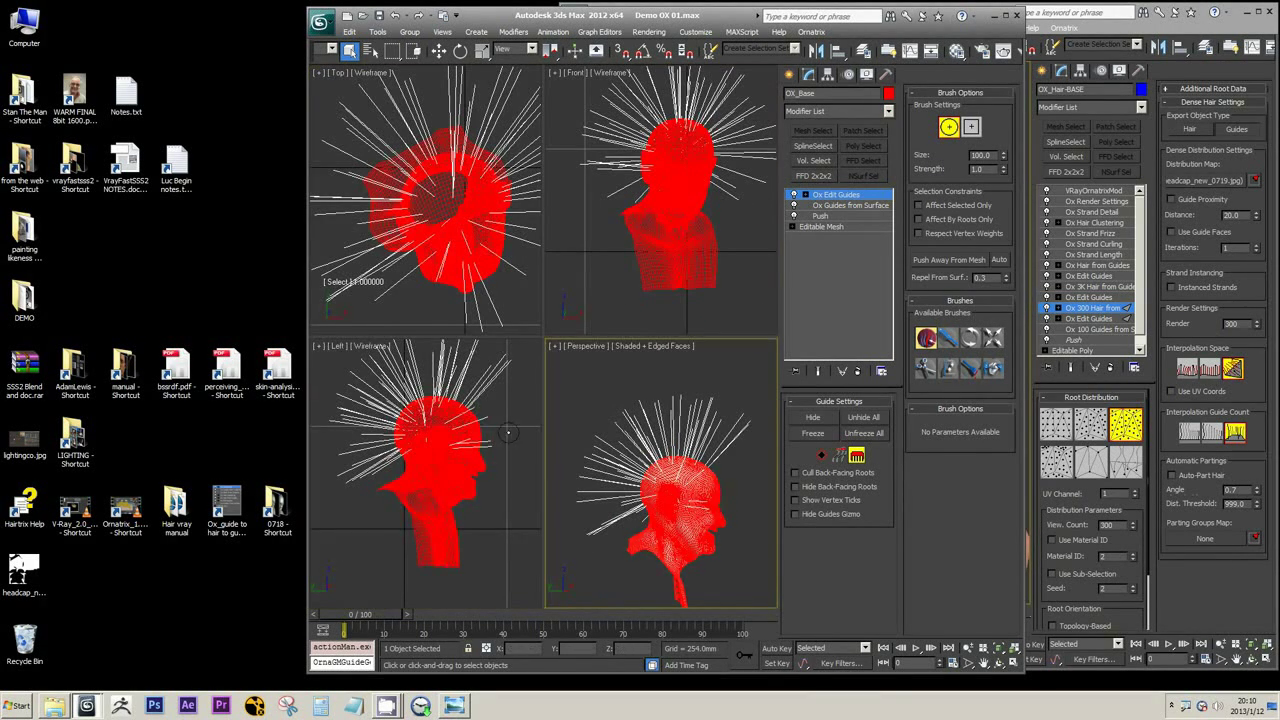
right_click(736, 437)
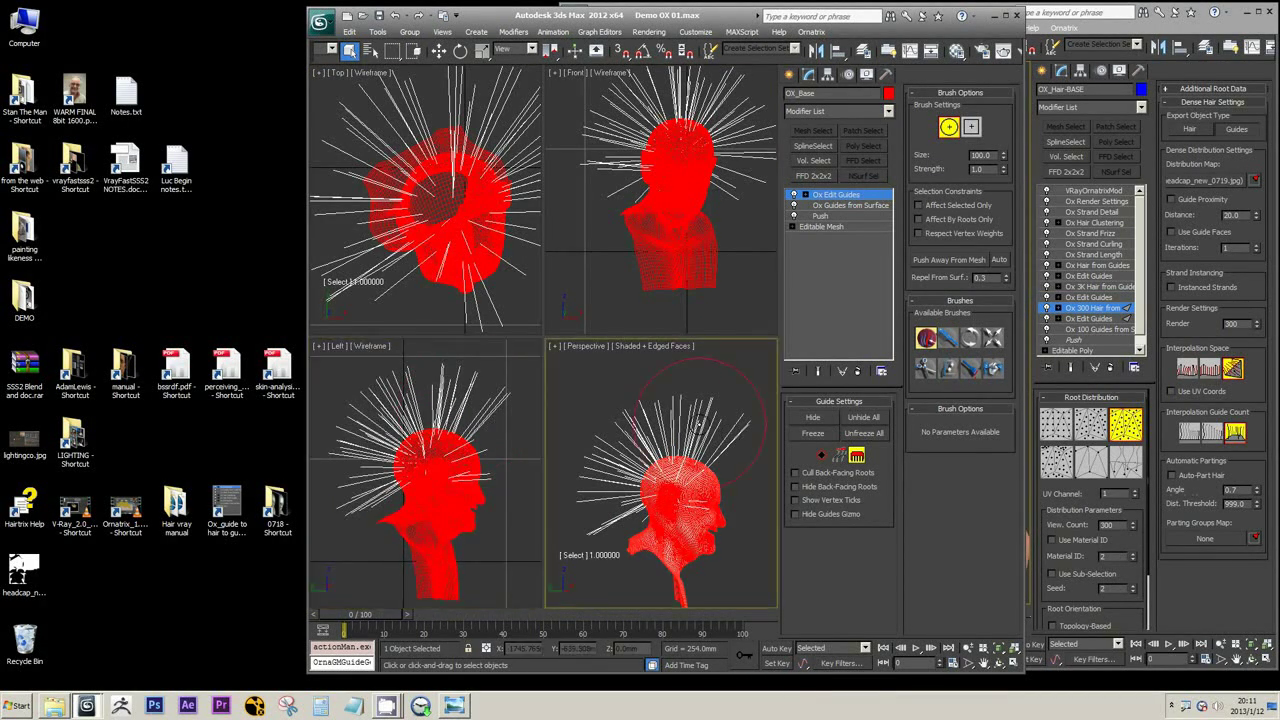
key("alt+w")
- Comb the guides backward and down over the scalp with the Move brush, enlarging the brush to 160
left_click(947, 338)
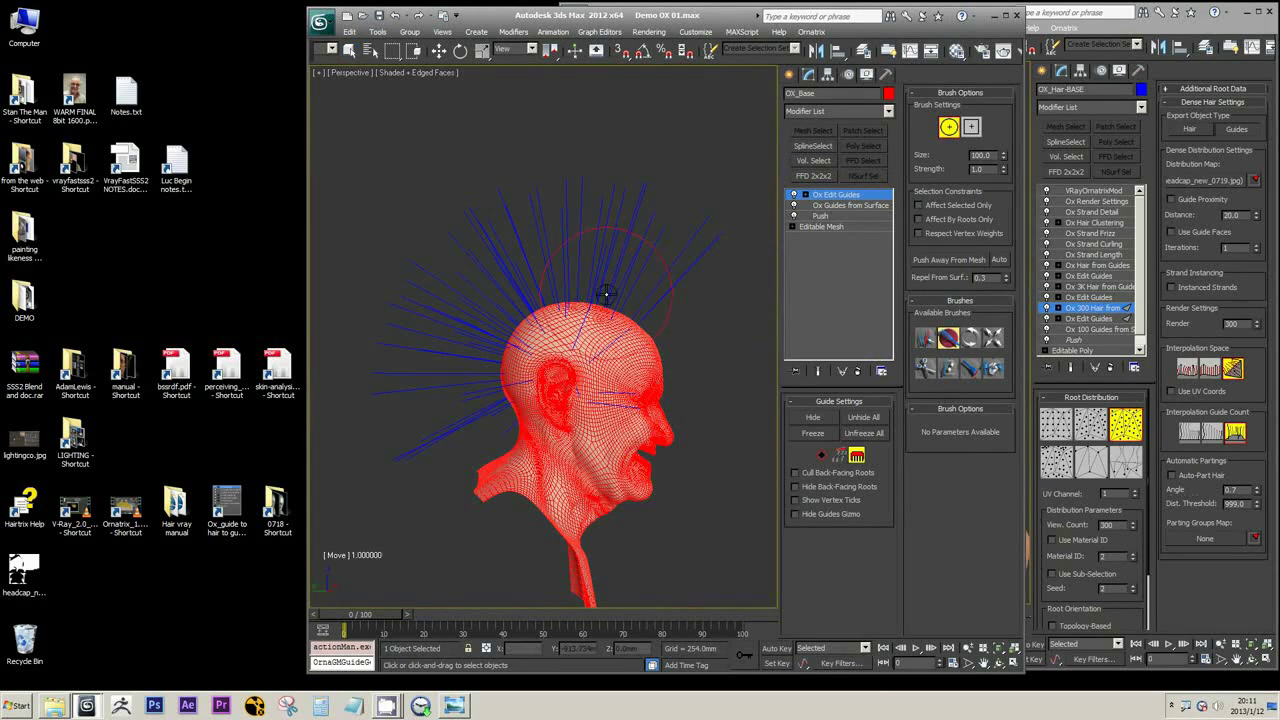
mouse_move(655, 202)
left_mouse_down()
mouse_move(486, 263)
mouse_move(605, 239)
mouse_move(548, 250)
mouse_move(646, 280)
mouse_move(652, 305)
mouse_move(632, 289)
mouse_move(493, 274)
mouse_move(414, 354)
mouse_move(429, 363)
left_mouse_up()
mouse_move(564, 286)
left_mouse_down()
mouse_move(463, 251)
mouse_move(475, 205)
mouse_move(423, 294)
mouse_move(419, 397)
left_mouse_up()
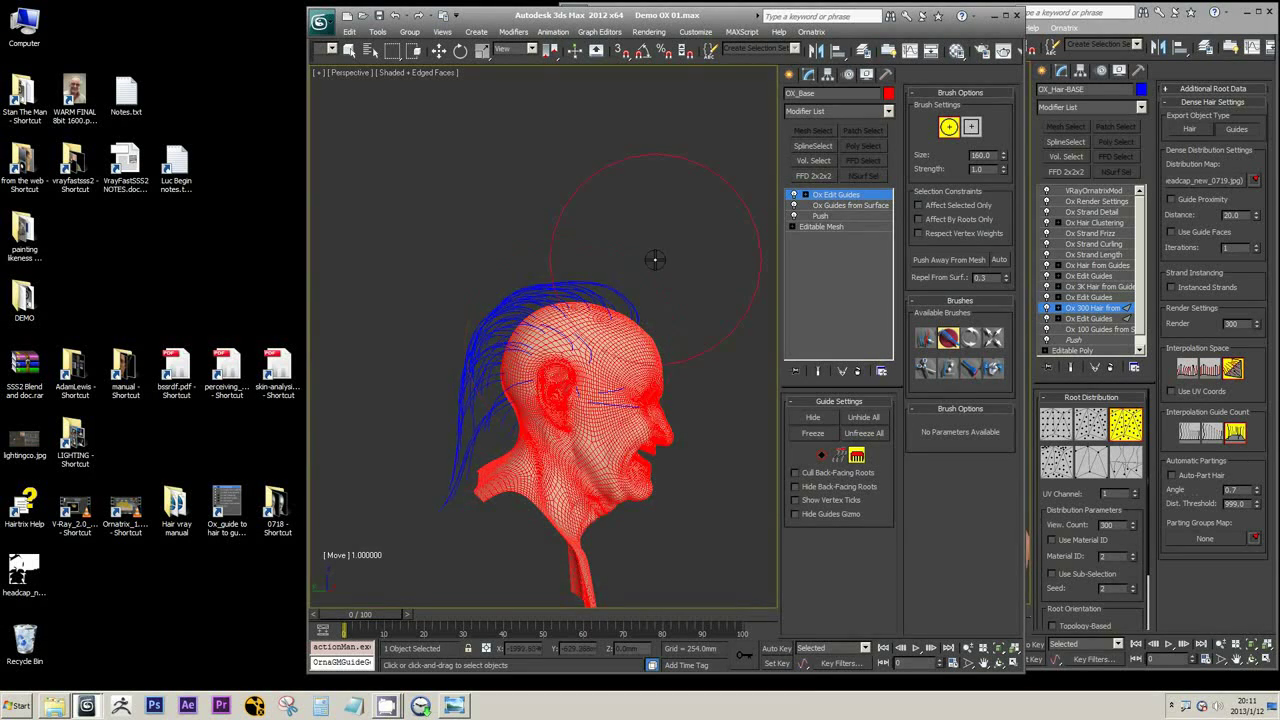
- Reduce the Move brush to size 89 and comb the guides down along the side of the head
middle_click_drag(655, 260, 460, 275, "alt")
left_click_drag(468, 215, 482, 266, "ctrl+shift")
mouse_move(470, 285)
left_mouse_down()
mouse_move(408, 400)
mouse_move(427, 402)
left_mouse_up()
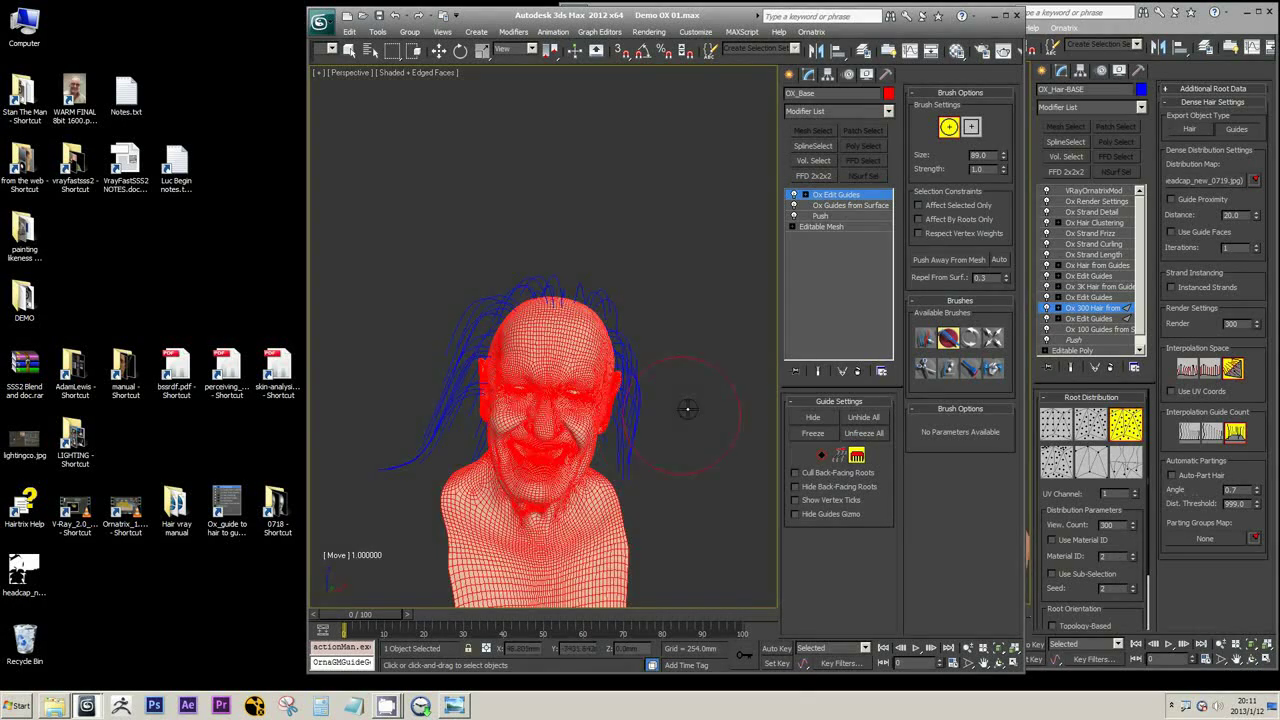
- Trim the overlong guide ends around the back and both sides of the head with the Cut brush
middle_click_drag(668, 380, 741, 465, "alt")
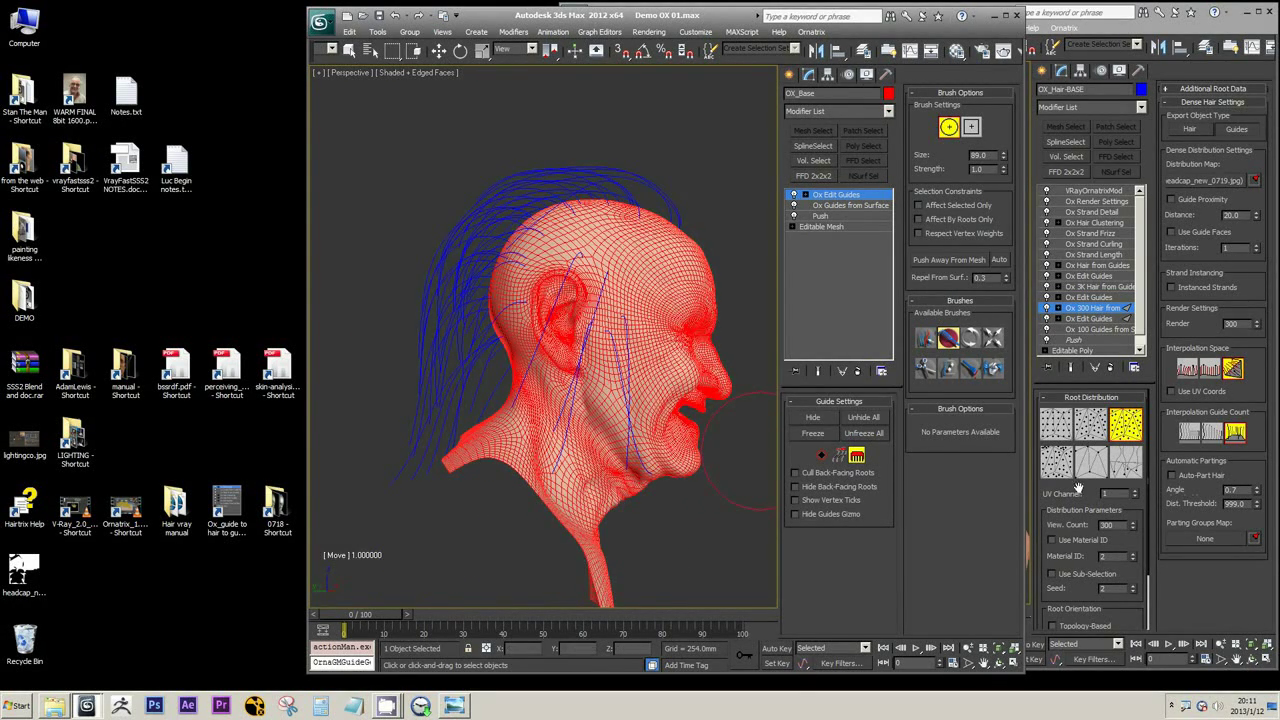
left_click(926, 369)
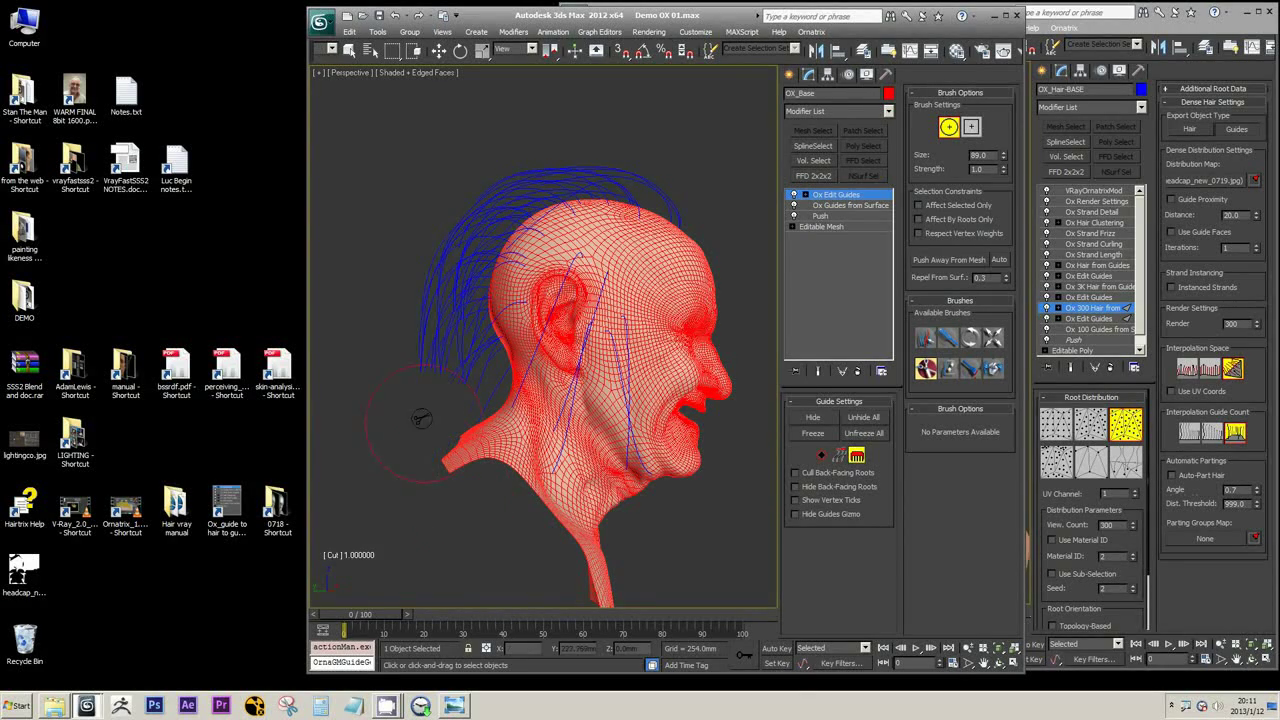
left_click_drag(421, 418, 401, 273)
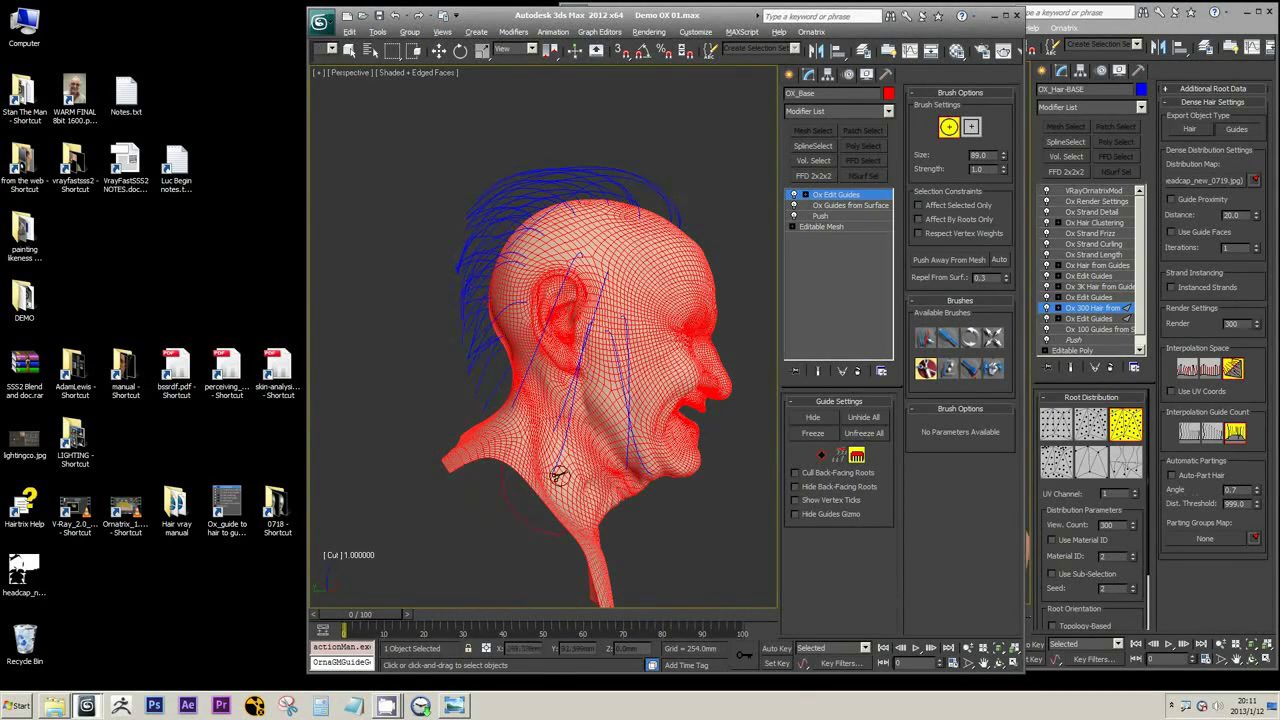
middle_click_drag(558, 476, 390, 422, "alt")
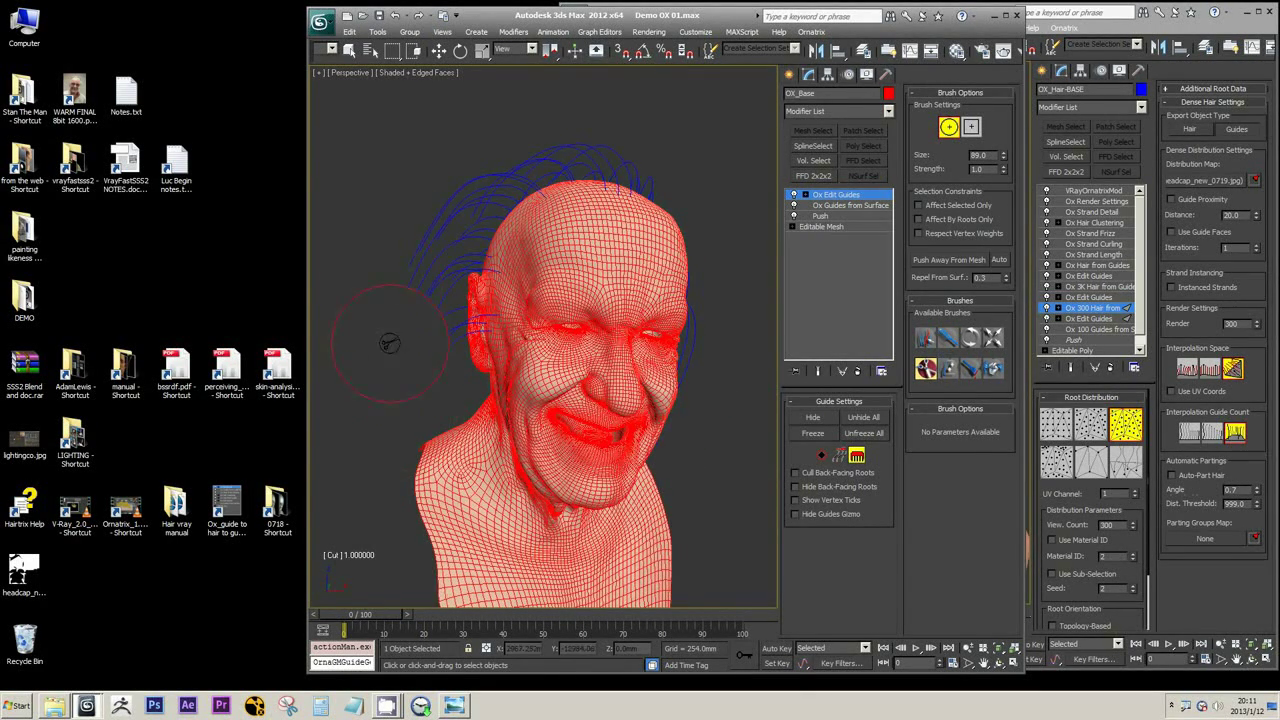
middle_click_drag(390, 343, 439, 321, "alt")
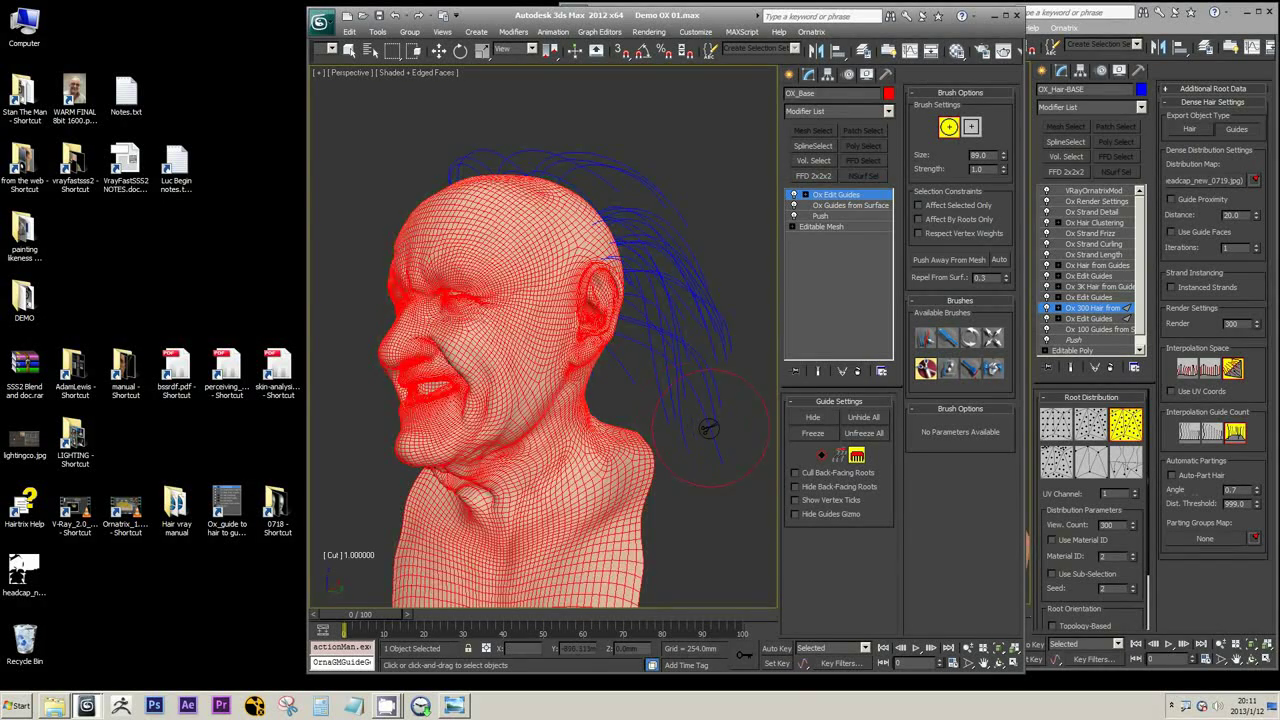
mouse_move(708, 428)
middle_mouse_down("alt")
mouse_move(712, 445)
mouse_move(728, 440)
mouse_move(723, 414)
middle_mouse_up("alt")
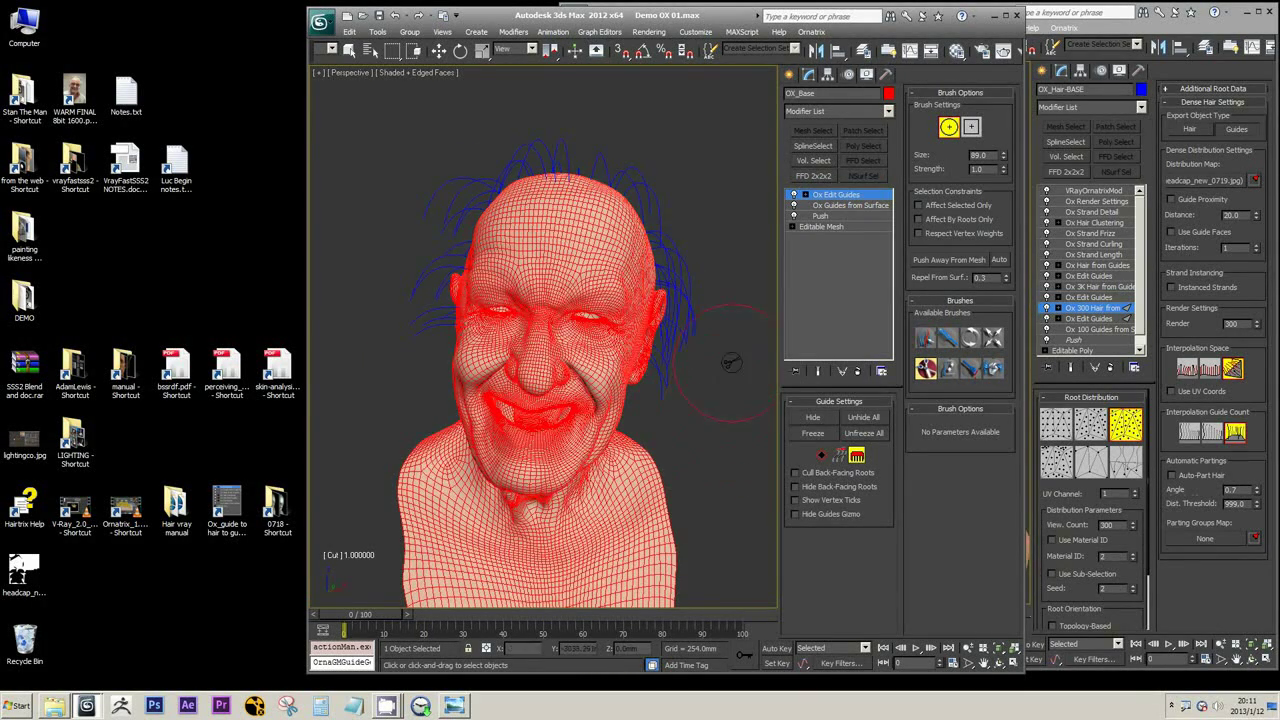
middle_click_drag(731, 364, 709, 331, "alt")
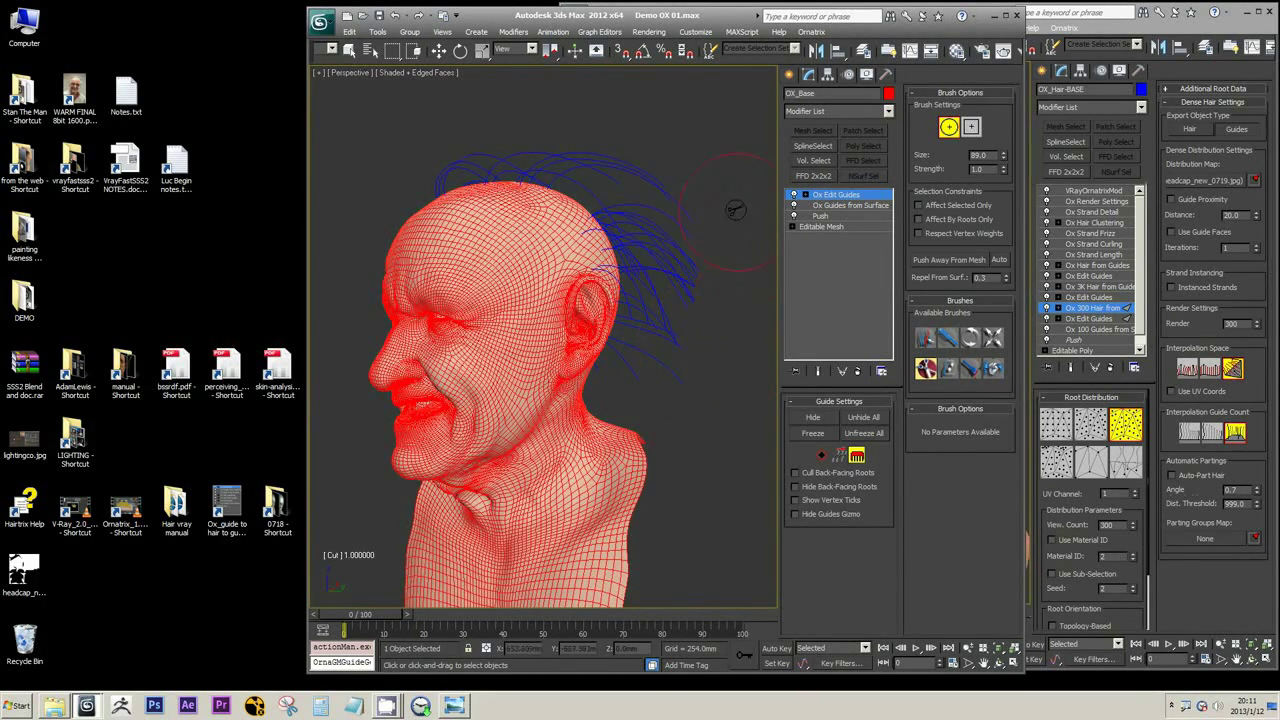
- Select the few guides growing in front of the ear using the Select brush at size 65
middle_click_drag(613, 249, 586, 286, "alt")
scroll(580, 310, "up", 5)
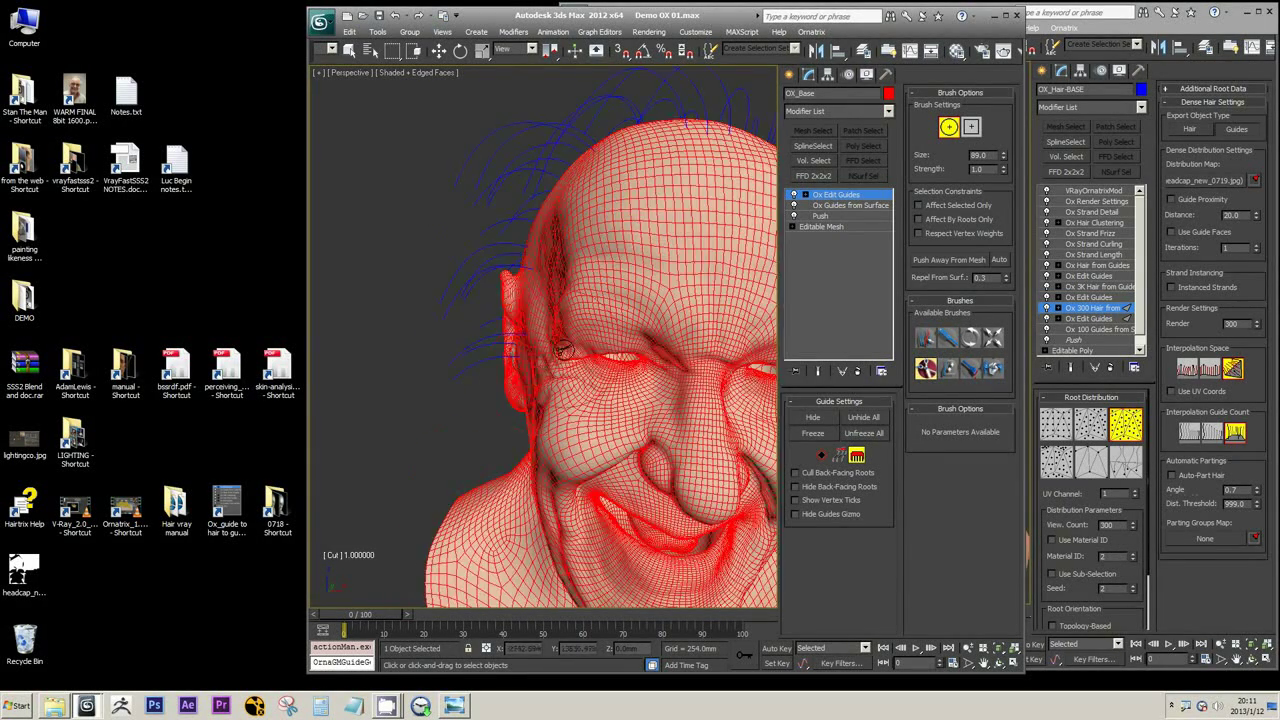
middle_click_drag(563, 348, 625, 352, "alt")
left_click(926, 338)
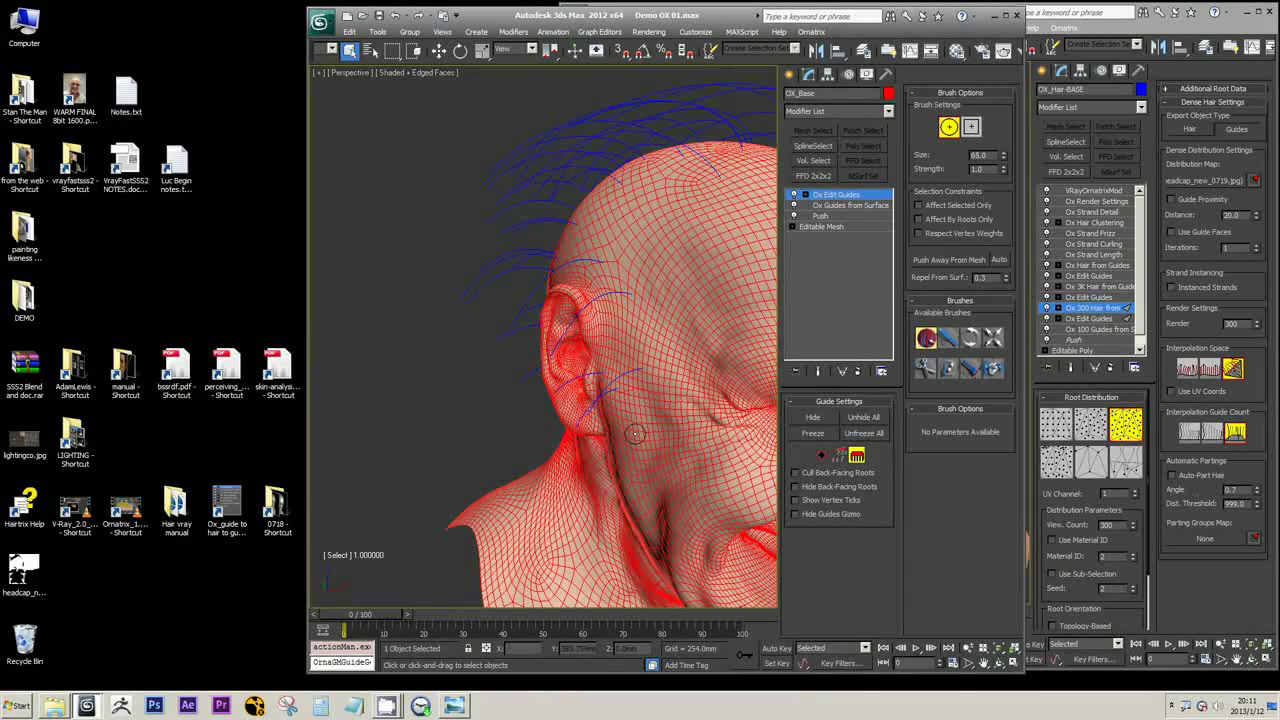
middle_click_drag(636, 433, 560, 440, "alt")
left_click_drag(545, 445, 535, 420)
middle_click_drag(535, 420, 562, 430, "alt")
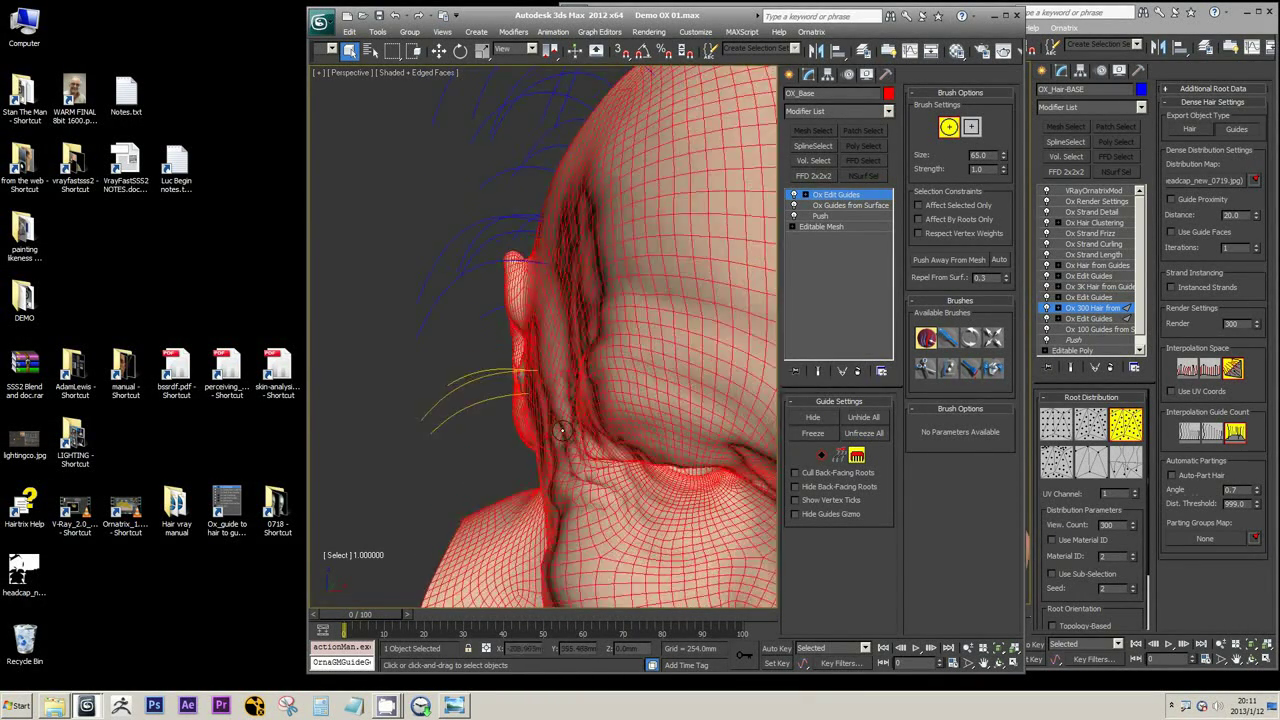
- Restrict brushing to Affect Selected Only and comb the selected guides by the ear downward with the Move brush
scroll(575, 430, "down", 8)
key("F3")
mouse_move(623, 463)
middle_mouse_down("alt")
mouse_move(721, 494)
mouse_move(569, 543)
mouse_move(511, 509)
middle_mouse_up("alt")
scroll(607, 464, "up", 6)
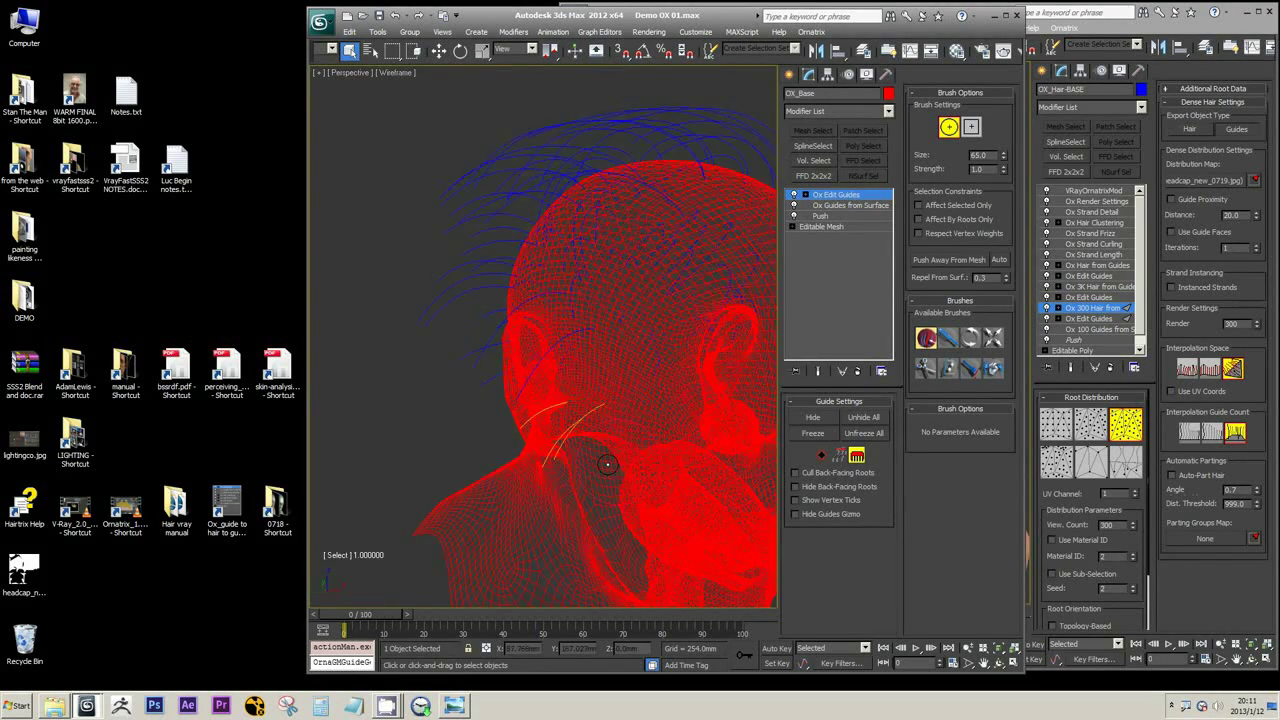
mouse_move(607, 464)
middle_mouse_down("alt")
mouse_move(618, 468)
mouse_move(490, 450)
mouse_move(520, 452)
middle_mouse_up("alt")
key("F3")
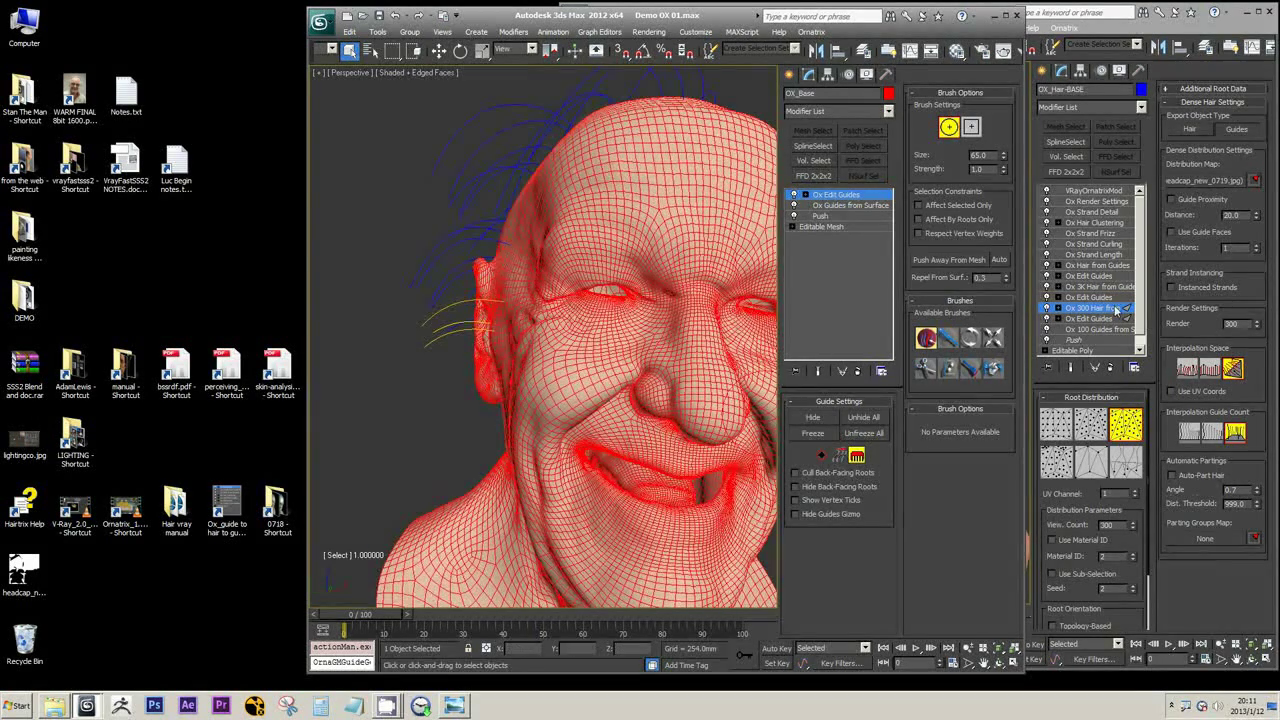
left_click(948, 336)
left_click_drag(464, 308, 476, 355)
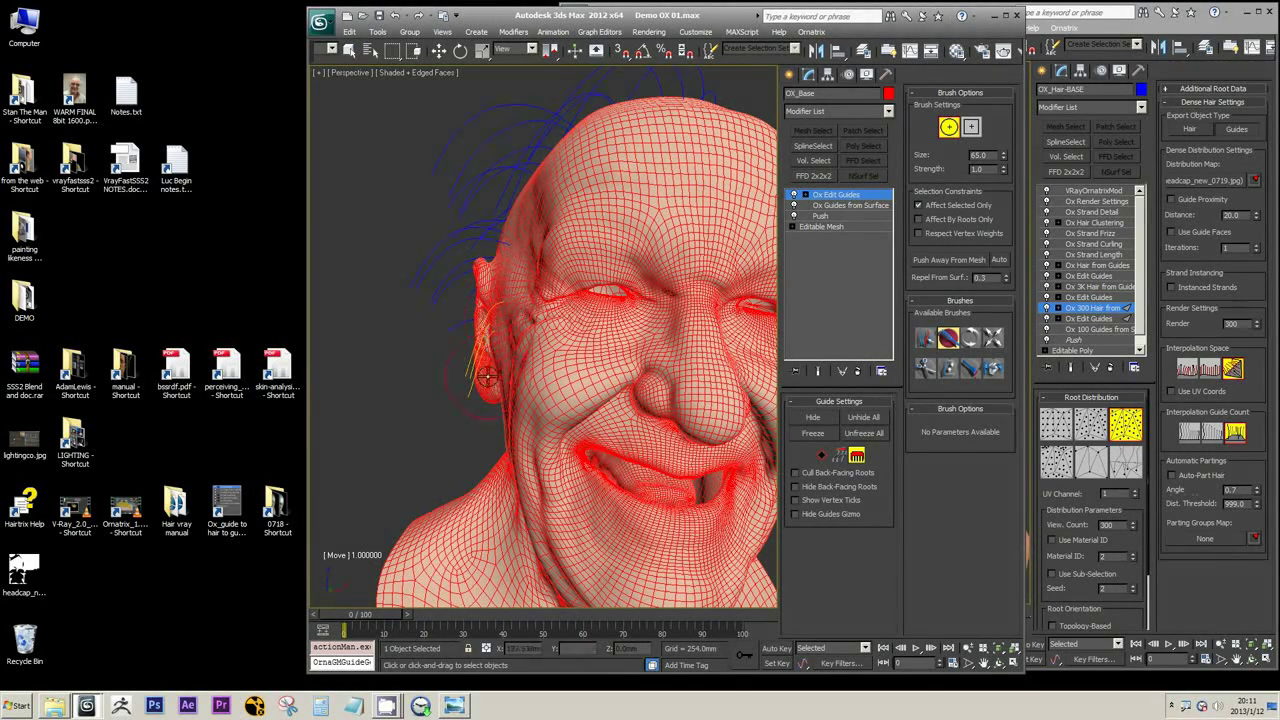
mouse_move(490, 375)
middle_mouse_down("alt")
mouse_move(720, 382)
mouse_move(660, 380)
middle_mouse_up("alt")
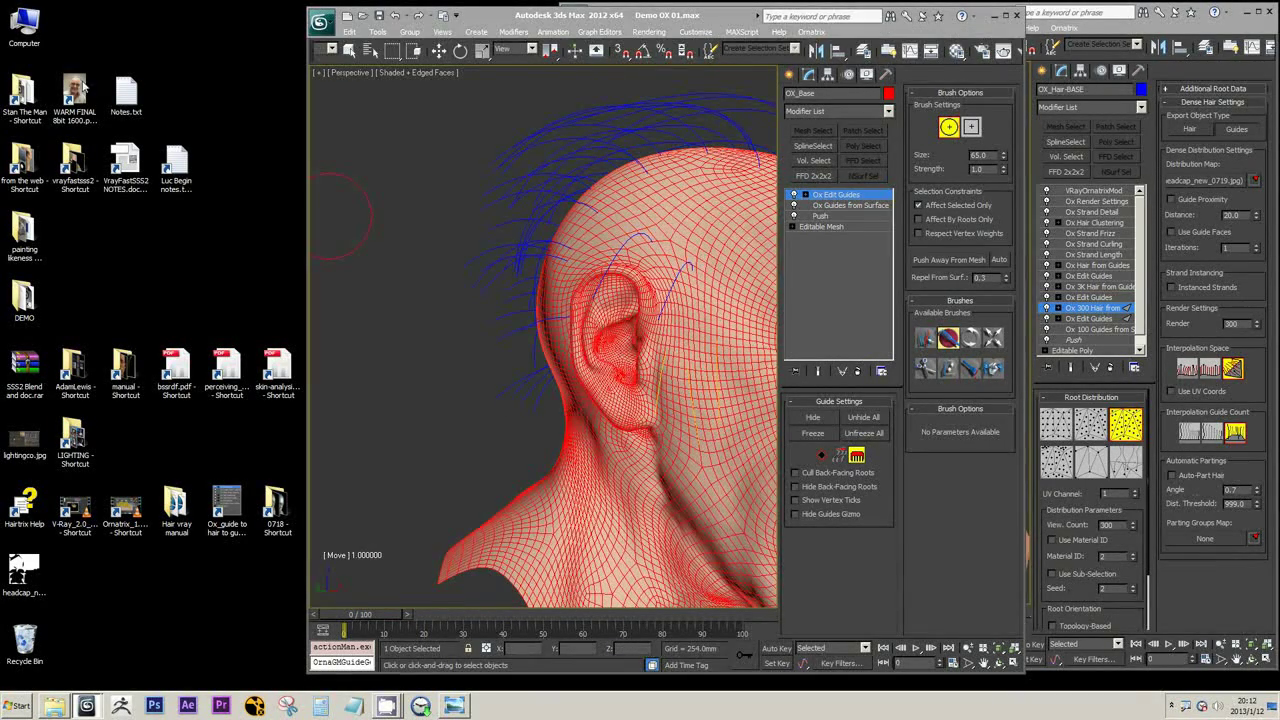
- Open the portrait WARM FINAL 8bit 1600.png and examine the hair around the ears up close
left_click(85, 88)
right_click(70, 97)
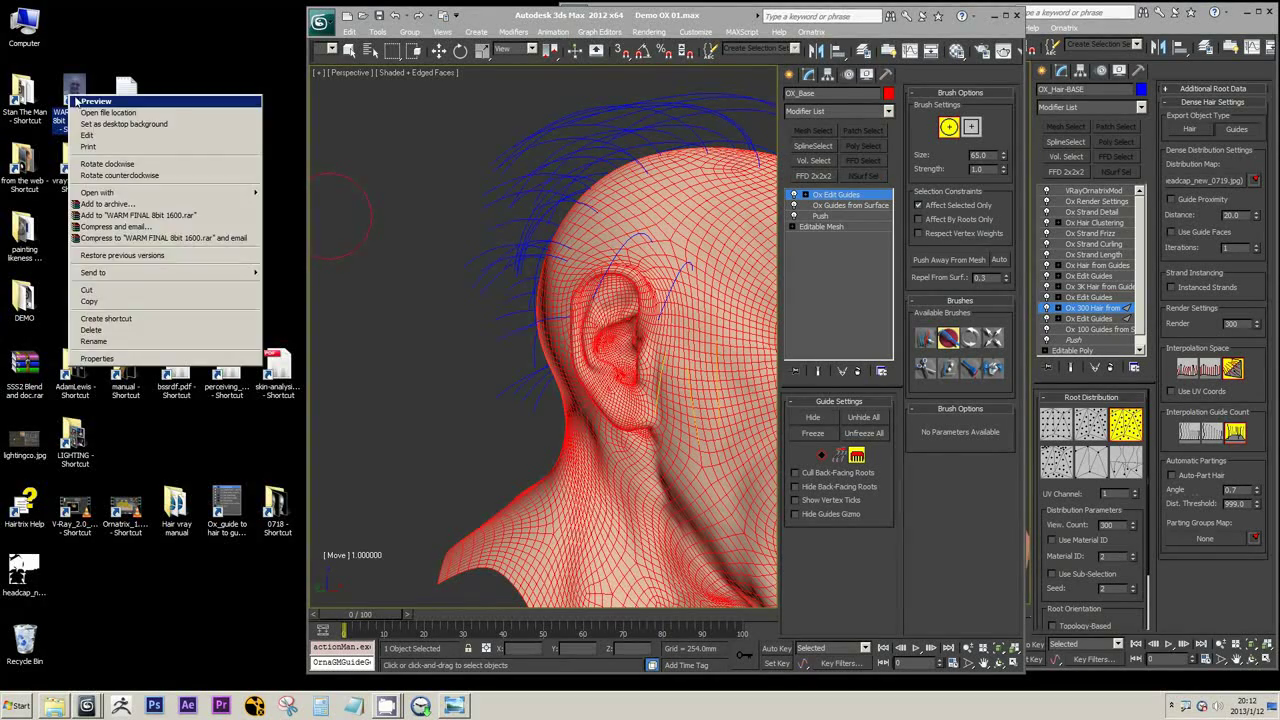
left_click(80, 100)
scroll(393, 222, "up", 3)
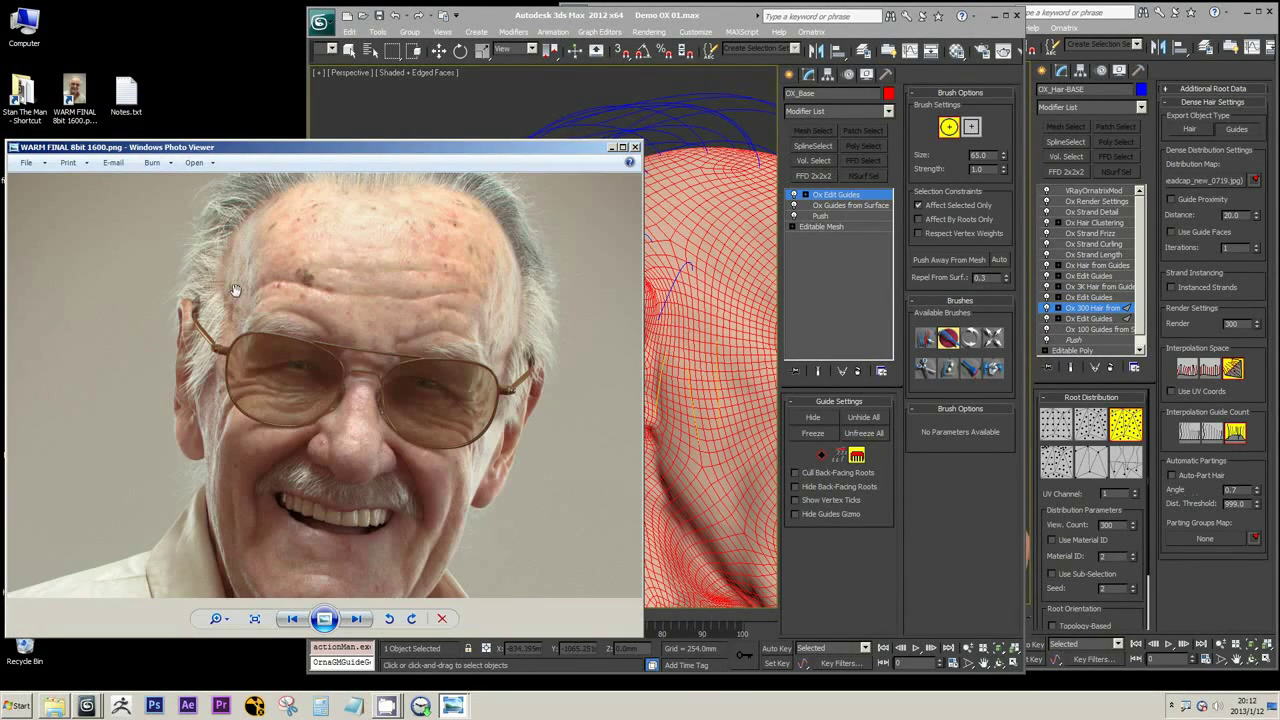
left_click(18, 97)
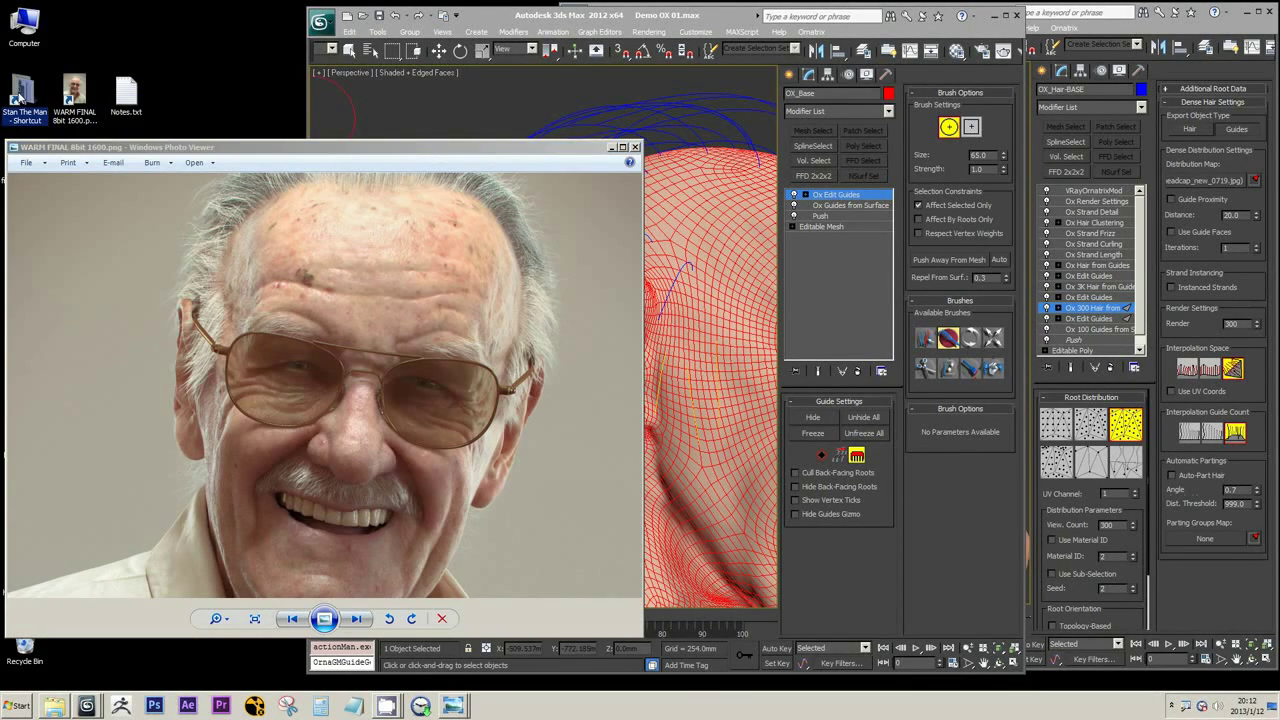
right_click(28, 93)
left_click(44, 98)
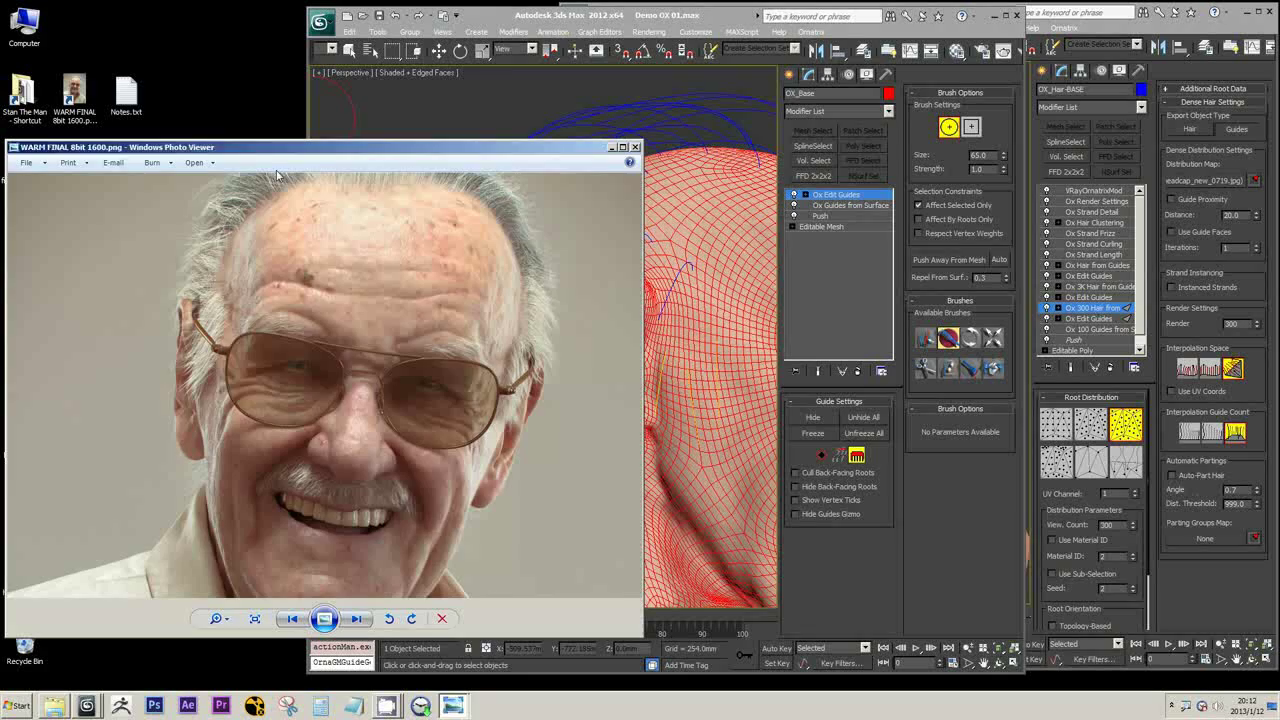
left_click(635, 148)
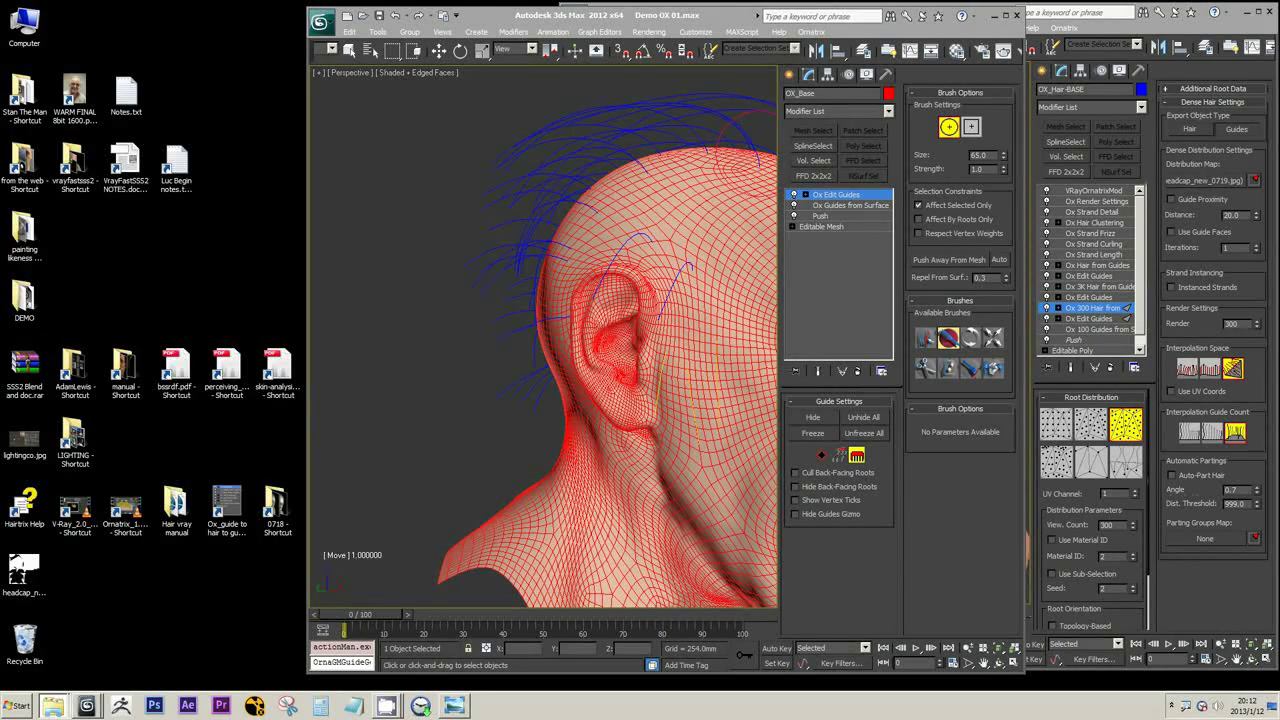
double_click(24, 92)
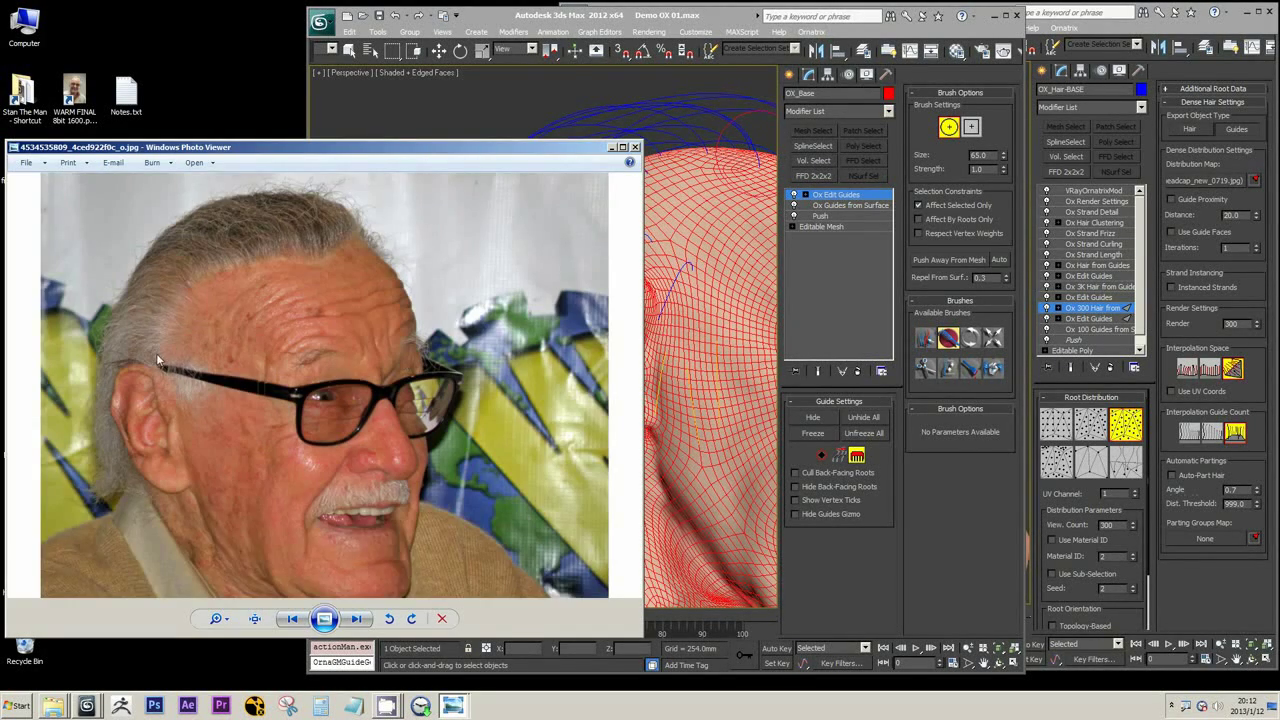
scroll(154, 355, "up", 2)
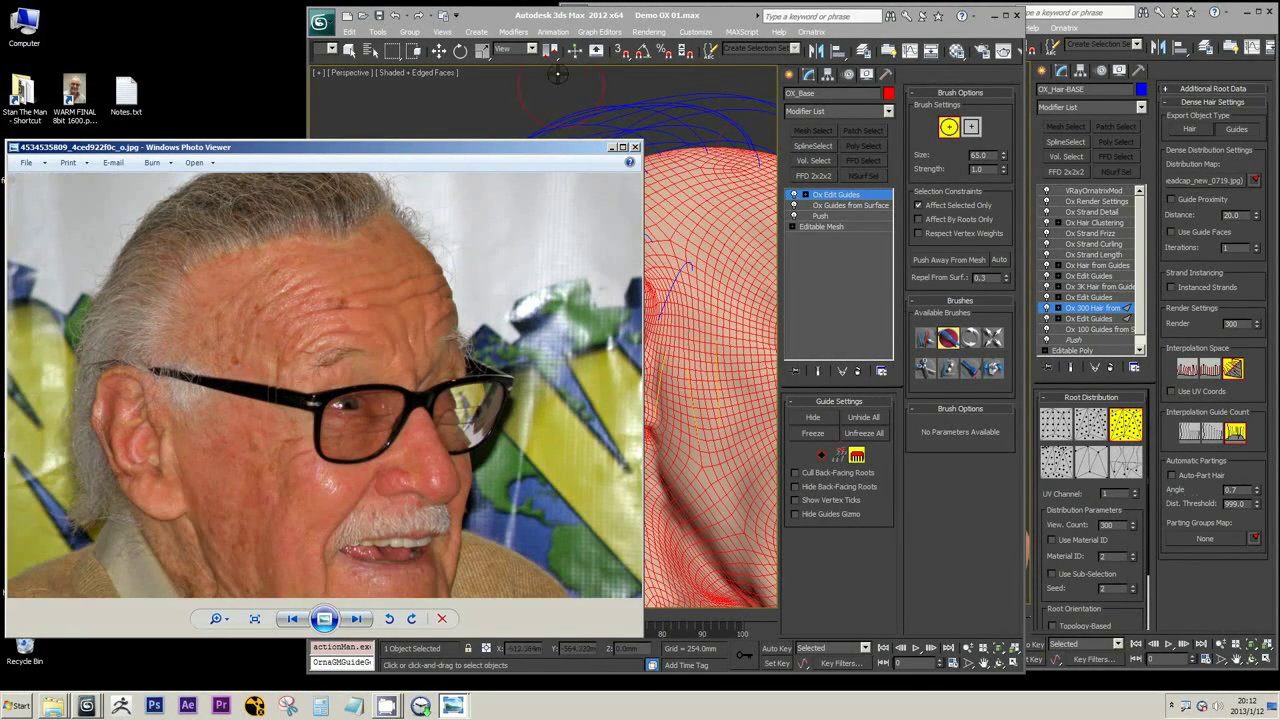
- Keep the side-view photo visible beside the viewport and freeze the combed guides in front of the ear
left_click_drag(469, 153, 428, 152)
left_click(651, 263)
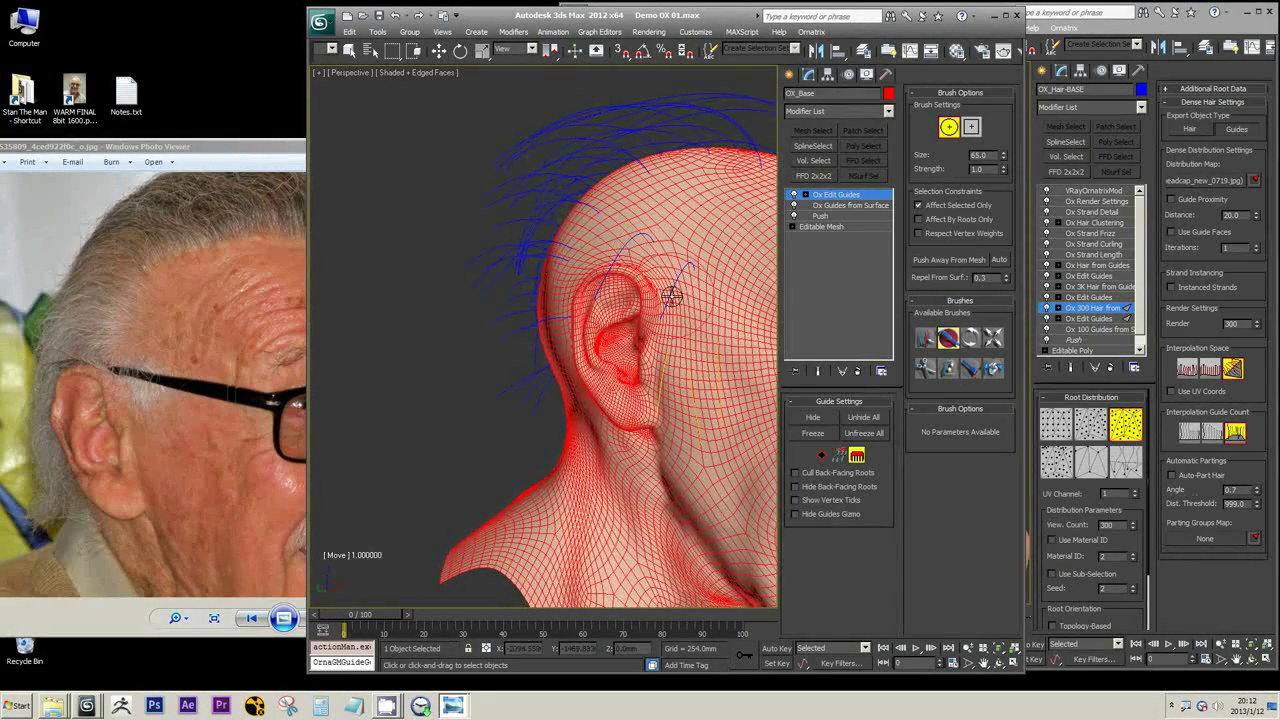
middle_click_drag(696, 297, 700, 400)
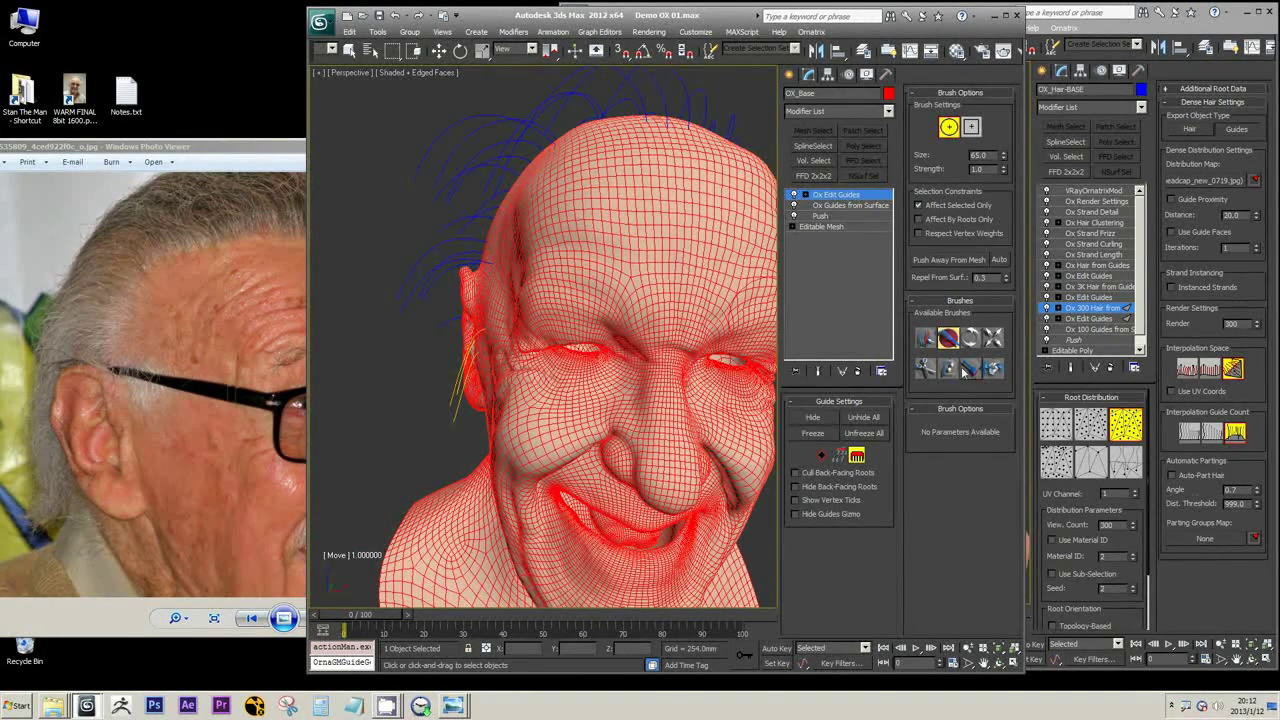
middle_click_drag(463, 270, 620, 385, "alt")
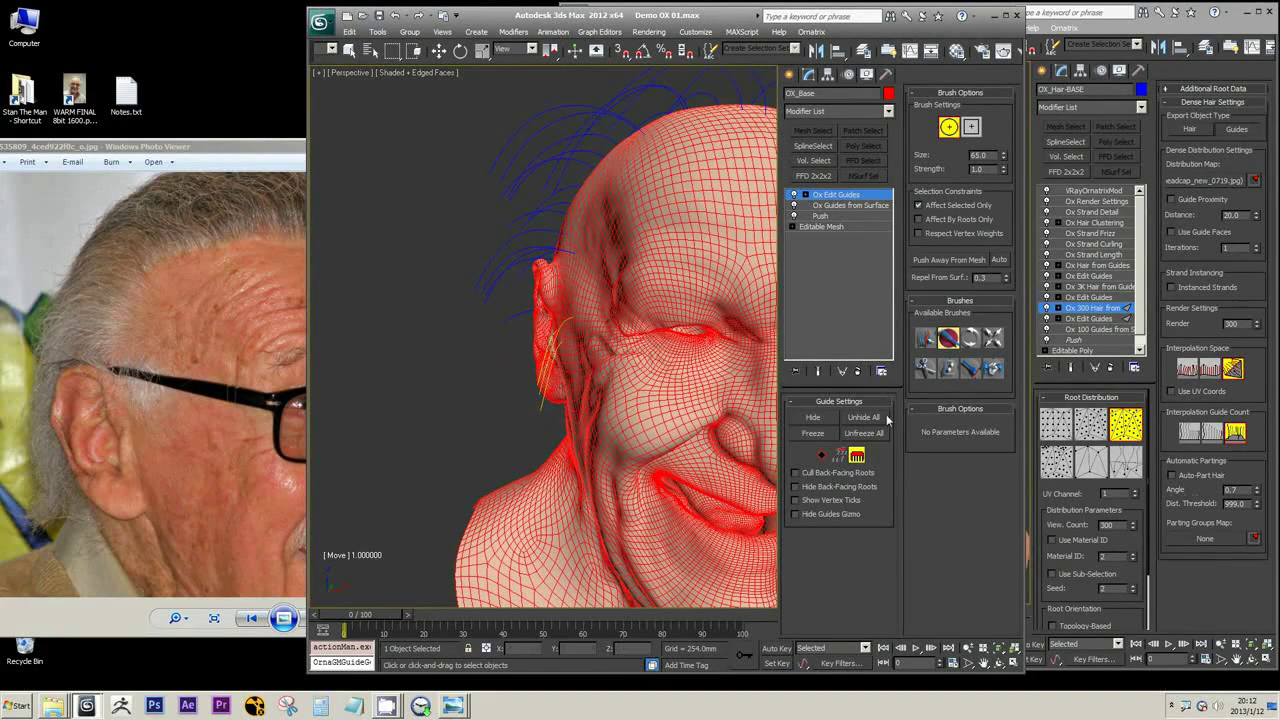
left_click(815, 433)
- Select the guides just above and behind the ear using the Select brush at size 59
left_click(927, 338)
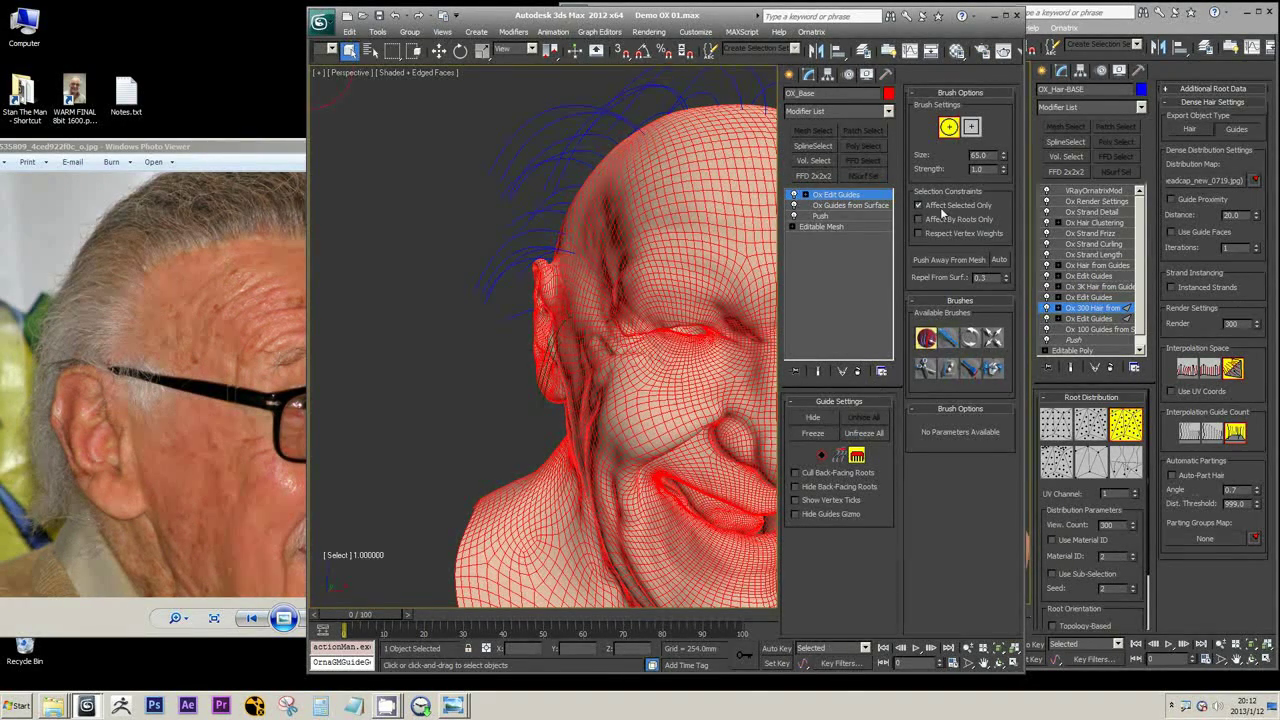
middle_click_drag(501, 246, 670, 335, "alt")
left_click_drag(722, 259, 748, 316)
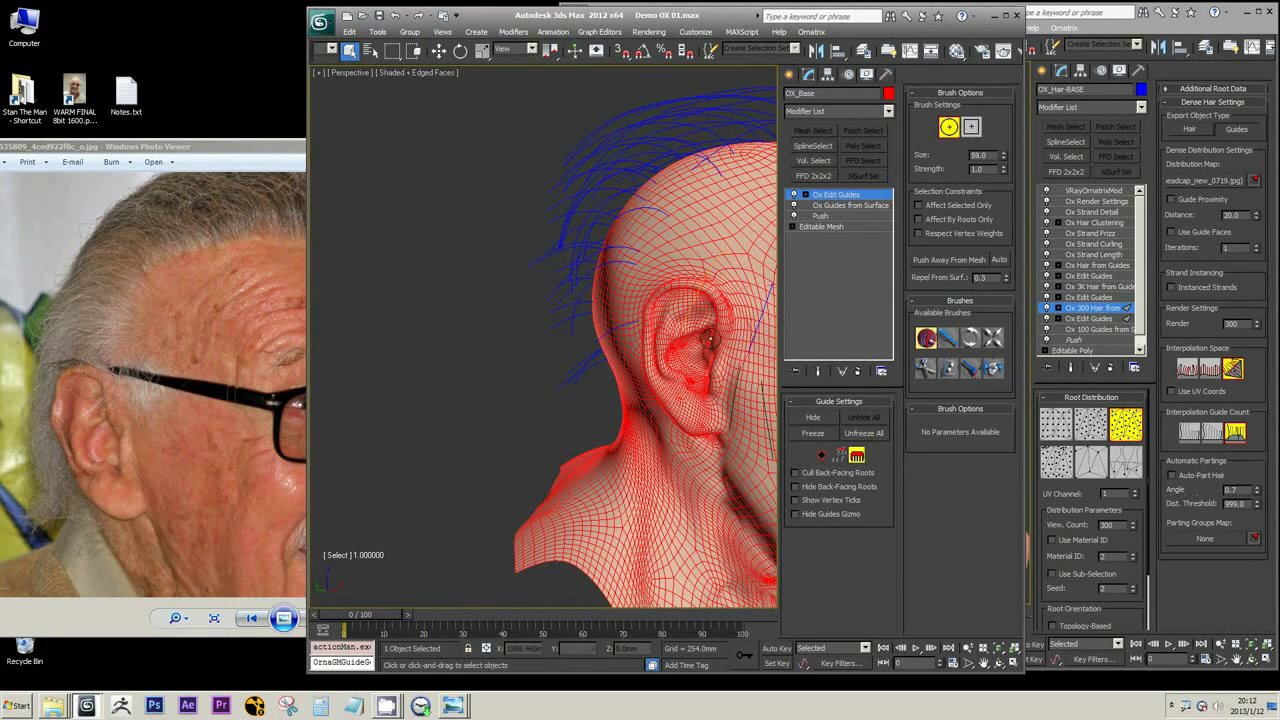
mouse_move(758, 322)
middle_mouse_down()
mouse_move(620, 293)
mouse_move(651, 394)
mouse_move(624, 322)
middle_mouse_up()
scroll(706, 313, "down", 3)
key("F3")
scroll(624, 322, "up", 4)
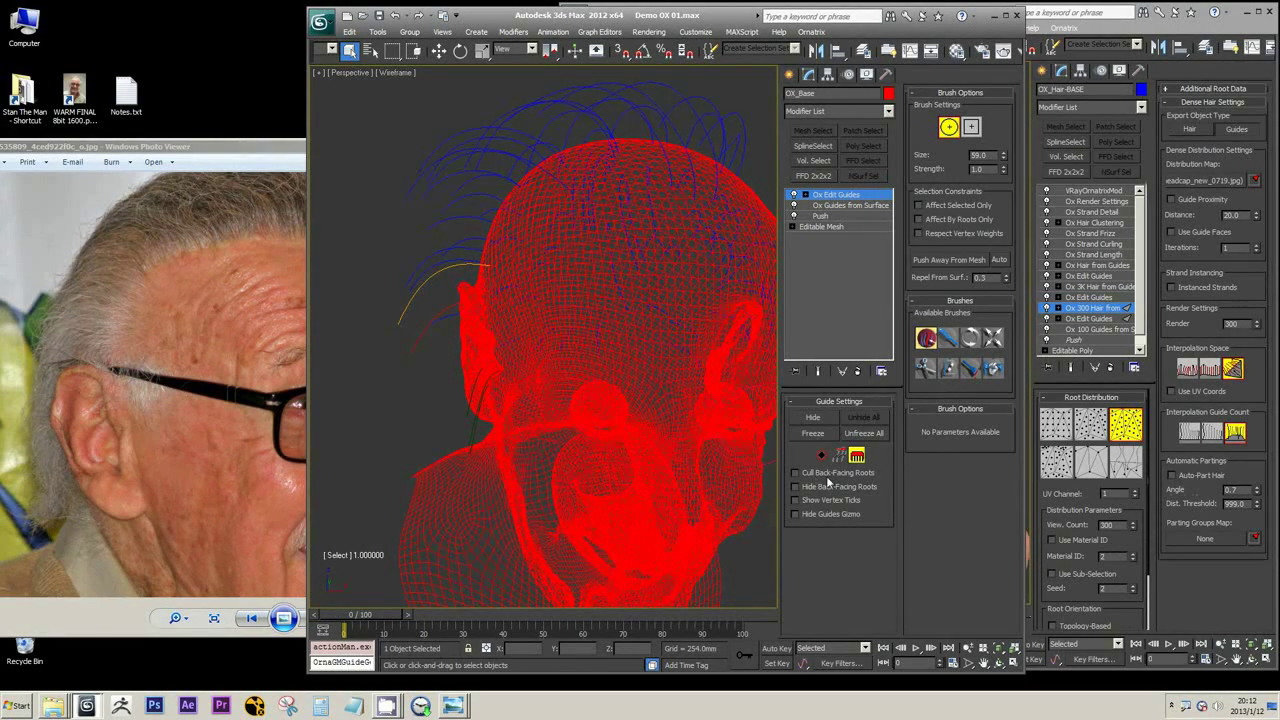
mouse_move(610, 405)
middle_mouse_down("alt")
mouse_move(653, 404)
mouse_move(668, 386)
middle_mouse_up("alt")
scroll(653, 404, "up", 3)
key("F3")
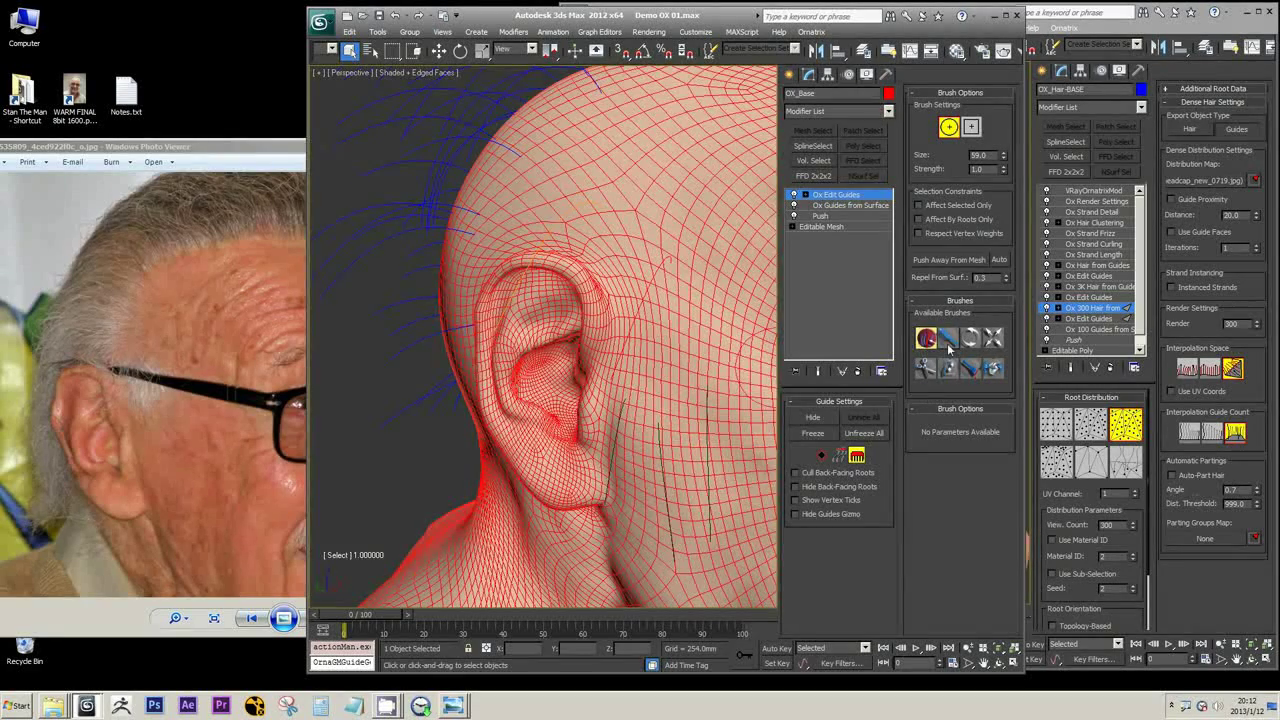
- Comb the selected guides above and behind the ear downward and closer to the head with the Move brush
left_click(948, 342)
scroll(642, 337, "down", 5)
middle_click_drag(720, 322, 651, 337, "alt")
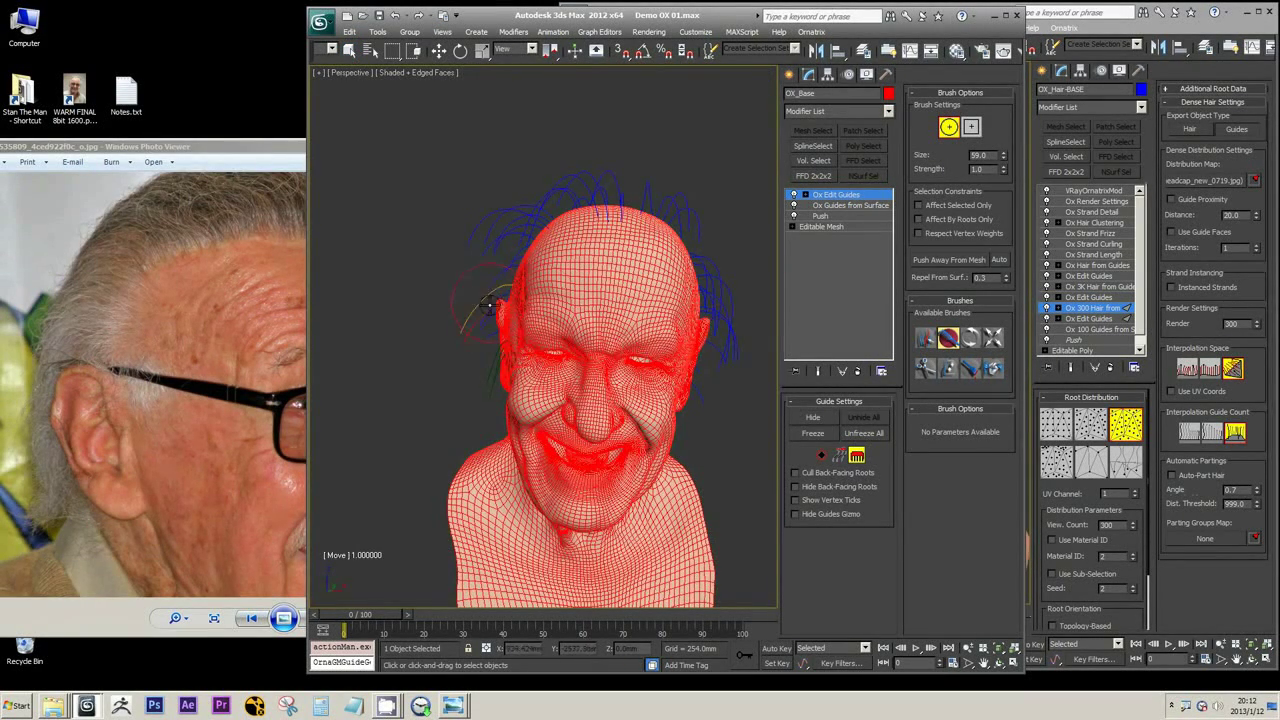
middle_click_drag(469, 328, 615, 328, "alt")
scroll(559, 345, "up", 4)
scroll(561, 274, "down", 3)
scroll(583, 320, "up", 5)
scroll(585, 324, "down", 5)
scroll(600, 325, "up", 3)
scroll(615, 328, "down", 5)
scroll(619, 328, "up", 6)
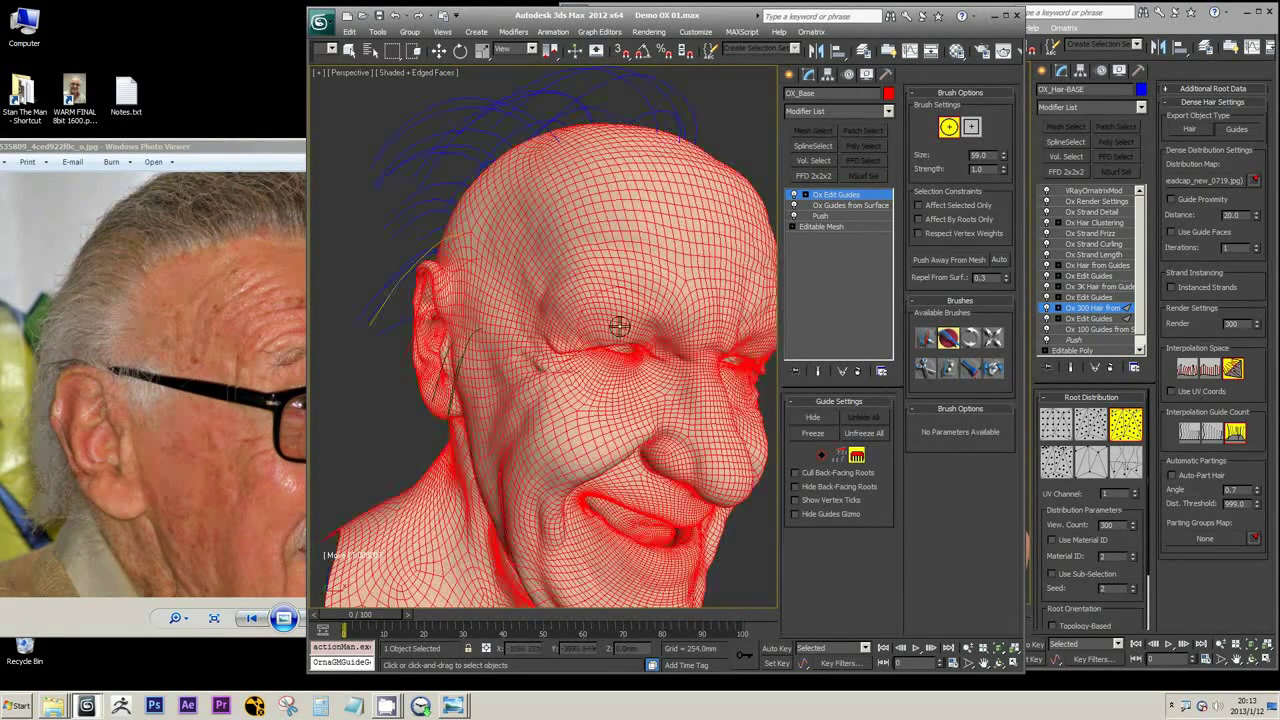
- Rename the Ox Guides from Surface modifier to Ox 100 Guides from Surface
left_click(853, 196)
right_click(840, 207)
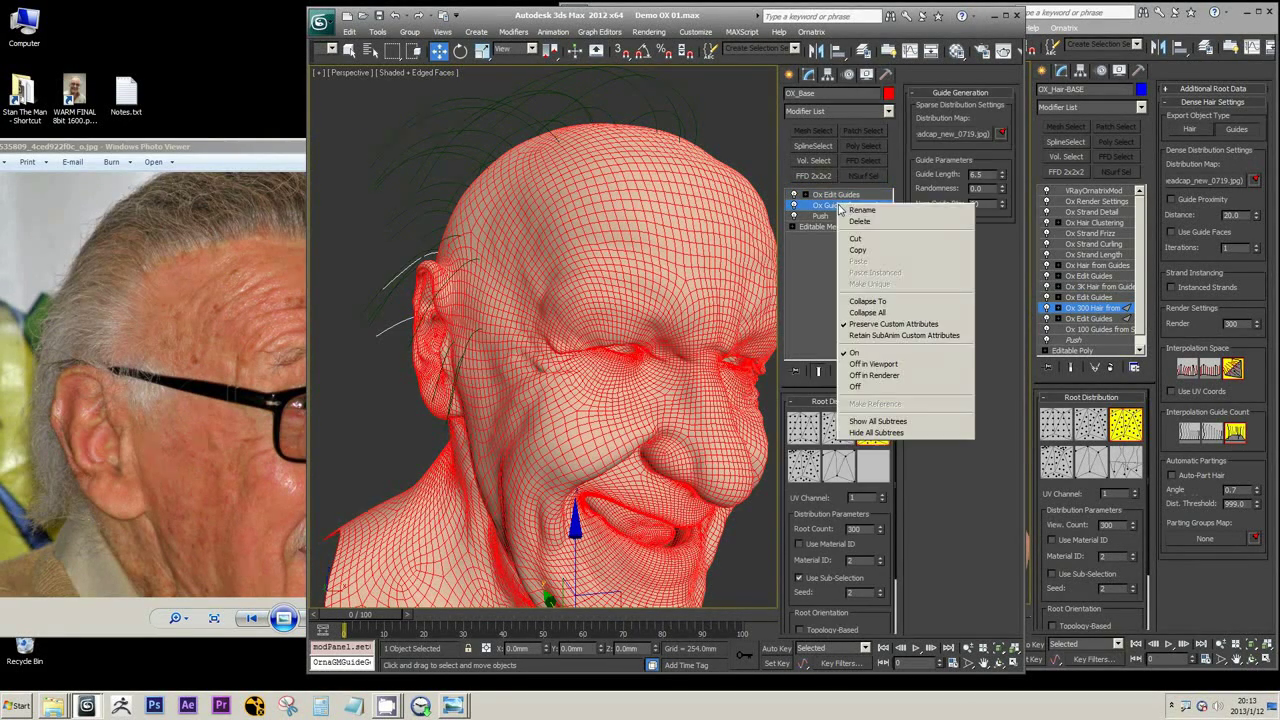
left_click(845, 206)
left_click(823, 205)
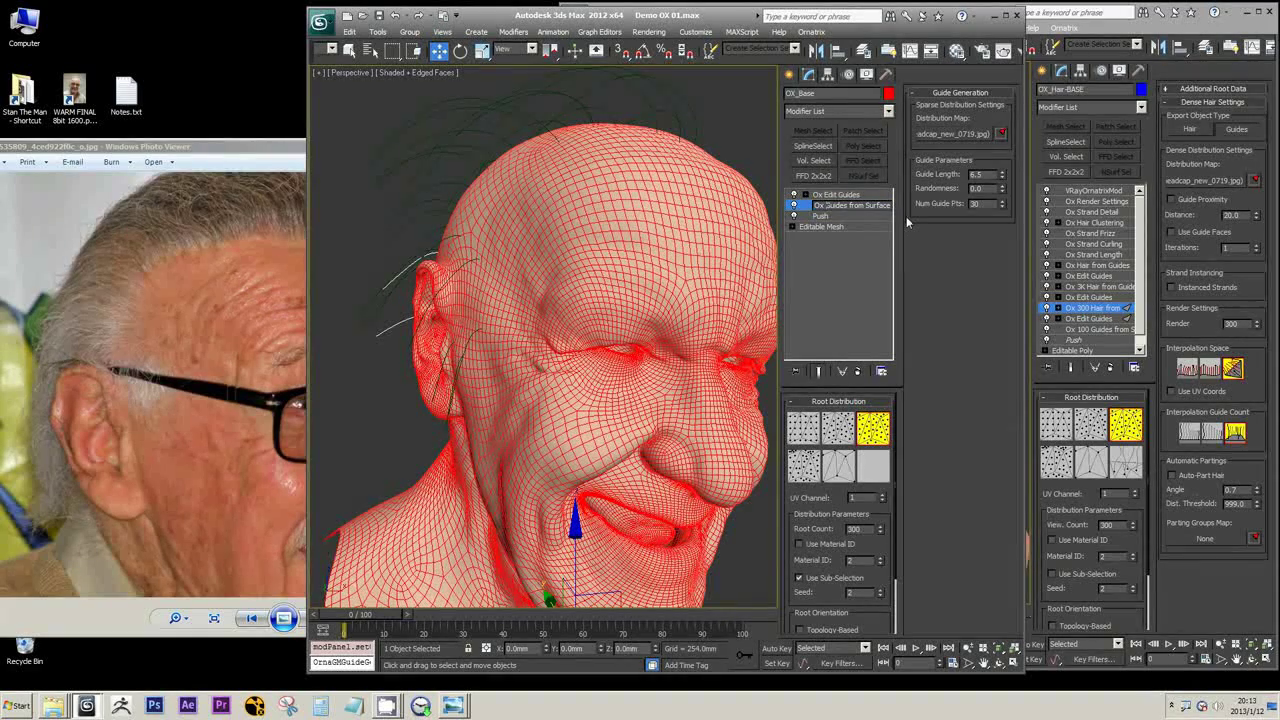
type("100")
key("Return")
left_click(843, 195)
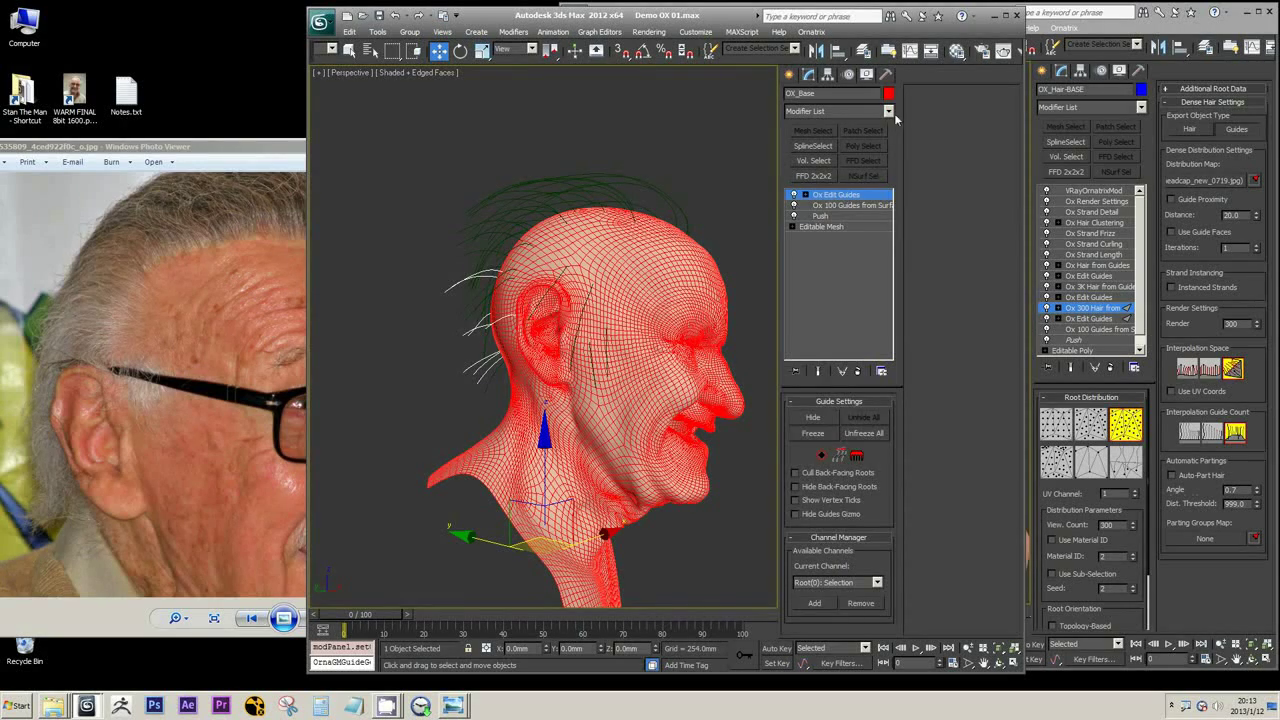
- Check the root count of the surface guides modifier and rename it Ox 1000 Guides from Surface
left_click(838, 206)
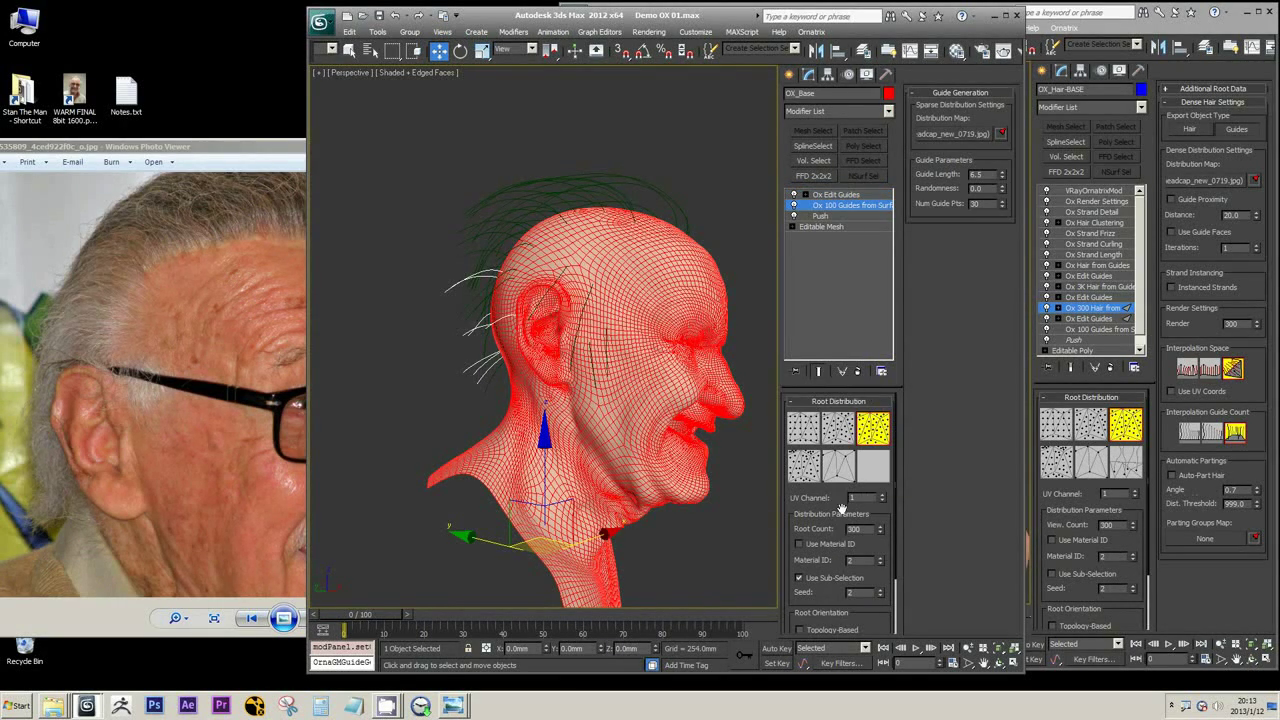
scroll(592, 306, "up", 4)
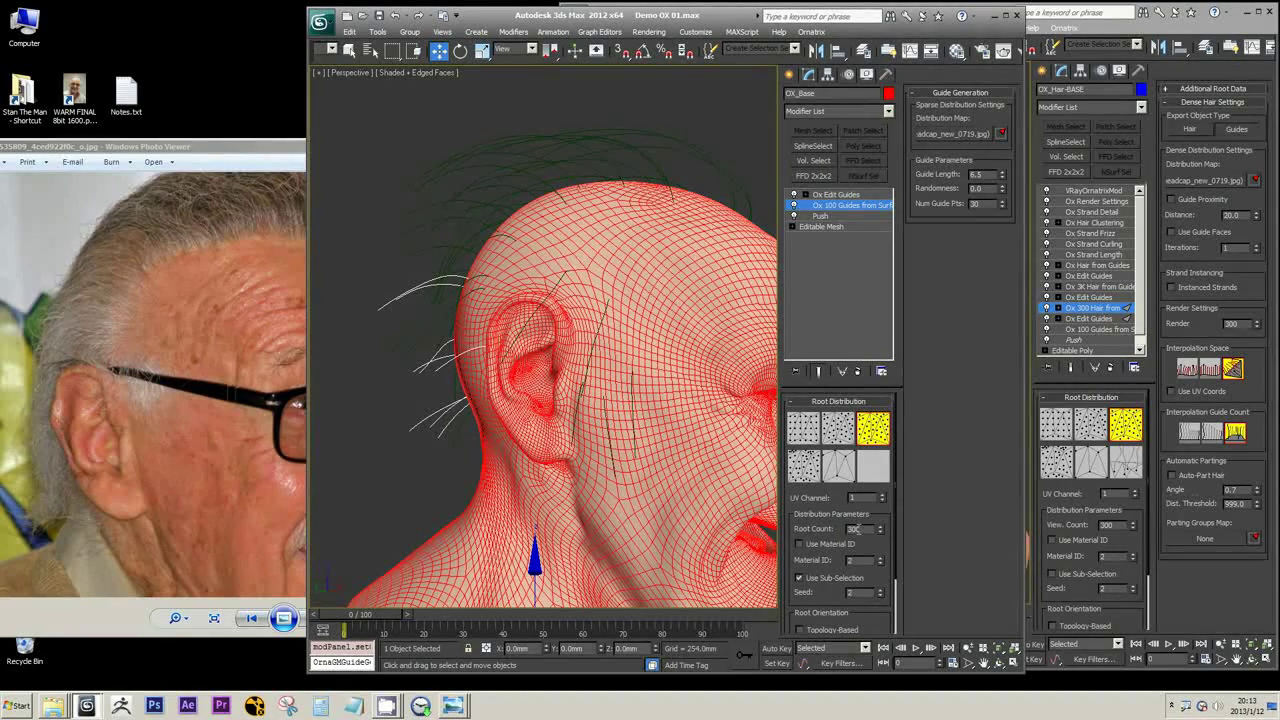
right_click(840, 211)
left_click(857, 217)
type("0")
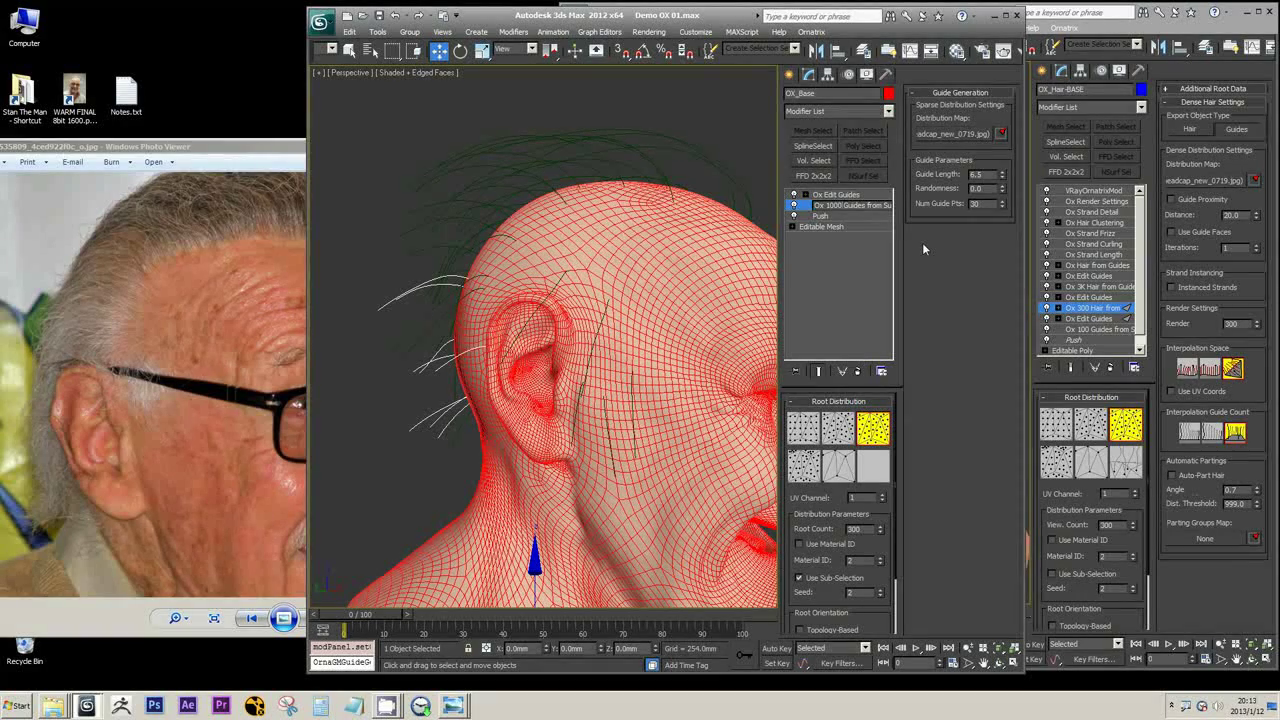
key("Return")
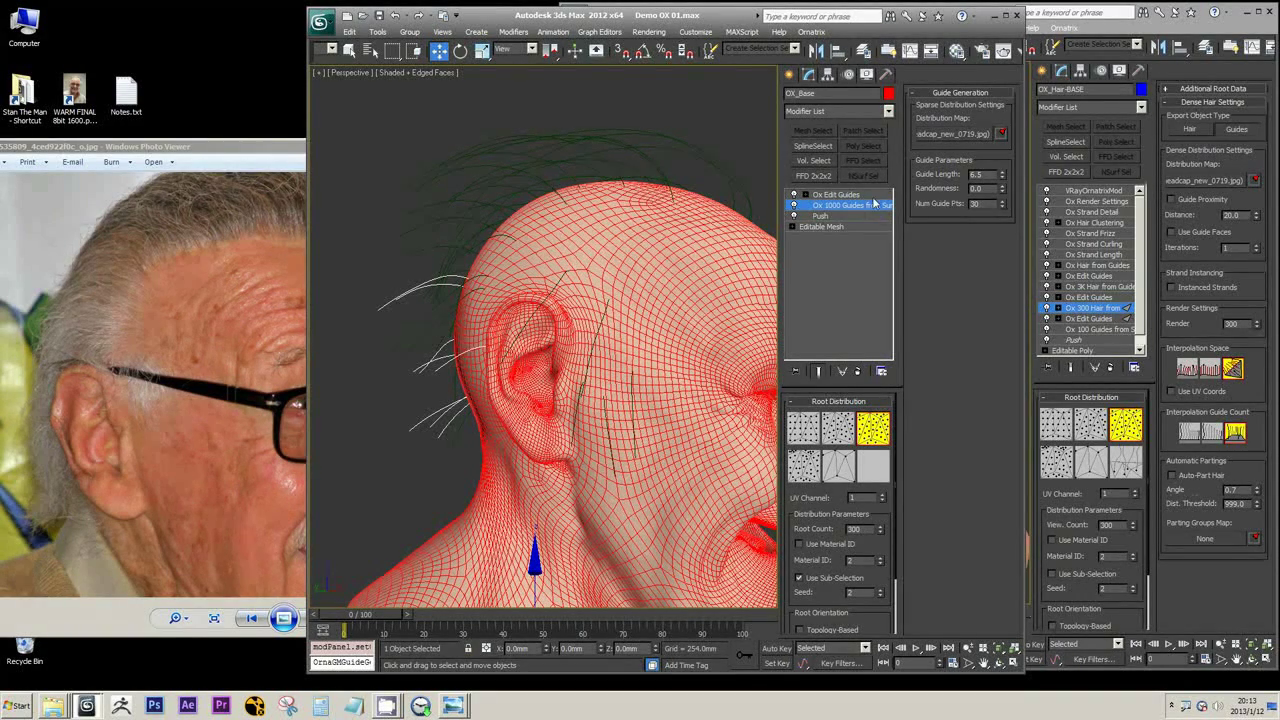
- Add an Ox Hair from Guides modifier above Ox Edit Guides
left_click(866, 195)
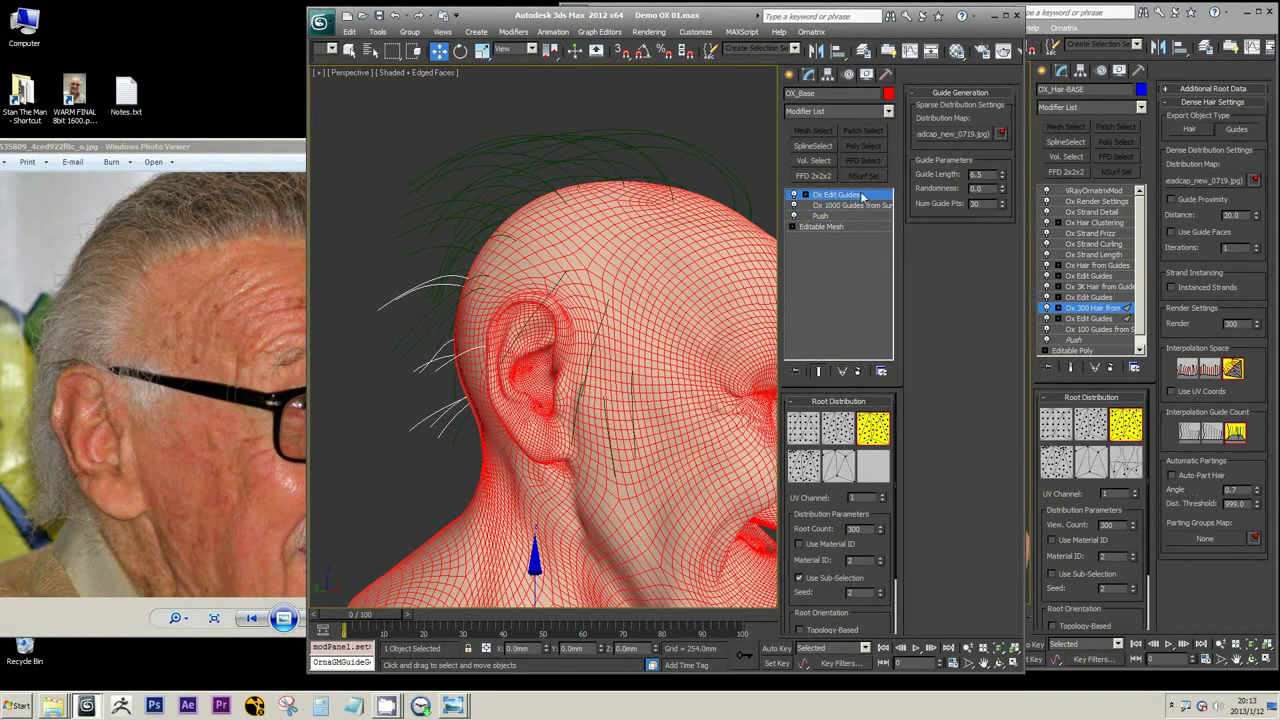
left_click(889, 112)
scroll(893, 256, "down", 5)
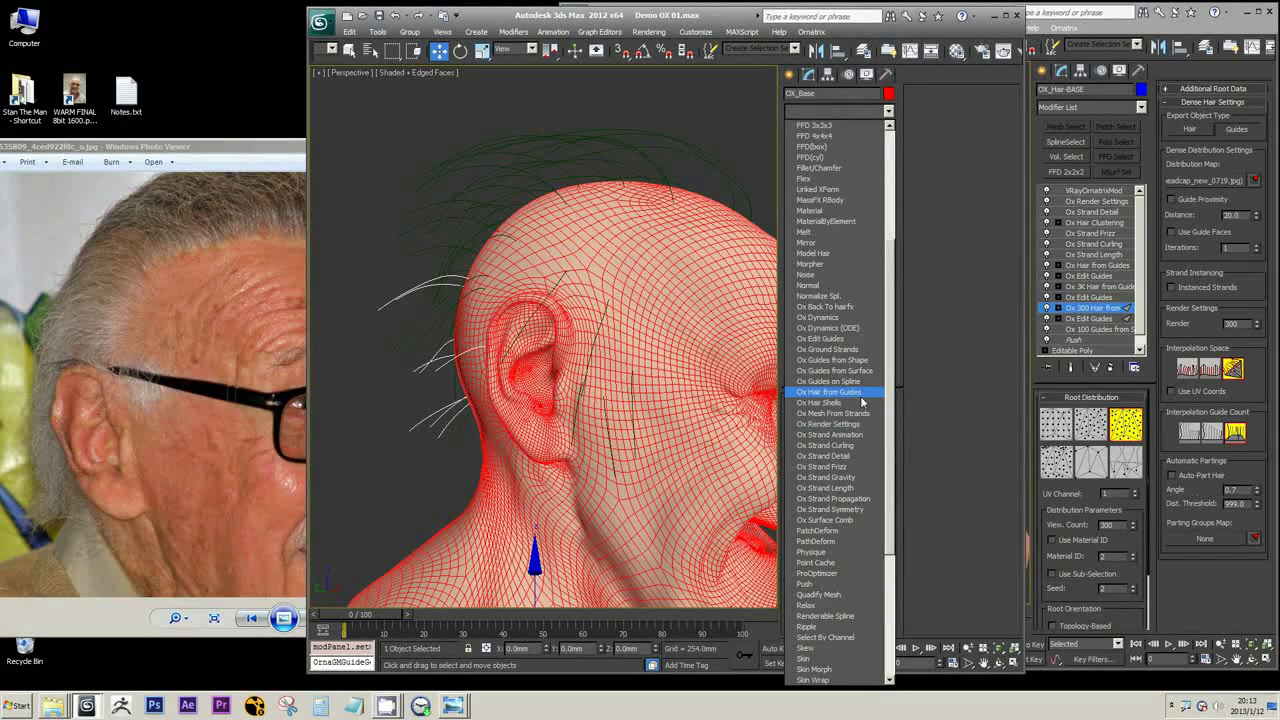
left_click(857, 392)
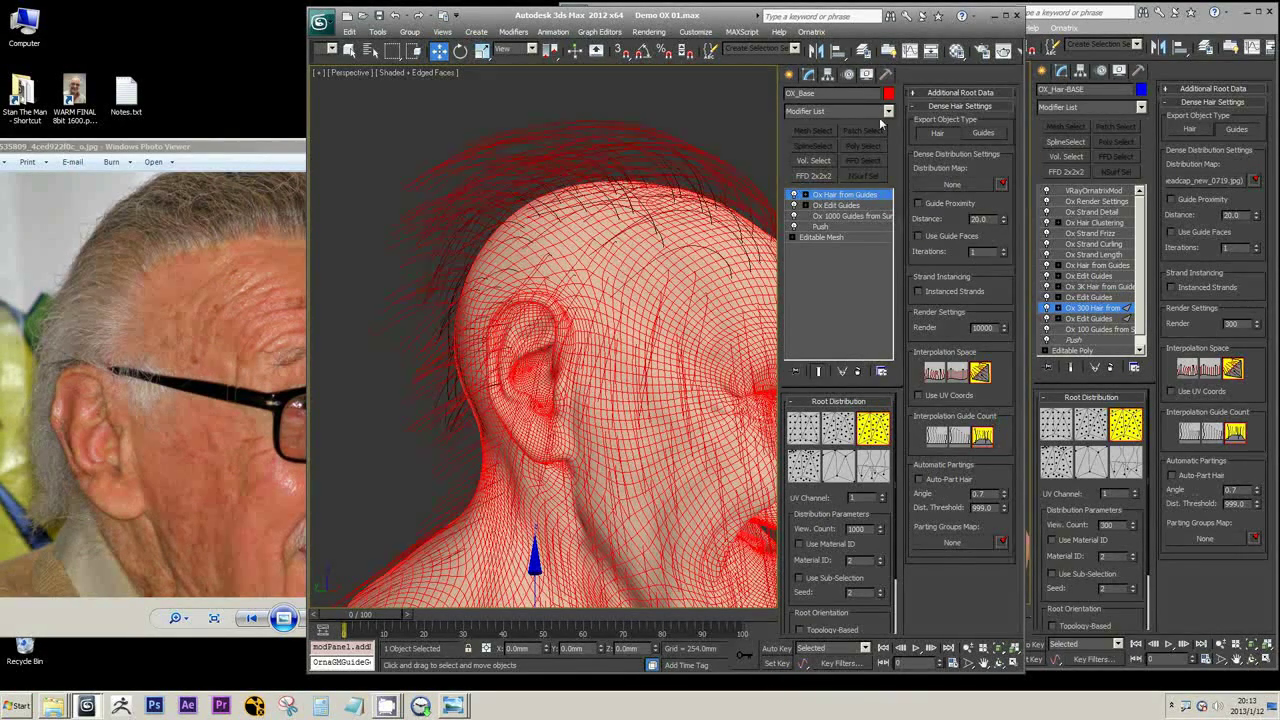
- Recolour OX_Base to light lavender and set the hair's render count to 100000 and viewport count to 10000
left_click(888, 94)
left_click(753, 290)
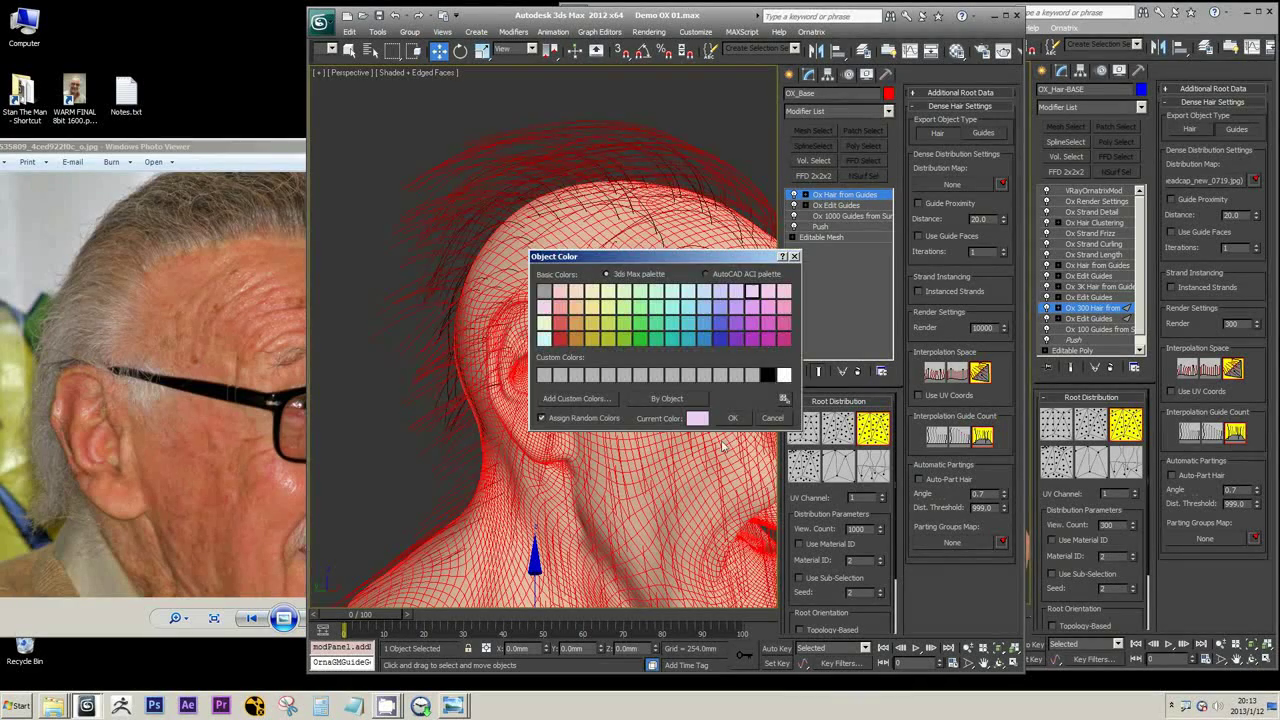
left_click(733, 418)
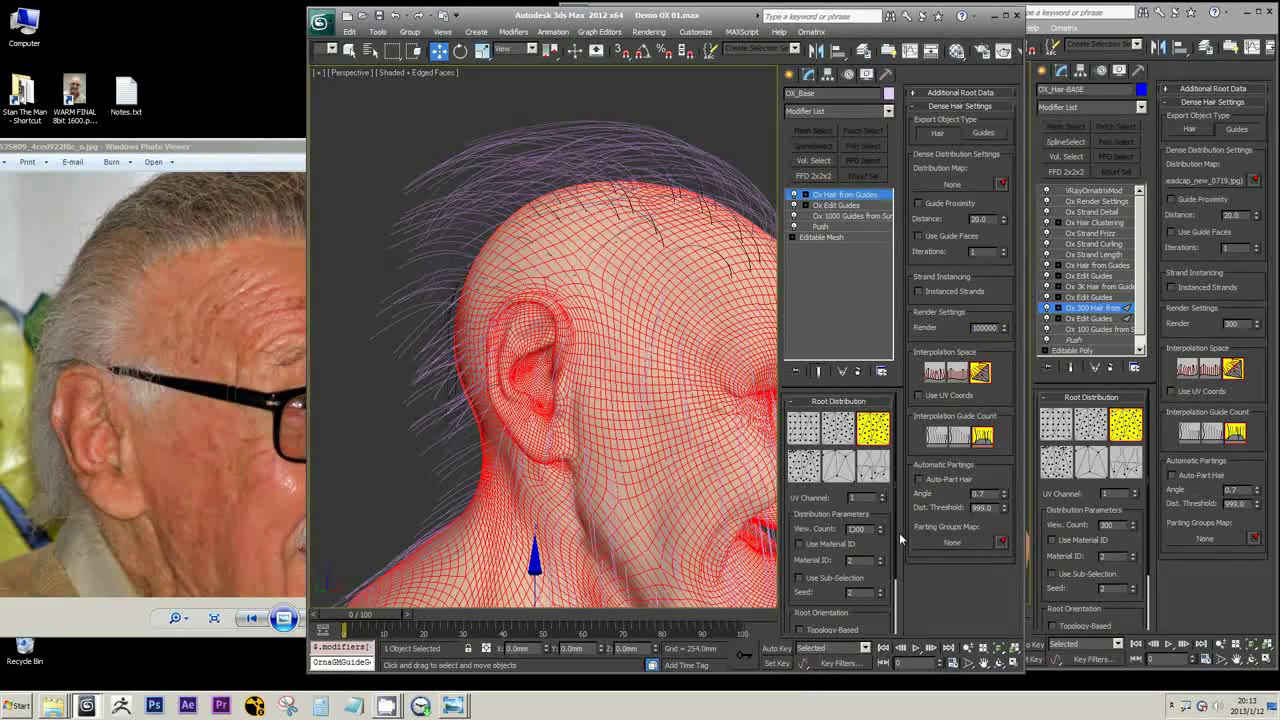
middle_click_drag(633, 327, 660, 338, "alt")
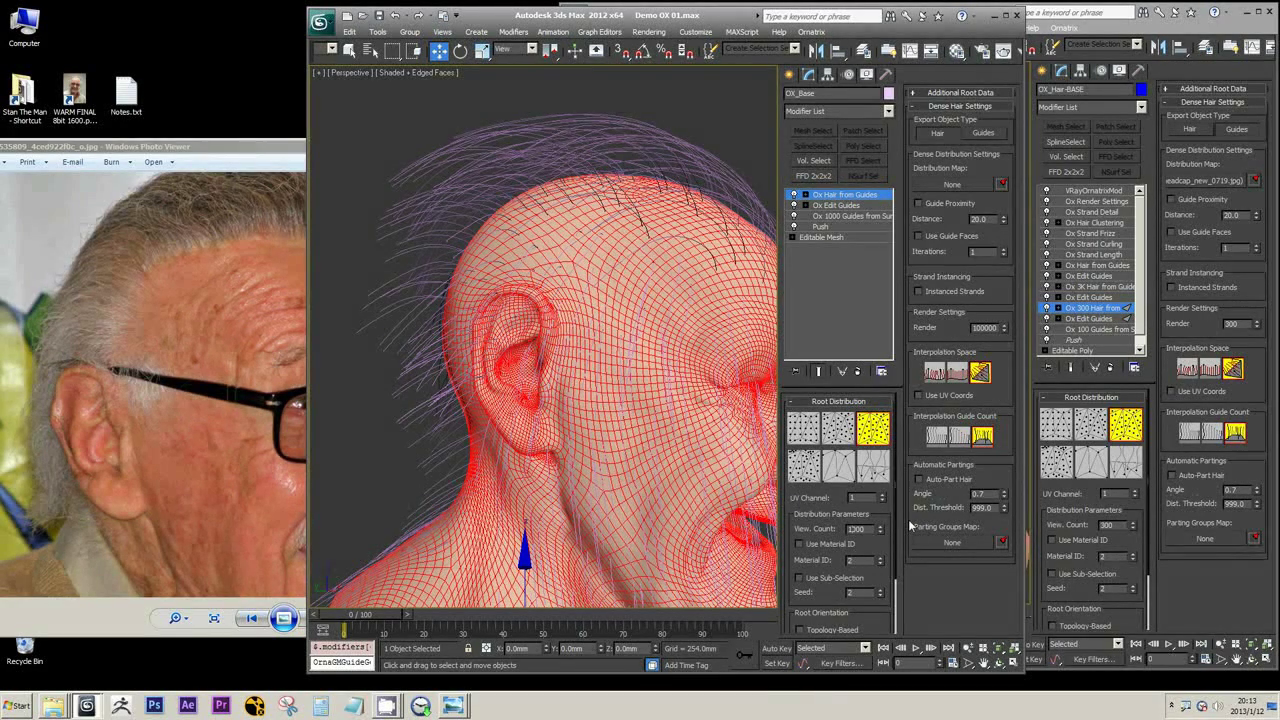
key("Return")
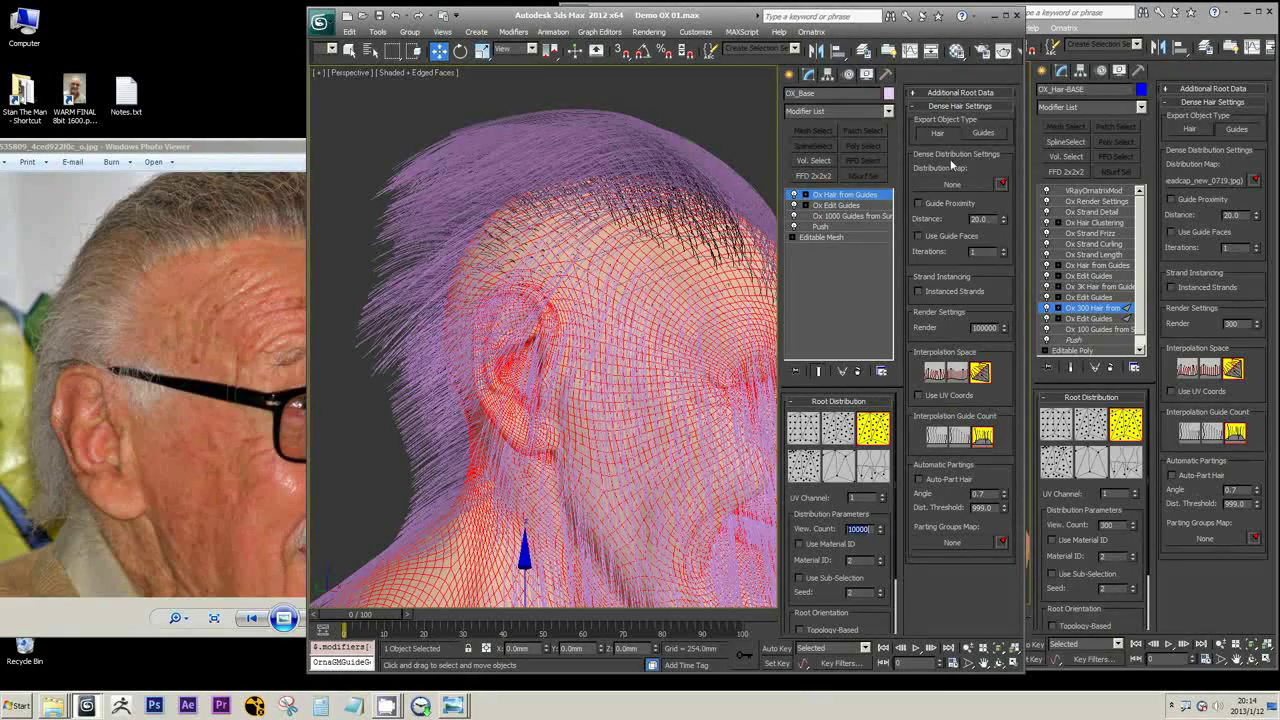
- Copy the surface guides modifier's distribution map and paste it as an instance into the Ox Hair from Guides distribution map
left_click(852, 217)
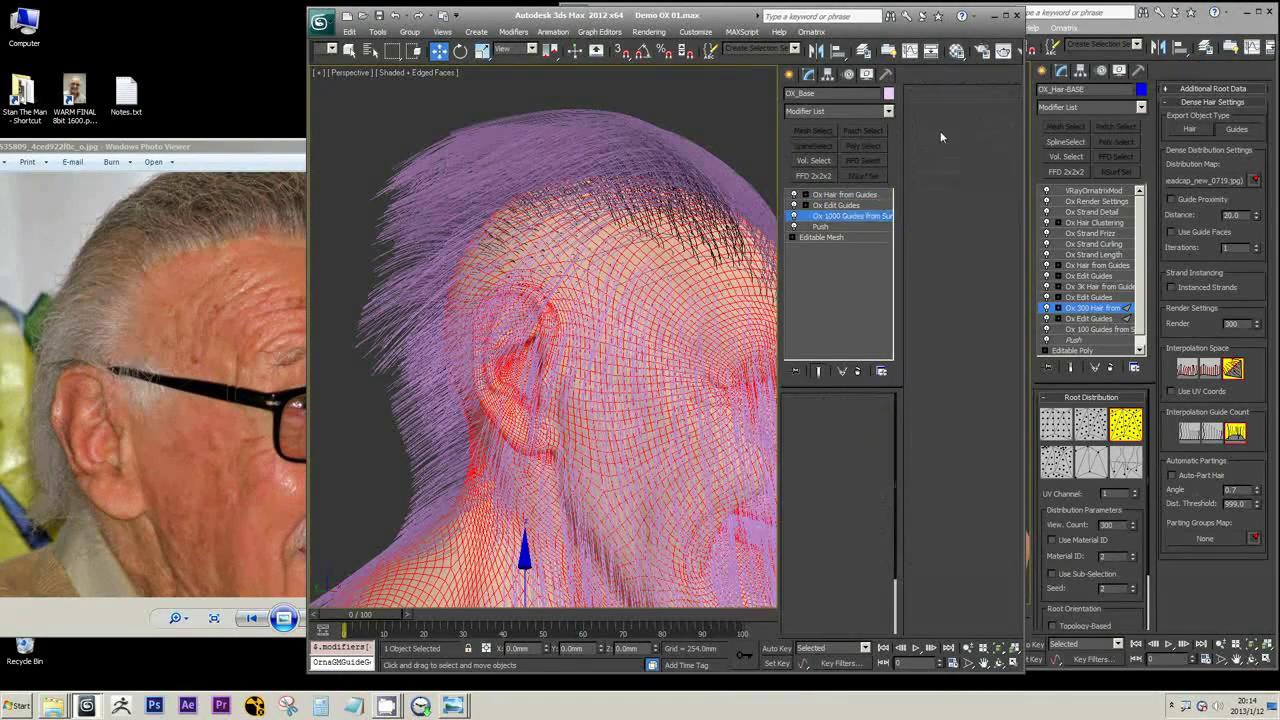
right_click(958, 135)
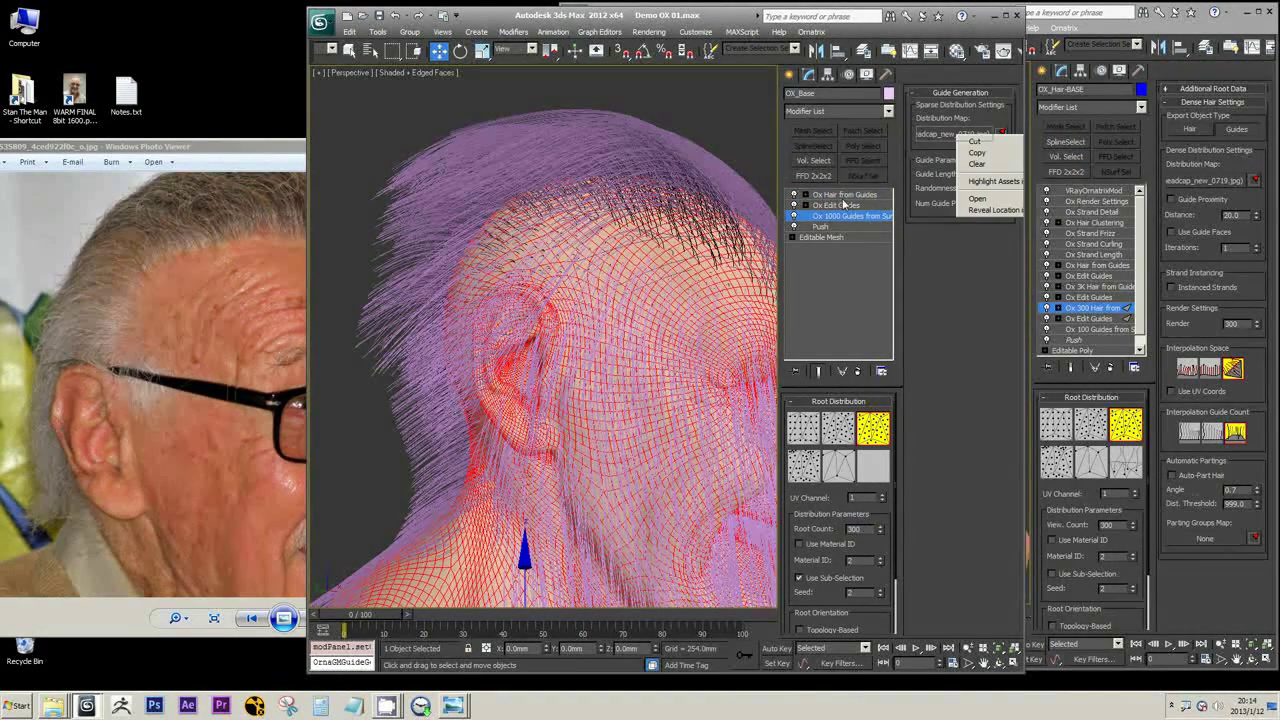
left_click(976, 153)
left_click(845, 194)
right_click(948, 183)
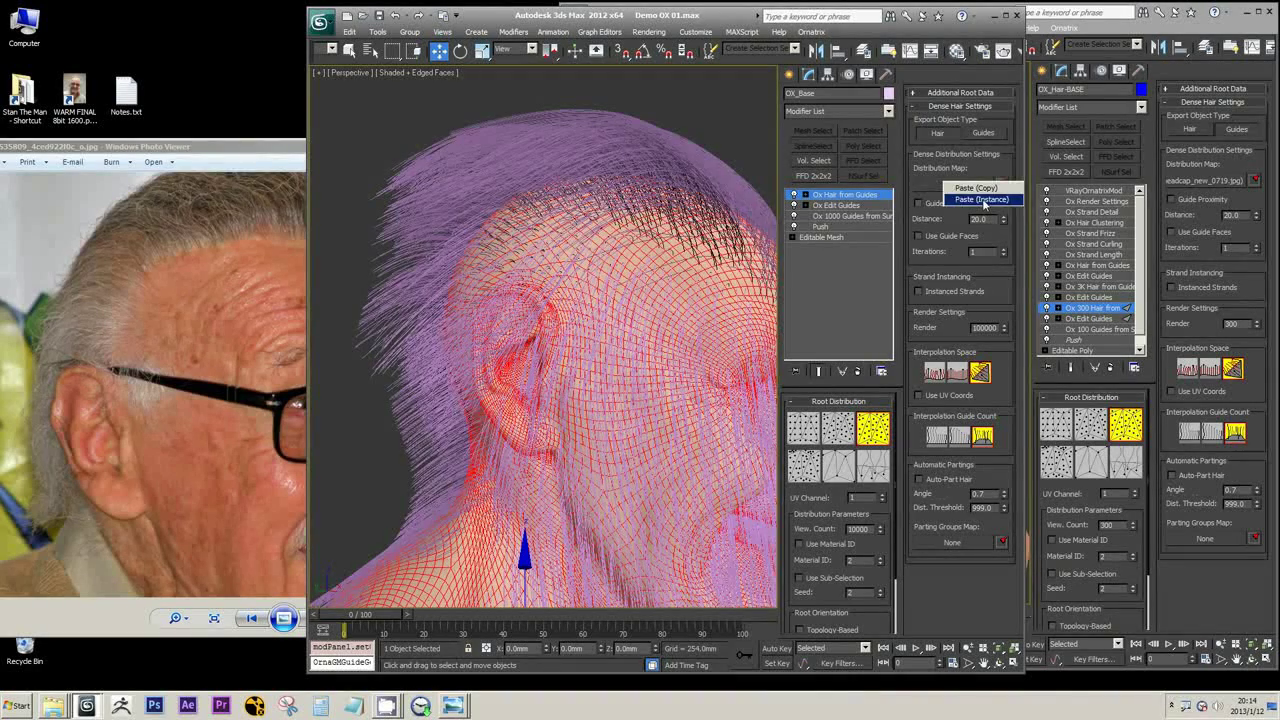
left_click(983, 199)
- Examine the generated hair around the ear and temple from several angles and distances
middle_click_drag(626, 386, 545, 376, "alt")
scroll(571, 381, "up", 4)
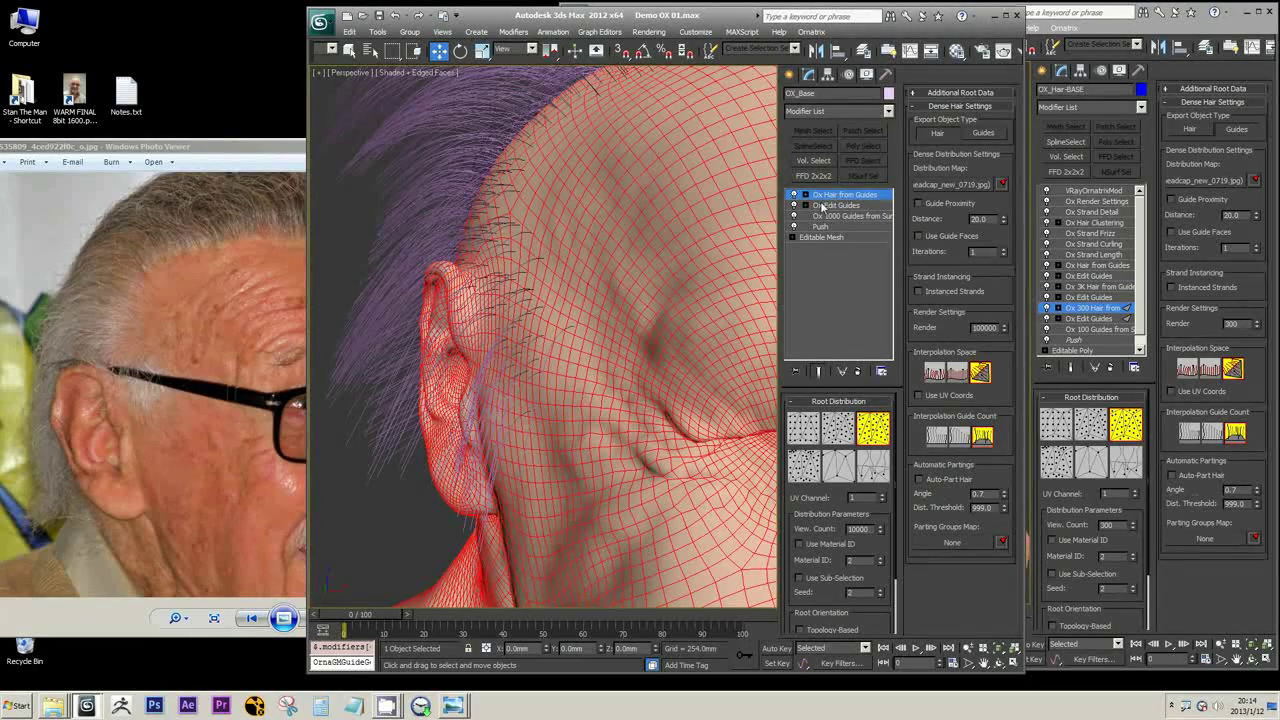
mouse_move(594, 311)
middle_mouse_down("alt")
mouse_move(586, 334)
mouse_move(560, 335)
mouse_move(660, 306)
mouse_move(594, 306)
mouse_move(665, 325)
mouse_move(585, 321)
middle_mouse_up("alt")
scroll(560, 335, "up", 10)
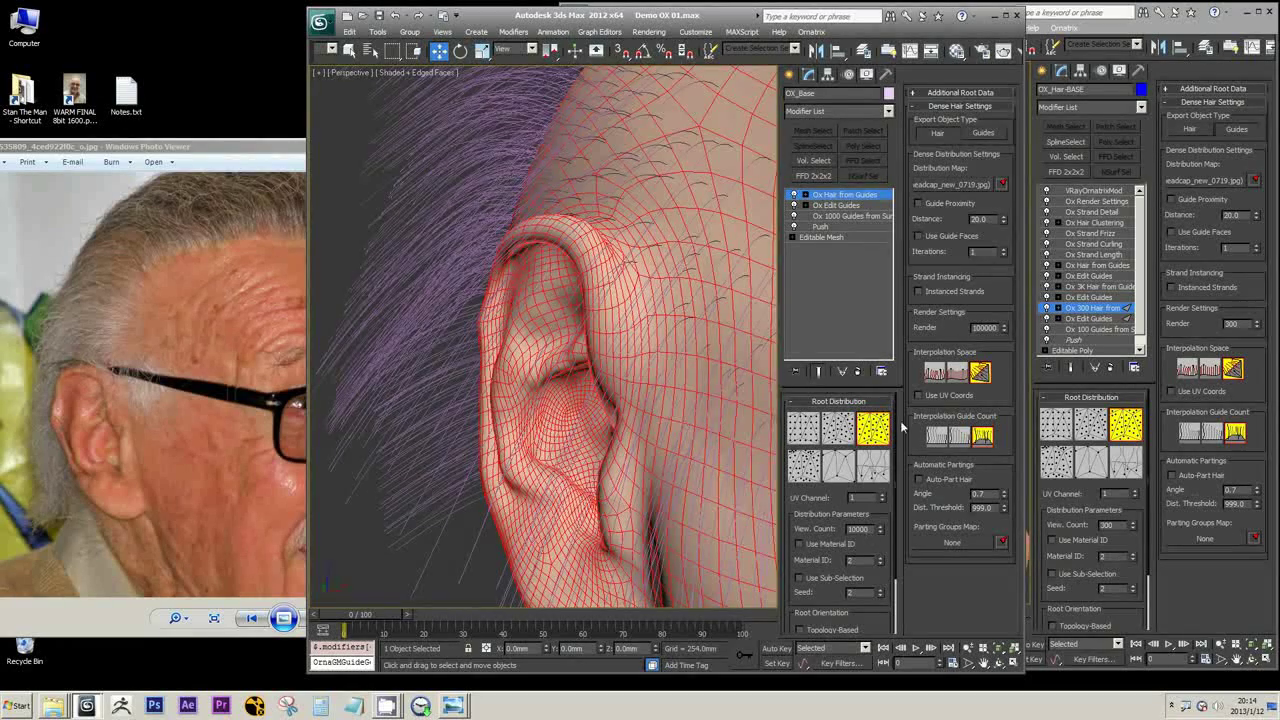
middle_click_drag(653, 327, 600, 269, "alt")
scroll(634, 312, "down", 5)
scroll(634, 316, "up", 5)
scroll(573, 265, "up", 2)
scroll(634, 366, "up", 3)
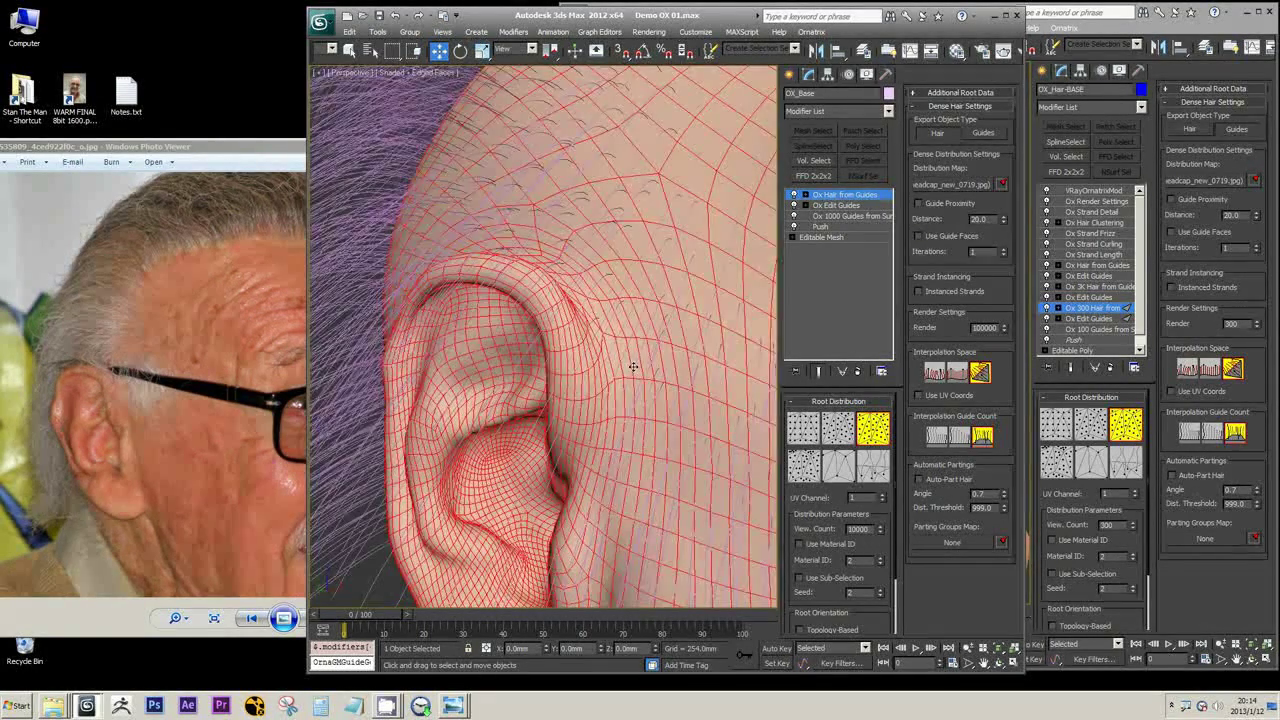
middle_click_drag(634, 366, 606, 397, "alt")
scroll(634, 381, "down", 3)
scroll(618, 358, "up", 3)
scroll(628, 345, "up", 2)
scroll(628, 345, "down", 4)
scroll(652, 263, "up", 2)
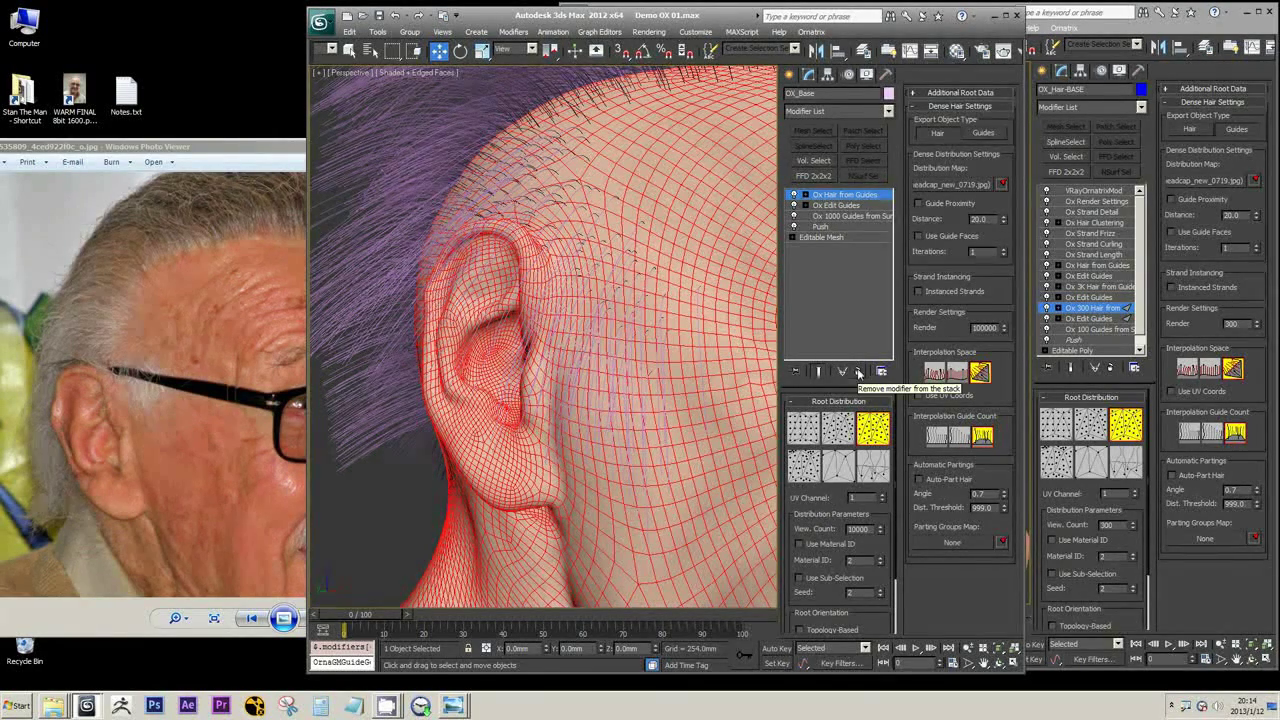
- Rename the surface guides modifier to Ox 300 Guides from Surface
left_click(839, 218)
right_click(834, 219)
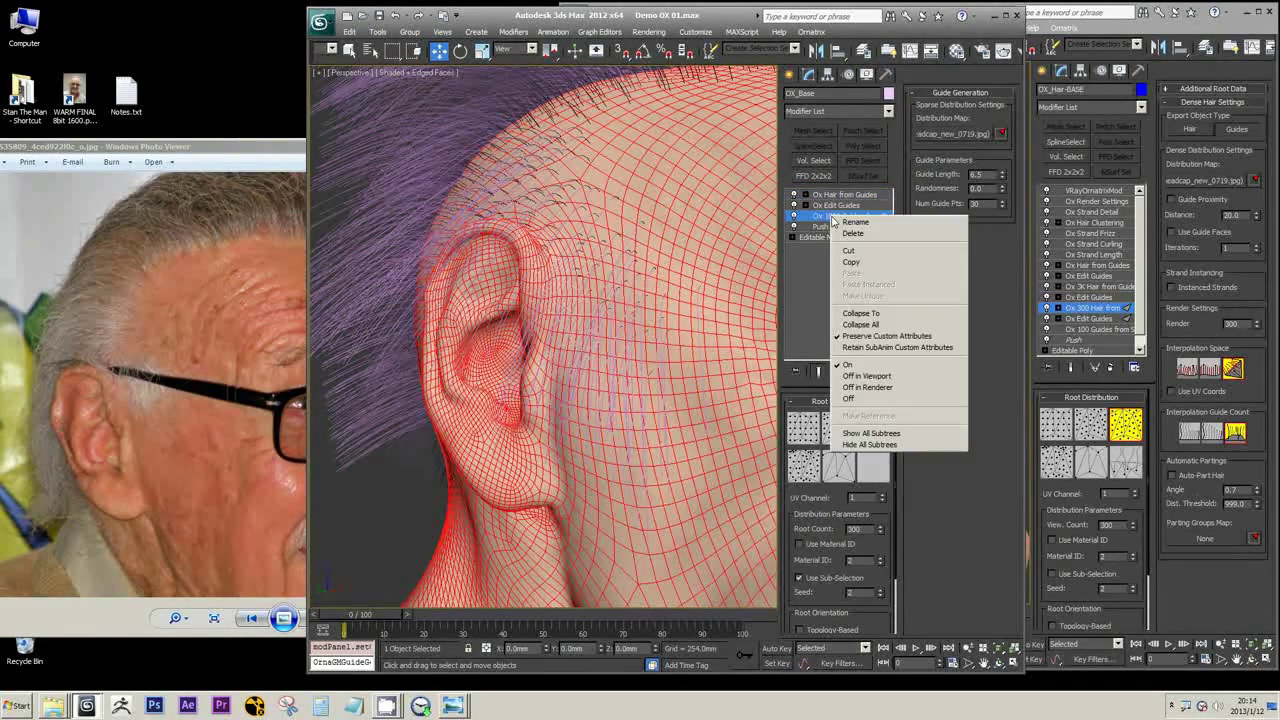
left_click(850, 221)
left_click(818, 216)
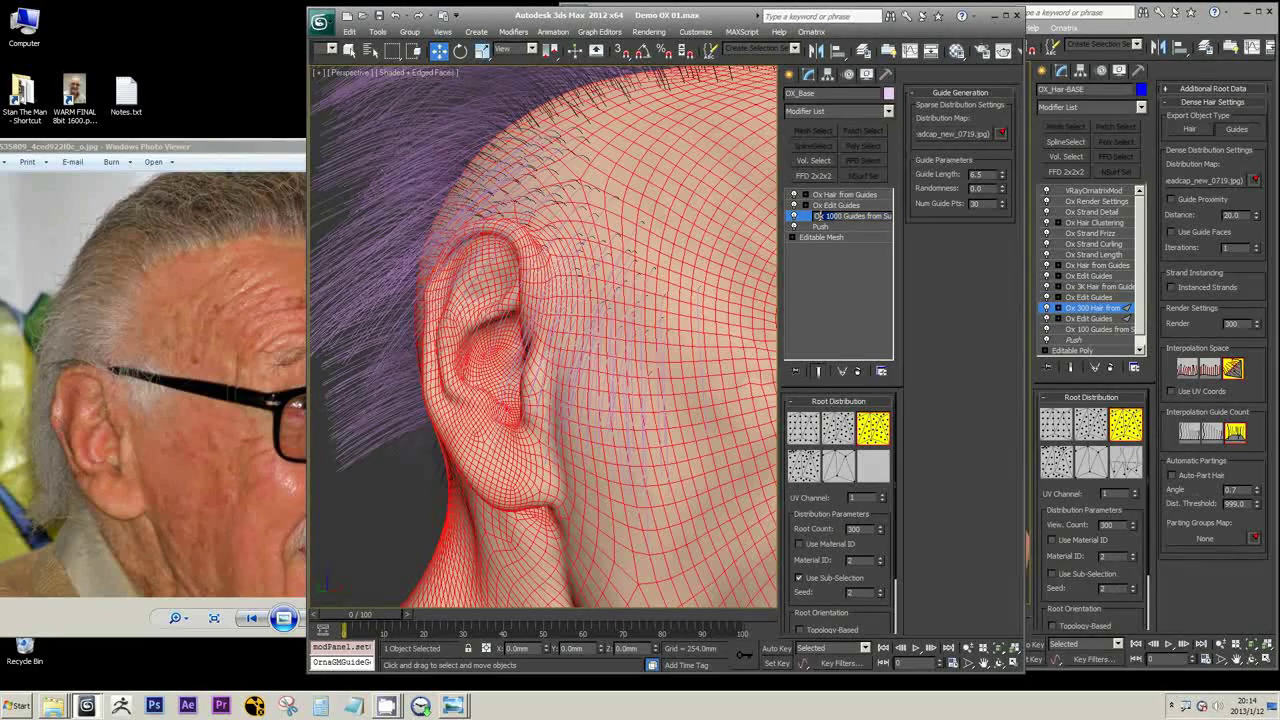
type("300")
key("Return")
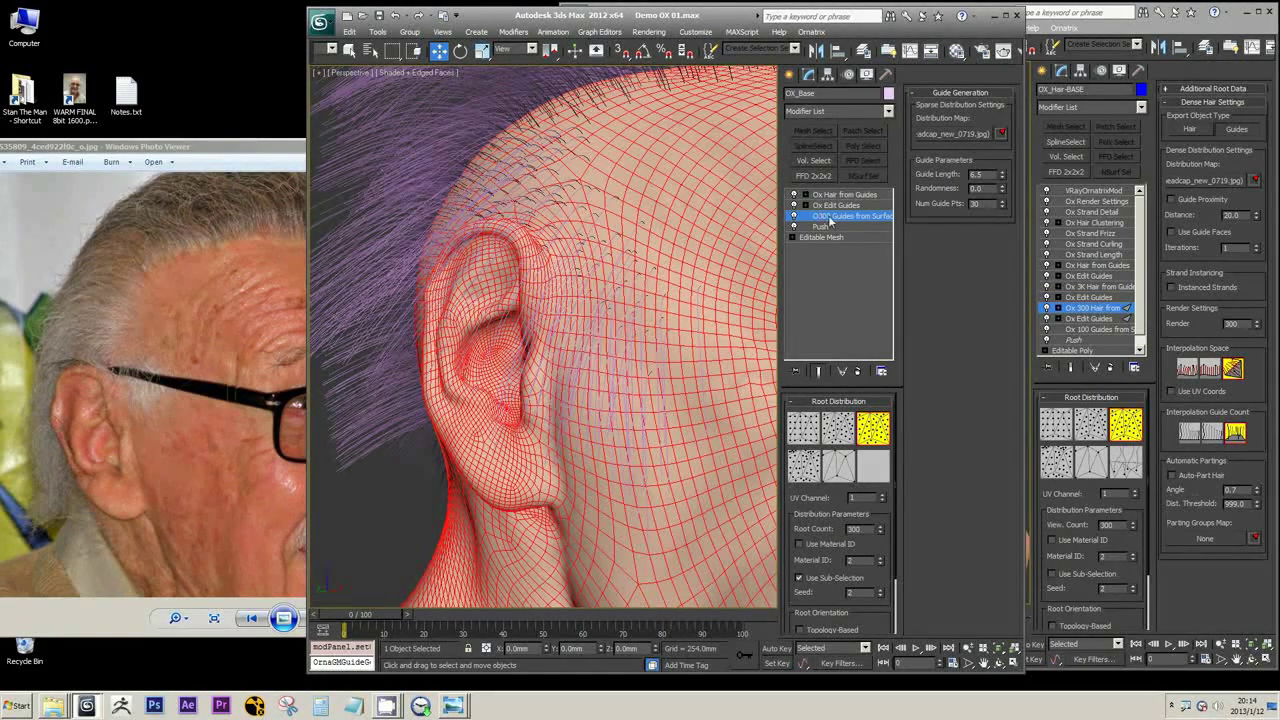
right_click(826, 217)
left_click(838, 221)
key("End")
key("Home")
key("Return")
- Rename the Ox Hair from Guides modifier to Ox 3K Hair from Guides
left_click(838, 195)
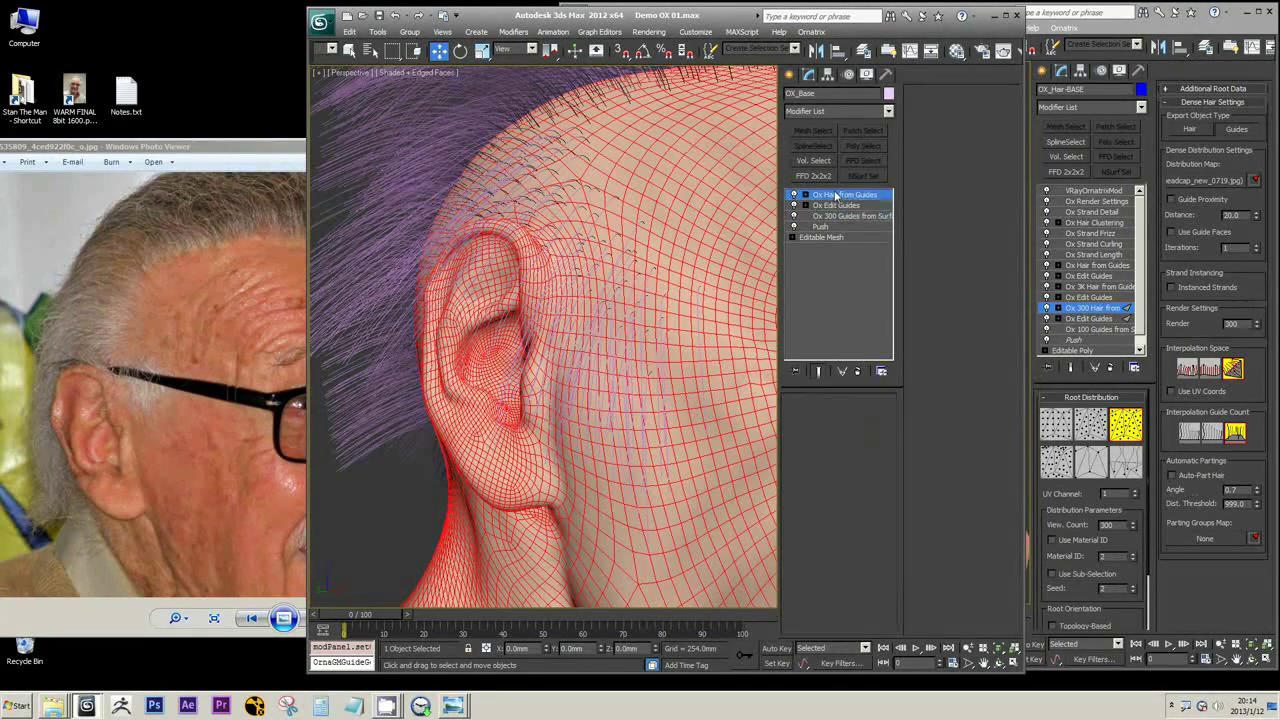
right_click(838, 195)
left_click(852, 197)
key("Return")
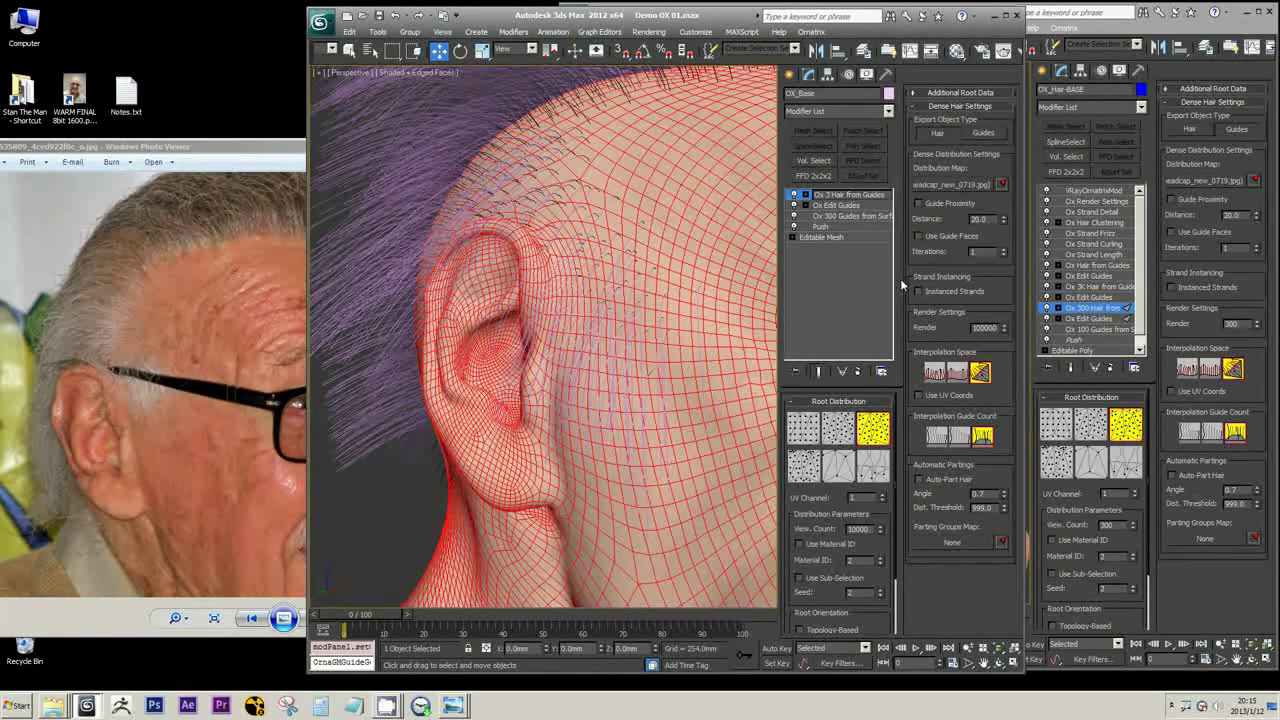
type("K")
key("Return")
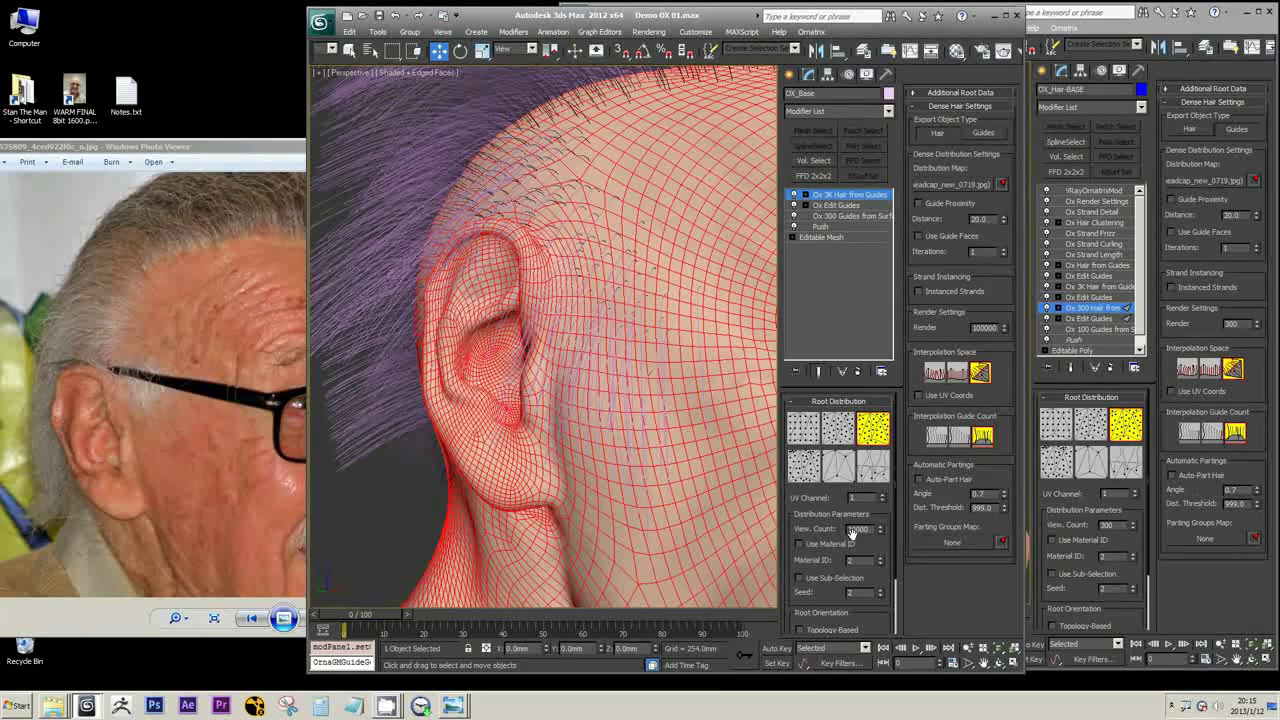
- Set both the viewport count and the render count of Ox 3K Hair from Guides to 3000
left_click_drag(857, 530, 828, 528)
type("3")
left_click_drag(985, 328, 962, 334)
type("3")
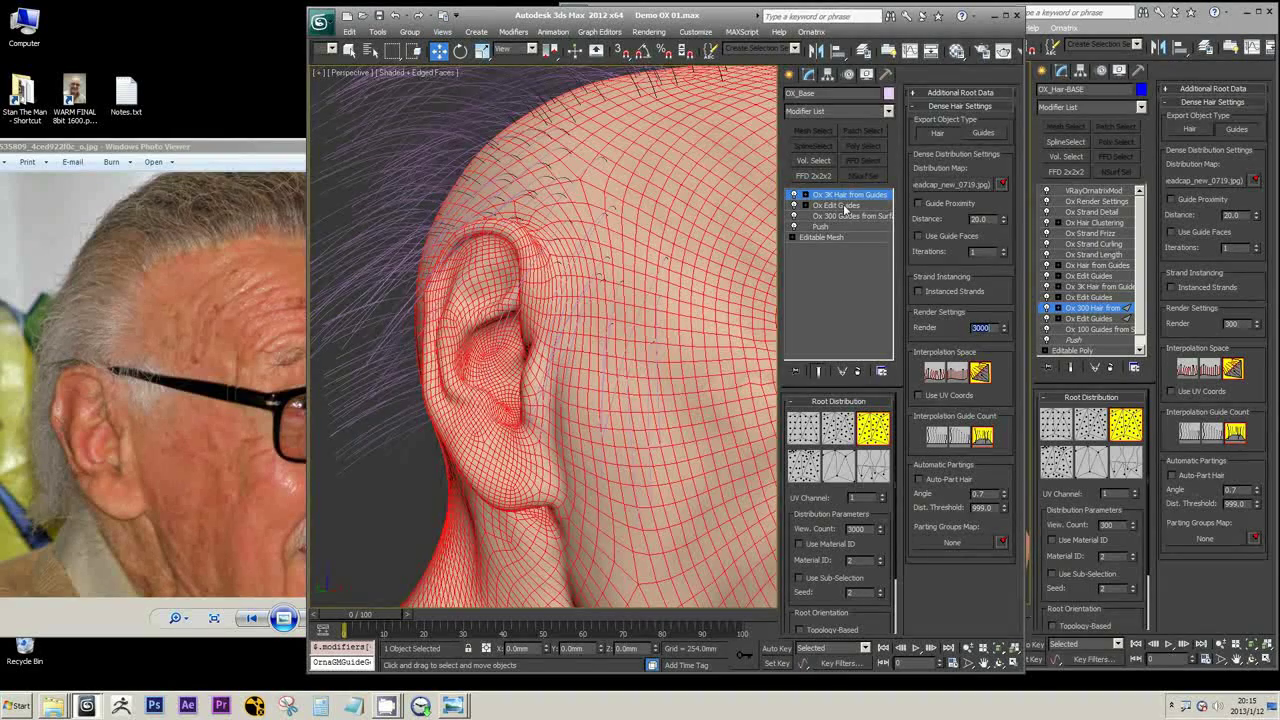
- Examine the 3K hair from several angles, both on the head and isolated from it
scroll(614, 251, "down", 5)
middle_click_drag(602, 254, 450, 302, "alt")
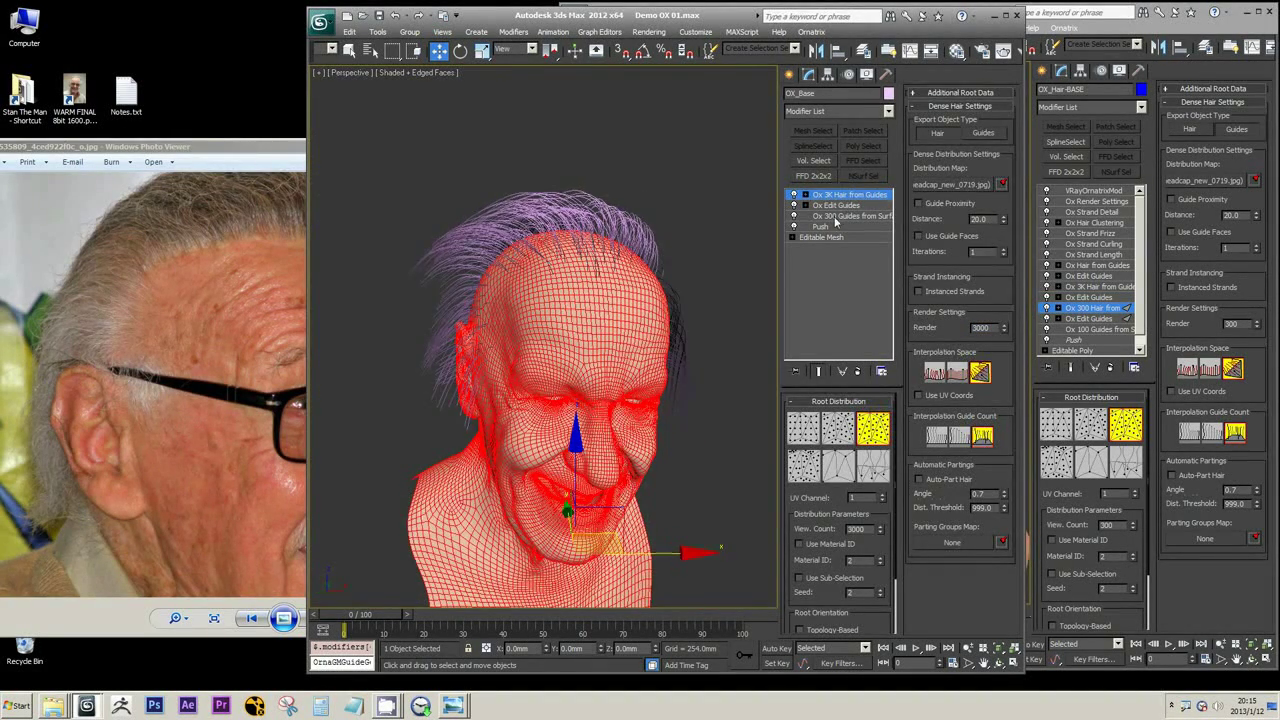
left_click(844, 210)
left_click(846, 194)
middle_click_drag(569, 299, 614, 324, "alt")
scroll(595, 301, "up", 4)
scroll(646, 309, "up", 3)
scroll(646, 309, "down", 3)
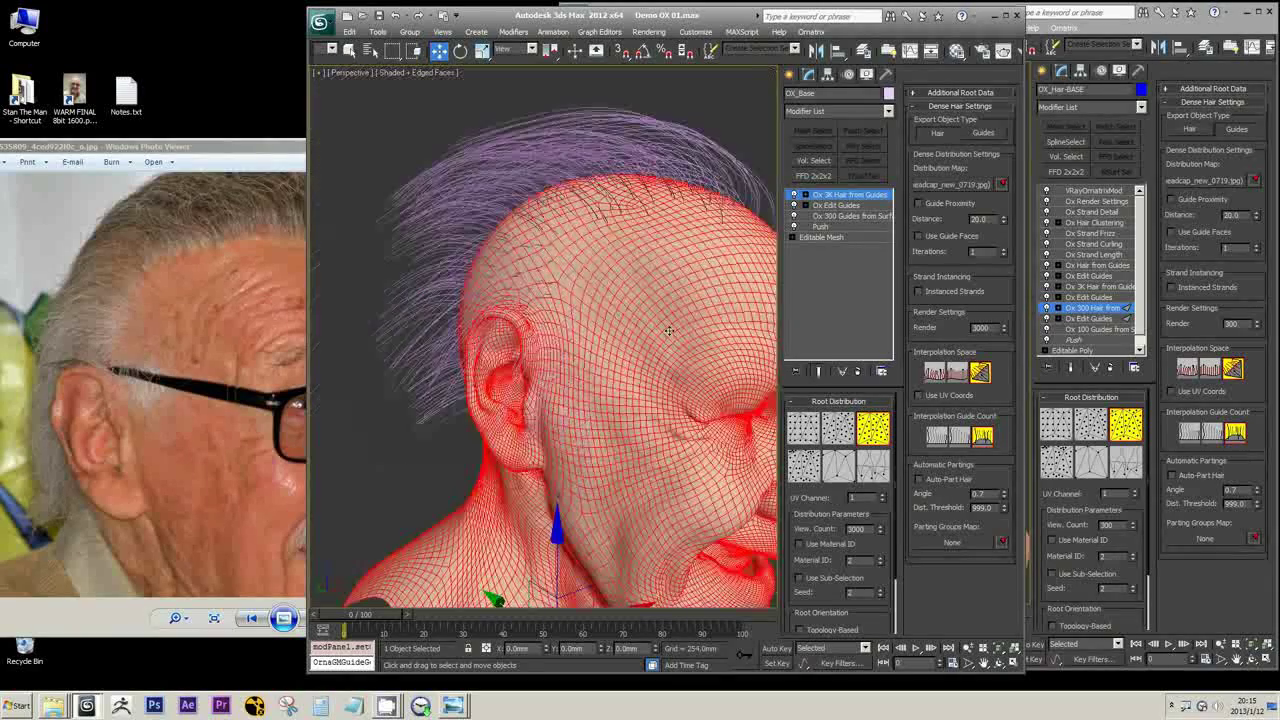
key("alt+q")
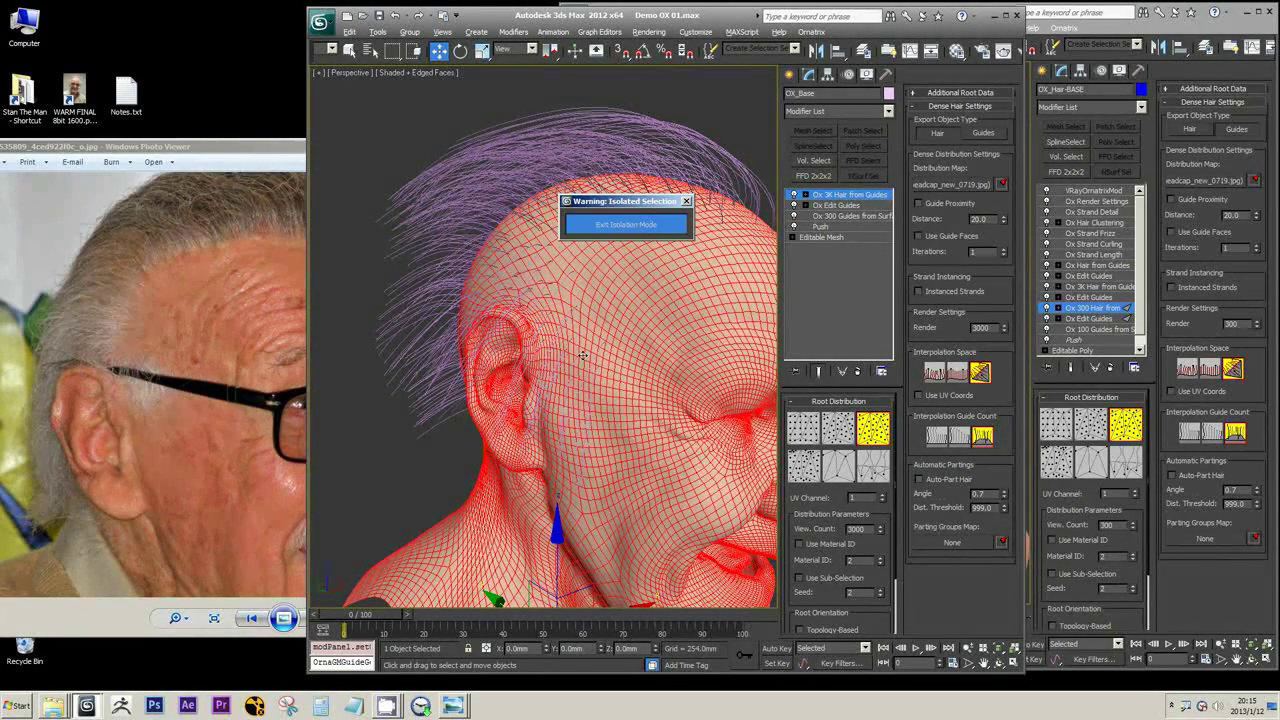
middle_click_drag(584, 352, 537, 352, "alt")
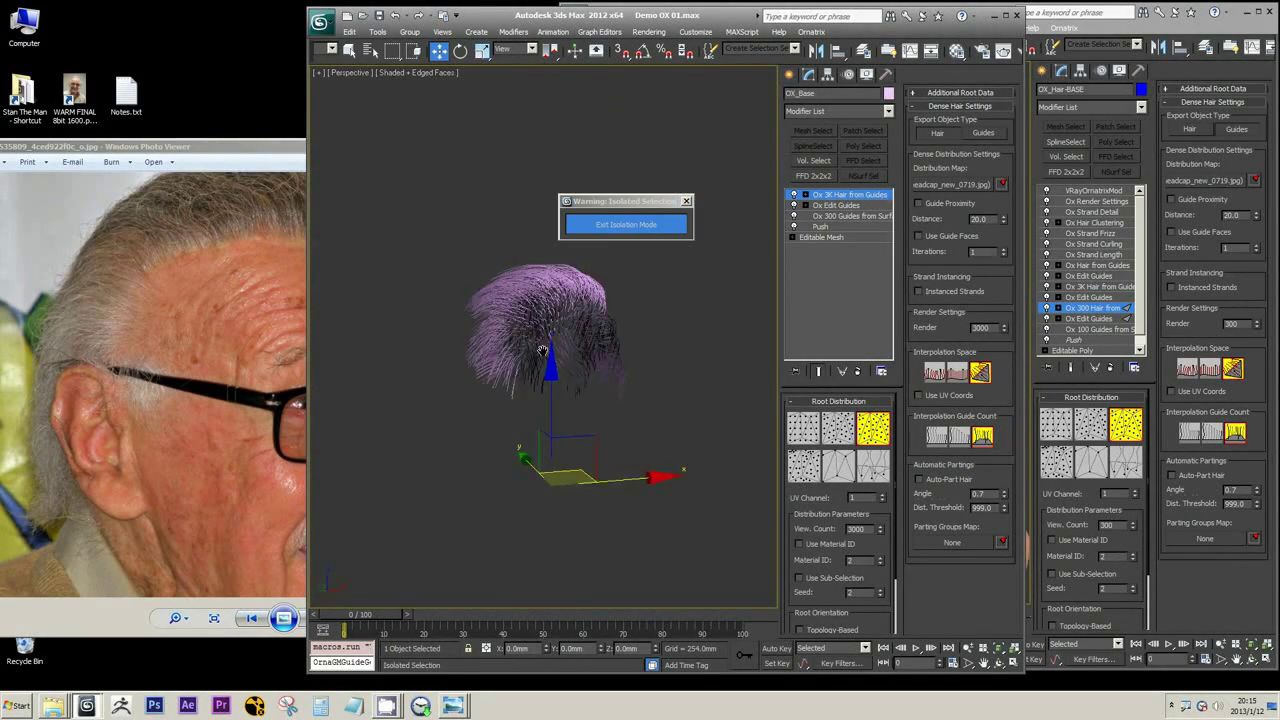
scroll(535, 353, "up", 3)
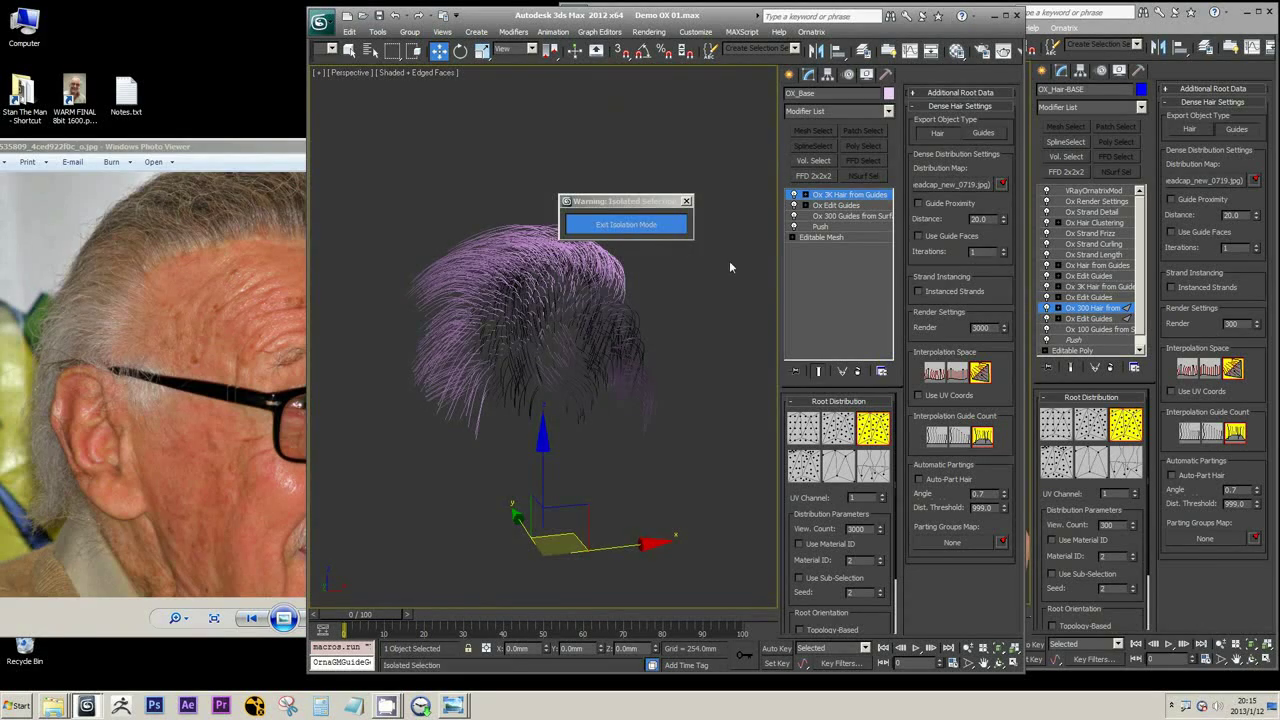
left_click(651, 224)
scroll(572, 337, "up", 5)
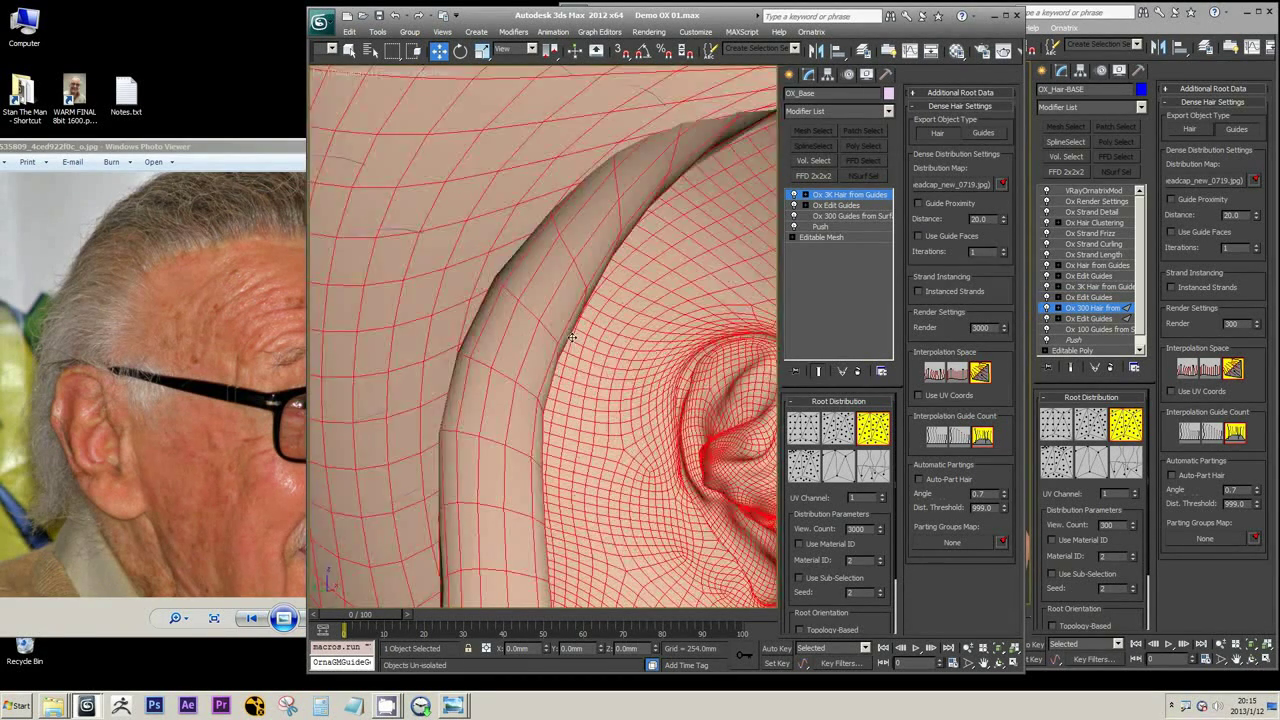
scroll(574, 338, "up", 1)
scroll(543, 323, "down", 8)
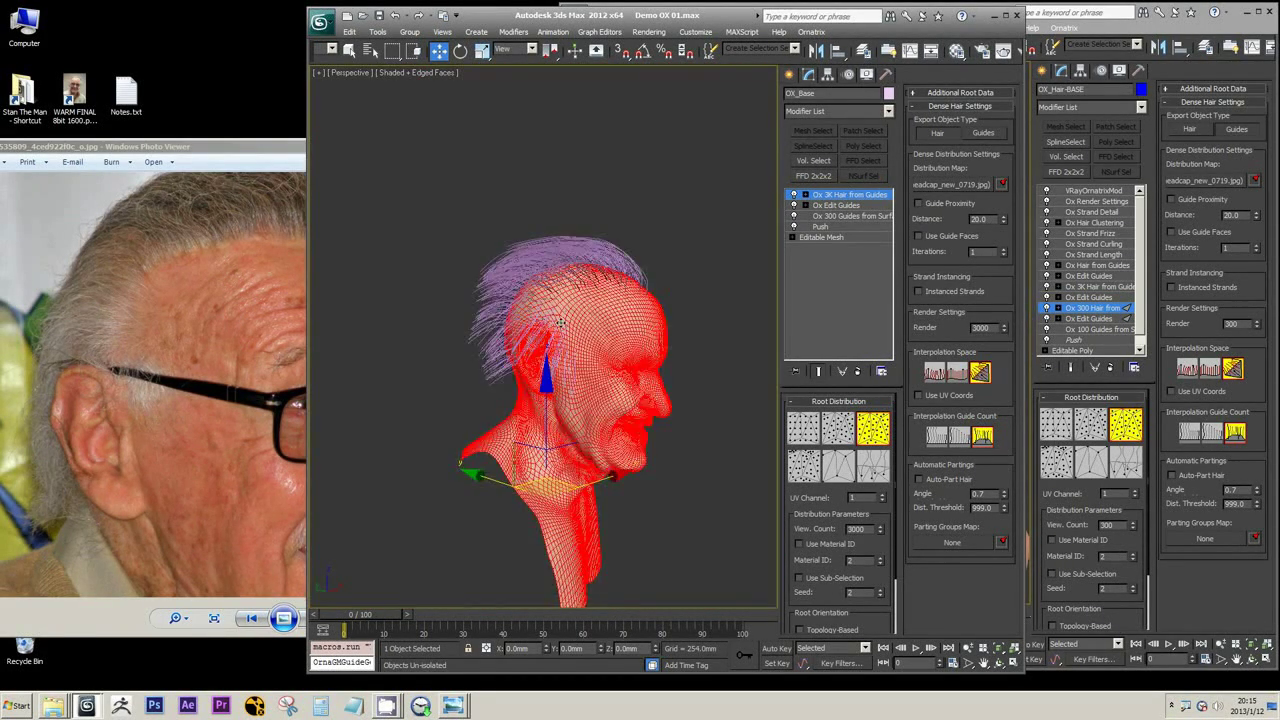
scroll(651, 282, "up", 4)
mouse_move(651, 282)
middle_mouse_down("alt")
mouse_move(642, 290)
mouse_move(660, 294)
middle_mouse_up("alt")
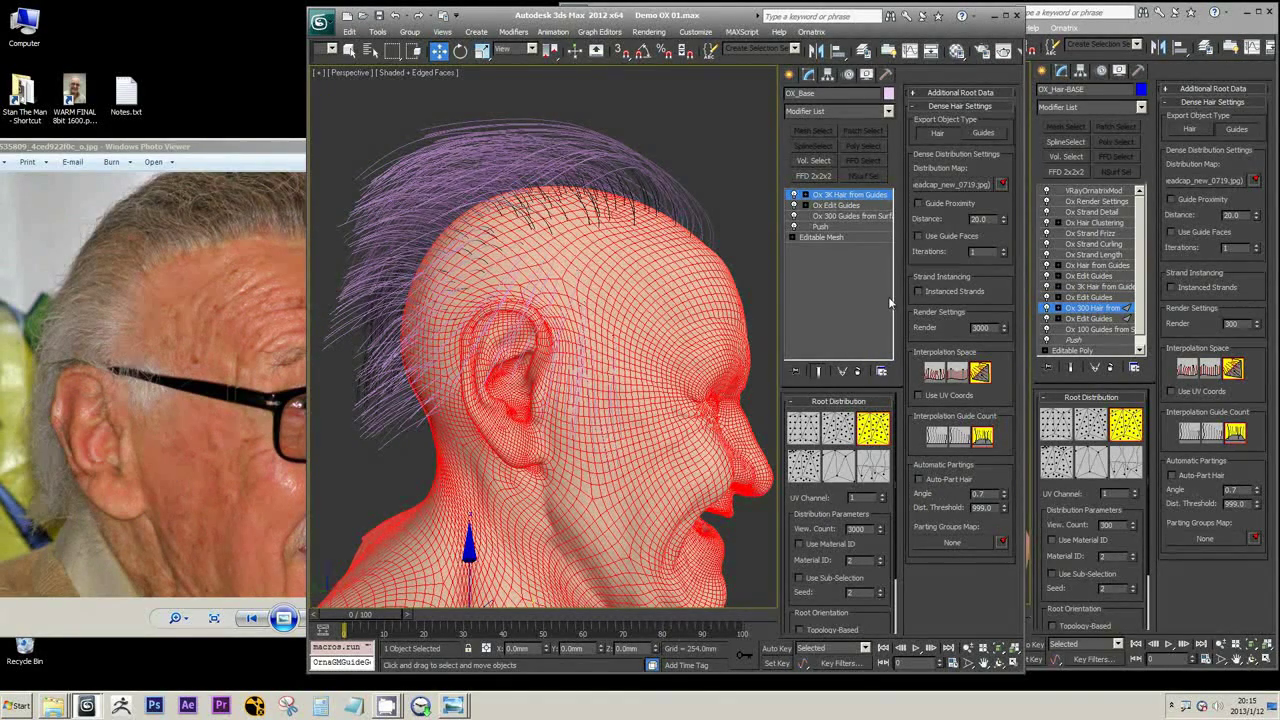
- Set the 3K hair's export type to Guides, add an Ox Edit Guides modifier above it and enter its brush editing mode
left_click(988, 133)
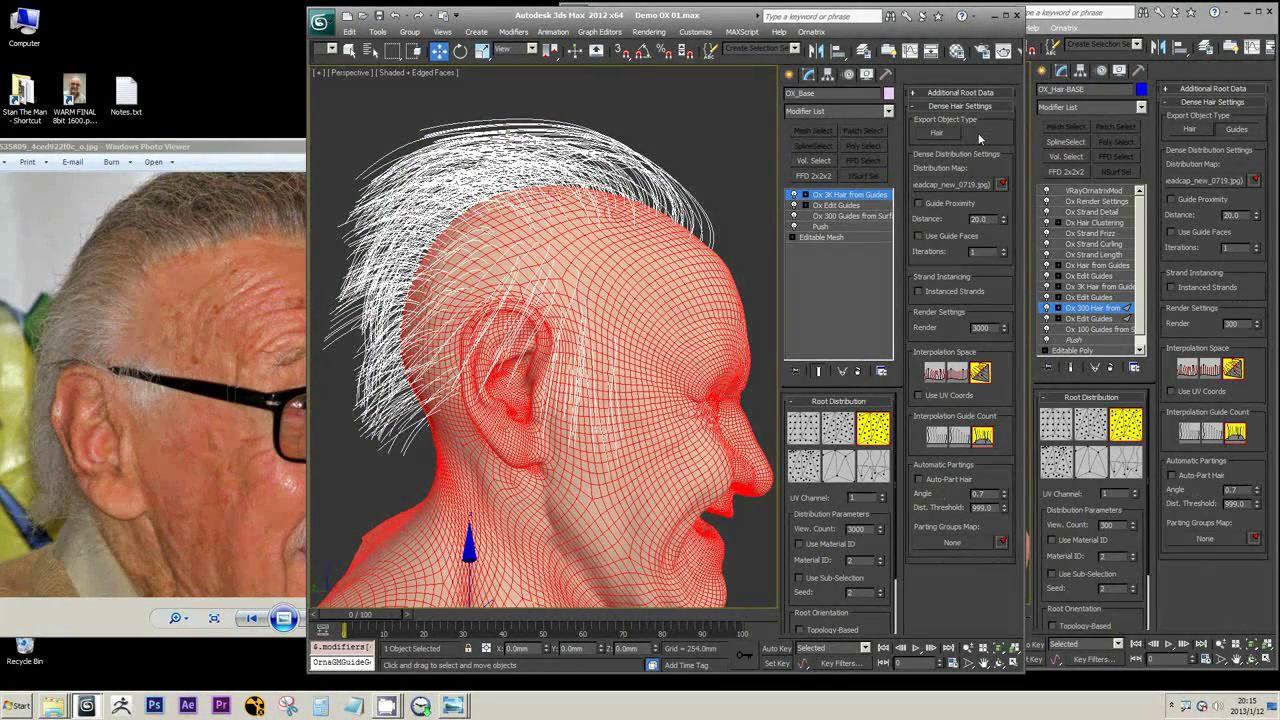
left_click(884, 111)
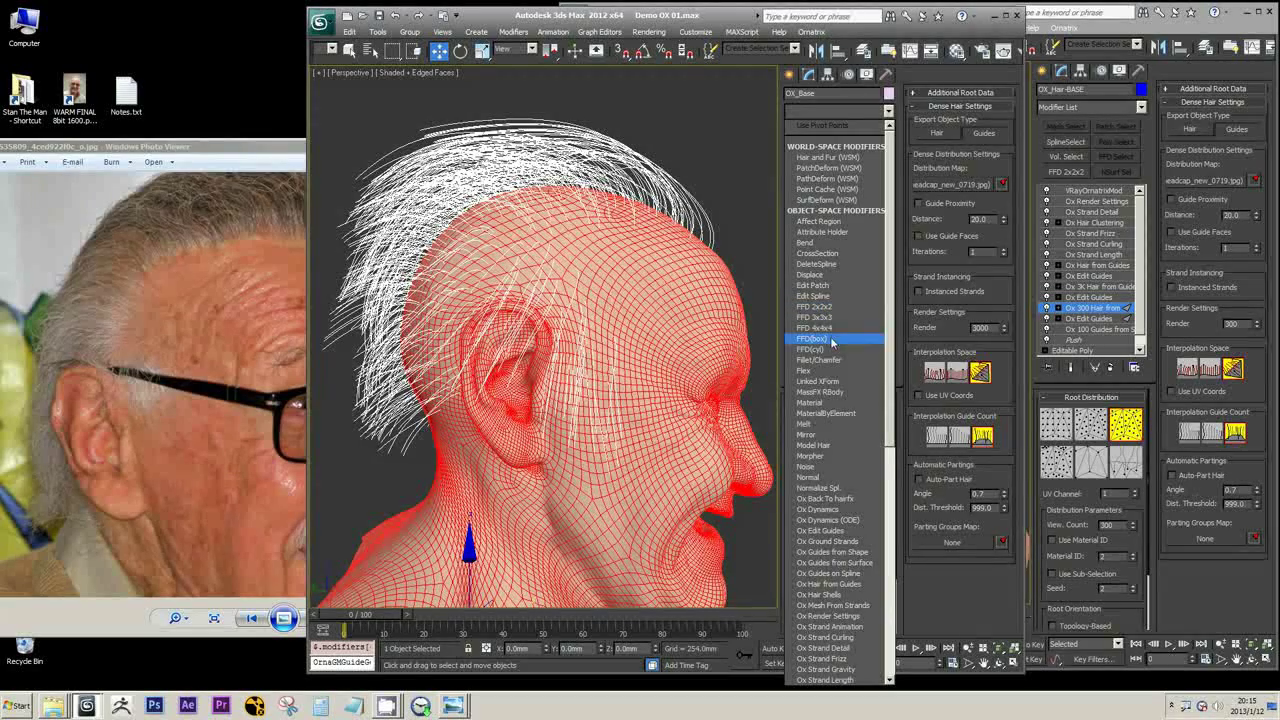
left_click(842, 530)
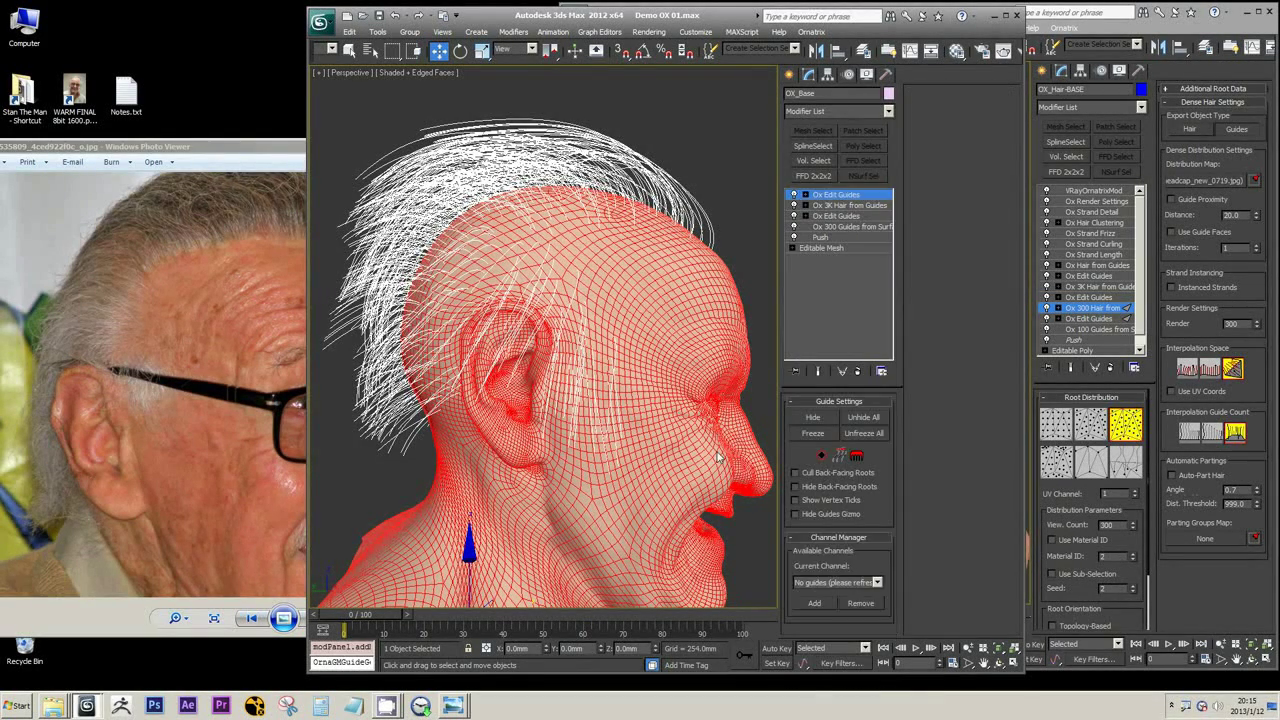
key("3")
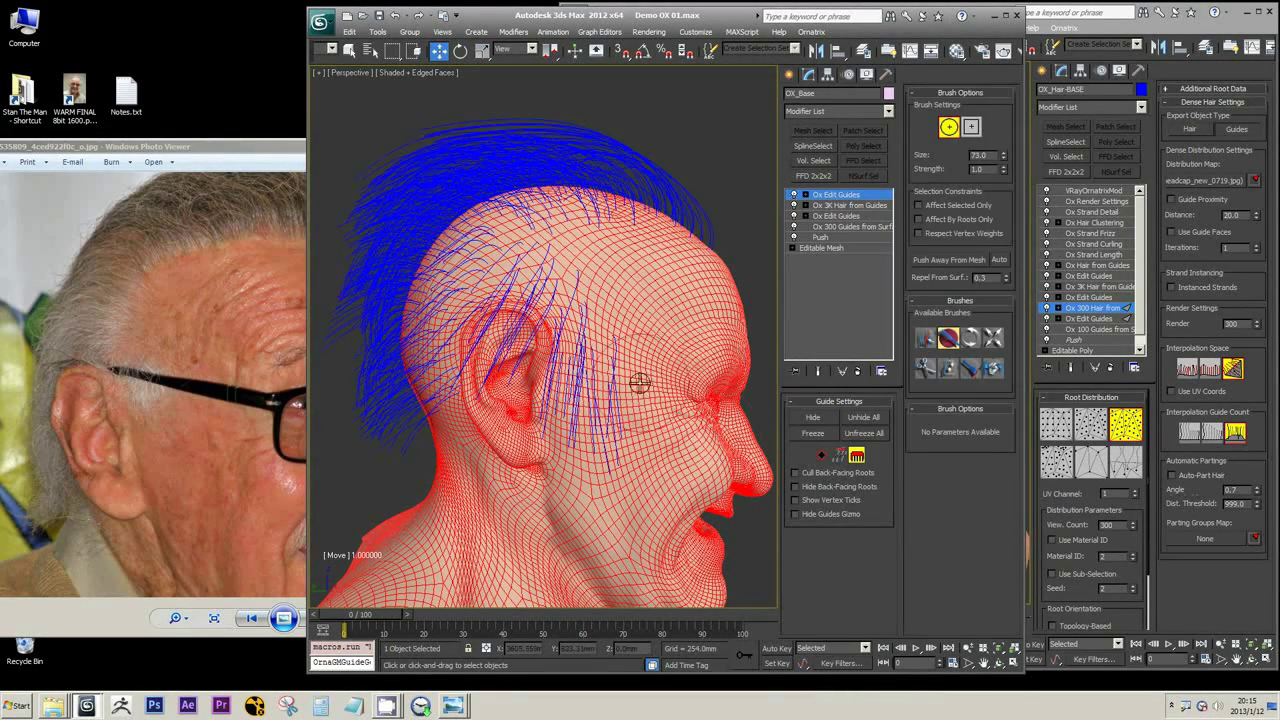
- Limit brushing to selected guides with Affect Selected Only and brush-select the guides around and behind the ear
scroll(639, 383, "up", 5)
scroll(661, 374, "down", 8)
scroll(594, 389, "up", 5)
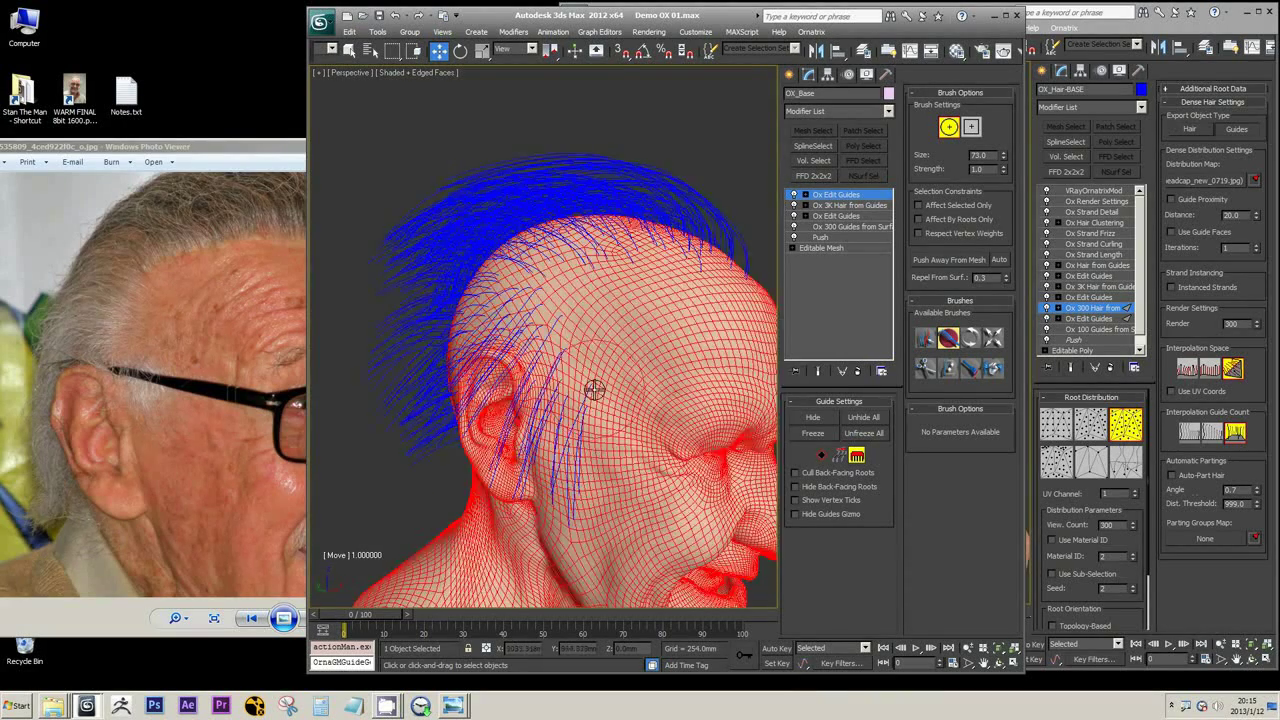
scroll(612, 345, "up", 6)
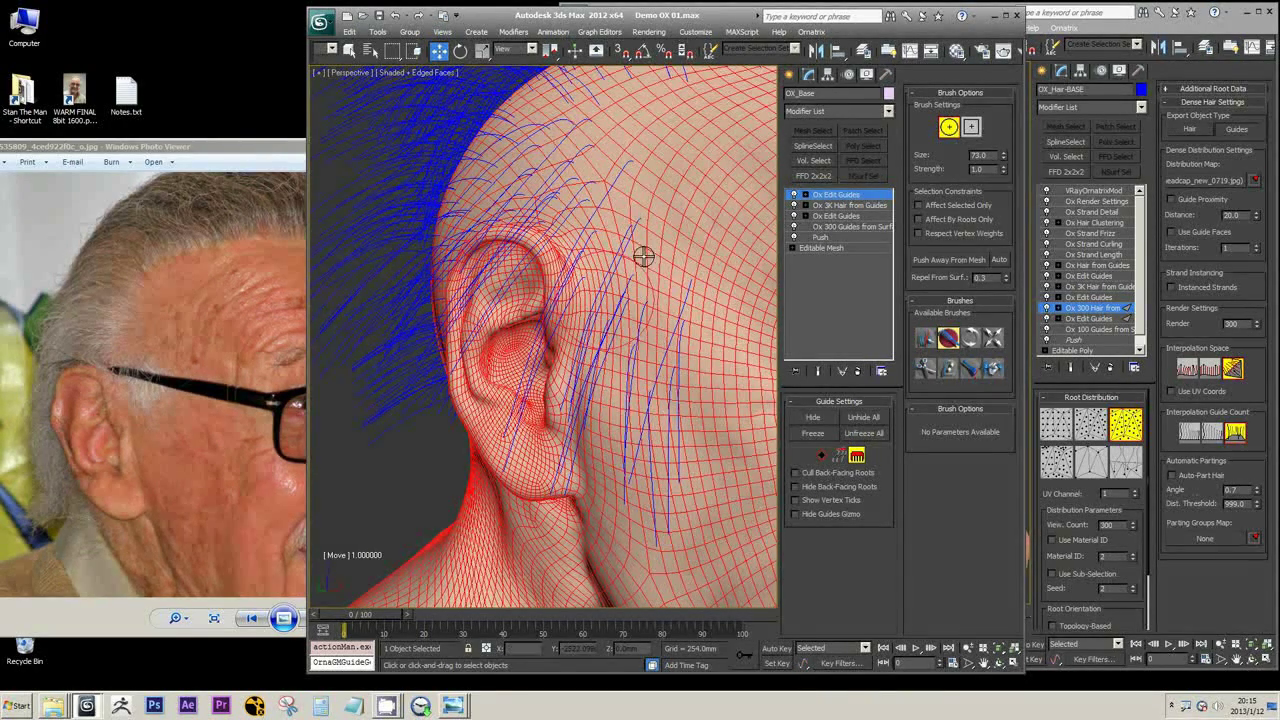
left_click(923, 336)
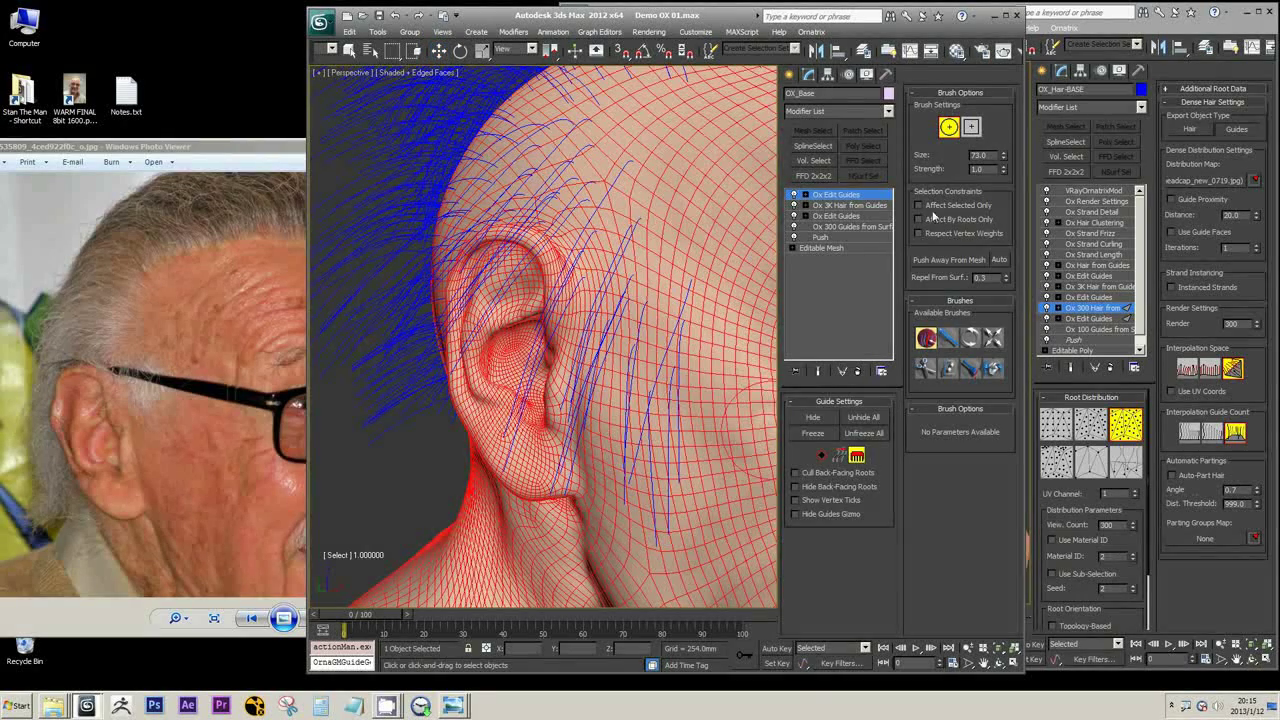
left_click(920, 205)
left_click_drag(680, 380, 651, 380)
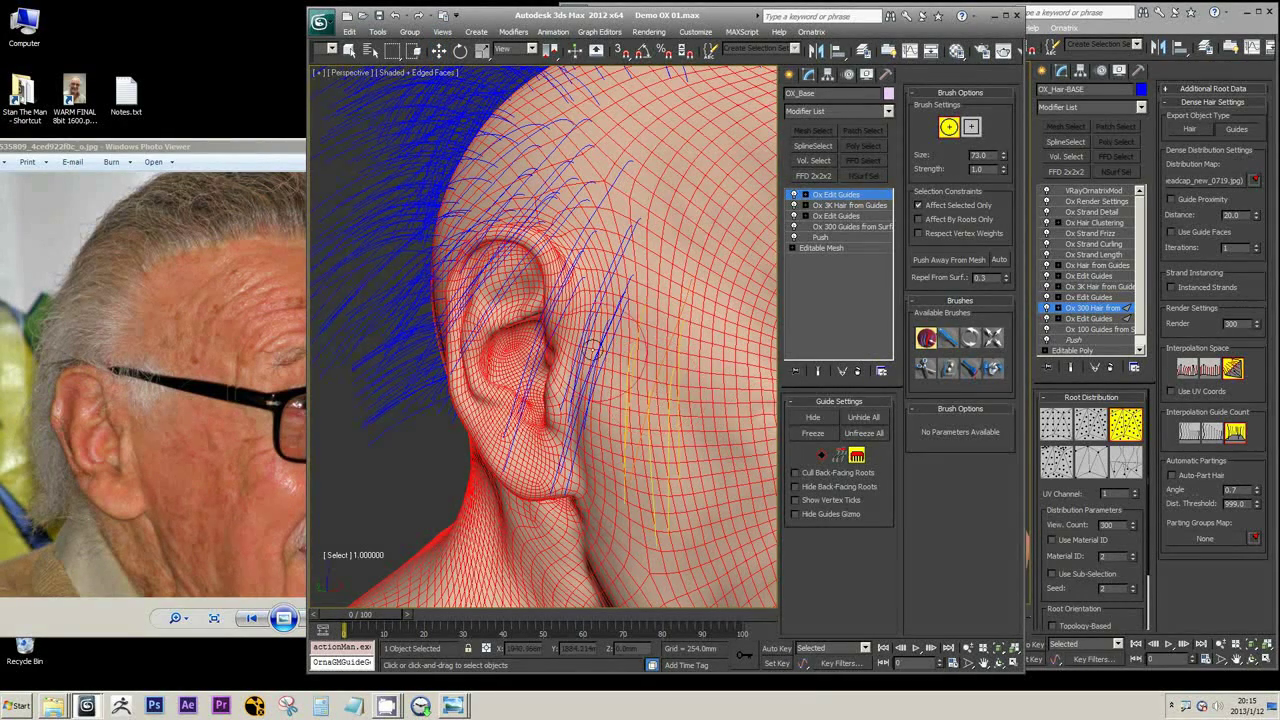
mouse_move(593, 348)
middle_mouse_down("alt")
mouse_move(598, 262)
mouse_move(612, 255)
middle_mouse_up("alt")
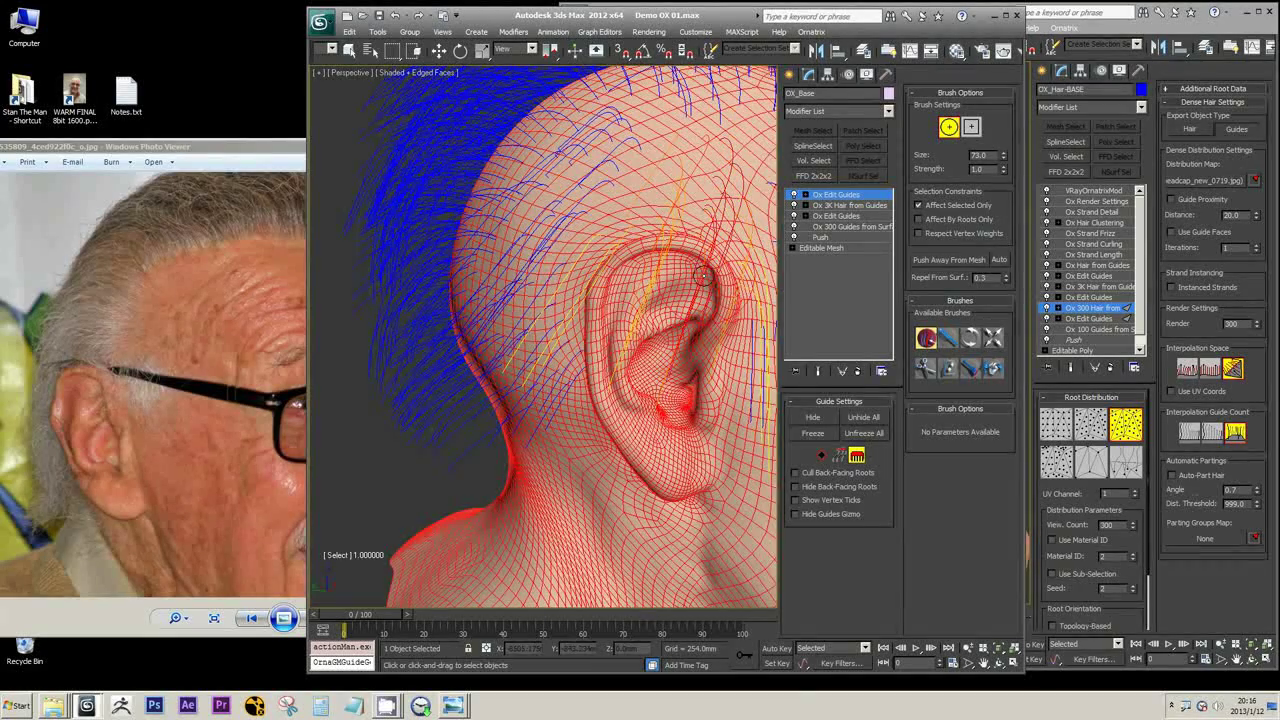
middle_click_drag(704, 277, 680, 293, "alt")
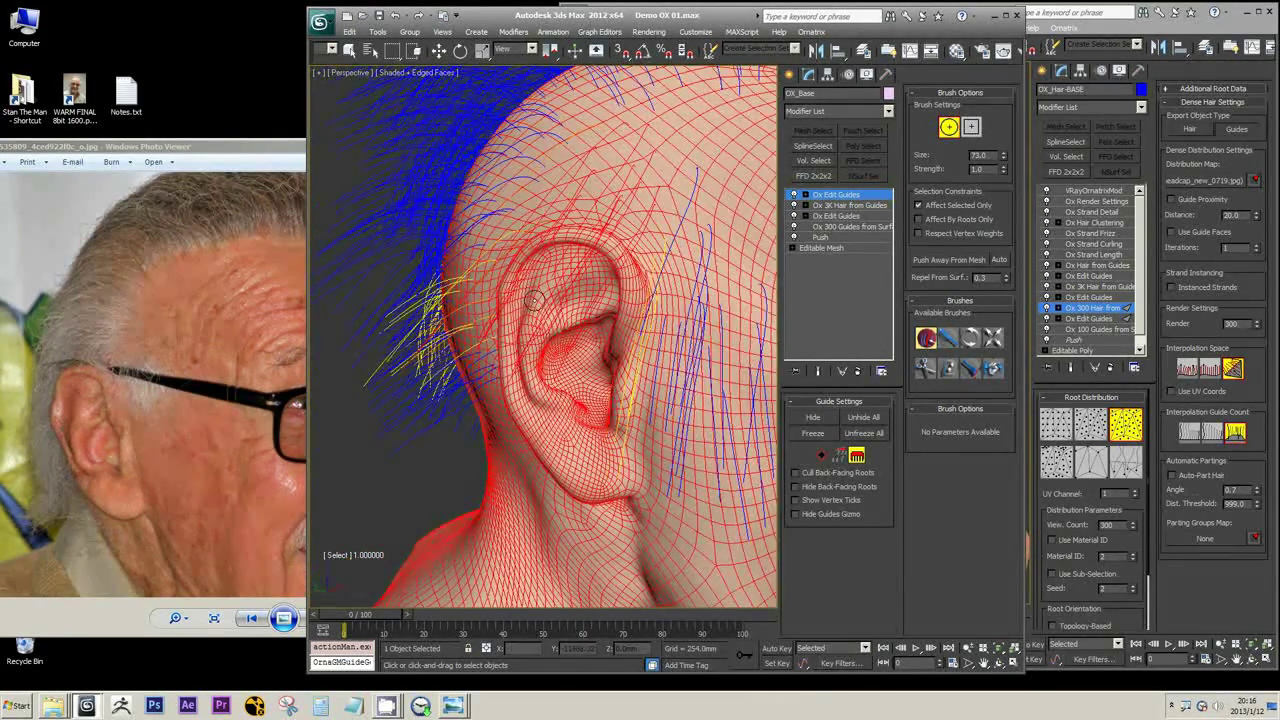
mouse_move(611, 315)
middle_mouse_down("alt")
mouse_move(649, 314)
mouse_move(620, 420)
mouse_move(586, 442)
middle_mouse_up("alt")
scroll(644, 286, "down", 4)
- Isolate the hair object, refine the brush selection to the guides around the ear and hide those guides
key("alt+q")
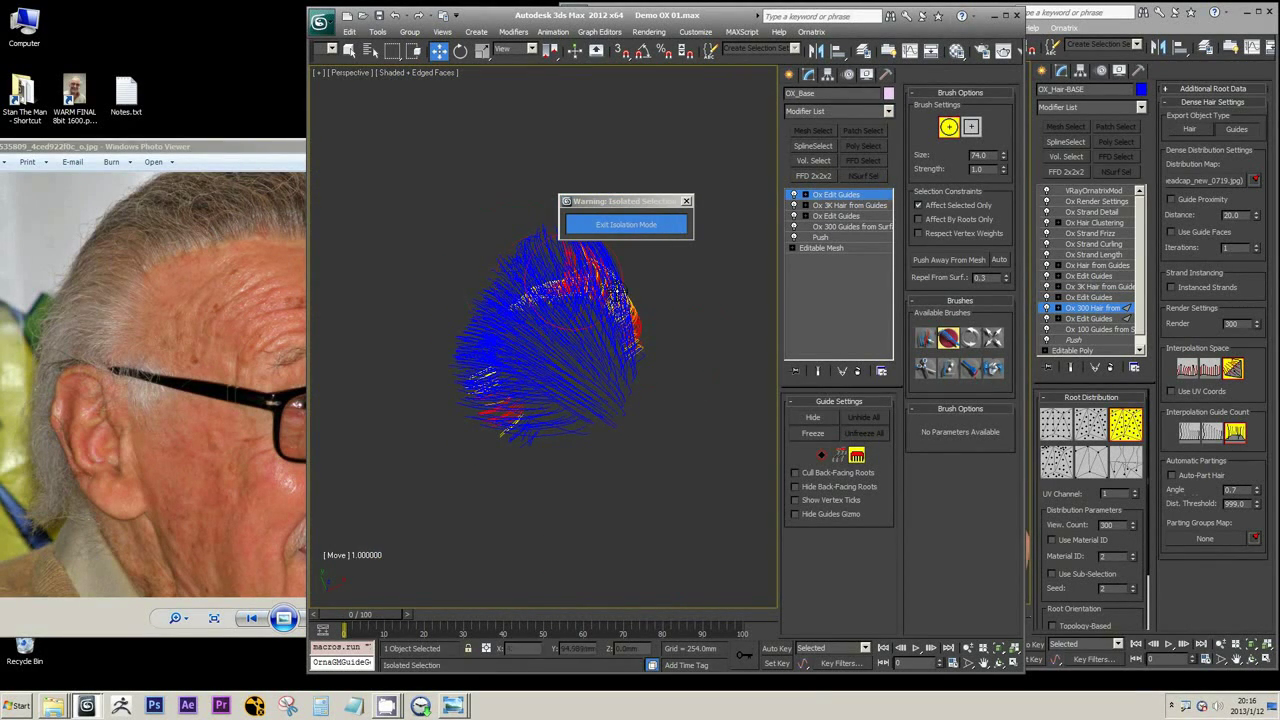
left_click(926, 338)
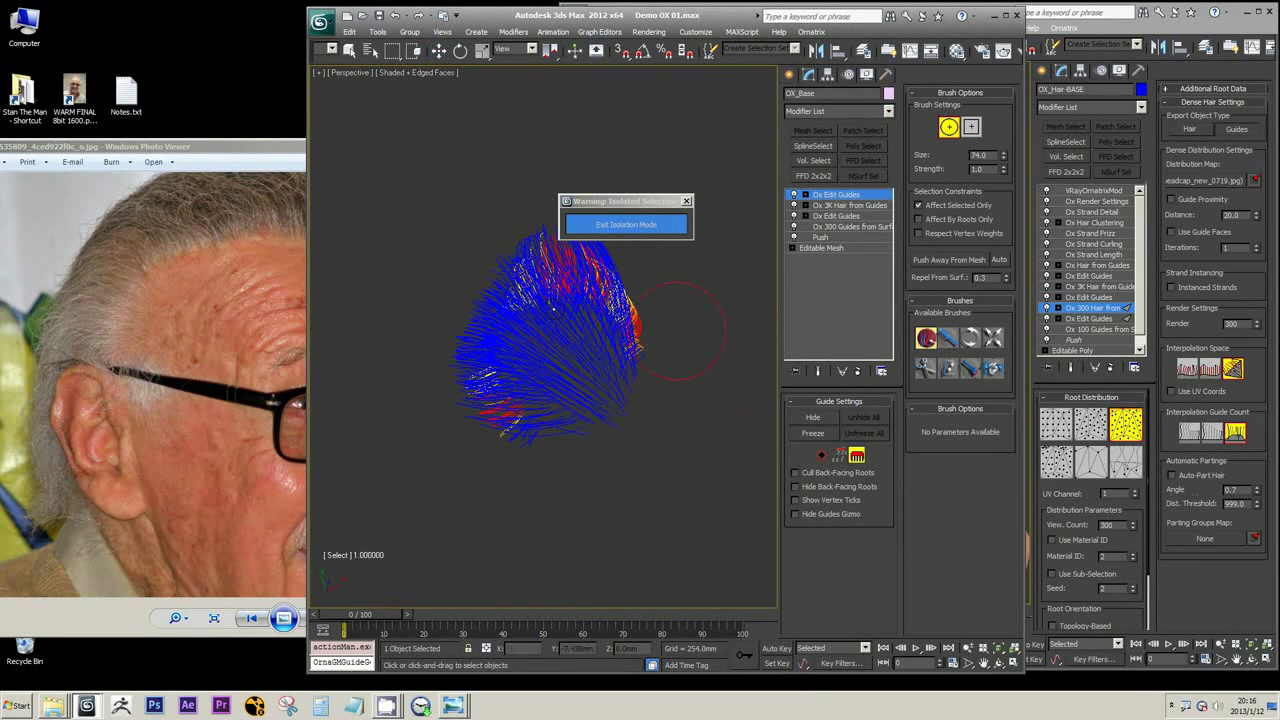
mouse_move(554, 309)
left_mouse_down("alt")
mouse_move(600, 289)
mouse_move(634, 353)
left_mouse_up("alt")
mouse_move(627, 393)
middle_mouse_down("alt")
mouse_move(651, 348)
mouse_move(630, 370)
mouse_move(690, 340)
middle_mouse_up("alt")
scroll(651, 348, "up", 2)
scroll(632, 373, "up", 2)
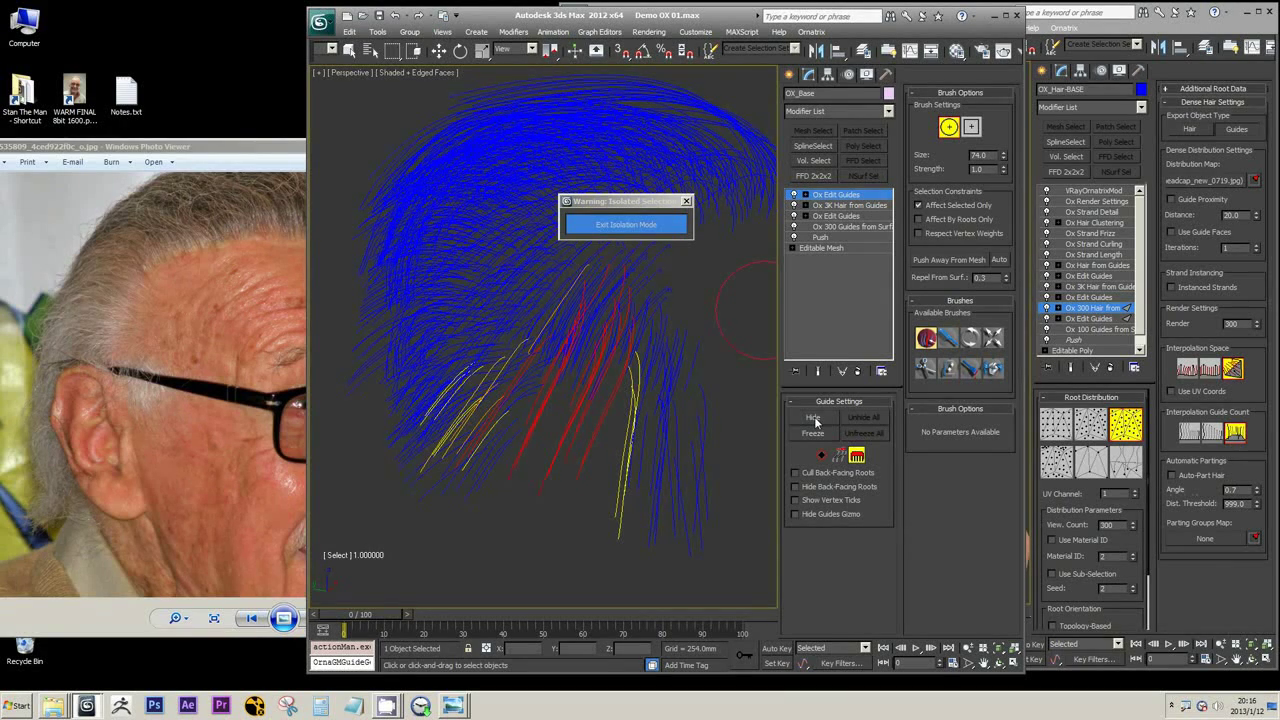
left_click(814, 416)
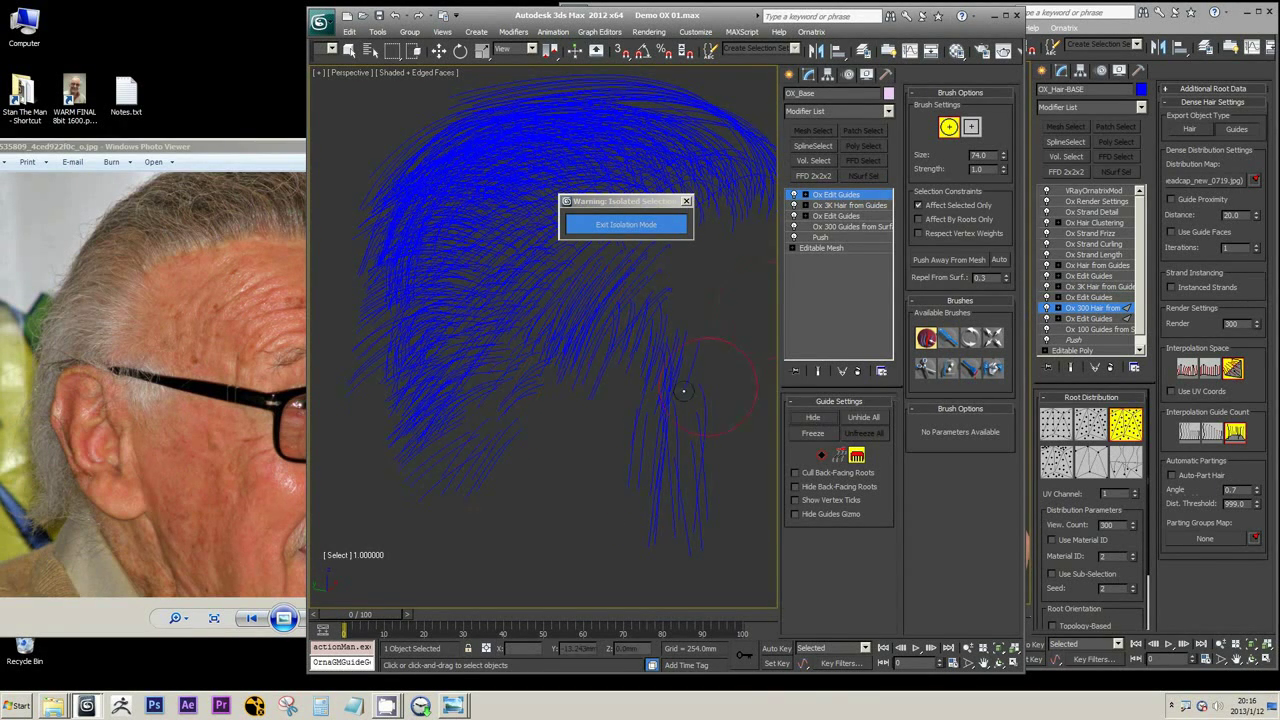
- Enlarge the selection brush to 191, select all remaining visible guides, unhide the ear guides and freeze the selected ones
scroll(536, 401, "down", 3)
scroll(536, 401, "down", 2)
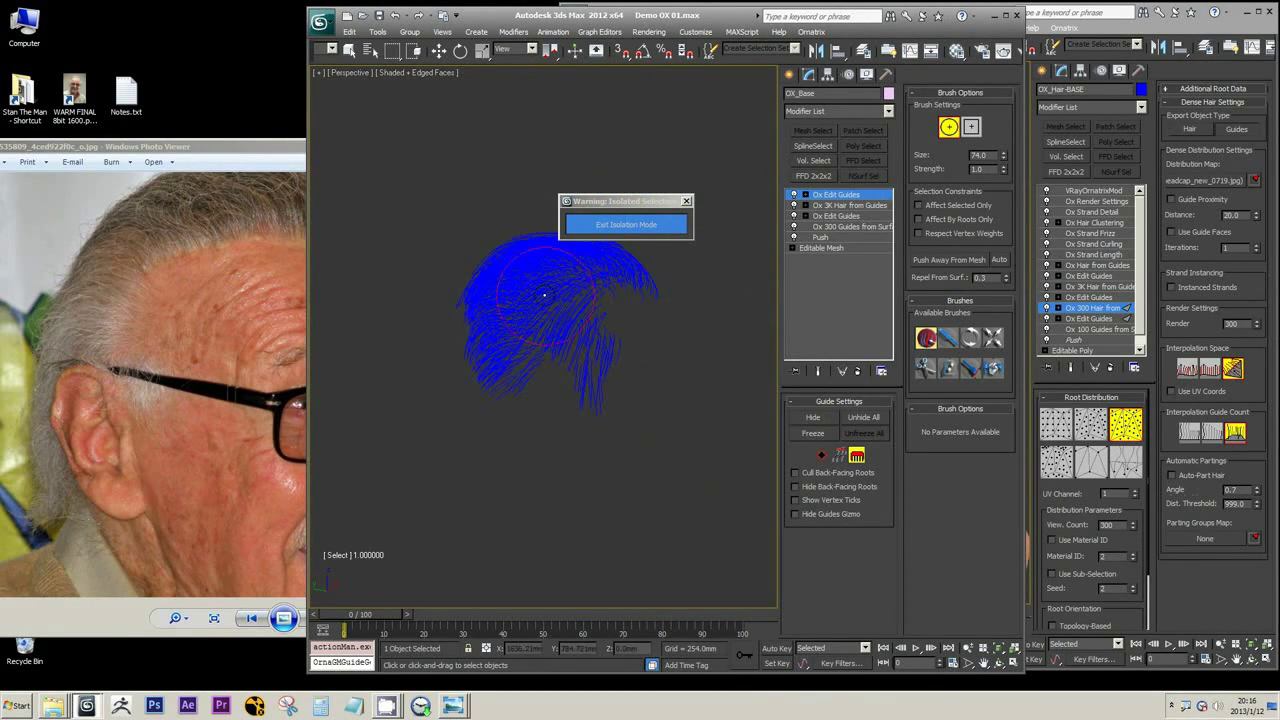
left_click(505, 360)
left_click(507, 360)
middle_click_drag(637, 325, 631, 338, "alt")
mouse_move(565, 330)
left_mouse_down("ctrl+shift")
mouse_move(534, 249)
mouse_move(543, 290)
mouse_move(521, 397)
left_mouse_up("ctrl+shift")
key("ctrl+z")
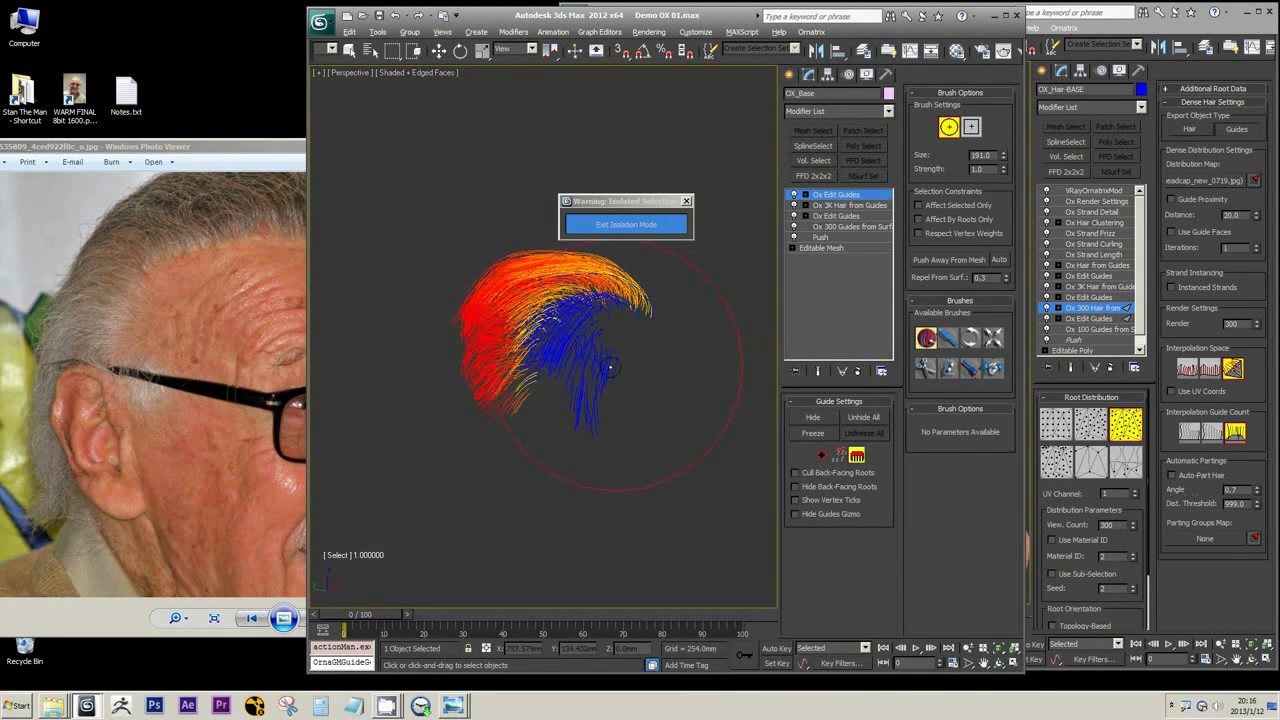
key("ctrl+y")
mouse_move(703, 397)
middle_mouse_down("alt")
mouse_move(674, 404)
mouse_move(688, 406)
middle_mouse_up("alt")
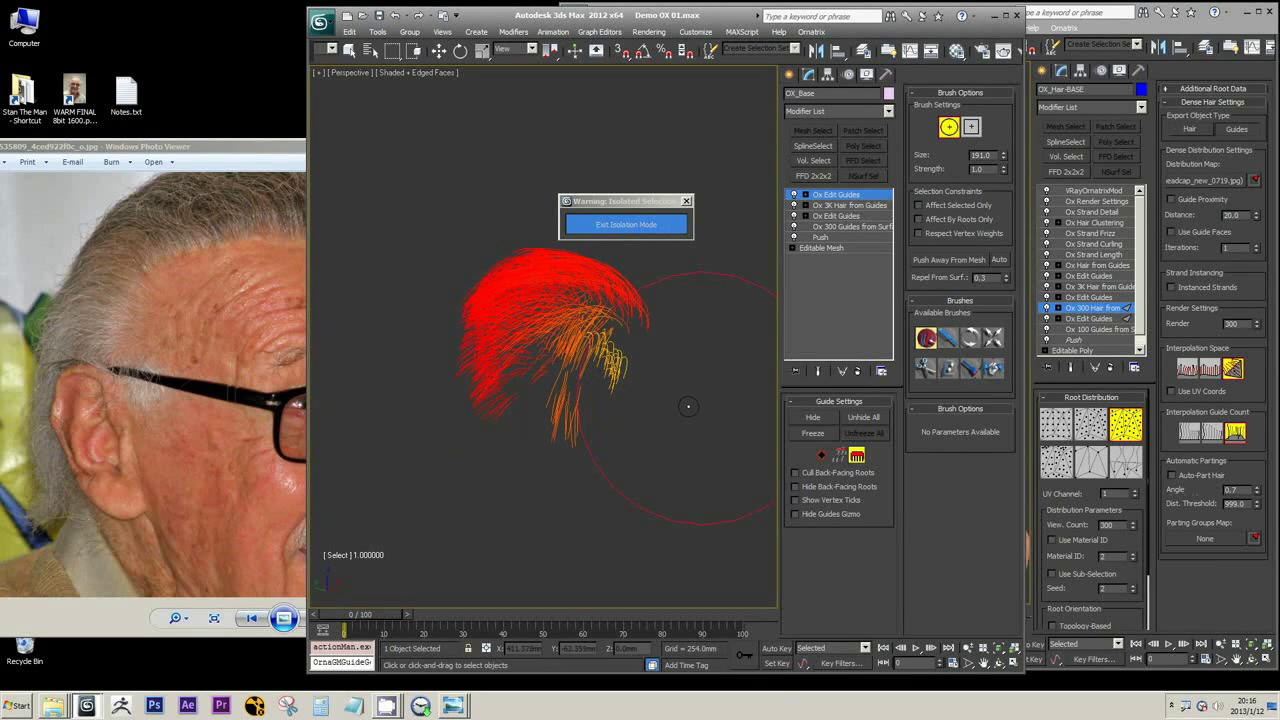
left_click(859, 418)
left_click(813, 433)
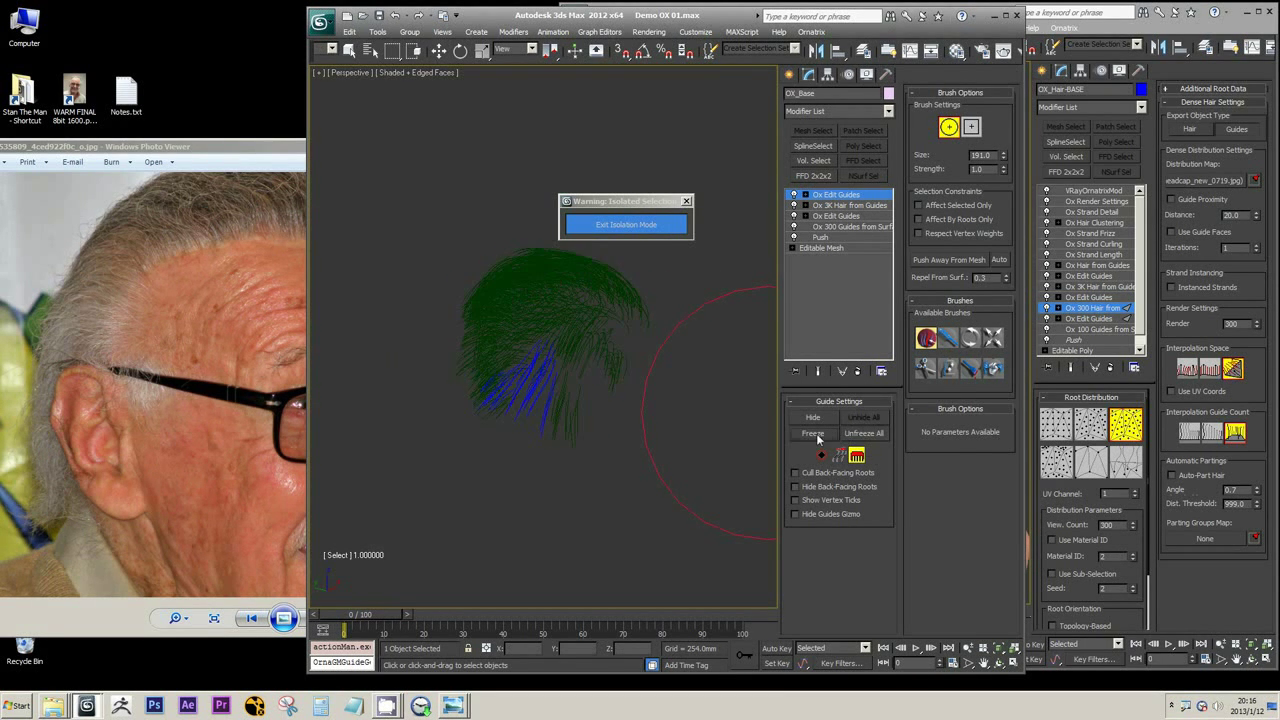
- Shrink the brush to about 70 and exit isolation to show the unfrozen ear guides against the head
scroll(623, 392, "up", 3)
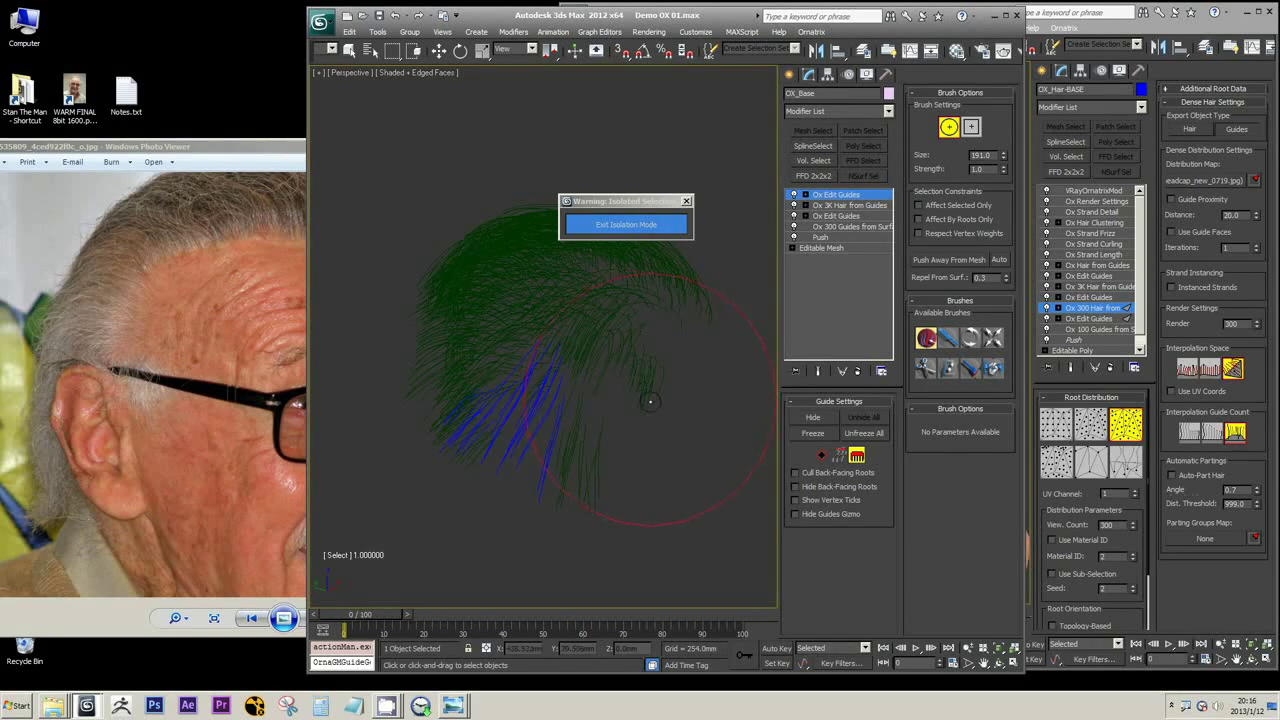
left_click_drag(651, 402, 660, 482, "ctrl+shift")
middle_click_drag(645, 431, 656, 426)
scroll(610, 435, "up", 4)
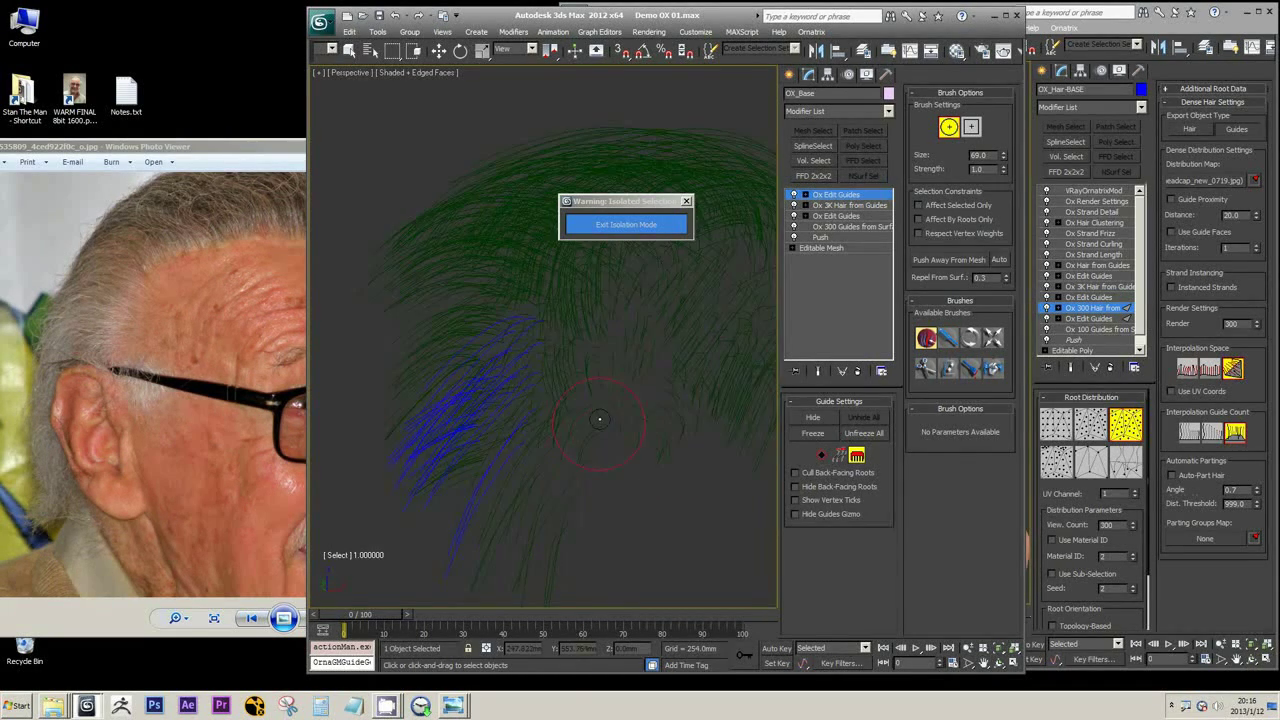
left_click(655, 225)
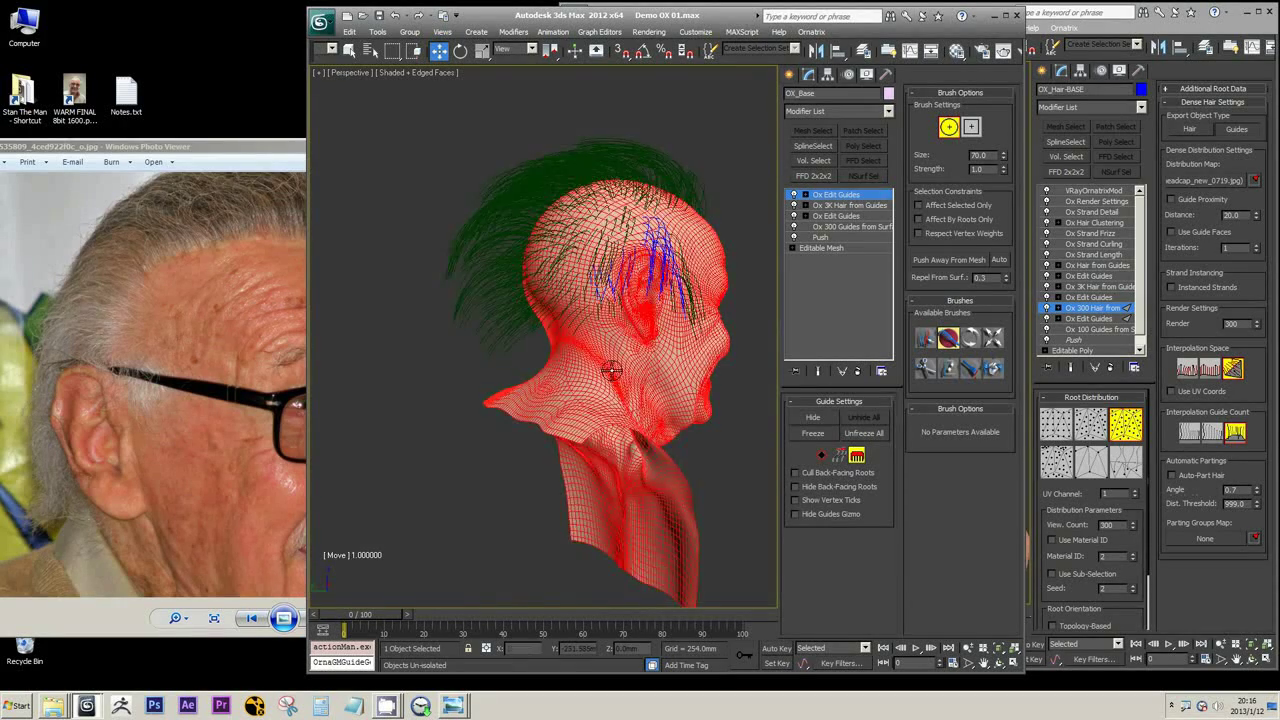
scroll(592, 374, "up", 8)
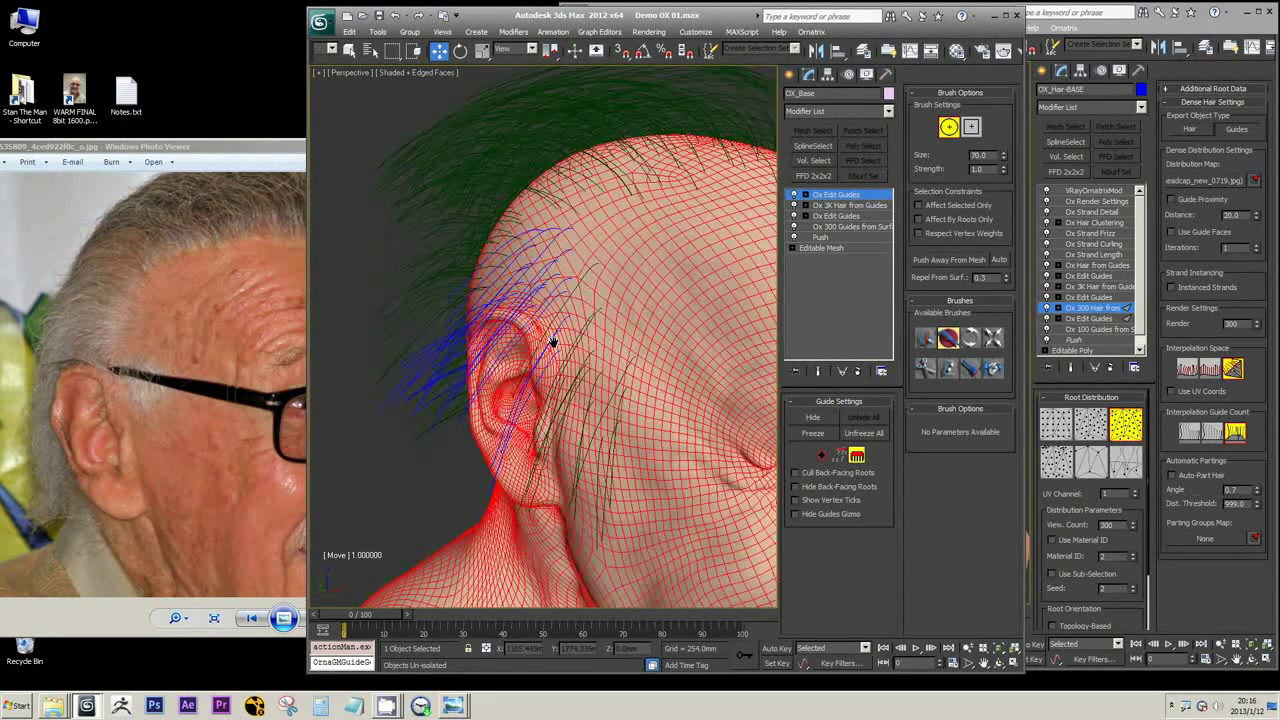
middle_click_drag(581, 352, 752, 402, "alt")
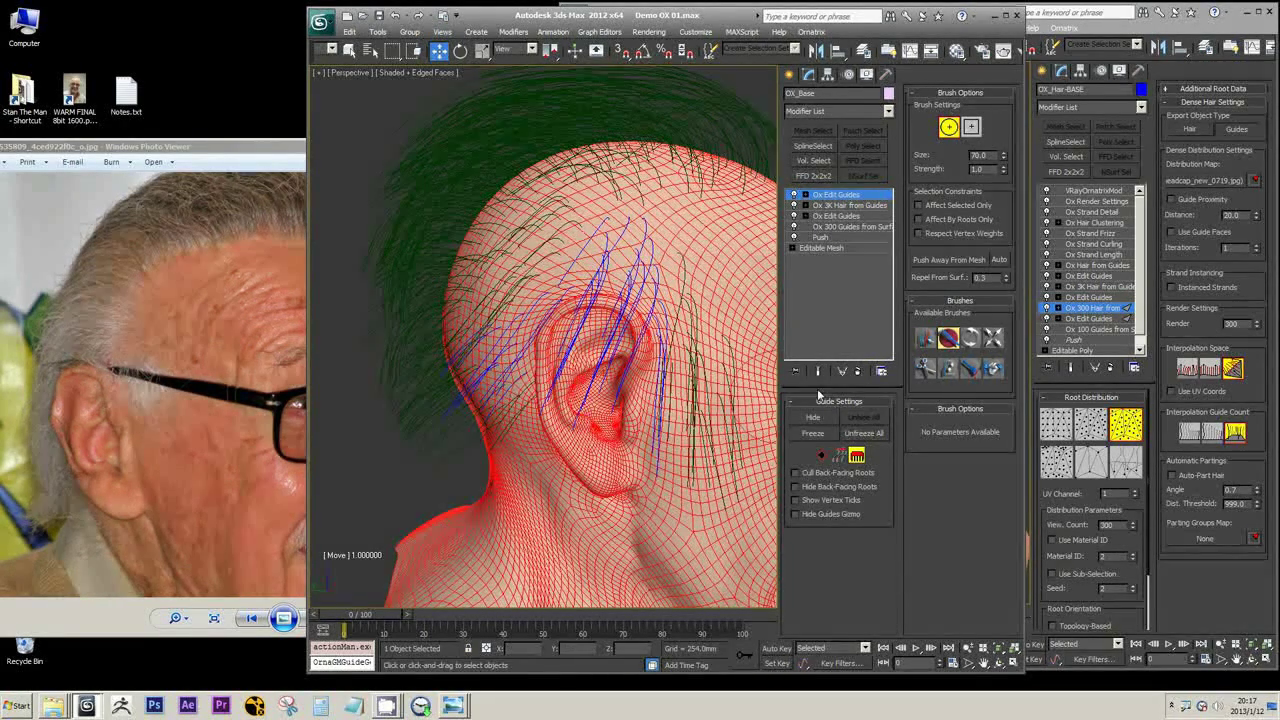
- Trim the overlong guides hanging in front of the ear with the Cut brush, starting with Affect Selected Only enabled
left_click(926, 368)
left_click(920, 206)
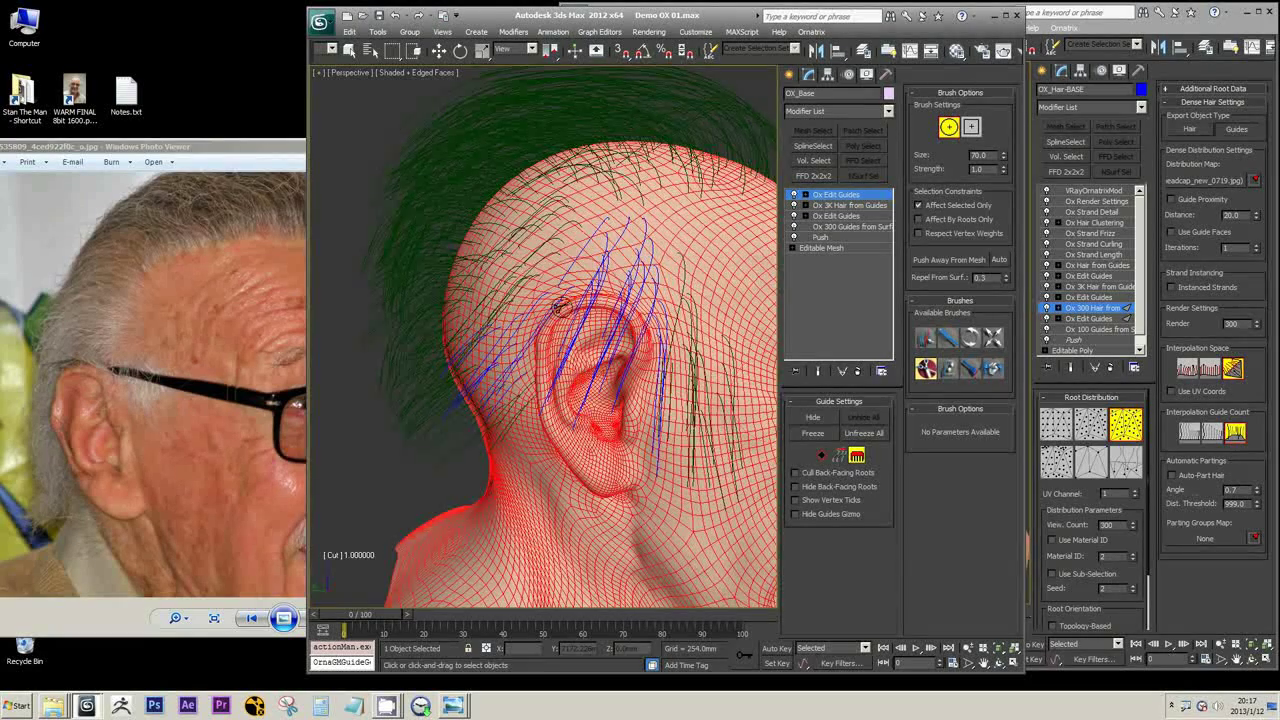
middle_click_drag(715, 290, 601, 278, "alt")
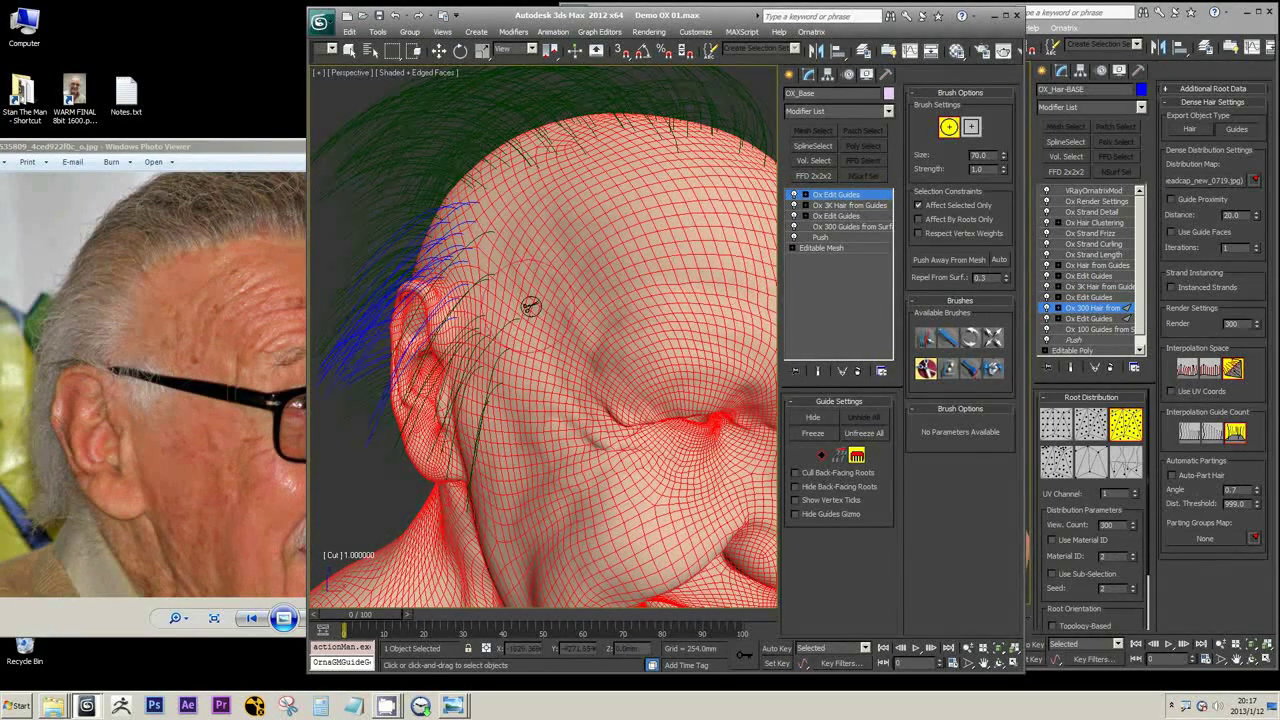
middle_click_drag(528, 302, 700, 340, "alt")
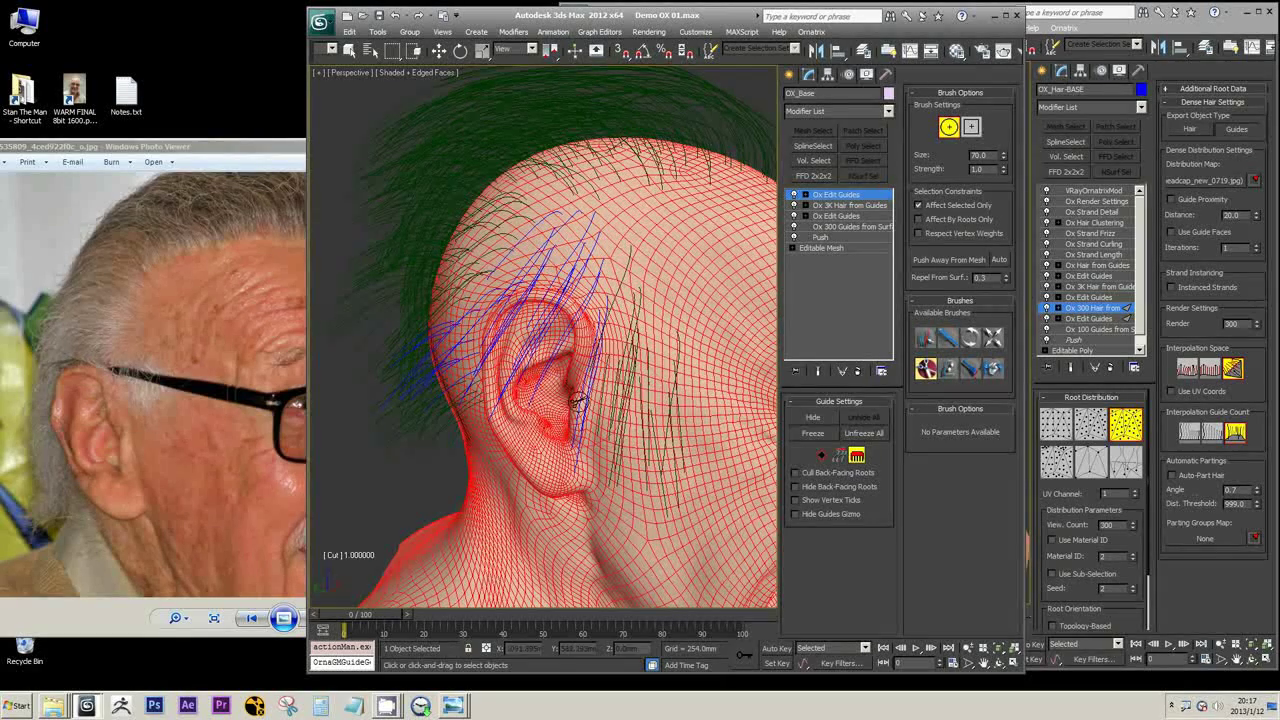
left_click(926, 338)
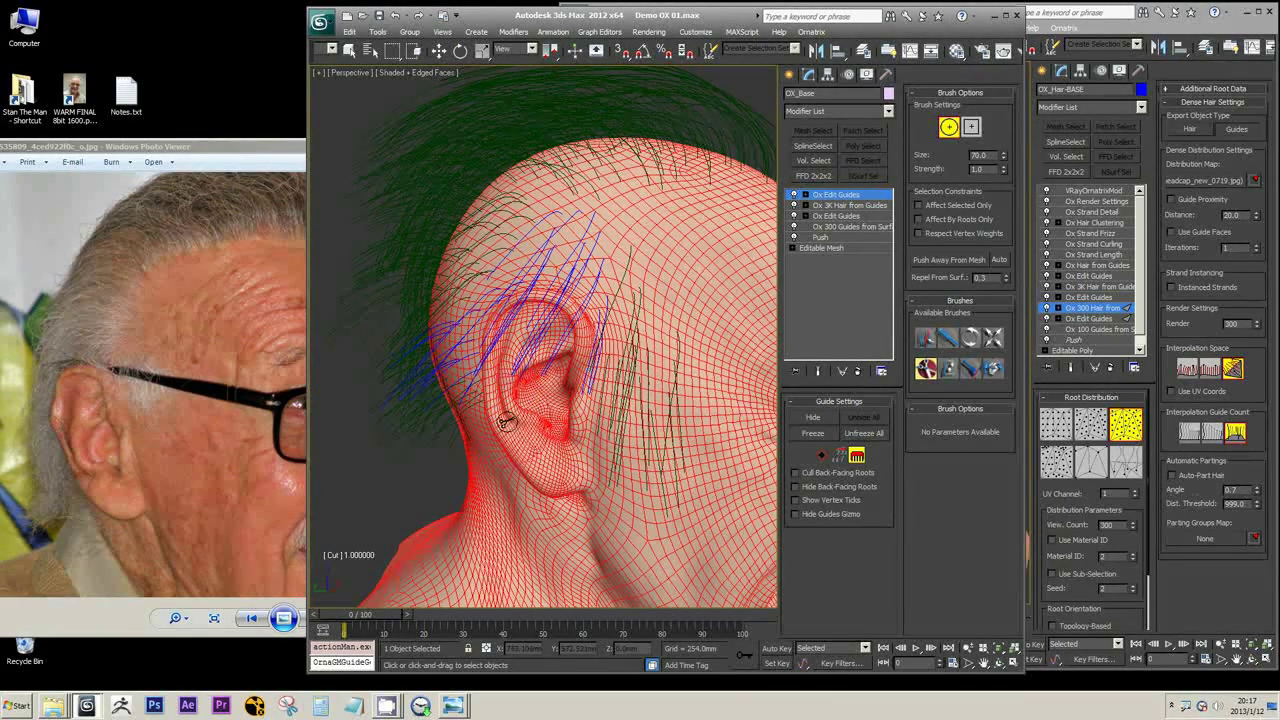
middle_click_drag(507, 422, 594, 443, "alt")
middle_click_drag(635, 459, 428, 397, "alt")
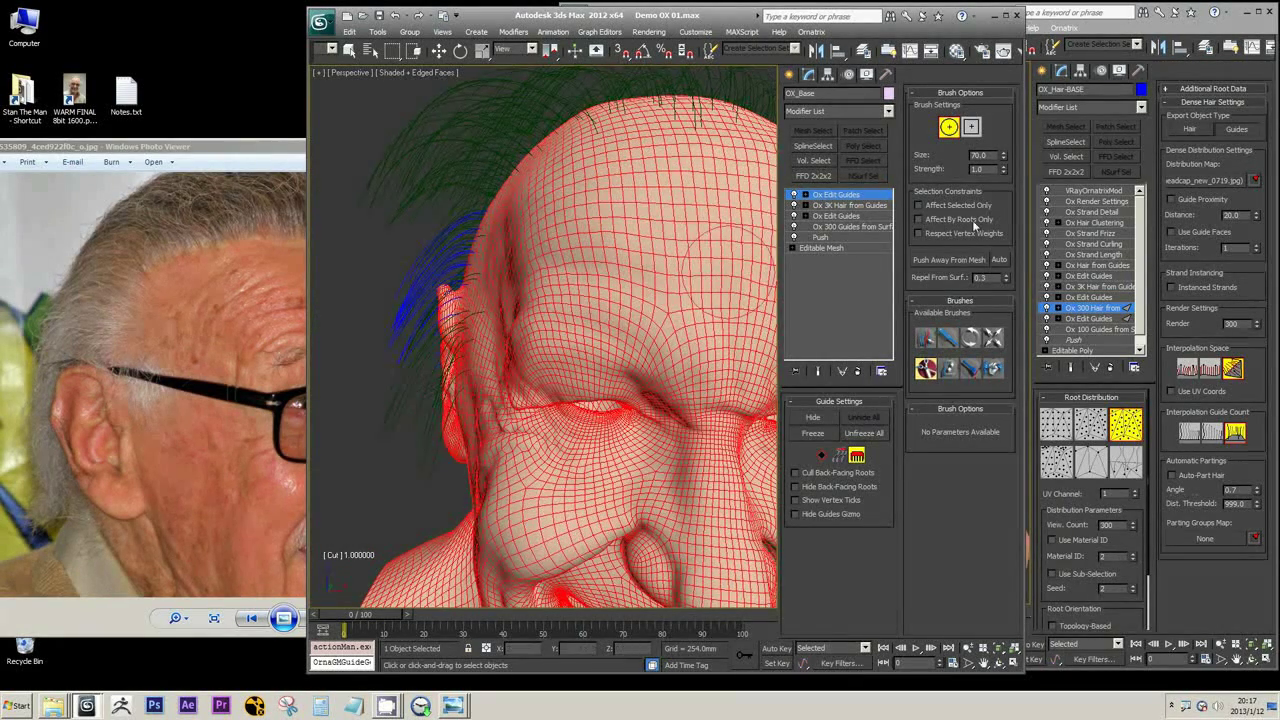
- Comb the unfrozen guides above and behind the ear down toward the head with the Comb brush
mouse_move(436, 306)
middle_mouse_down("alt")
mouse_move(466, 330)
mouse_move(434, 322)
mouse_move(577, 348)
mouse_move(505, 370)
mouse_move(603, 357)
mouse_move(640, 374)
mouse_move(606, 380)
mouse_move(541, 326)
mouse_move(560, 330)
middle_mouse_up("alt")
scroll(580, 358, "up", 4)
scroll(603, 360, "up", 5)
scroll(600, 362, "down", 3)
scroll(640, 365, "down", 4)
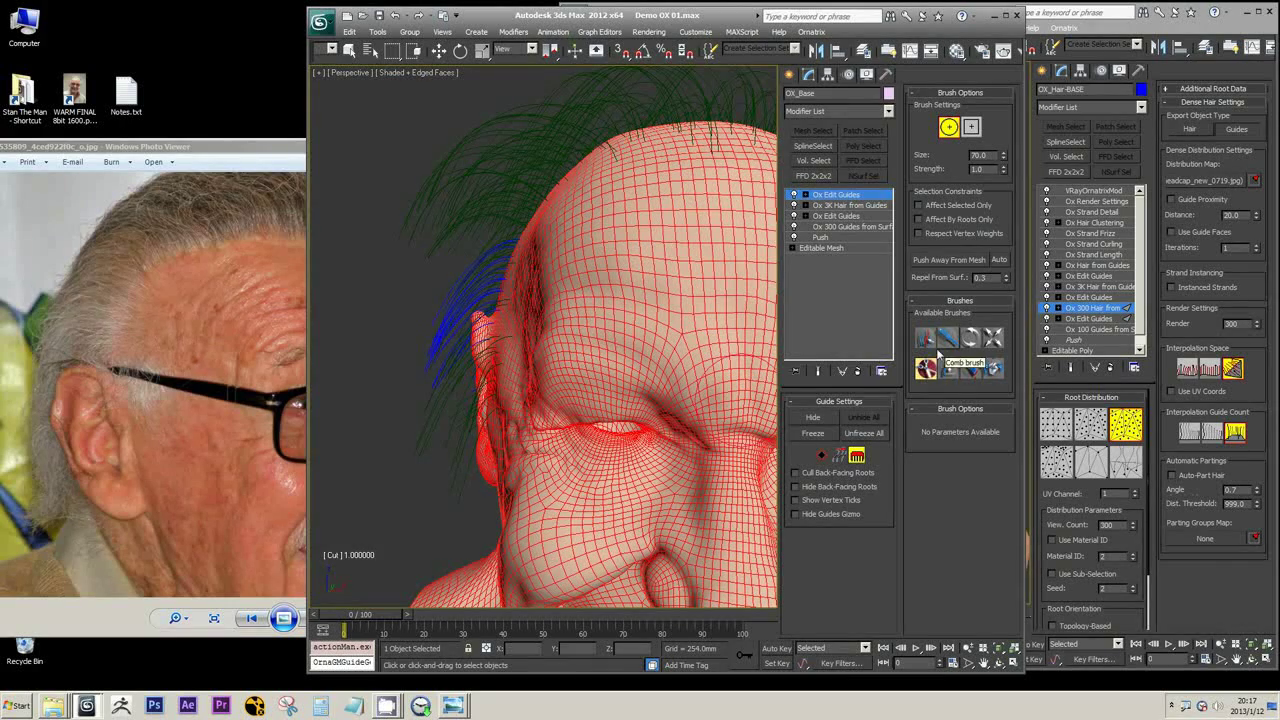
left_click(948, 338)
mouse_move(480, 270)
left_mouse_down()
mouse_move(496, 281)
mouse_move(491, 340)
mouse_move(480, 307)
mouse_move(500, 325)
left_mouse_up()
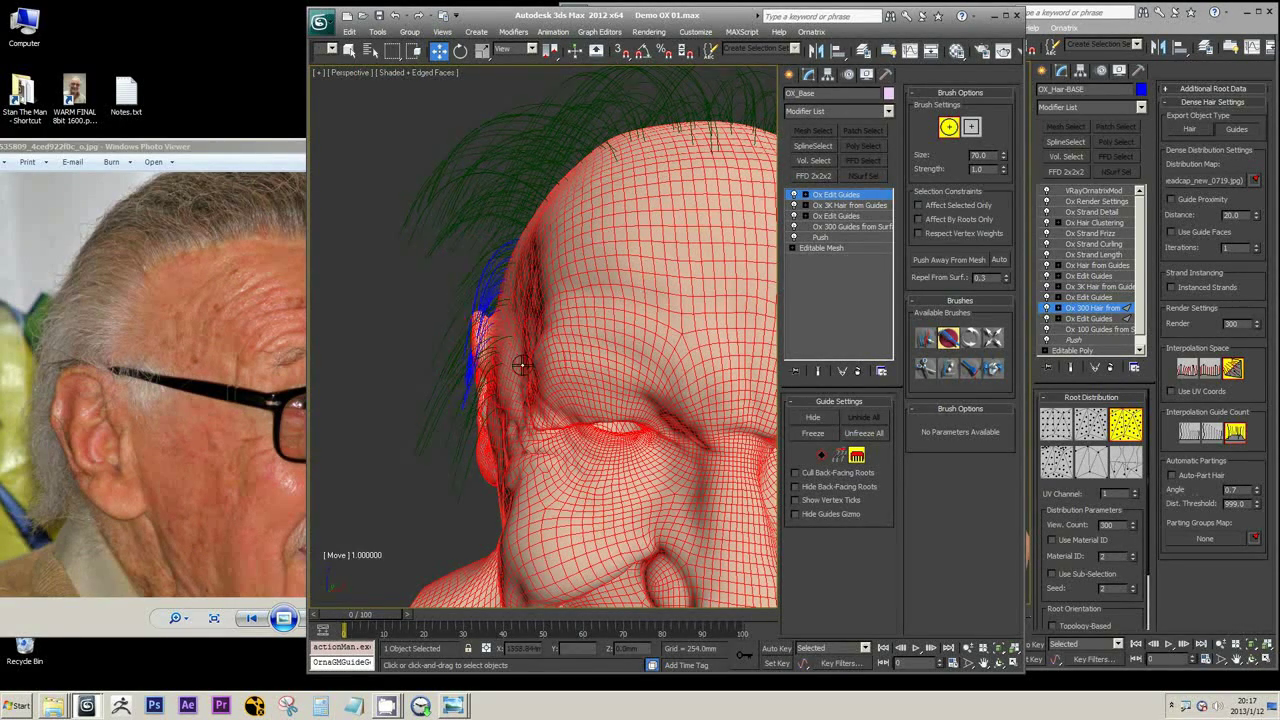
- Reduce the Comb brush size to 52 for close work on the guides crossing the upper ear
mouse_move(500, 330)
middle_mouse_down("alt")
mouse_move(600, 370)
mouse_move(557, 383)
middle_mouse_up("alt")
scroll(600, 372, "up", 3)
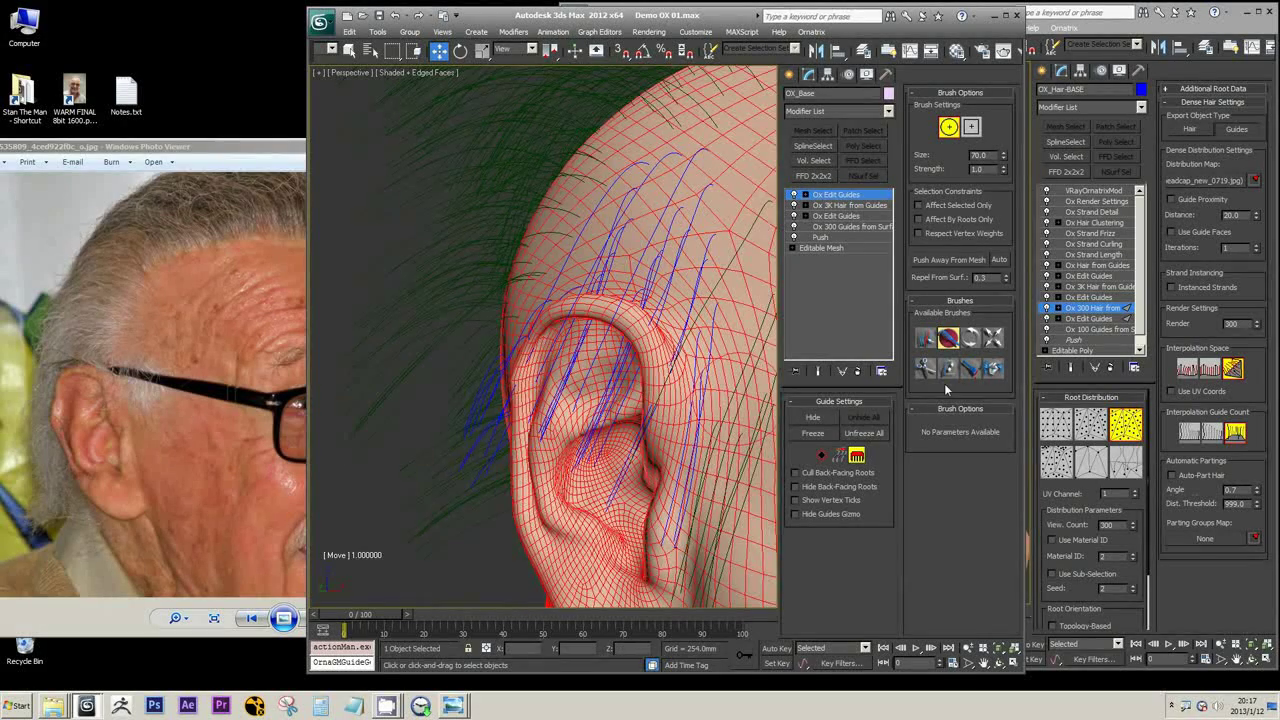
middle_click_drag(706, 354, 658, 357)
scroll(658, 357, "up", 3)
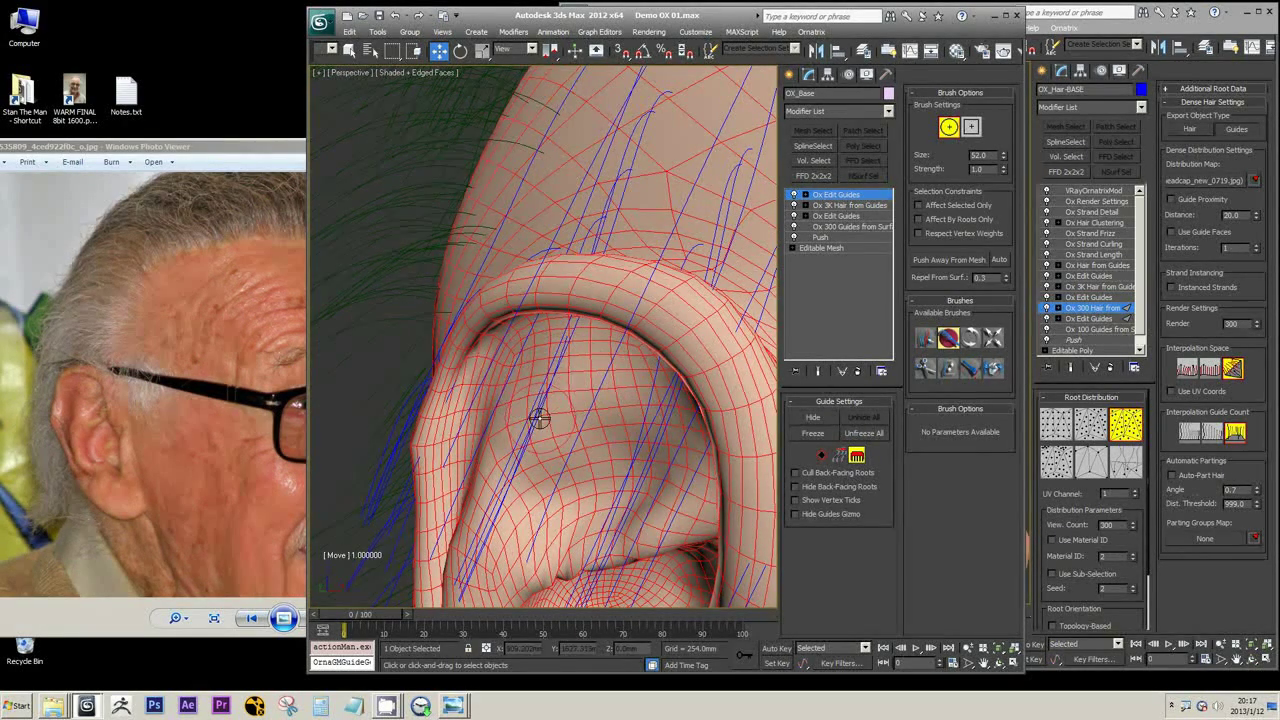
left_click_drag(540, 417, 557, 437, "ctrl+shift")
scroll(556, 438, "up", 3)
scroll(556, 438, "down", 2)
middle_click_drag(556, 438, 610, 432, "alt")
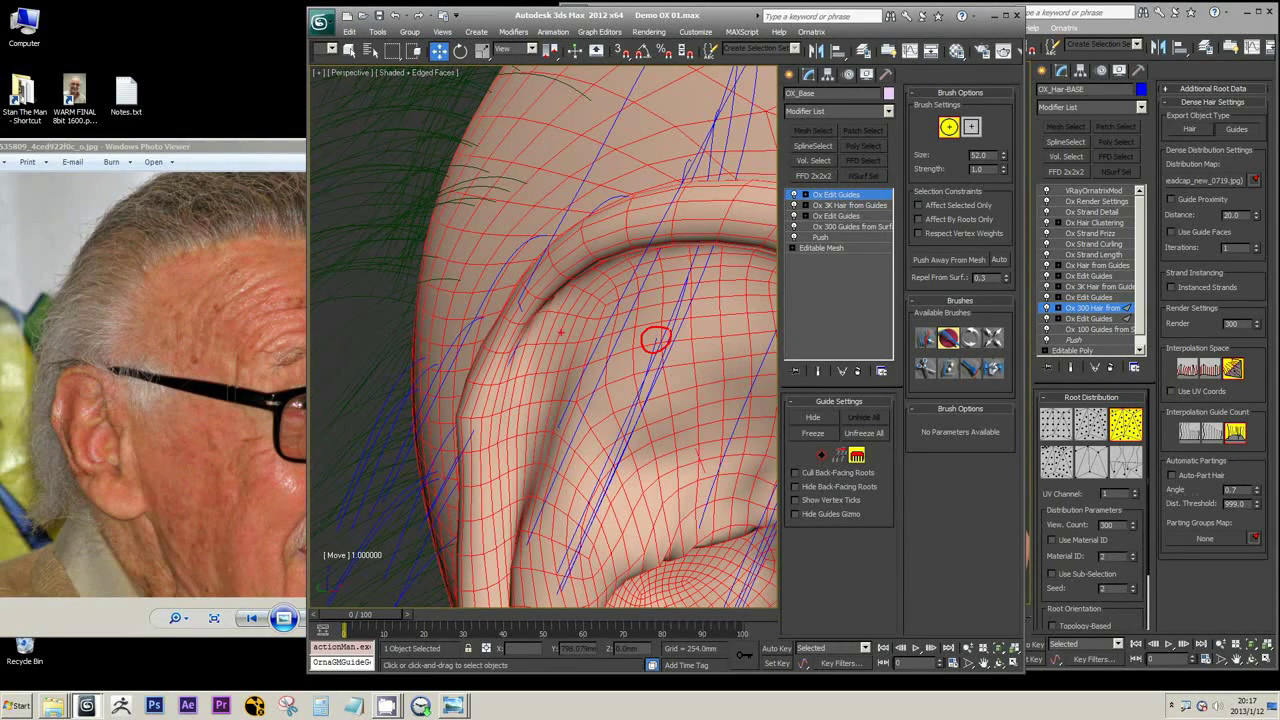
- Change to strand editing, select a guide inside the ear and set the Straighten Strands angle threshold to 0.917
left_click(839, 454)
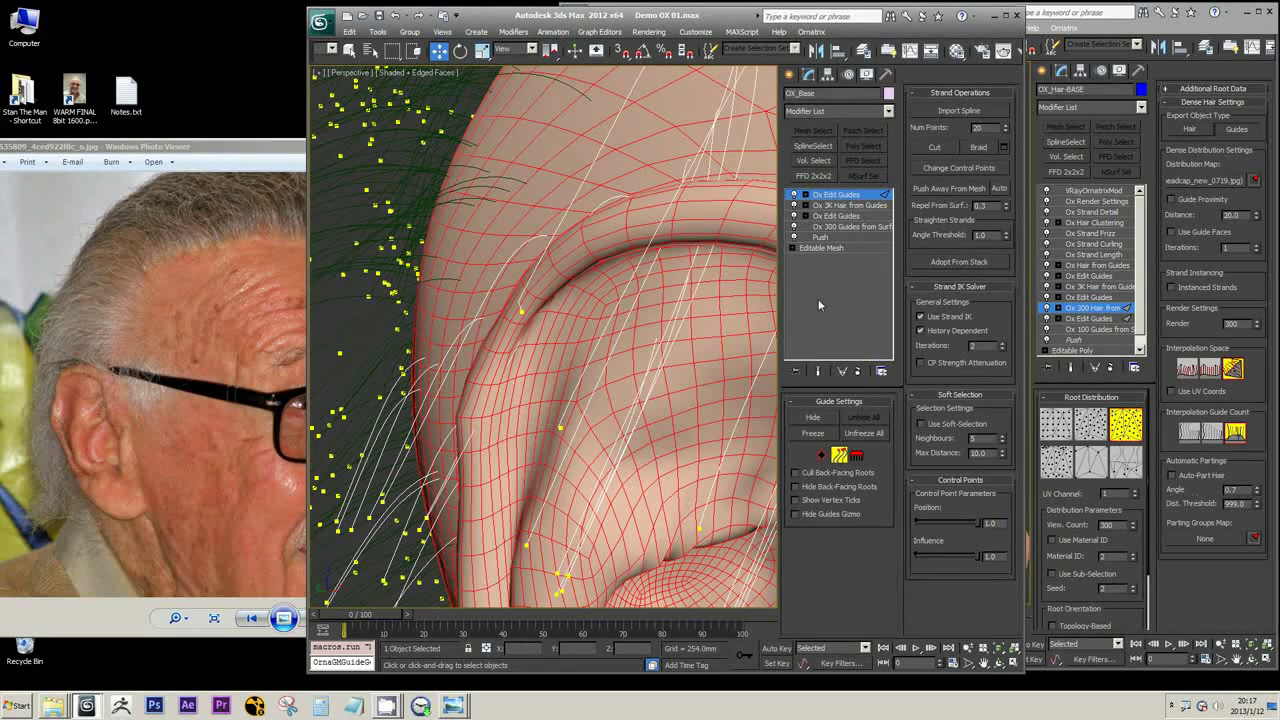
key("q")
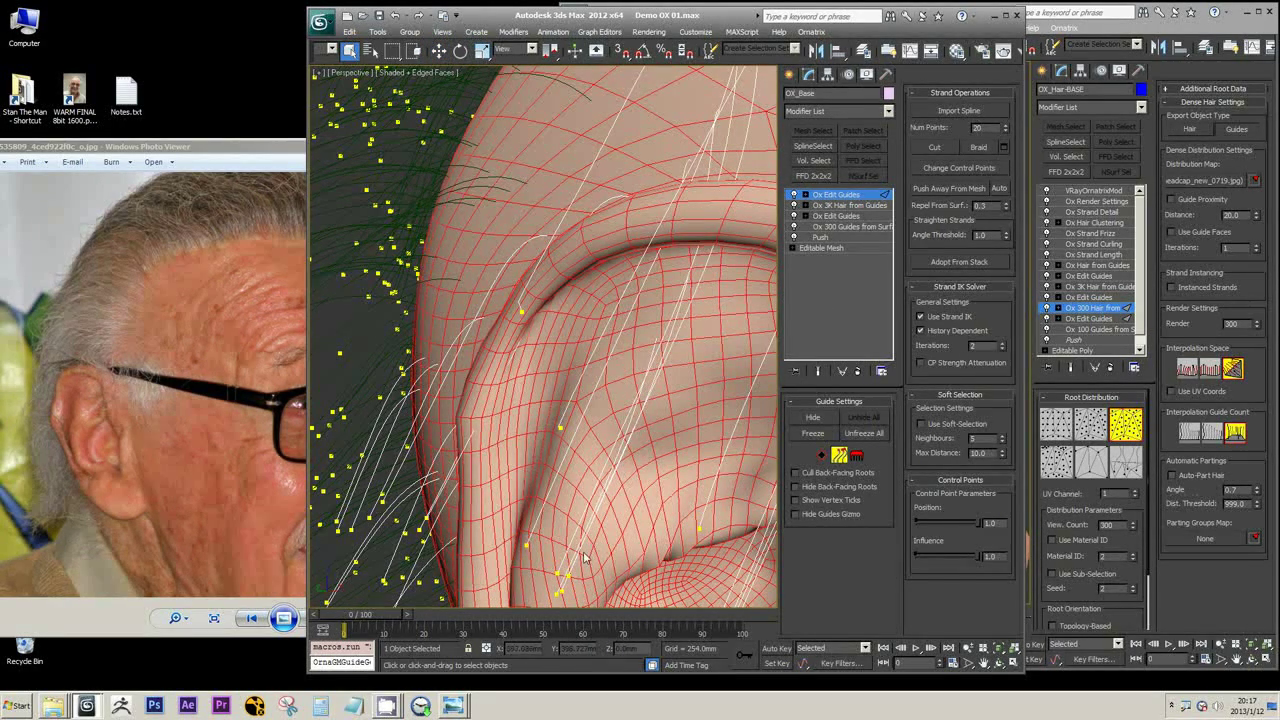
left_click(555, 592)
scroll(620, 534, "down", 8)
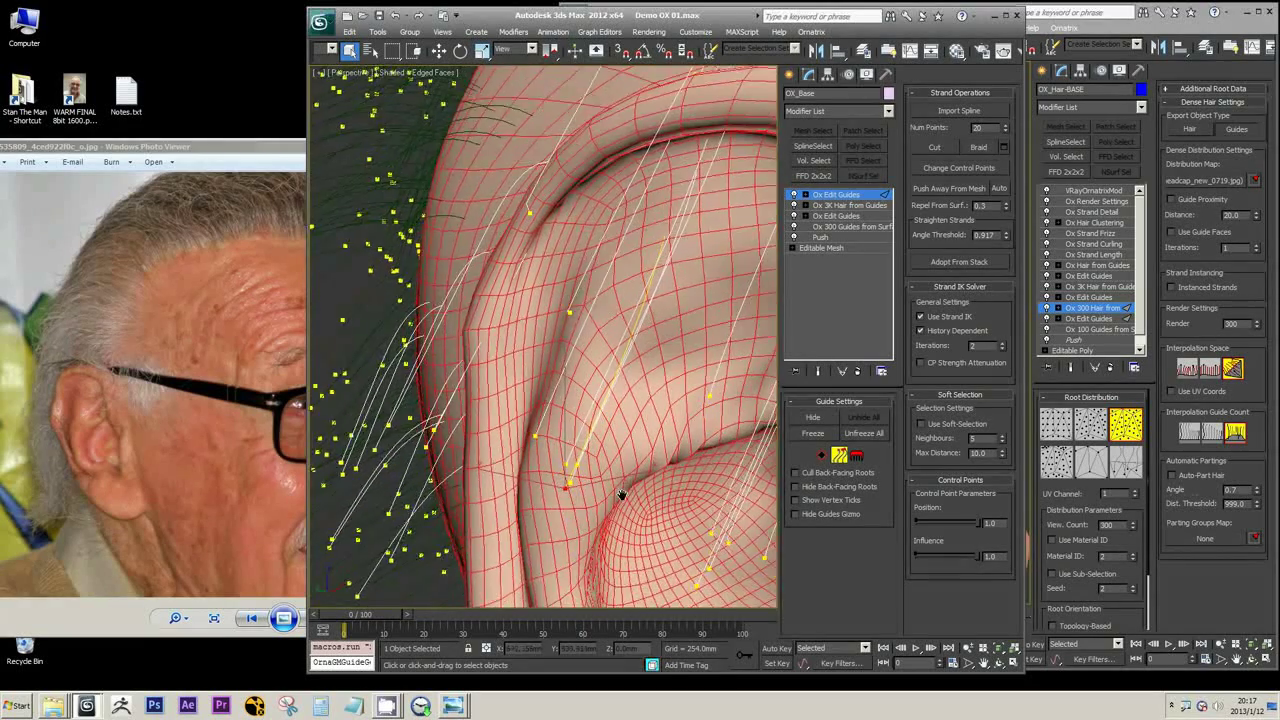
scroll(518, 418, "up", 10)
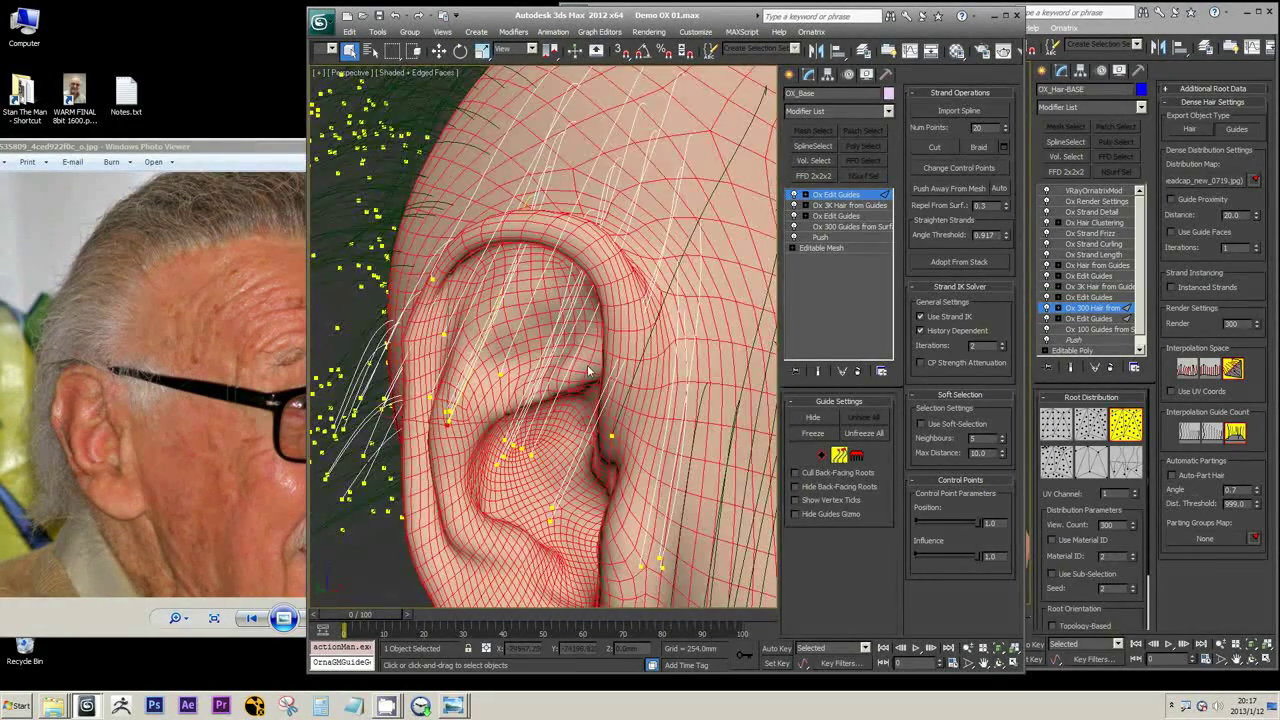
middle_click_drag(588, 362, 531, 385, "alt")
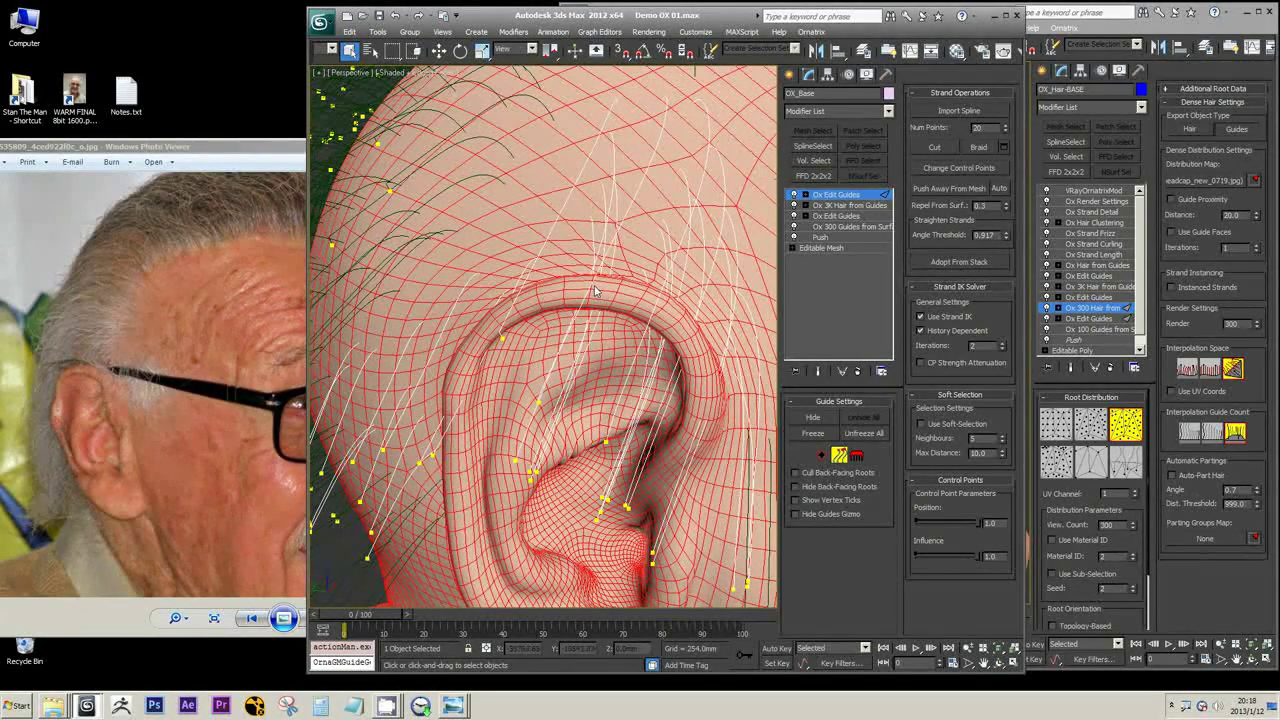